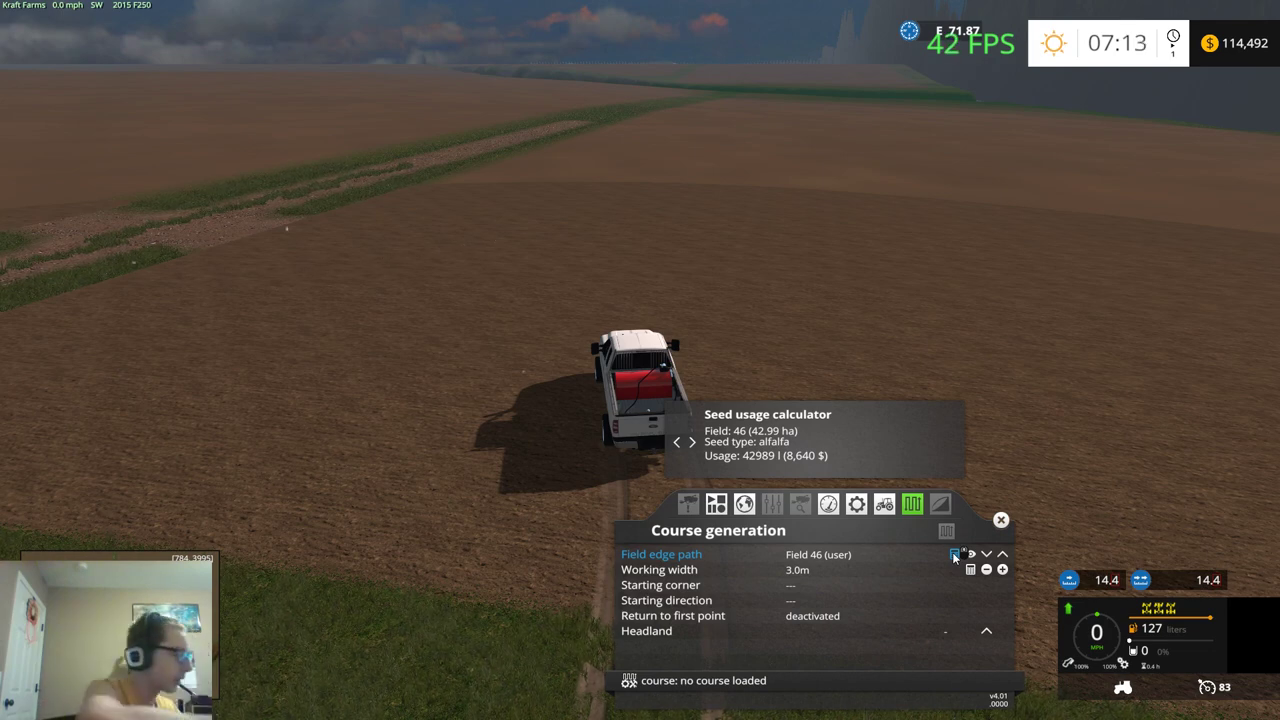
Check the seed usage calculator's field size for fields 47, 48 and 49.
click(955, 556)
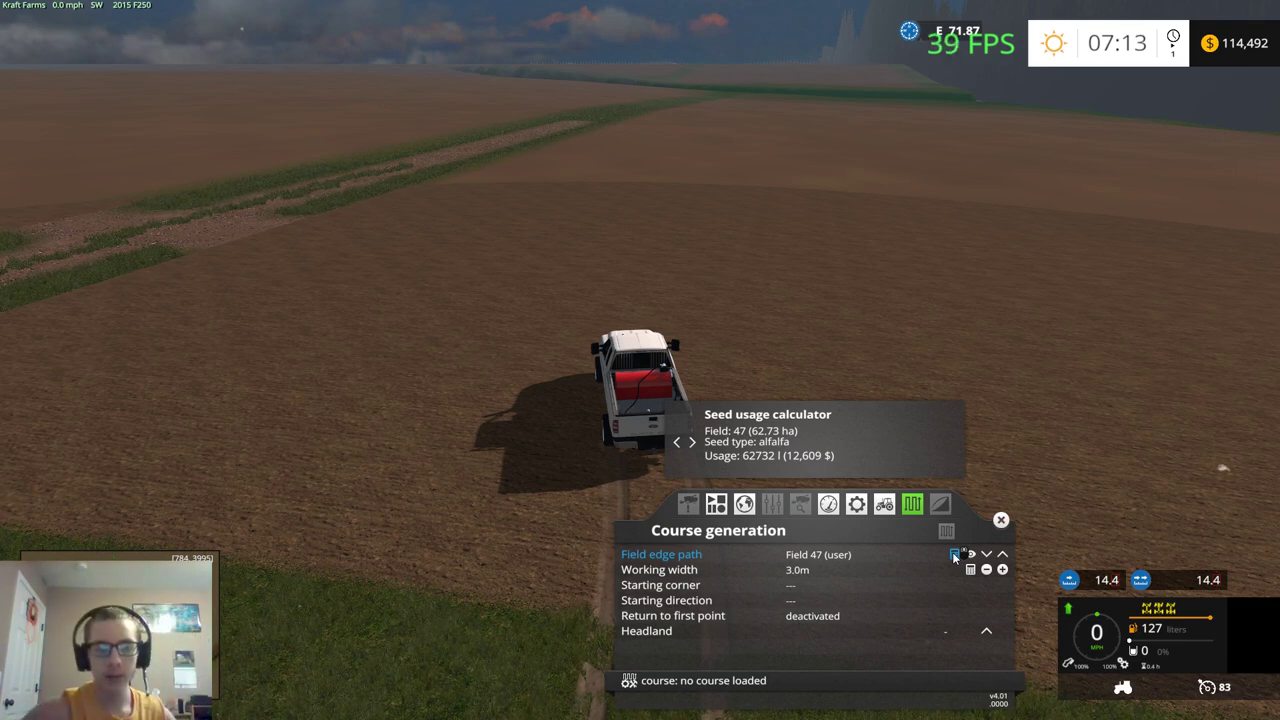
scroll(954, 557, up, 1)
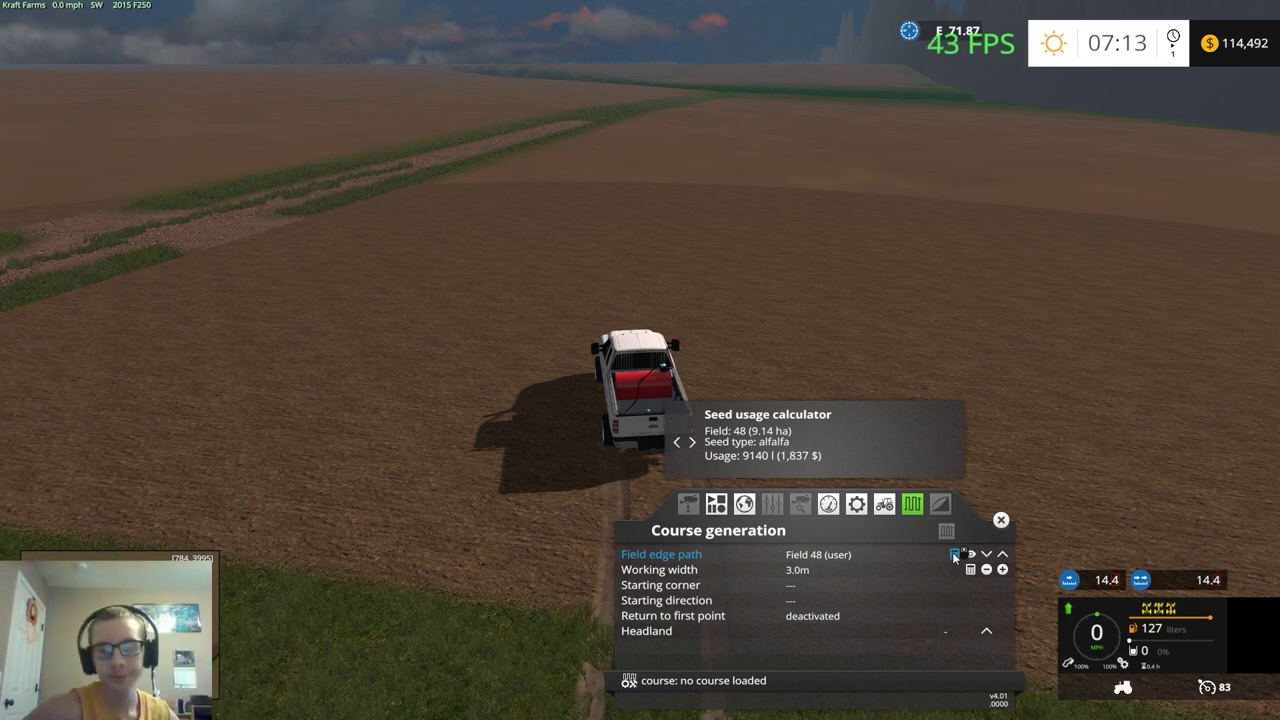
scroll(954, 557, up, 1)
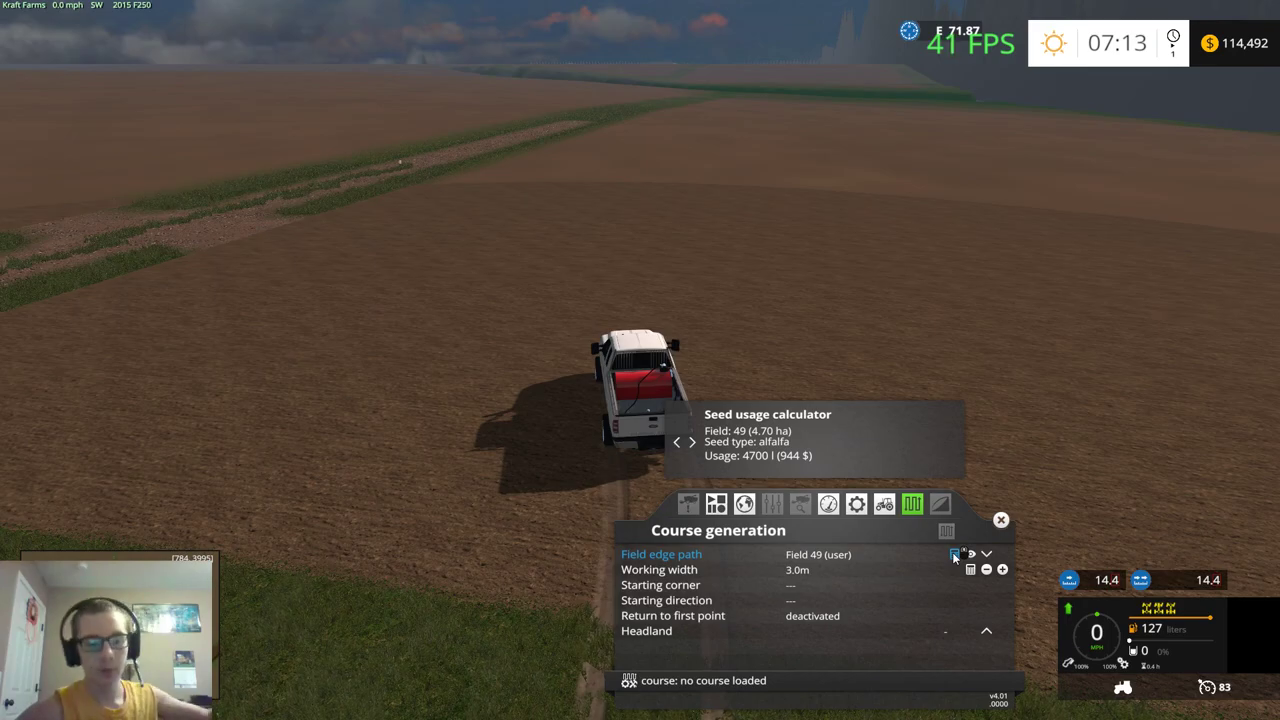
End the current game without saving and return to the main menu.
key(Escape)
click(925, 628)
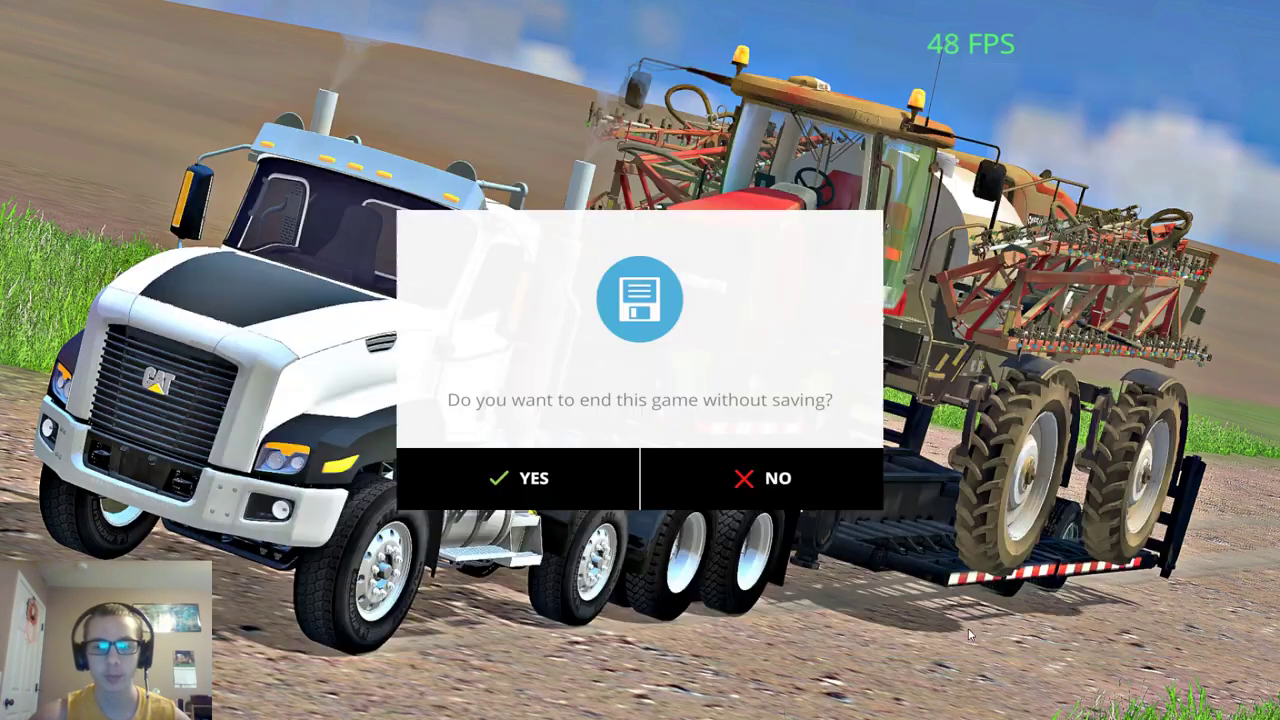
click(493, 458)
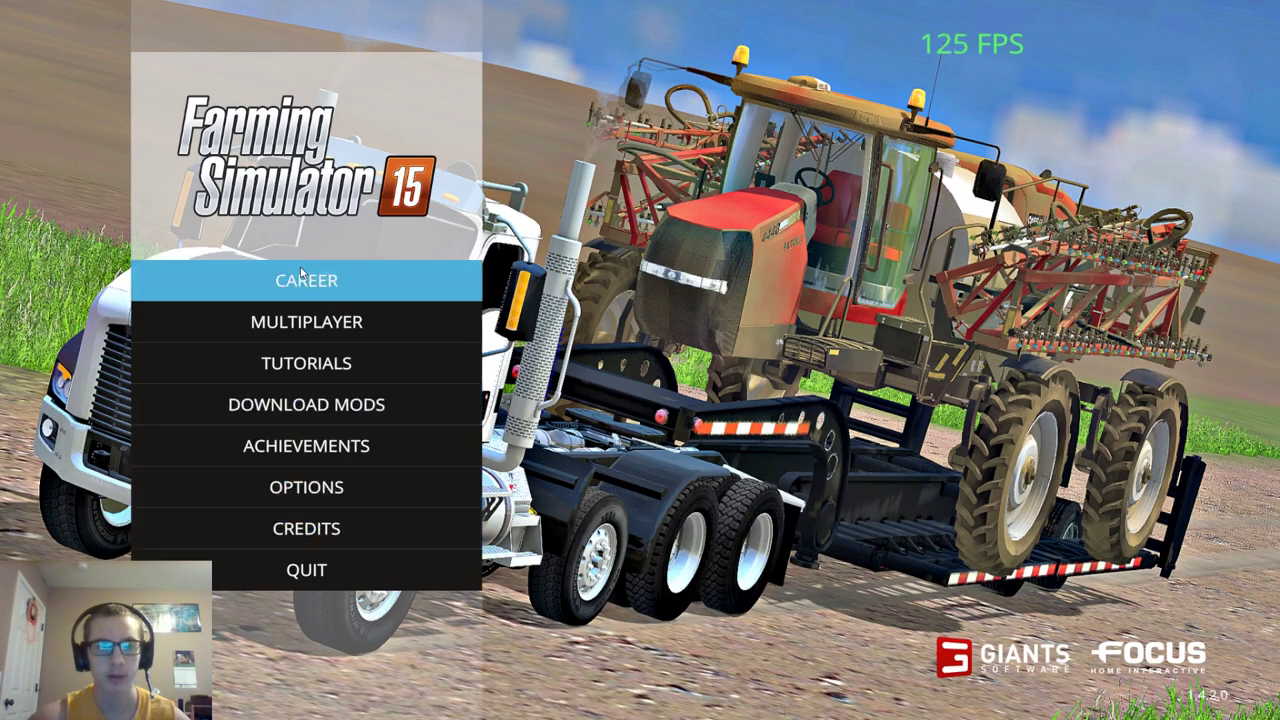
Delete savegame 3 from the career savegames.
key(Return)
click(651, 478)
click(645, 617)
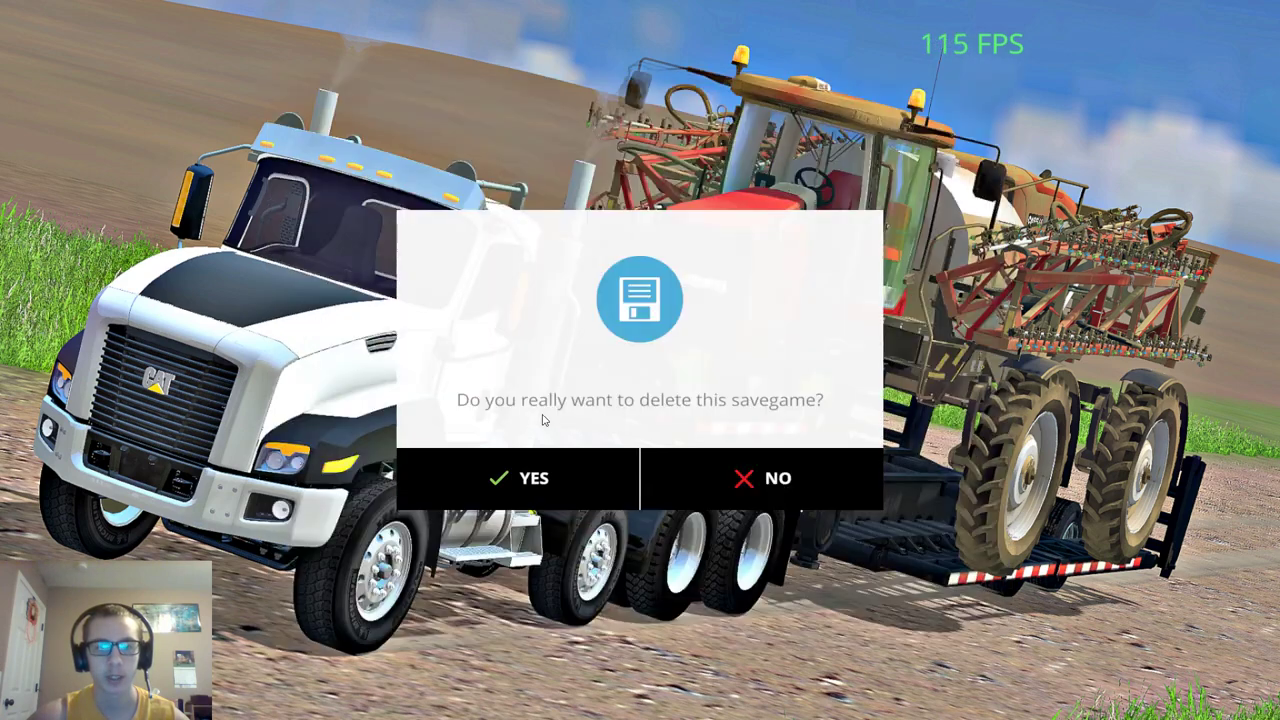
key(Return)
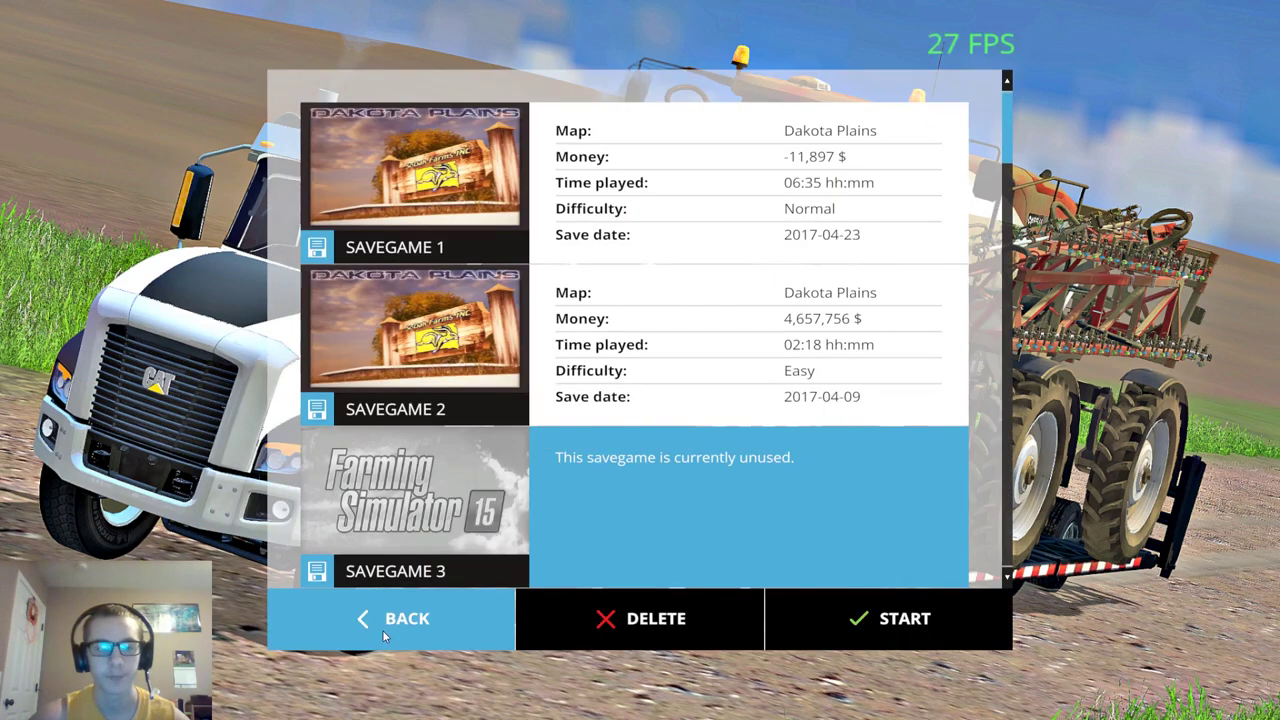
Quit Farming Simulator 15 to the desktop and minimize the OBS window.
click(365, 637)
click(349, 569)
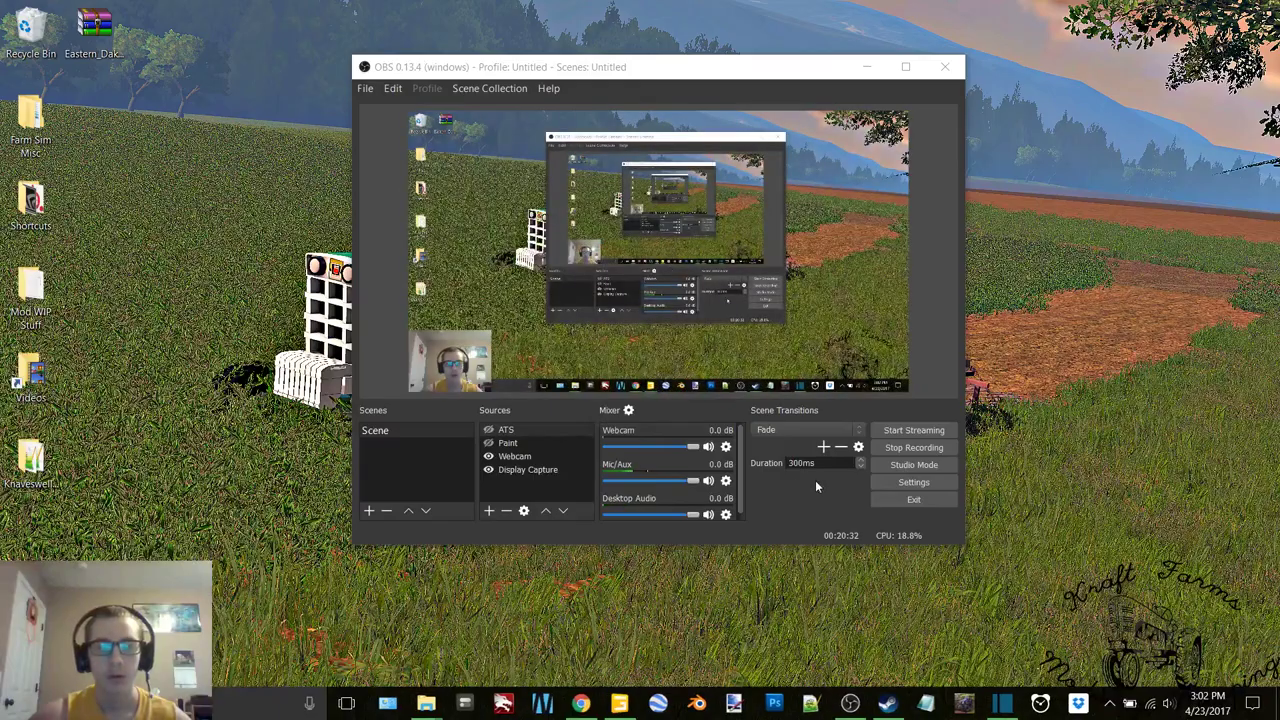
click(866, 66)
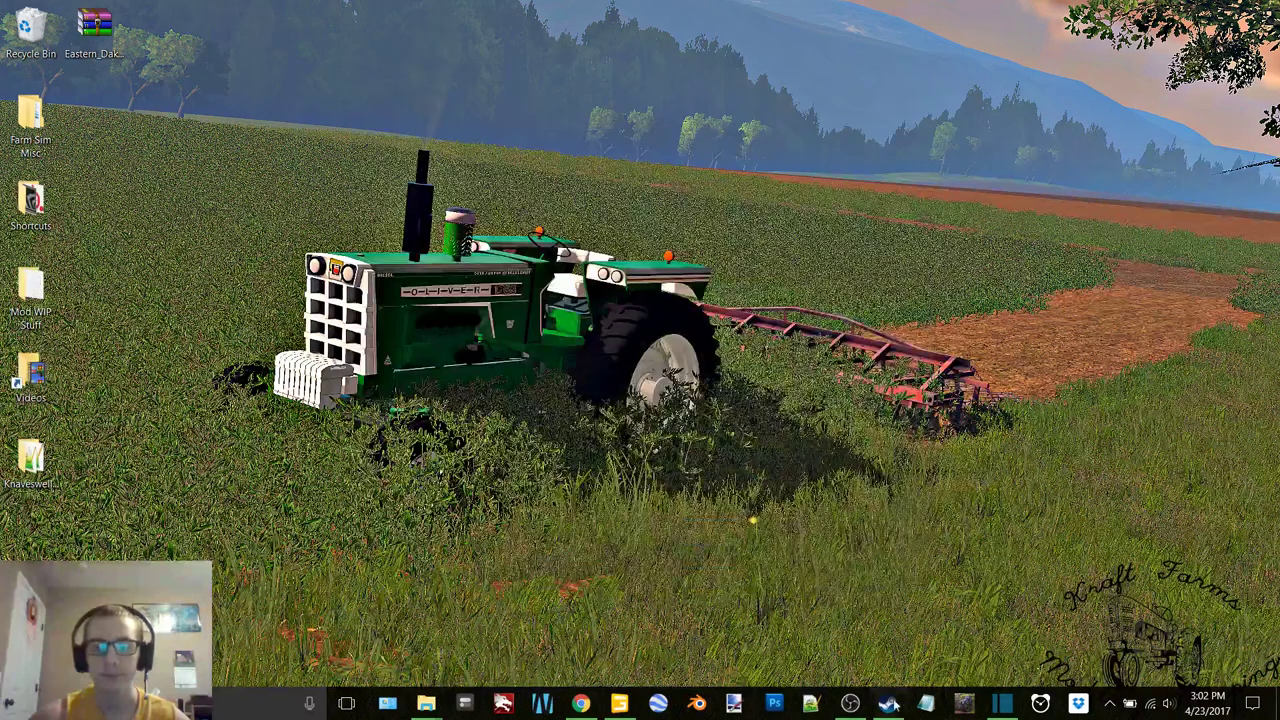
Set the Steam Friends status to Offline and close the Friends window.
click(667, 204)
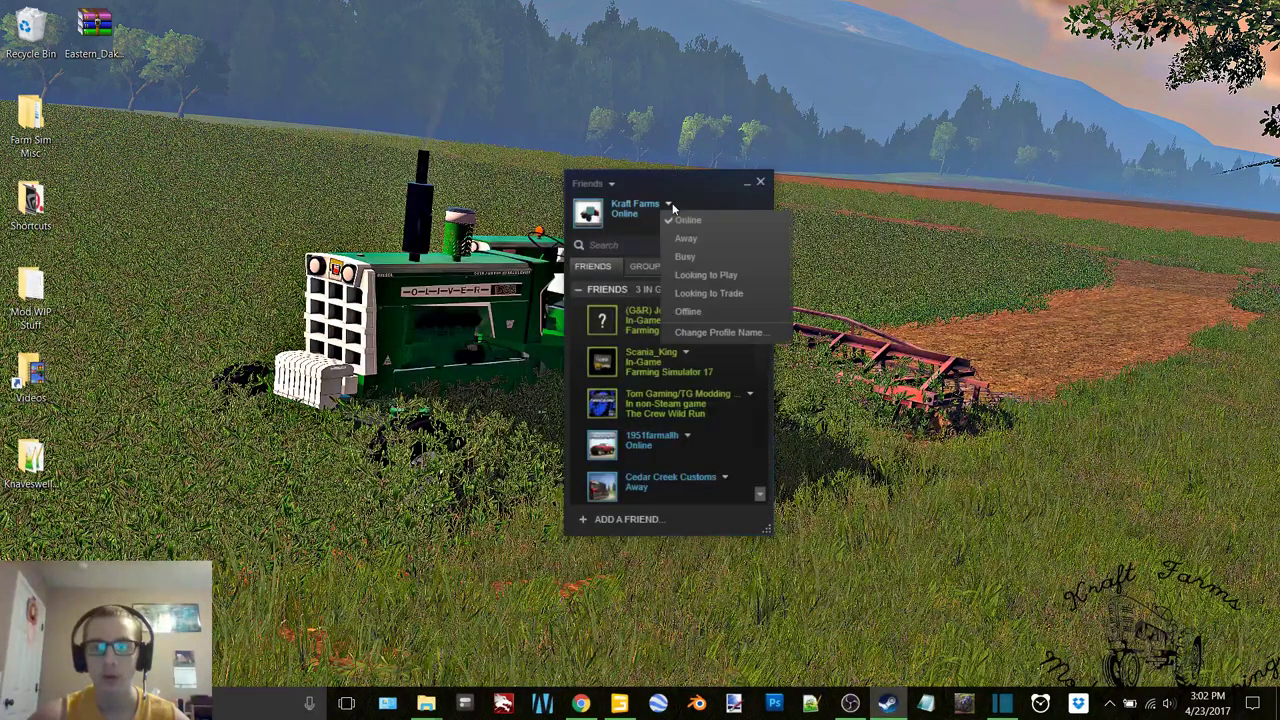
click(687, 311)
click(760, 182)
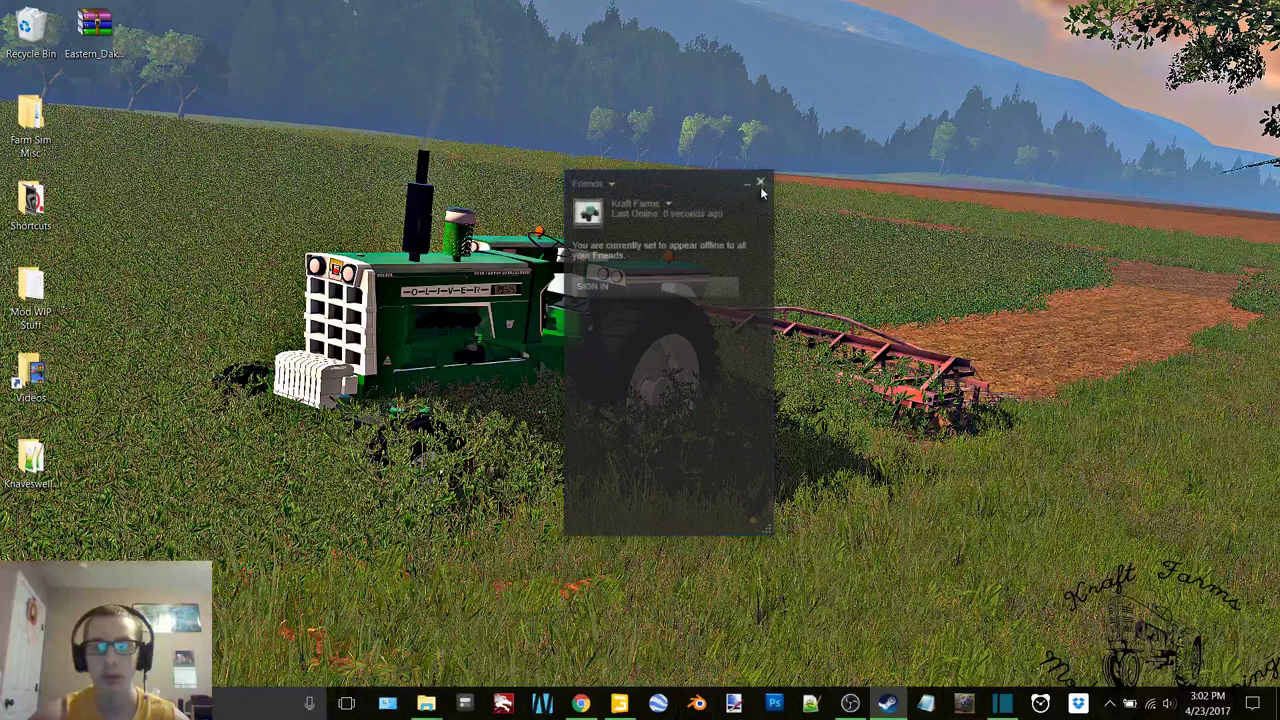
click(1002, 703)
click(1258, 9)
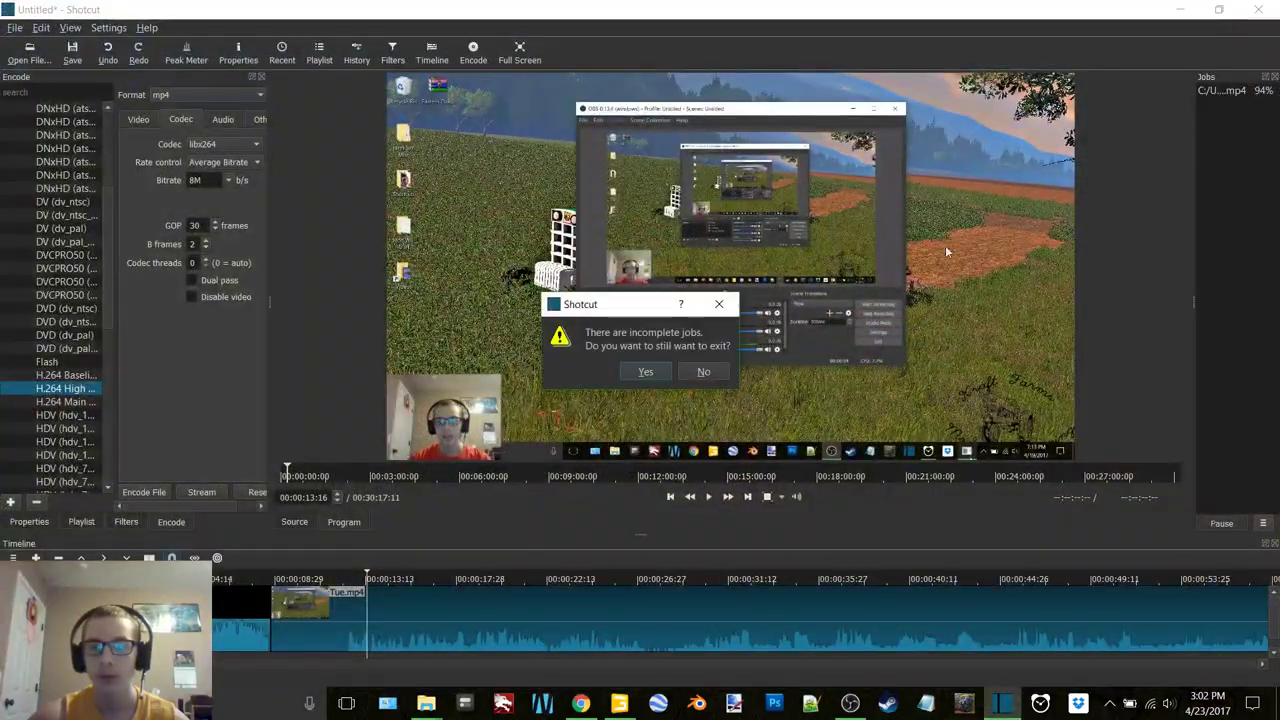
click(703, 370)
click(1180, 9)
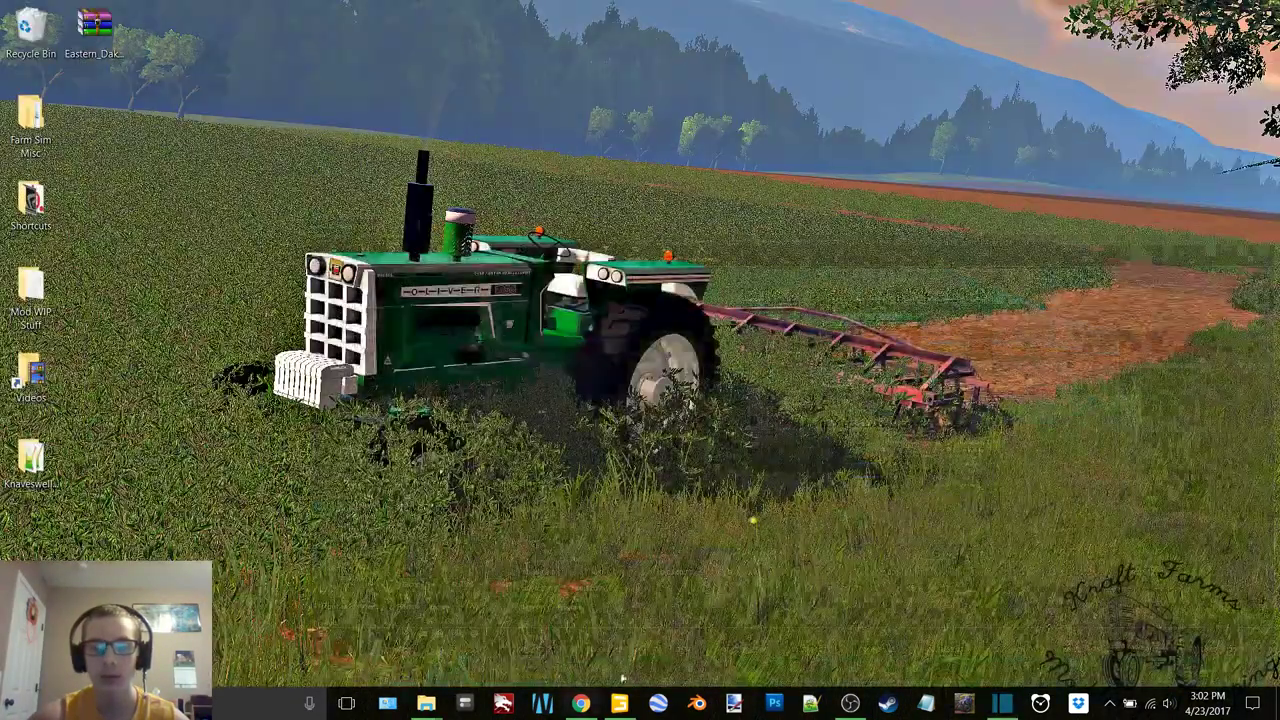
Switch to the YouTube upload page in Chrome, set the first suggested thumbnail for FS15 Dakota Plains Episode 8, and save the changes.
click(580, 703)
click(117, 8)
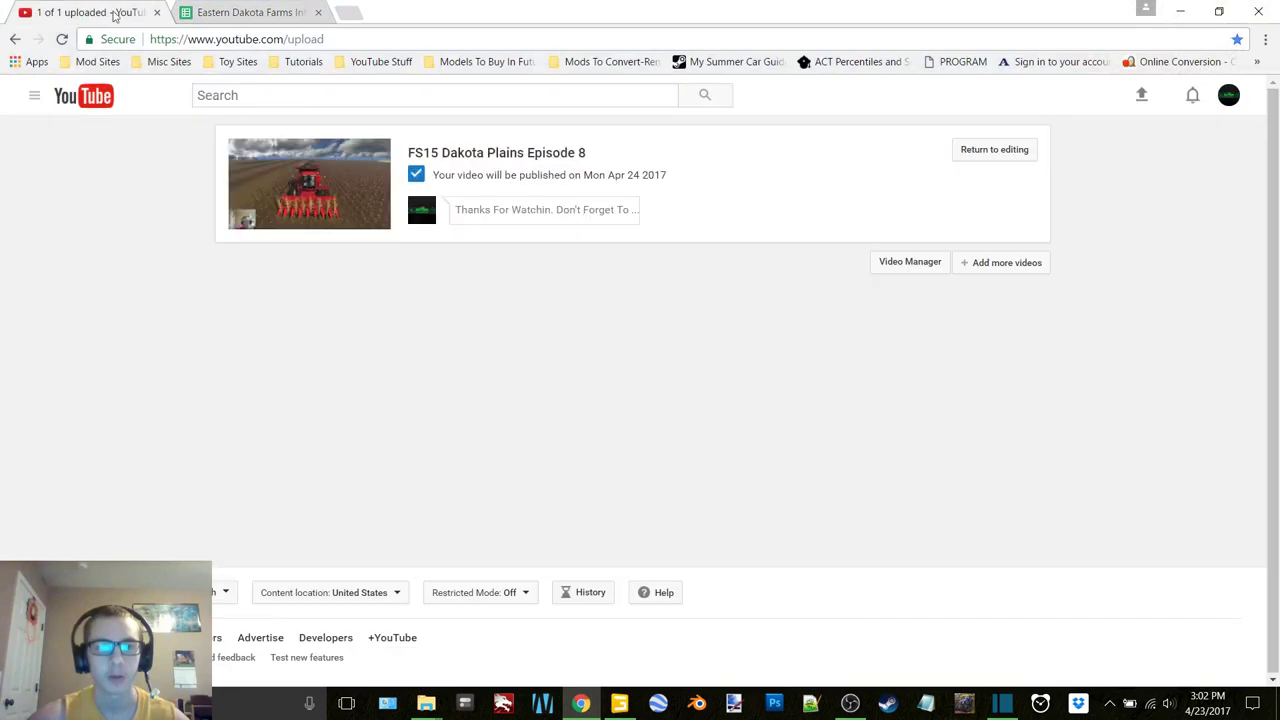
click(1022, 156)
click(460, 502)
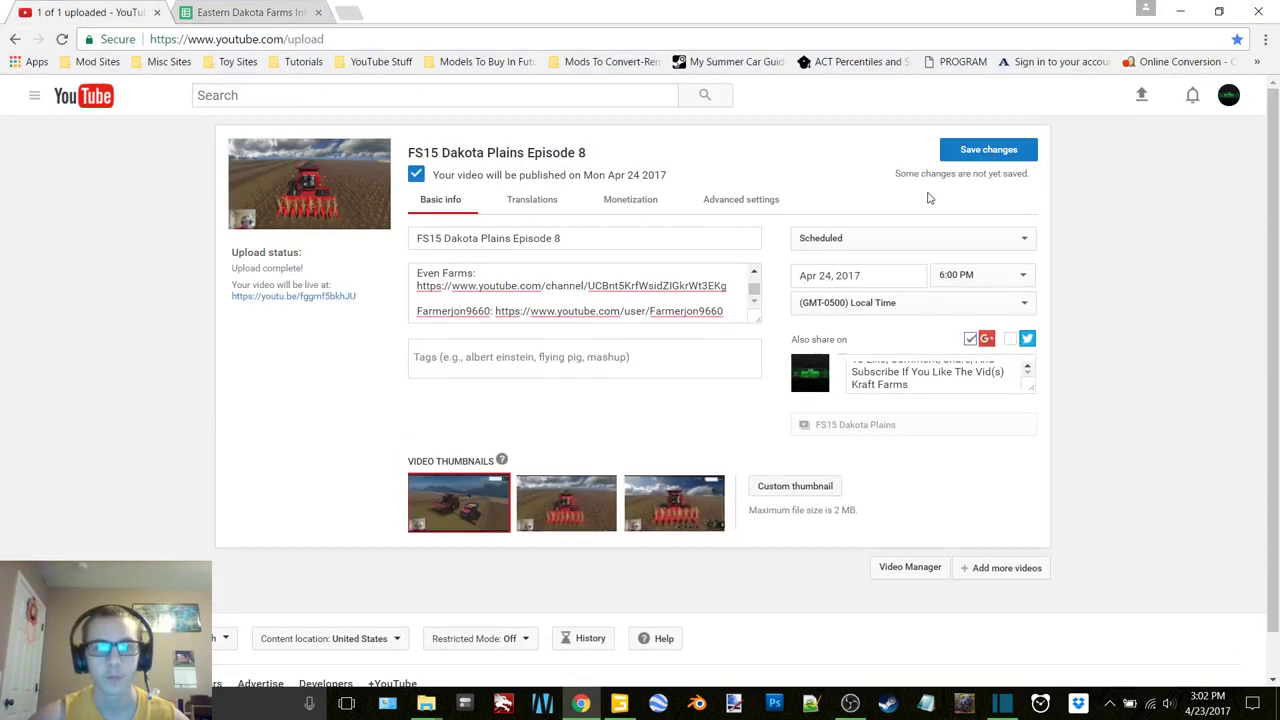
click(1019, 149)
Switch to the Eastern Dakota Farms Info spreadsheet and delete field number 50 from the end of the Field Number column.
click(245, 12)
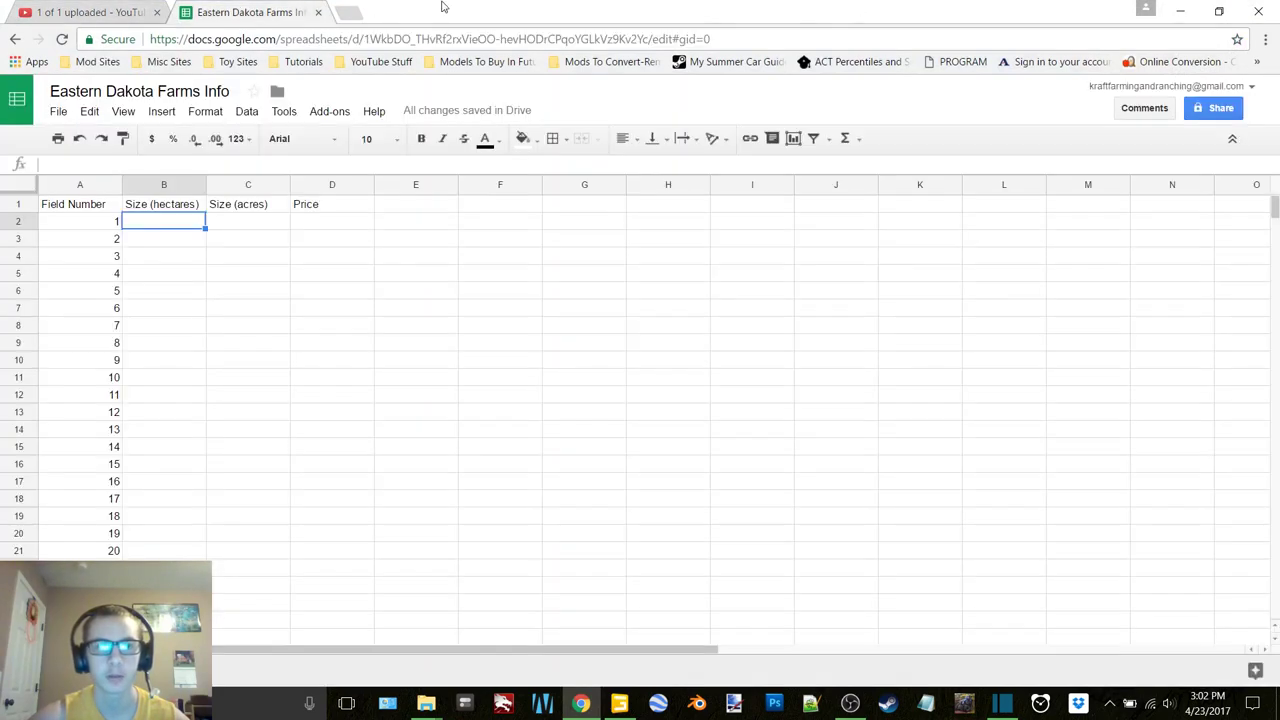
scroll(186, 434, down, 8)
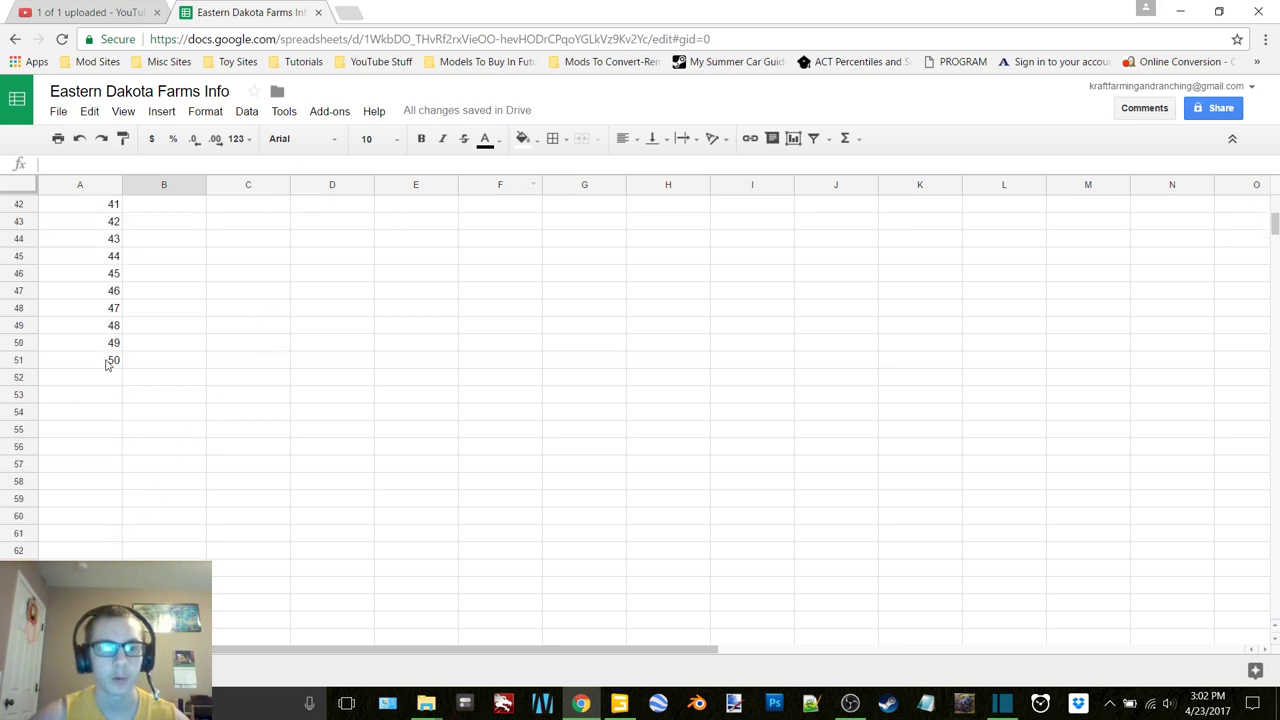
click(109, 363)
key(Delete)
scroll(107, 365, up, 8)
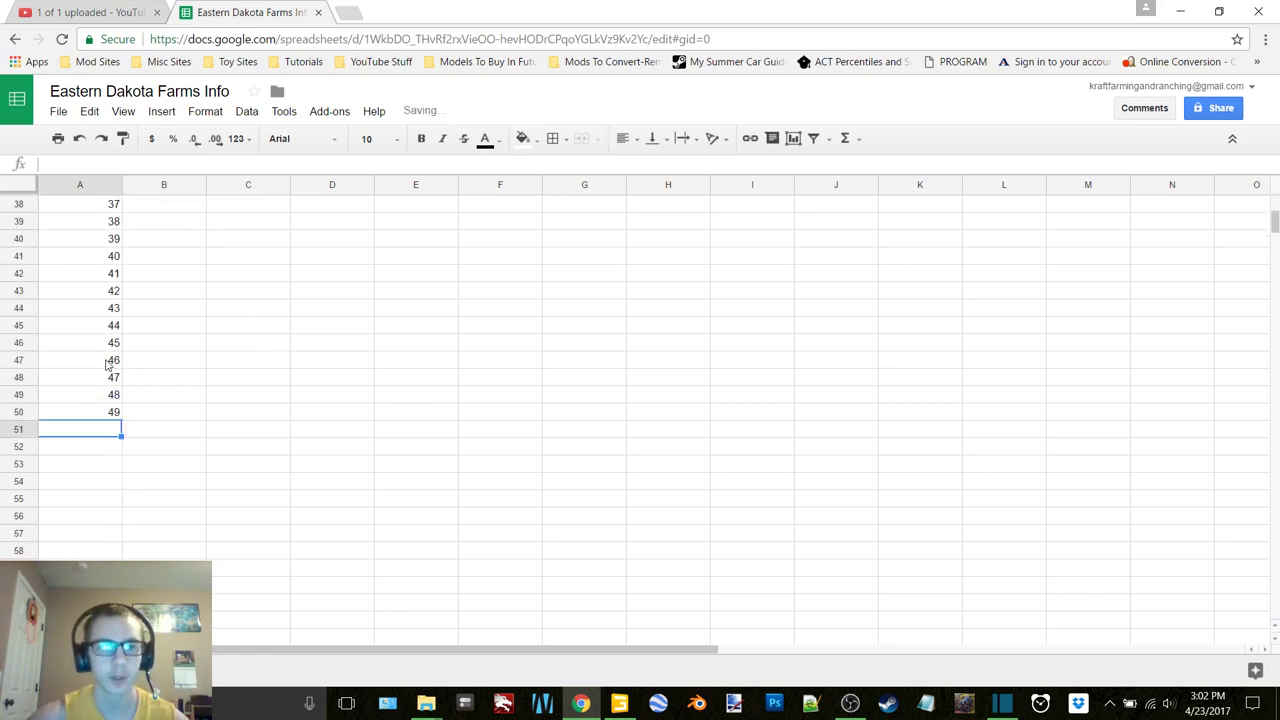
Enter the hectare sizes for fields 1 to 4 in B2:B5: 136.03, 59.98, 63.25 and 31.56.
click(175, 226)
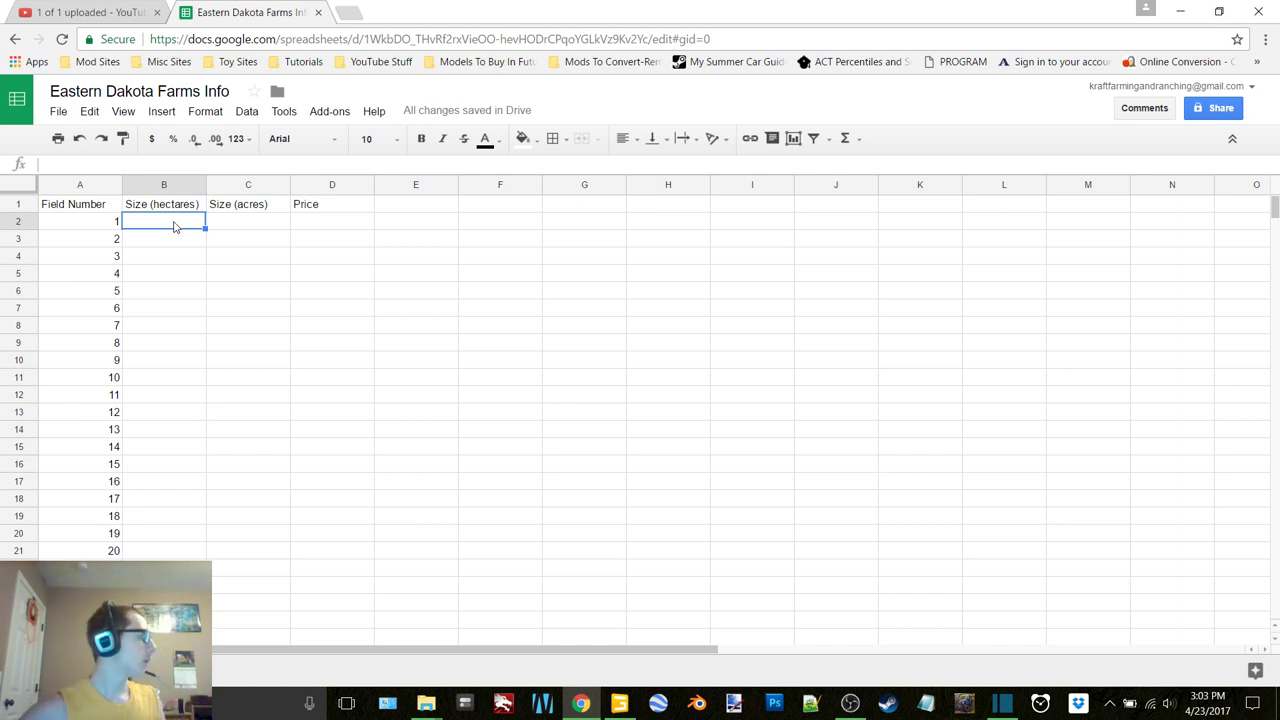
text(136.03)
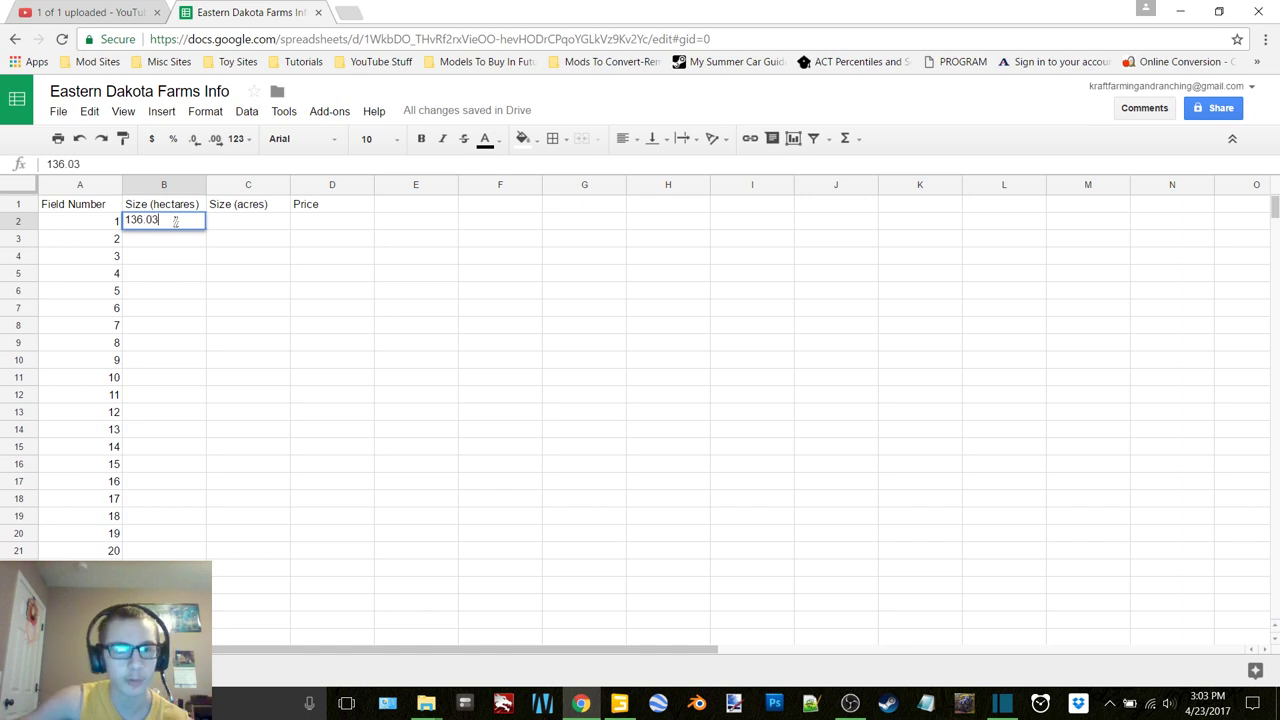
key(Return)
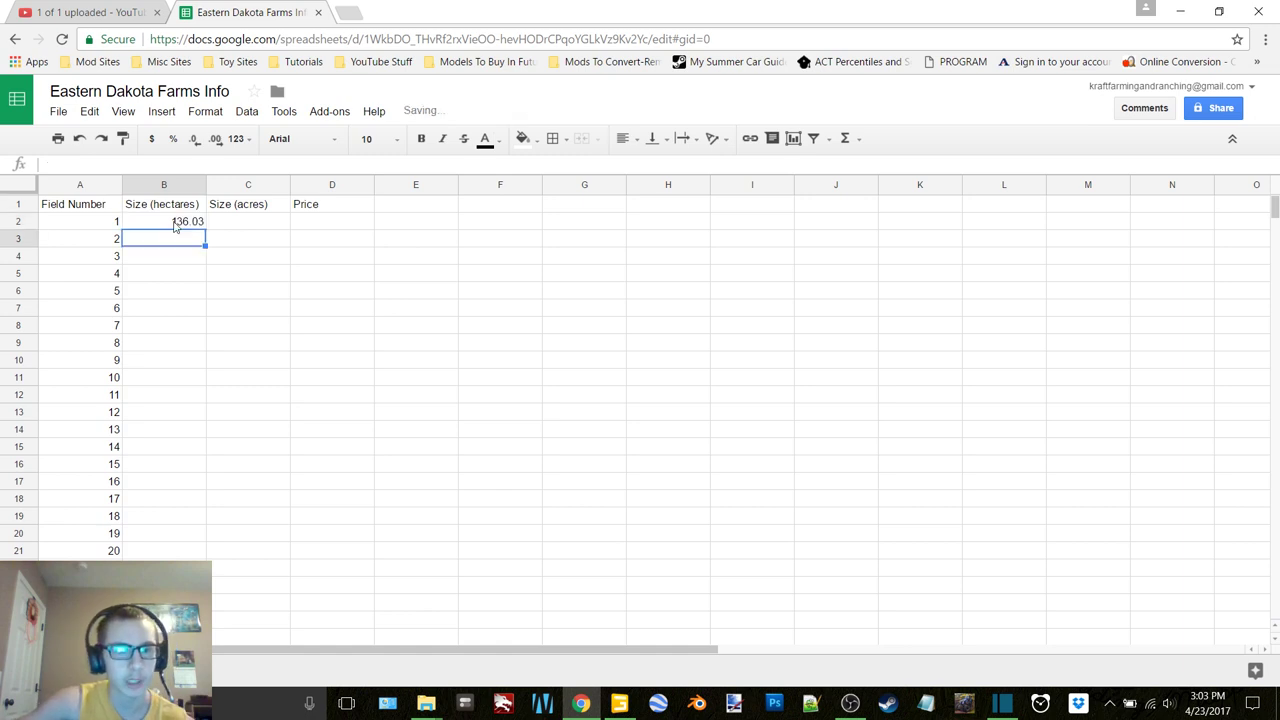
text(59.98)
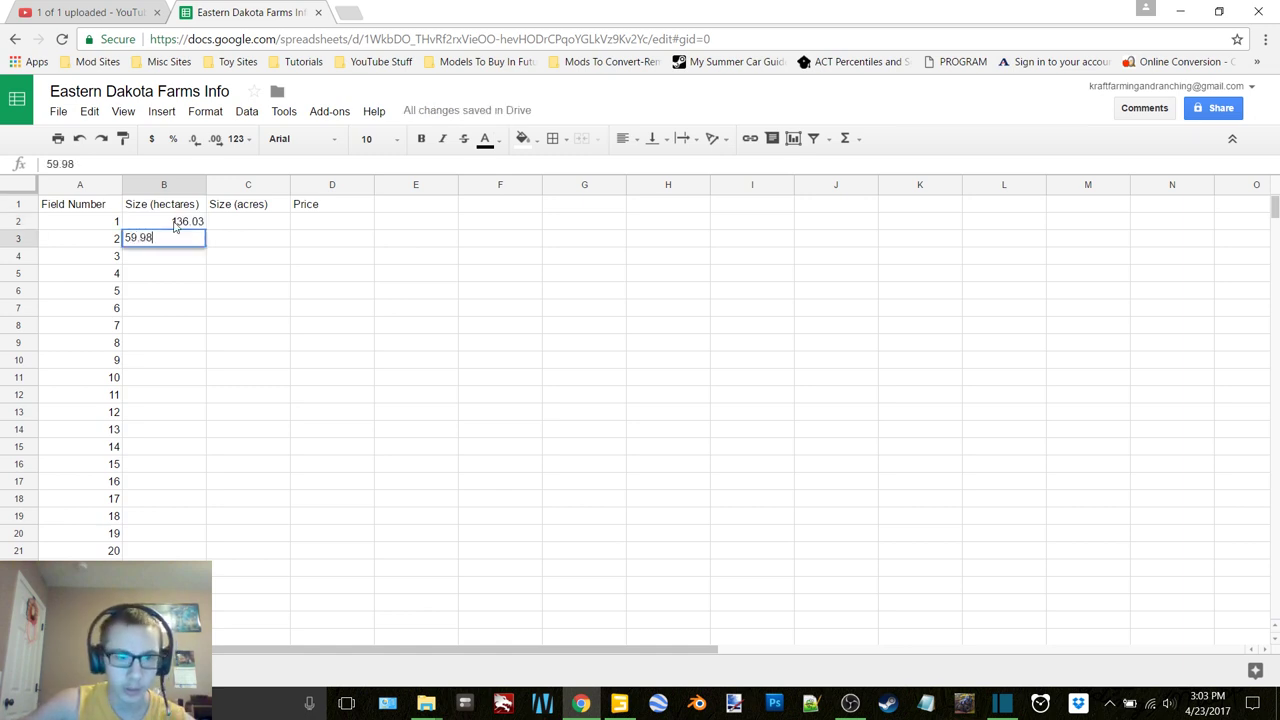
key(Return)
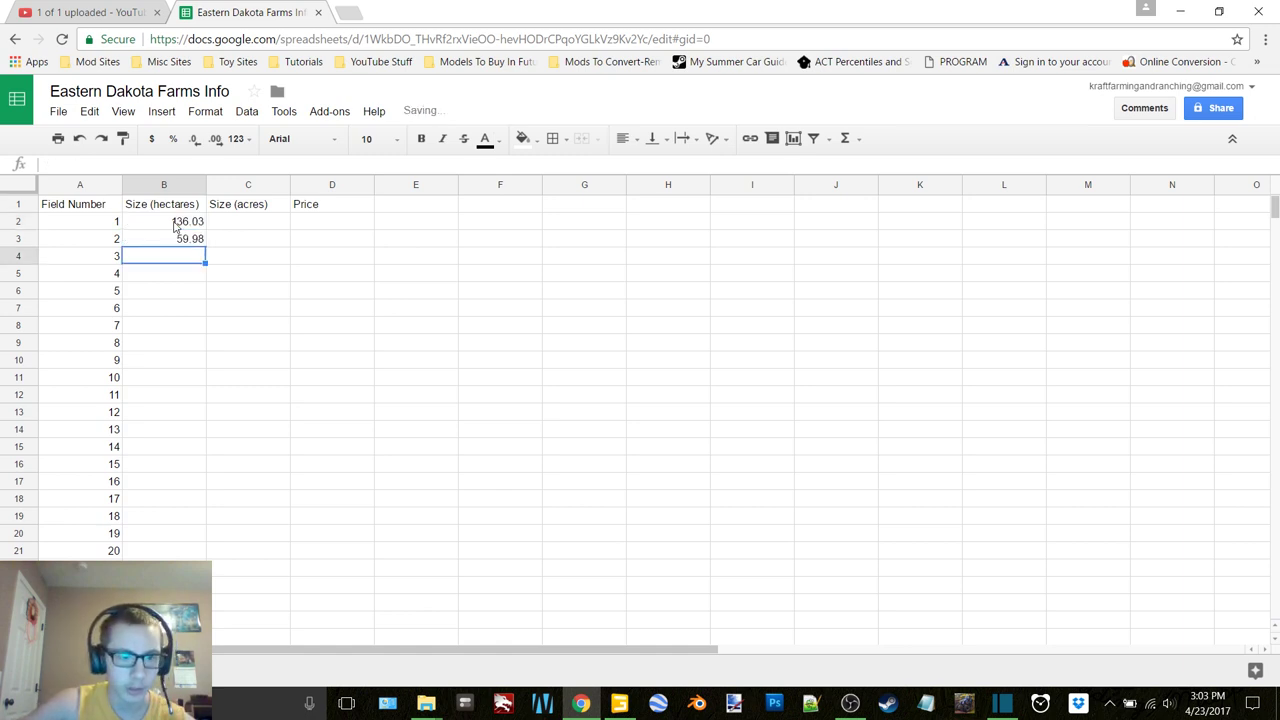
text(63.25)
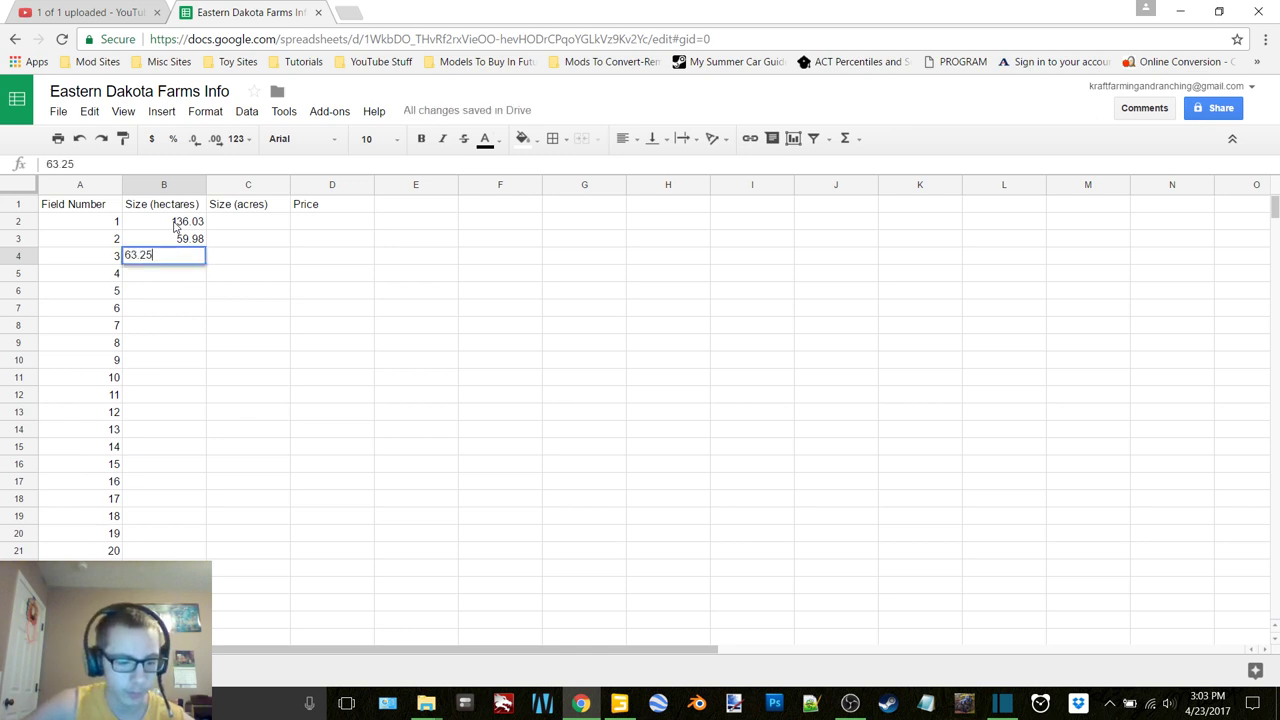
key(Return)
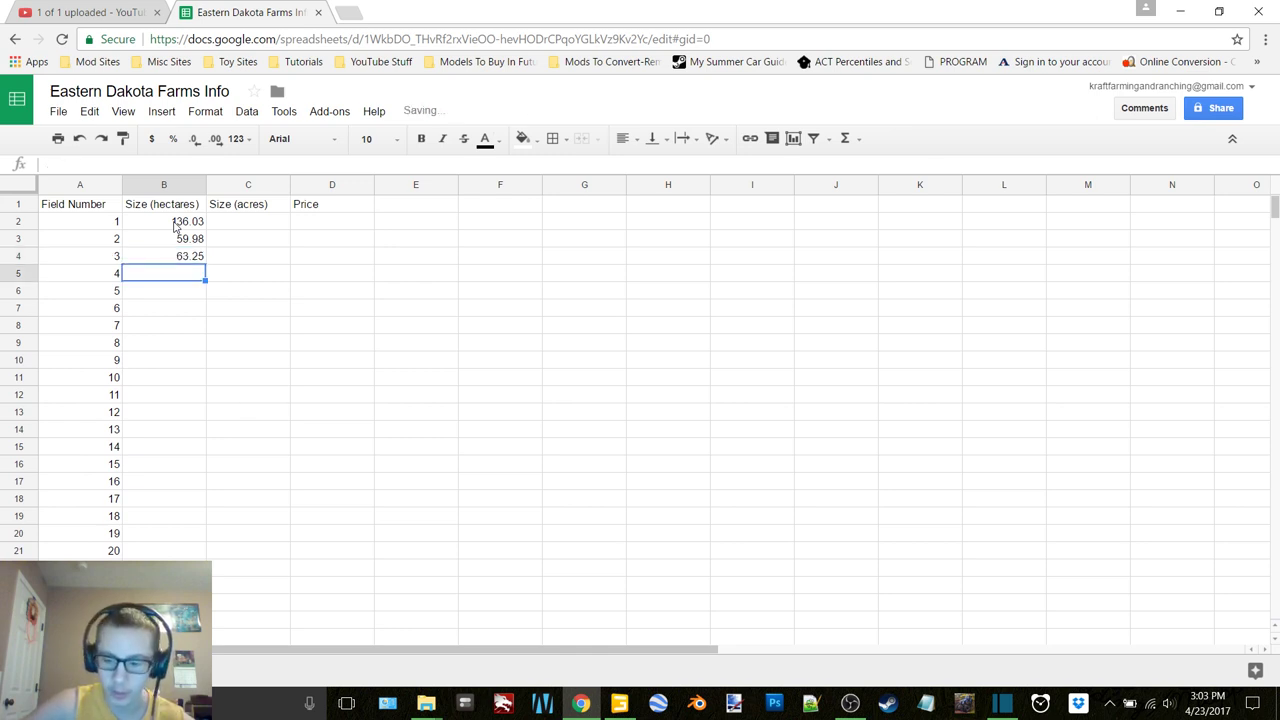
text(31.56)
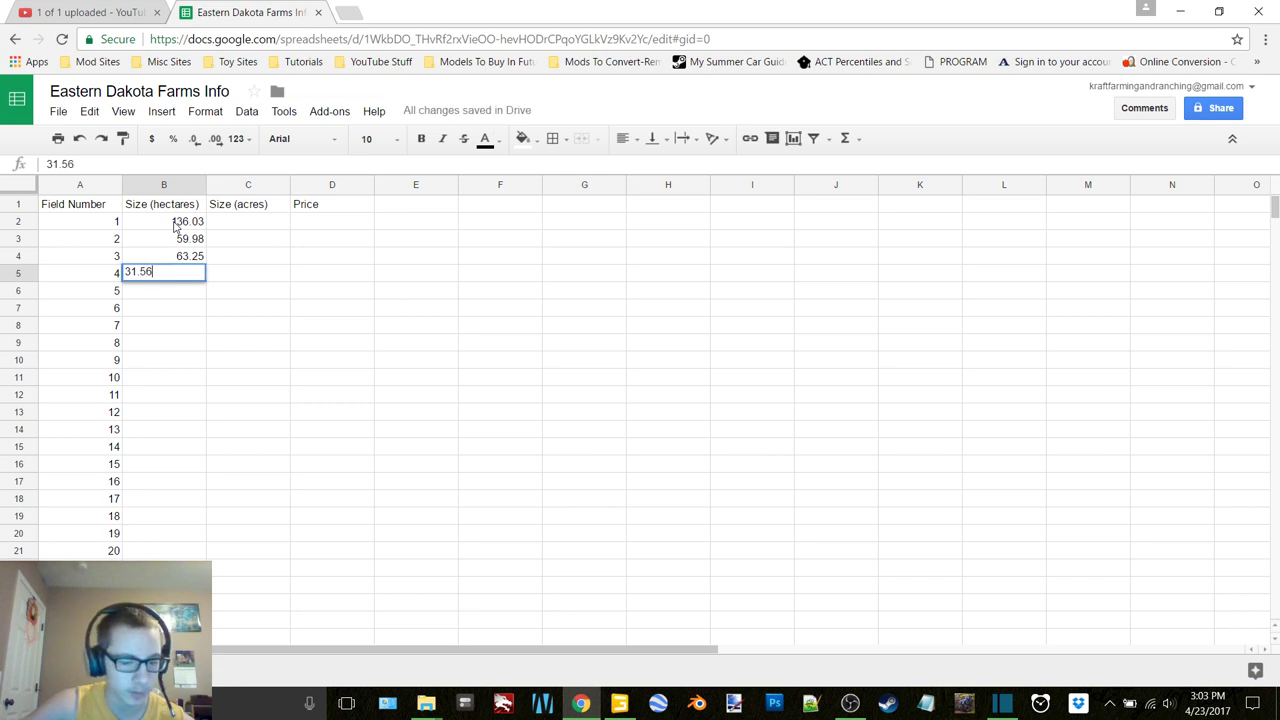
key(Return)
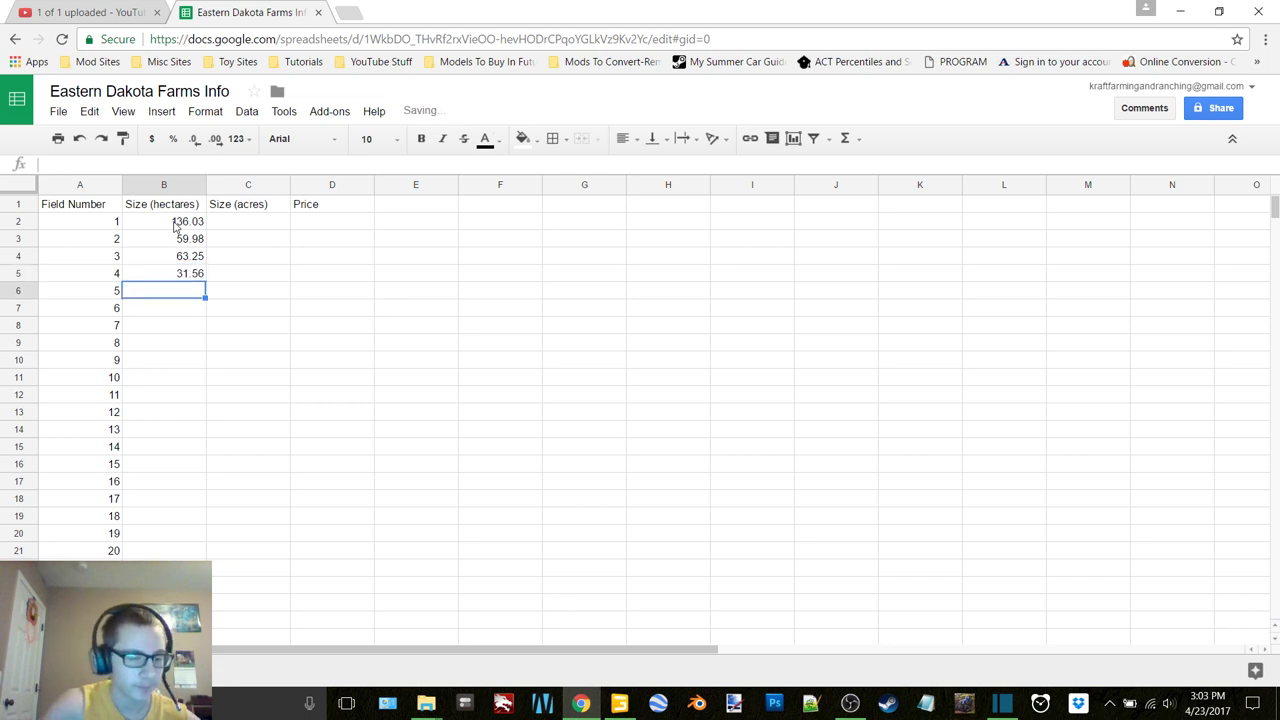
Enter the hectare sizes for fields 5 to 8 in B6:B9: 37.83, 19.99, 47.5 and 22.19.
text(37)
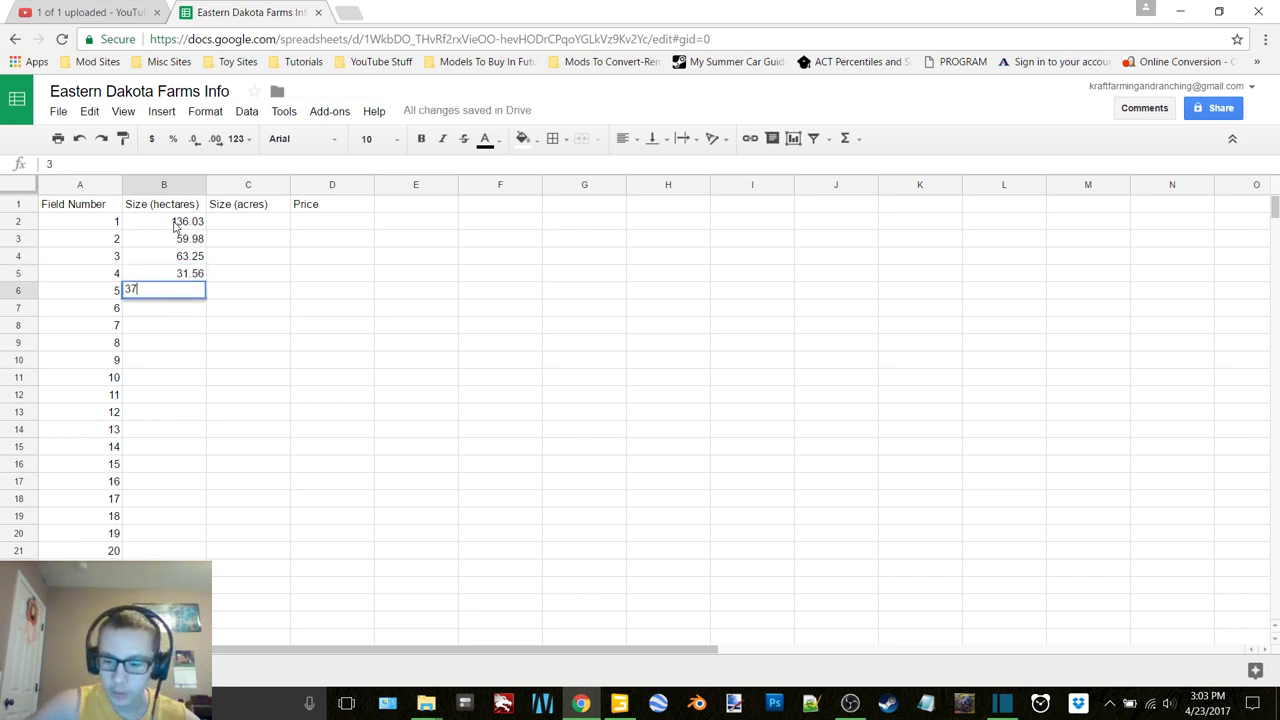
text(.83)
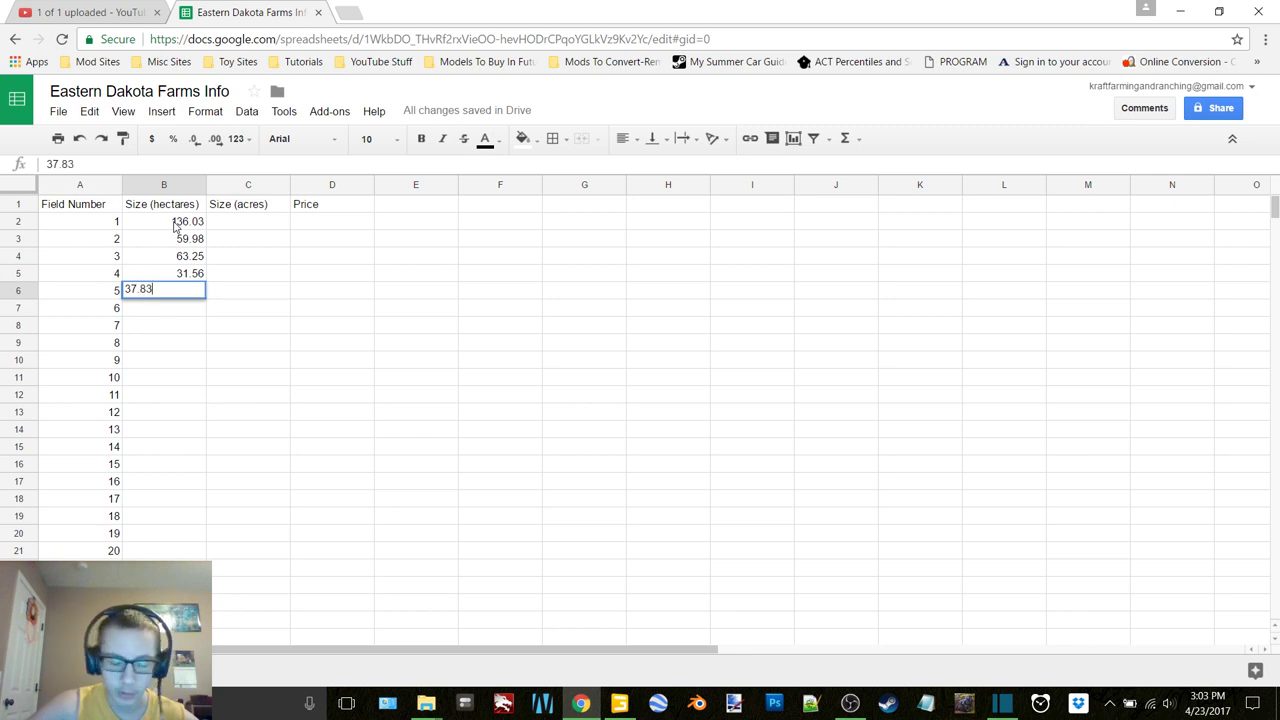
key(Return)
text(19.99)
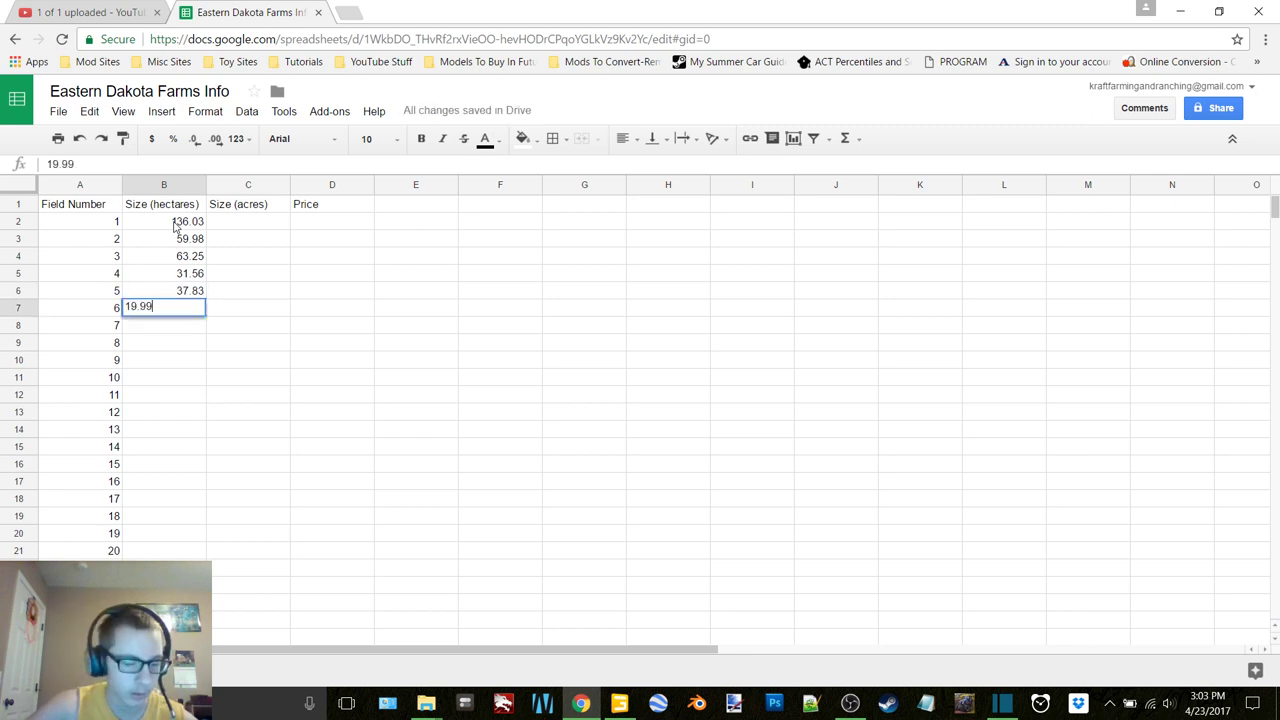
key(Return)
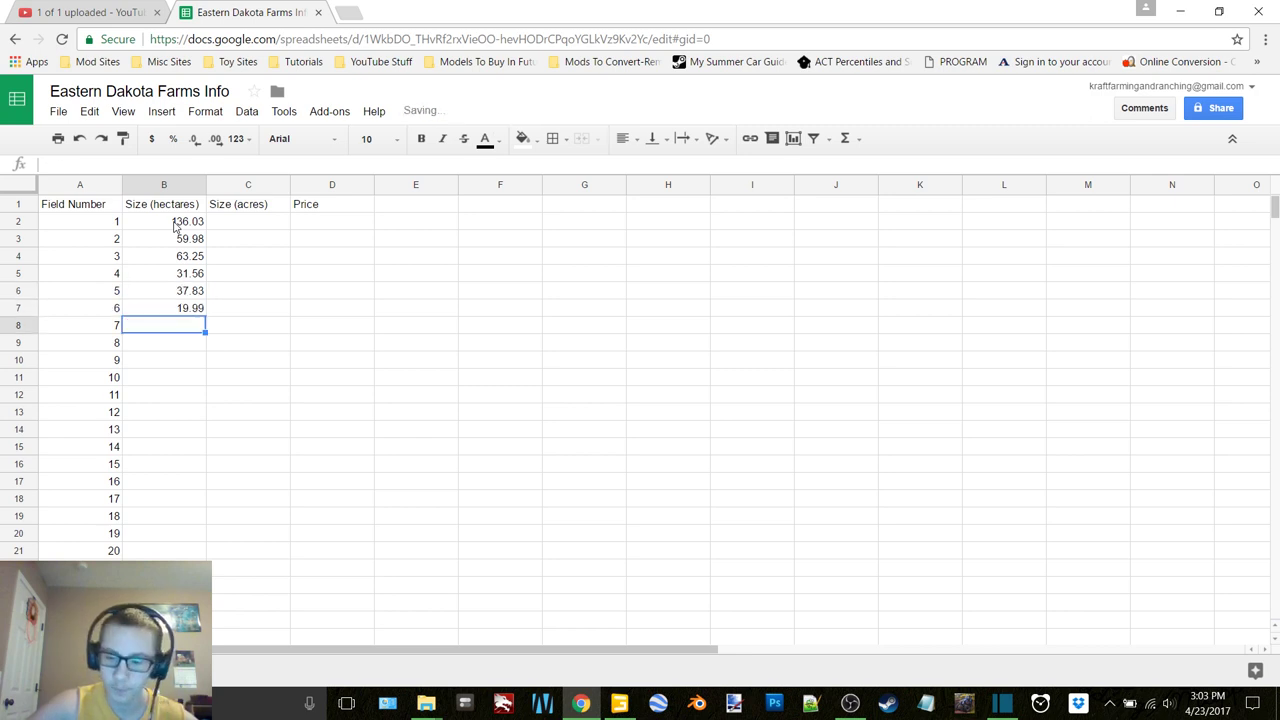
text(47.5)
key(Return)
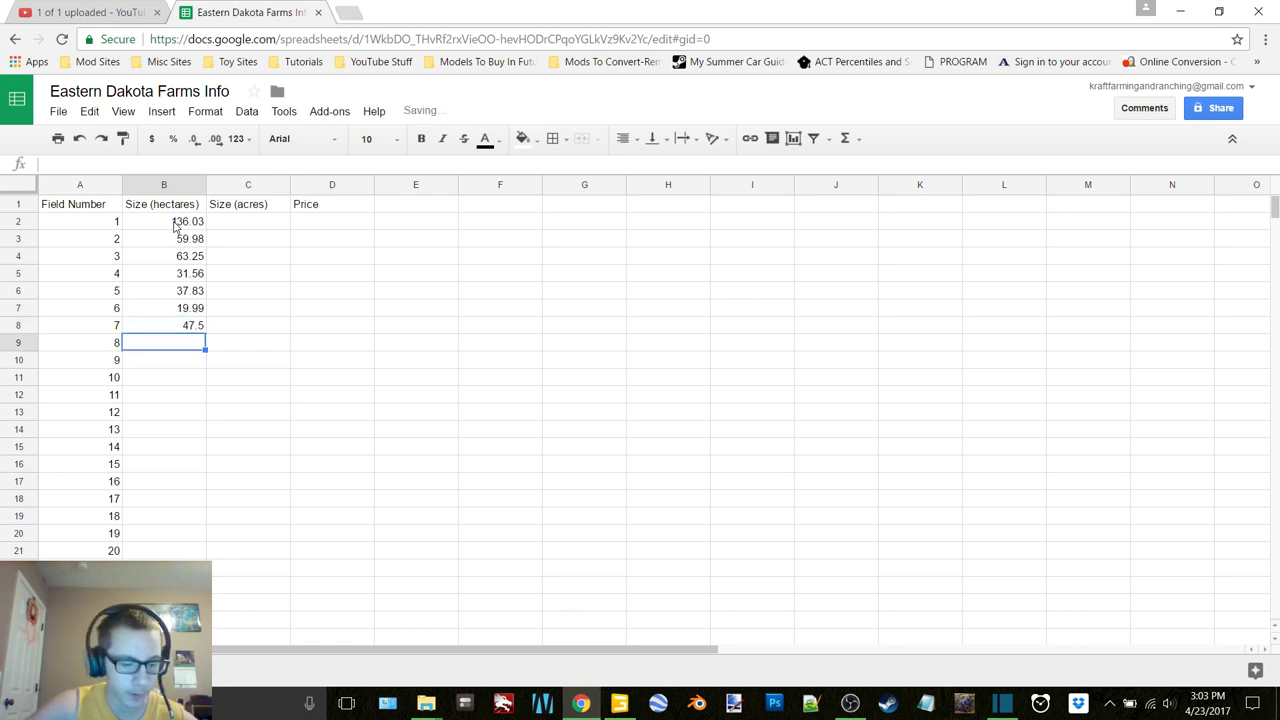
text(22.19)
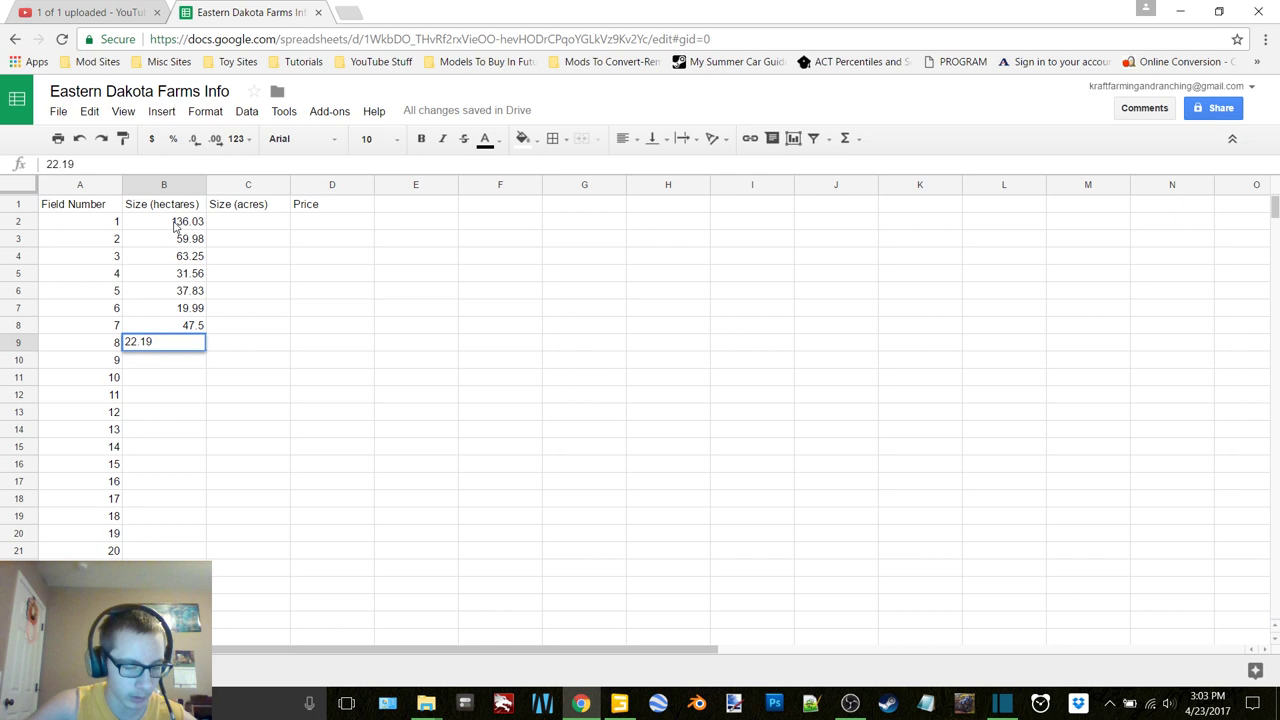
key(Return)
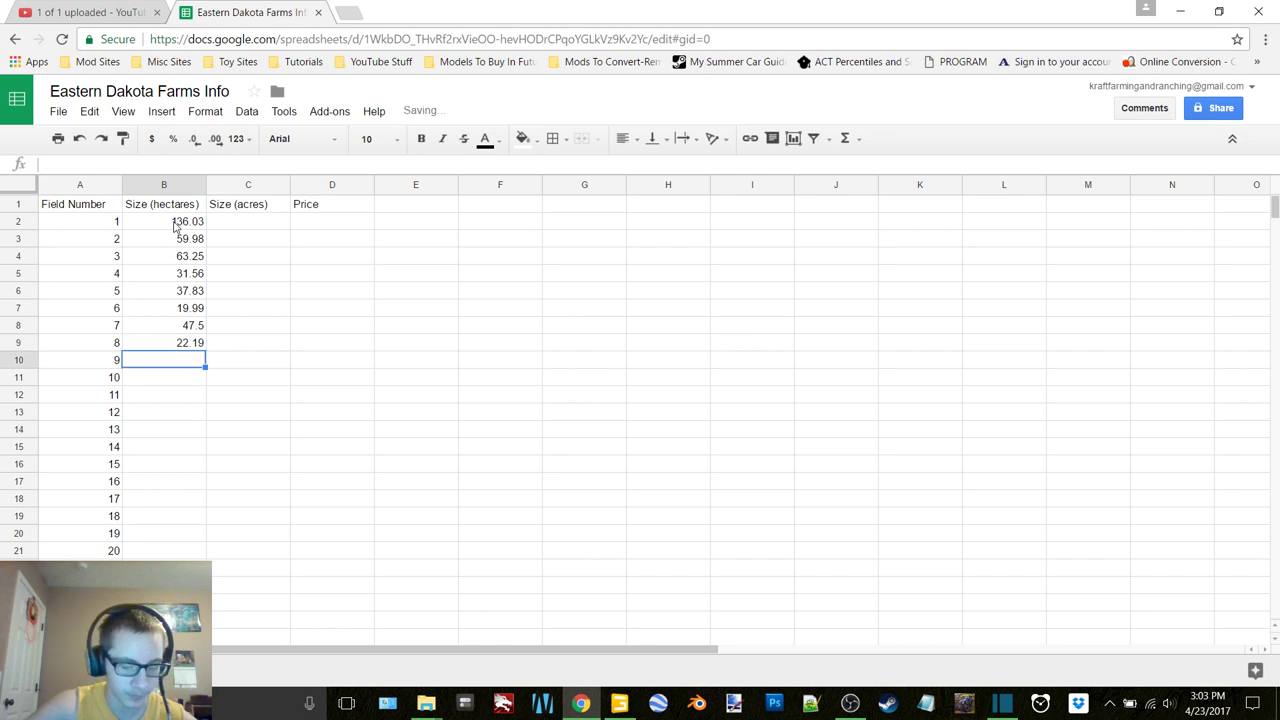
Enter the hectare sizes for fields 9 to 12 in B10:B13: 71.87, 37.71, 40.08 and 70.47.
text(71.87)
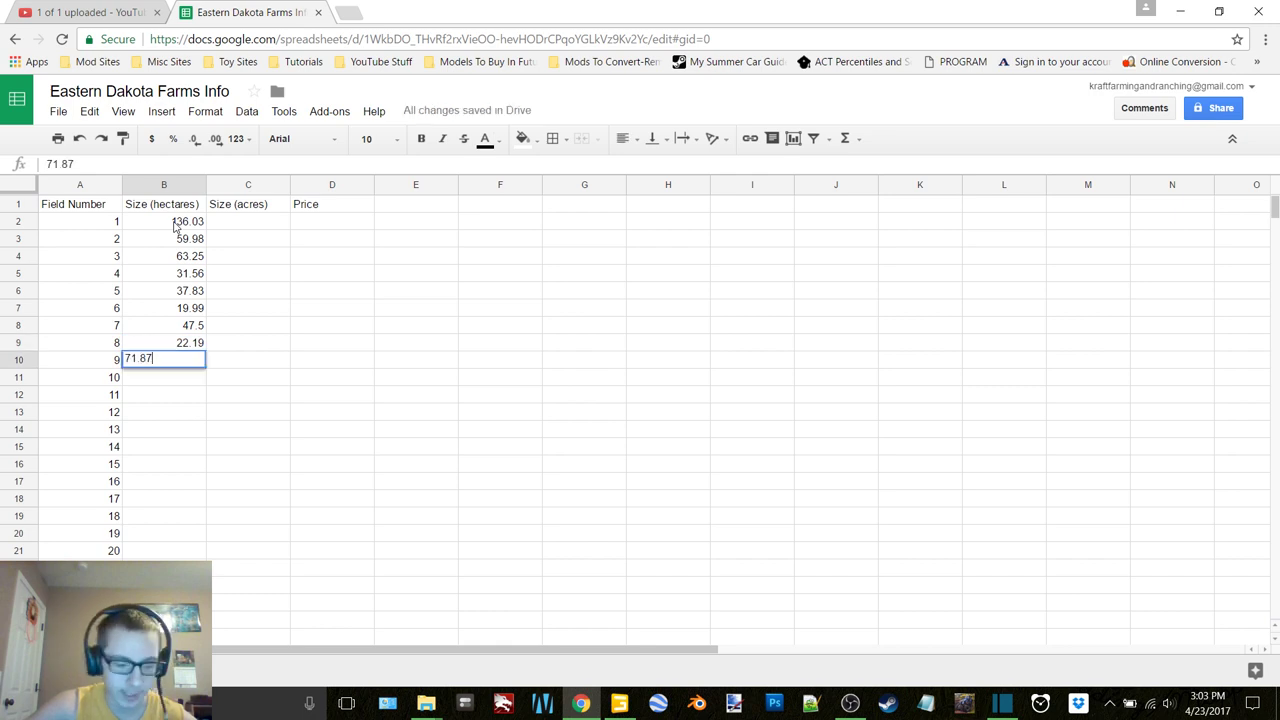
key(Return)
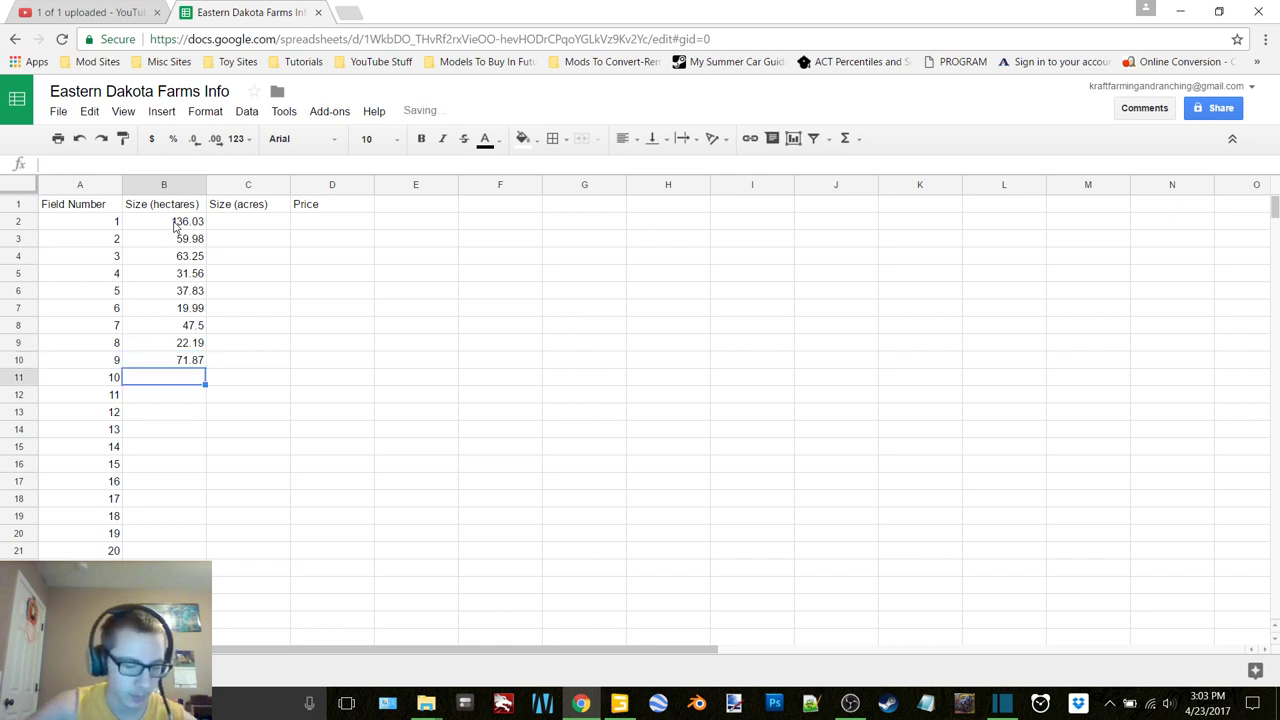
text(37)
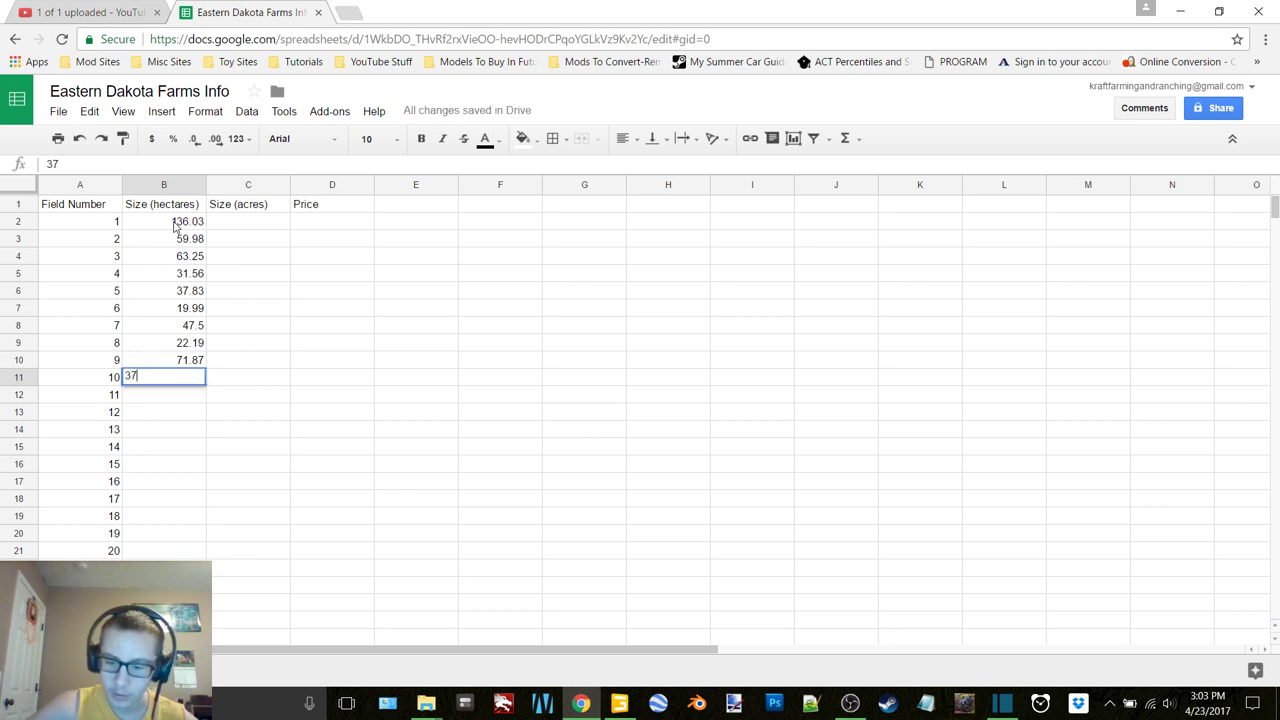
text(.71)
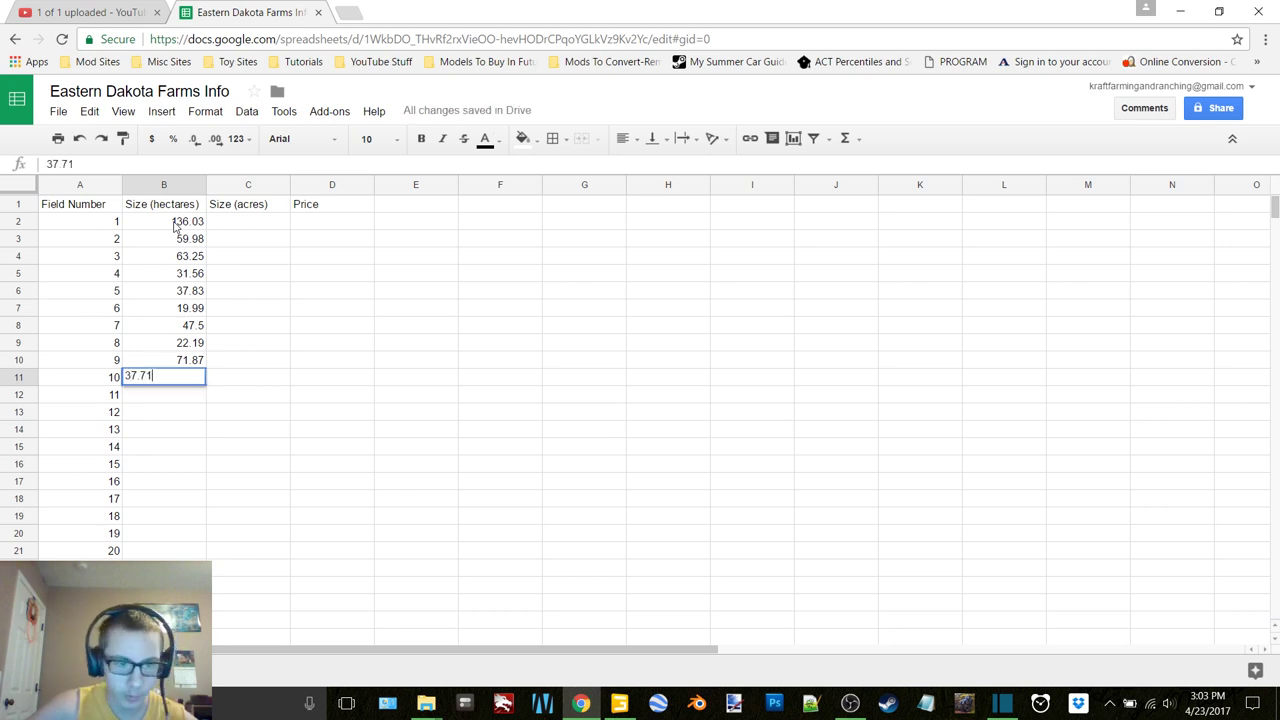
key(Return)
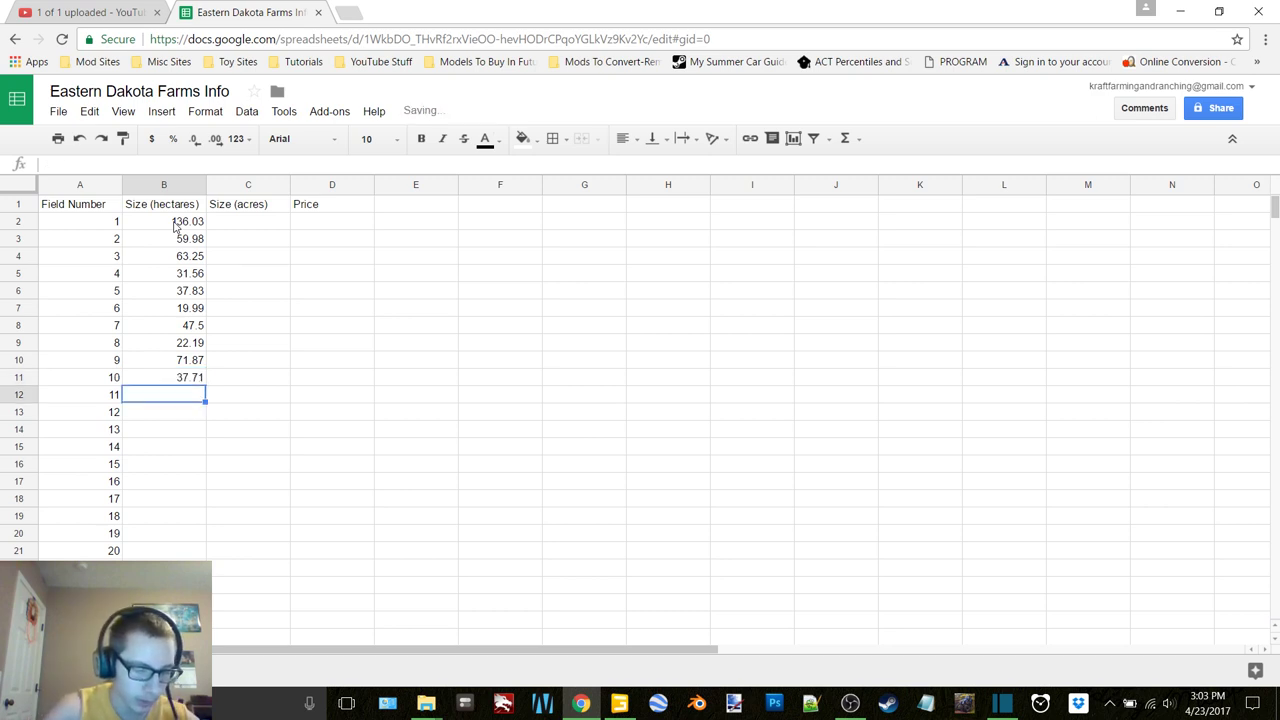
text(40.08)
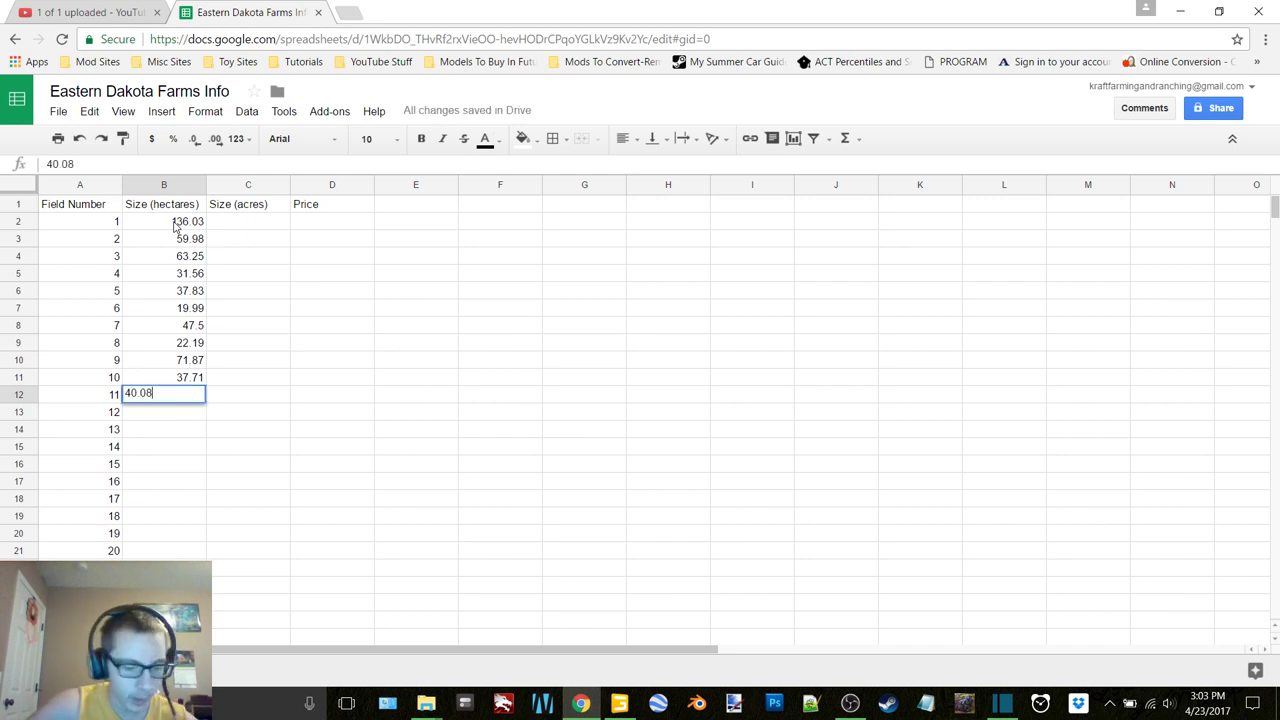
key(Return)
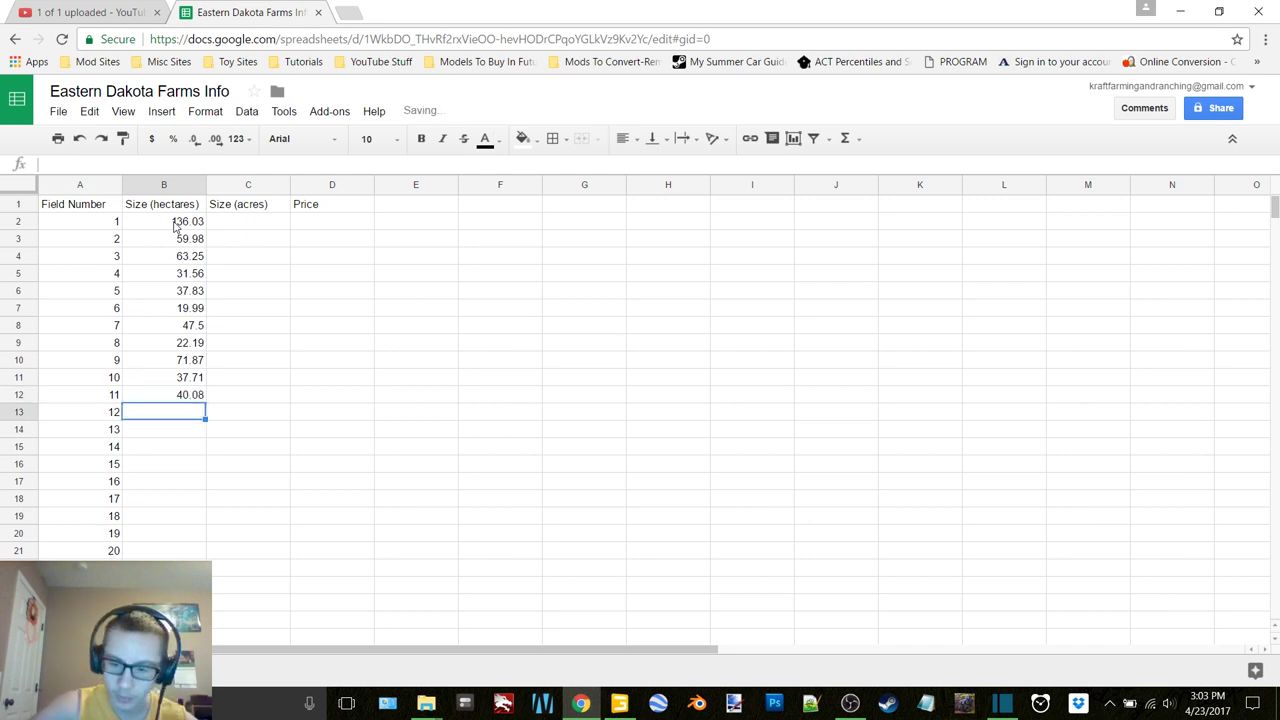
text(70.47)
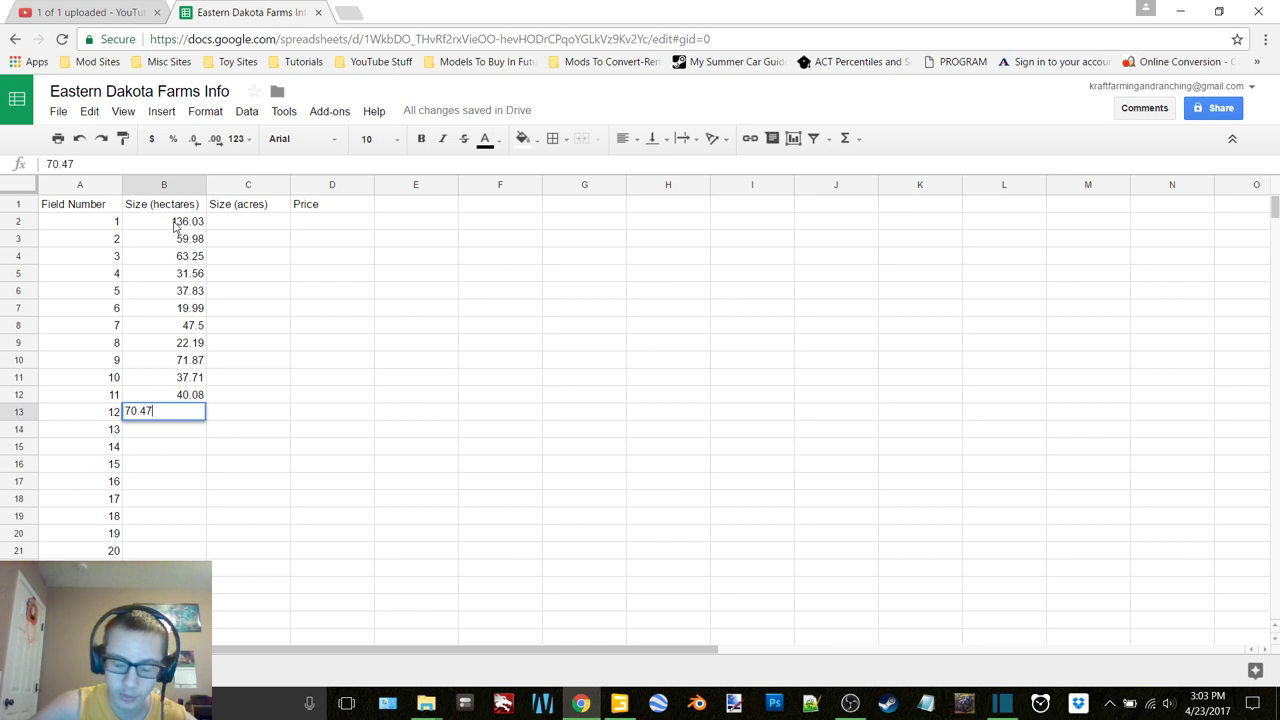
key(Return)
Enter the hectare sizes for fields 13 to 16 in B14:B17: 34.31, 36.18, 15.45 and 16.34.
text(34)
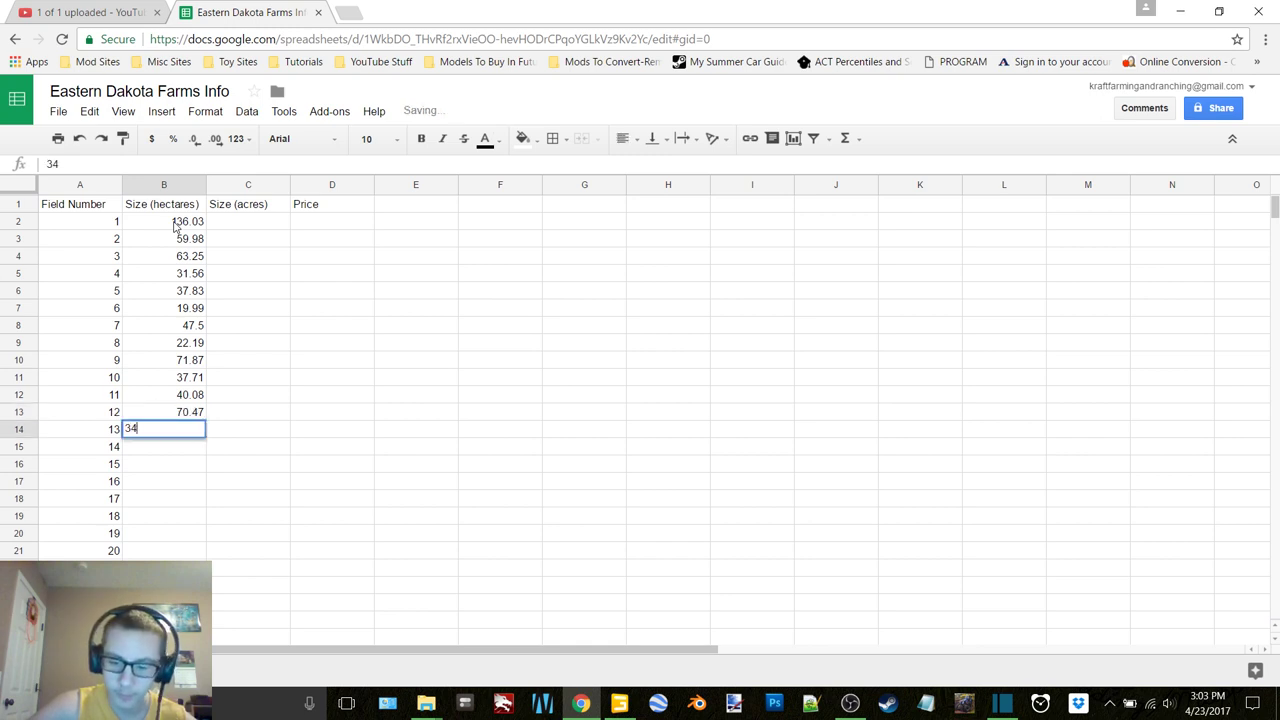
text(.31)
key(Return)
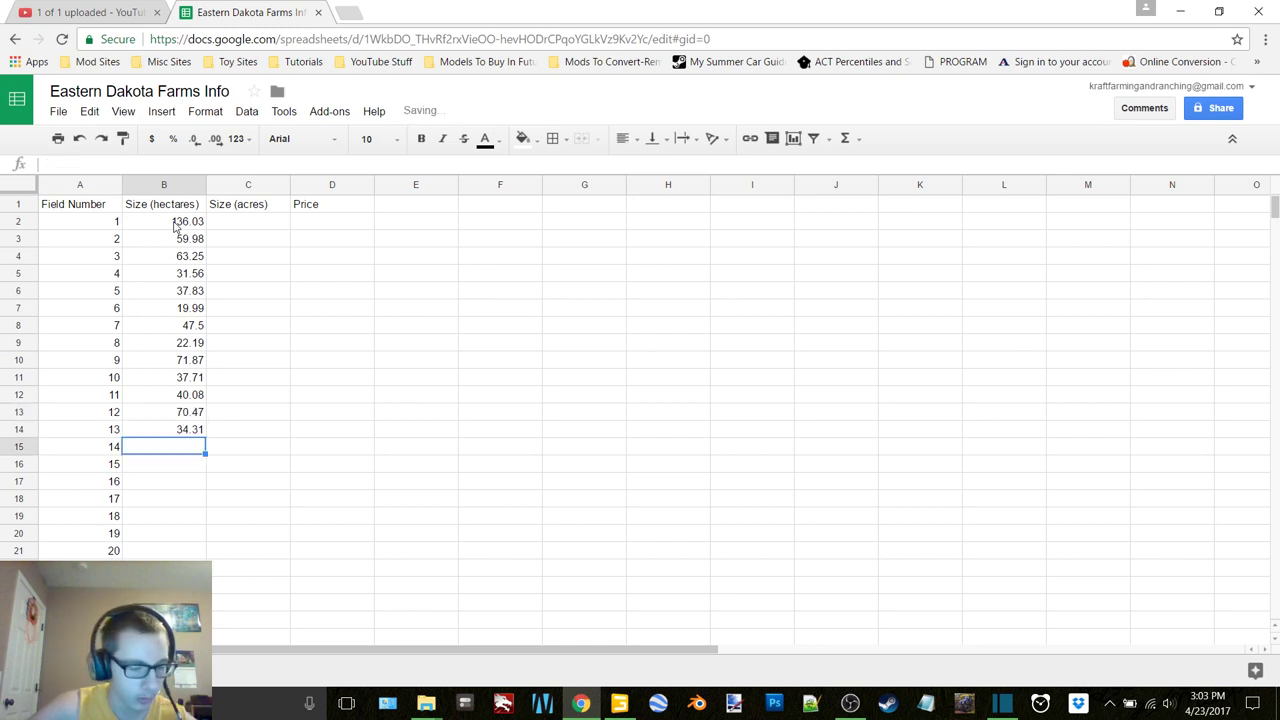
text(36.18)
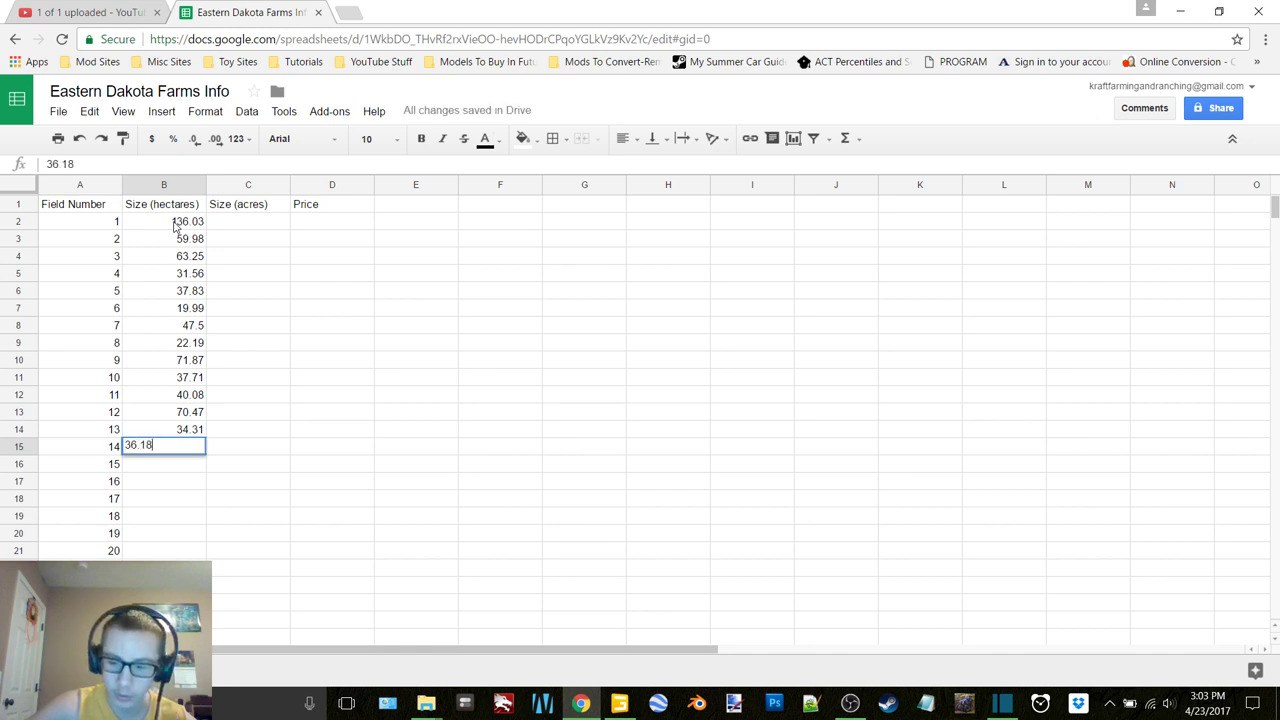
key(Return)
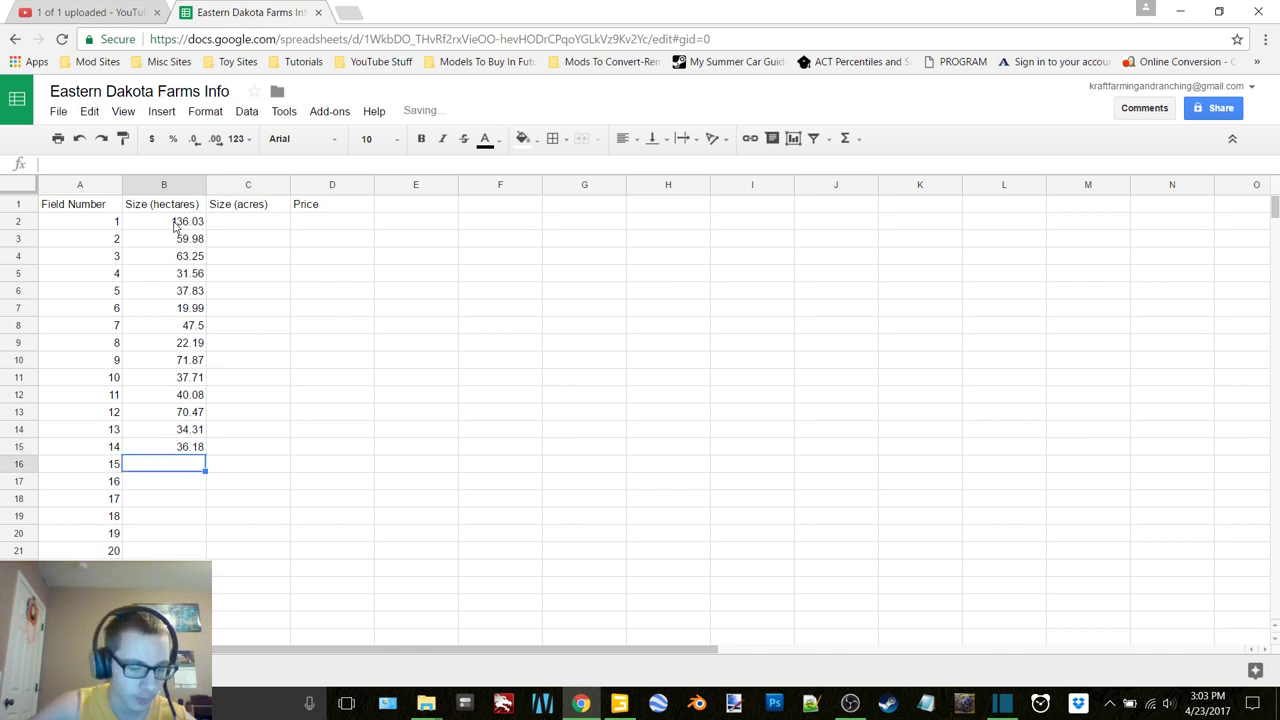
text(15.45)
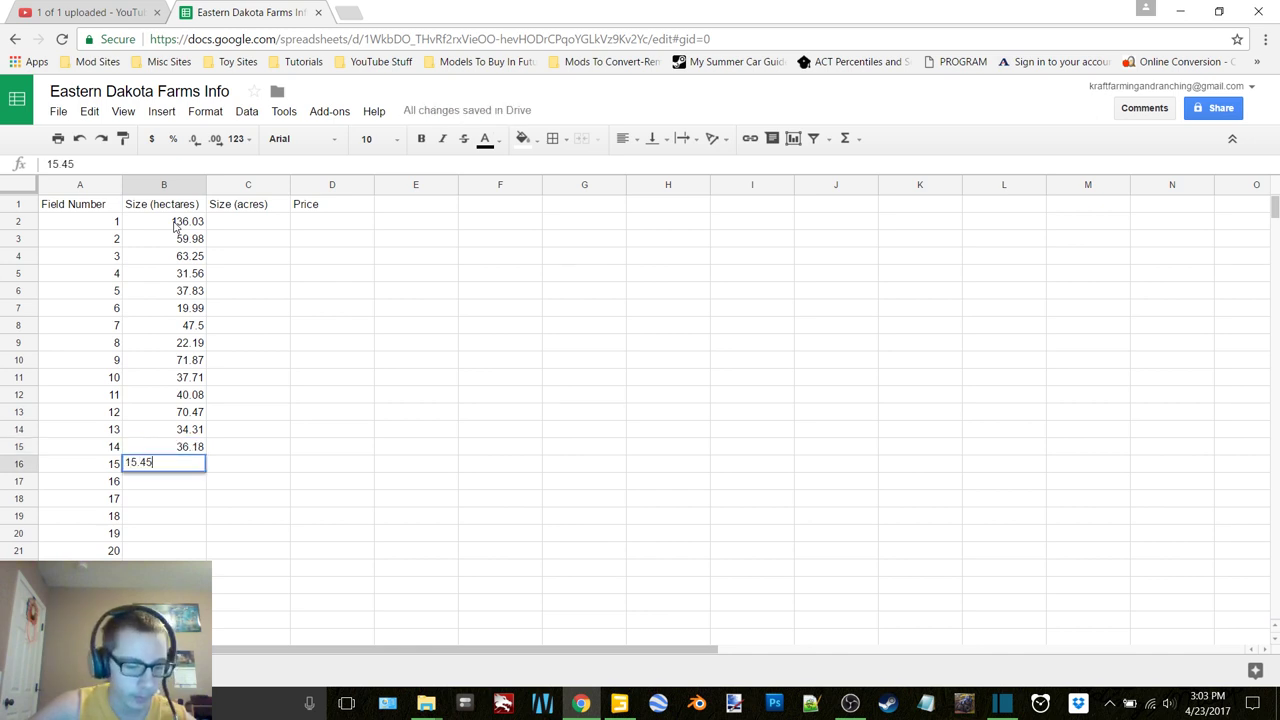
key(Return)
text(16.34)
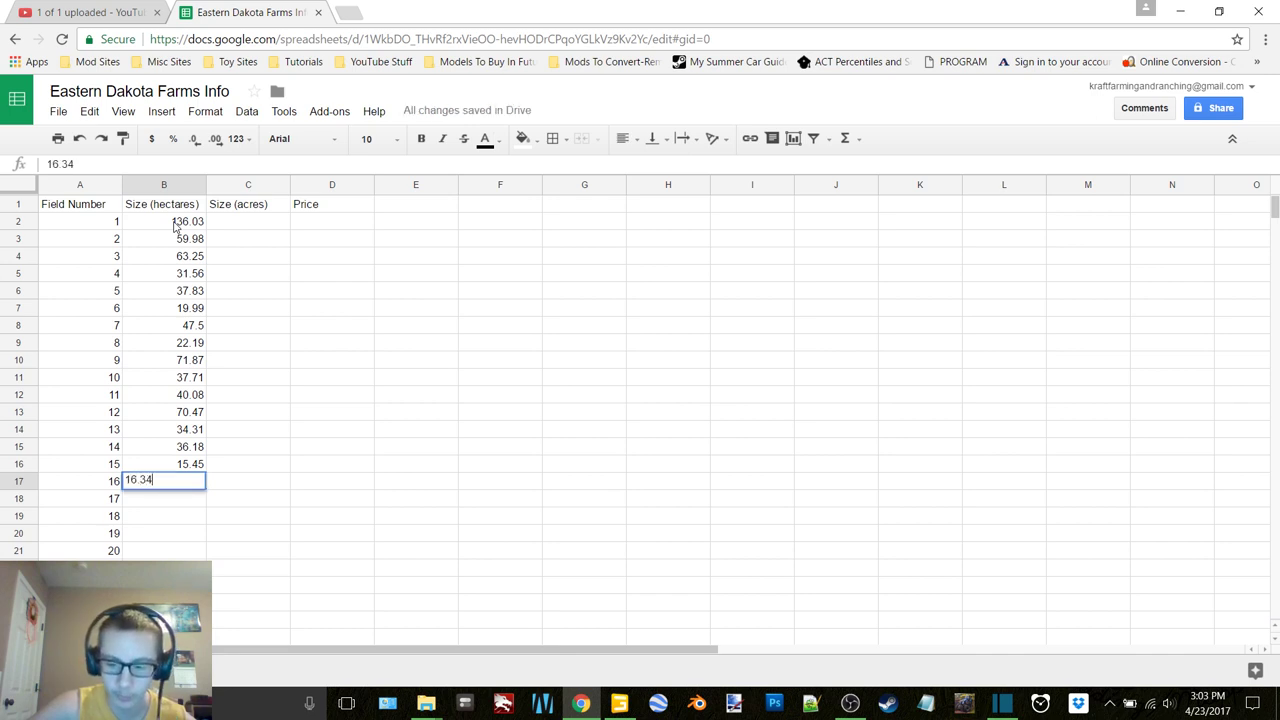
key(Return)
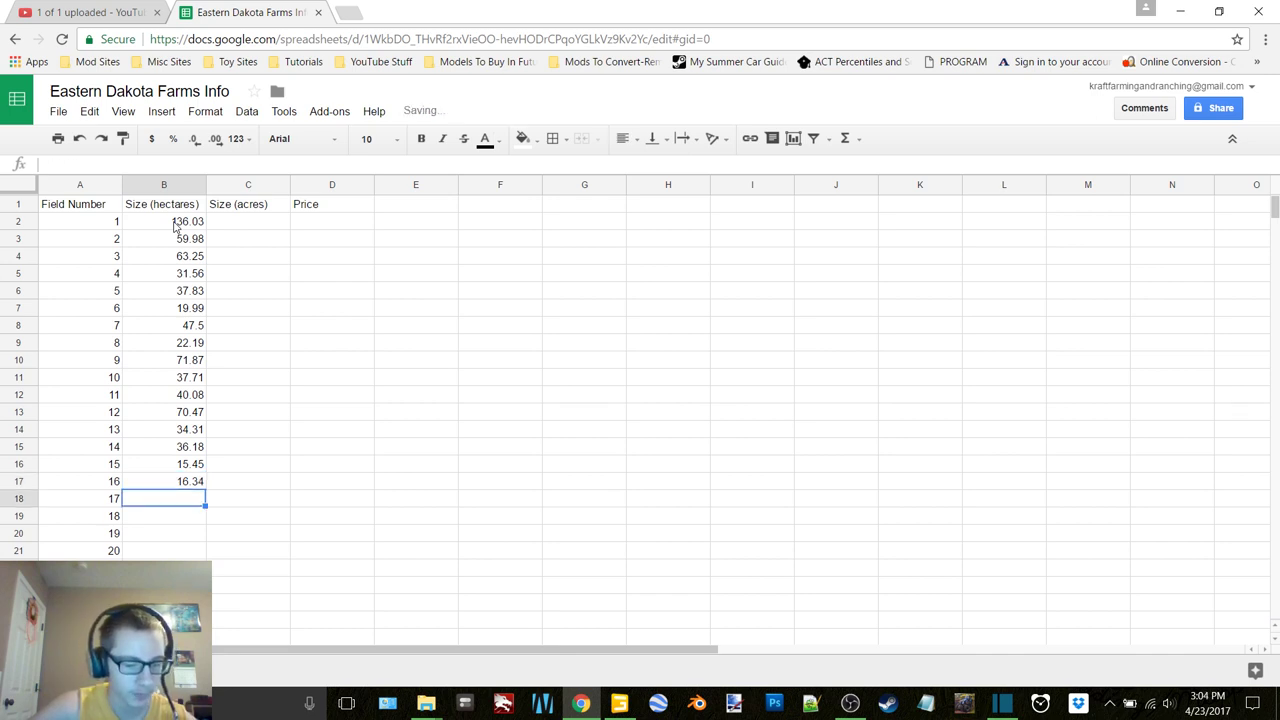
Enter the hectare sizes for fields 17 to 20 in B18:B21: 6.33, 7.35, 6.98 and 8.06.
text(6.33)
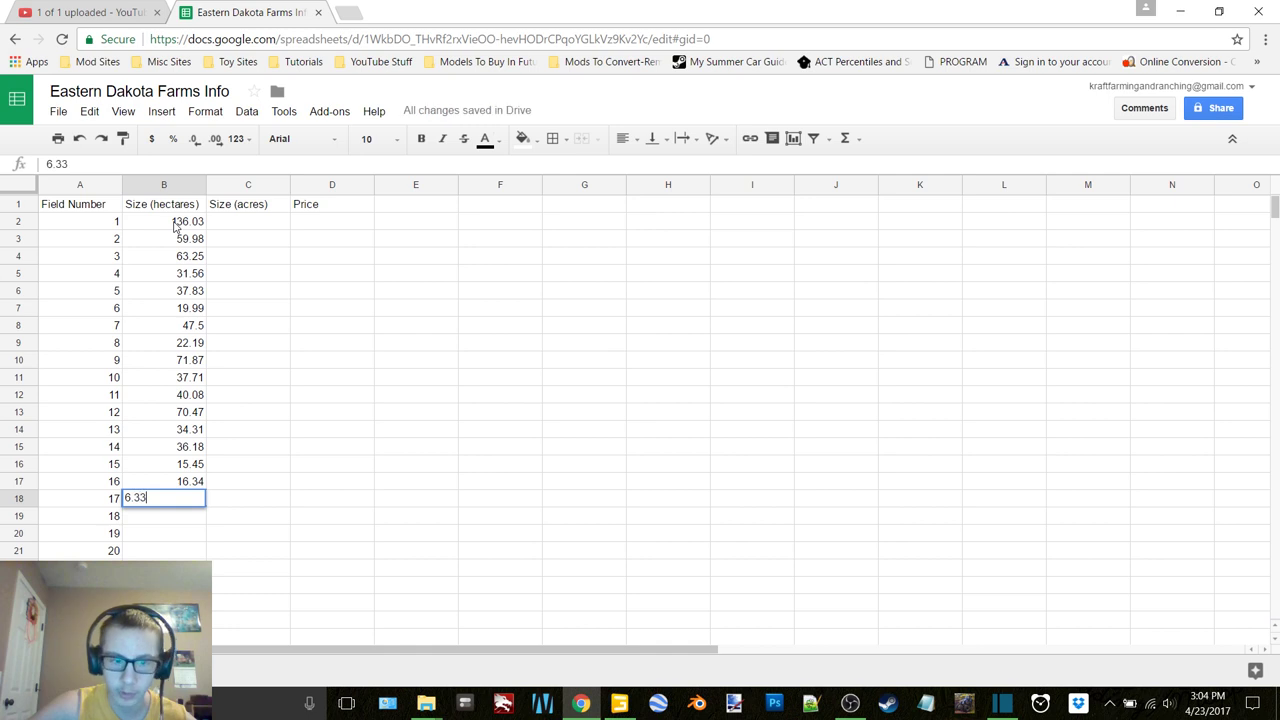
key(Return)
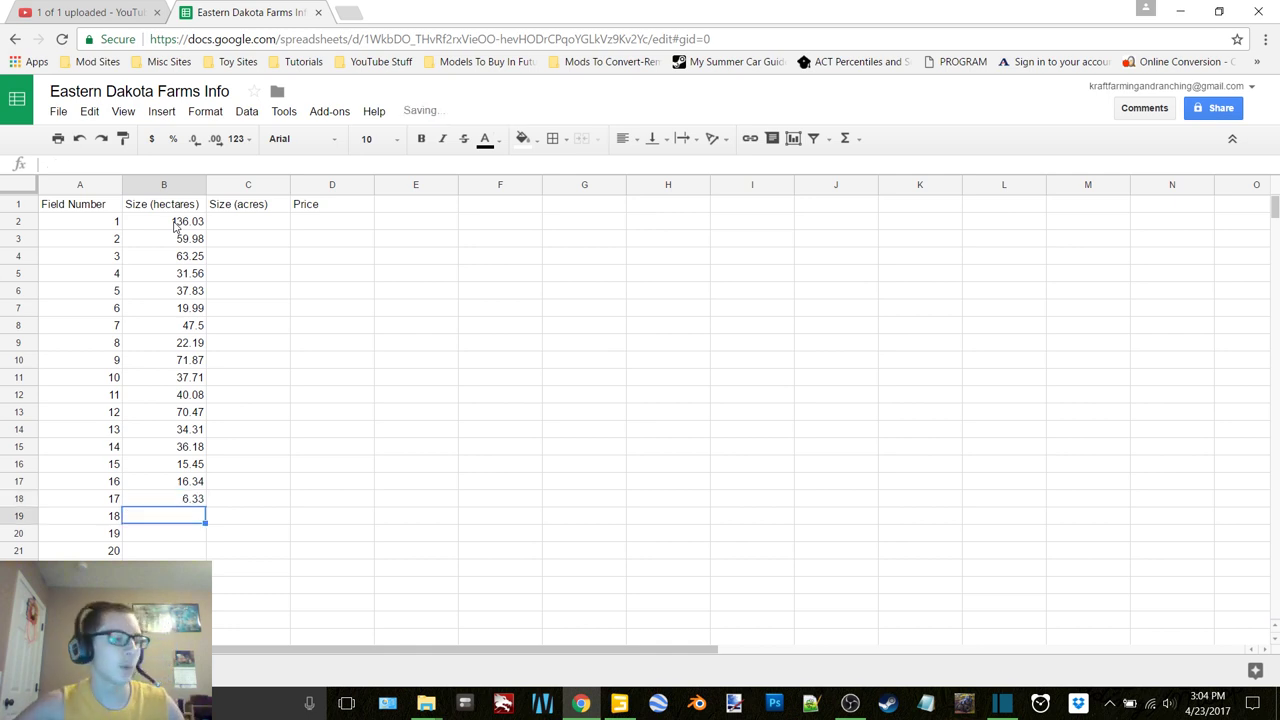
text(7.35)
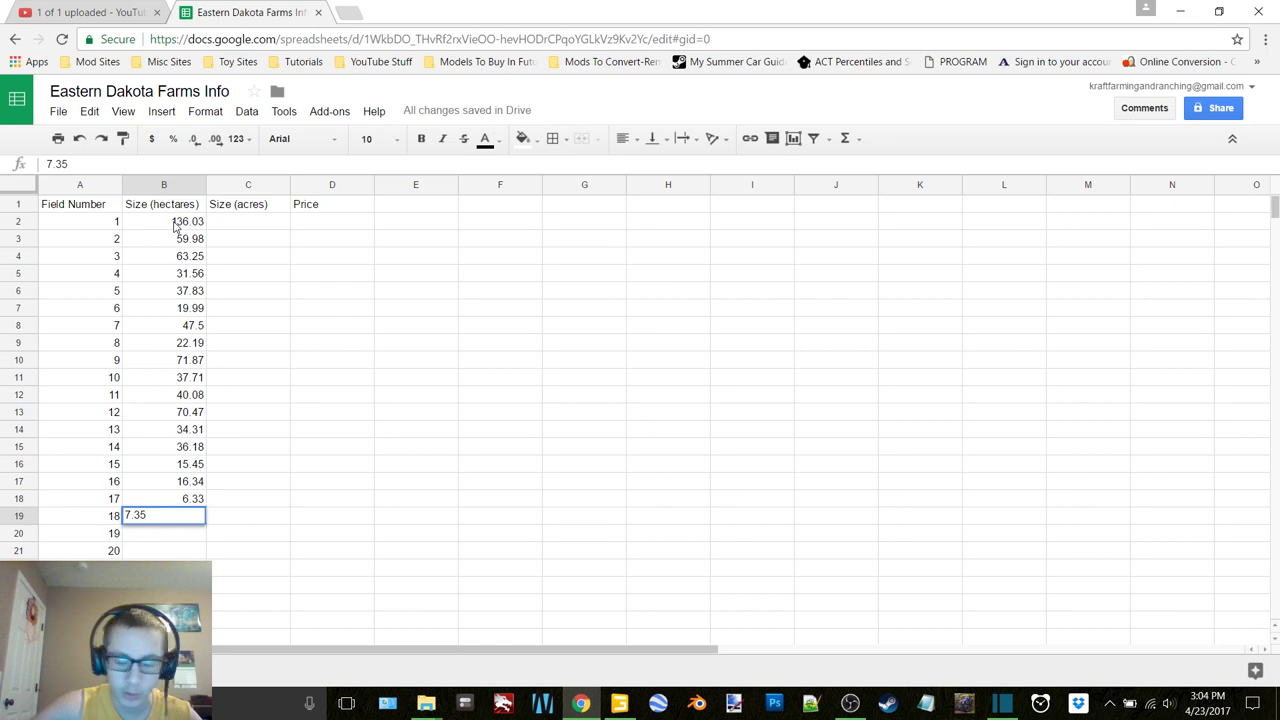
key(Return)
text(6.98)
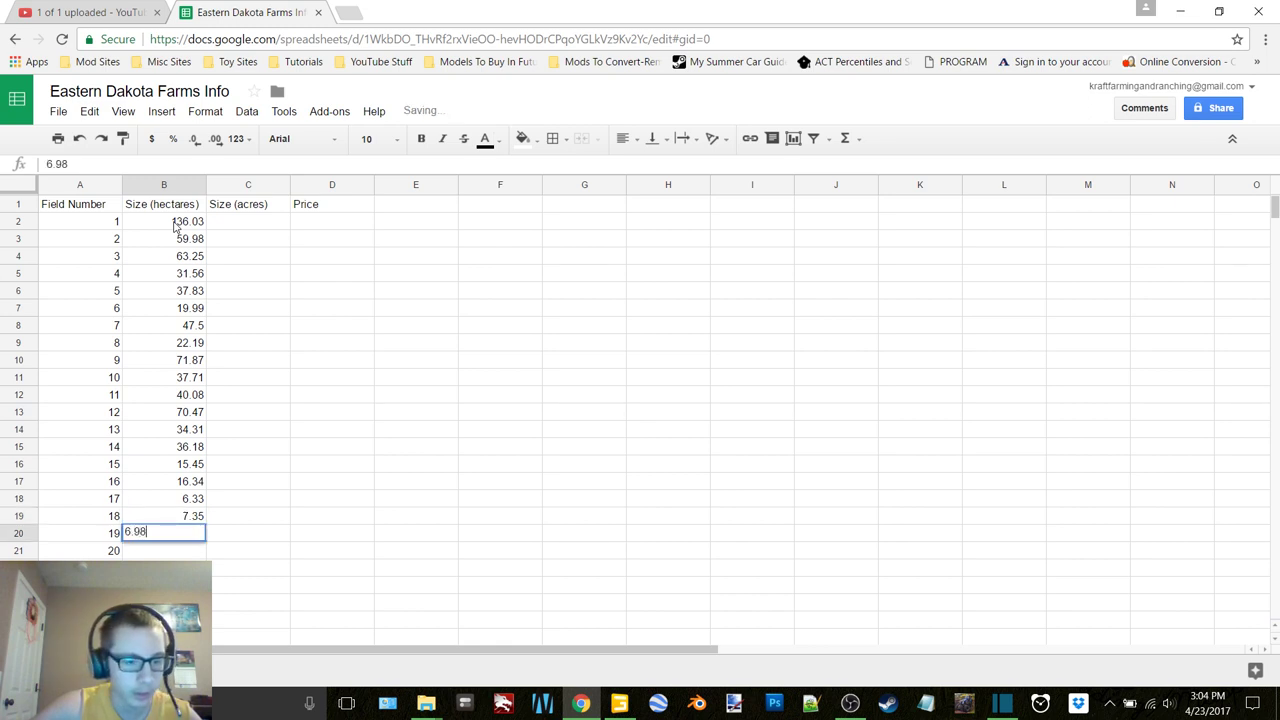
key(Return)
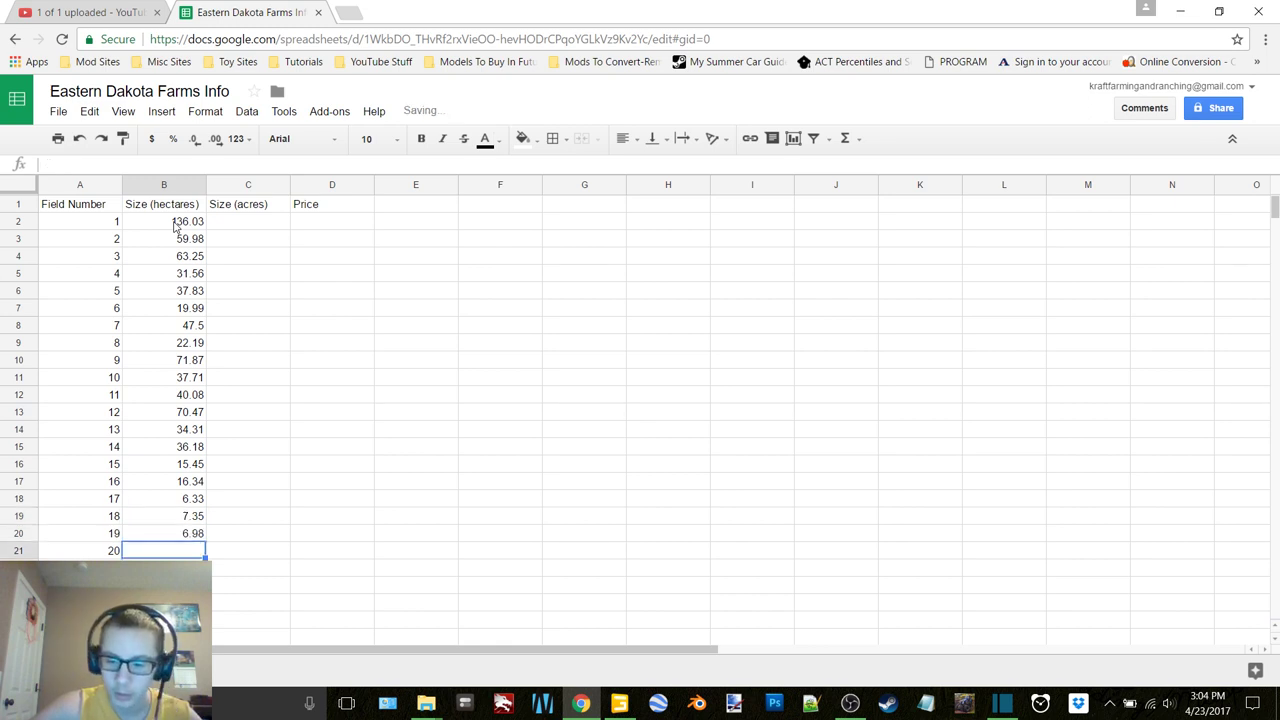
text(8.06)
key(Return)
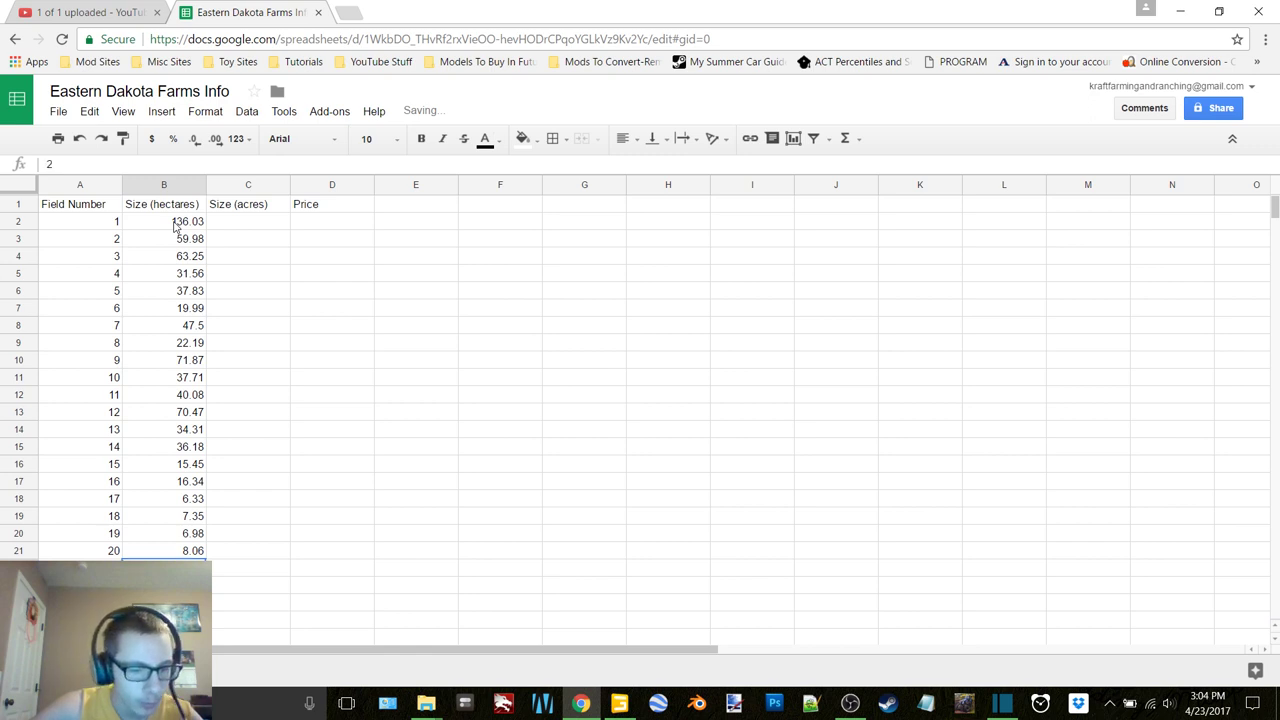
Enter the hectare sizes for fields 21 to 24 in B22:B25, using 2.99, 3.68 and 2.68 for the first three.
text(2.99)
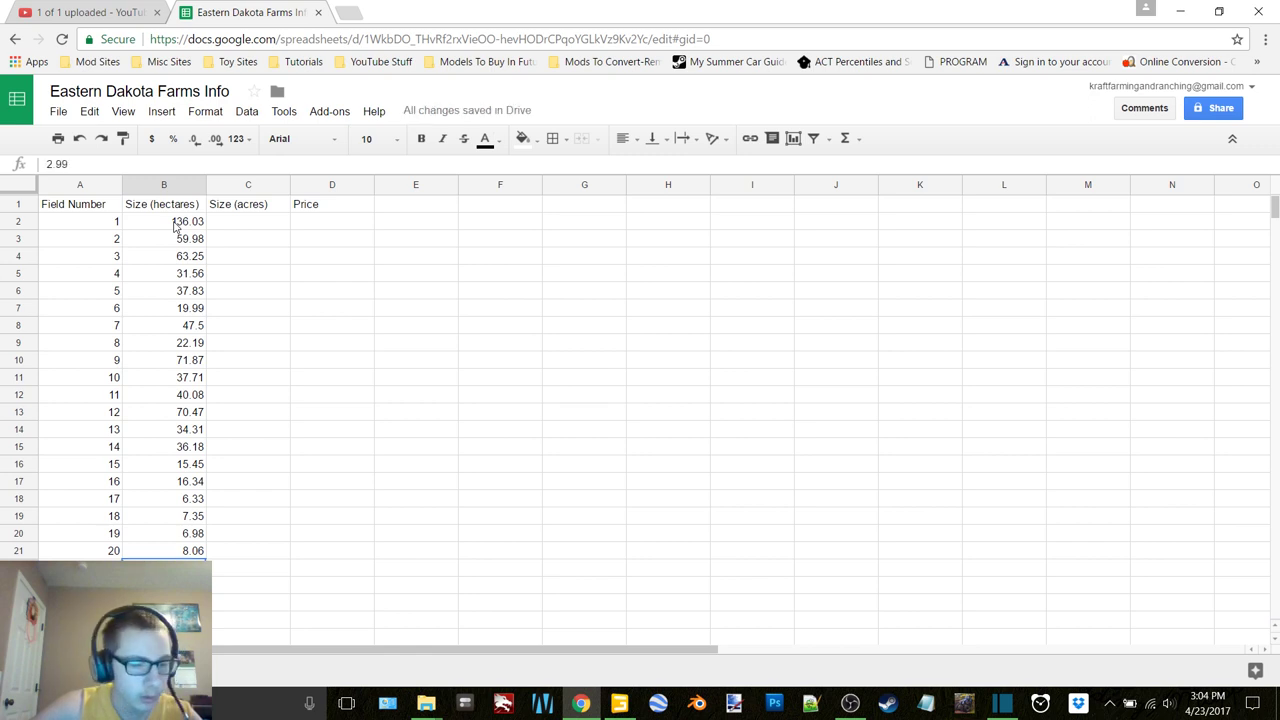
key(Return)
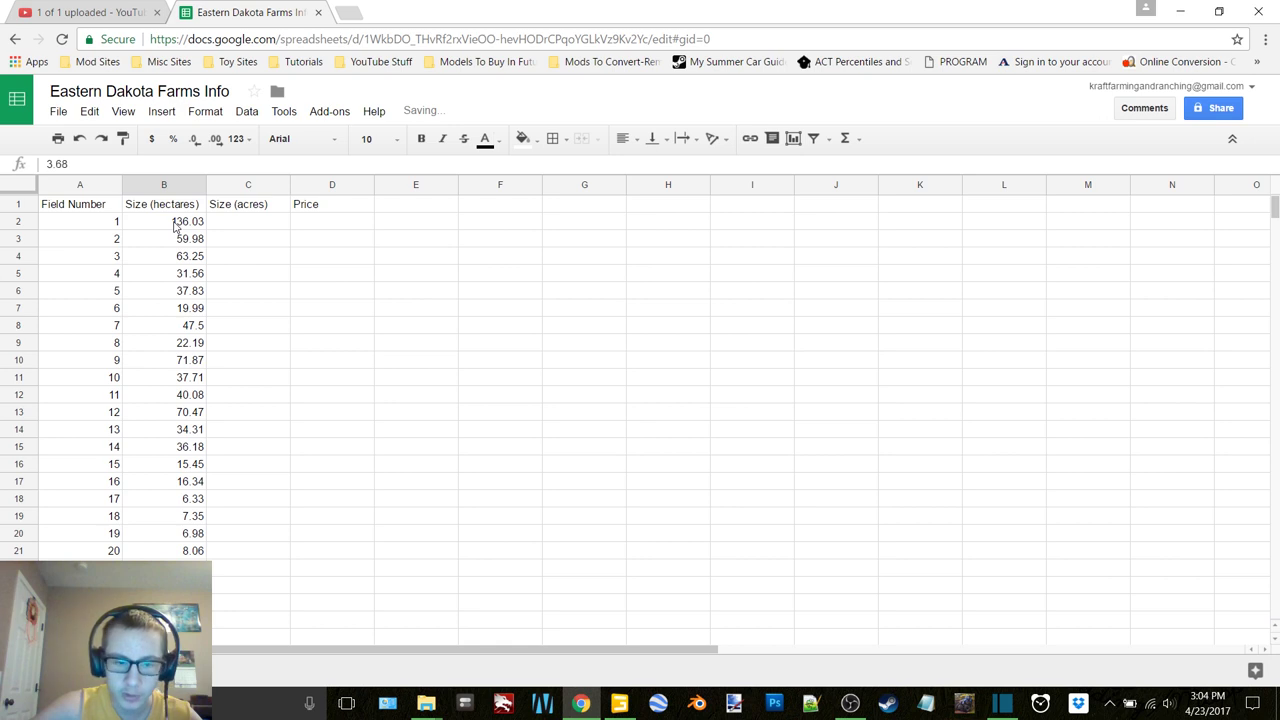
key(Return)
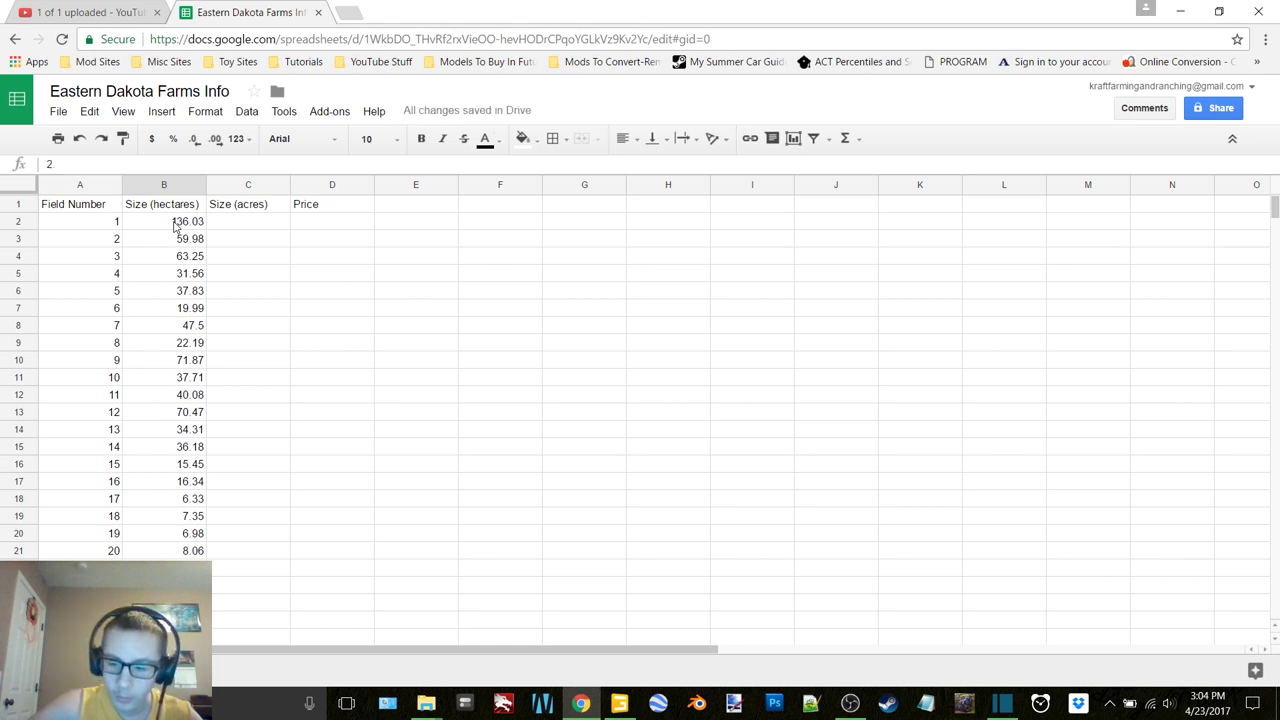
key(Return)
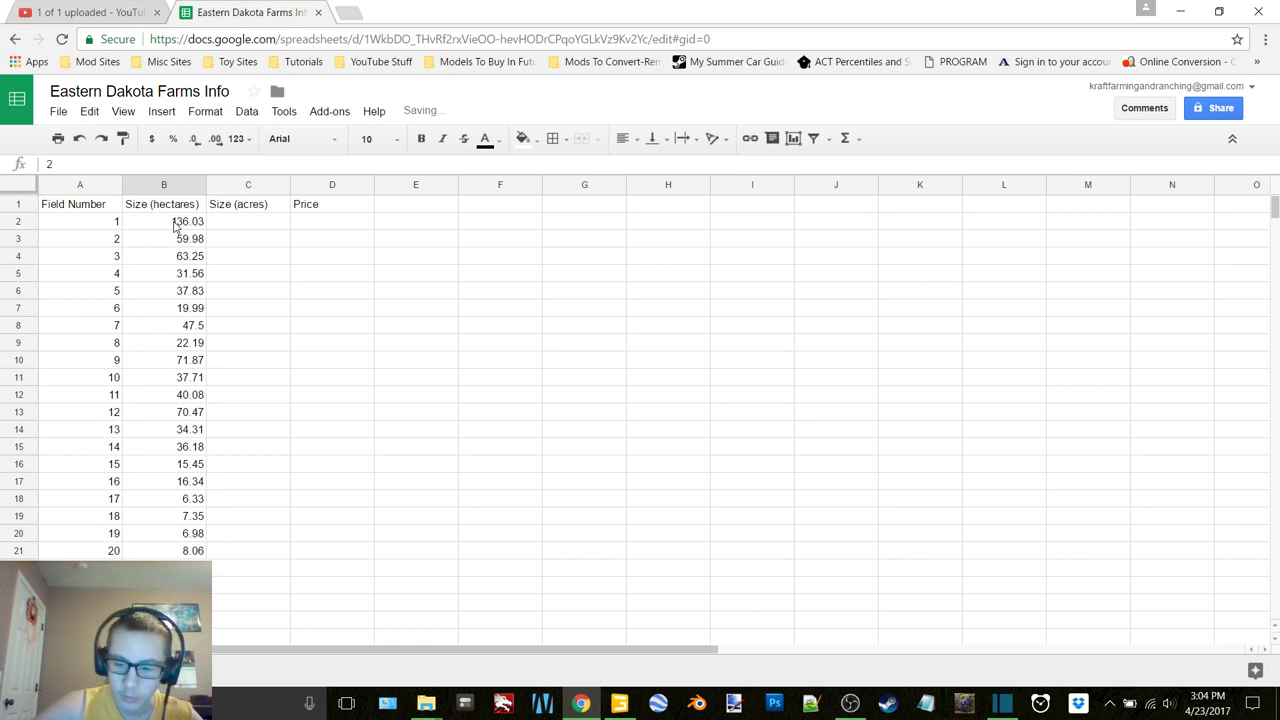
key(Return)
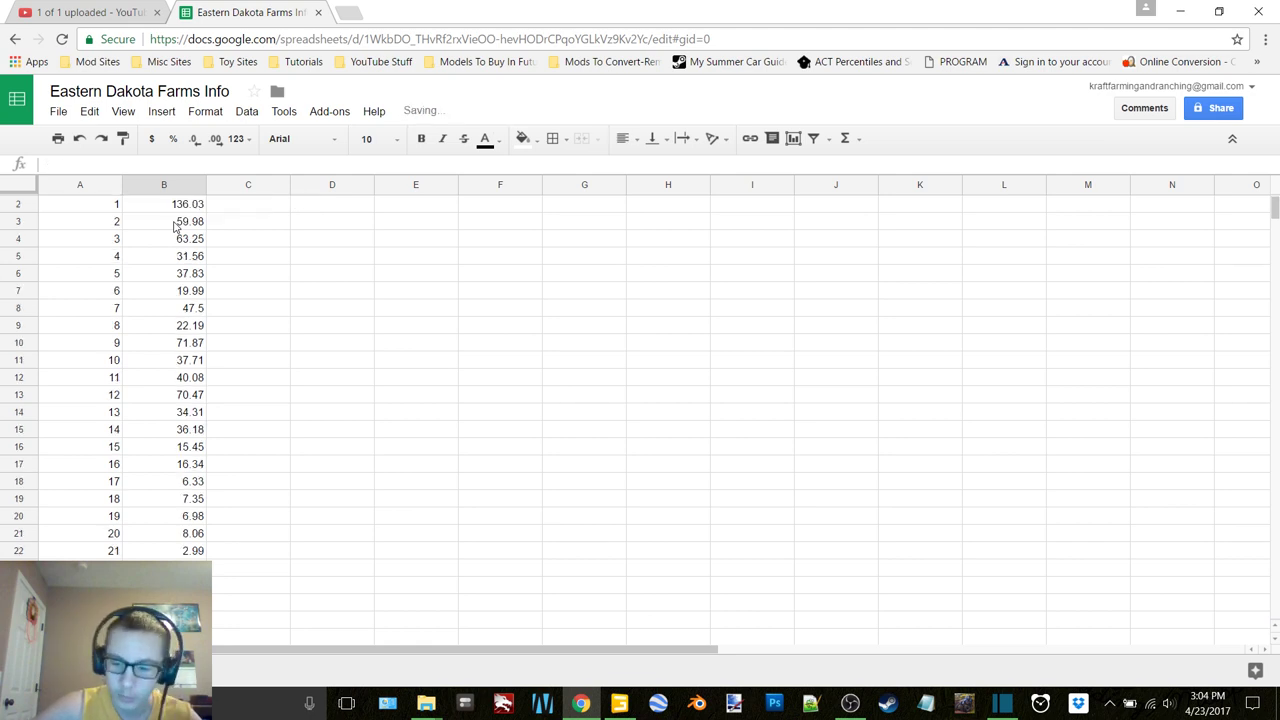
Enter the hectare sizes for fields 25 and 26 in B26:B27: 2.14 and 1.91.
text(2.14)
key(Return)
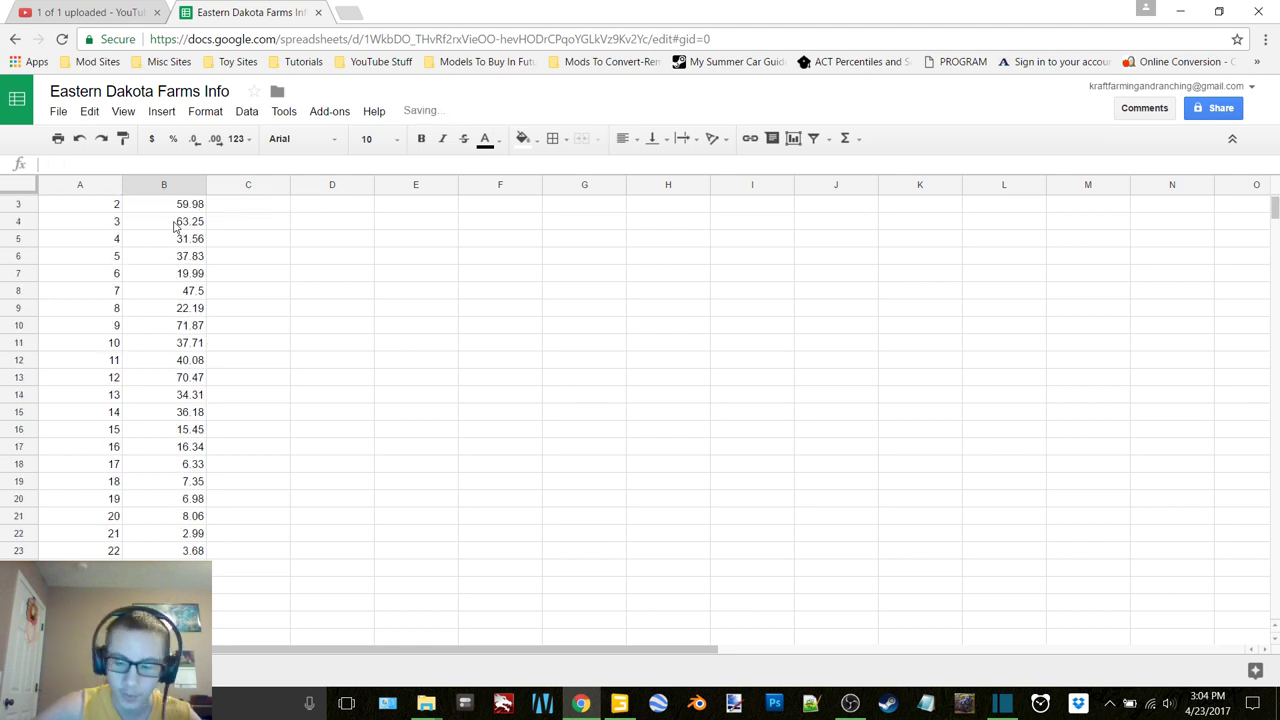
text(1.91)
key(Return)
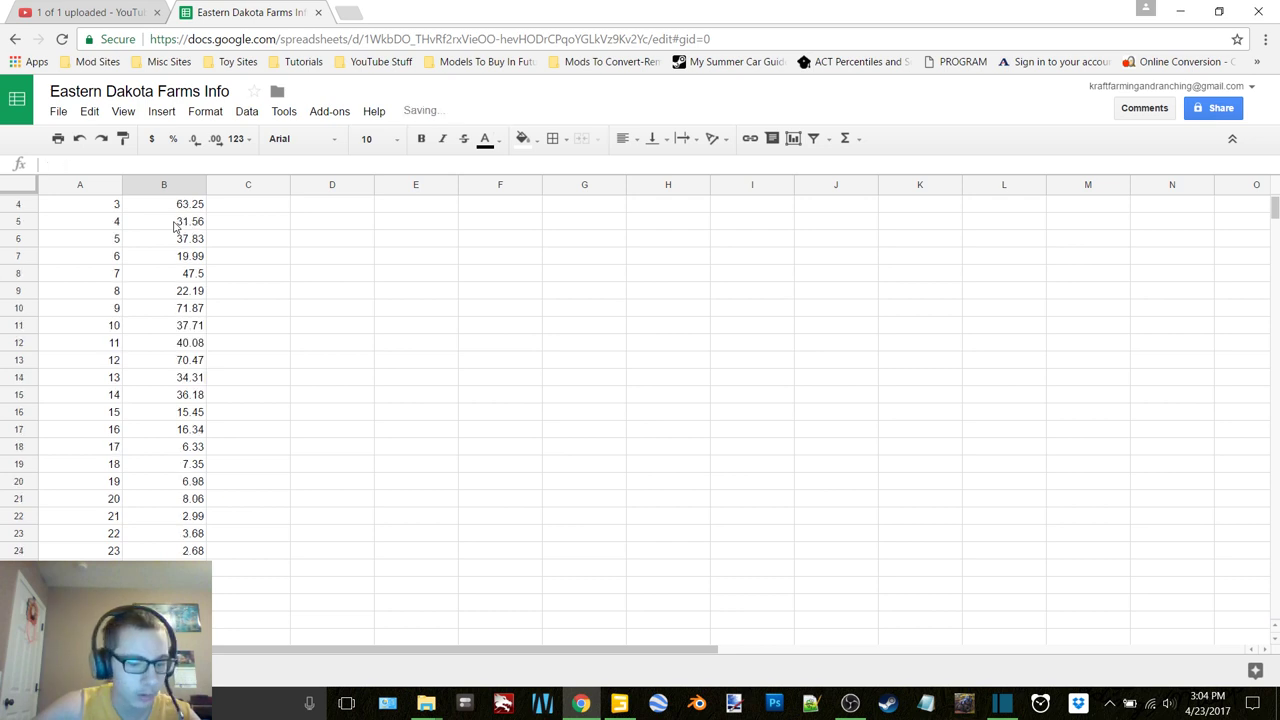
Enter the hectare sizes for fields 27 to 29 in B28:B30: 1.56, 1.78 and 1.96.
text(1.55)
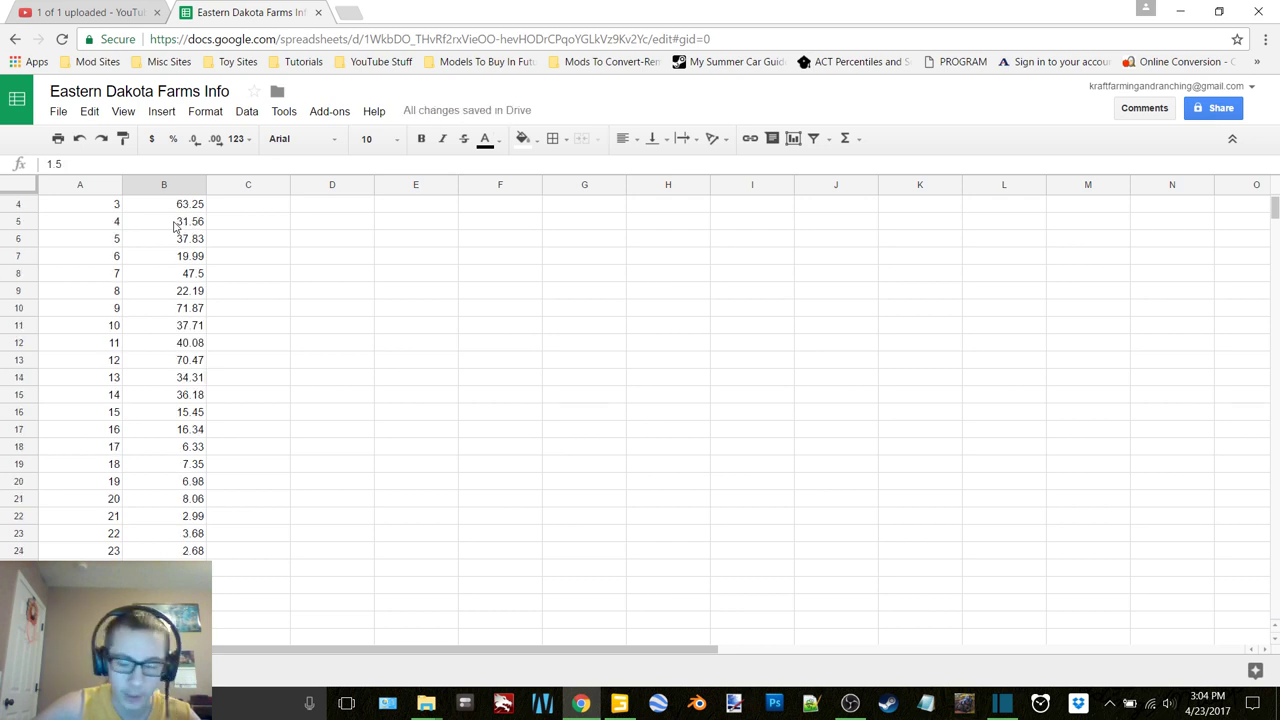
key(Return)
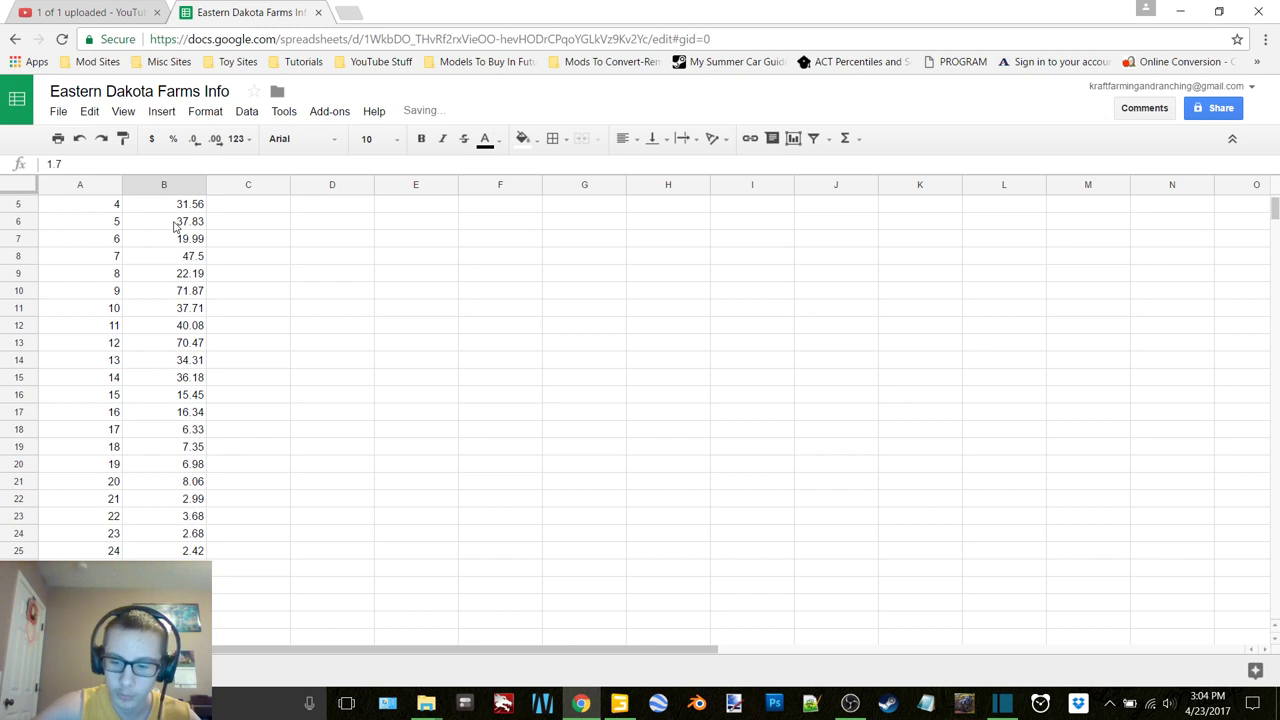
text(1.78)
key(Return)
text(1)
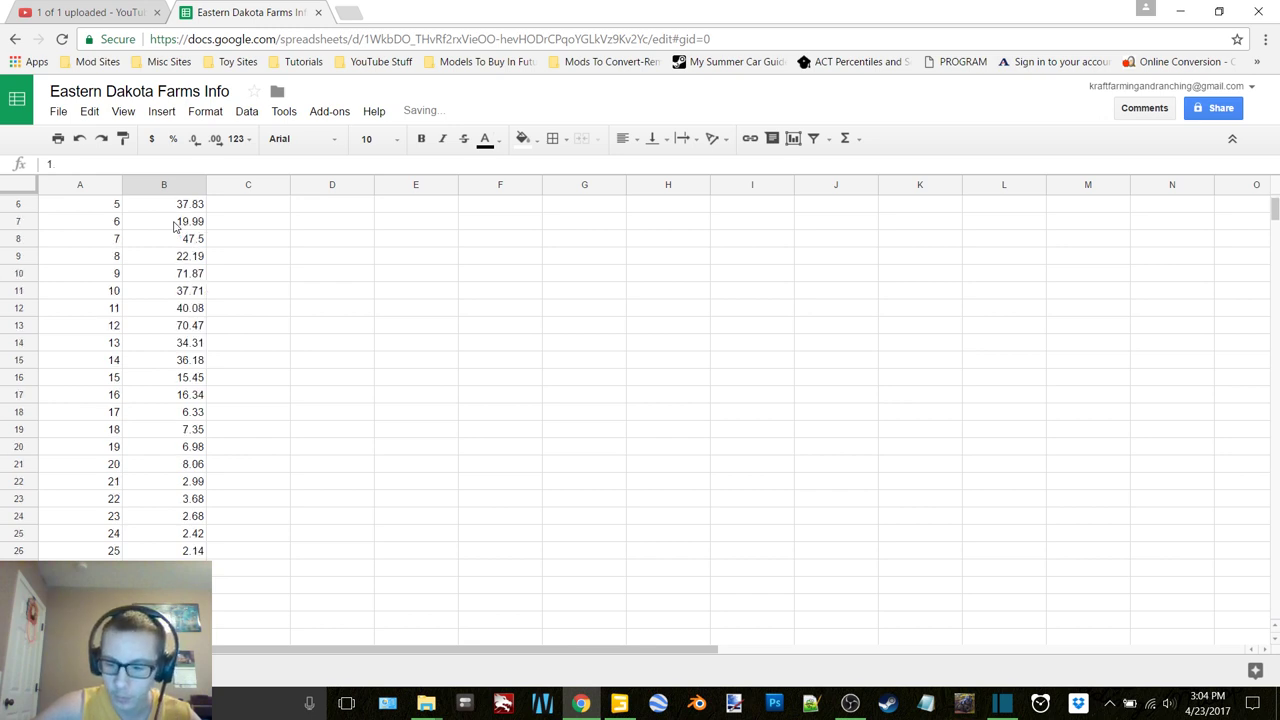
text(.96)
key(Return)
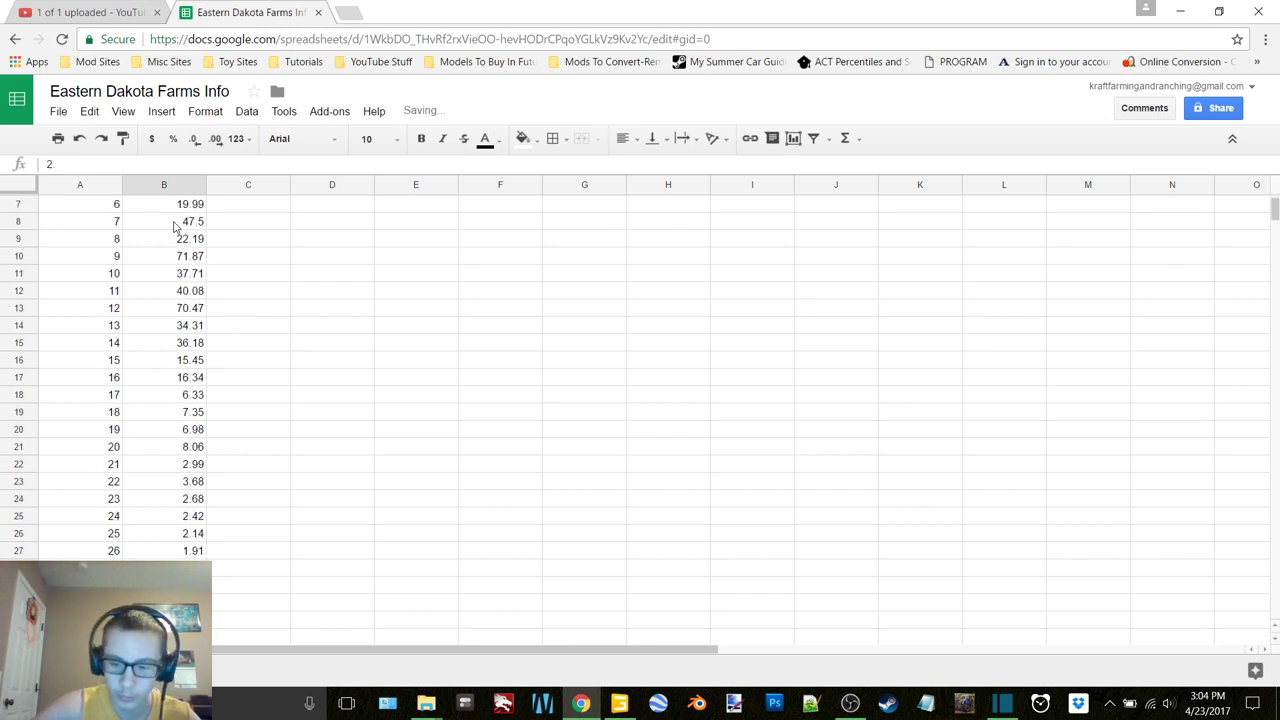
Enter the hectare sizes for fields 30 to 33 in B31:B34: 2.7, 5.55, 2.84 and 2.07.
key(Return)
text(1.78)
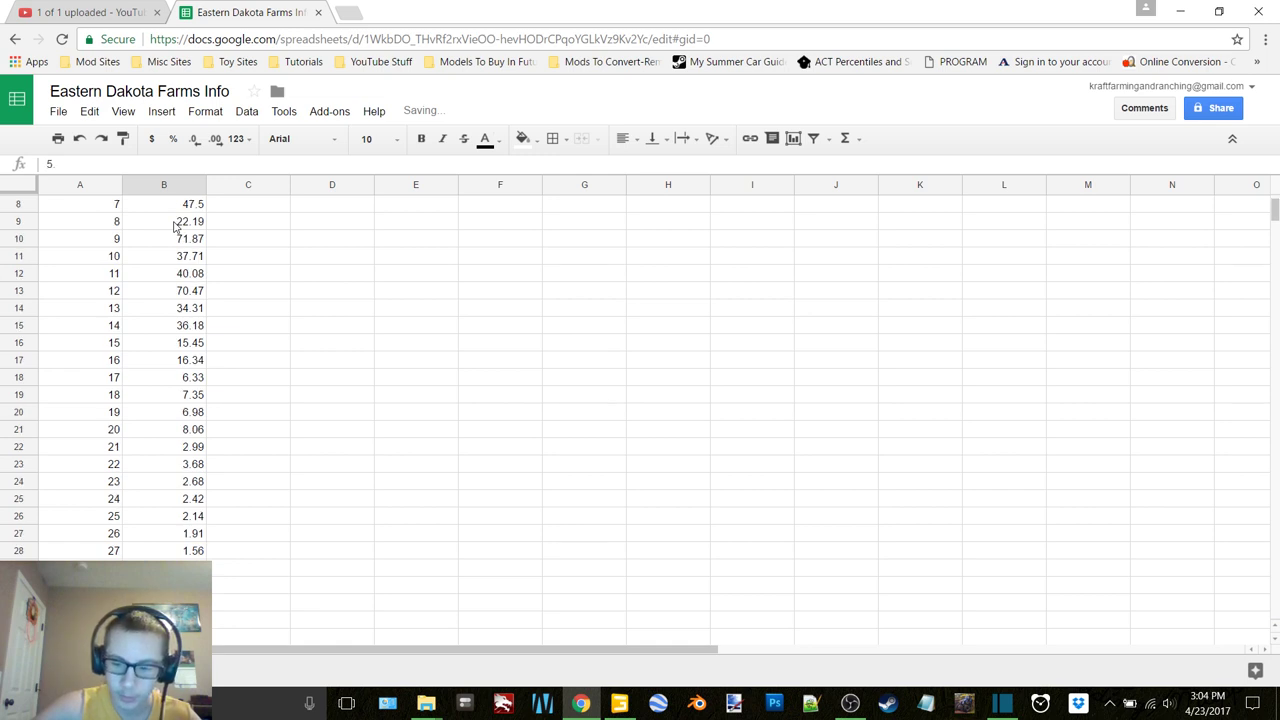
key(Return)
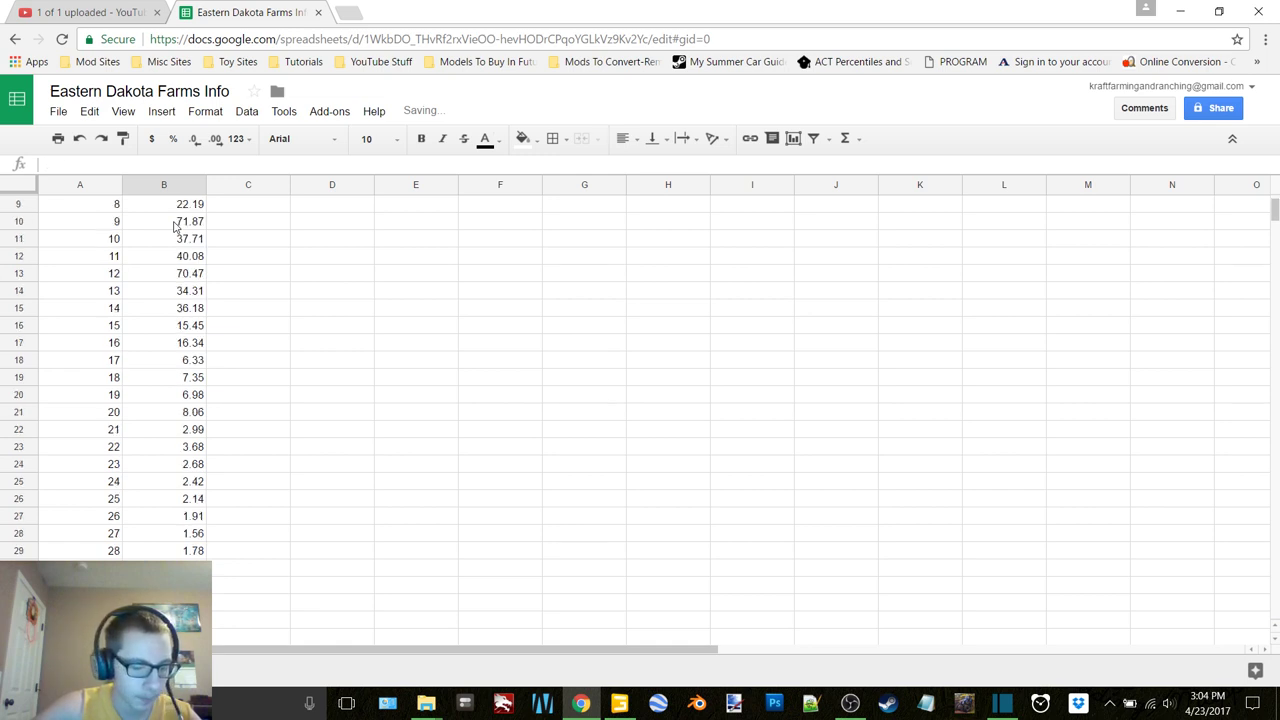
text(1)
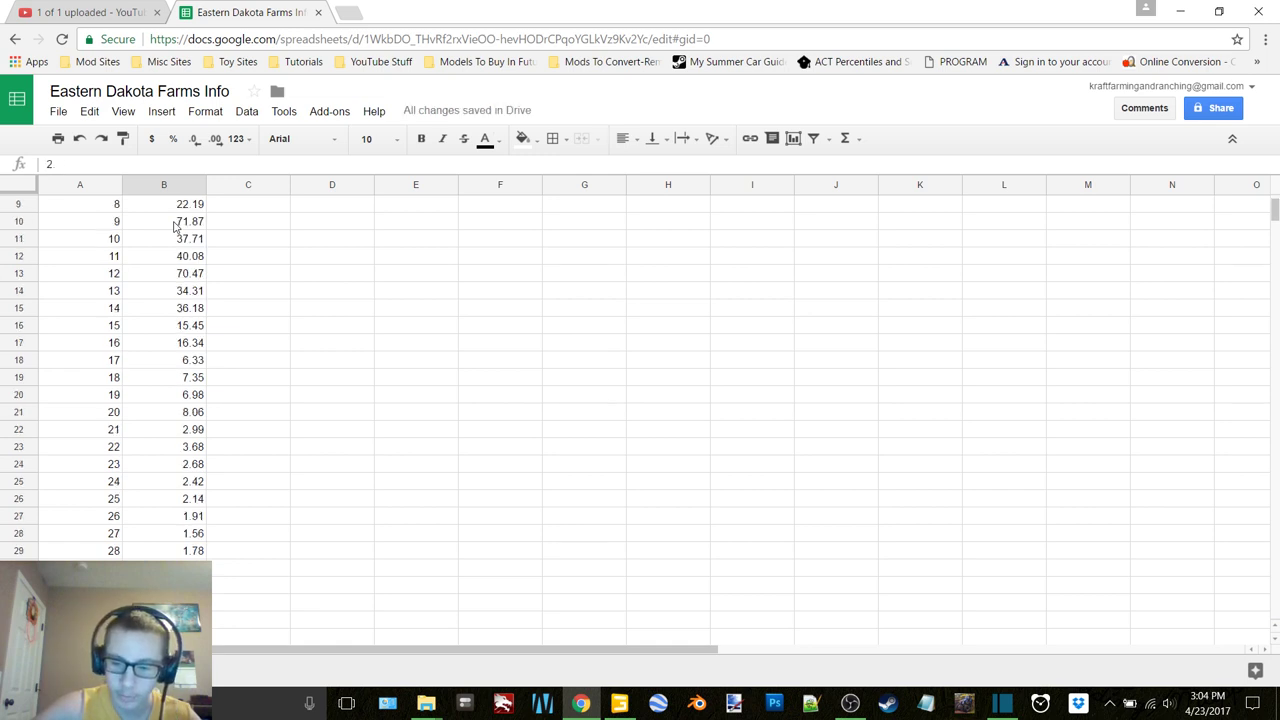
text(.96)
key(Return)
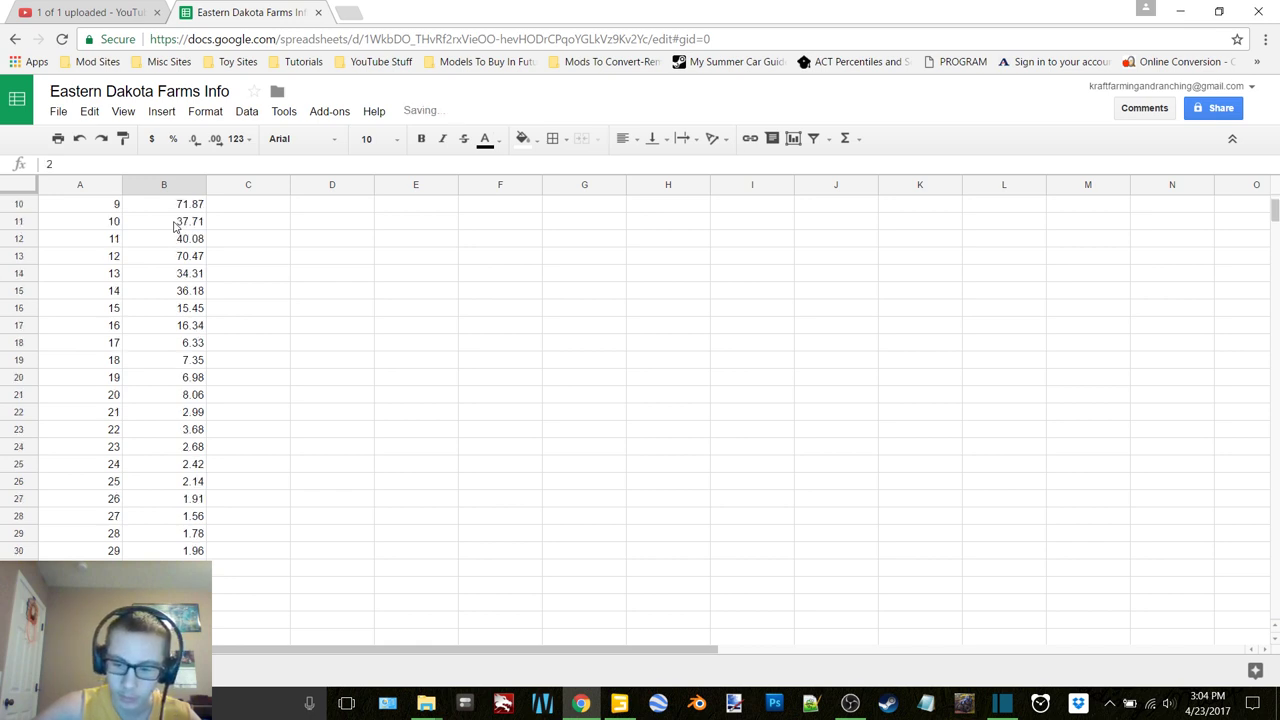
text(2.7)
key(Return)
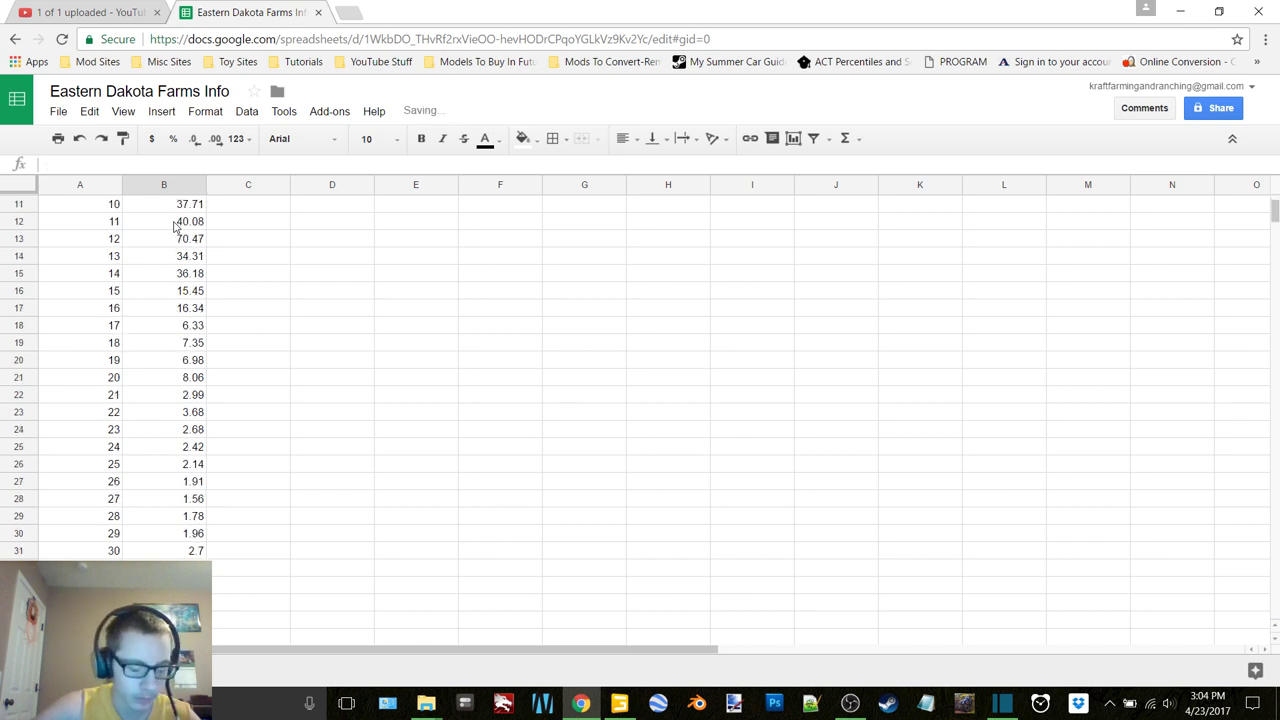
Enter the hectare sizes for fields 34 to 36 in B35:B37: 1.87, 1.65 and 3.26.
text(5.55)
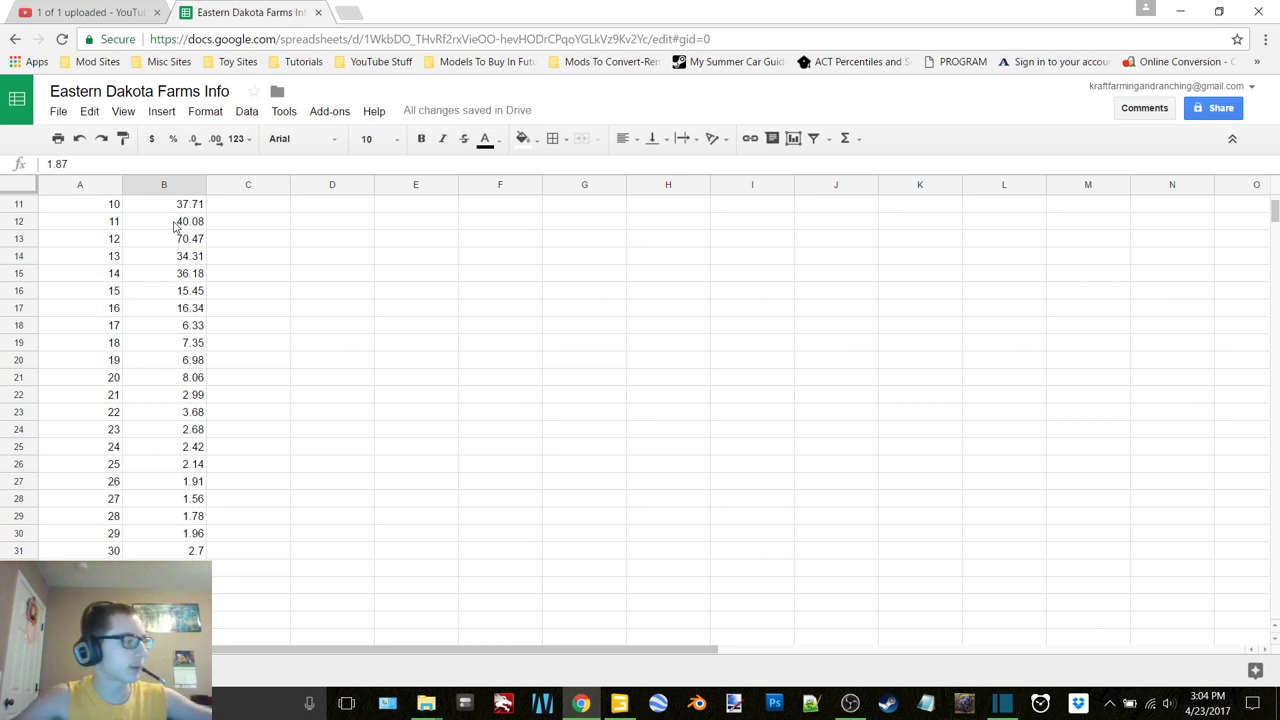
key(Return)
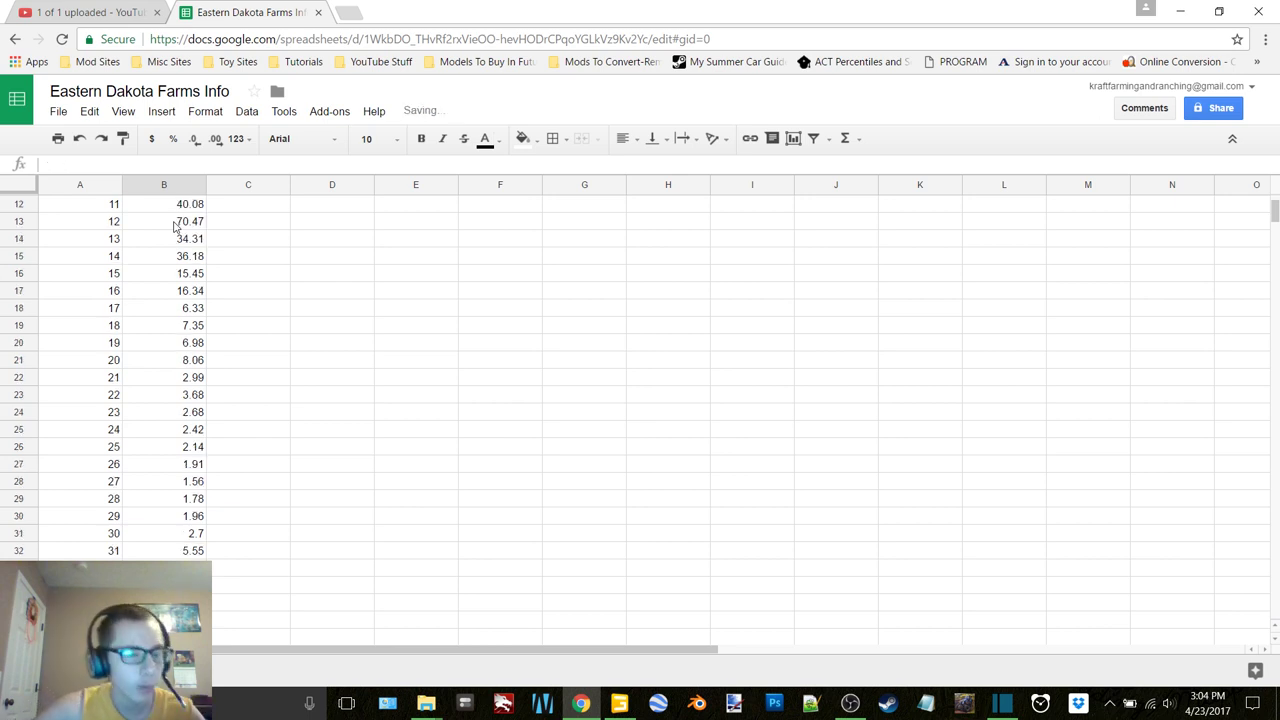
text(2.84)
key(Return)
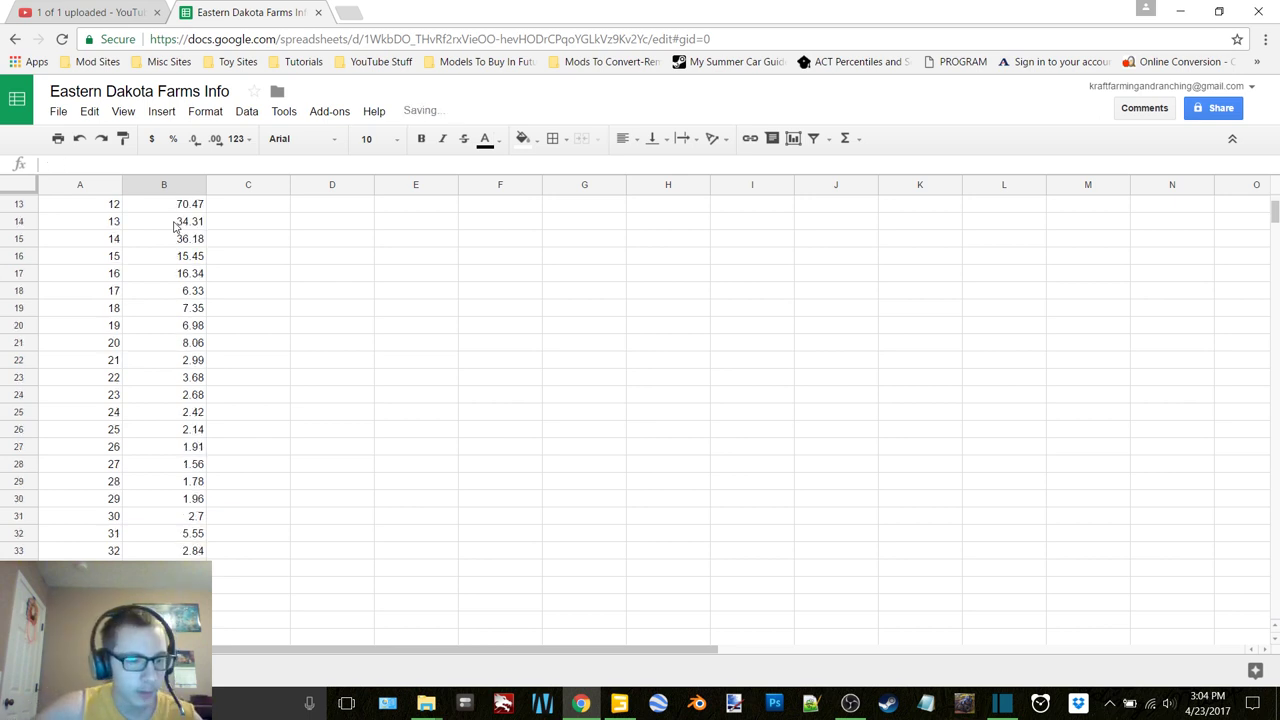
text(2.07)
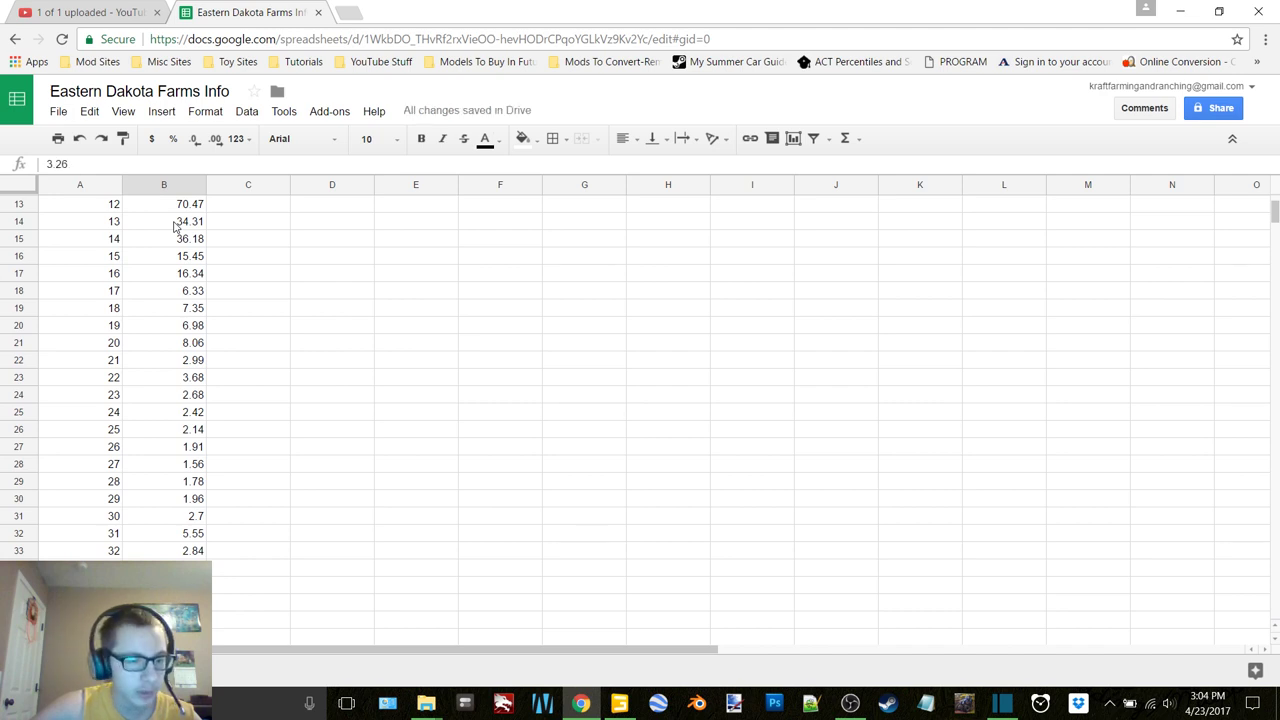
key(Return)
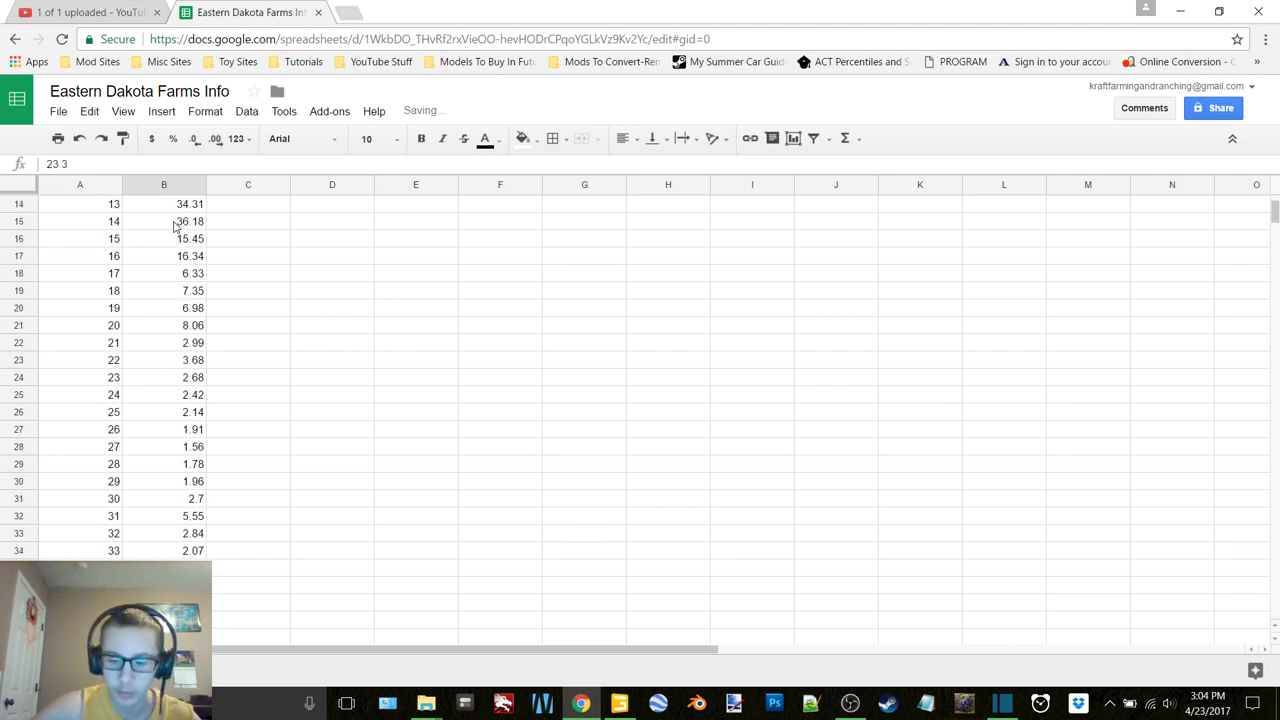
Enter the hectare sizes for fields 37 to 39 in B38:B40: 23.31, 33.23 and 31.67.
text(1.87)
key(Return)
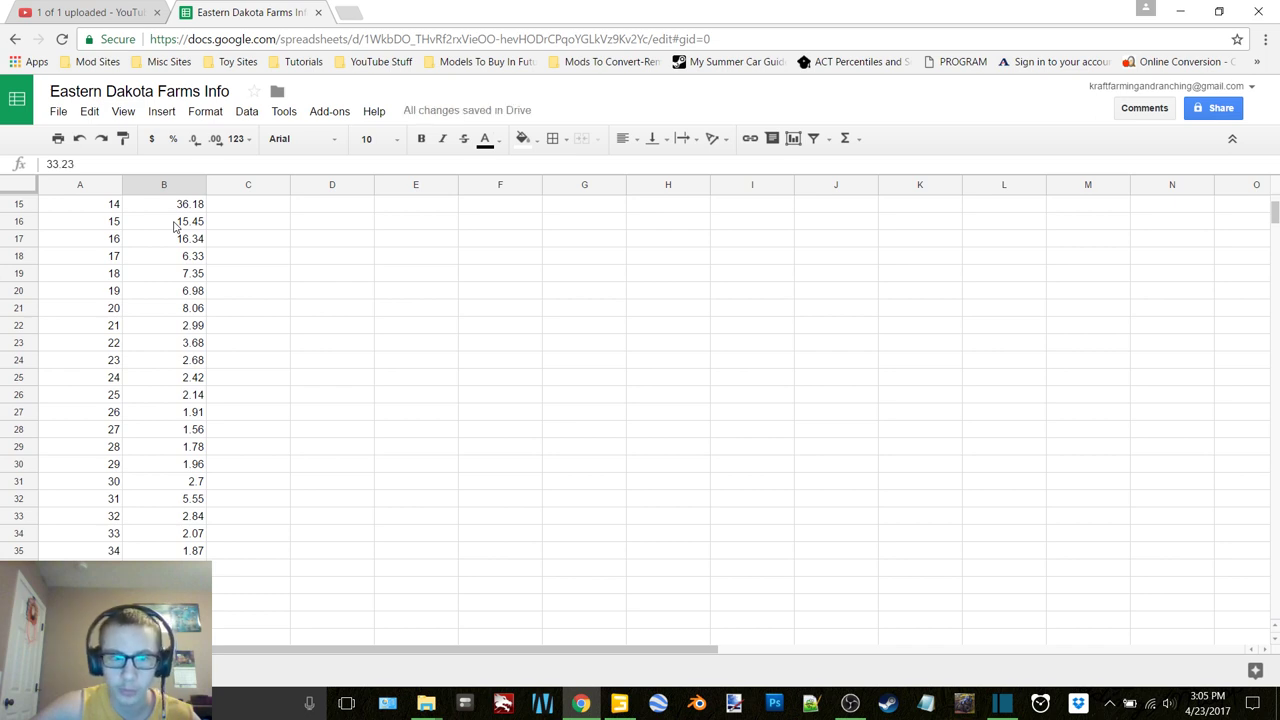
text(1.65)
key(Return)
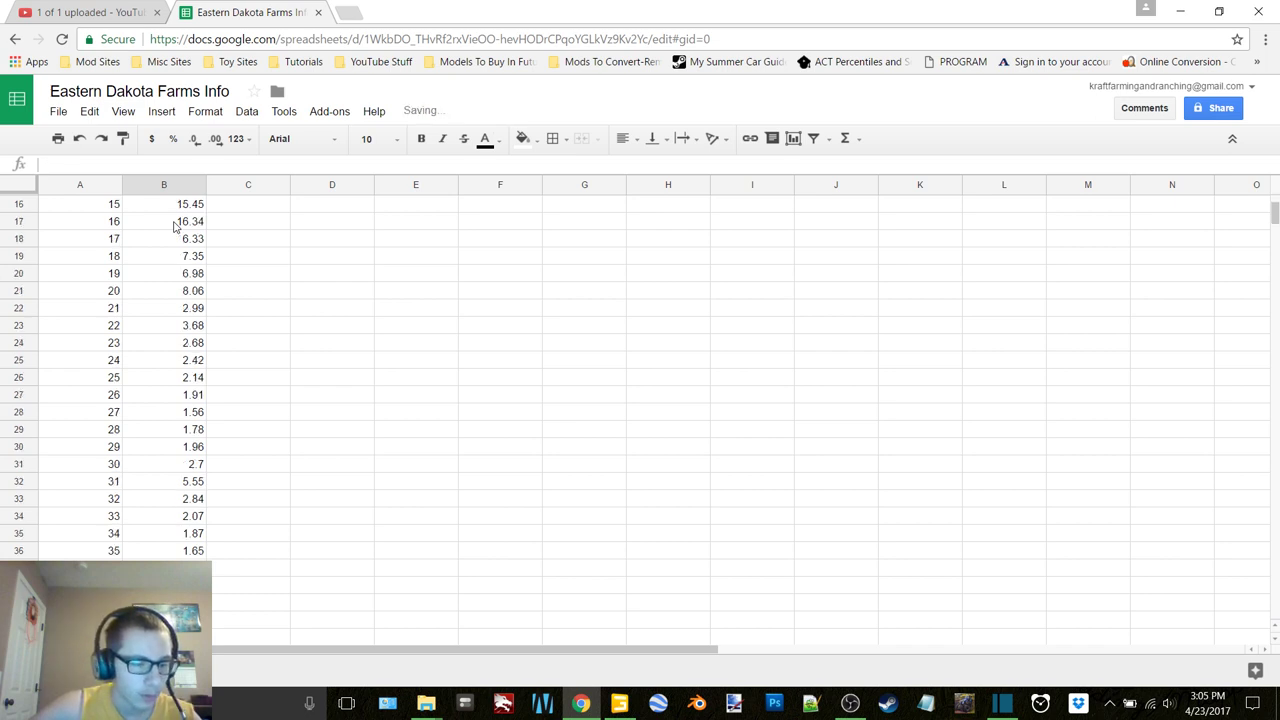
text(31.67)
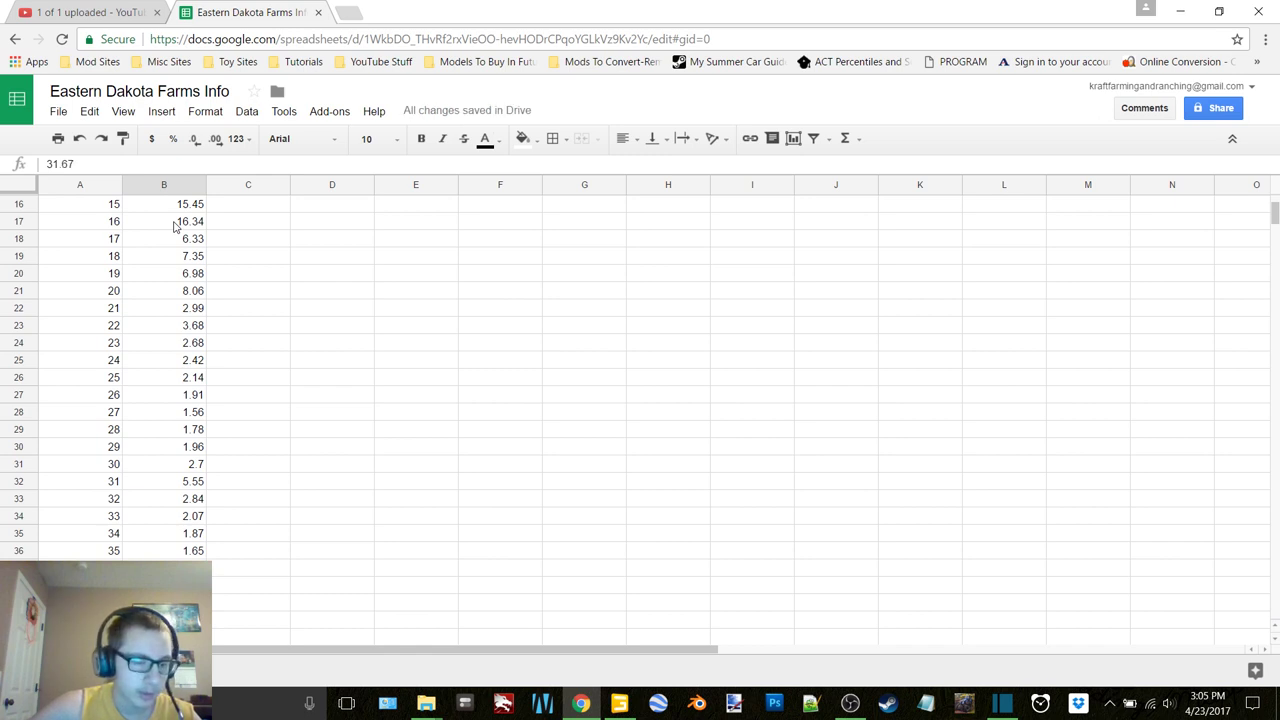
key(Return)
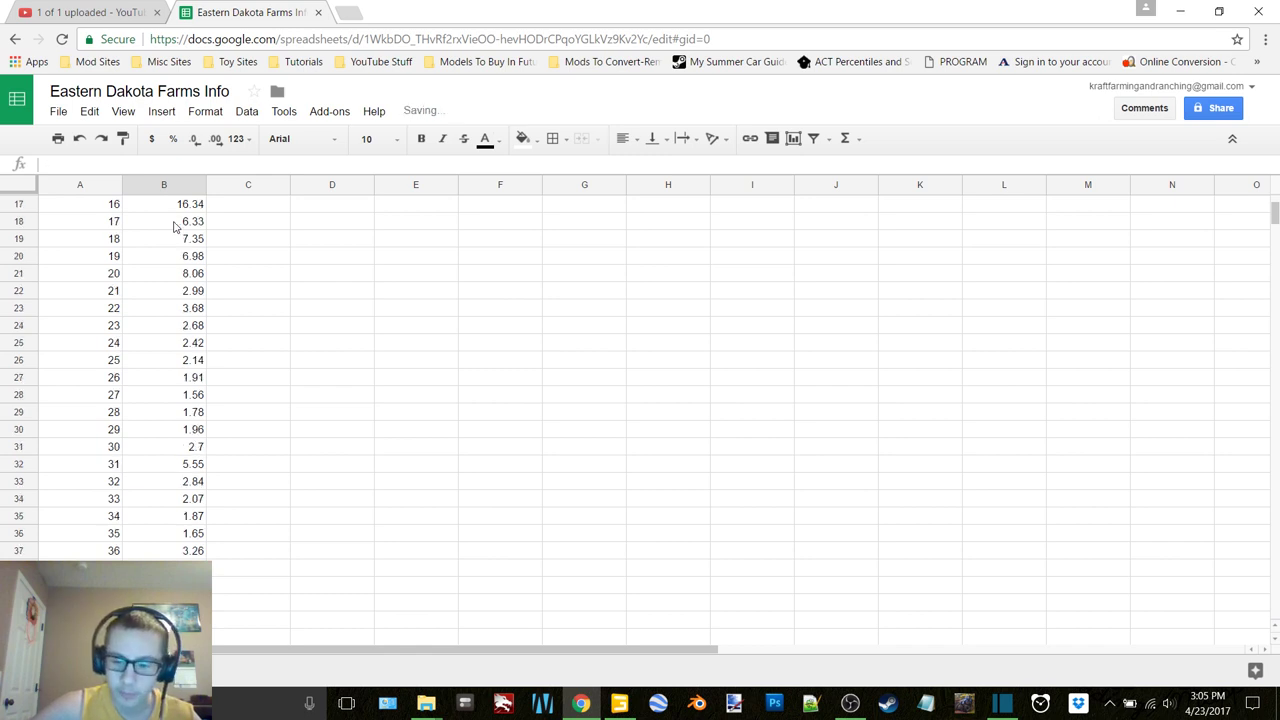
Enter the hectare sizes for fields 40 to 42 in B41:B43: 41.08, 16.28 and 24.65.
text(41)
text(.31)
key(Return)
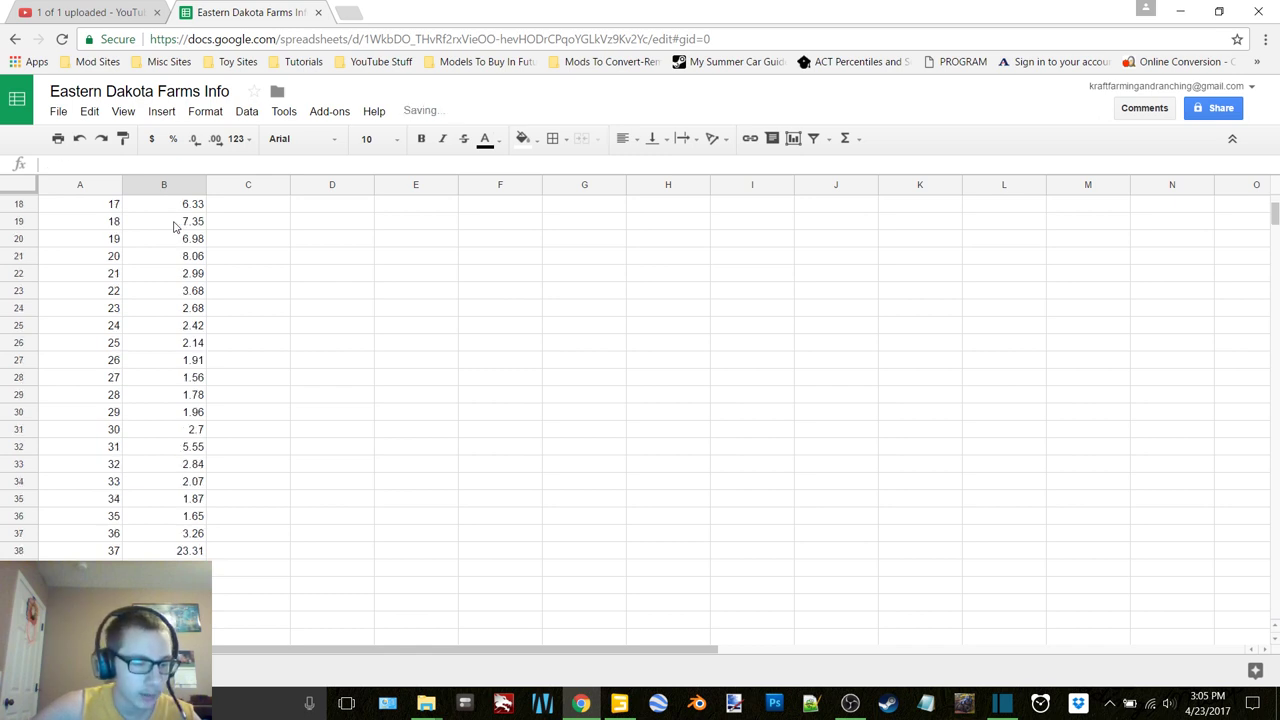
text(16)
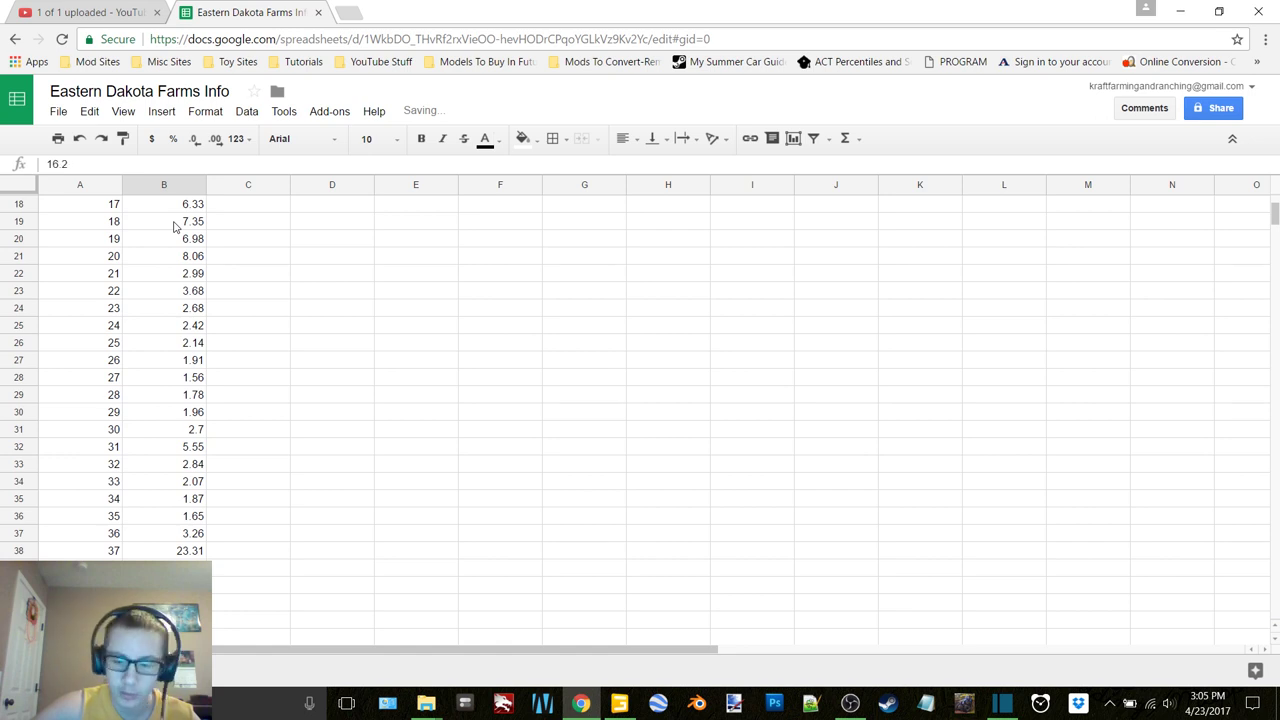
text(.2)
key(Return)
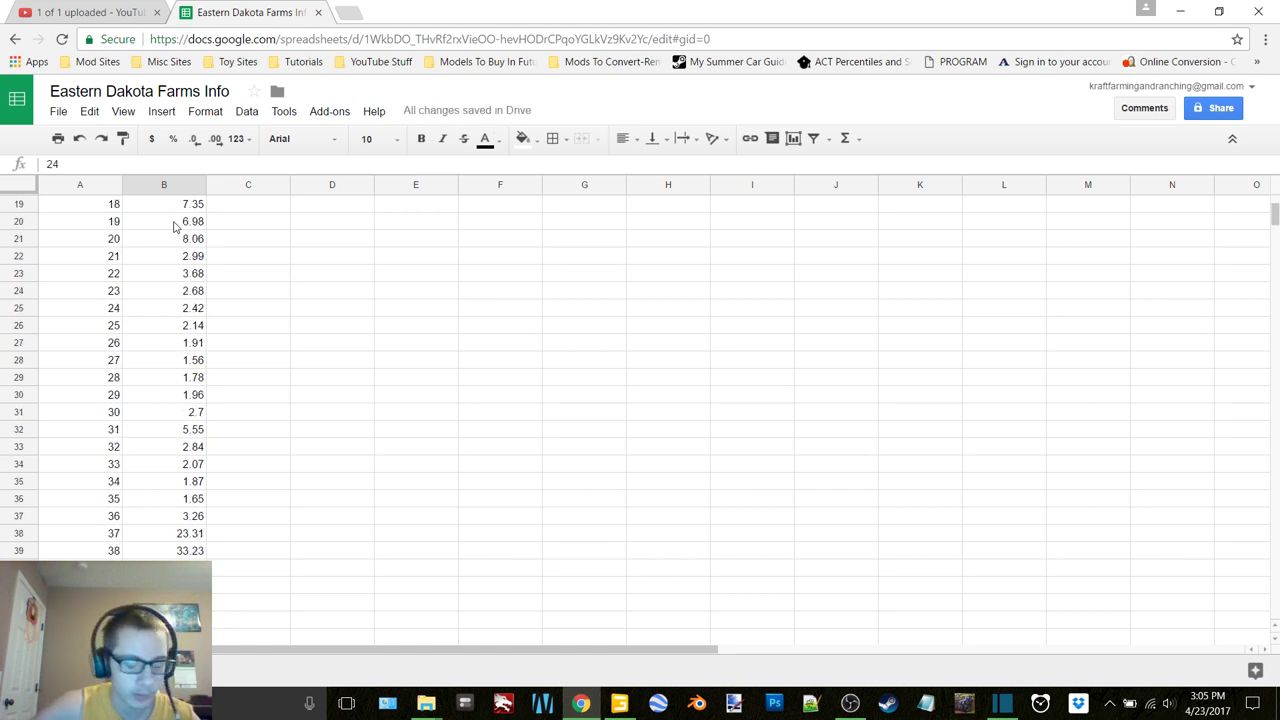
key(Return)
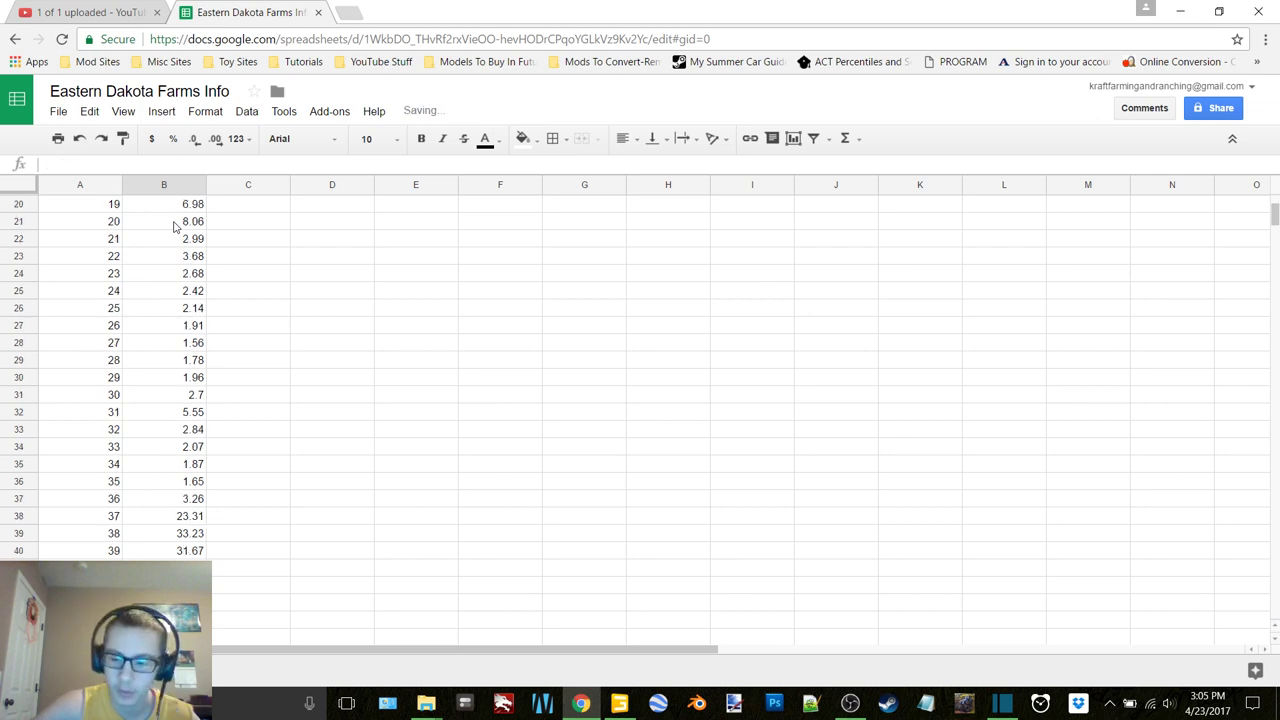
Enter the hectare sizes for fields 43 to 45 in B44:B46: 35.71, 13.09 and 41.75.
text(35)
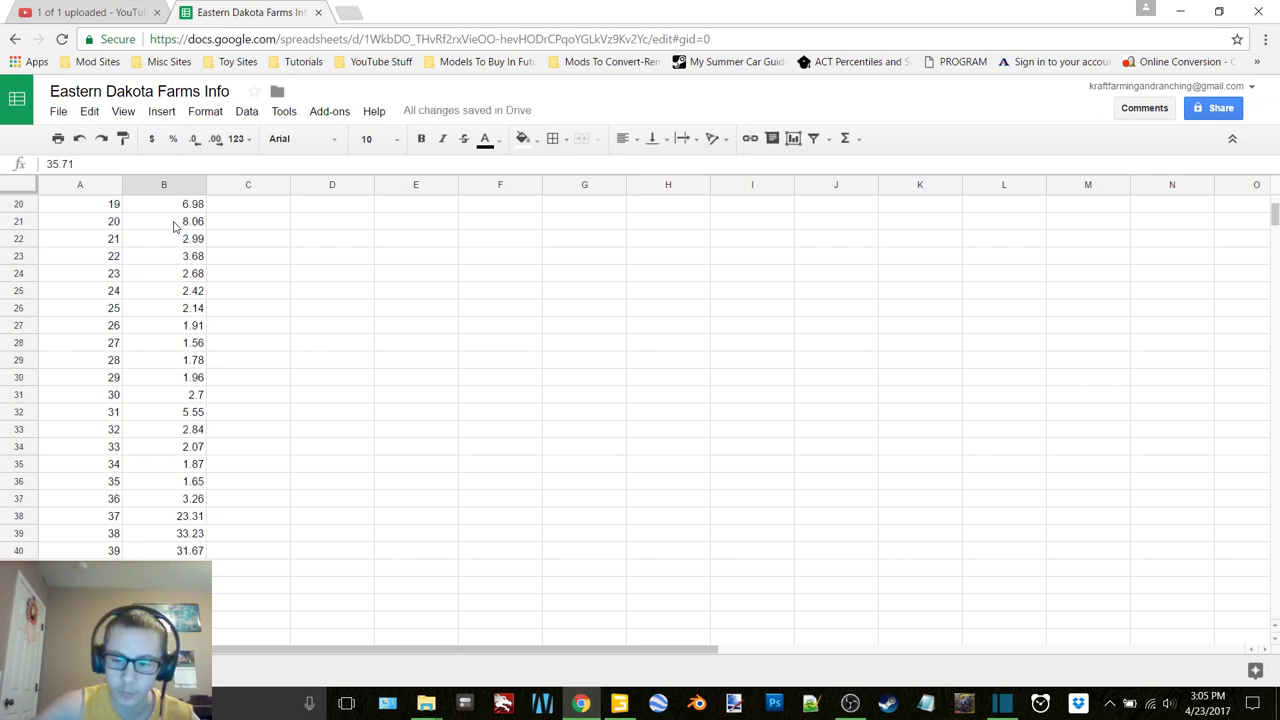
text(.71)
key(Return)
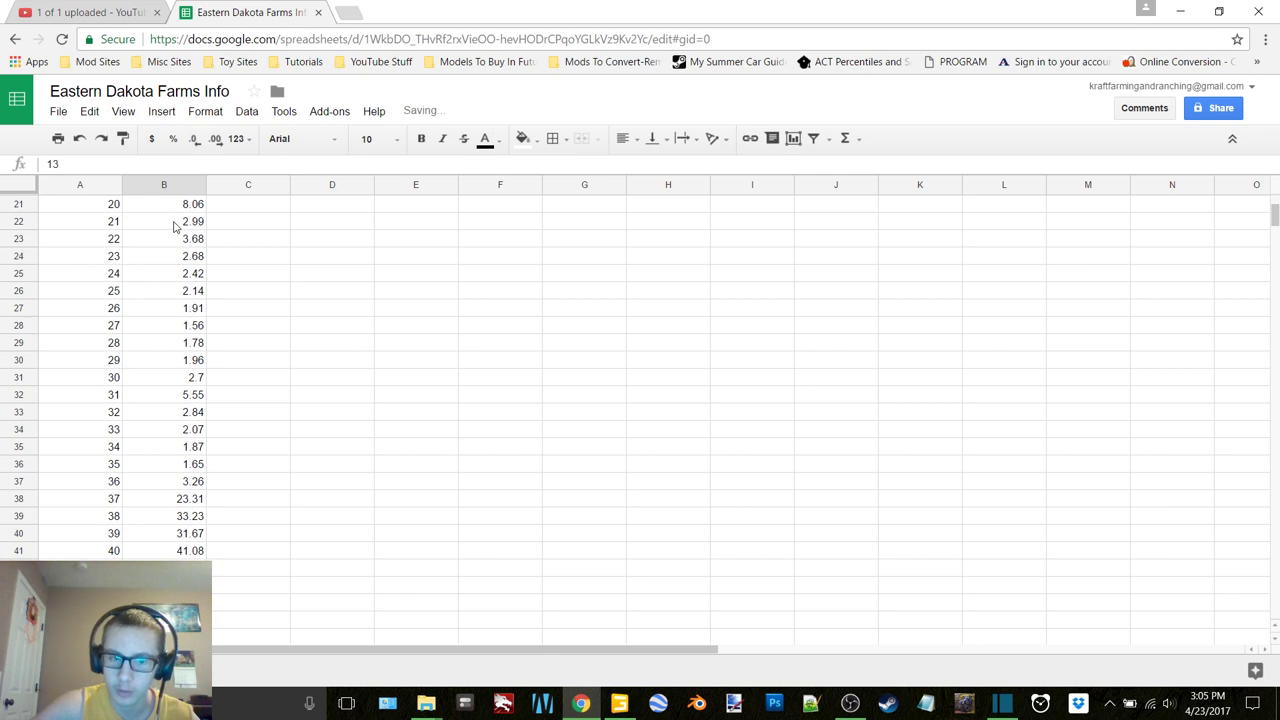
text(13.09)
key(Return)
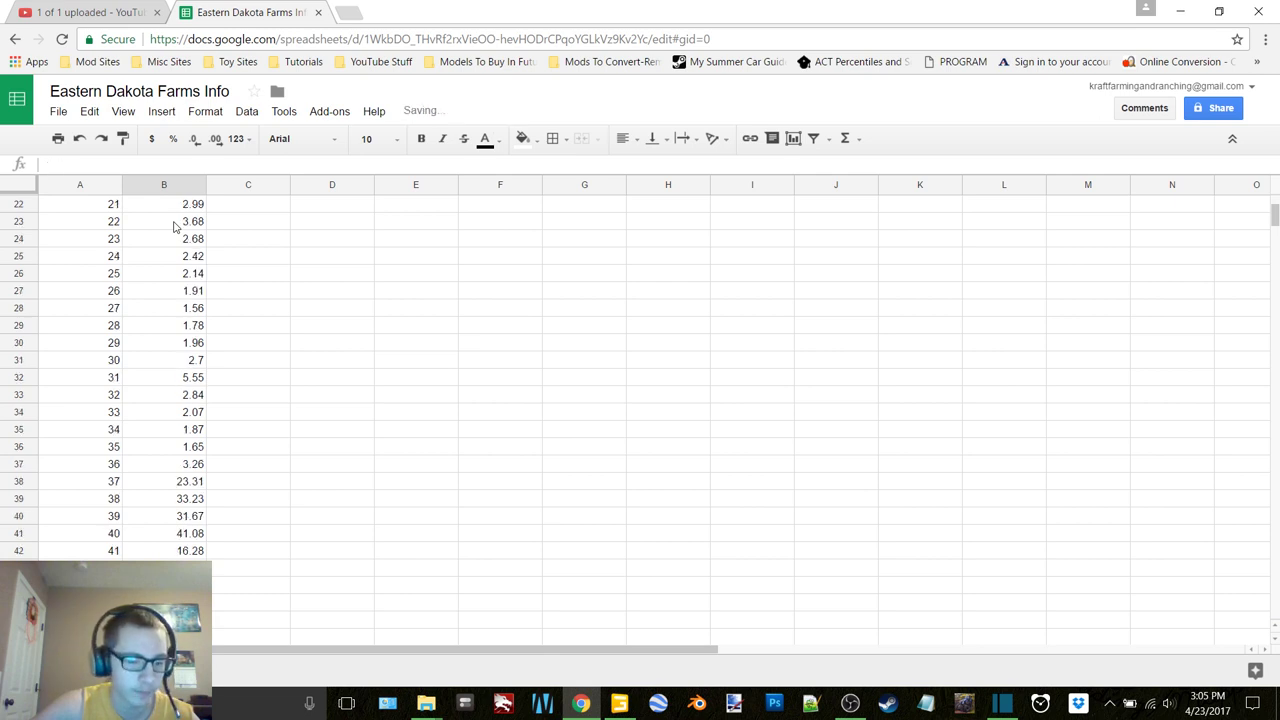
text(41)
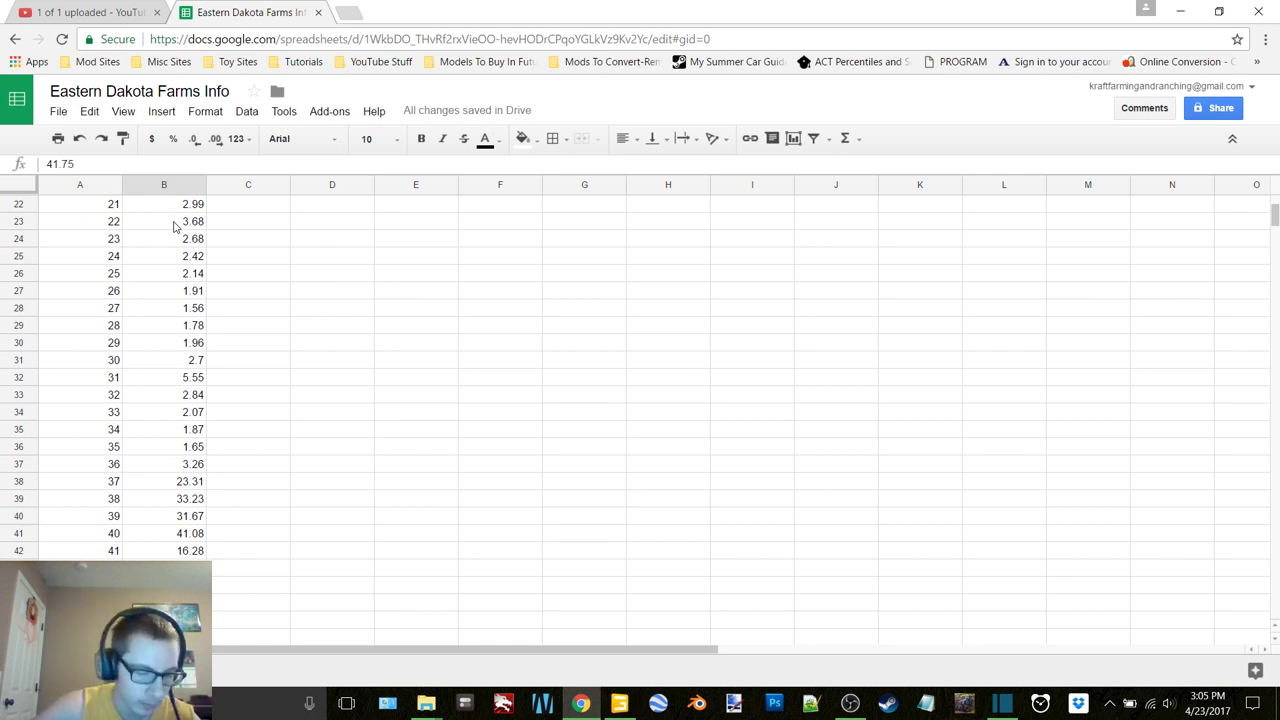
text(.75)
key(Return)
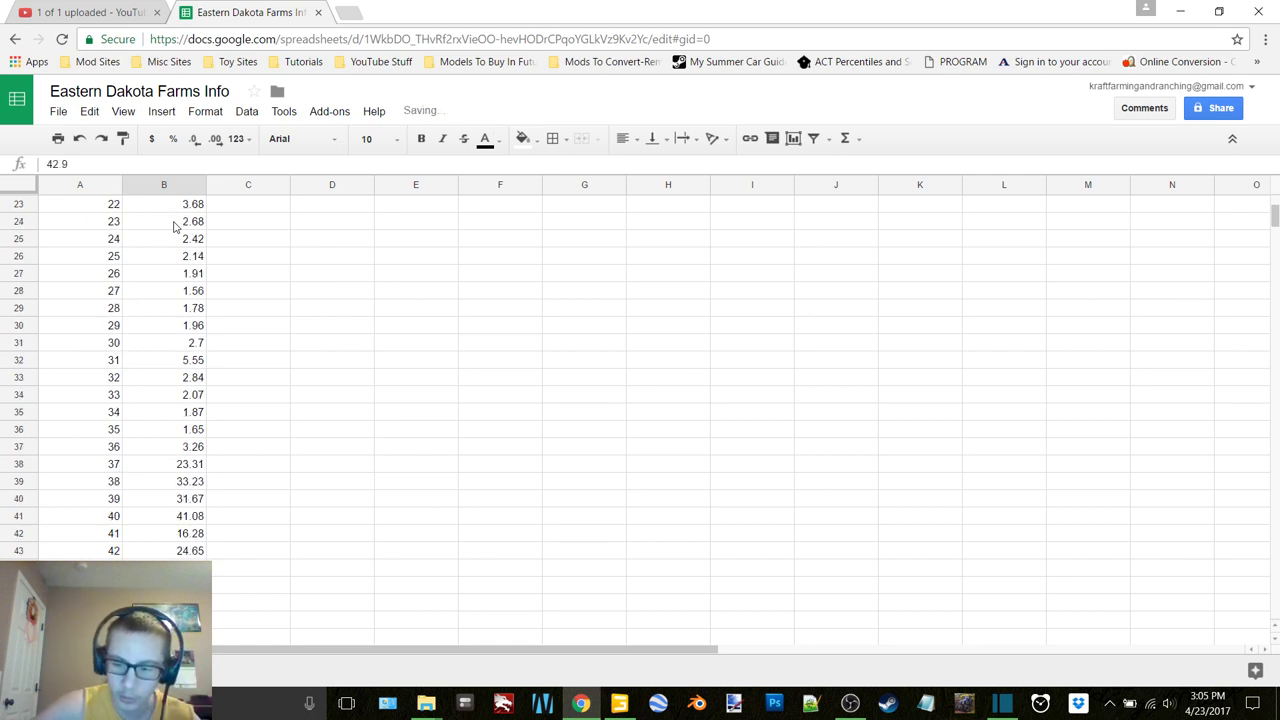
Enter the hectare sizes for fields 46 to 49 in B47:B50: 42.99, 62.73, 9.14 and 4.7.
key(Return)
text(62.73)
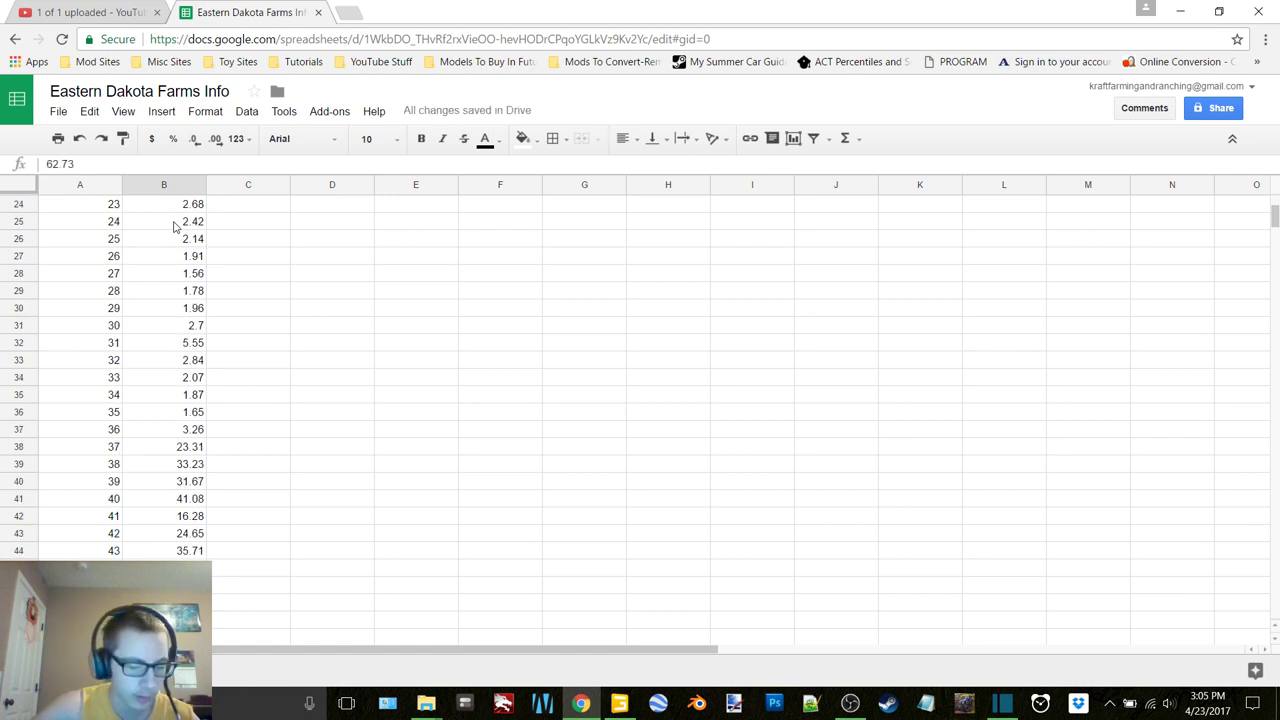
key(Return)
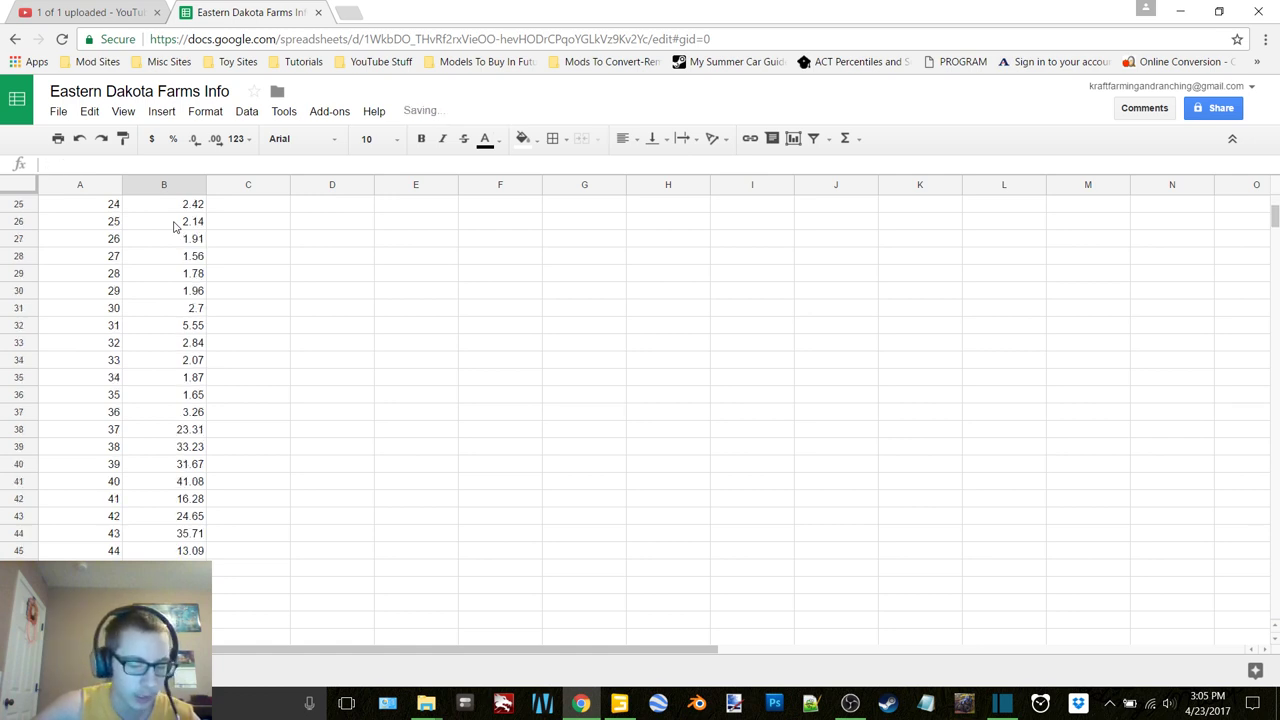
text(9.14)
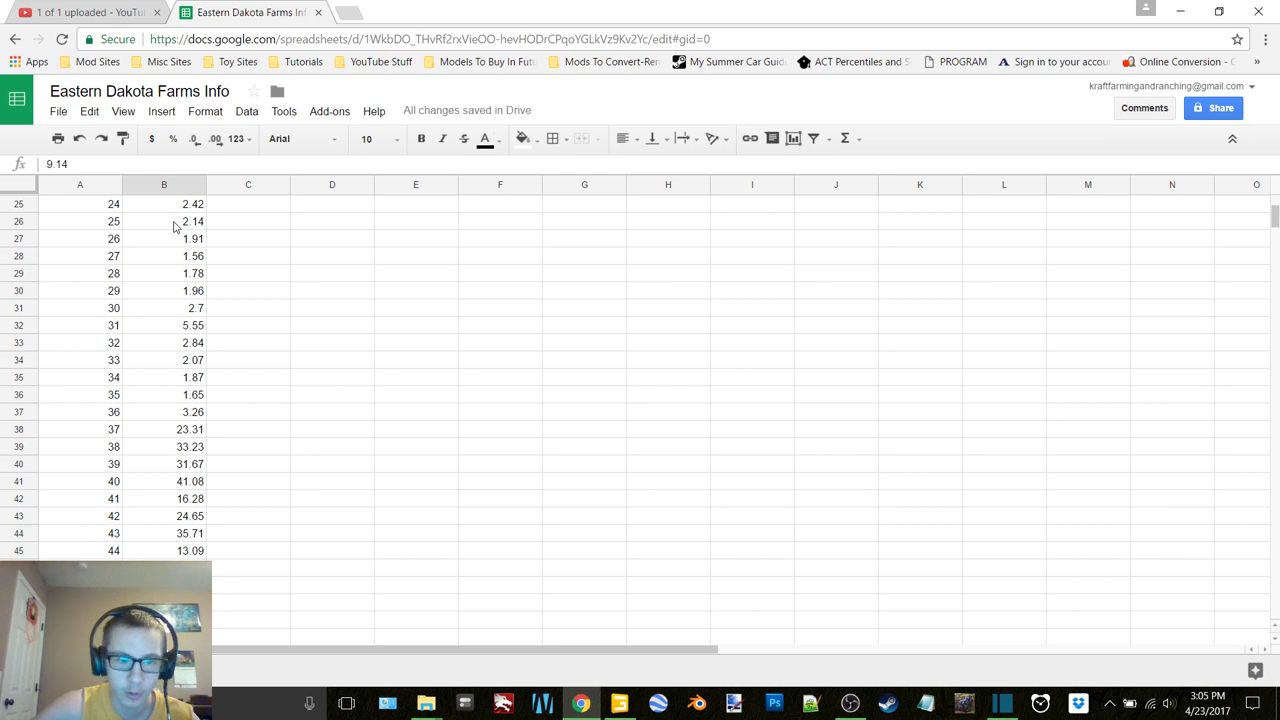
key(Return)
text(4)
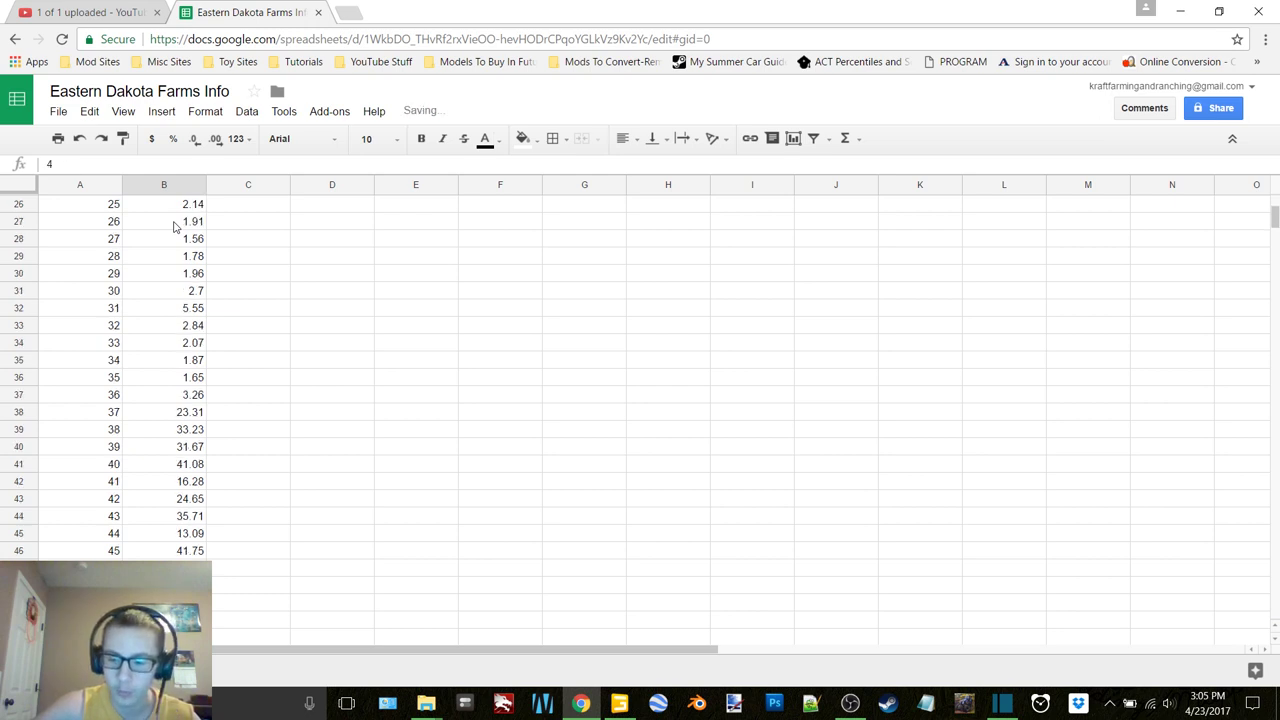
text(.7)
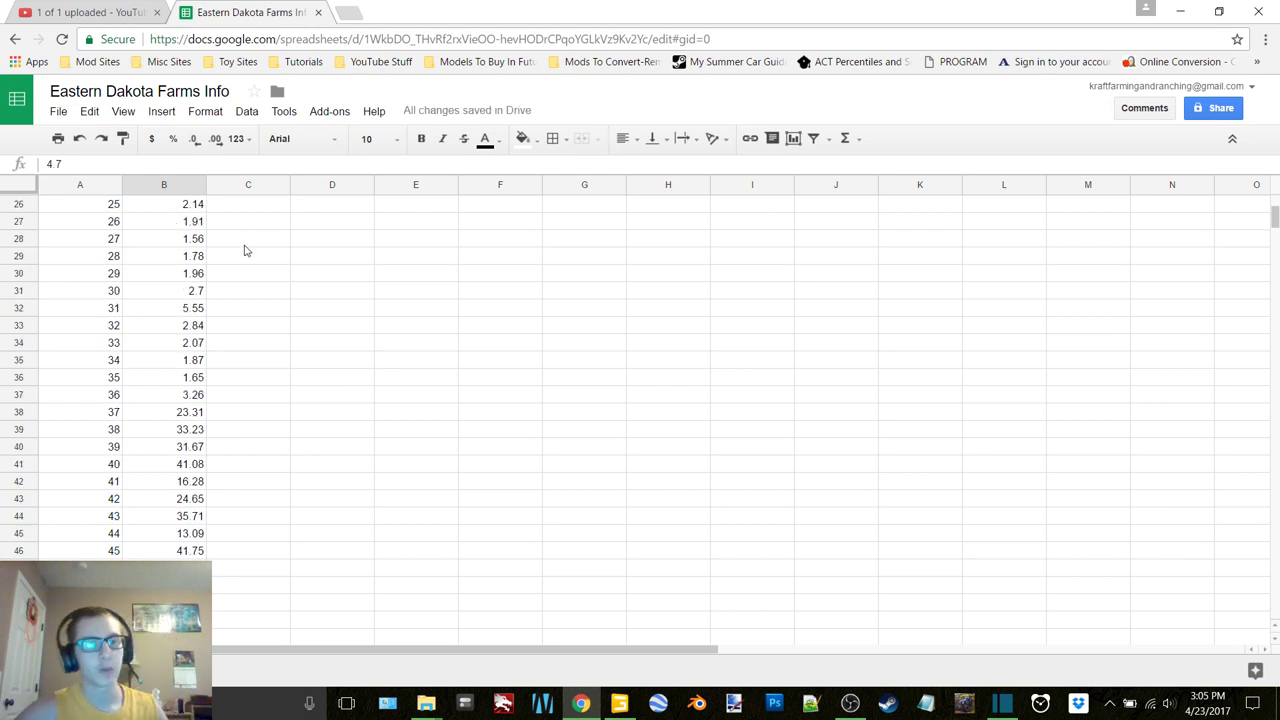
scroll(248, 255, up, 8)
scroll(258, 276, down, 8)
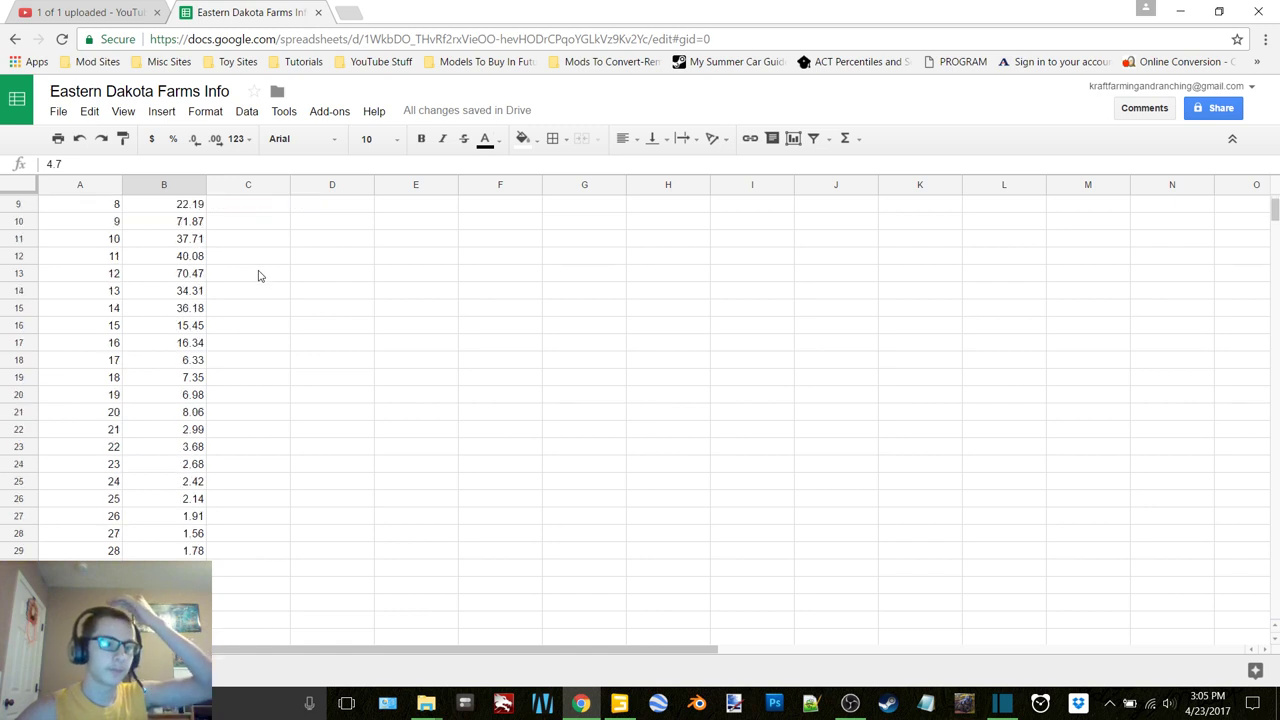
scroll(258, 276, down, 1)
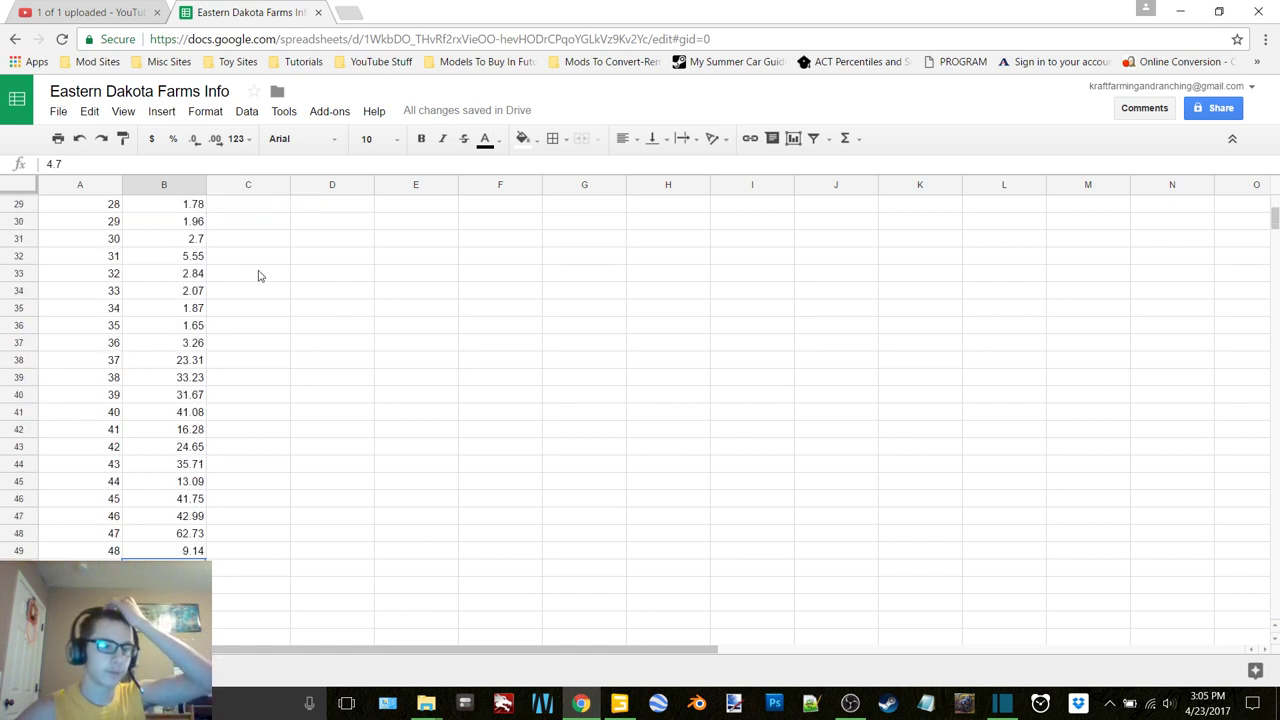
scroll(258, 276, up, 1)
scroll(258, 276, down, 1)
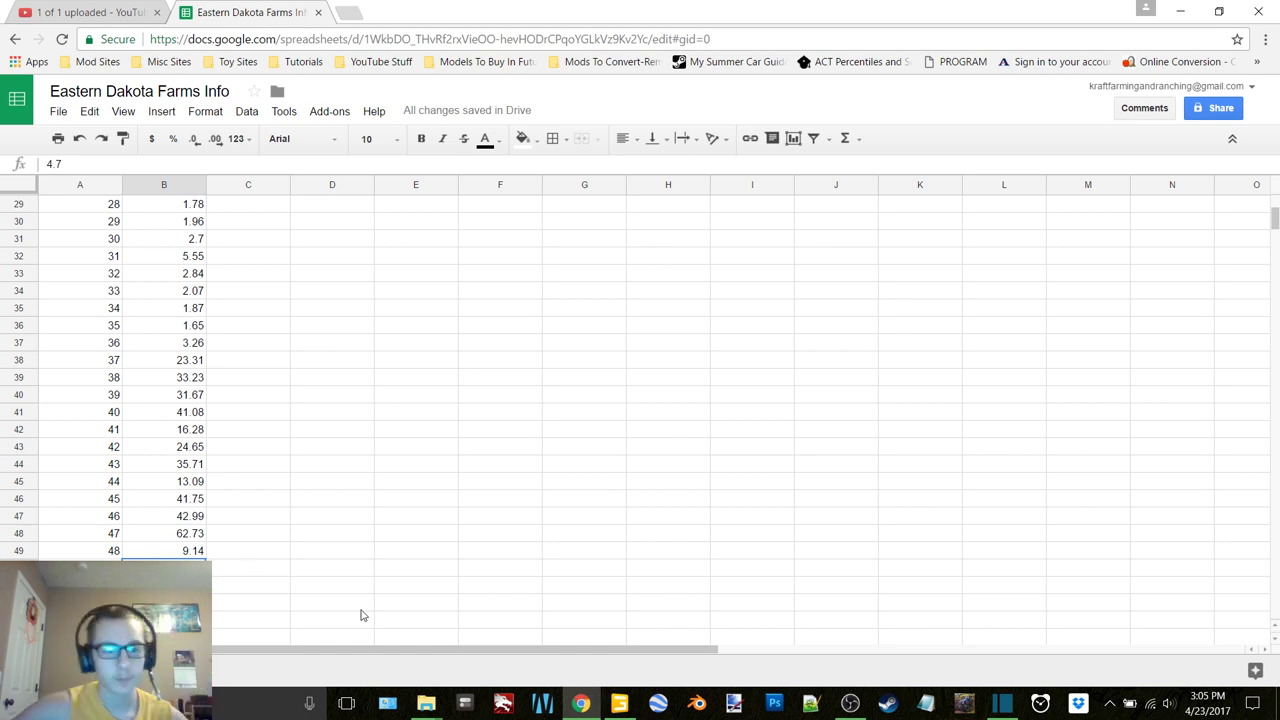
Select the first Size (acres) cell, C2, and look up a "hectare to acre" converter on Google in a new browser tab.
key(Up)
key(Down)
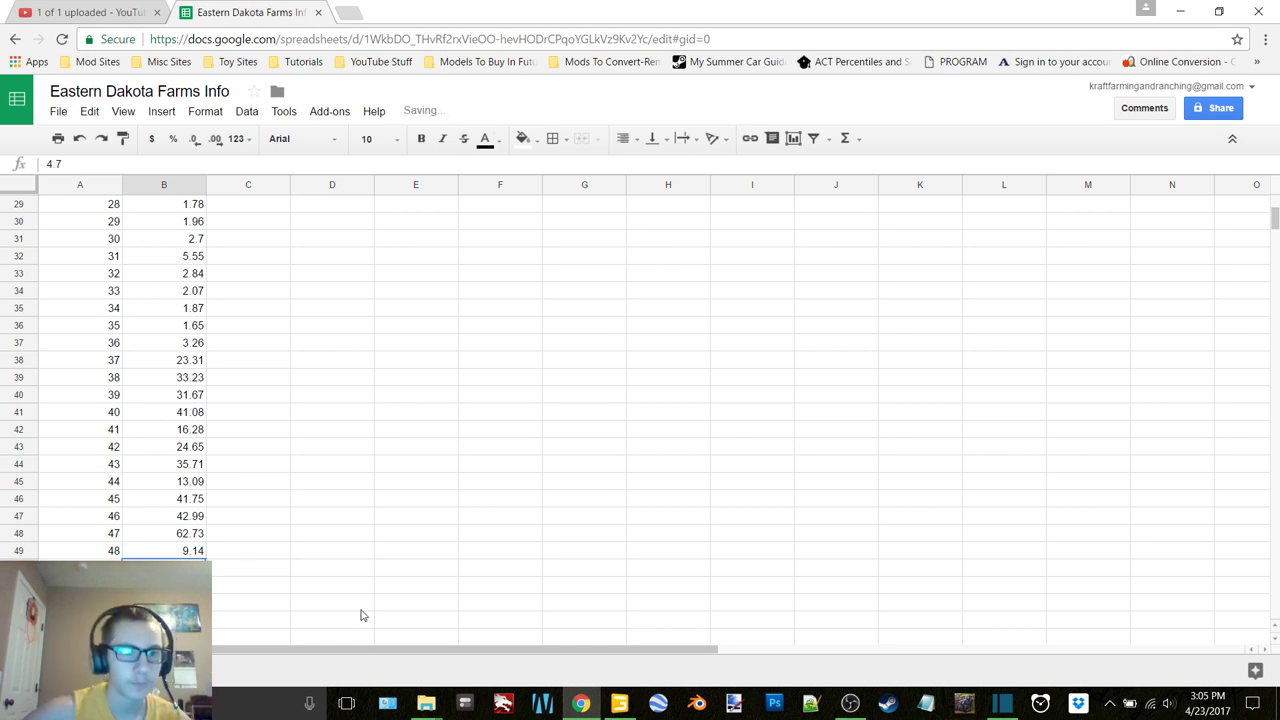
key(ctrl+Up)
click(265, 222)
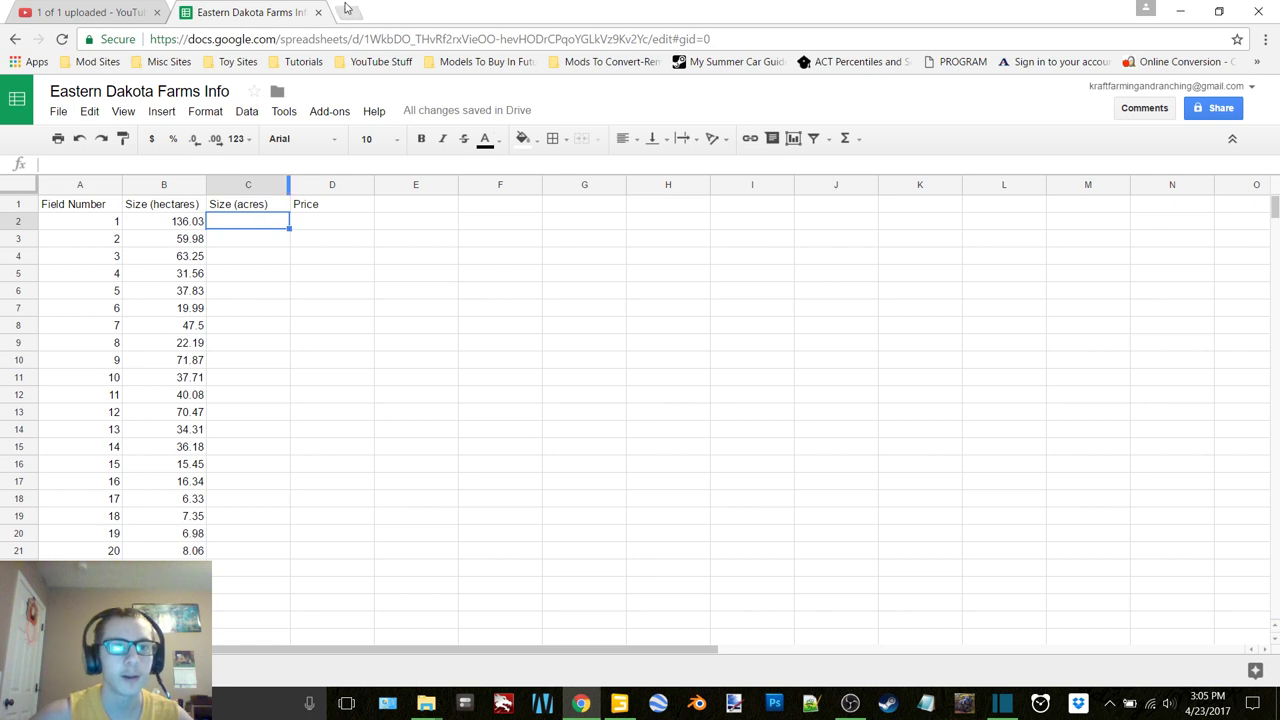
click(345, 10)
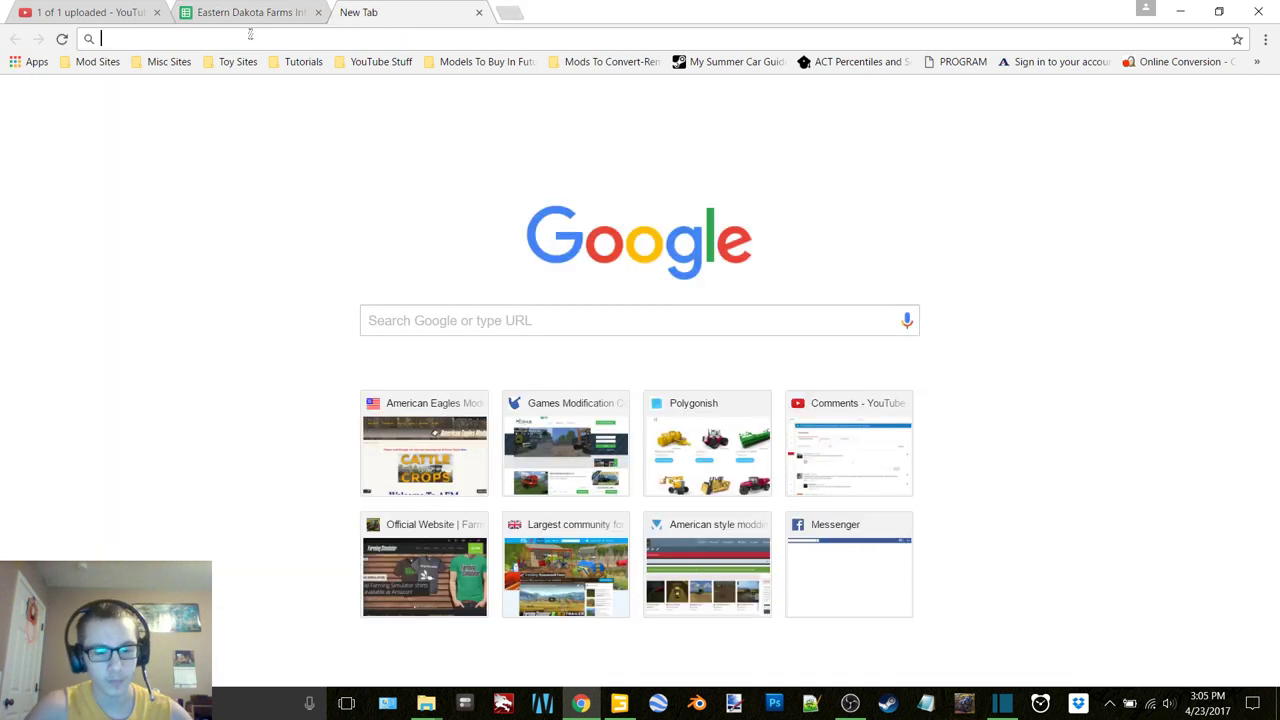
text(hecta)
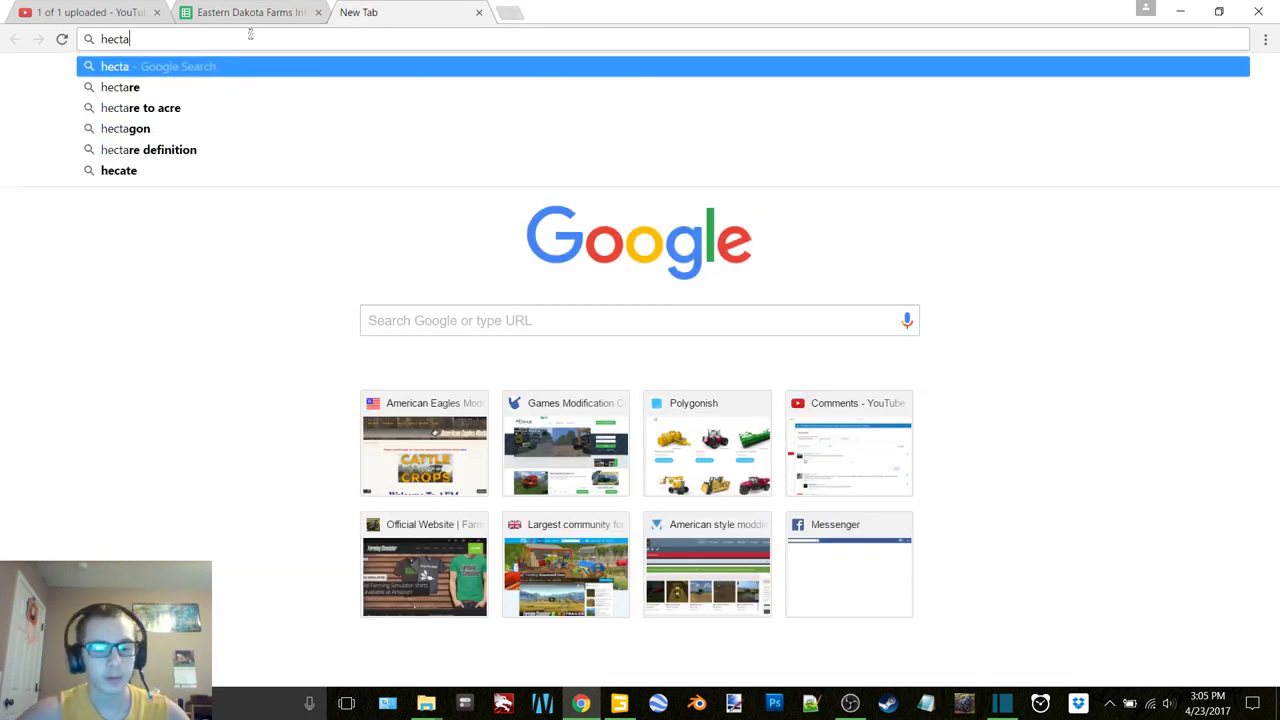
text(re)
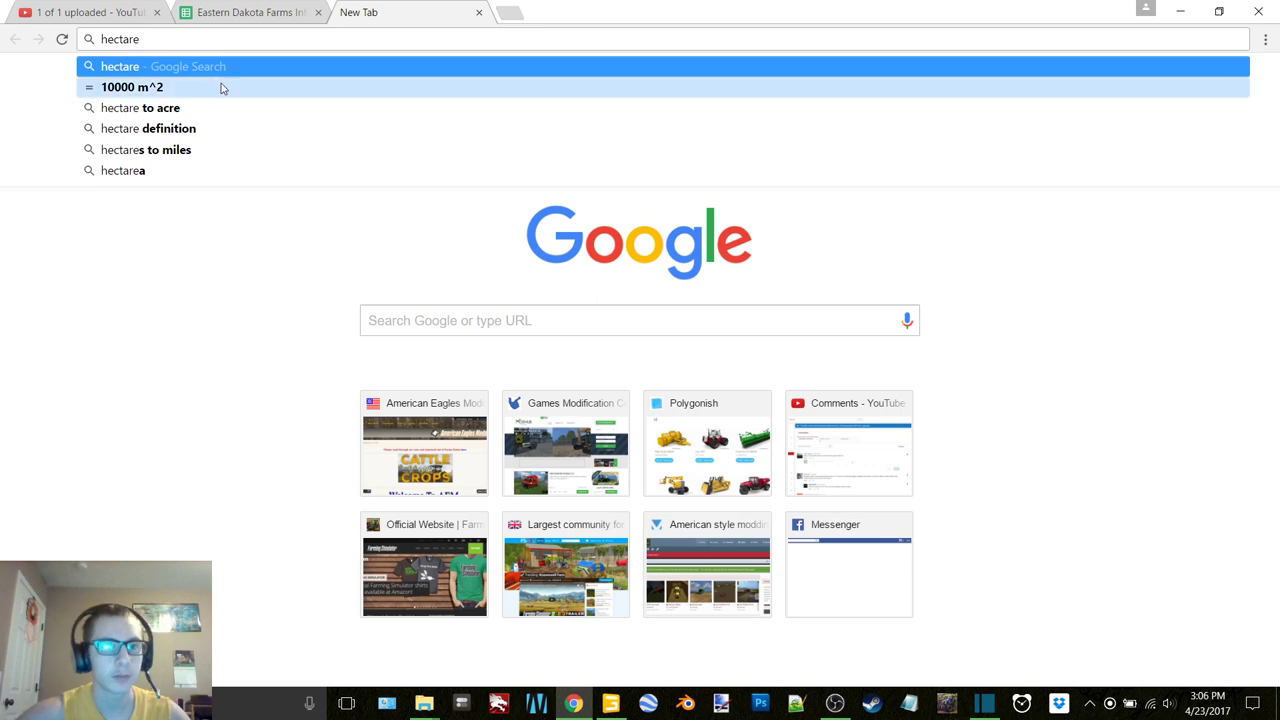
click(132, 108)
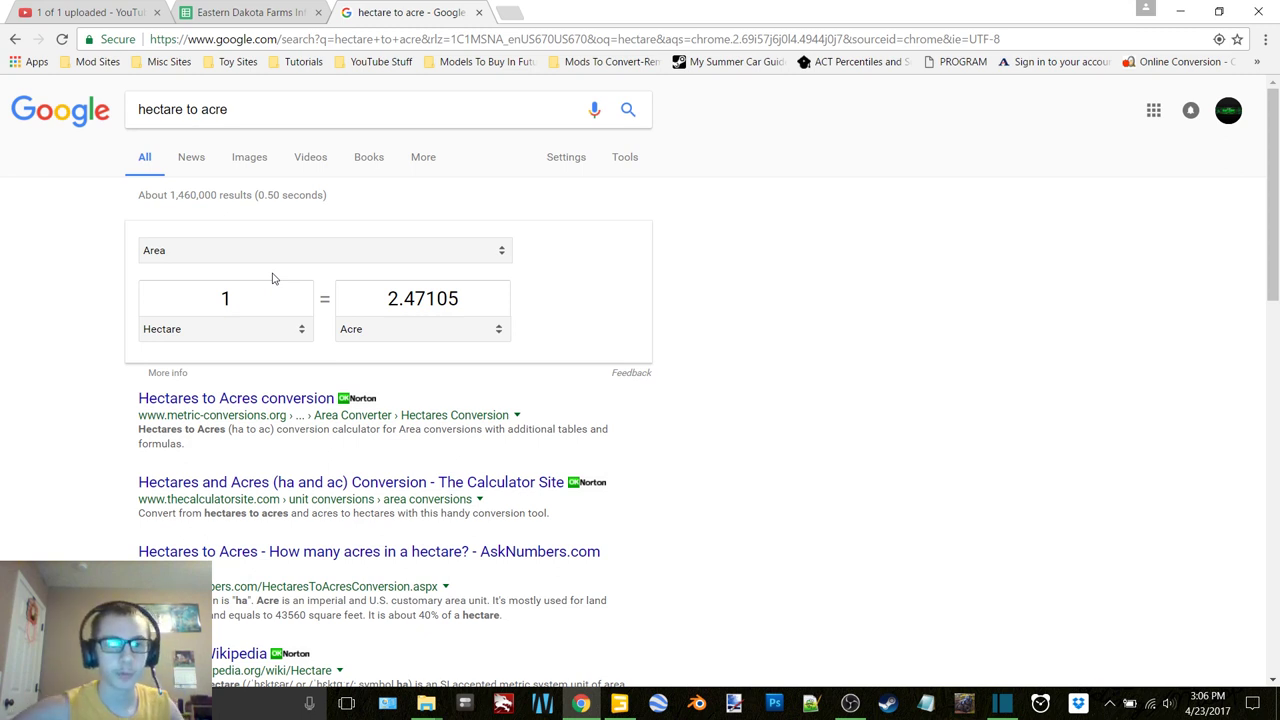
Convert the sizes of fields 1 and 2, 136.03 and 59.98 hectares, to acres in the unit converter.
click(255, 300)
text(136.03)
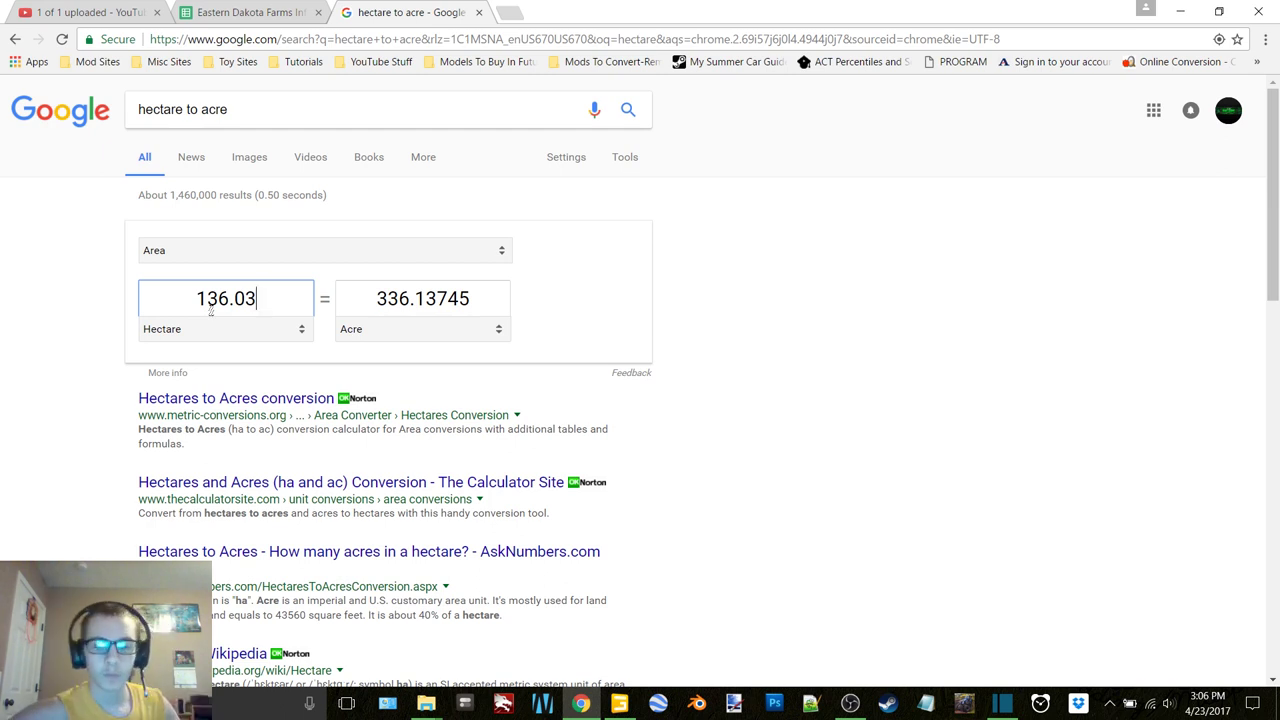
key(BackSpace)
key(BackSpace)
key(BackSpace)
key(BackSpace)
key(BackSpace)
key(BackSpace)
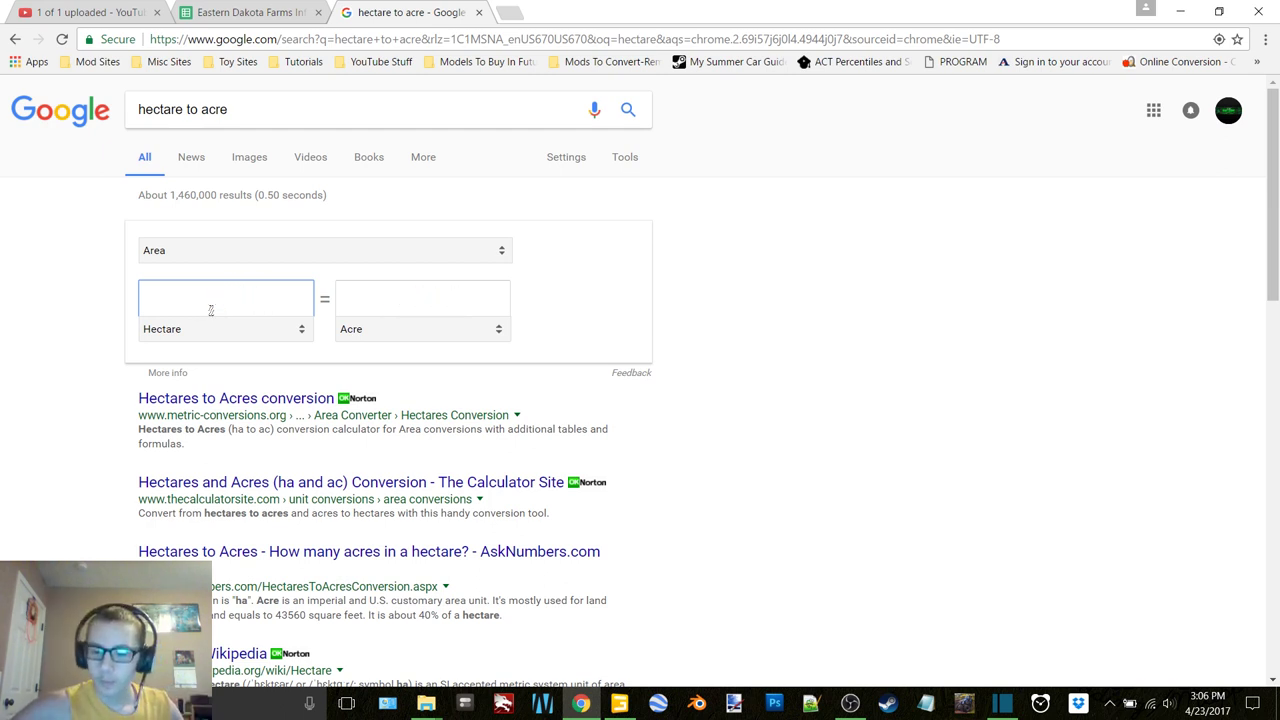
text(59.98)
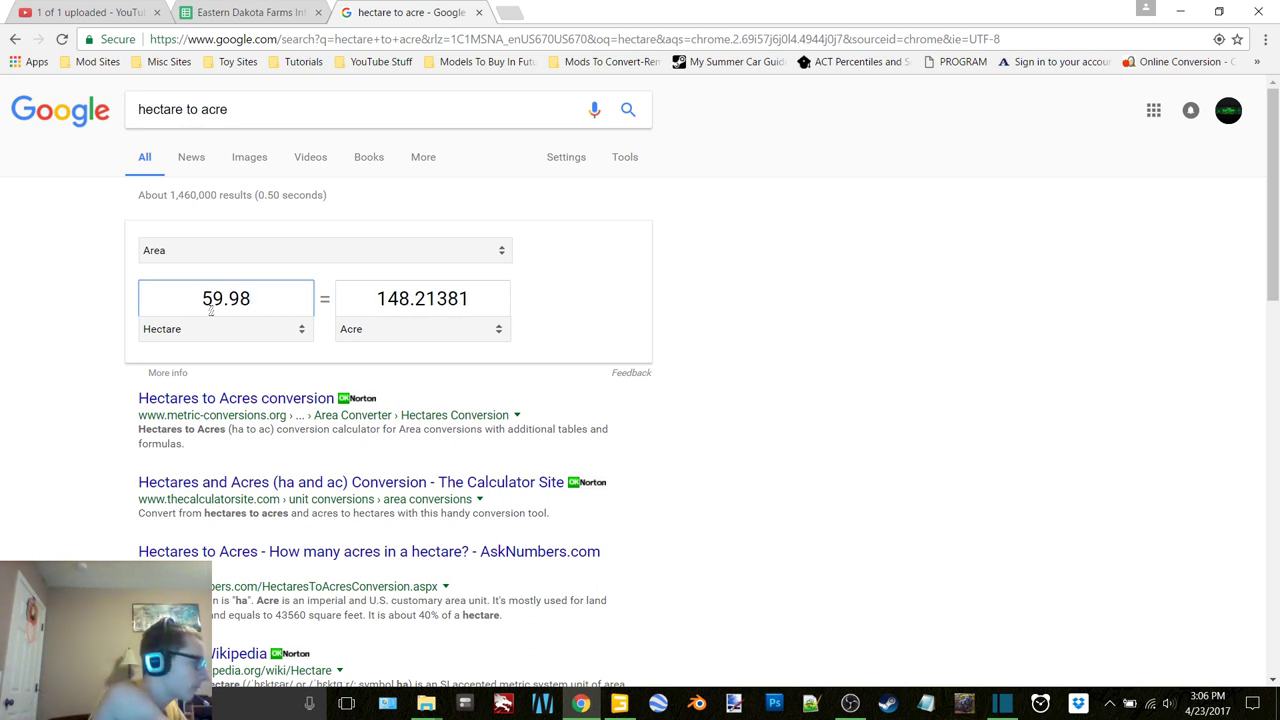
Convert field 3's size of 63.25 hectares to acres.
key(BackSpace)
key(BackSpace)
key(BackSpace)
key(BackSpace)
key(BackSpace)
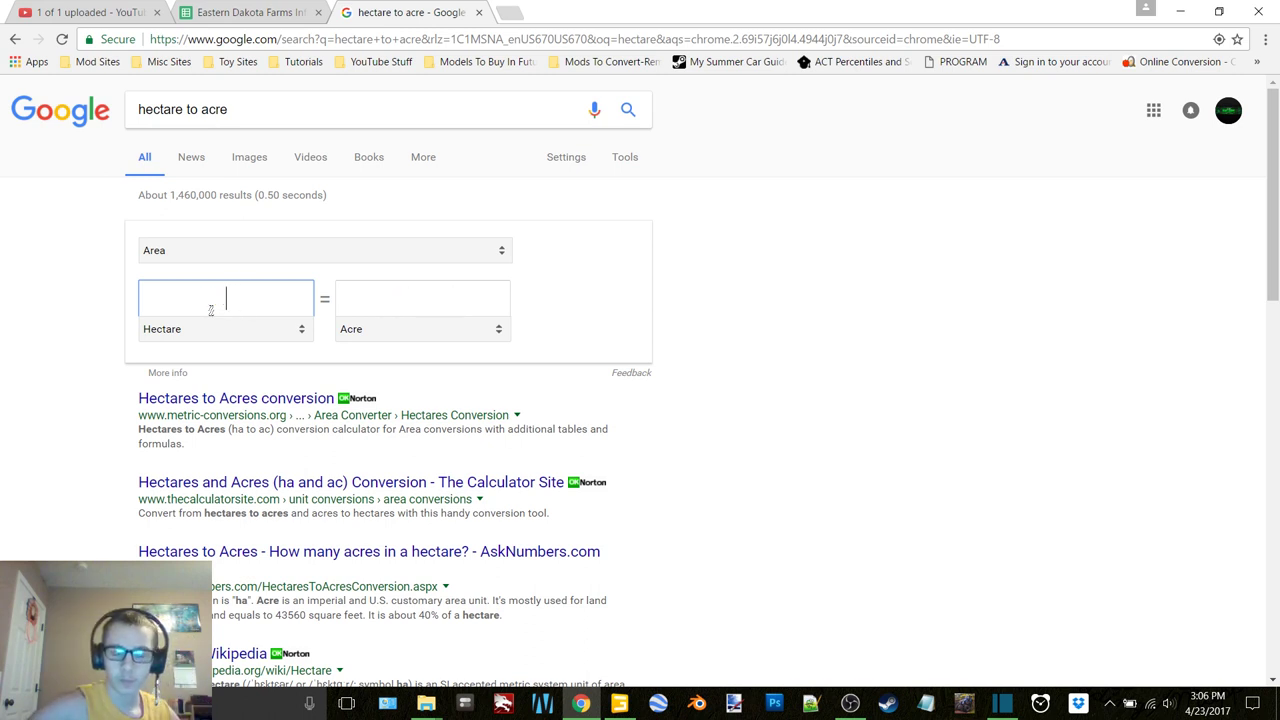
text(63.24)
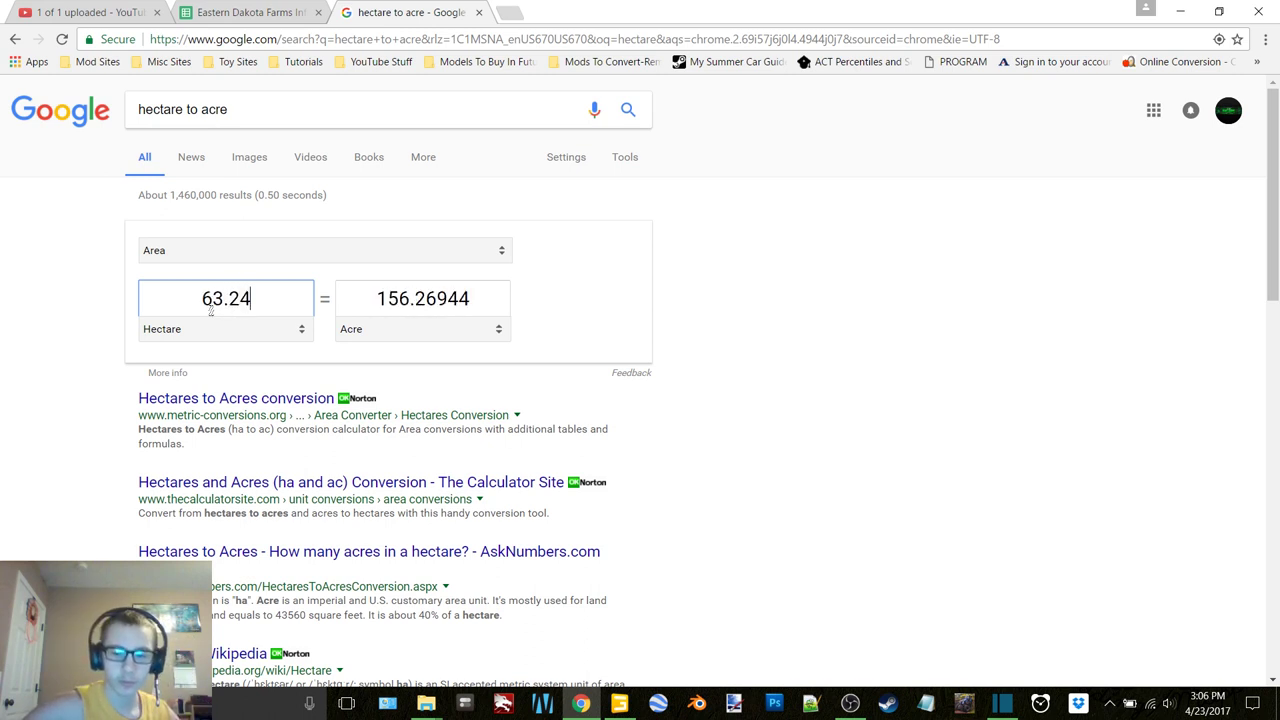
key(BackSpace)
text(5)
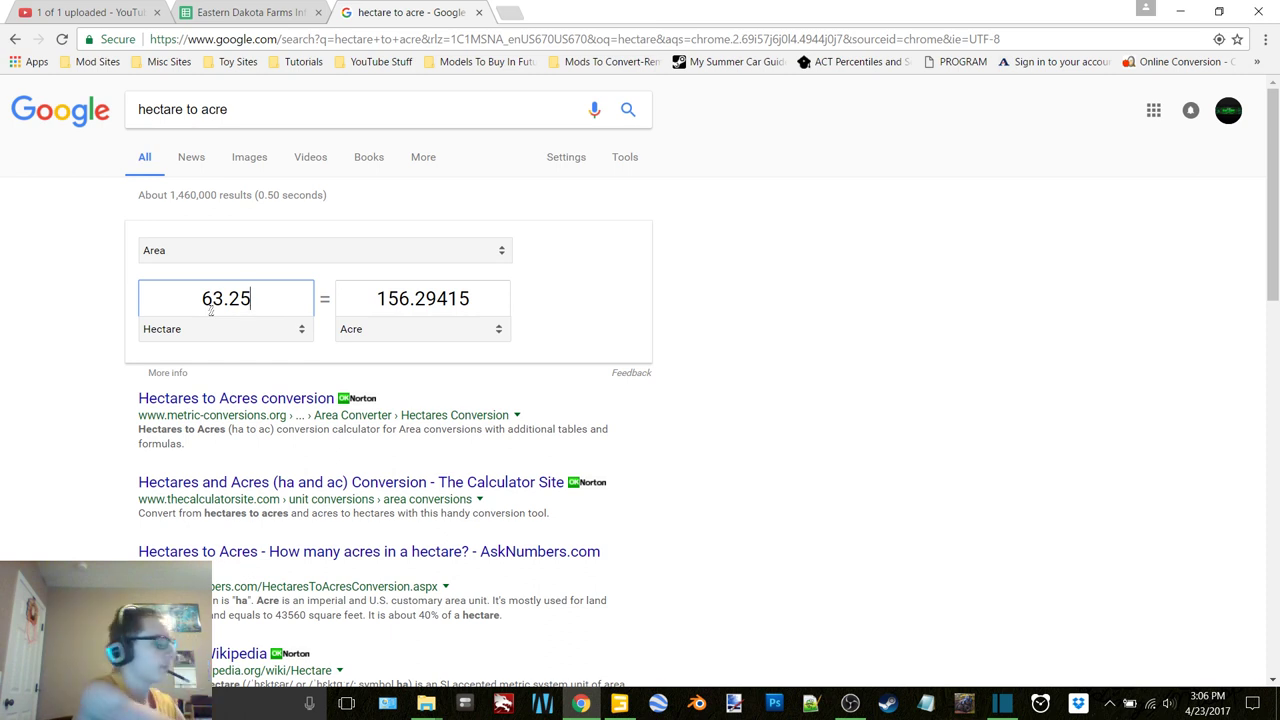
Convert field 4's size of 31.56 hectares to acres.
key(BackSpace)
key(BackSpace)
key(BackSpace)
key(BackSpace)
key(BackSpace)
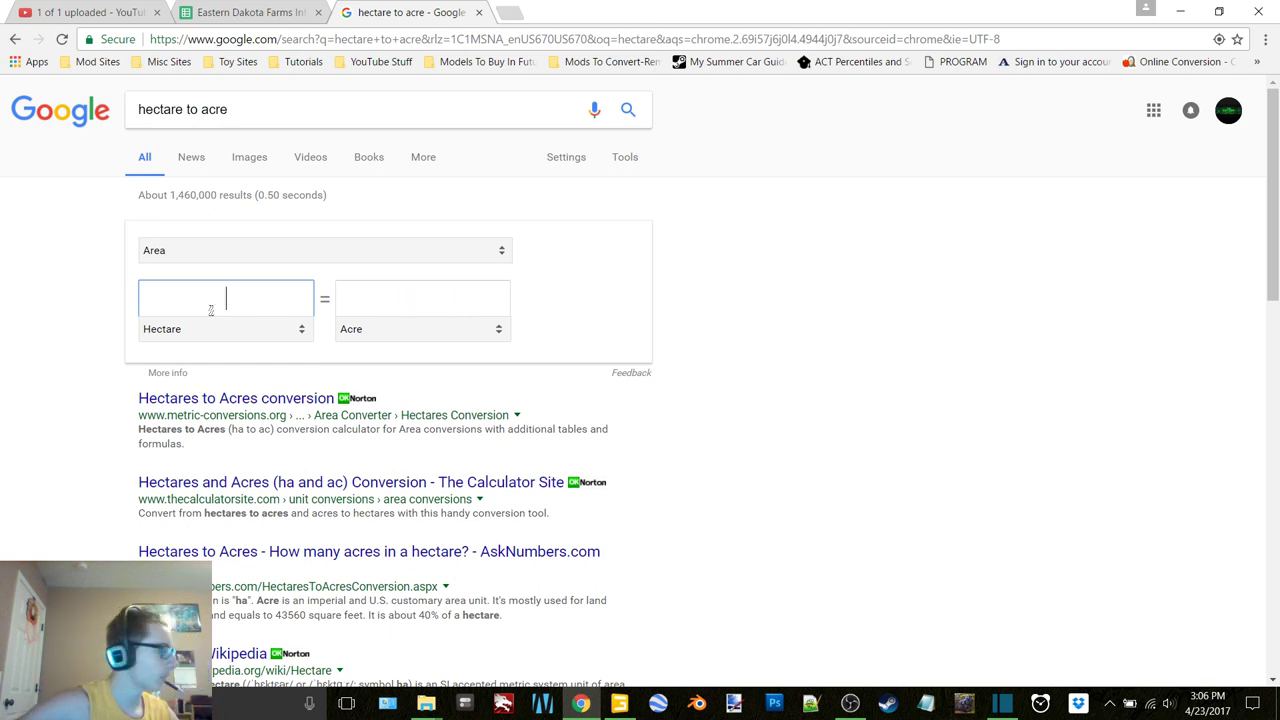
text(31.56)
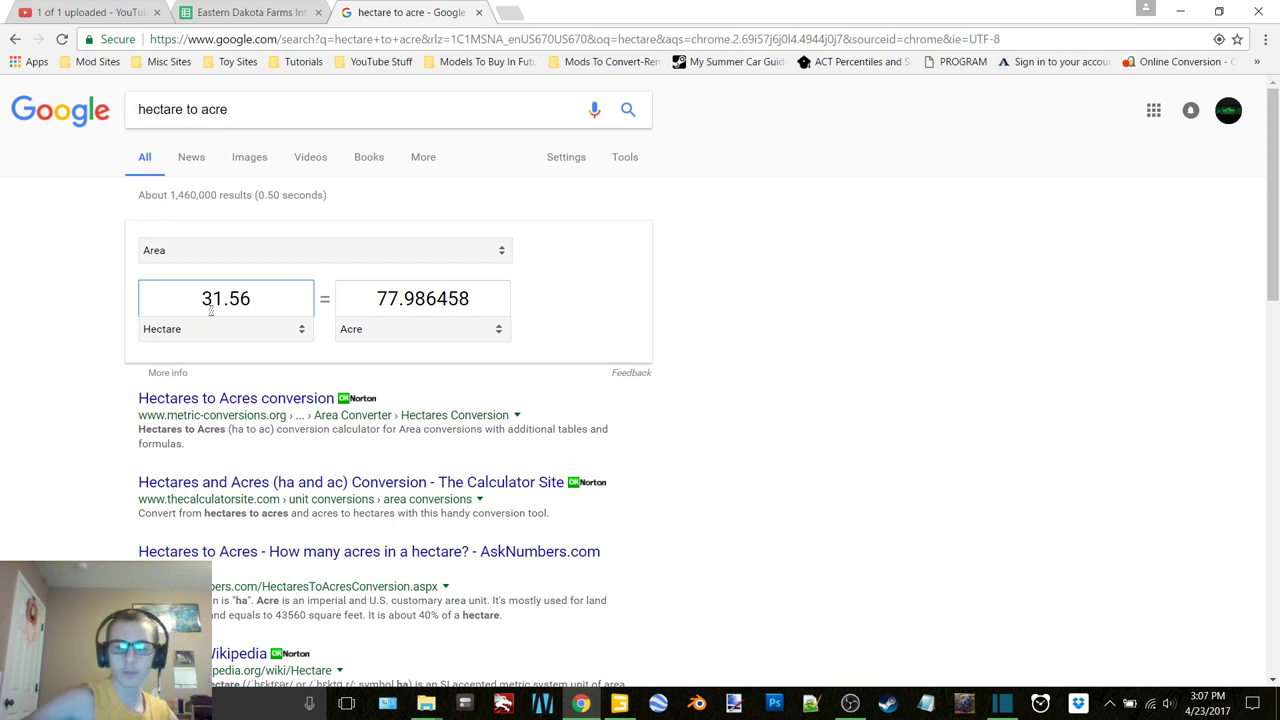
Convert field 5's size of 37.83 hectares to acres.
key(BackSpace)
key(BackSpace)
key(BackSpace)
key(BackSpace)
key(BackSpace)
text(3)
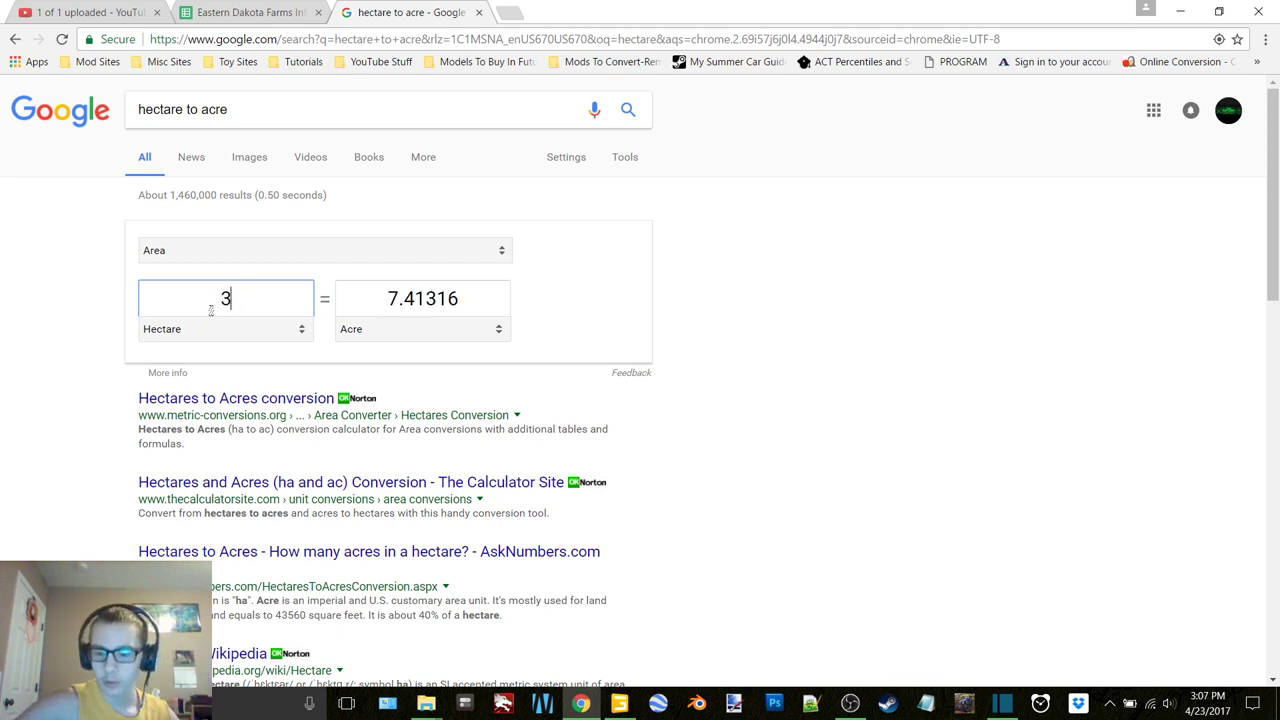
text(7.83)
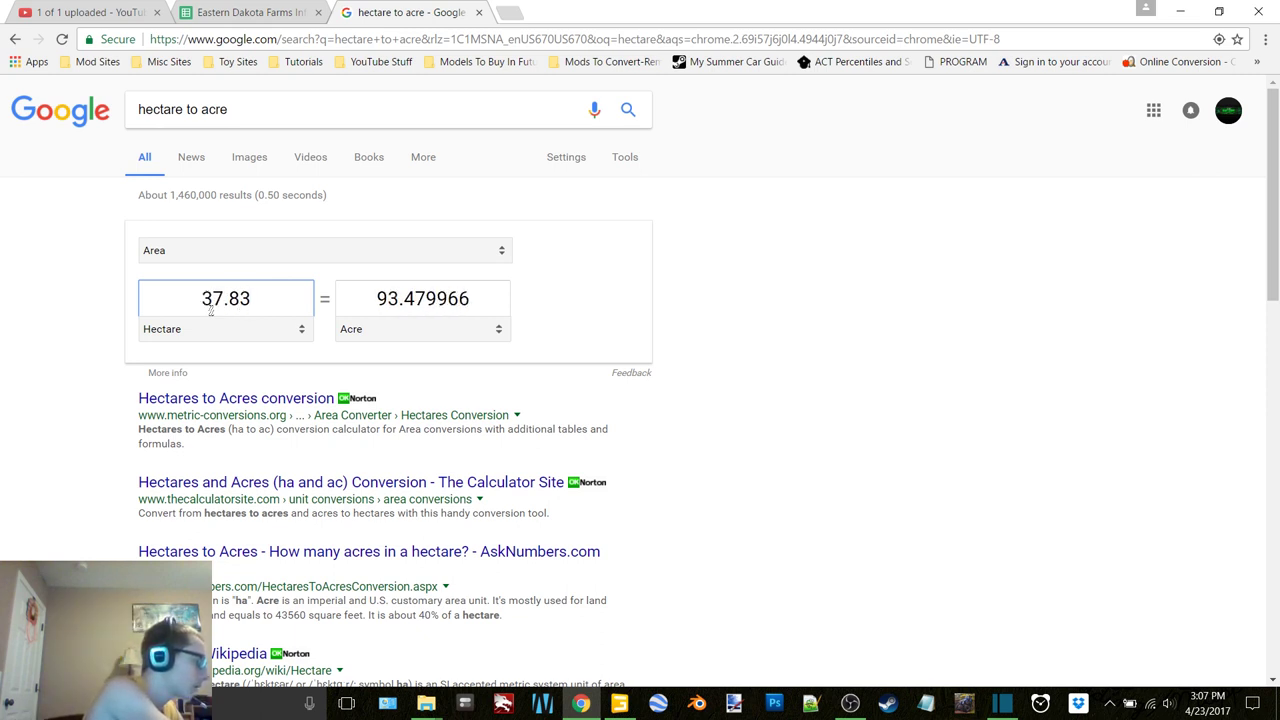
Convert field 6's size of 19.99 hectares to acres.
key(BackSpace)
key(BackSpace)
key(BackSpace)
key(BackSpace)
key(BackSpace)
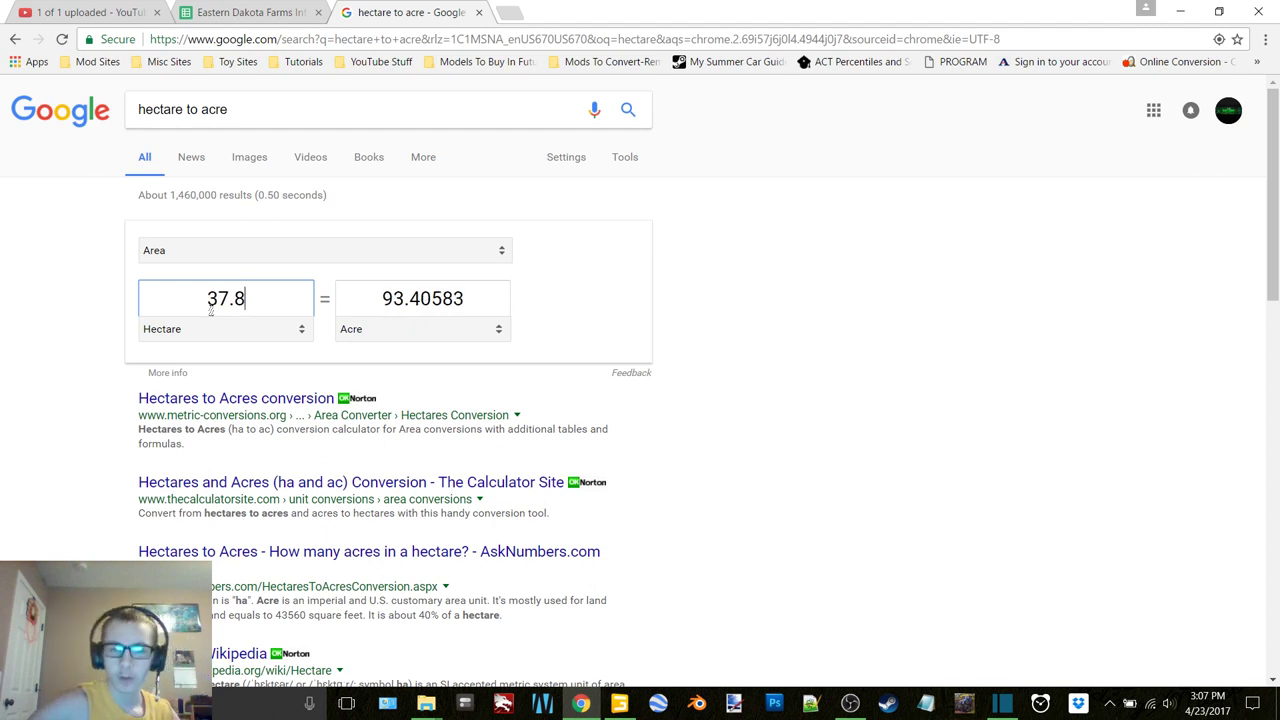
text(19.99)
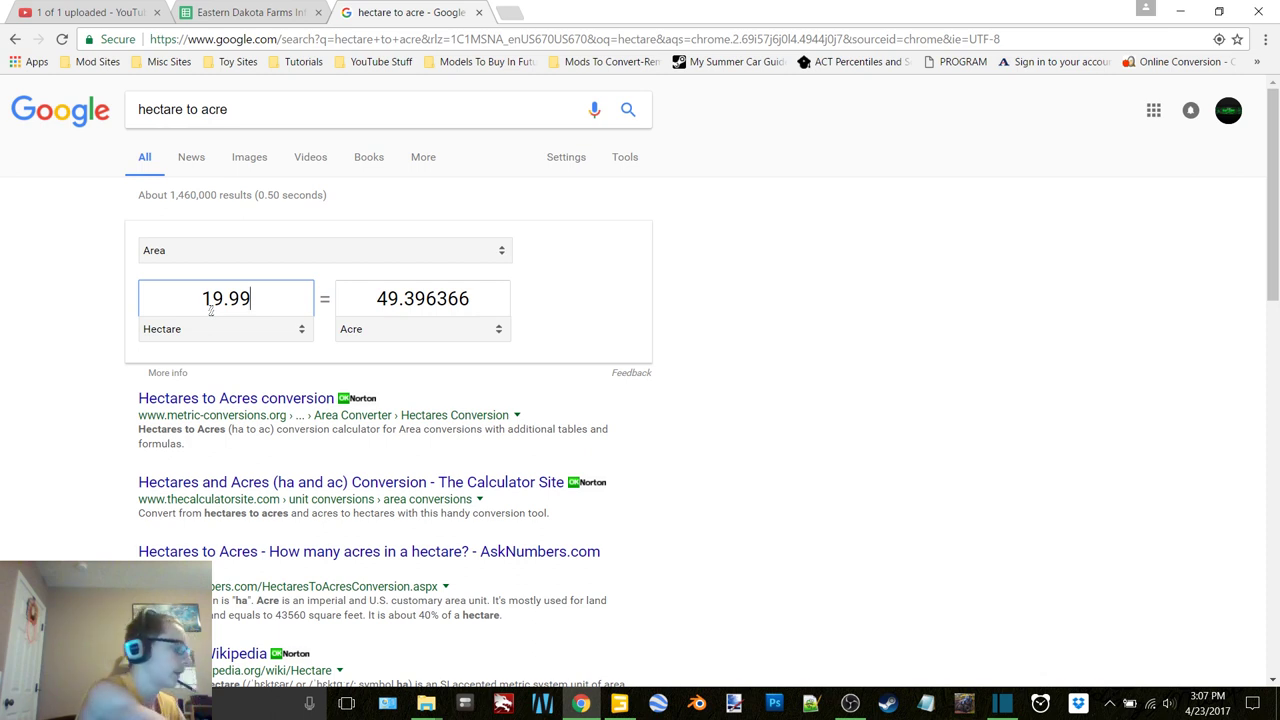
Convert field 7's size of 47.5 hectares to acres.
key(BackSpace)
key(BackSpace)
key(BackSpace)
key(BackSpace)
key(BackSpace)
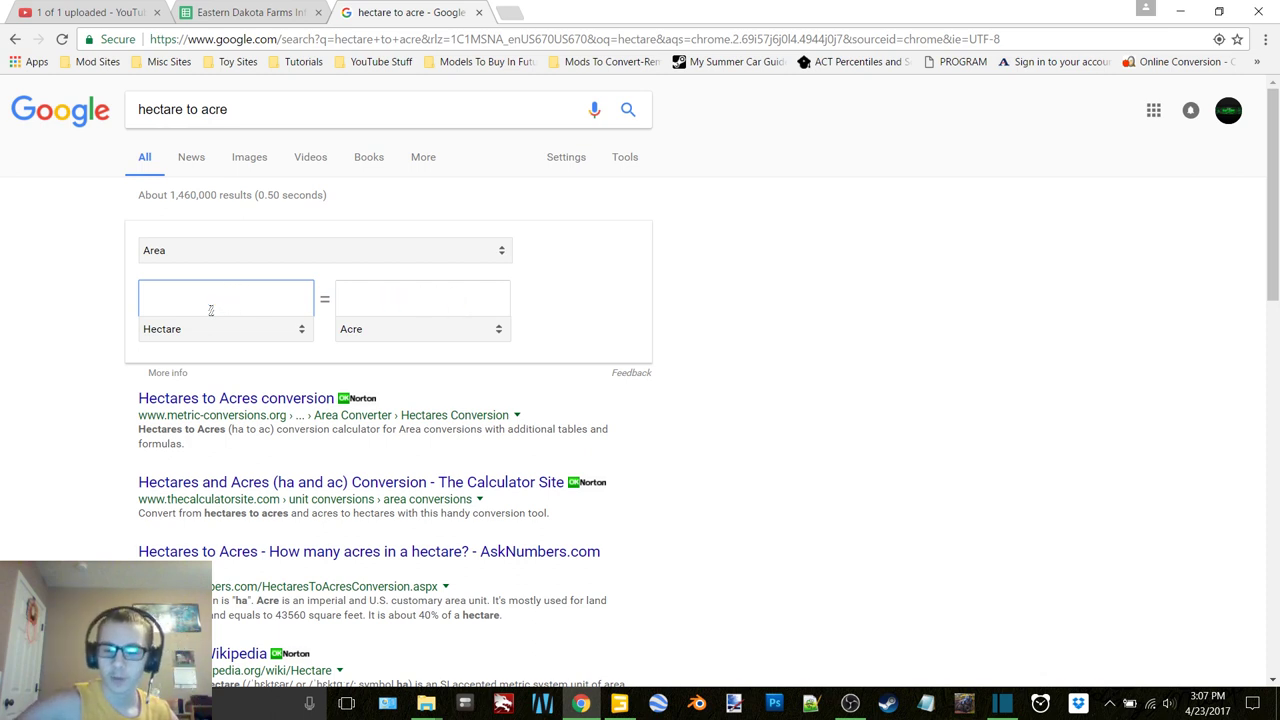
text(47.5)
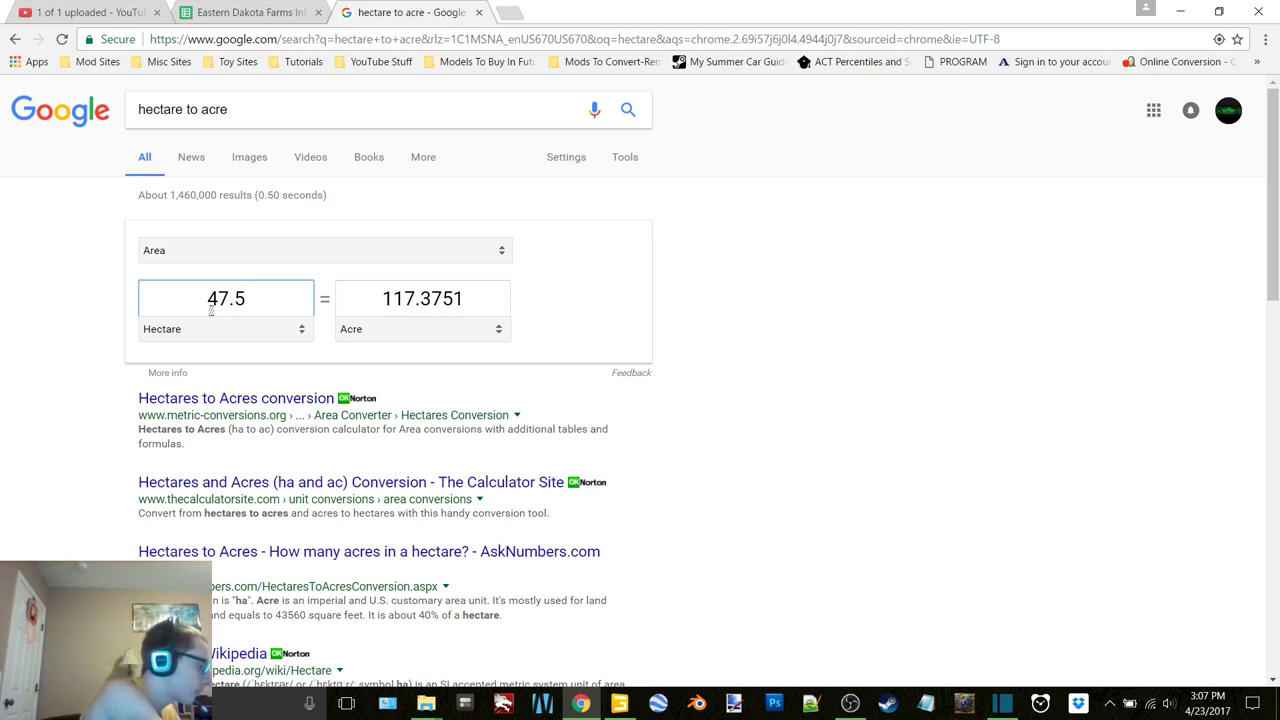
Convert field 8's size of 22.19 hectares to acres.
key(BackSpace)
key(BackSpace)
key(BackSpace)
key(BackSpace)
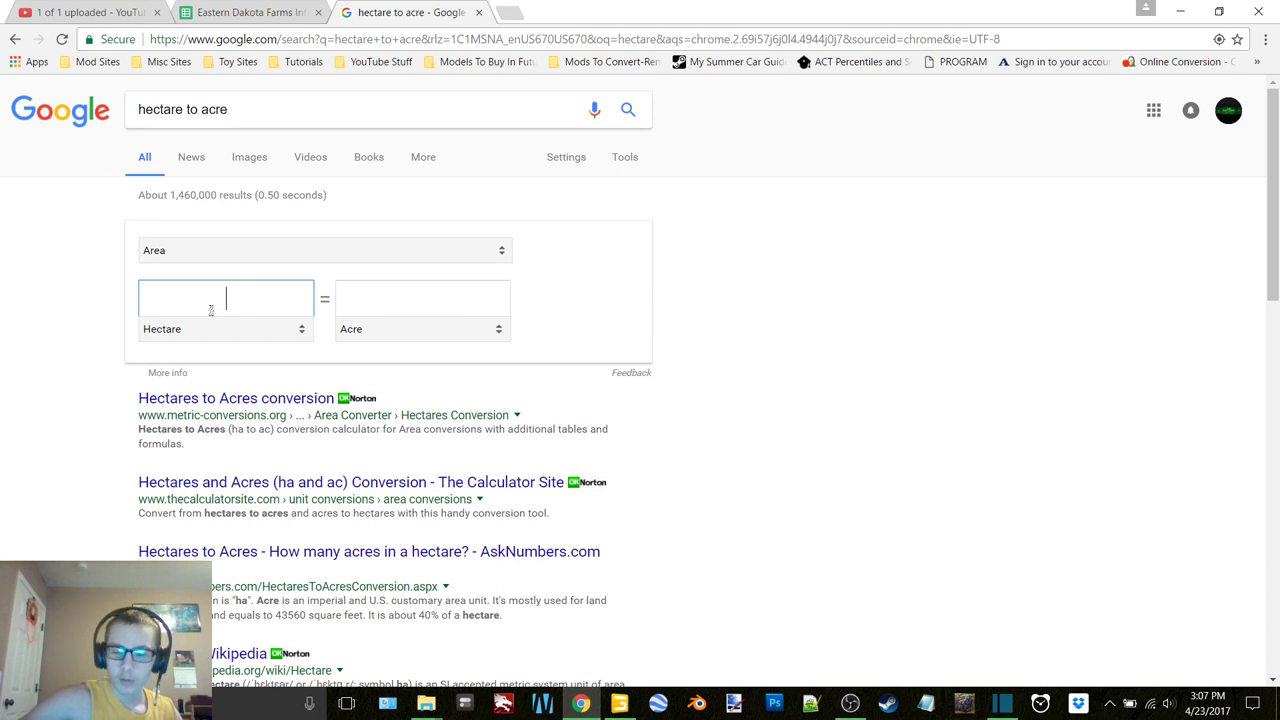
text(22.19)
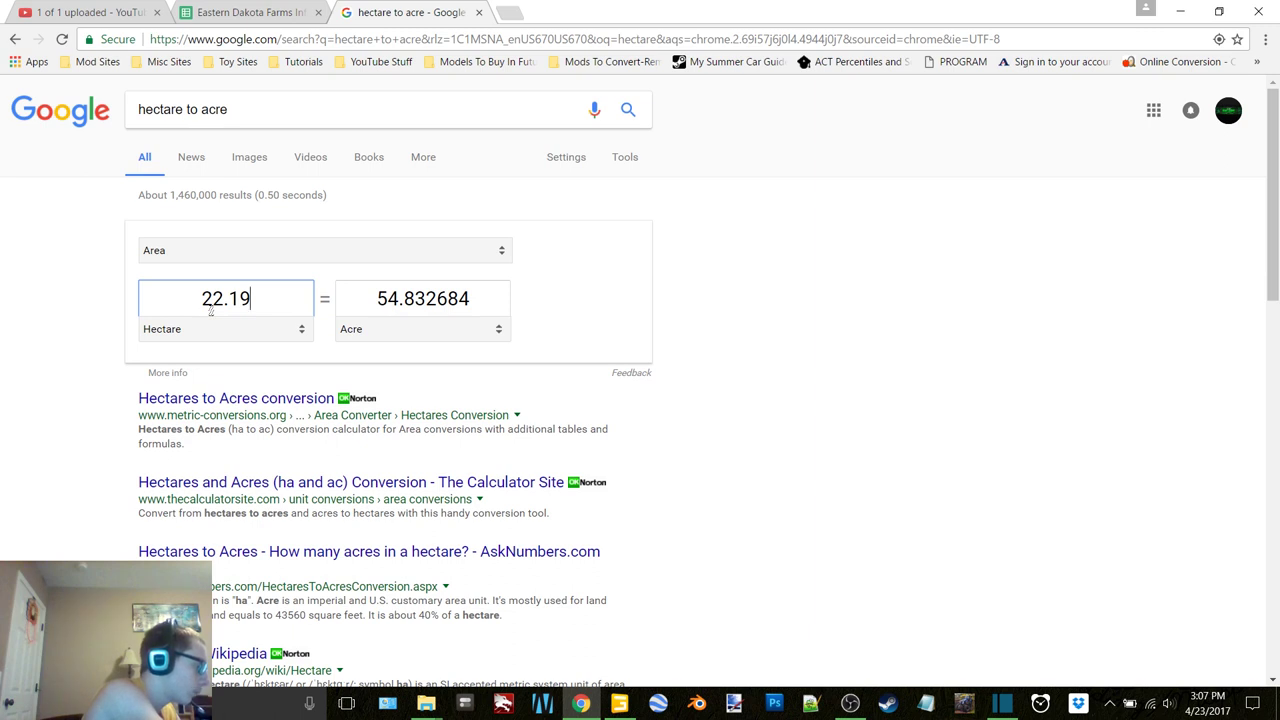
Convert field 9's size of 71.87 hectares to acres.
key(BackSpace)
key(BackSpace)
key(BackSpace)
key(BackSpace)
key(BackSpace)
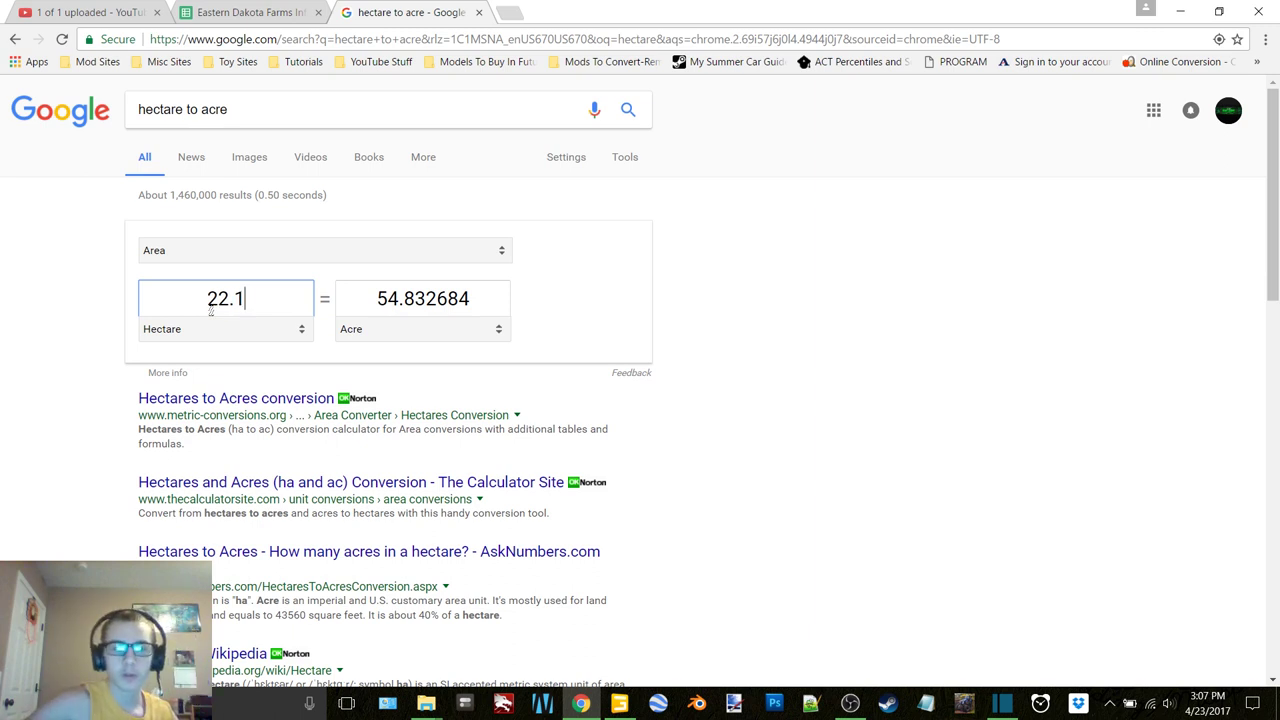
text(71.87)
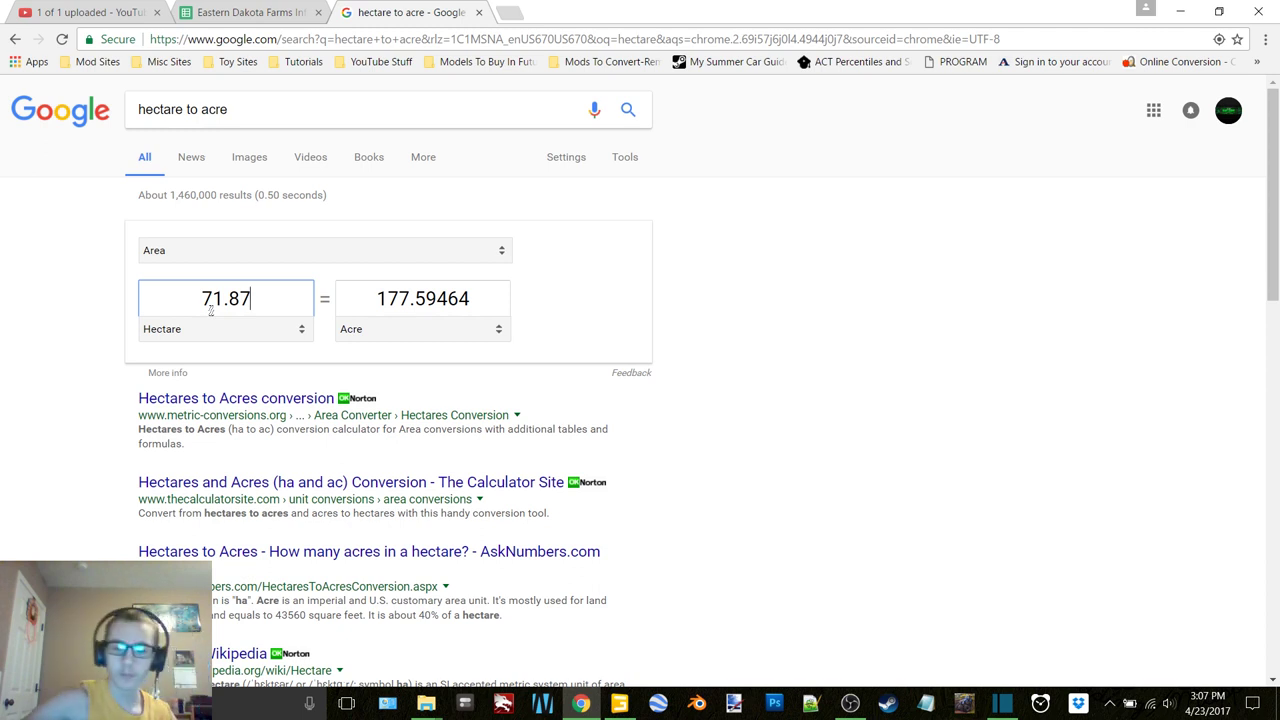
Convert field 10's size of 37.71 hectares to acres.
key(BackSpace)
key(BackSpace)
key(BackSpace)
key(BackSpace)
key(BackSpace)
text(37.71)
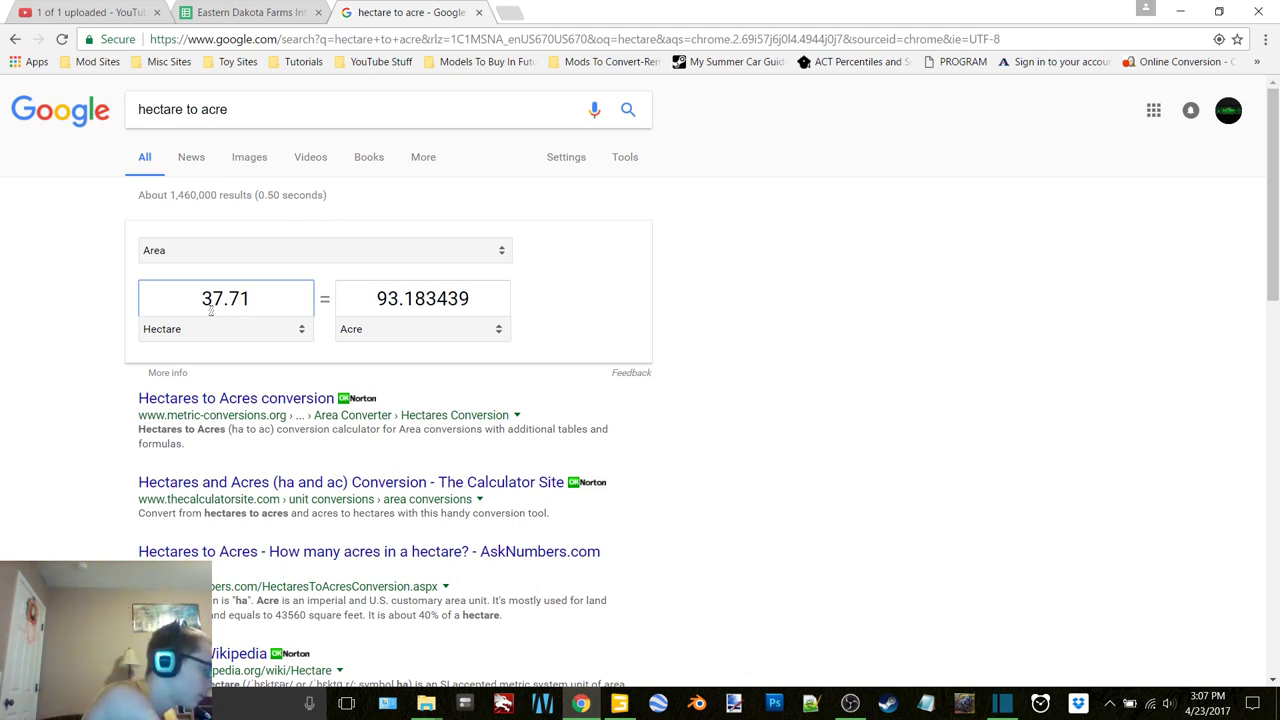
Convert field 11's size of 40.08 hectares to acres.
key(BackSpace)
key(BackSpace)
key(BackSpace)
key(BackSpace)
key(BackSpace)
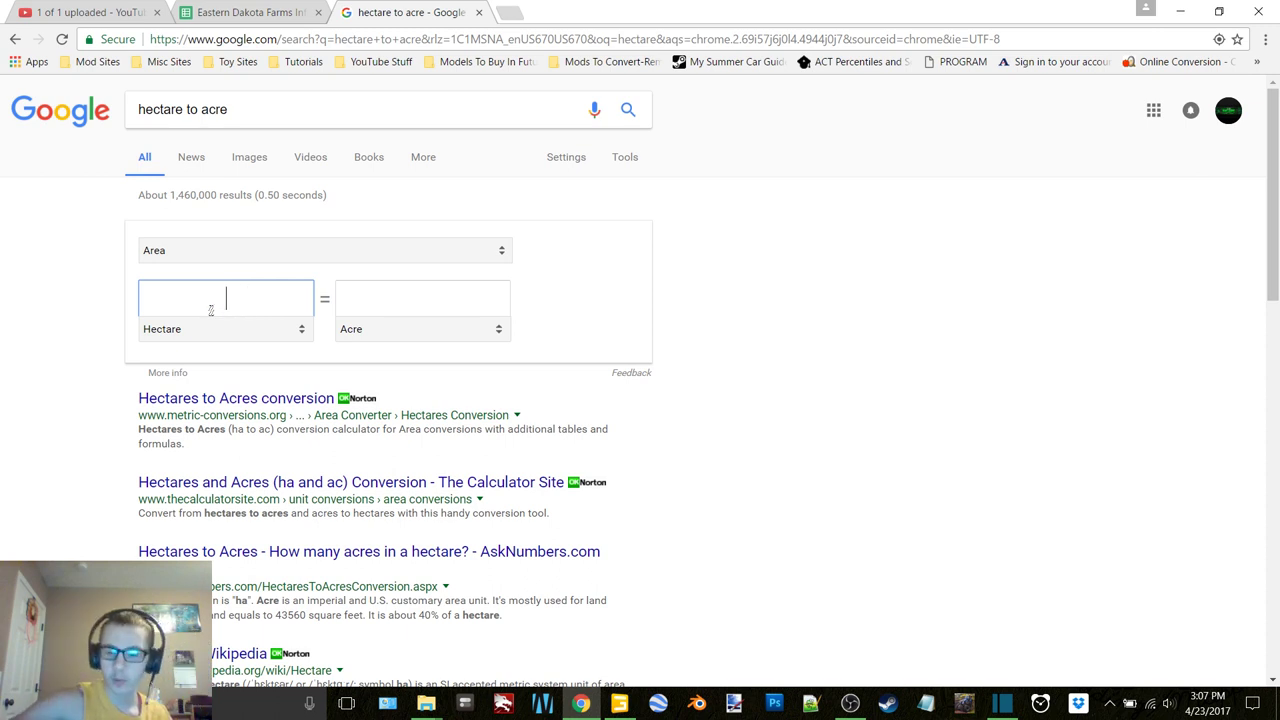
text(40.08)
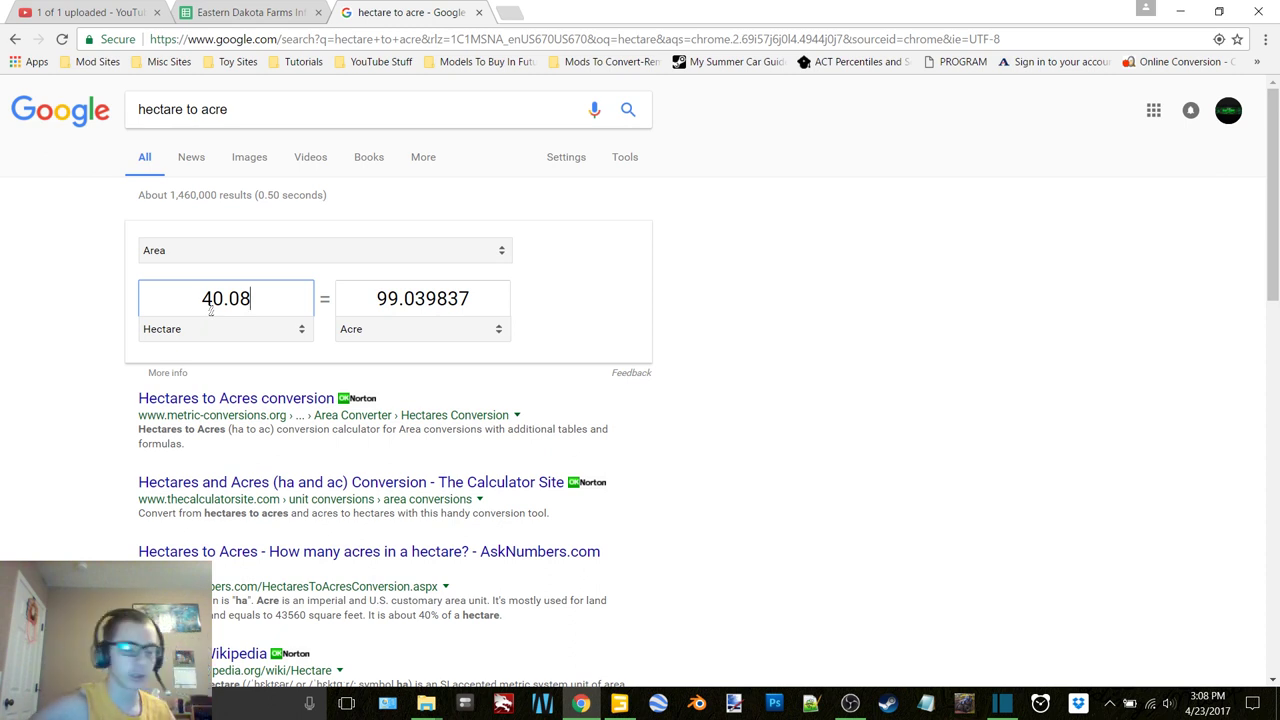
Convert field 12's size of 70.47 hectares to acres.
key(BackSpace)
key(BackSpace)
key(BackSpace)
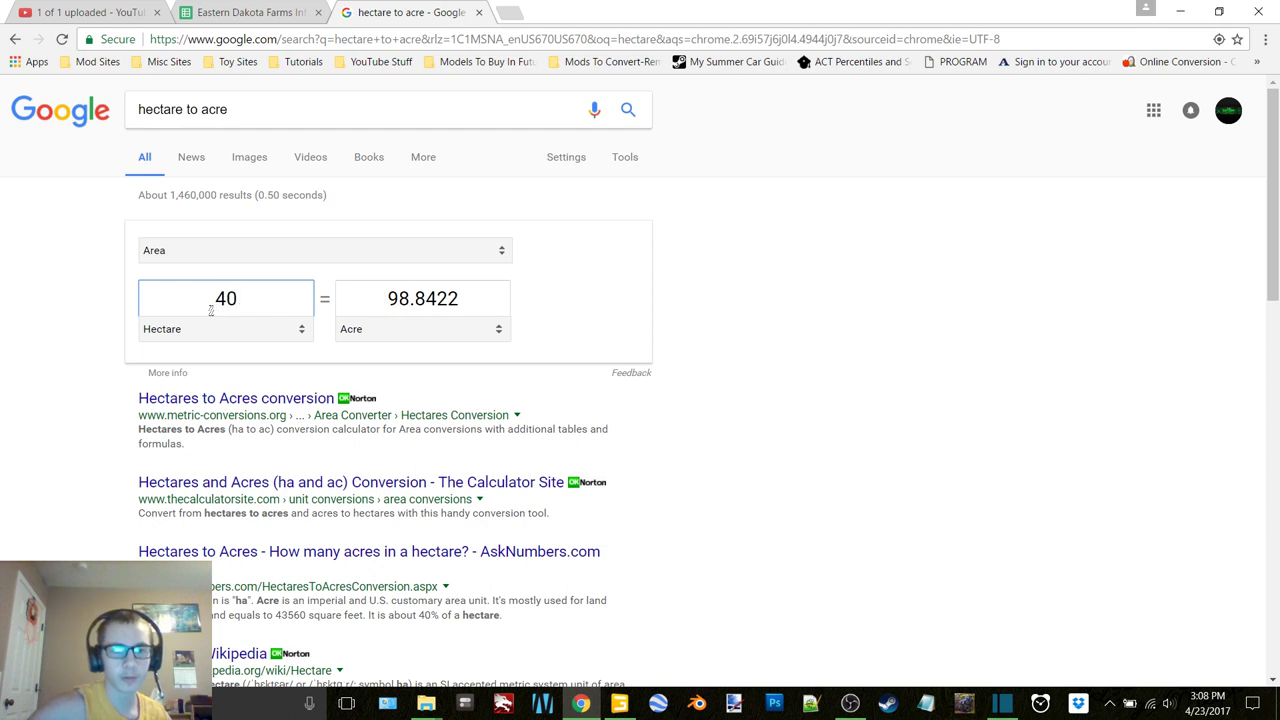
key(BackSpace)
key(BackSpace)
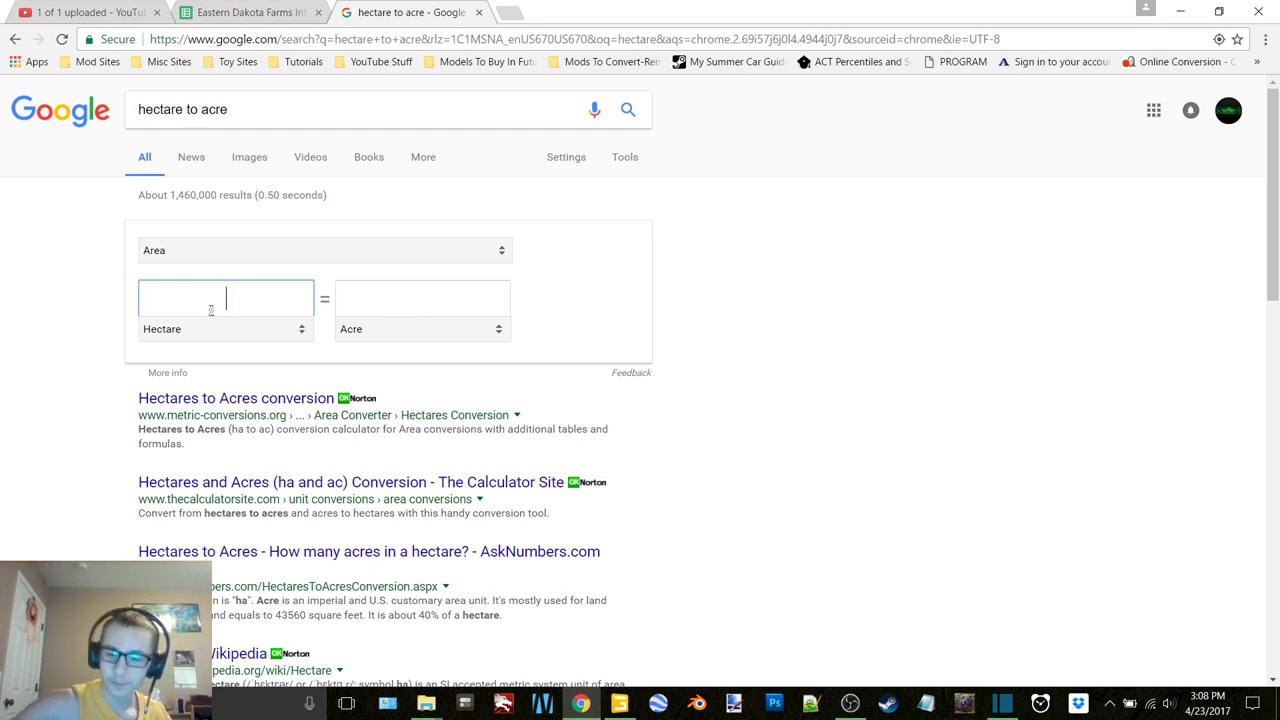
text(70.)
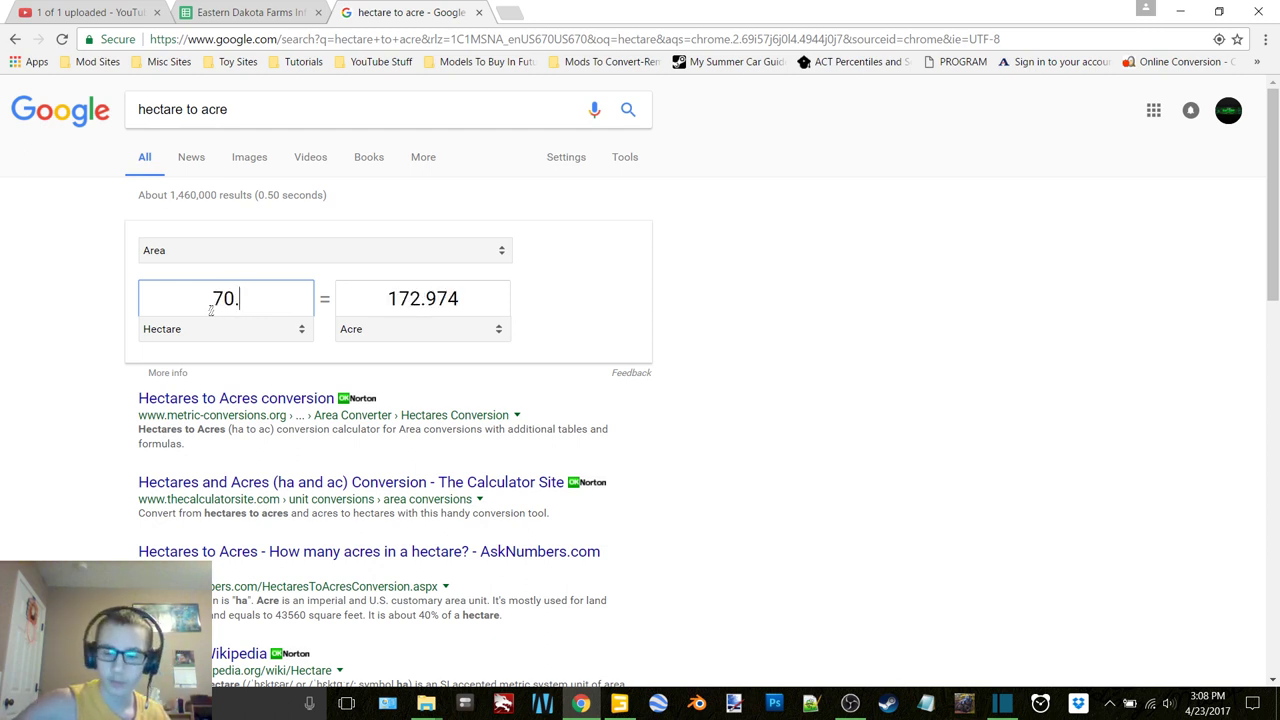
text(47)
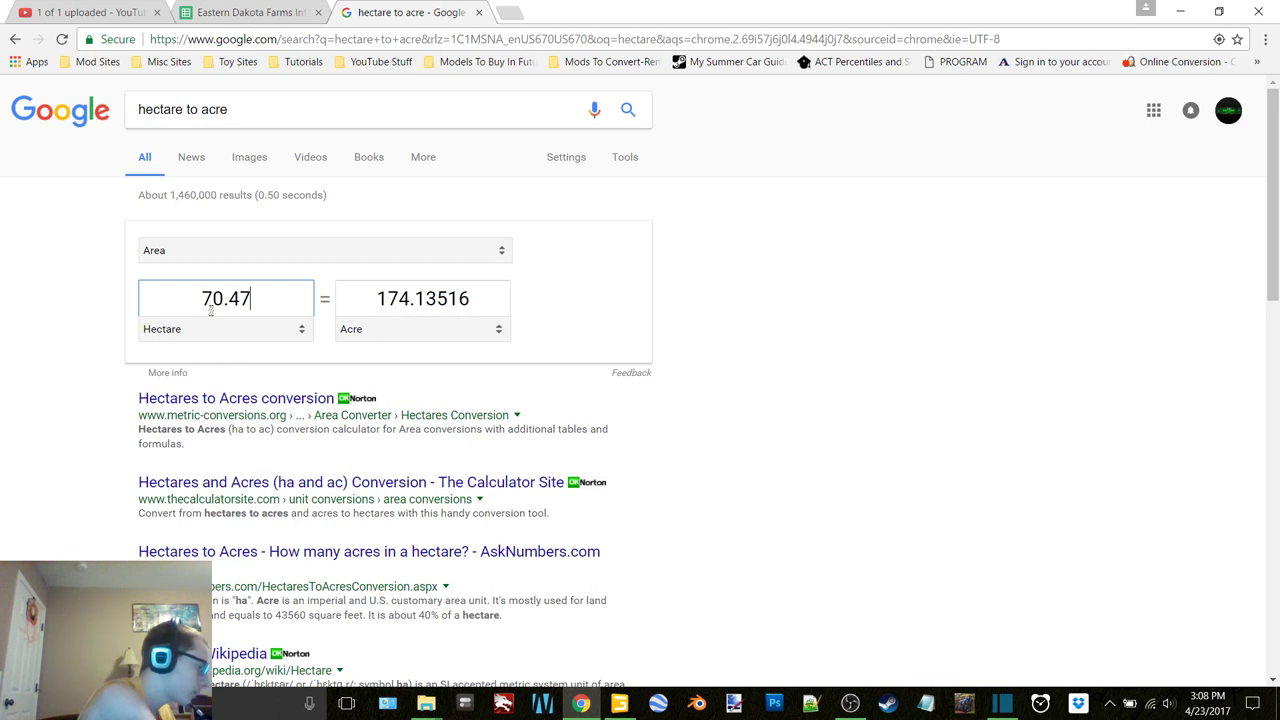
Convert field 13's size of 34.31 hectares to acres.
key(BackSpace)
key(BackSpace)
key(BackSpace)
key(BackSpace)
key(BackSpace)
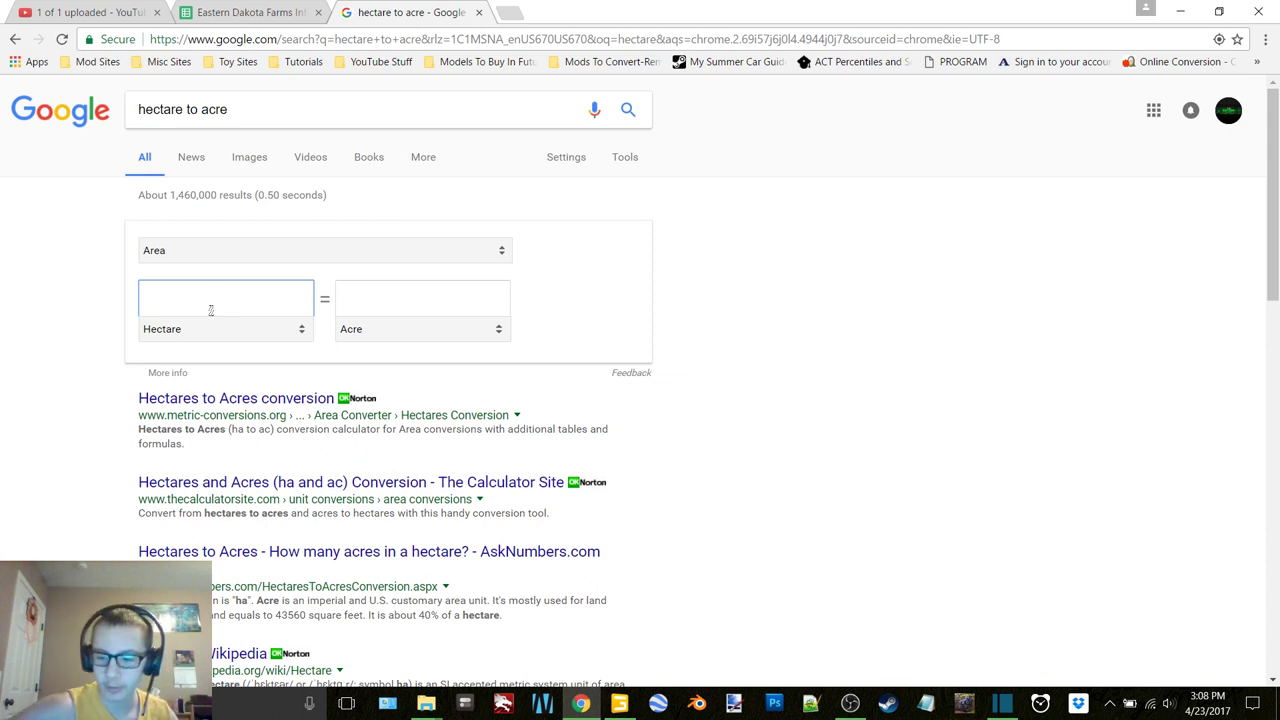
text(34.)
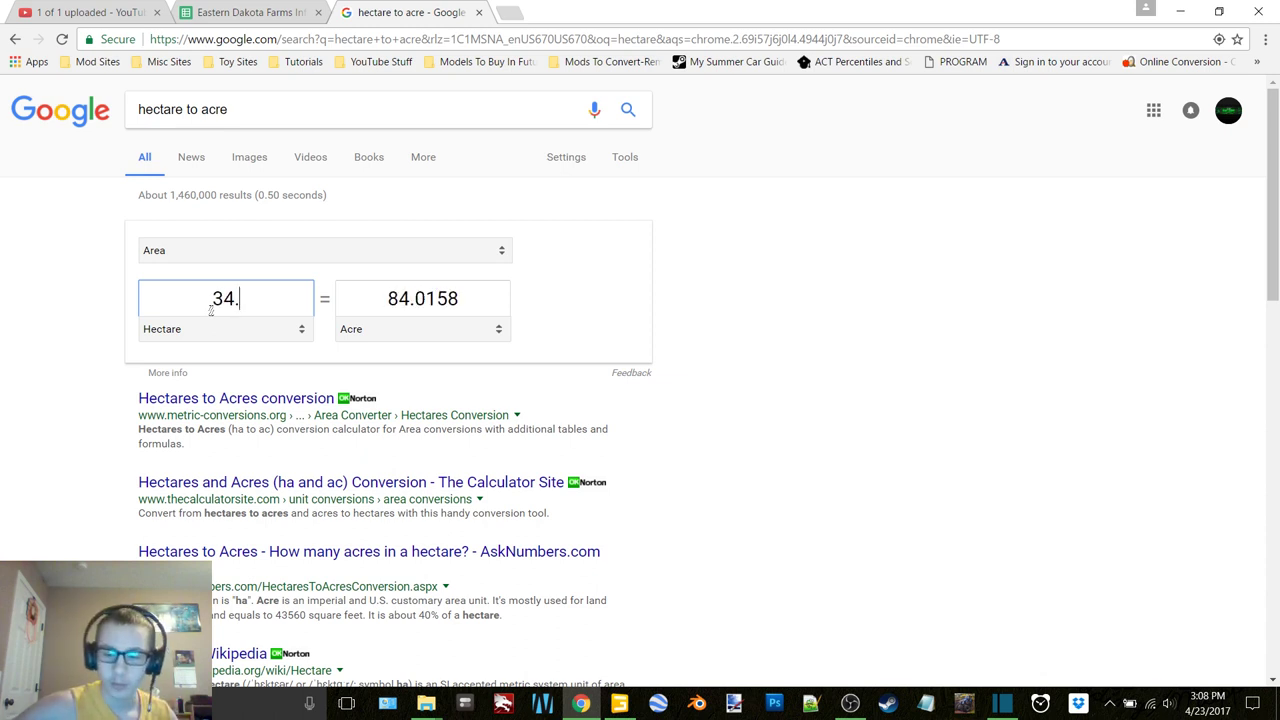
text(31)
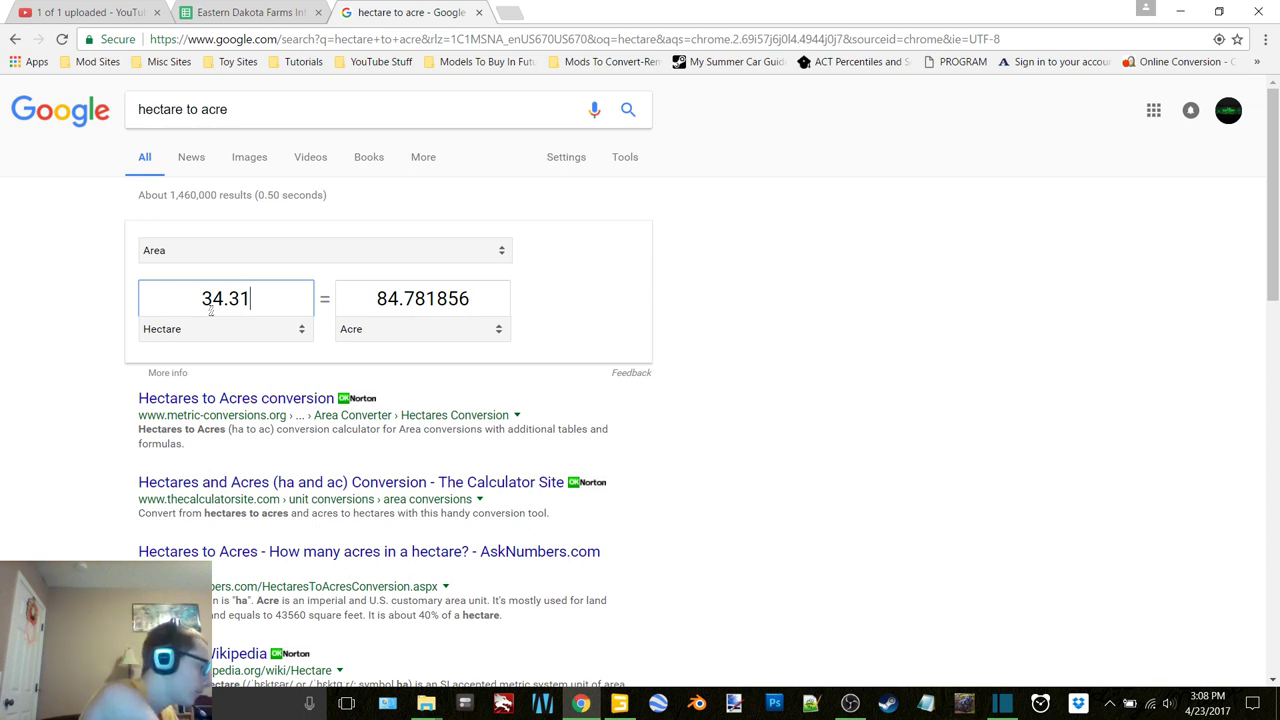
Convert a field size of 36.18 hectares to acres.
key(BackSpace)
key(BackSpace)
key(BackSpace)
key(BackSpace)
key(BackSpace)
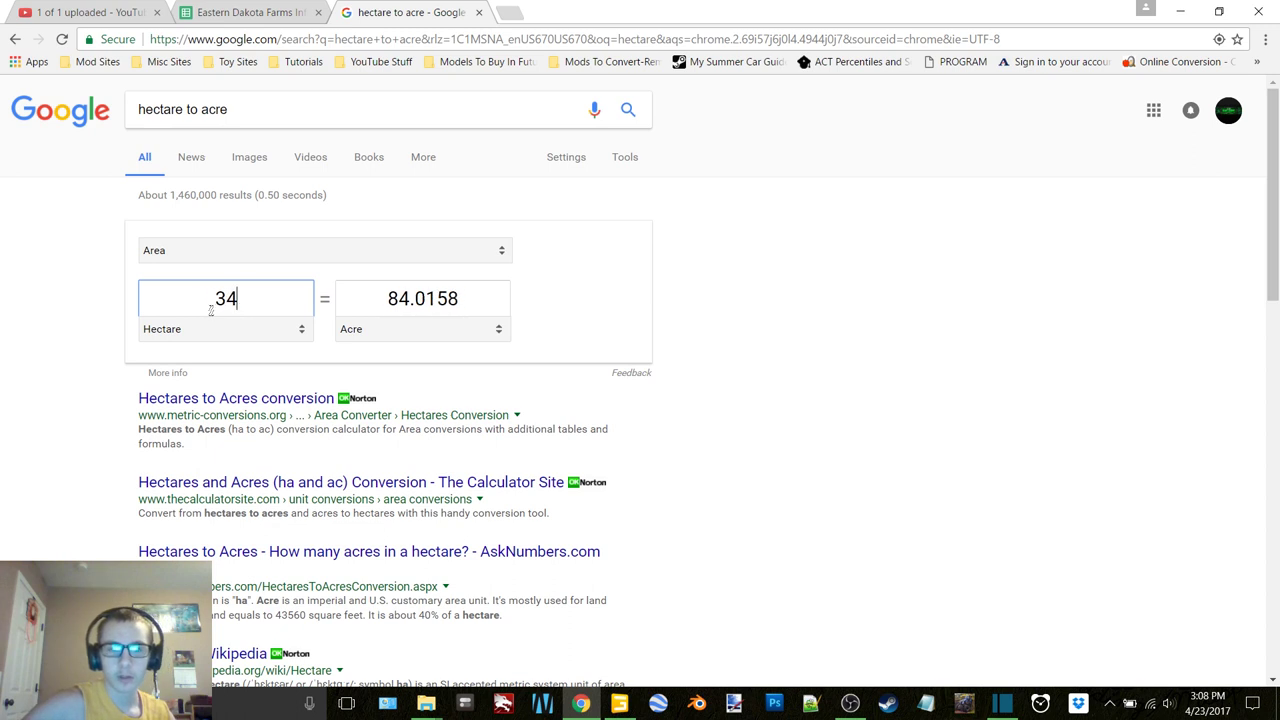
text(36.18)
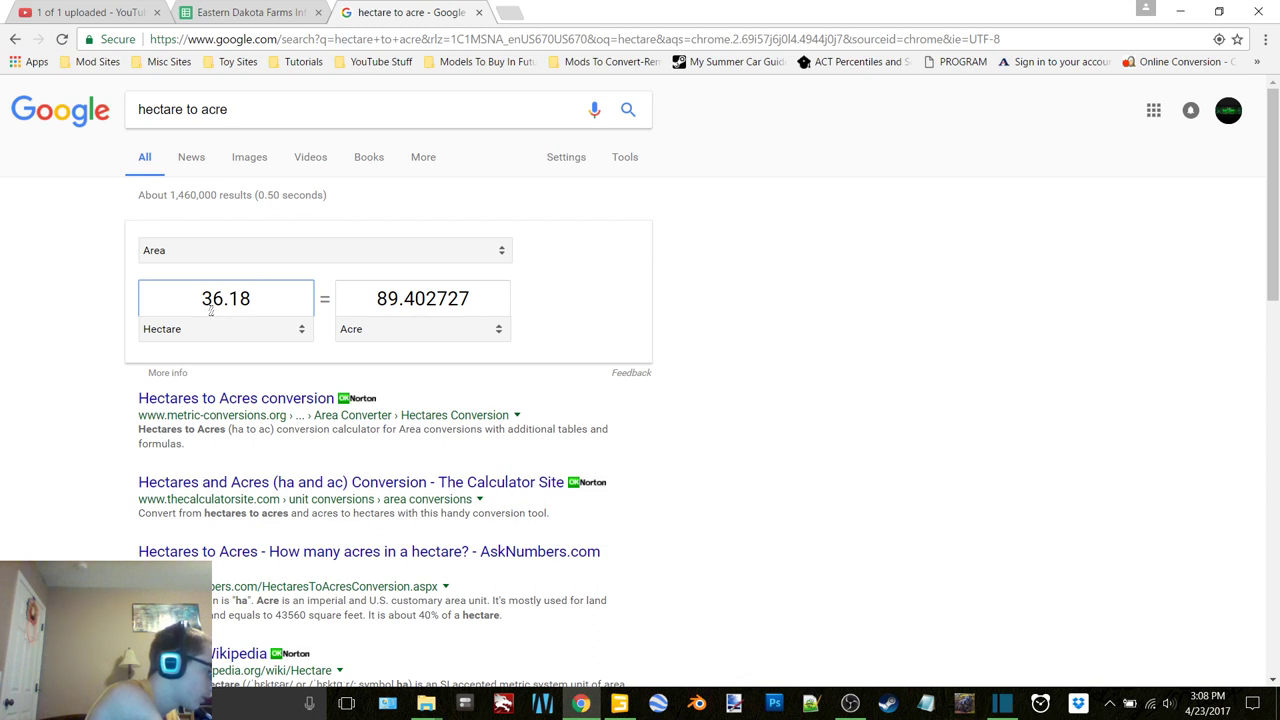
Convert a field size of 15.45 hectares to acres.
key(BackSpace)
key(BackSpace)
key(BackSpace)
key(BackSpace)
key(BackSpace)
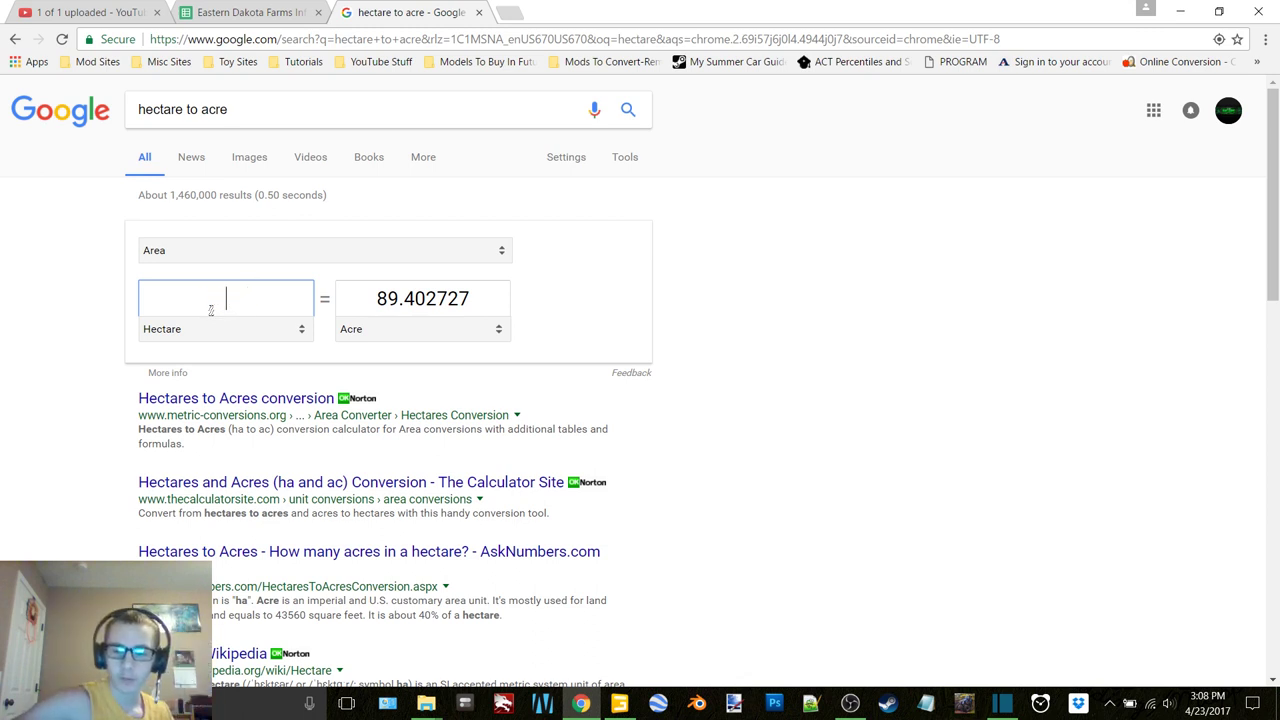
text(15.45)
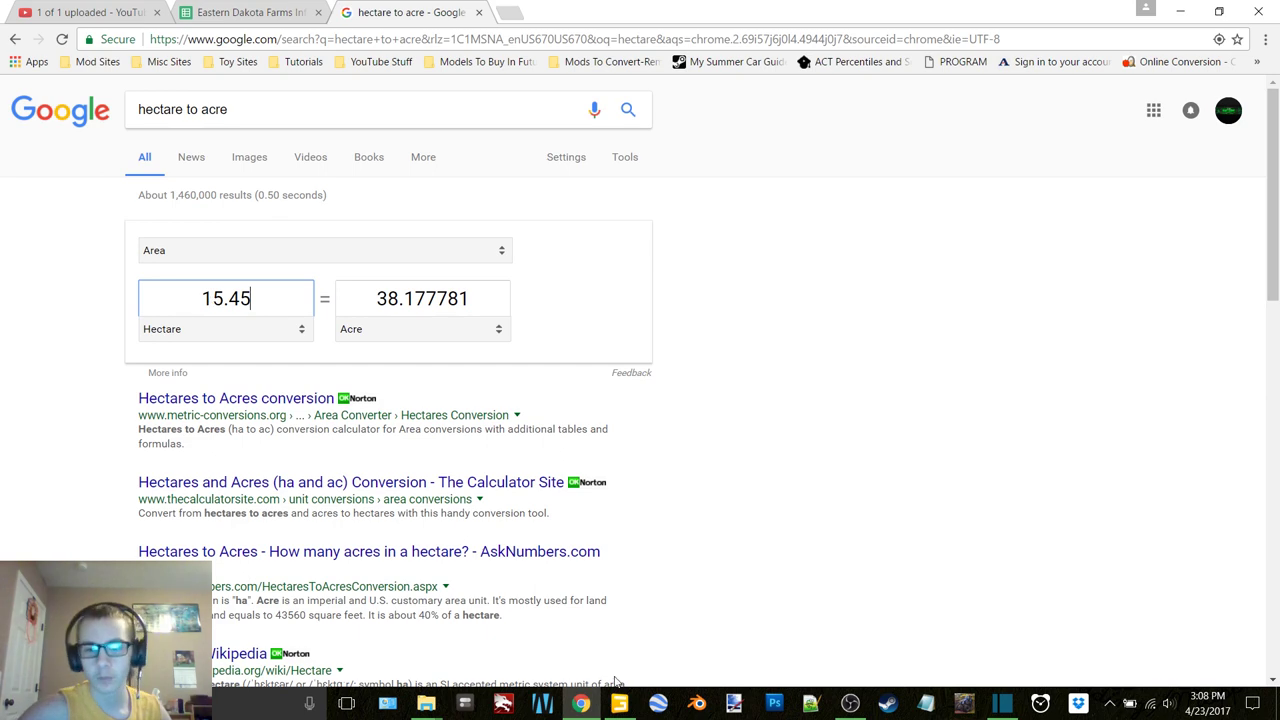
Check the ongoing screen recording in OBS, and minimise its window to return to the unit converter.
click(850, 703)
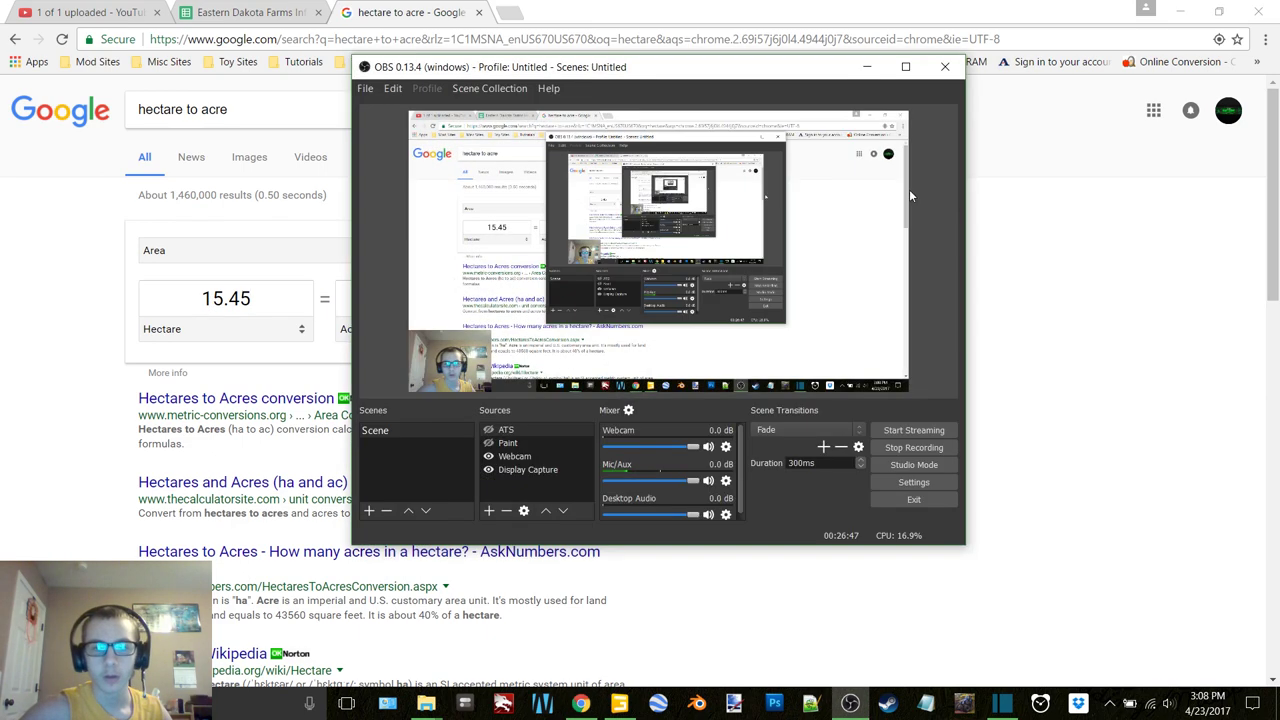
click(869, 67)
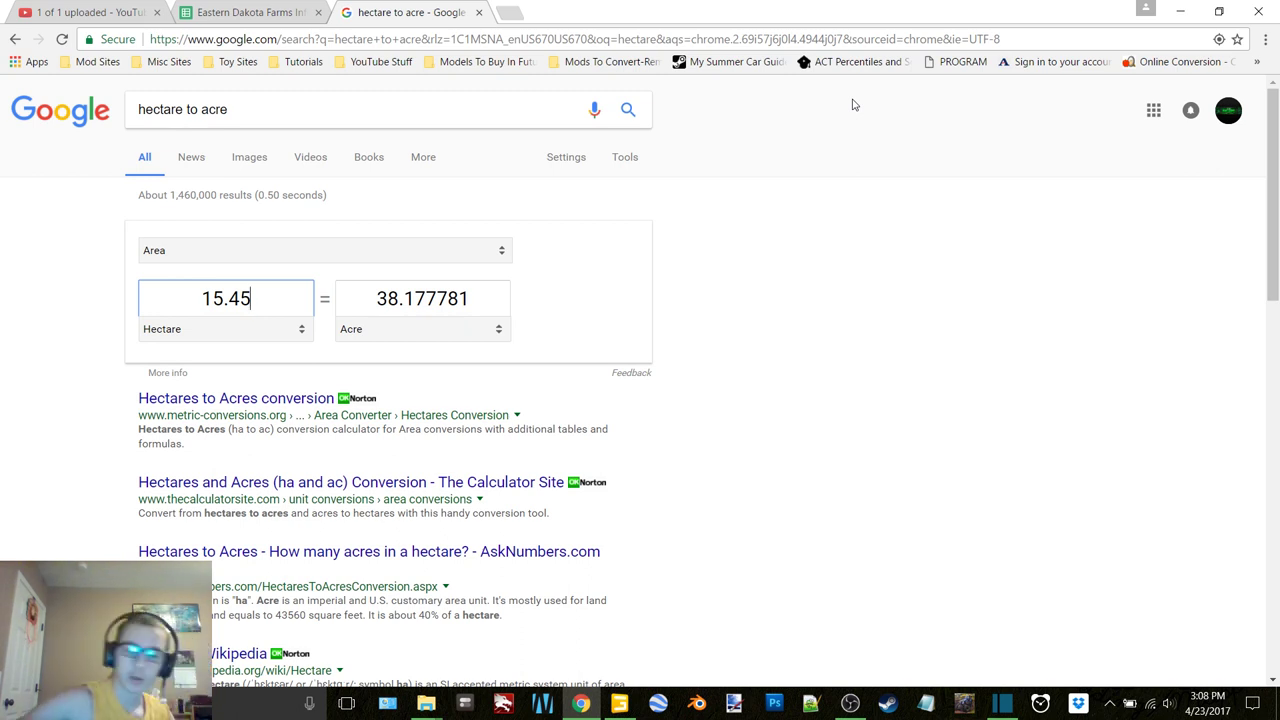
Convert a field size of 16.34 hectares to acres.
key(BackSpace)
key(BackSpace)
key(BackSpace)
key(BackSpace)
key(BackSpace)
text(16.34)
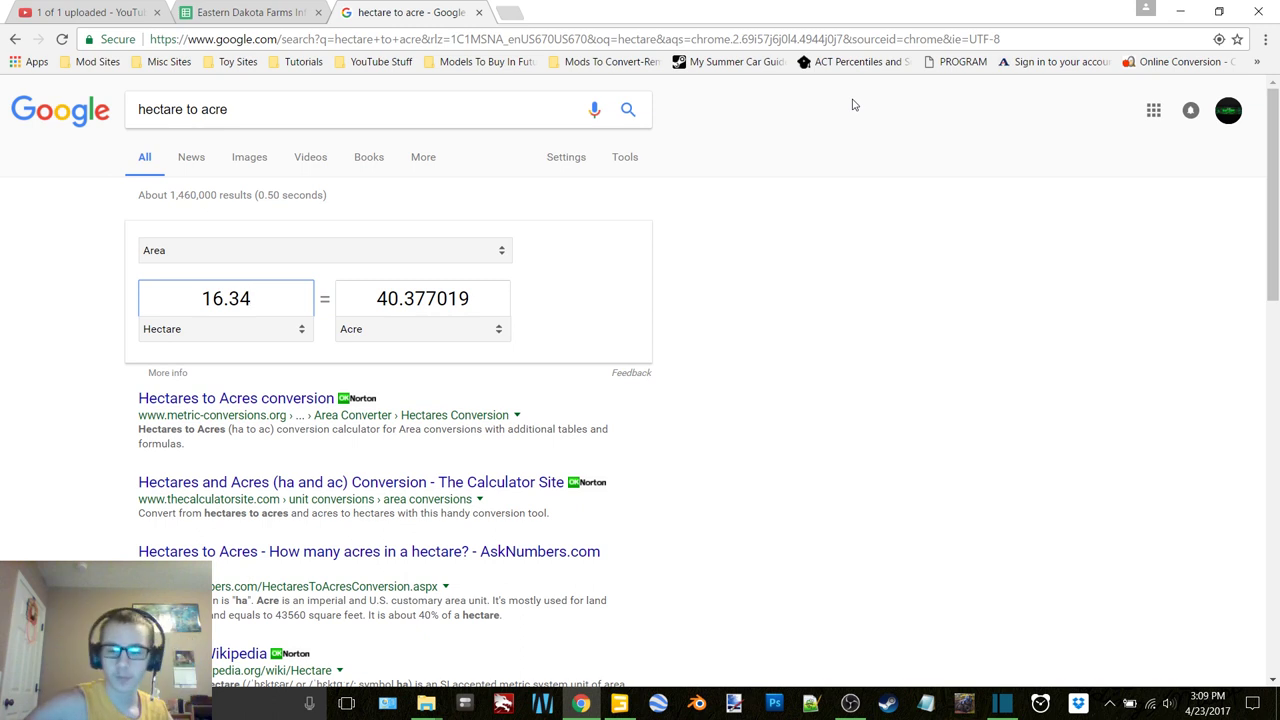
Convert a field size of 6.33 hectares to acres.
key(BackSpace)
key(BackSpace)
key(BackSpace)
key(BackSpace)
key(BackSpace)
text(6.33)
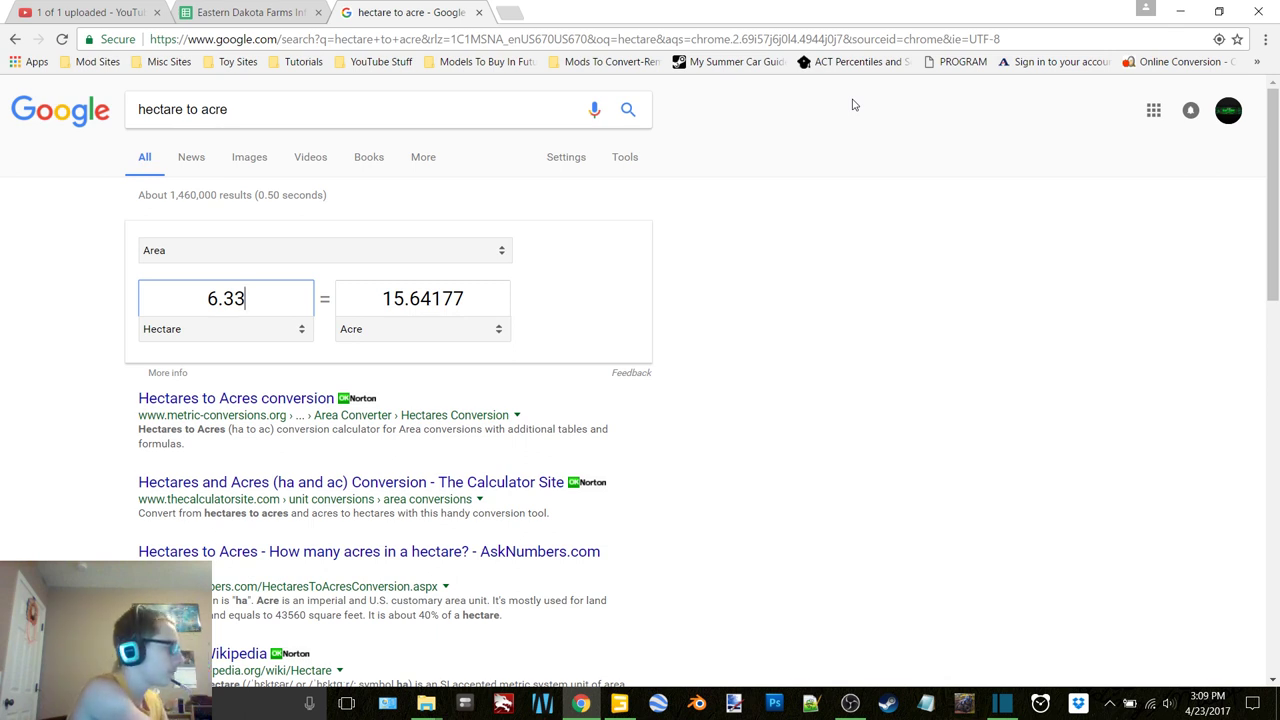
Convert a field size of 7.35 hectares to acres.
key(BackSpace)
key(BackSpace)
key(BackSpace)
key(BackSpace)
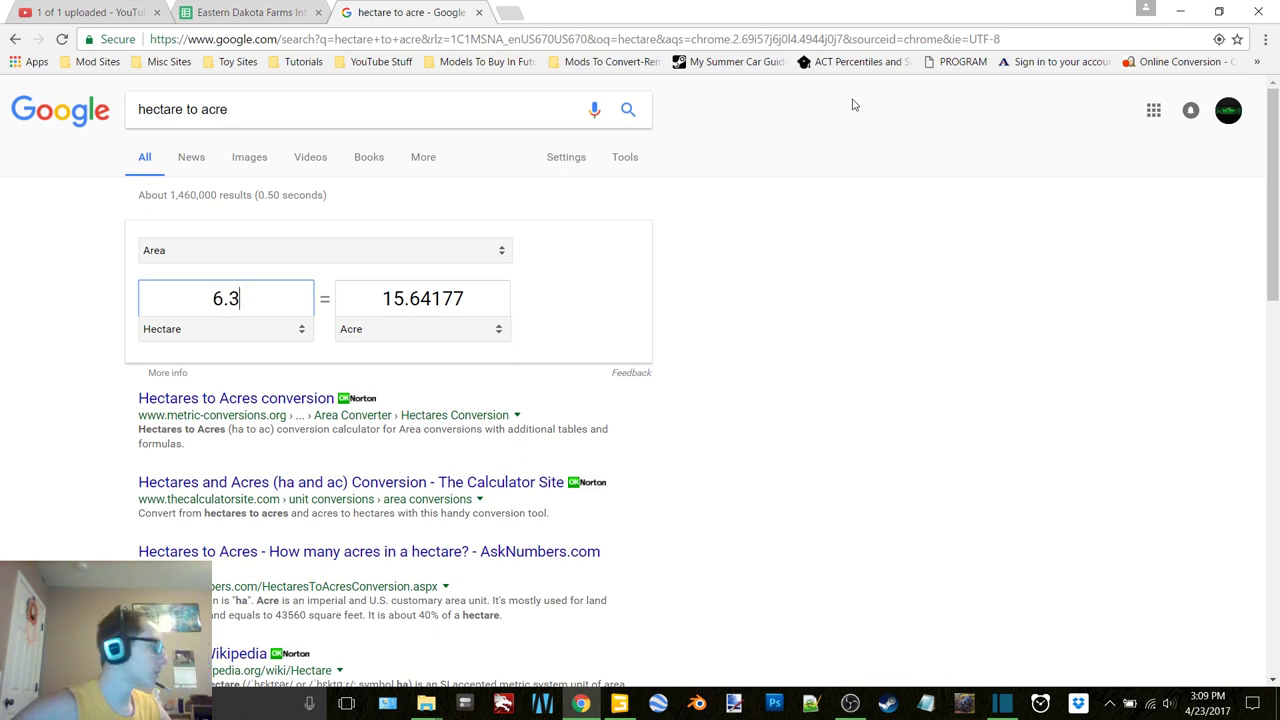
text(7.)
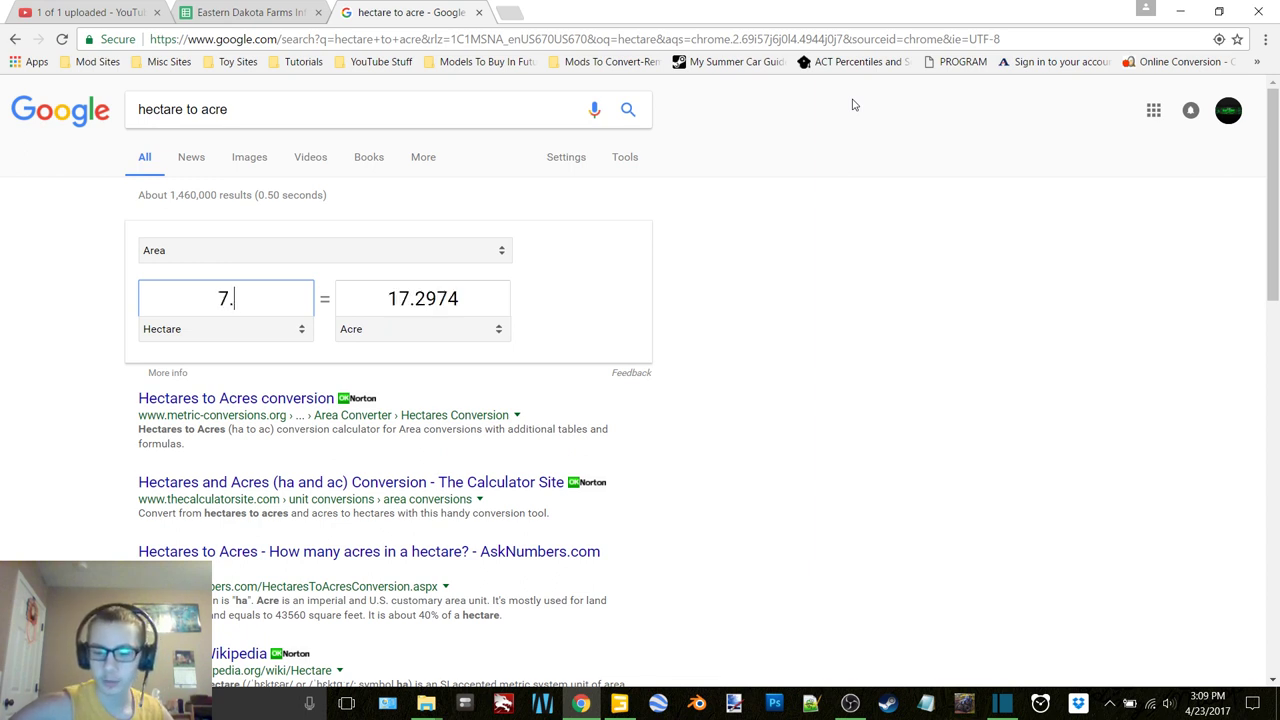
text(35)
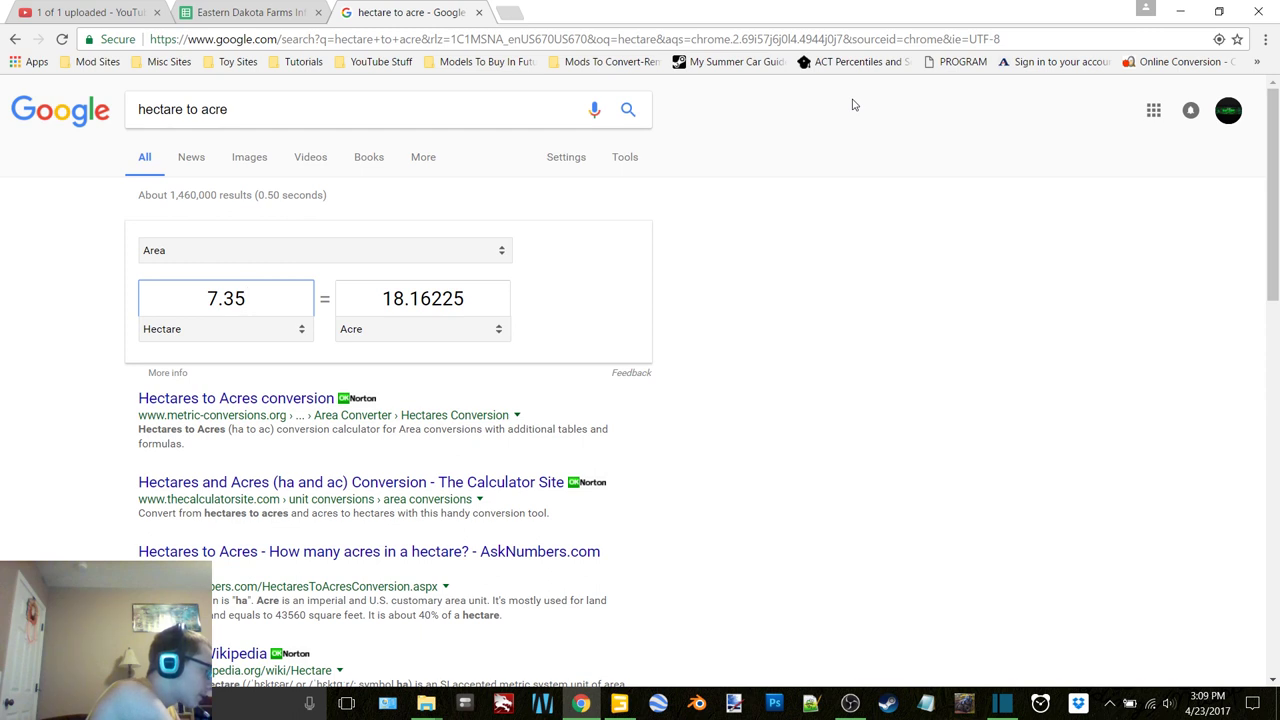
Convert a field size of 6.98 hectares to acres.
key(BackSpace)
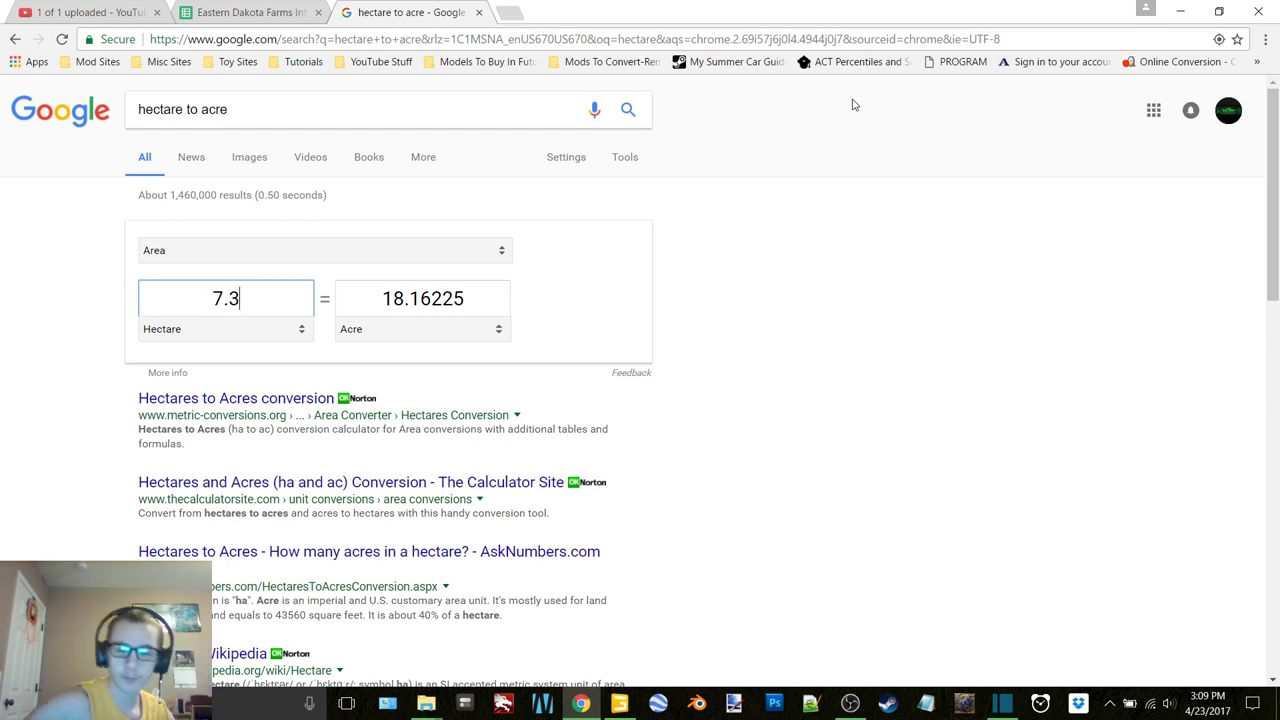
key(BackSpace)
key(BackSpace)
key(BackSpace)
text(6.98)
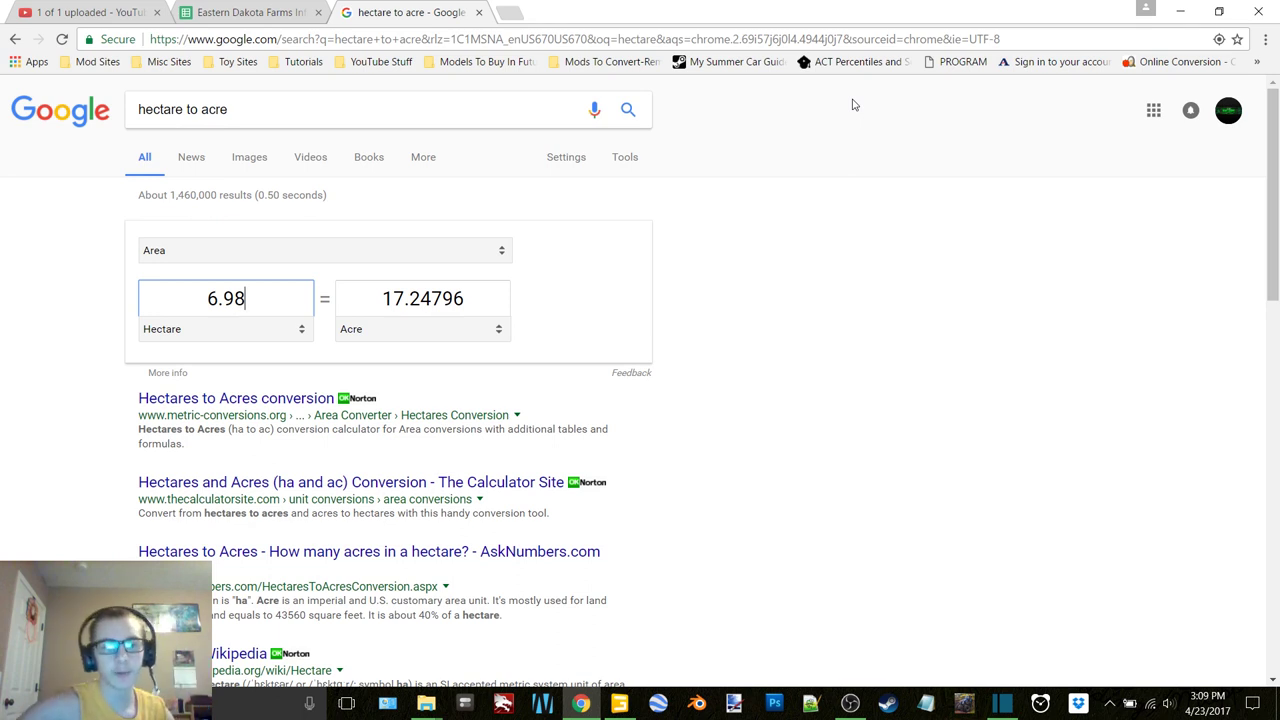
Remove the decimal point from the hectare value to convert 698 hectares to acres.
key(BackSpace)
key(BackSpace)
key(BackSpace)
text(98)
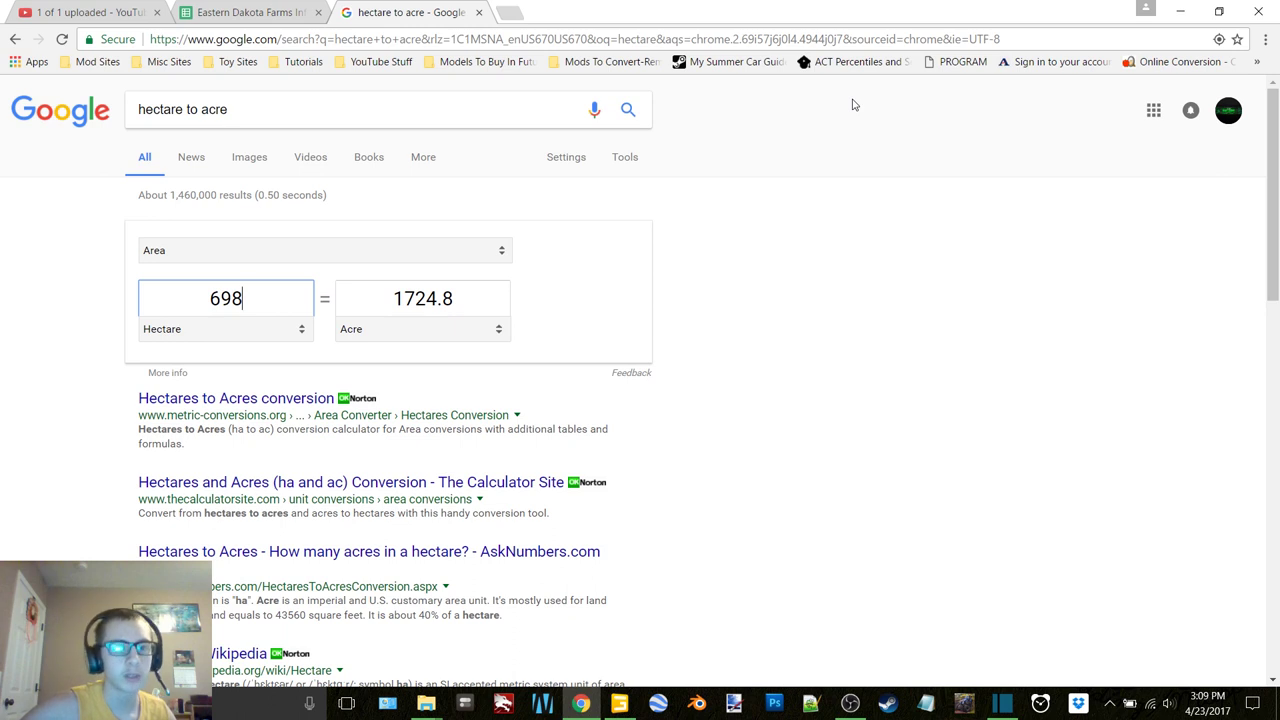
Convert 806 hectares to acres, followed by a separate conversion of 299 hectares.
key(BackSpace)
key(BackSpace)
key(BackSpace)
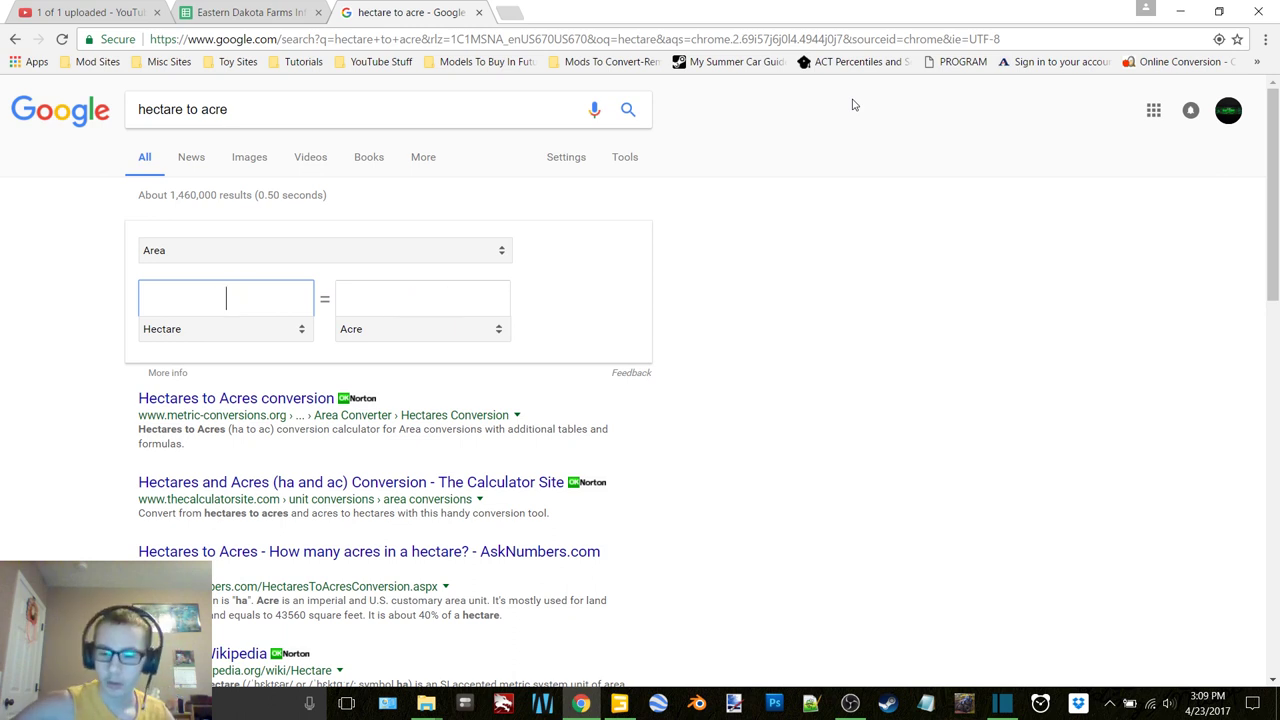
text(806)
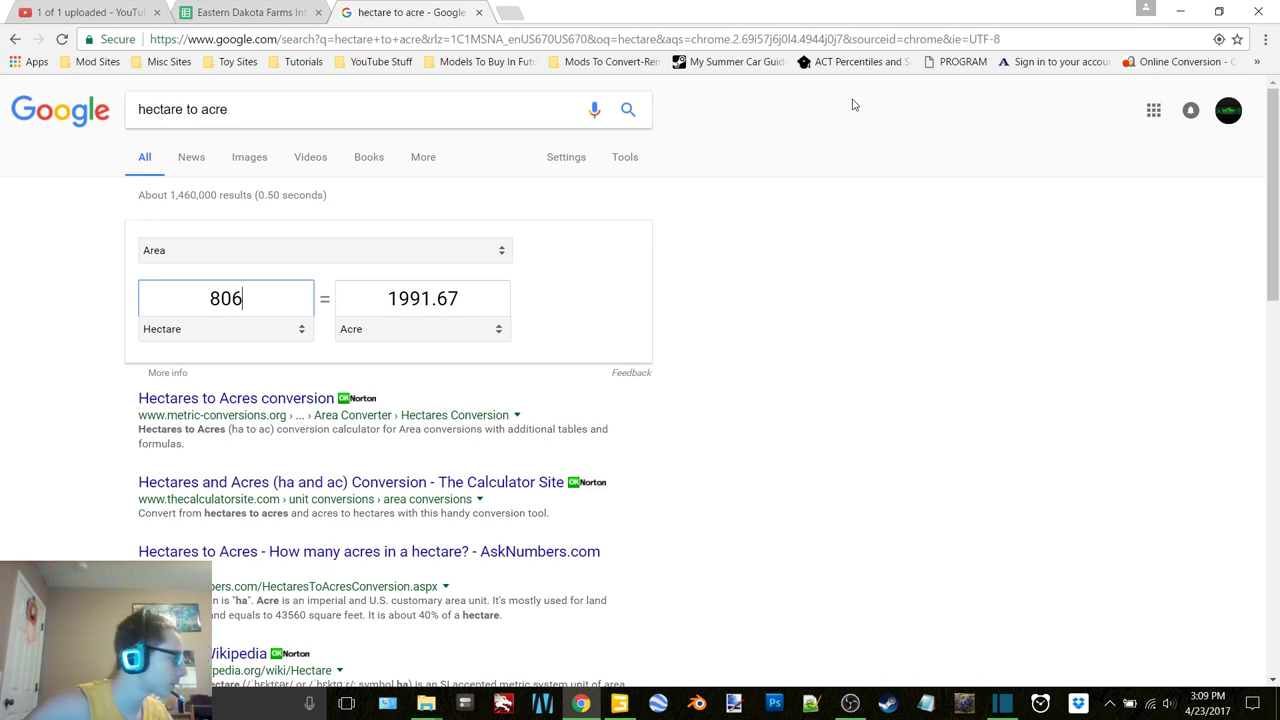
key(BackSpace)
key(BackSpace)
key(BackSpace)
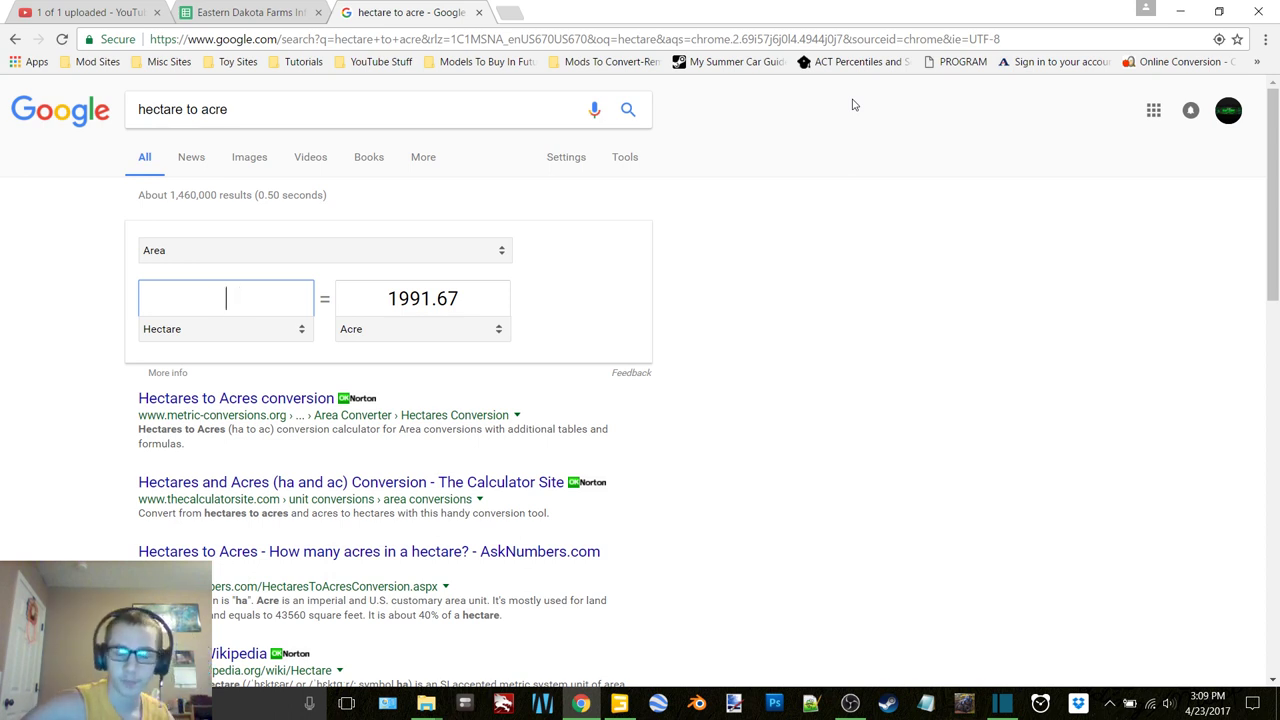
text(299)
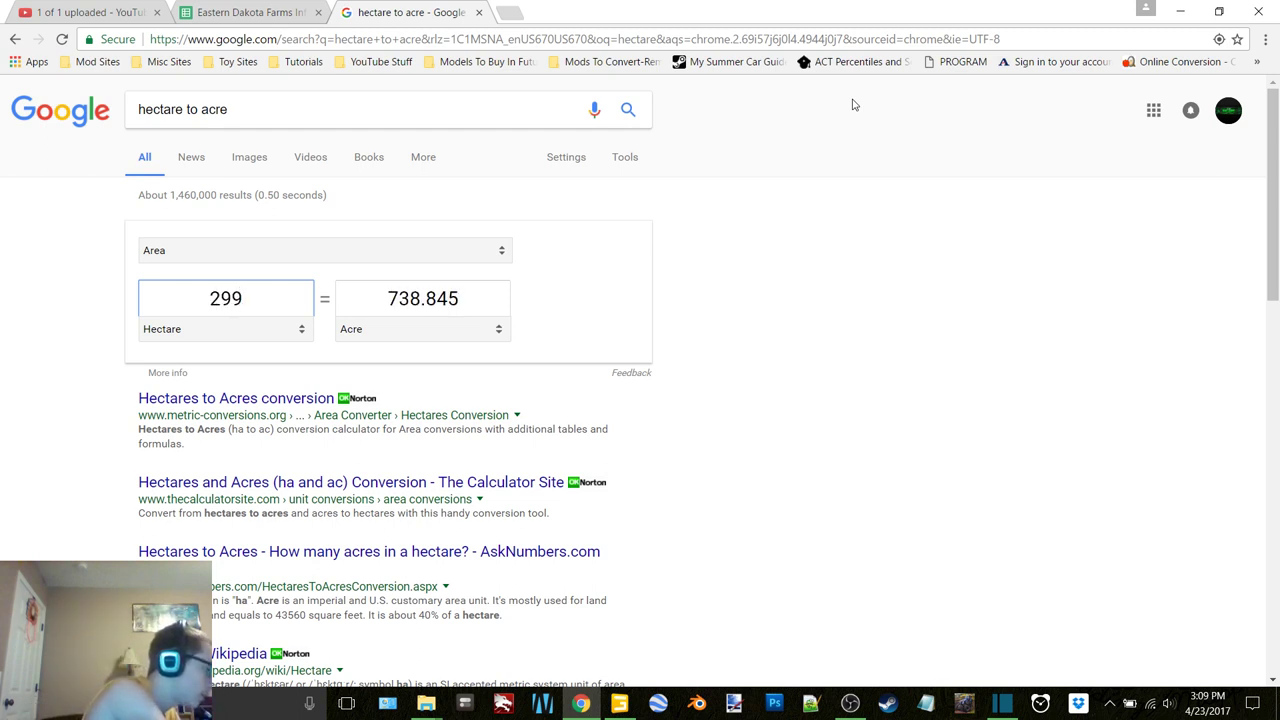
Convert 368 hectares to acres, followed by a separate conversion of 268 hectares.
key(BackSpace)
key(BackSpace)
key(BackSpace)
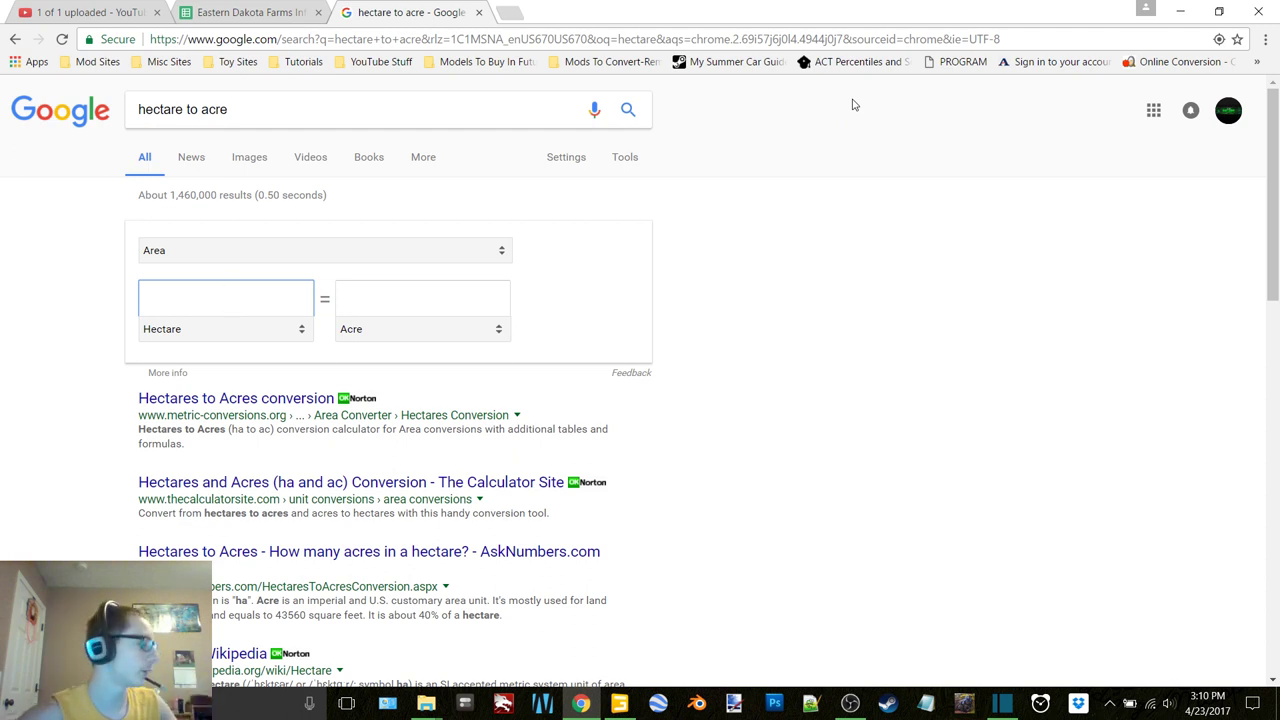
text(368)
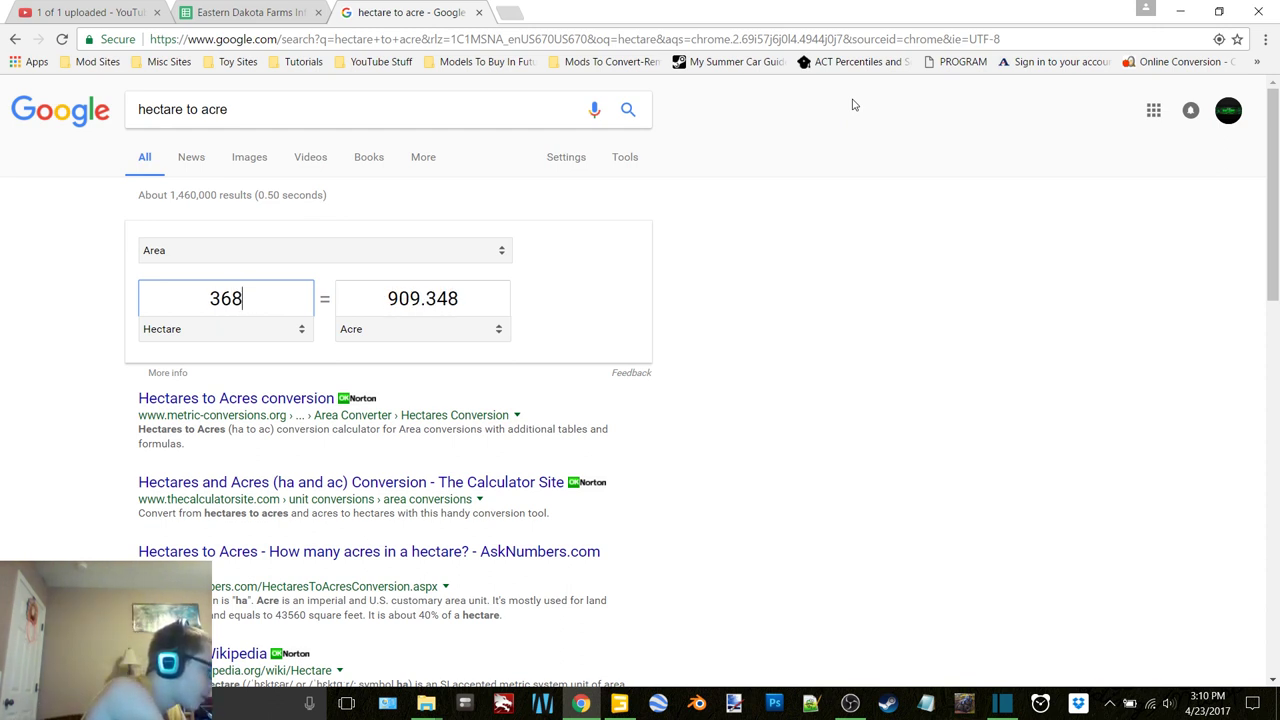
key(BackSpace)
key(BackSpace)
key(BackSpace)
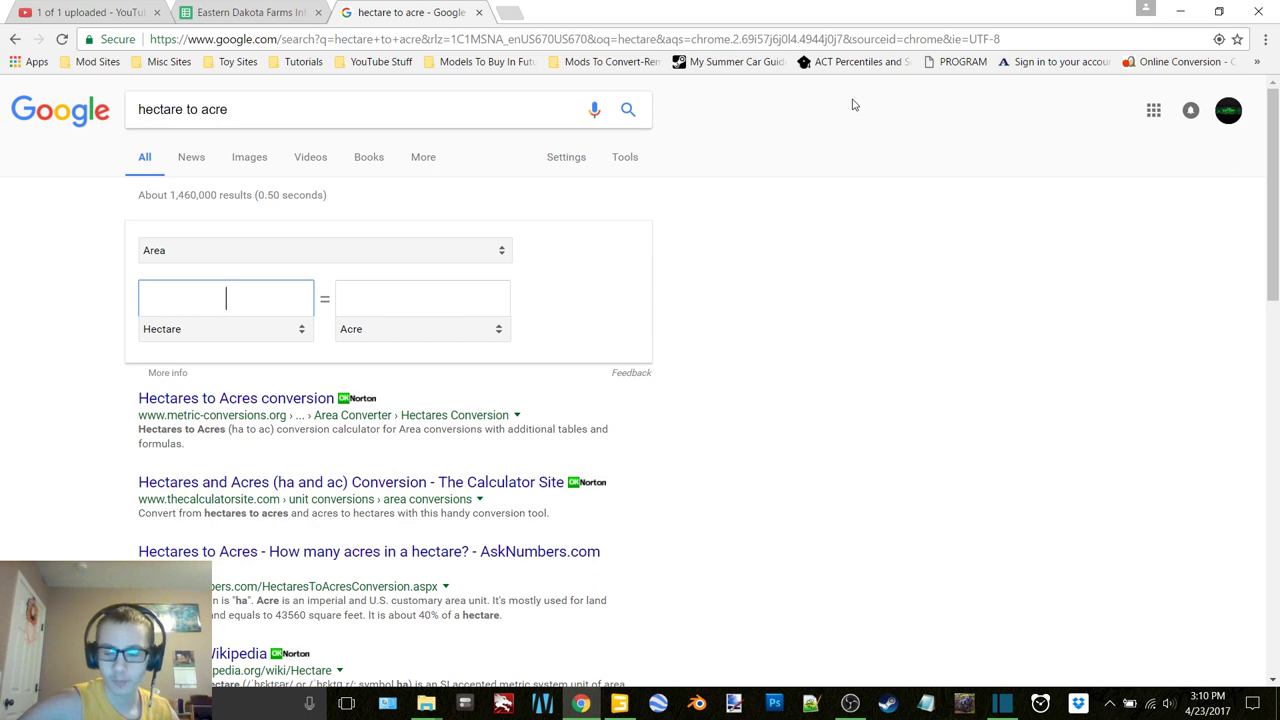
text(268)
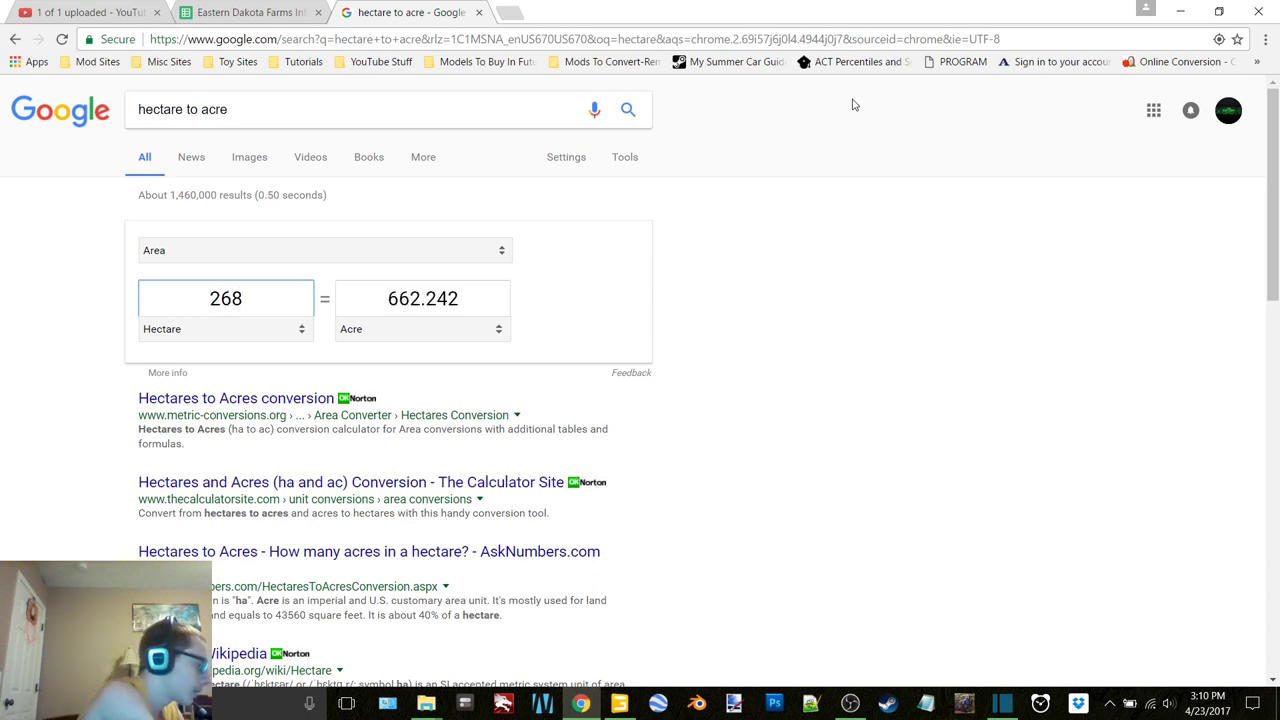
Convert 242 hectares to acres, followed by a separate conversion of 214 hectares.
key(BackSpace)
key(BackSpace)
key(BackSpace)
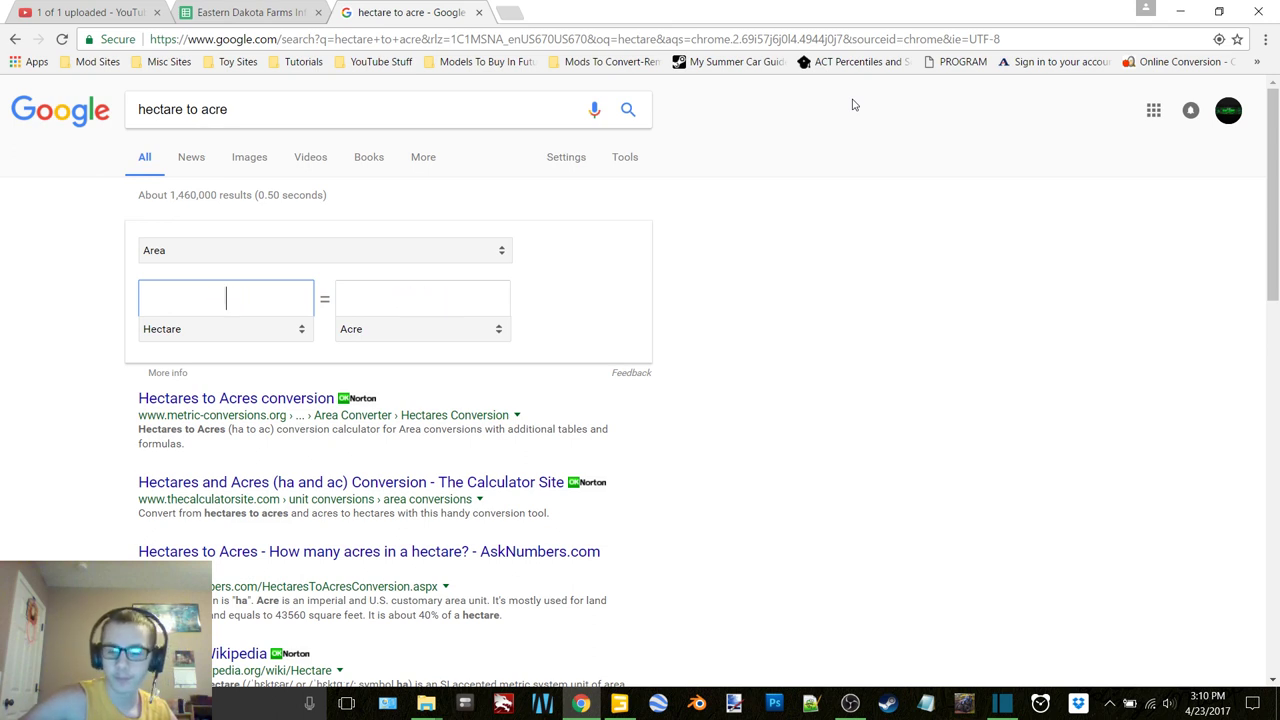
text(242)
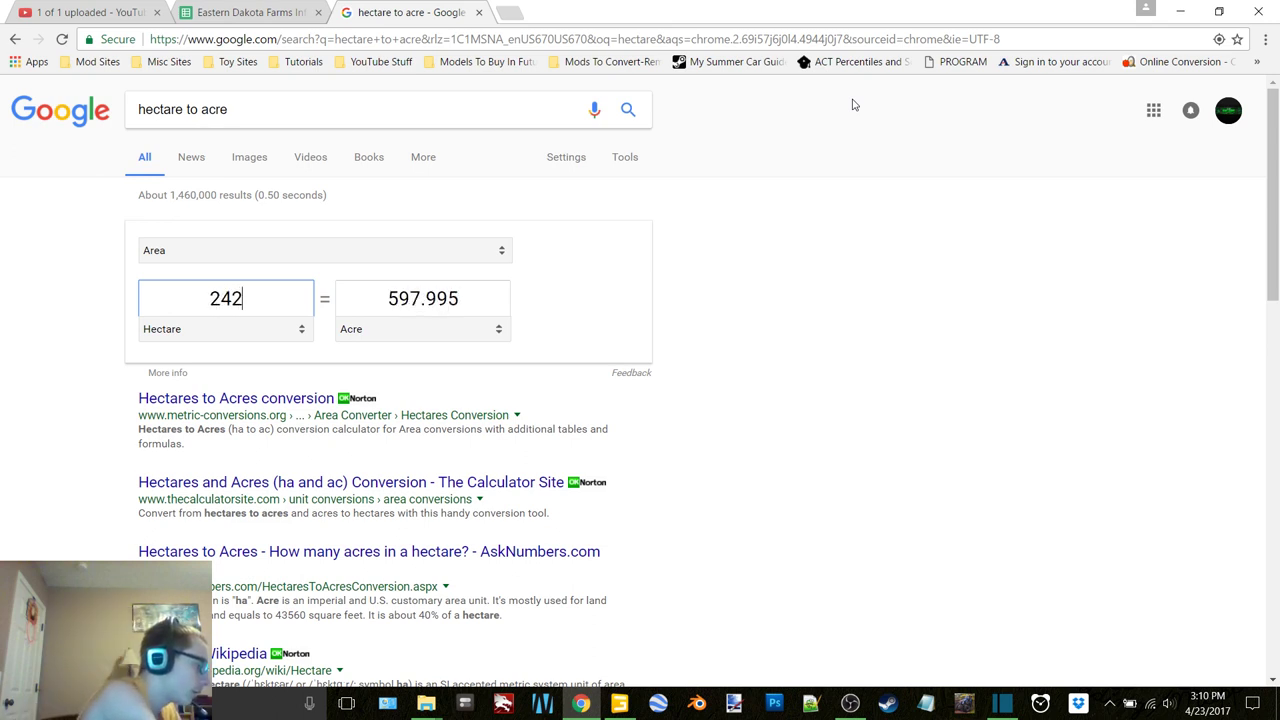
key(BackSpace)
key(BackSpace)
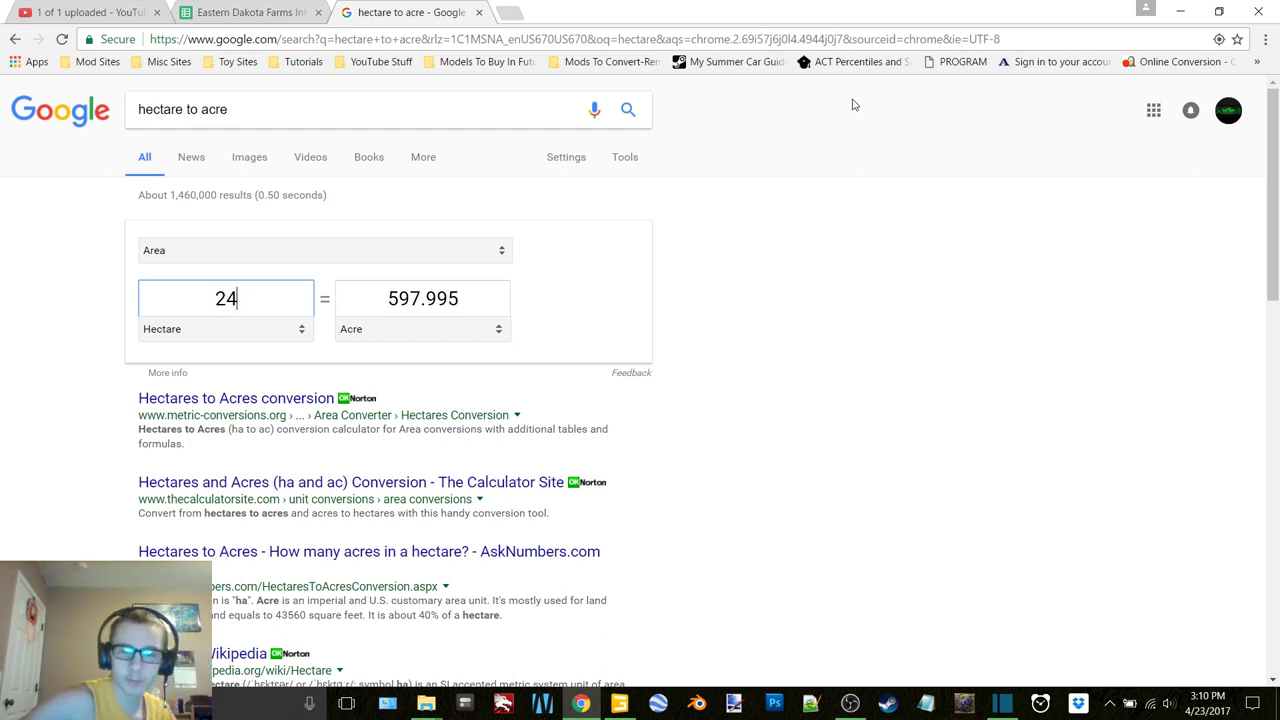
text(14)
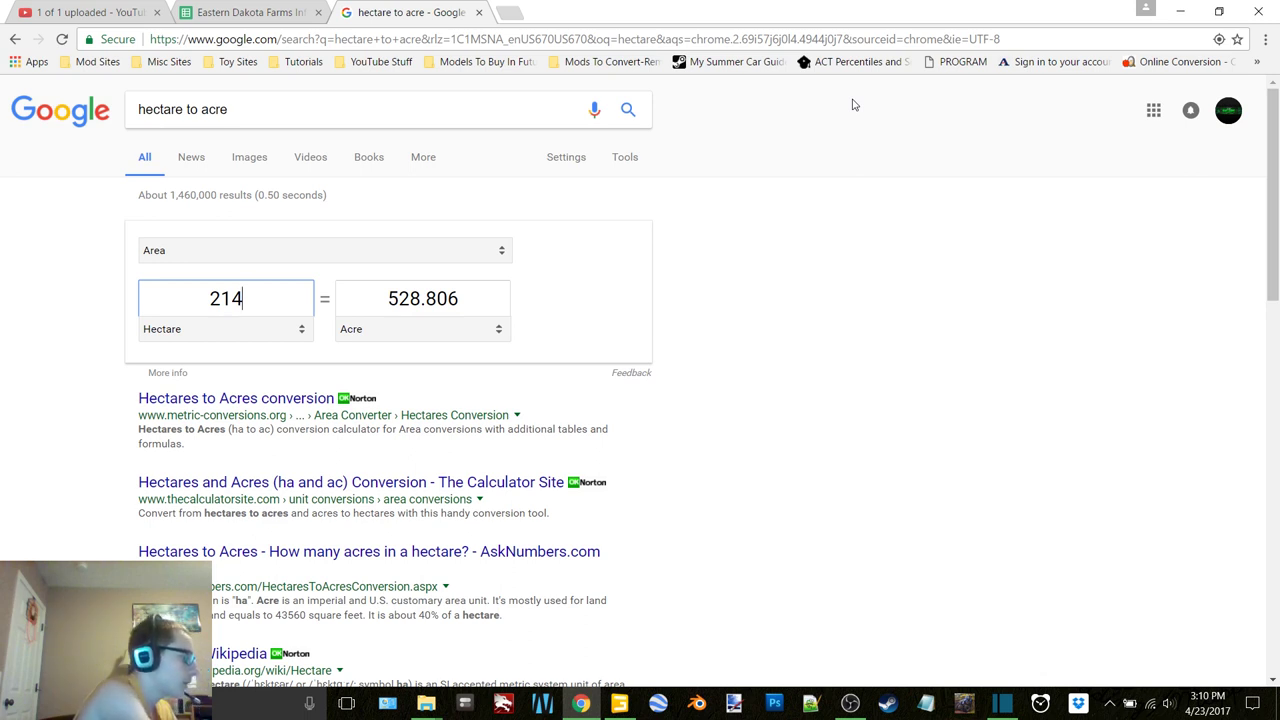
Convert 191 hectares to acres, followed by a separate conversion of 156 hectares.
key(BackSpace)
key(BackSpace)
key(BackSpace)
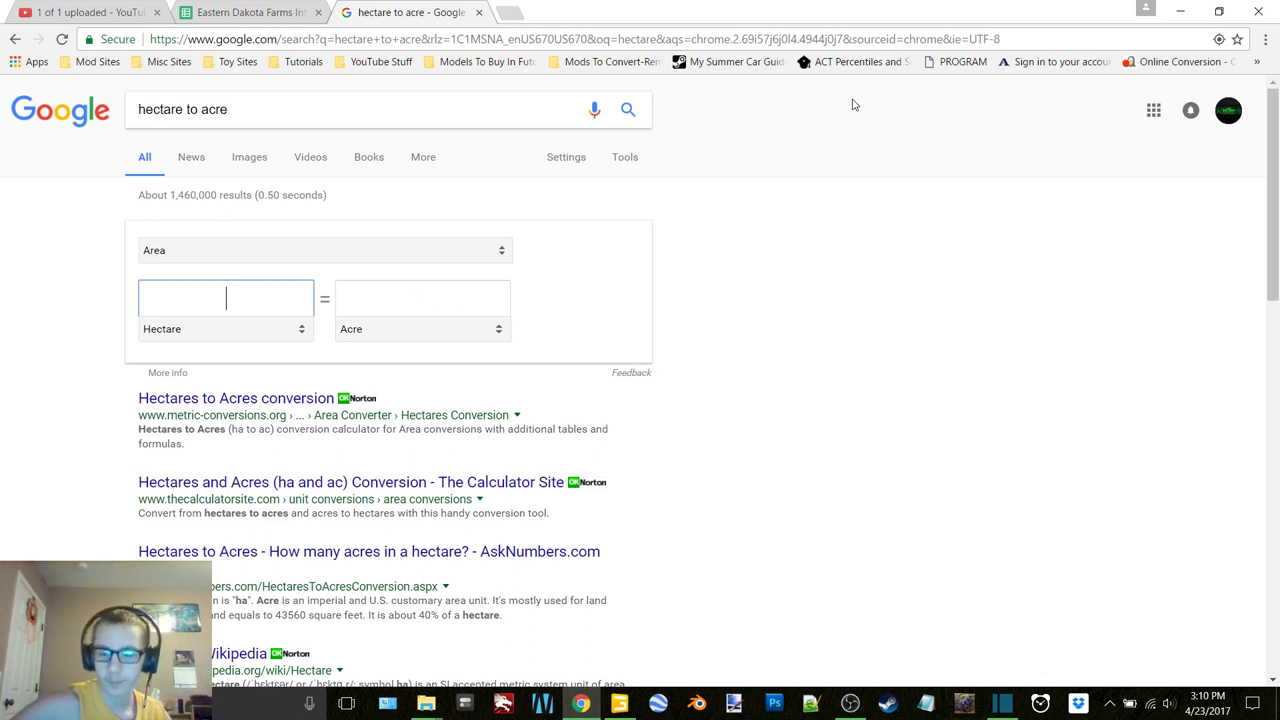
text(191)
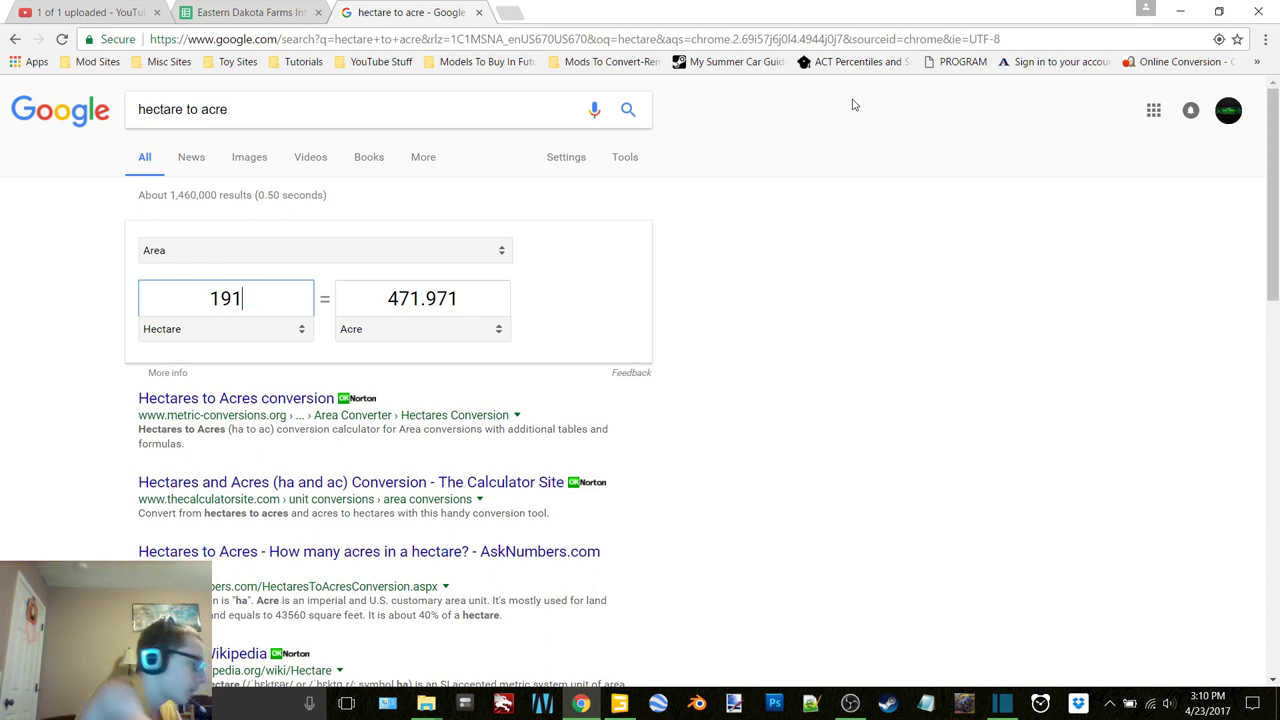
key(BackSpace)
key(BackSpace)
key(BackSpace)
text(15)
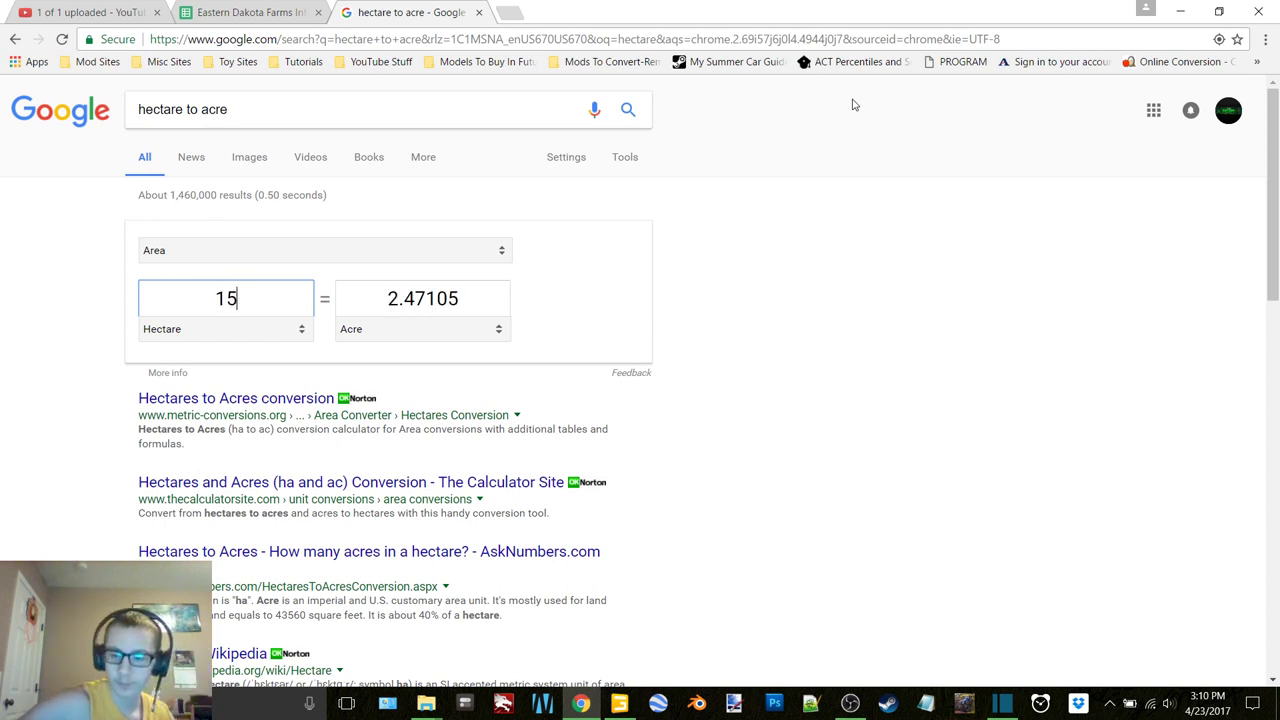
text(6)
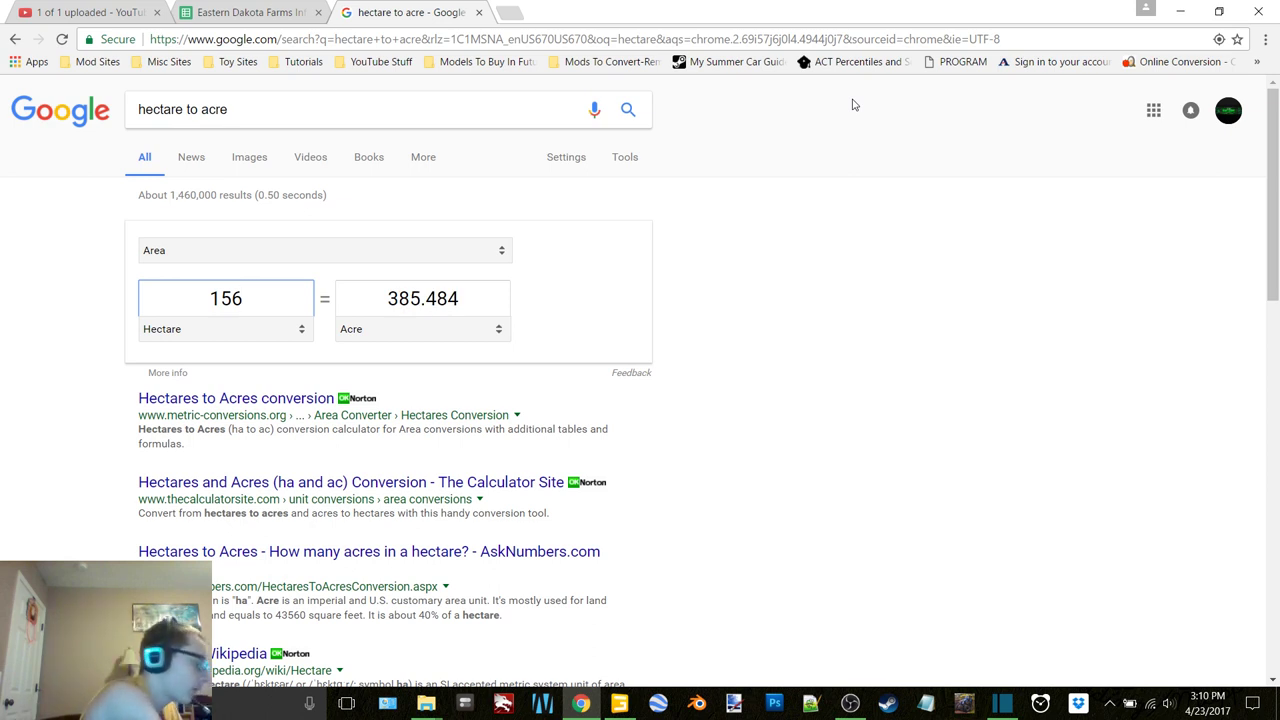
Convert 178 hectares to acres, followed by a separate conversion of 196 hectares.
key(BackSpace)
key(BackSpace)
key(BackSpace)
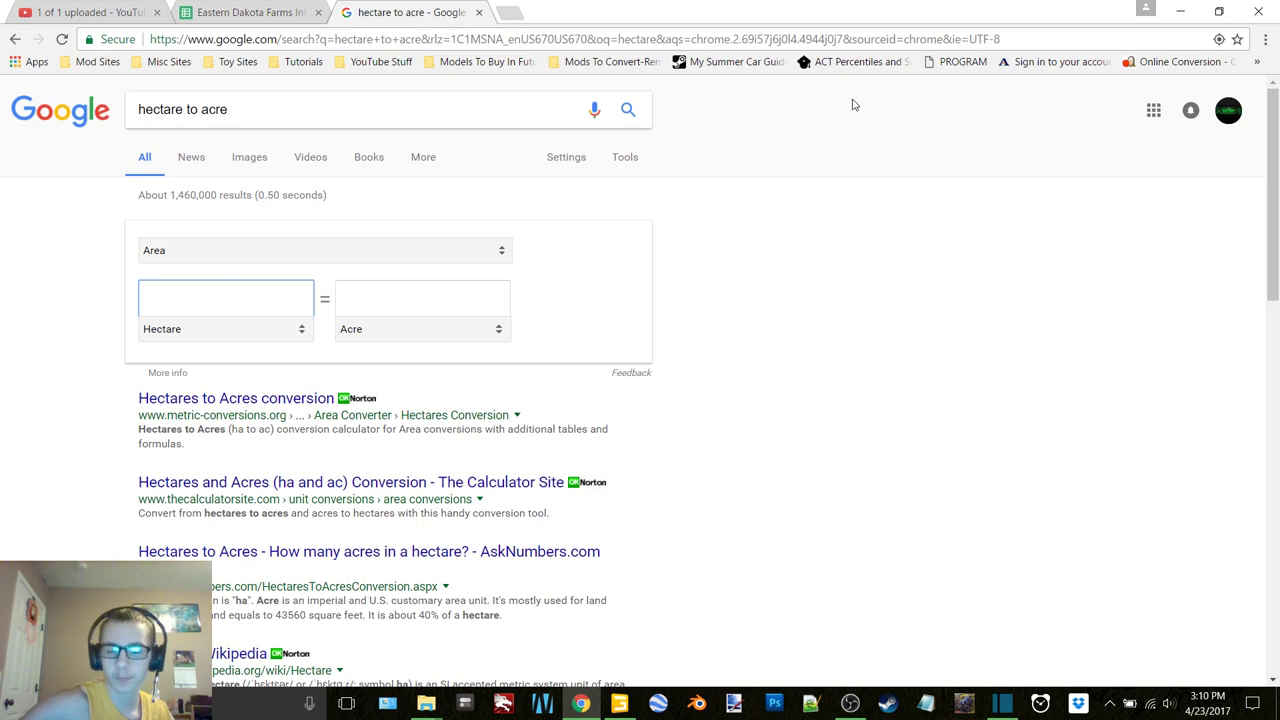
text(178)
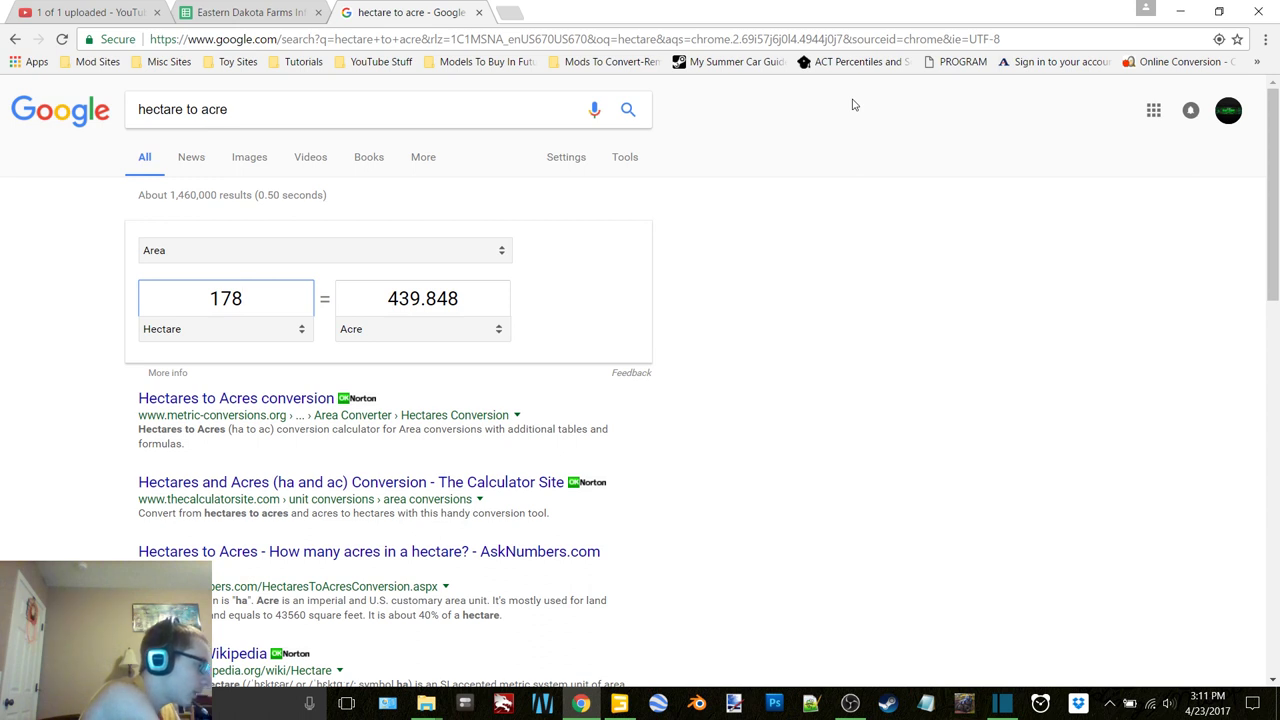
key(BackSpace)
key(BackSpace)
text(9)
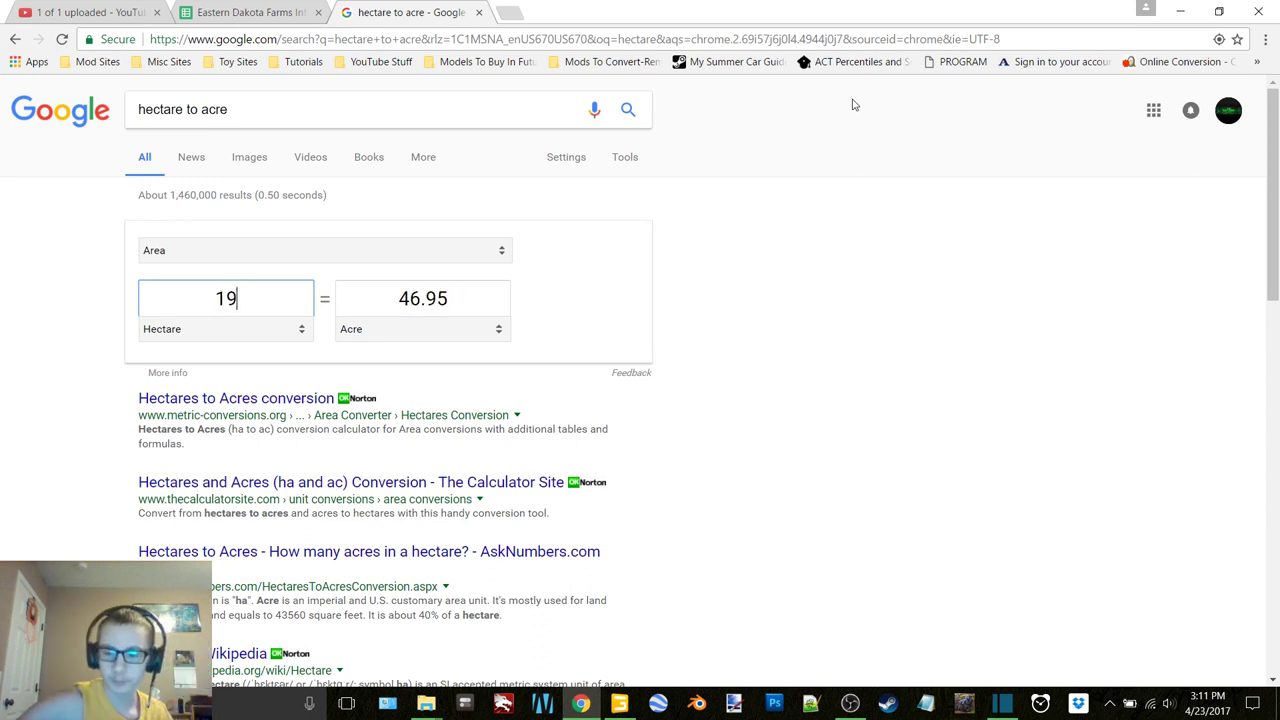
text(6)
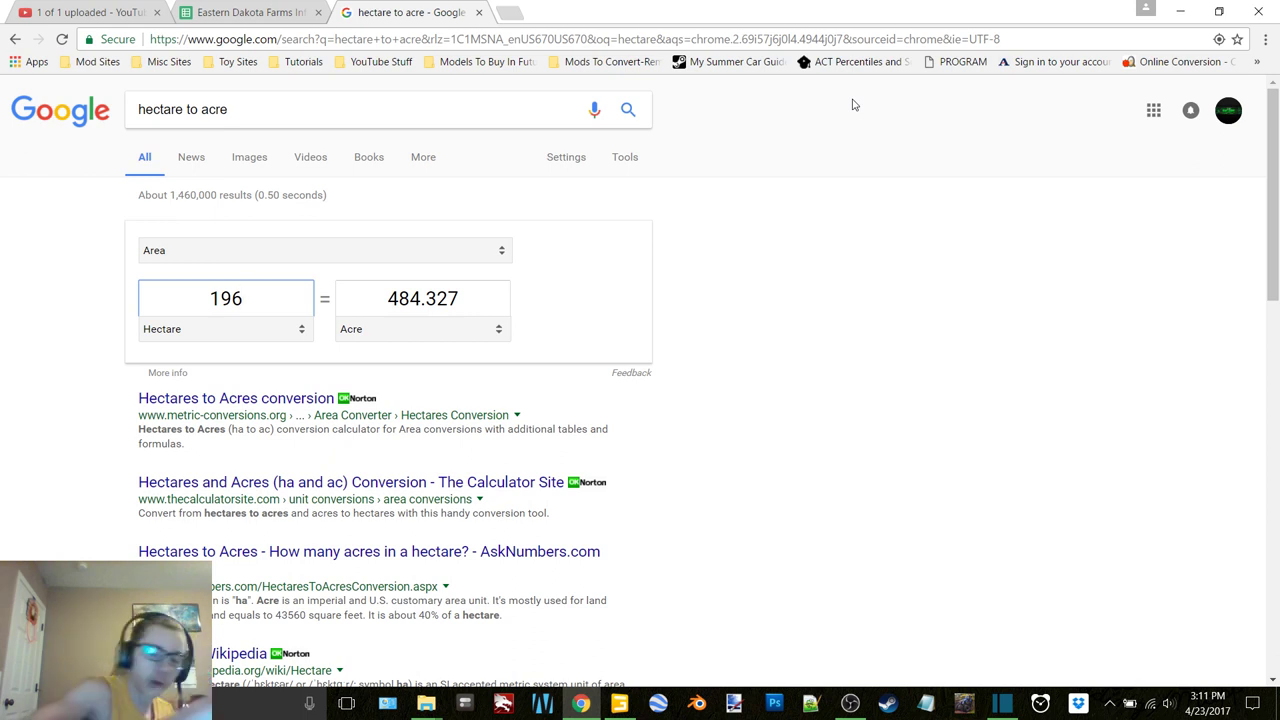
Convert 2.7 hectares to acres in the unit converter.
key(BackSpace)
key(BackSpace)
key(BackSpace)
text(27)
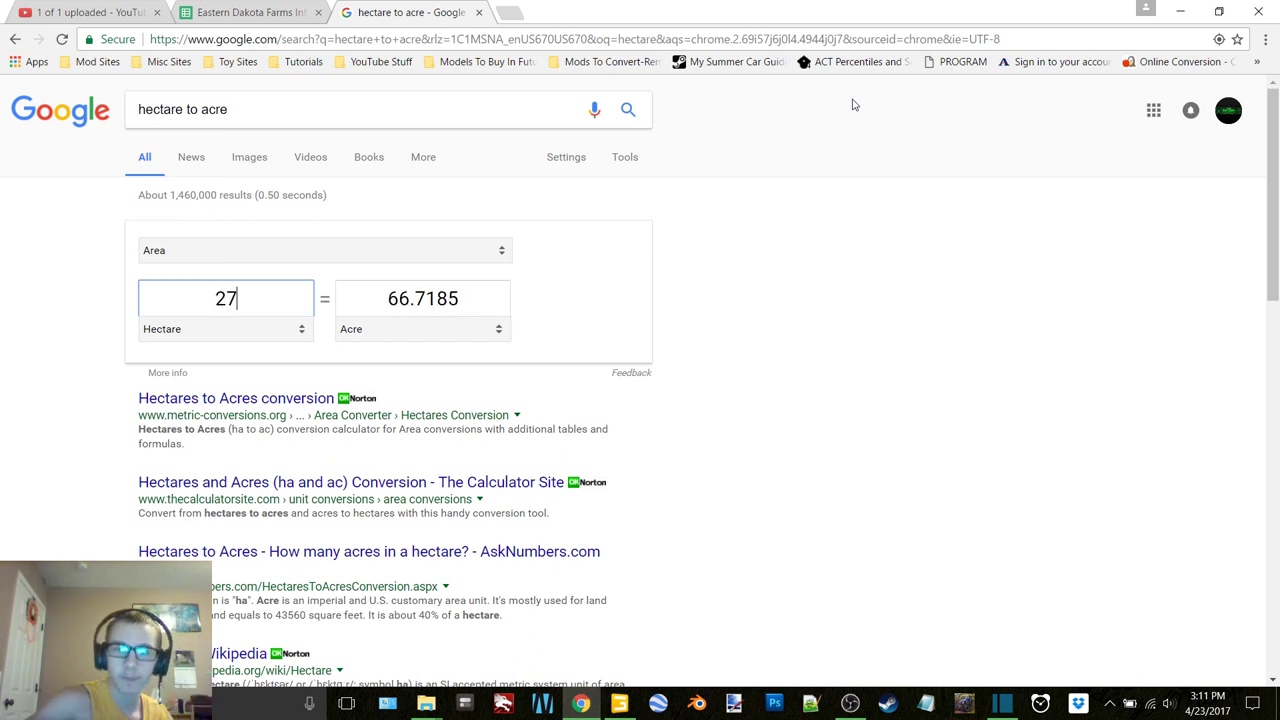
key(BackSpace)
key(BackSpace)
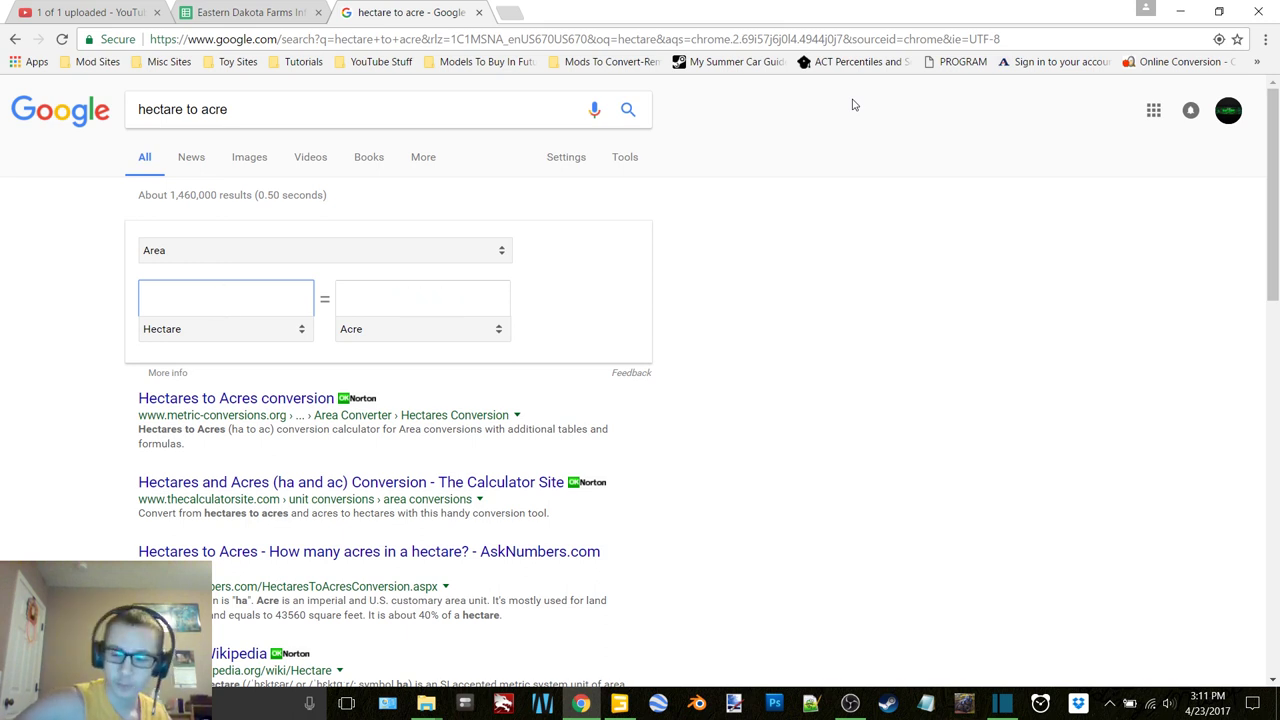
text(2.7)
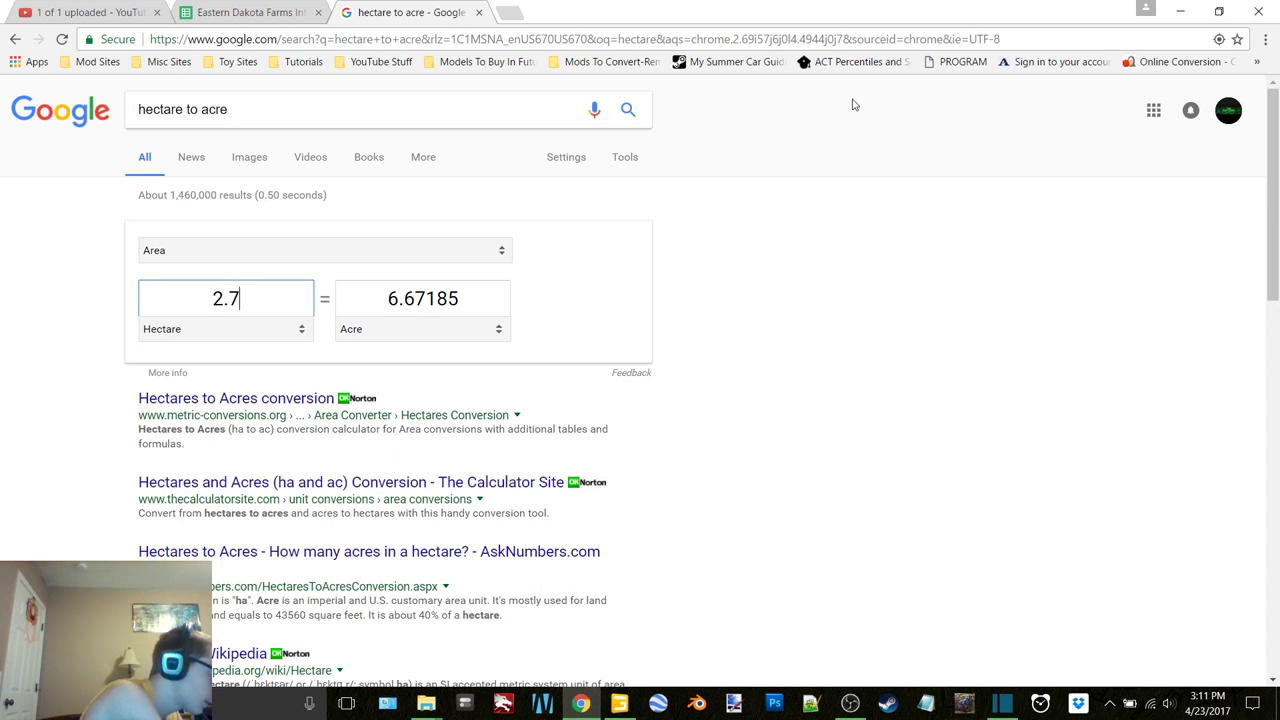
Replace the hectare value with 5.55 to convert it to acres.
key(BackSpace)
key(BackSpace)
key(BackSpace)
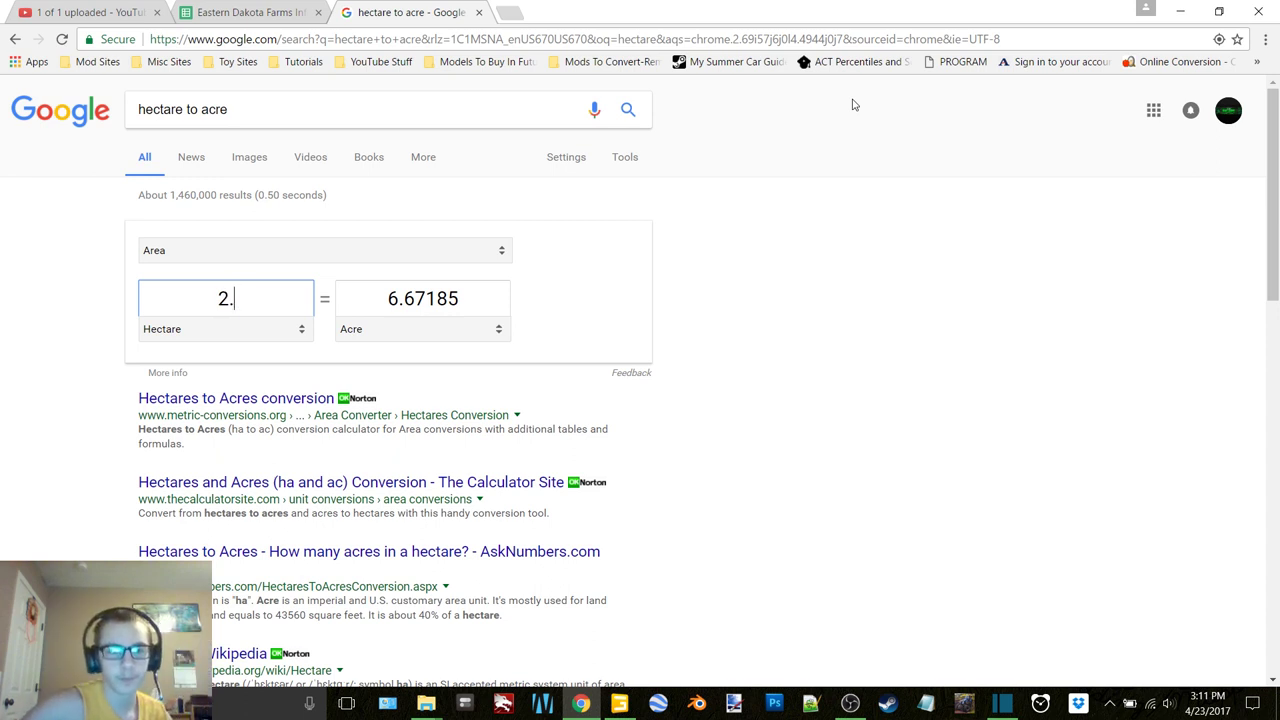
text(5)
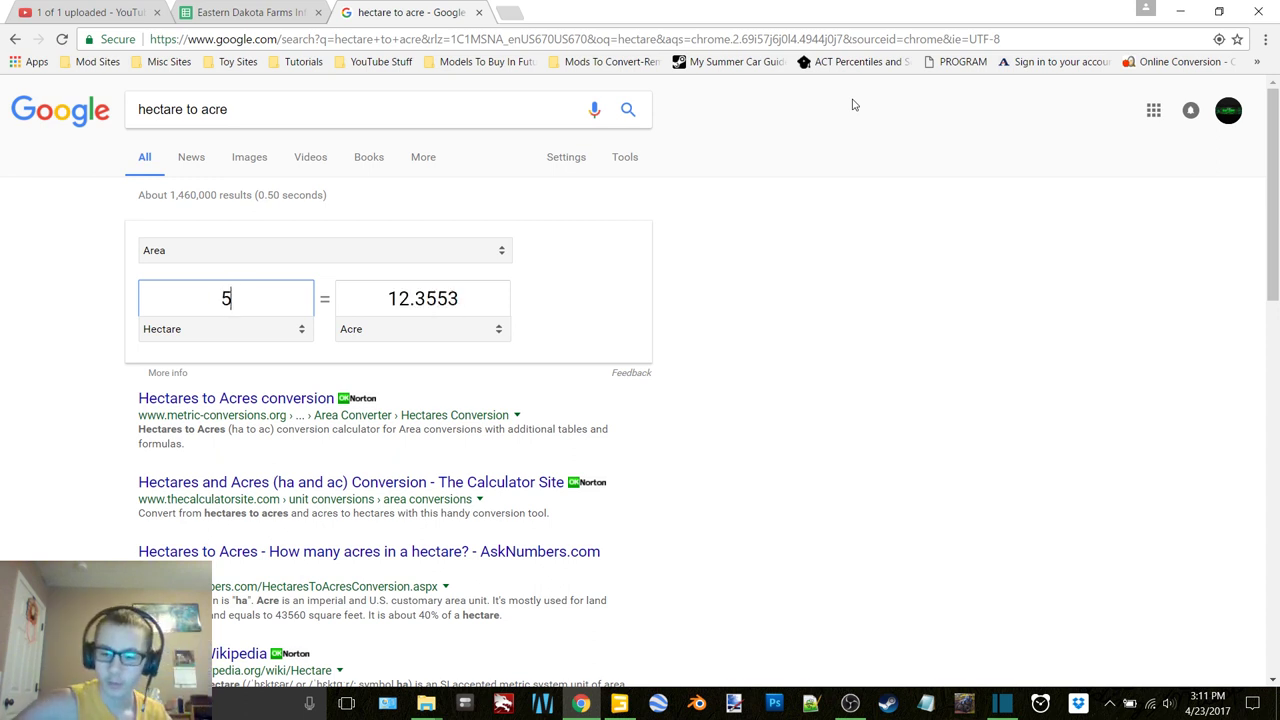
text(.55)
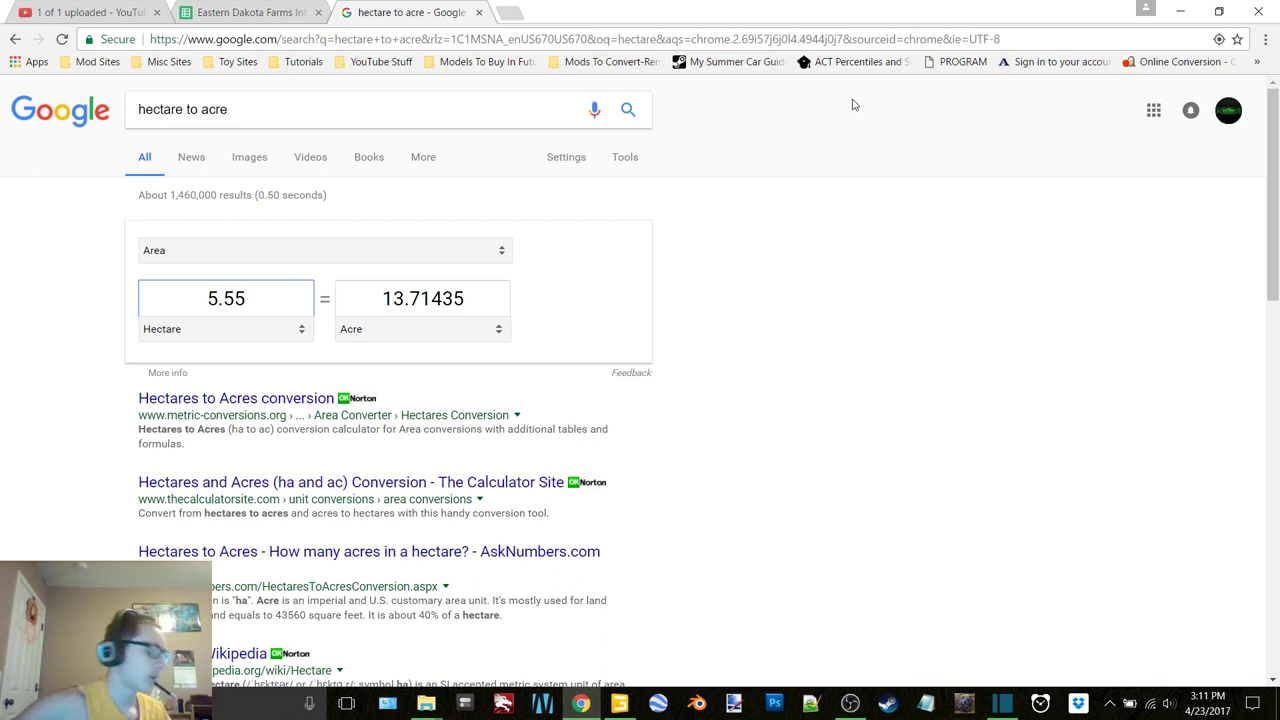
Convert a field size of 1.78 hectares to acres.
key(BackSpace)
key(BackSpace)
key(BackSpace)
key(BackSpace)
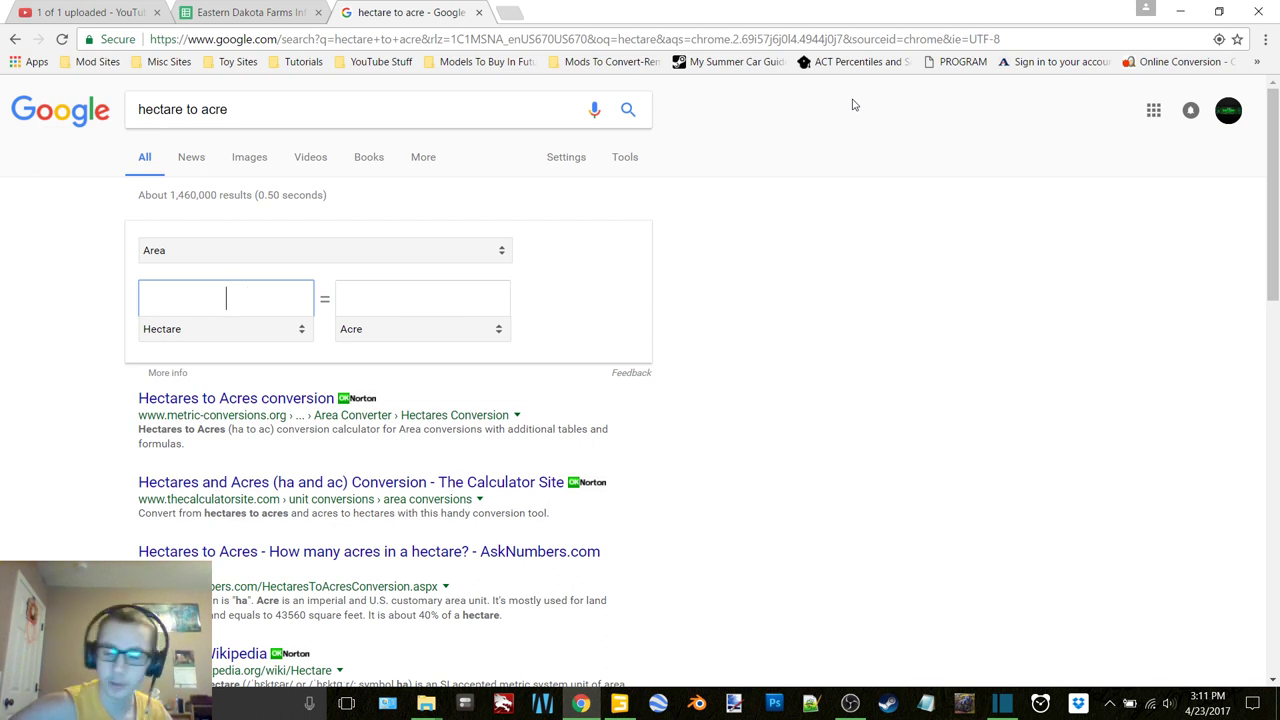
text(1.78)
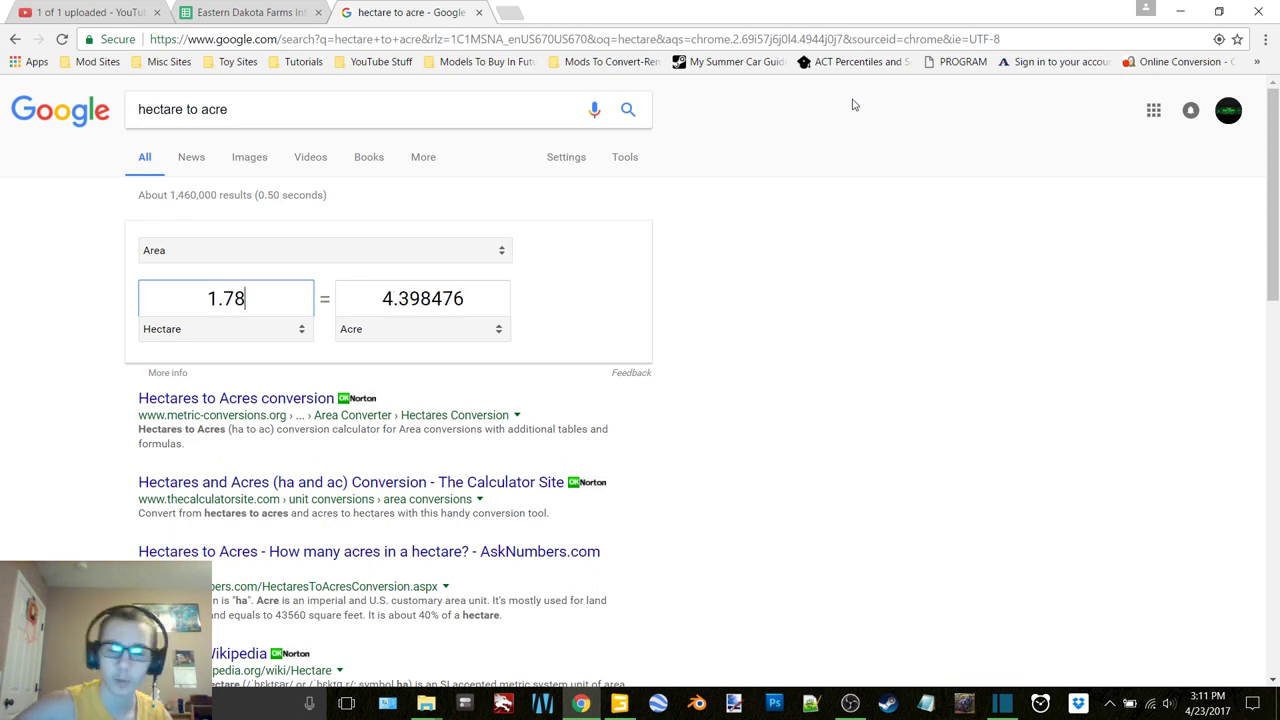
Convert a field size of 2.84 hectares to acres.
key(BackSpace)
key(BackSpace)
key(BackSpace)
key(BackSpace)
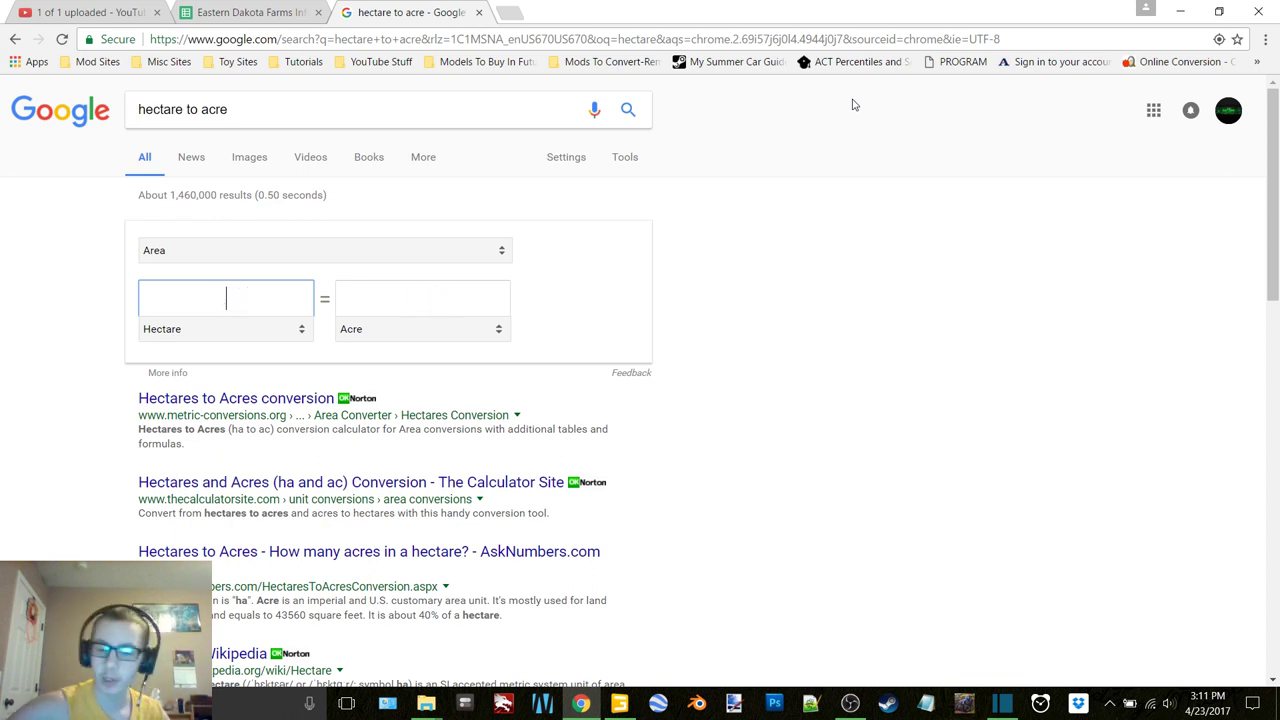
text(2.84)
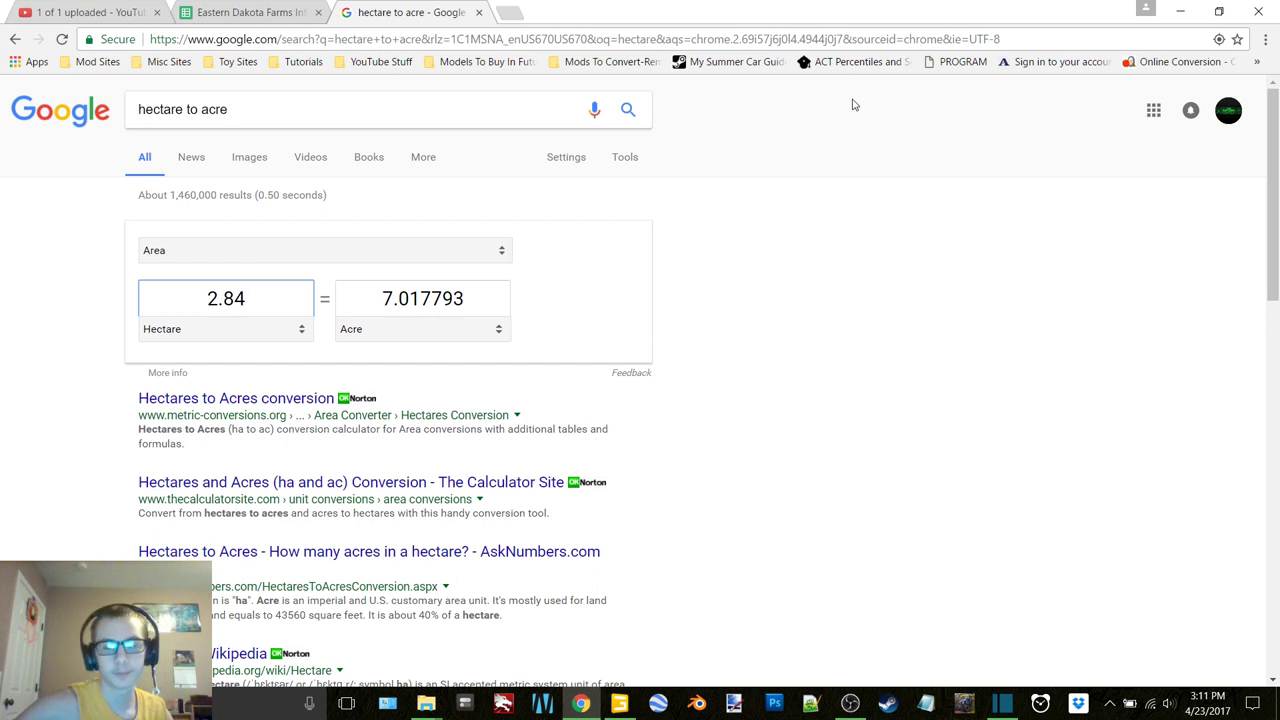
Convert a field size of 2.07 hectares to acres.
key(BackSpace)
key(BackSpace)
key(BackSpace)
key(BackSpace)
text(2)
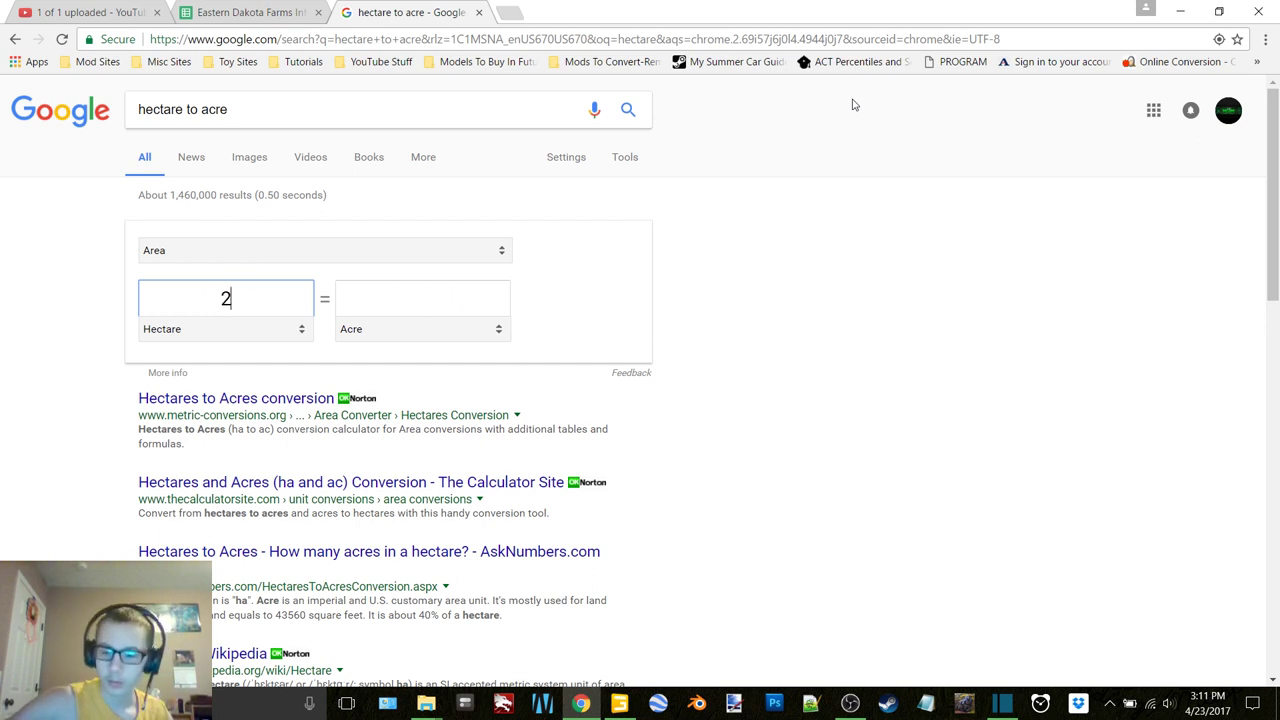
text(.07)
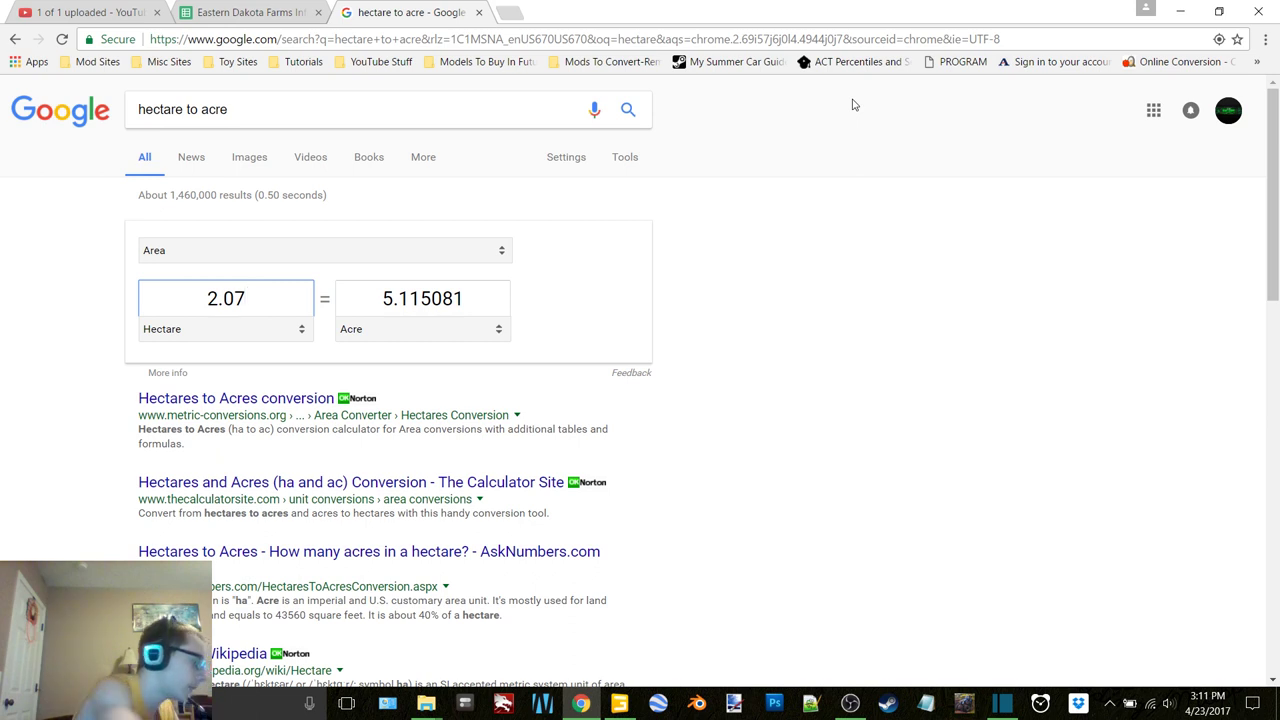
Convert 1.87 hectares to acres and clear the hectare value from the converter.
key(BackSpace)
key(BackSpace)
key(BackSpace)
text(1.87)
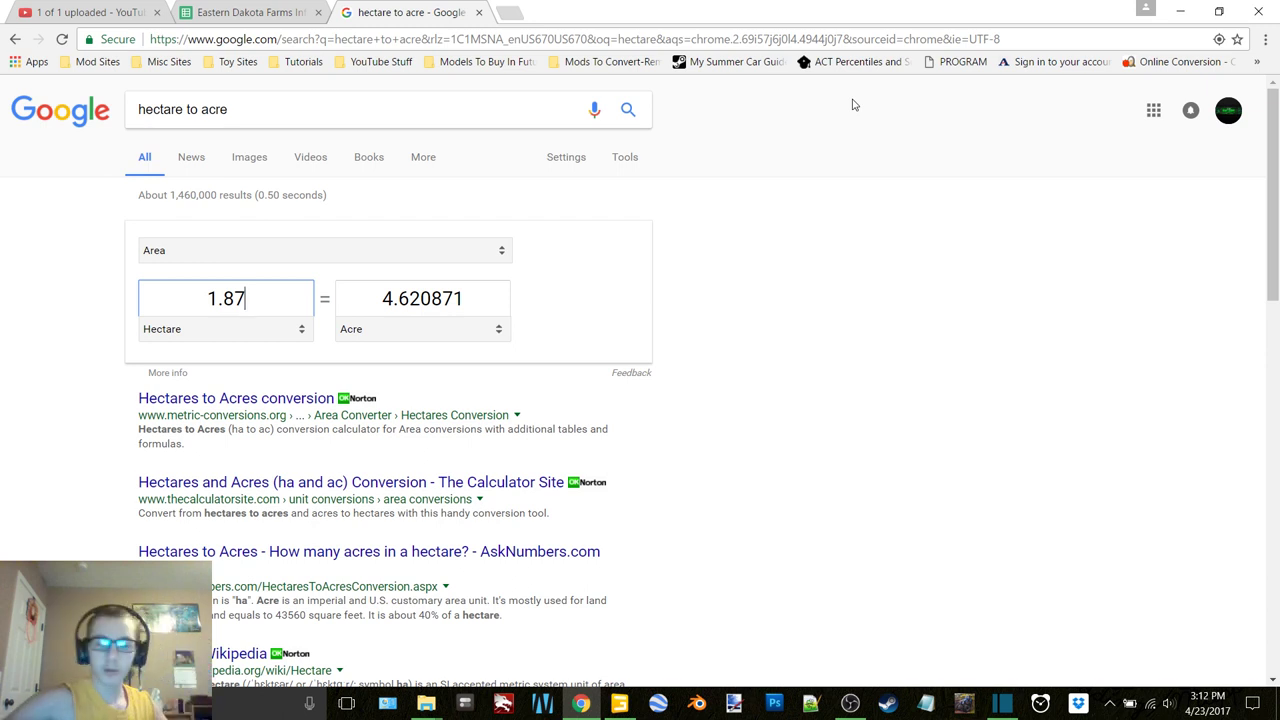
key(BackSpace)
key(BackSpace)
key(BackSpace)
key(BackSpace)
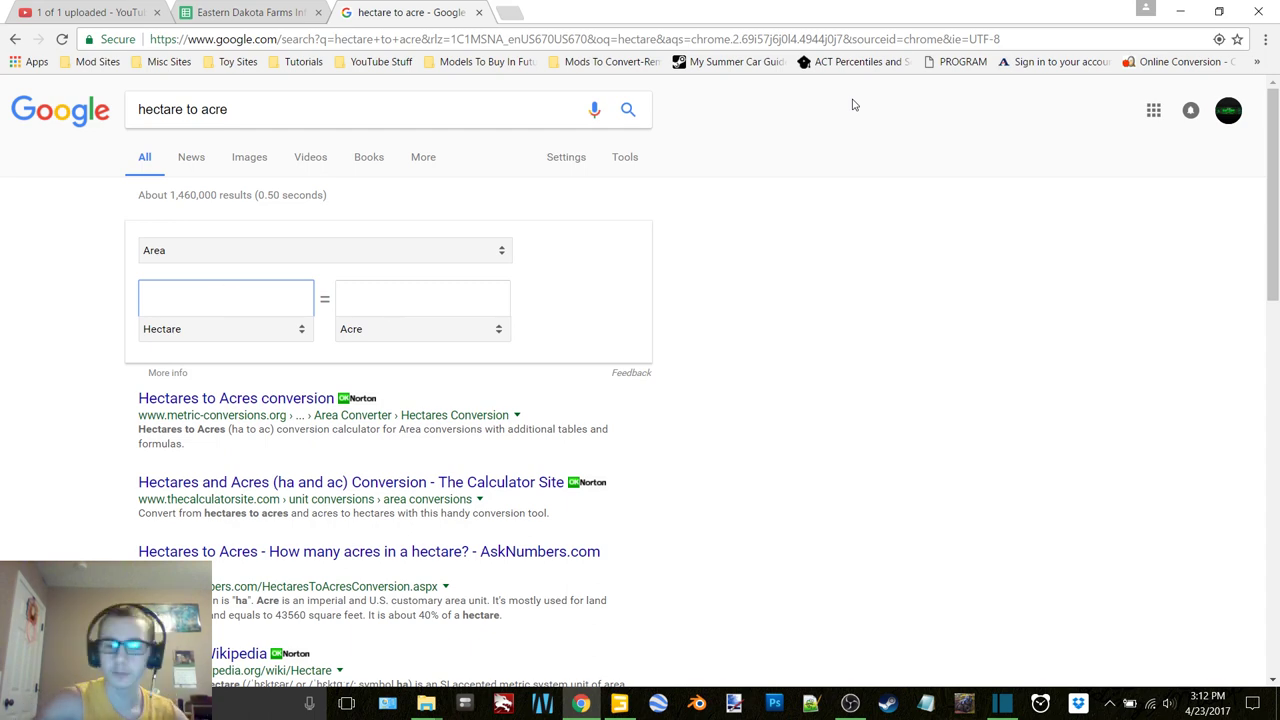
Switch to Shotcut and close it without saving the modified project.
click(1003, 703)
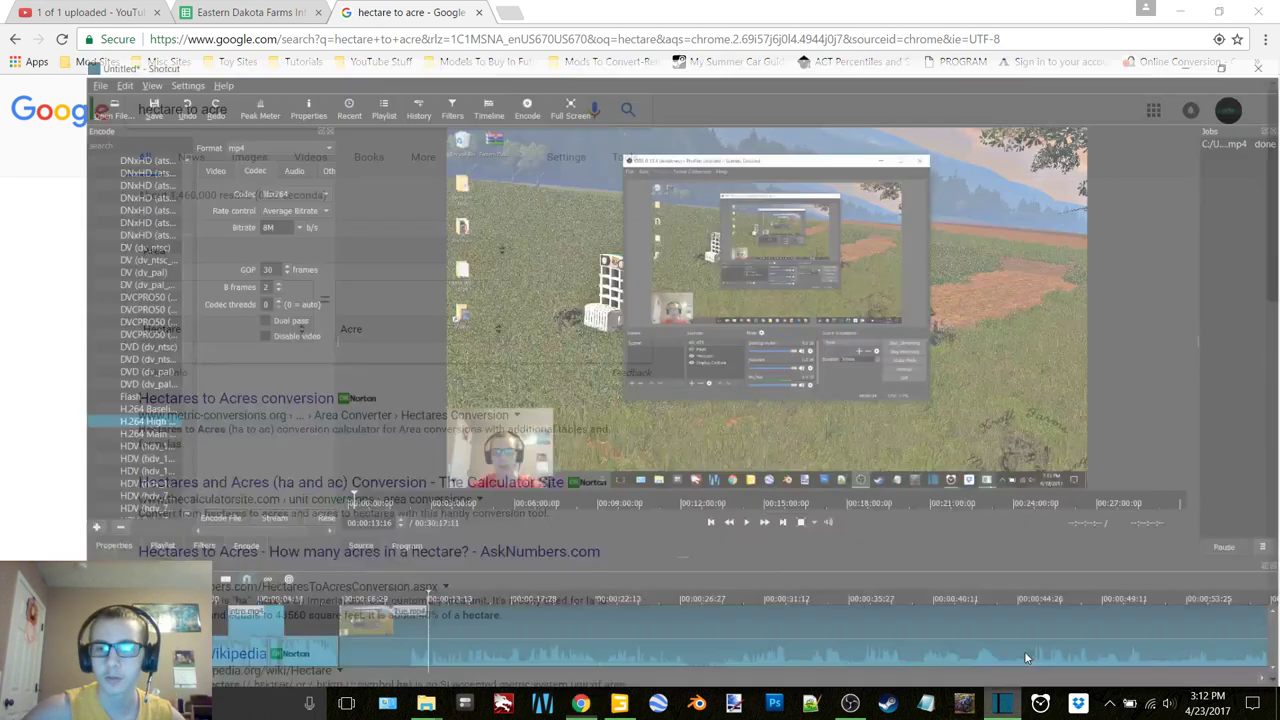
click(1258, 9)
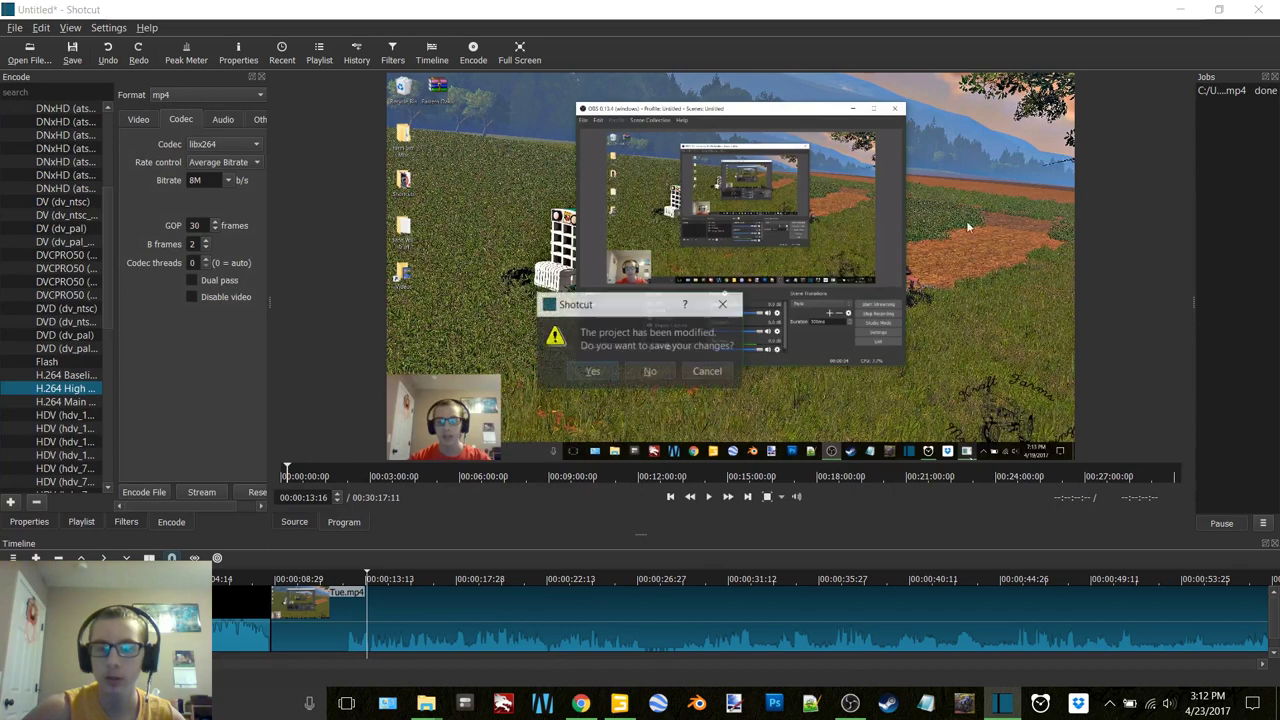
click(660, 372)
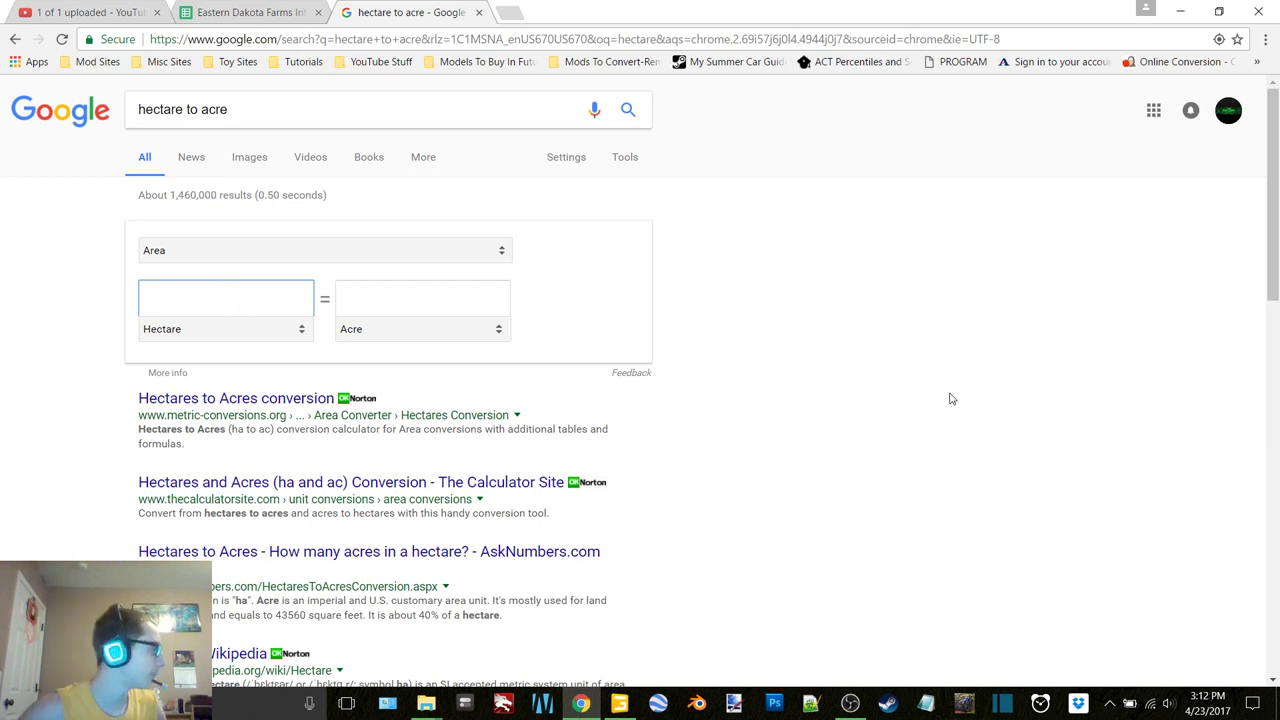
Convert 1.65 hectares to acres in the unit converter, followed by a separate conversion of 3.26 hectares.
text(1.65)
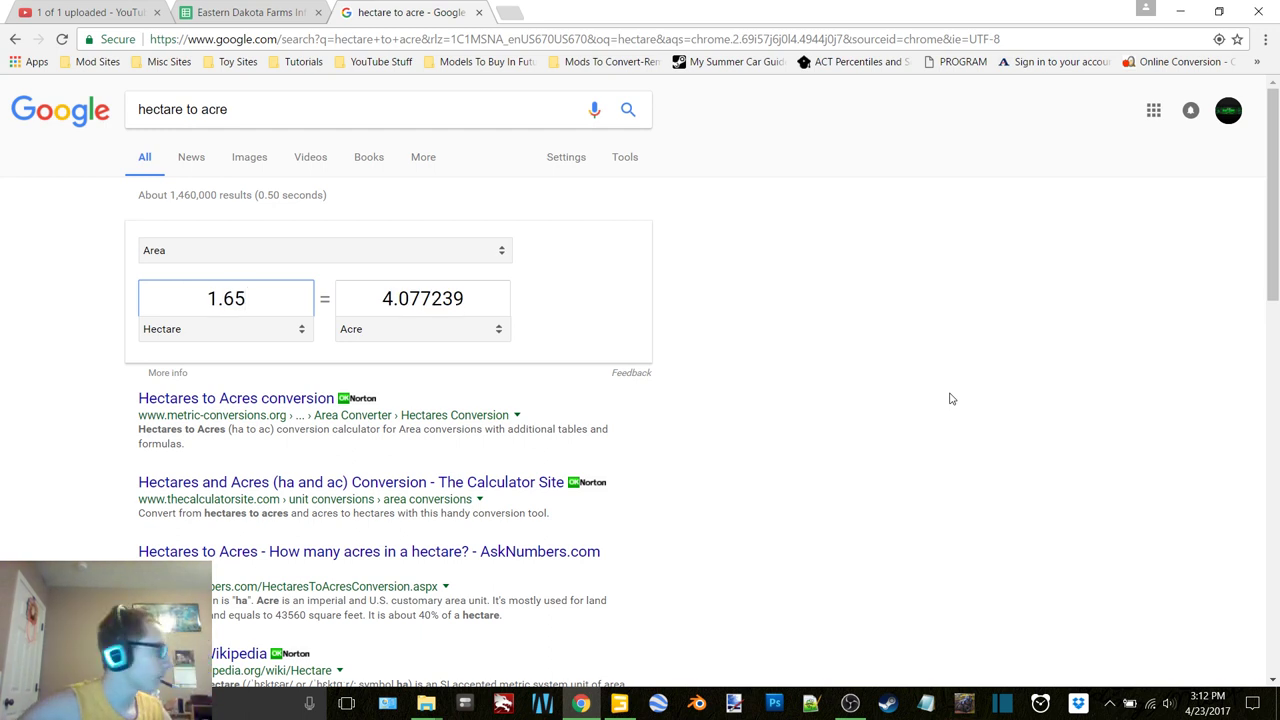
key(BackSpace)
key(BackSpace)
key(BackSpace)
key(BackSpace)
text(3.26)
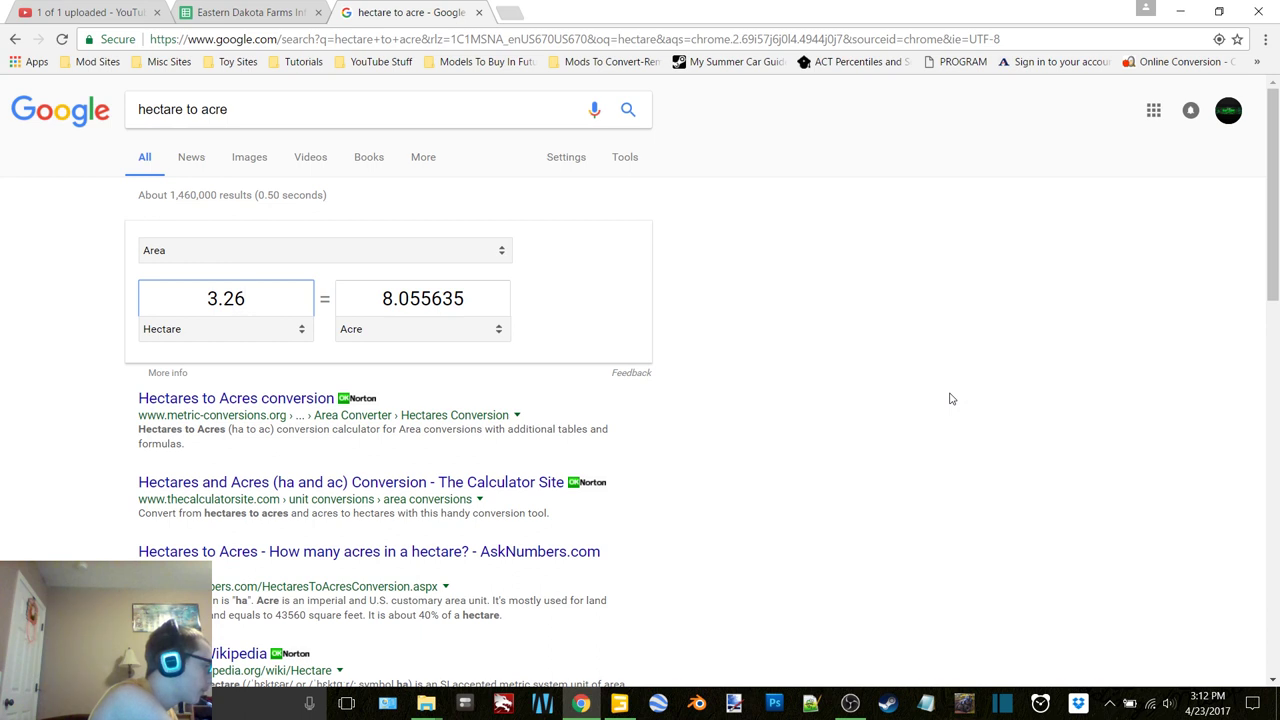
Convert a field size of 23.31 hectares to acres.
key(BackSpace)
key(BackSpace)
key(BackSpace)
key(BackSpace)
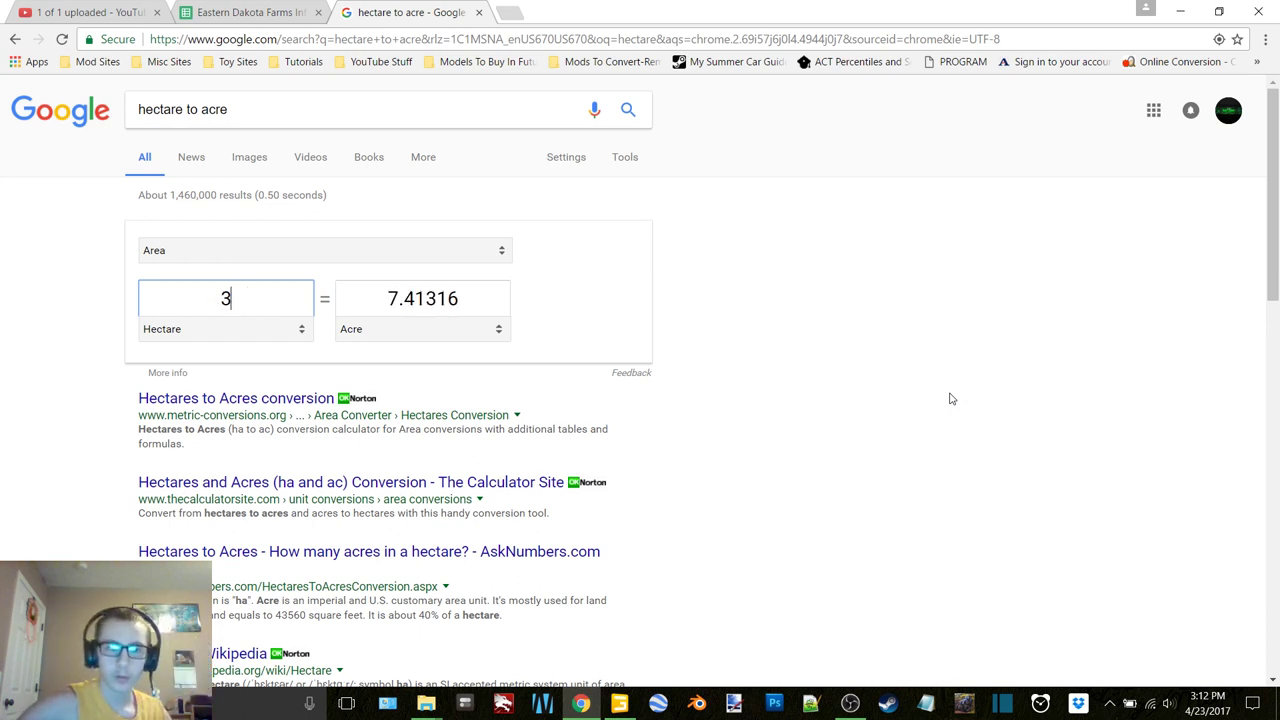
text(23.31)
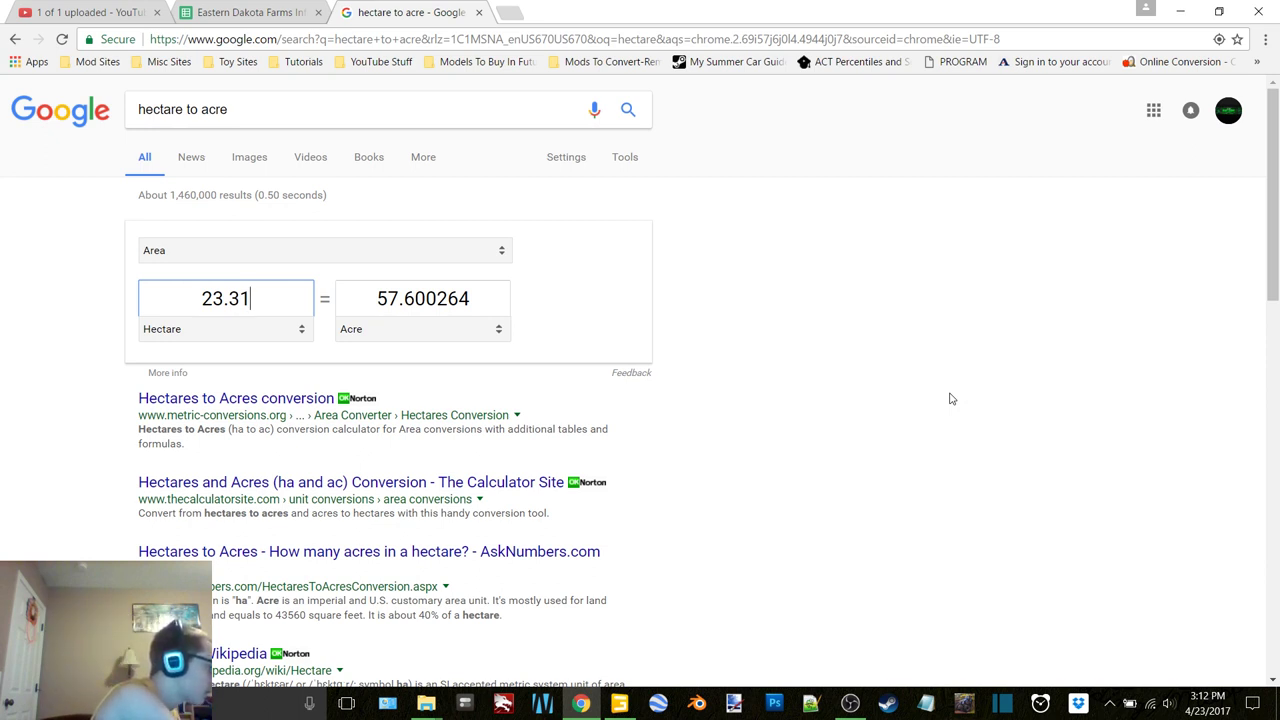
Convert a field size of 33.23 hectares to acres.
key(BackSpace)
key(BackSpace)
key(BackSpace)
key(BackSpace)
key(BackSpace)
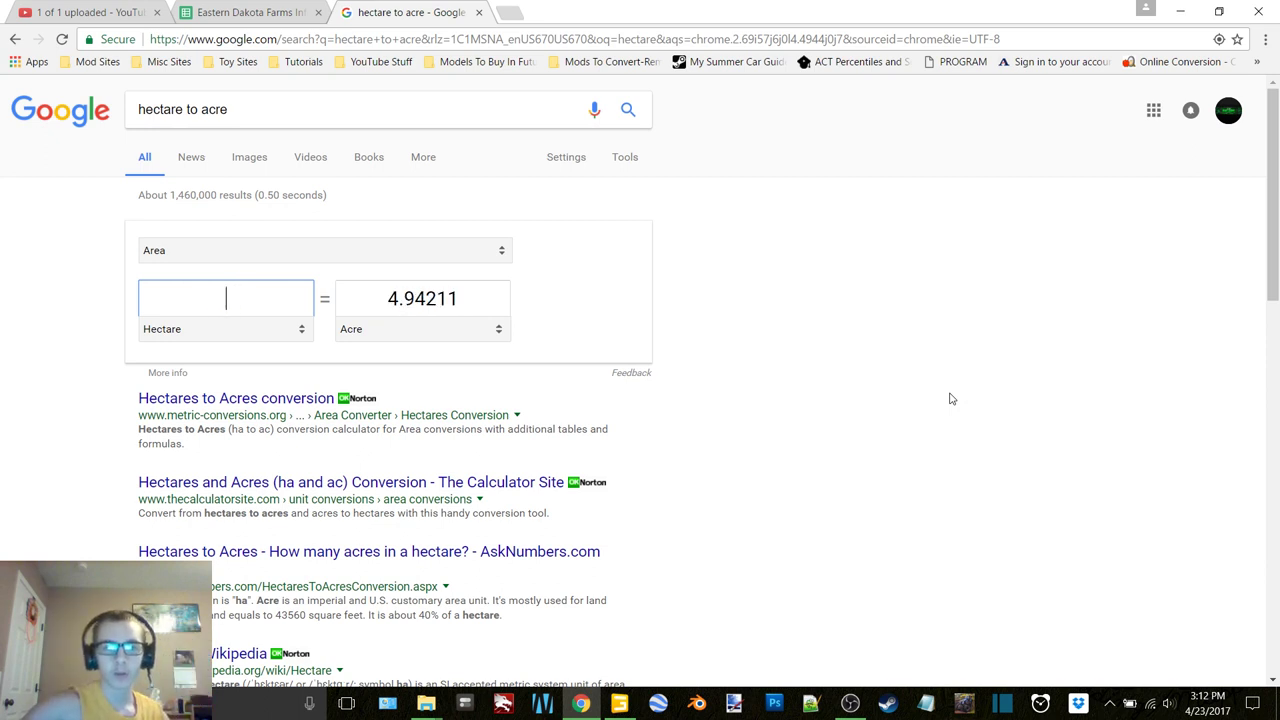
text(33.23)
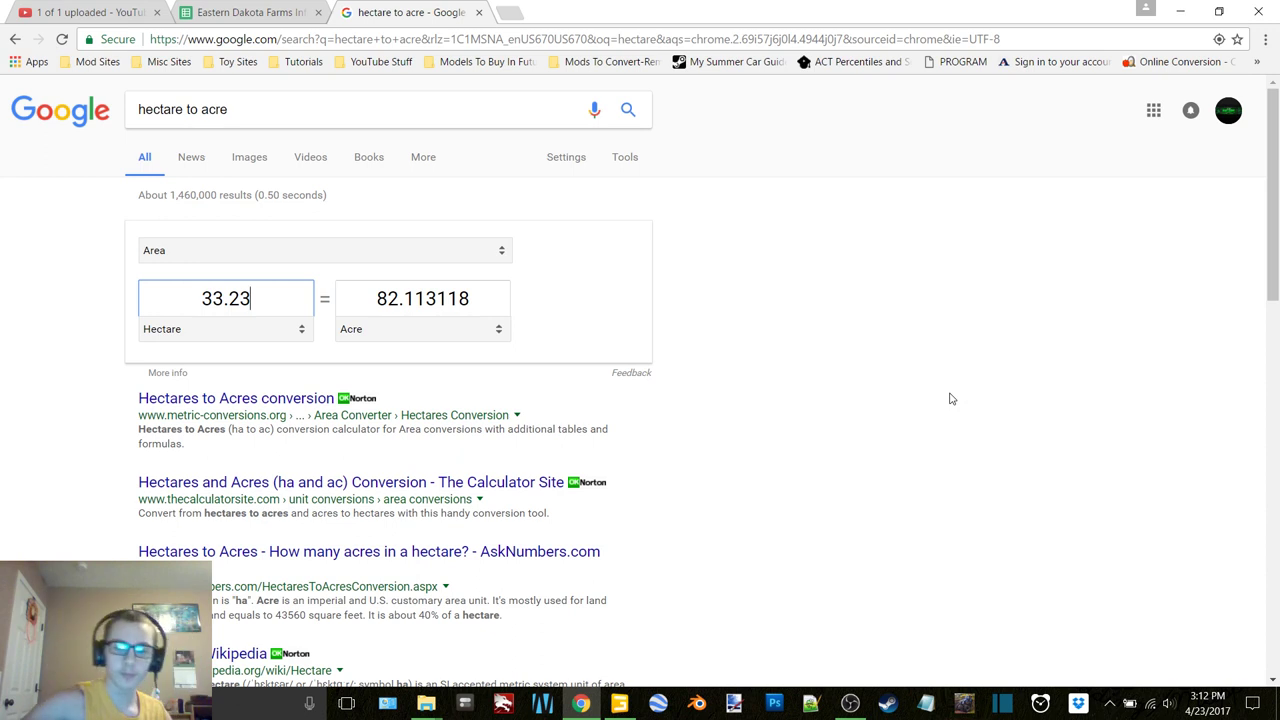
Convert a field size of 31.67 hectares to acres.
key(BackSpace)
key(BackSpace)
key(BackSpace)
key(BackSpace)
key(BackSpace)
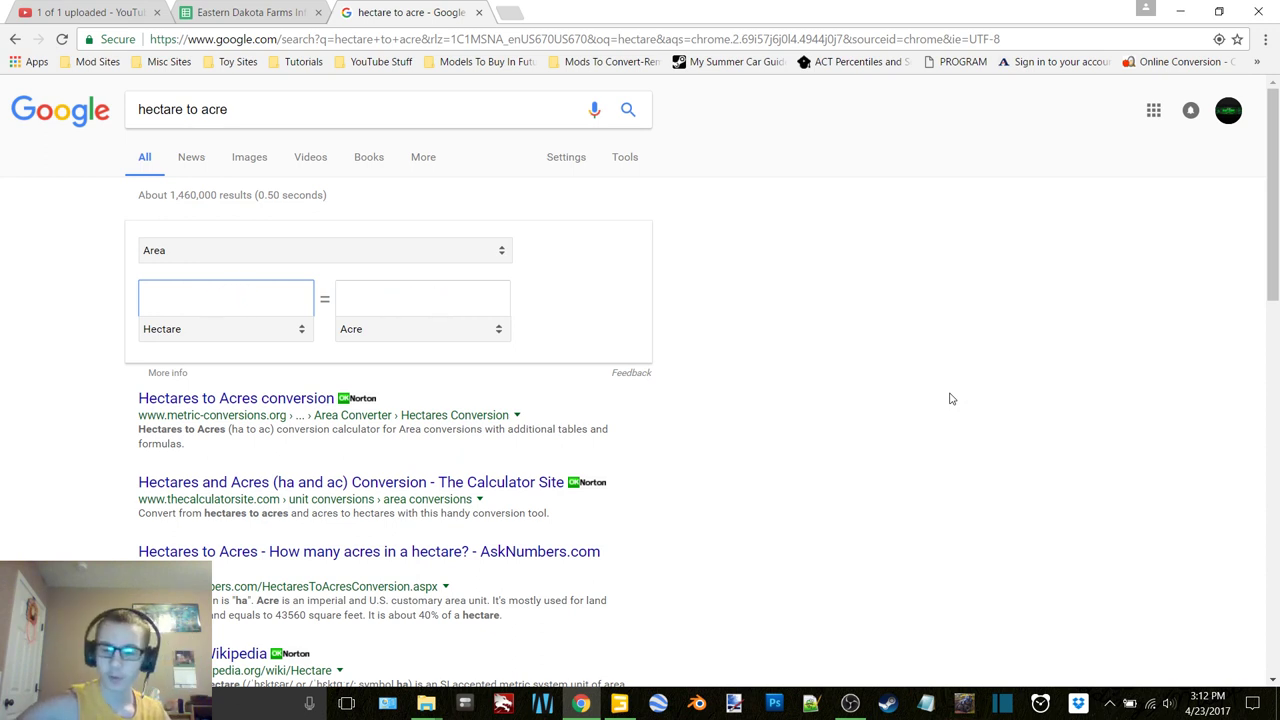
text(31.67)
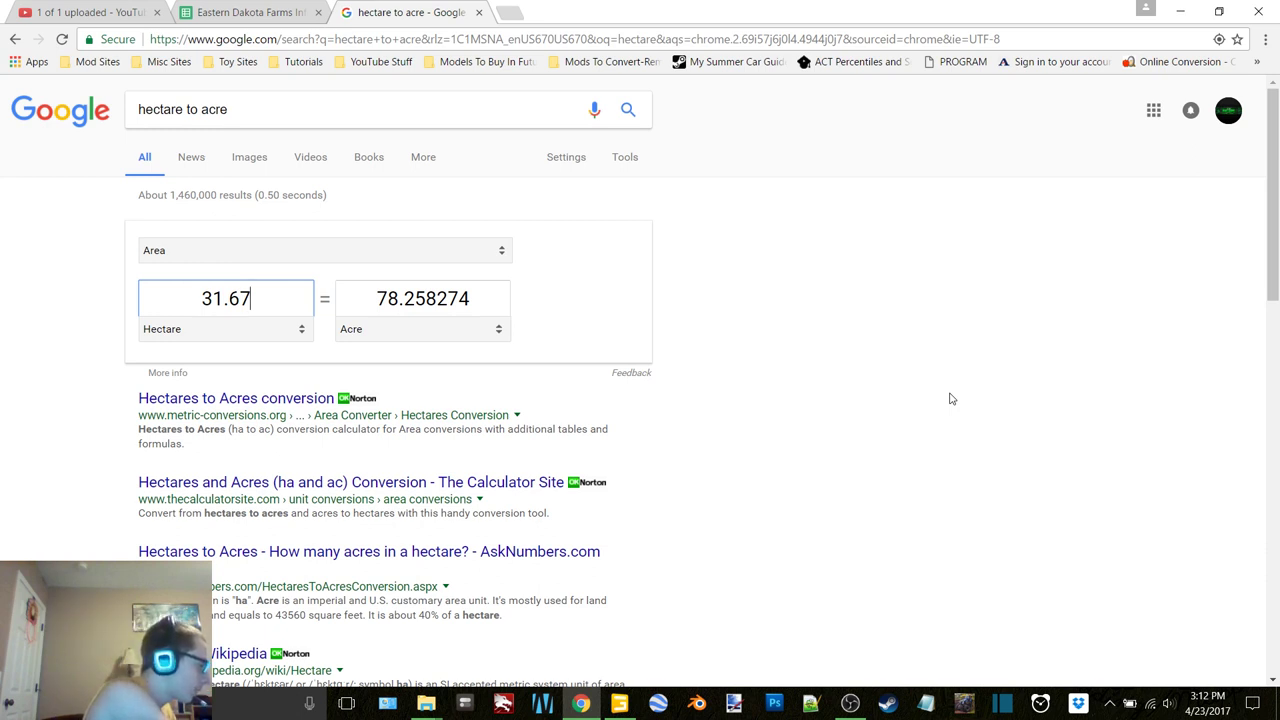
Convert a field size of 41.08 hectares to acres.
key(BackSpace)
key(BackSpace)
key(BackSpace)
key(BackSpace)
key(BackSpace)
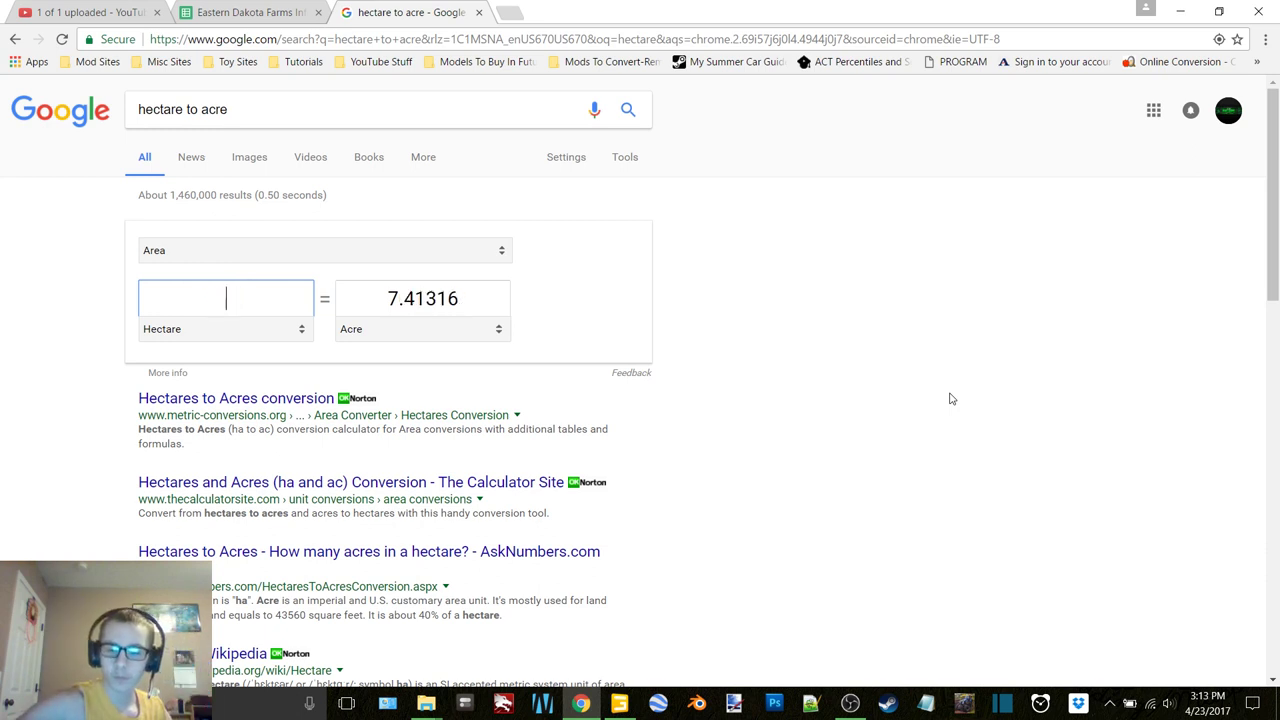
text(41.08)
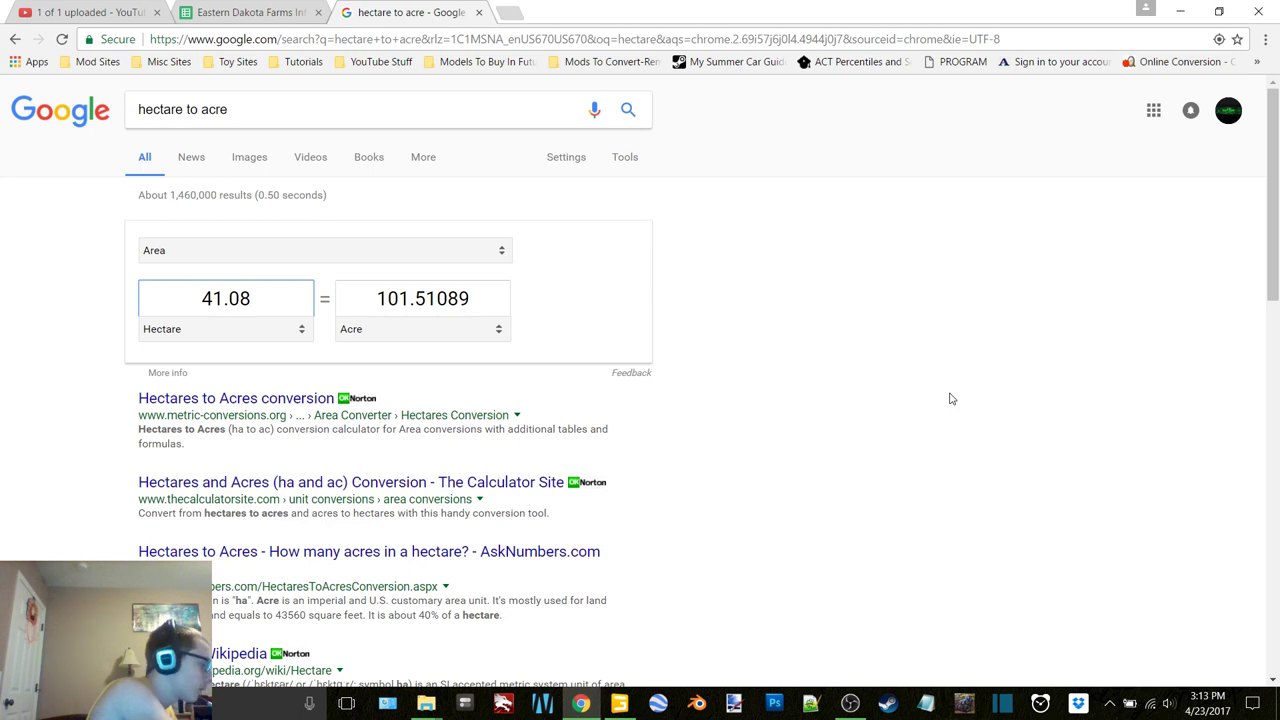
Convert a field size of 16.28 hectares to acres.
key(BackSpace)
key(BackSpace)
key(BackSpace)
key(BackSpace)
key(BackSpace)
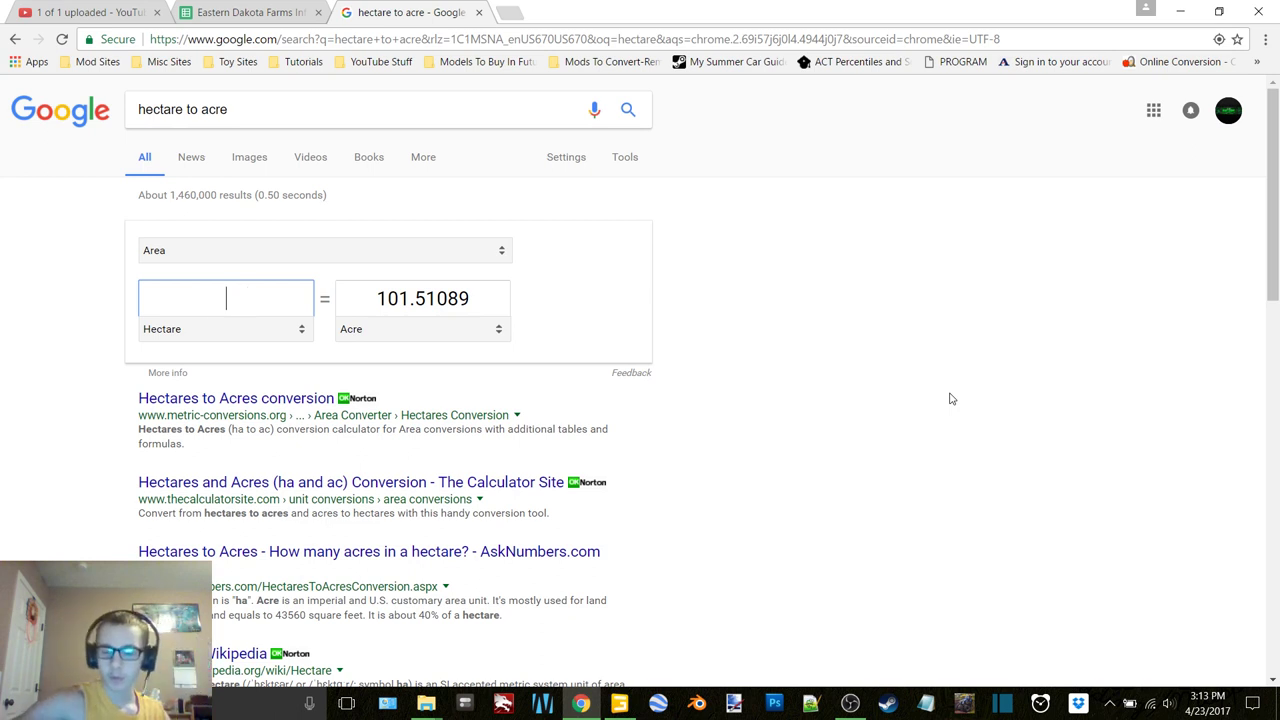
text(16.28)
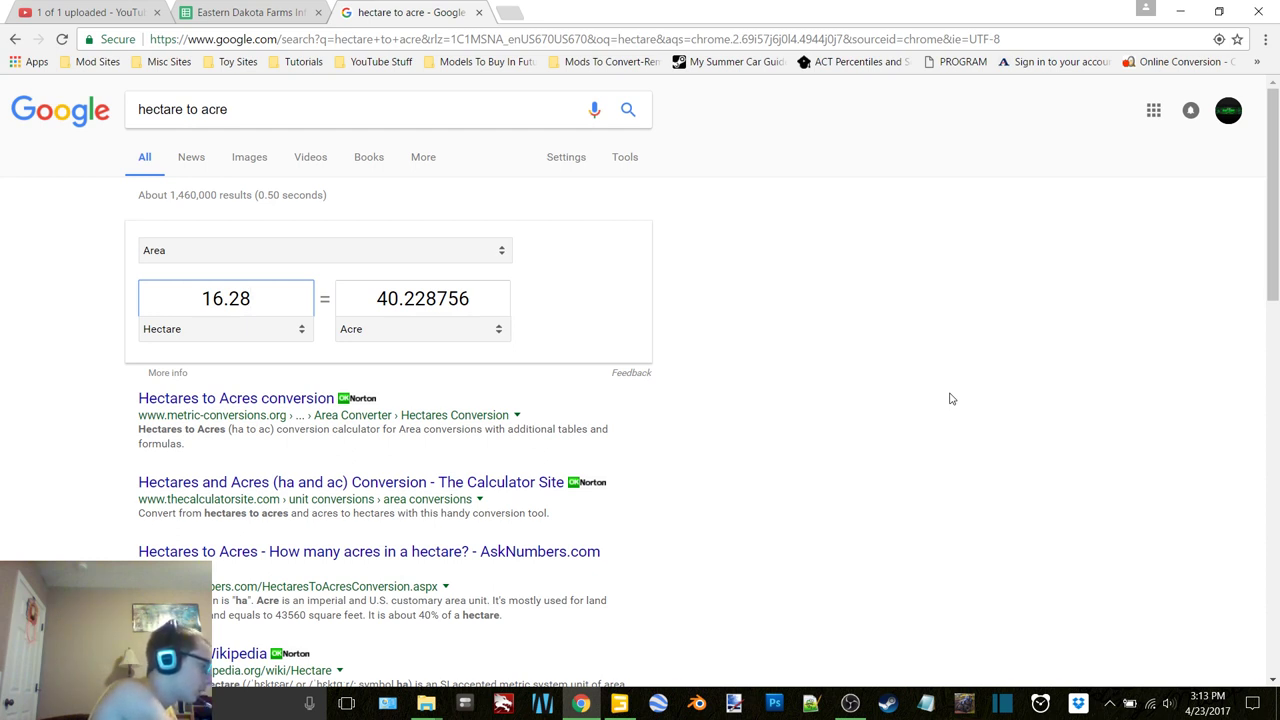
Convert a field size of 24.65 hectares to acres.
key(BackSpace)
key(BackSpace)
key(BackSpace)
key(BackSpace)
key(BackSpace)
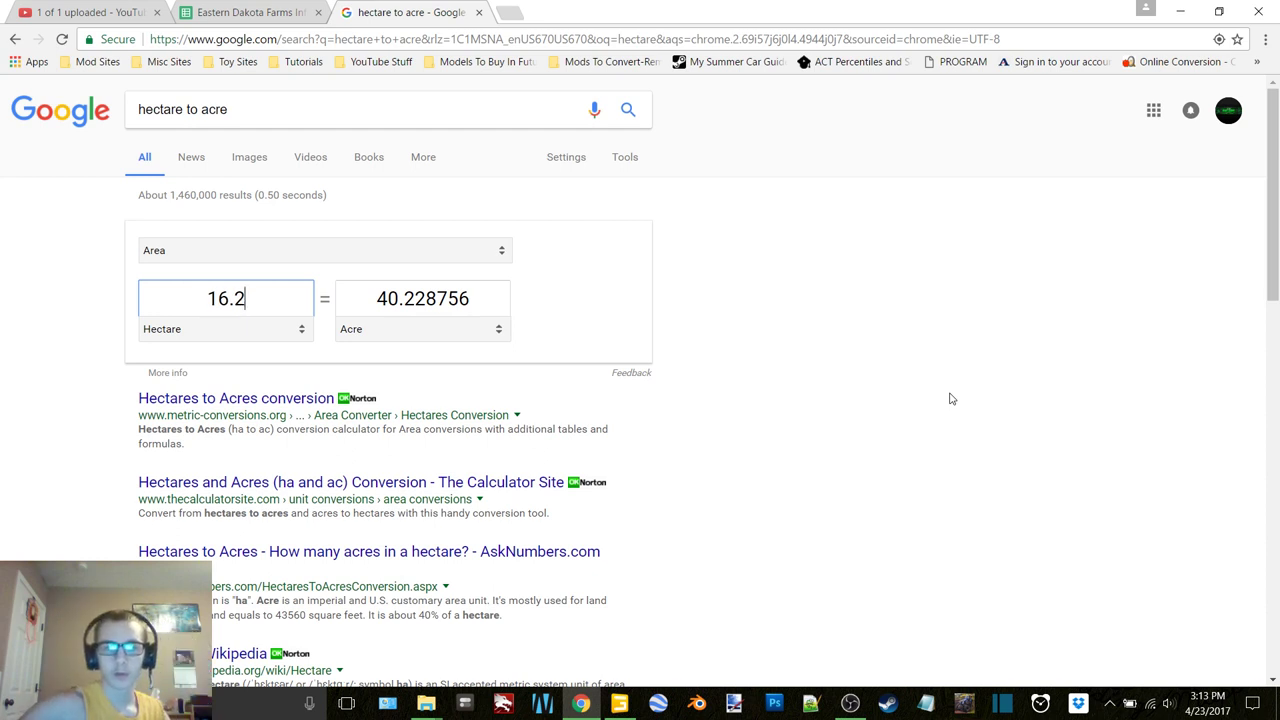
text(24.65)
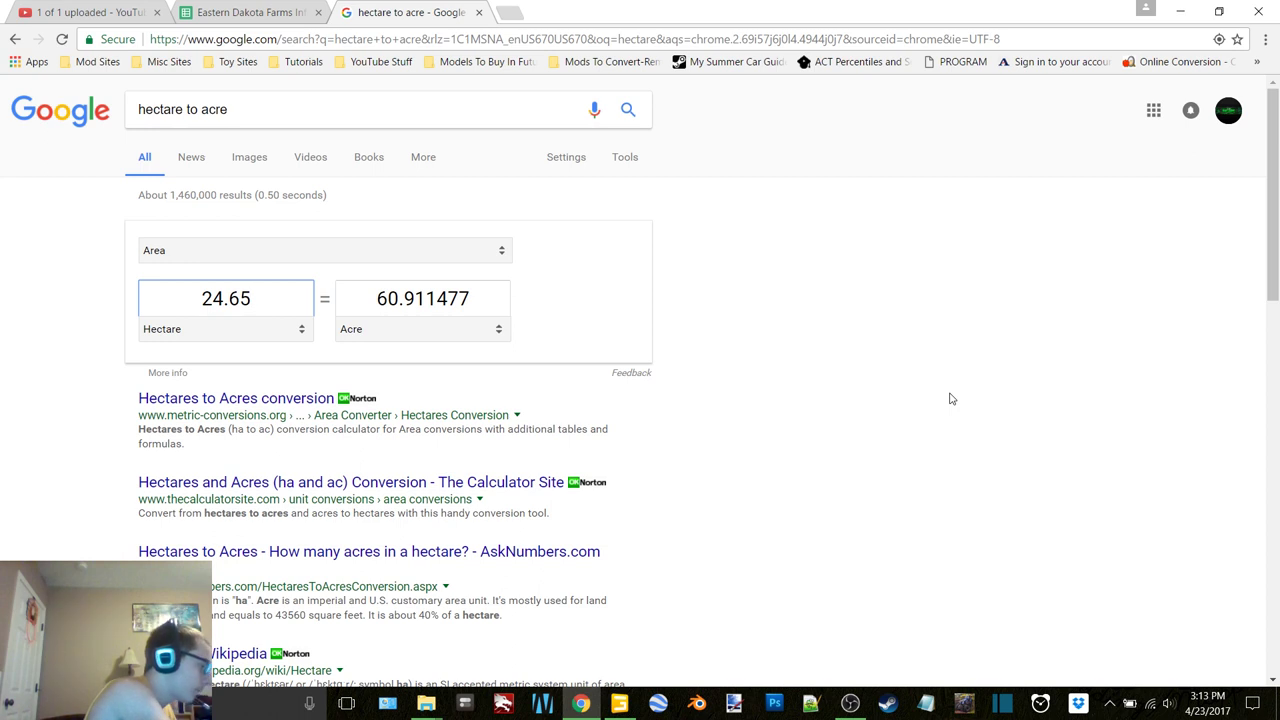
Convert a field size of 35.71 hectares to acres.
key(BackSpace)
key(BackSpace)
key(BackSpace)
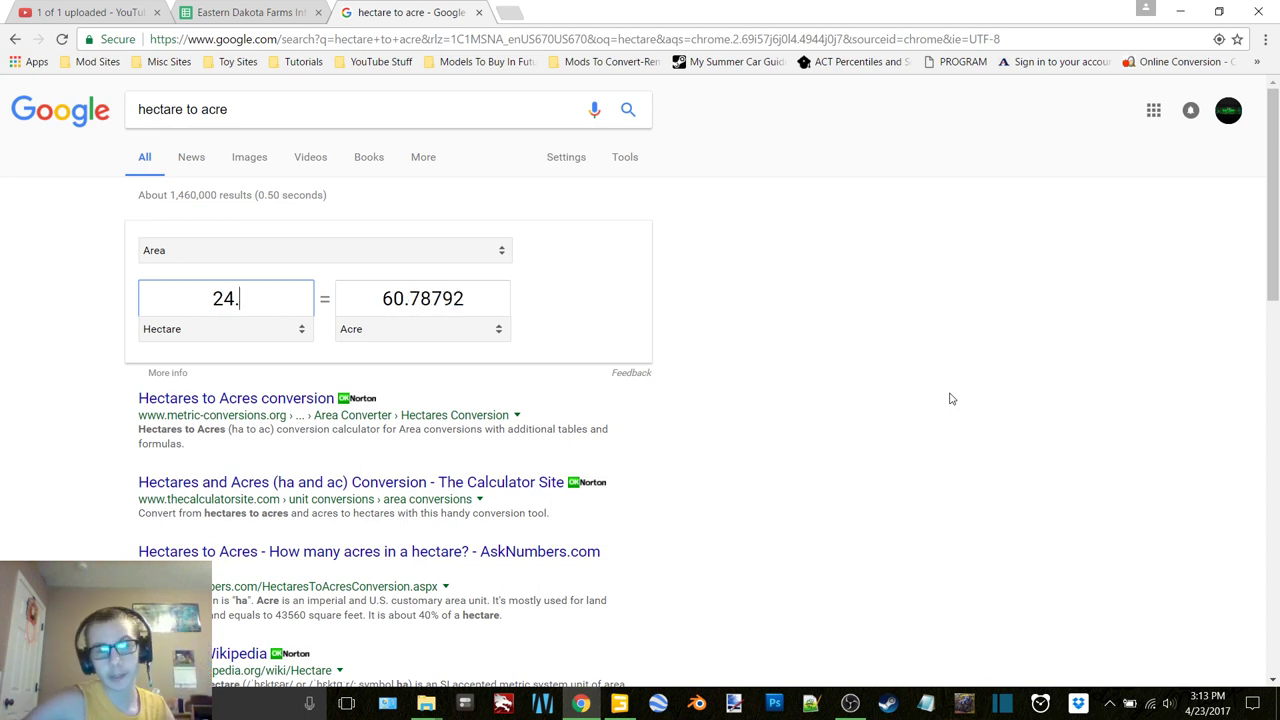
key(BackSpace)
key(BackSpace)
text(3)
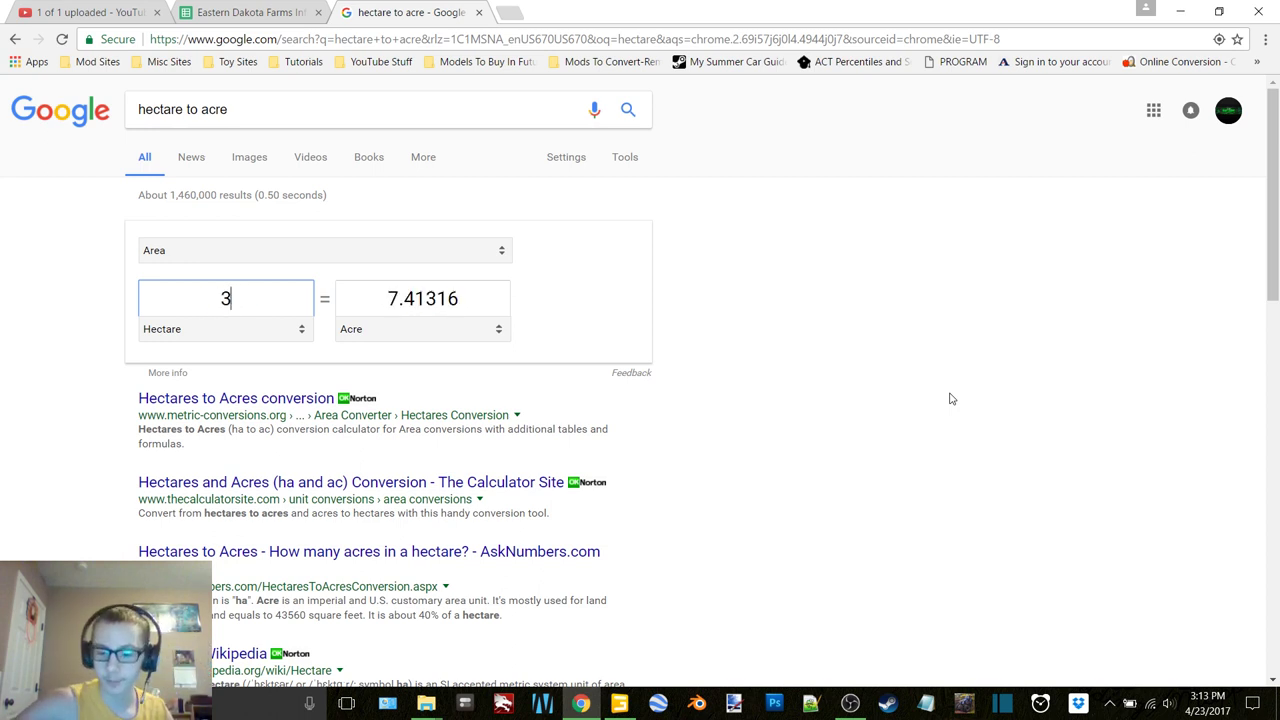
text(5.71)
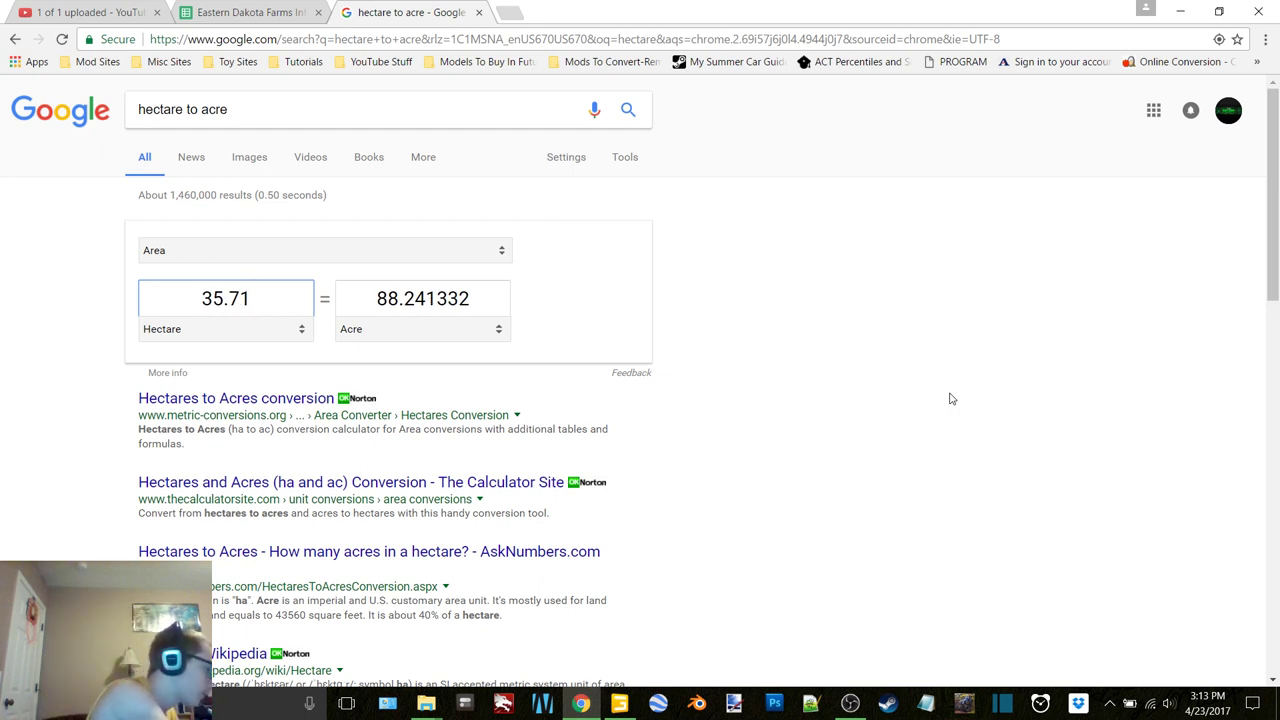
Convert a field size of 13.09 hectares to acres.
key(BackSpace)
key(BackSpace)
key(BackSpace)
key(BackSpace)
key(BackSpace)
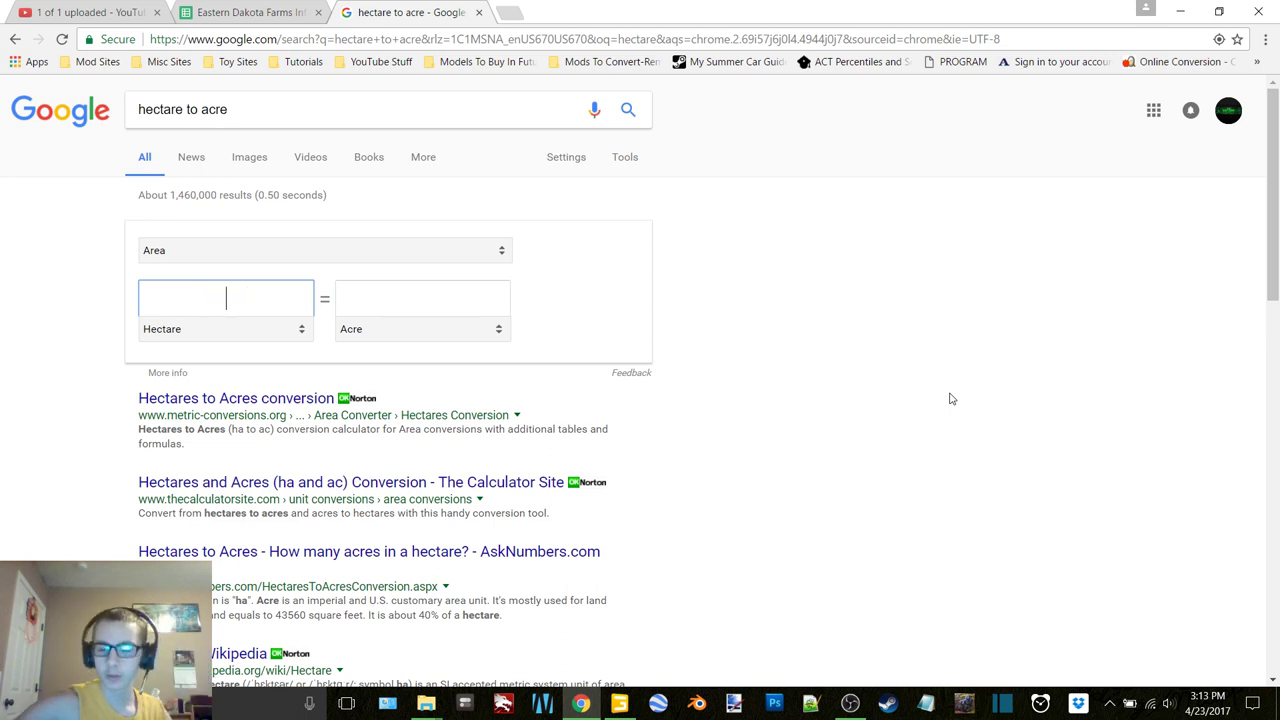
text(13.09)
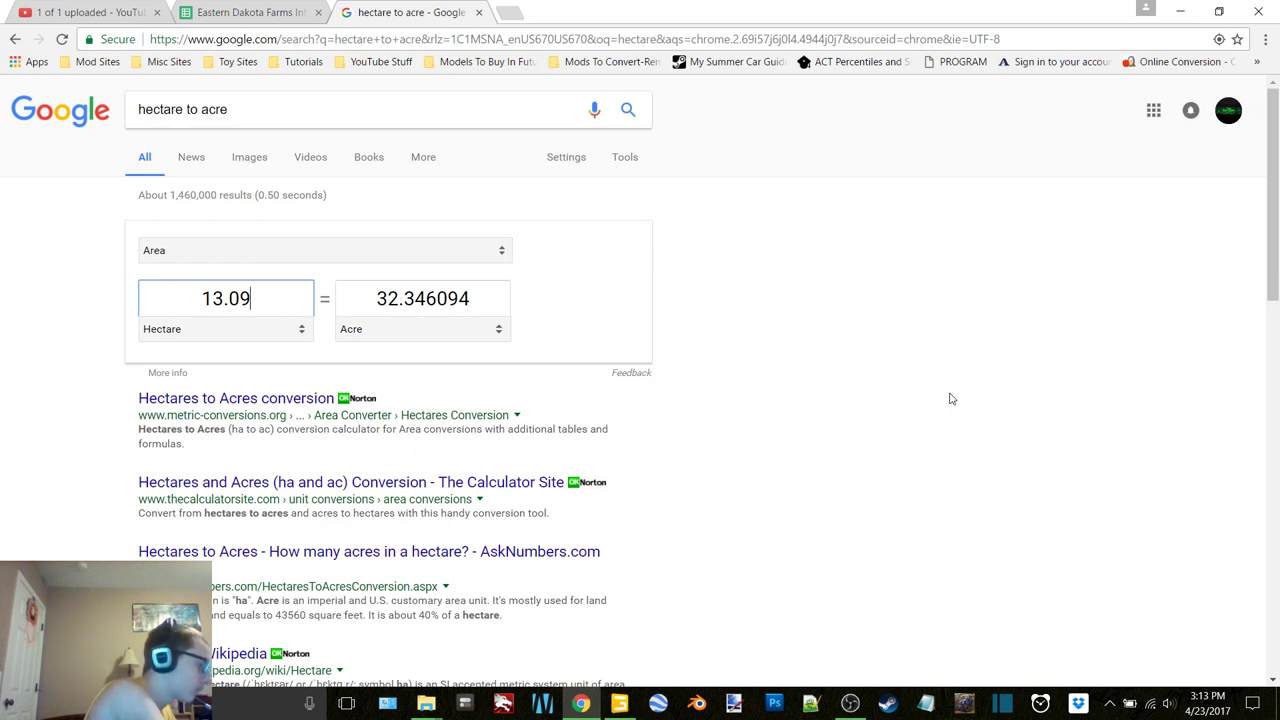
Convert a field size of 41.75 hectares to acres.
key(BackSpace)
key(BackSpace)
key(BackSpace)
key(BackSpace)
key(BackSpace)
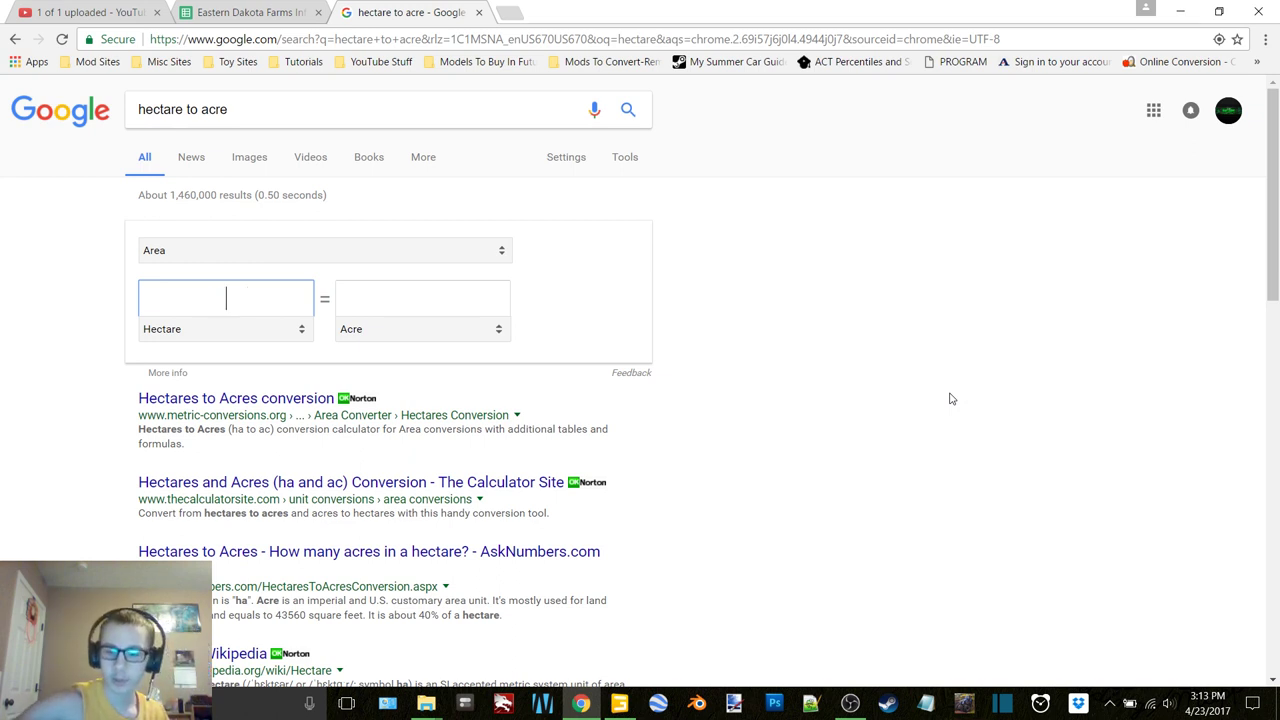
text(41.75)
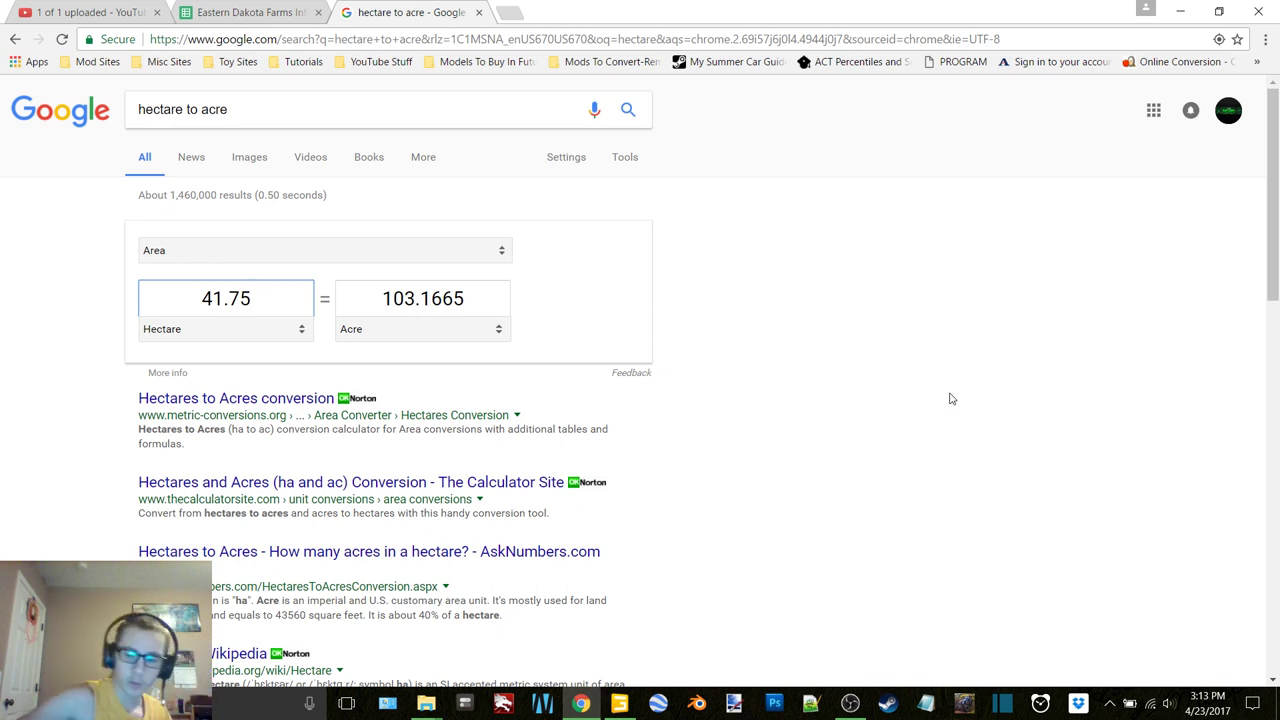
Convert a field size of 42.99 hectares to acres.
key(BackSpace)
key(BackSpace)
key(BackSpace)
key(BackSpace)
key(BackSpace)
text(42.99)
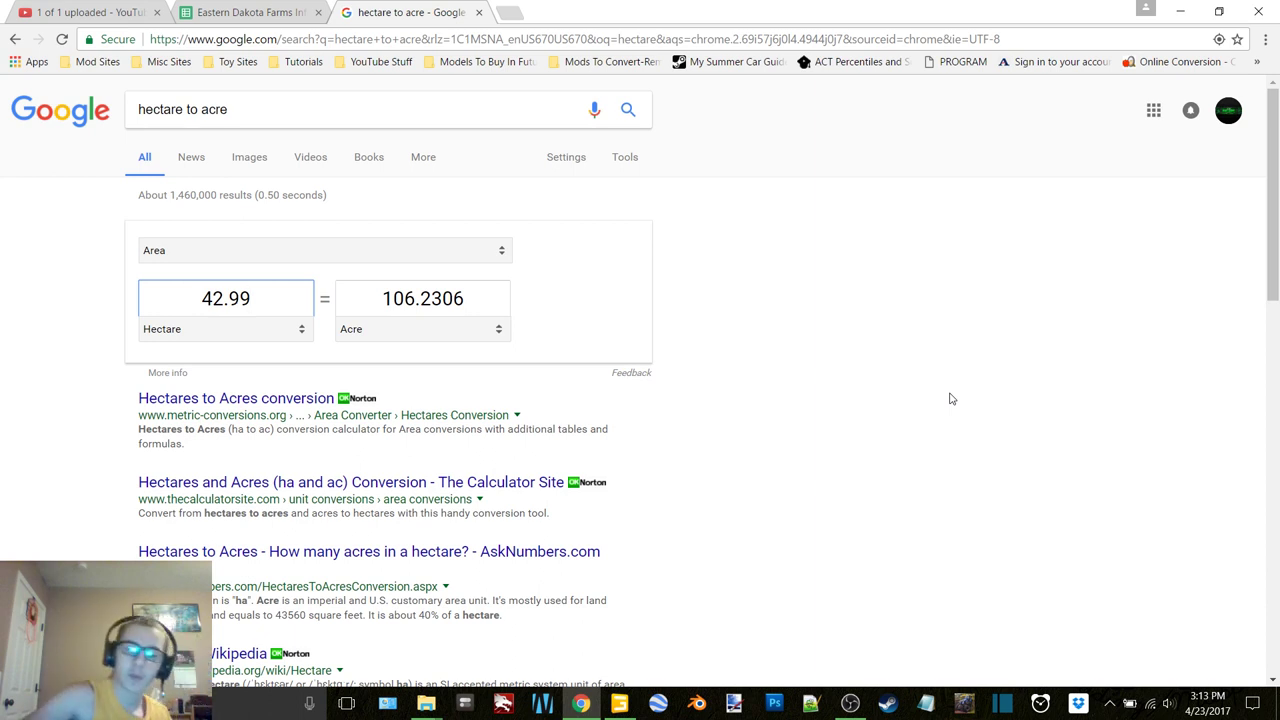
Convert a field size of 62.73 hectares to acres.
key(BackSpace)
key(BackSpace)
key(BackSpace)
key(BackSpace)
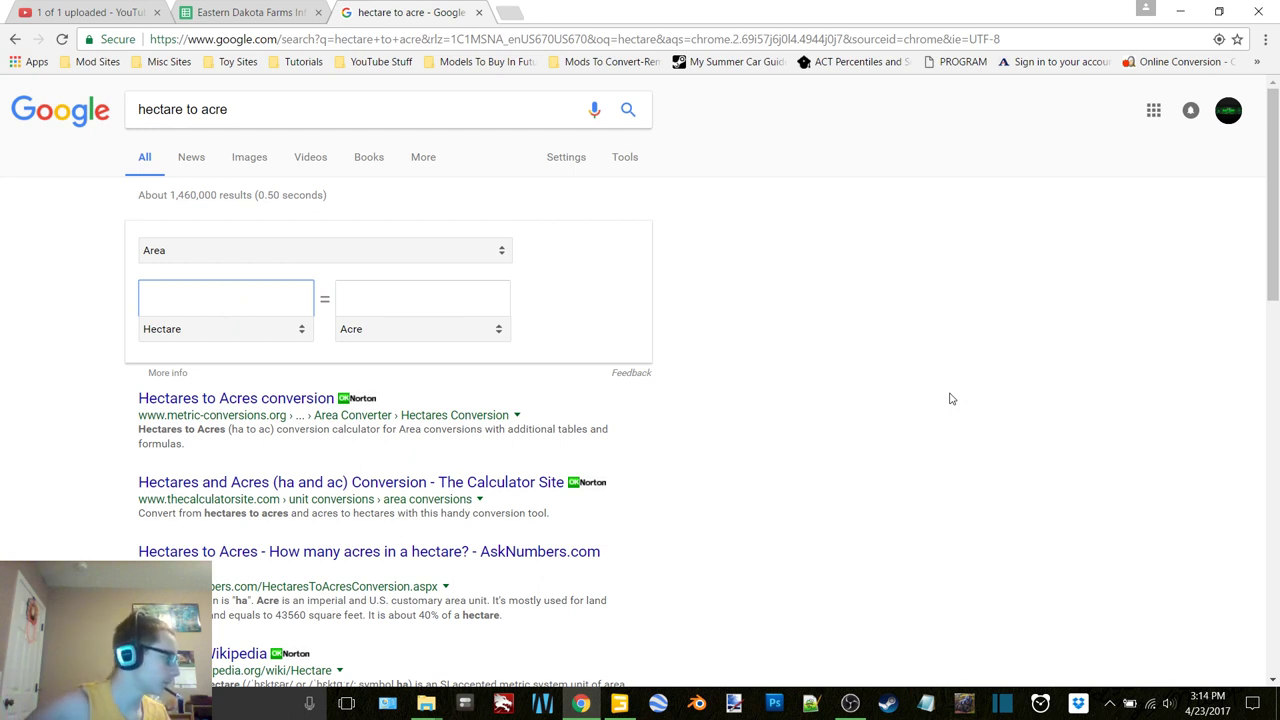
text(62)
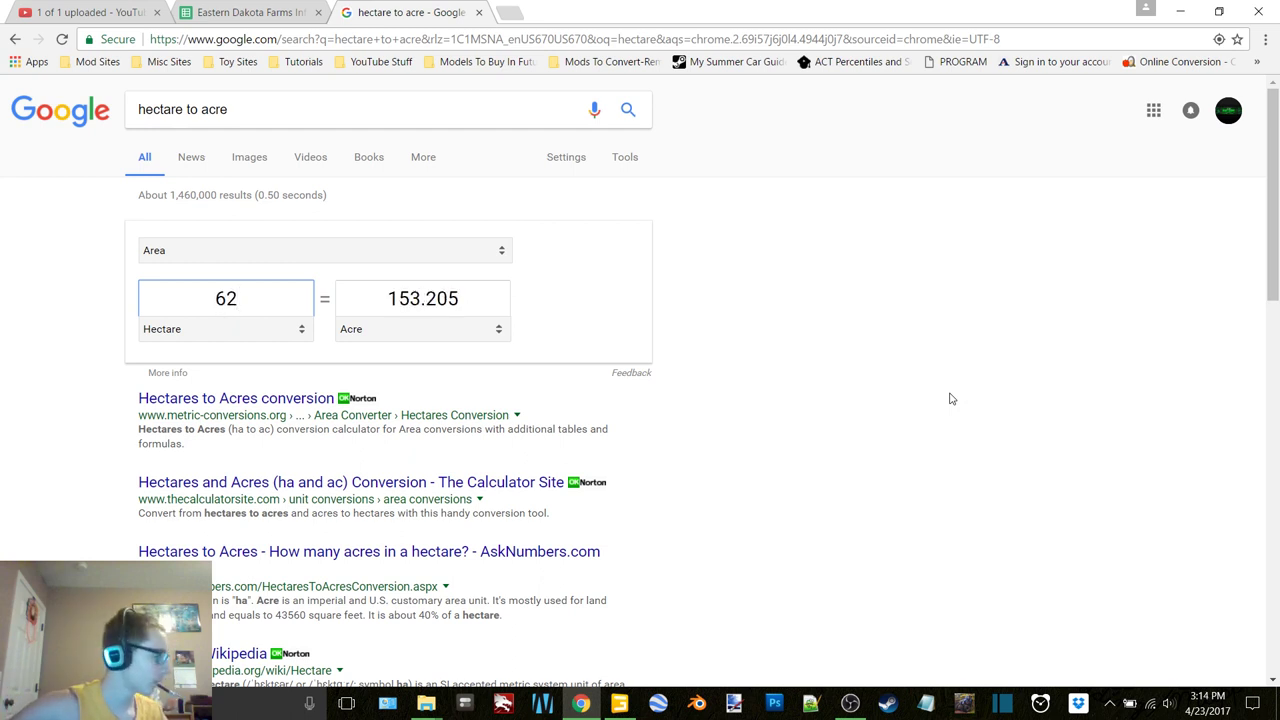
text(.73)
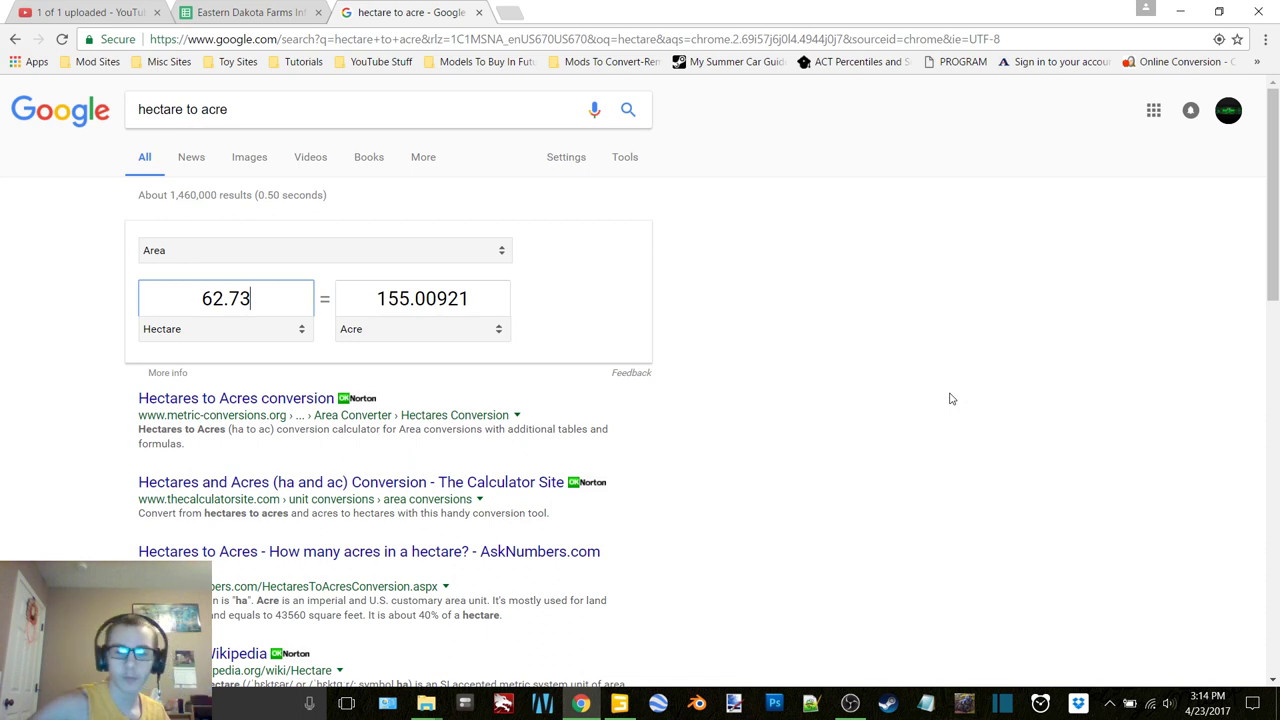
Convert a field size of 9.14 hectares to acres.
key(BackSpace)
key(BackSpace)
key(BackSpace)
key(BackSpace)
key(BackSpace)
text(9.)
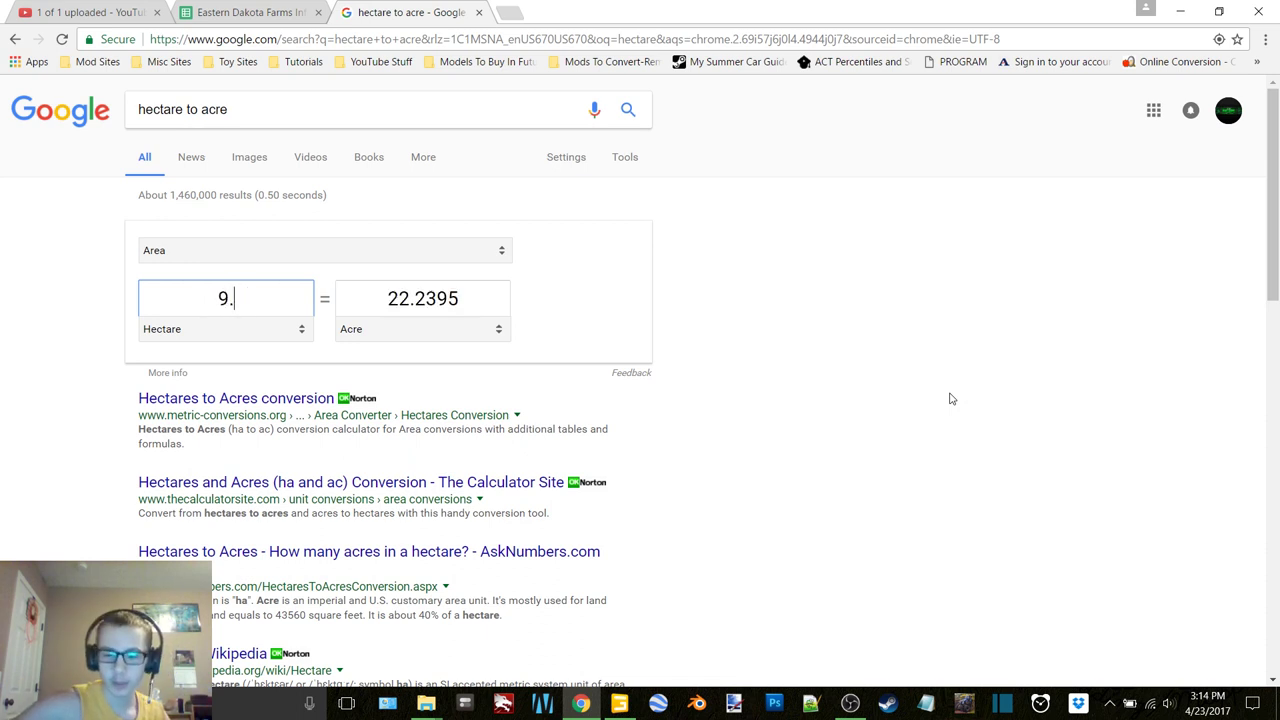
text(14)
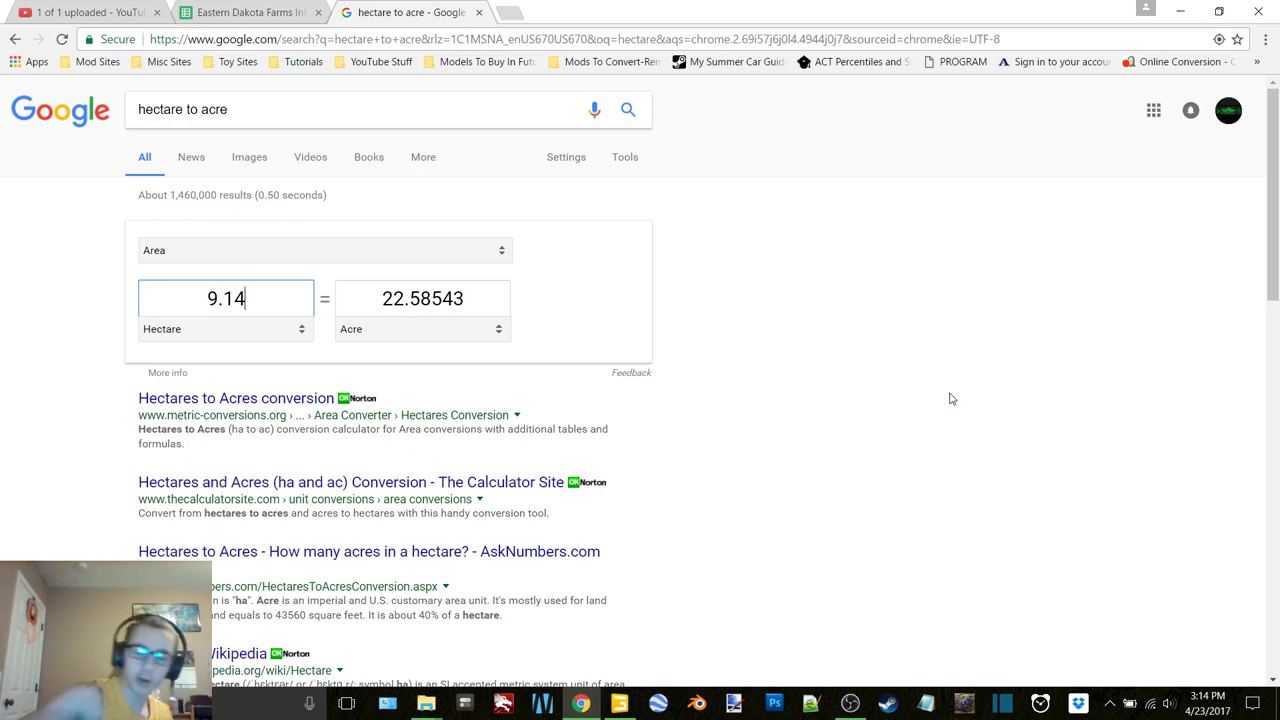
Convert a field size of 4.7 hectares to acres and close the unit converter page.
key(BackSpace)
key(BackSpace)
key(BackSpace)
key(BackSpace)
text(4.7)
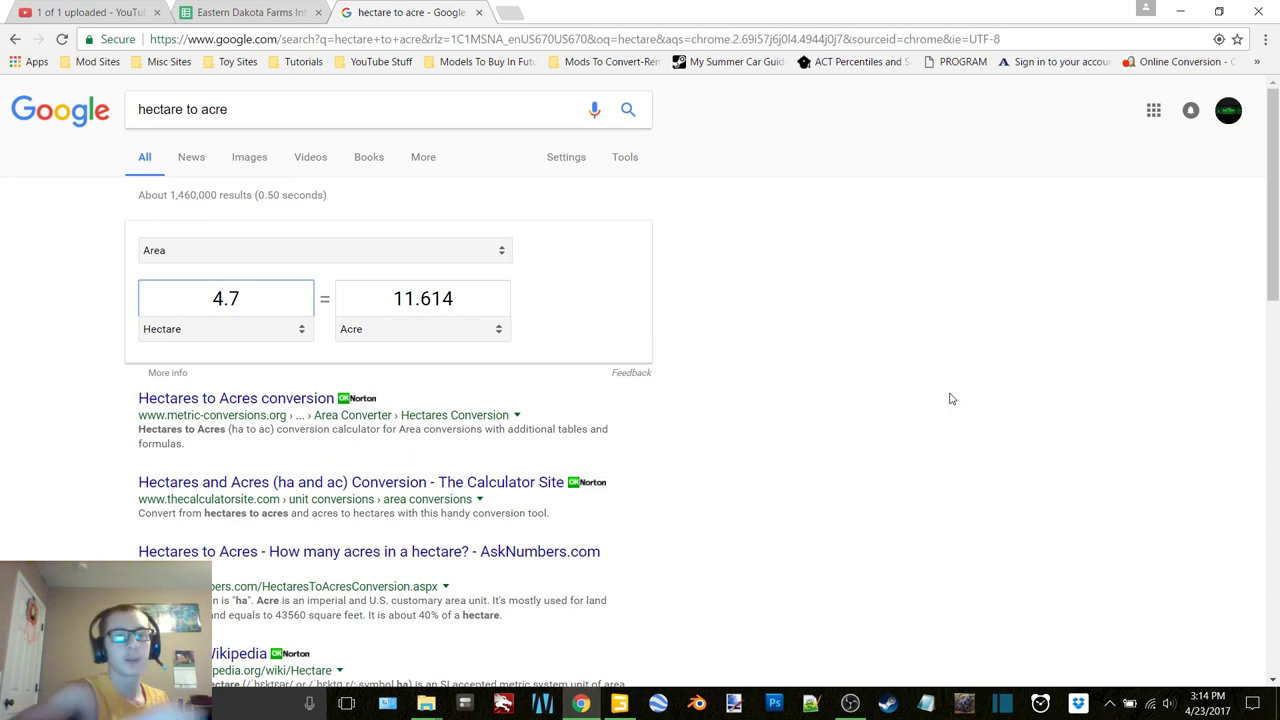
click(480, 13)
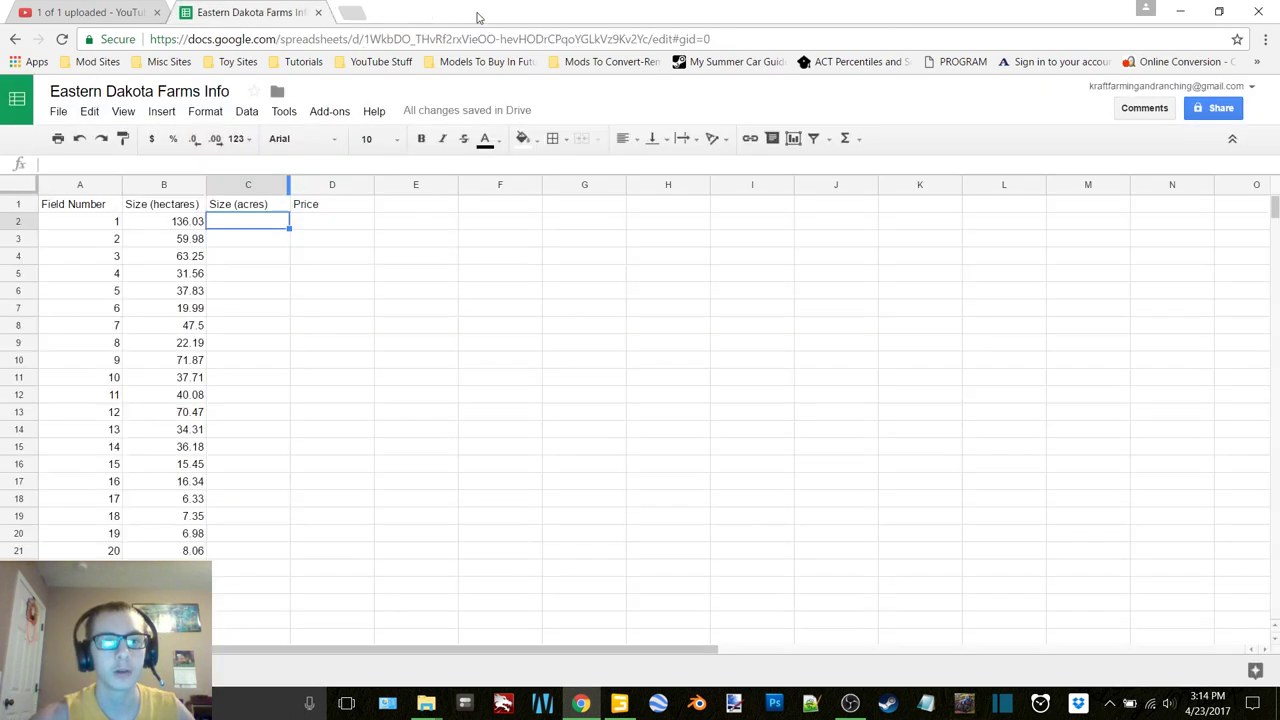
Open the bookmarked North Dakota Farmland Prices page separately and find its map of average per-acre cropland values.
key(ctrl+t)
click(1257, 62)
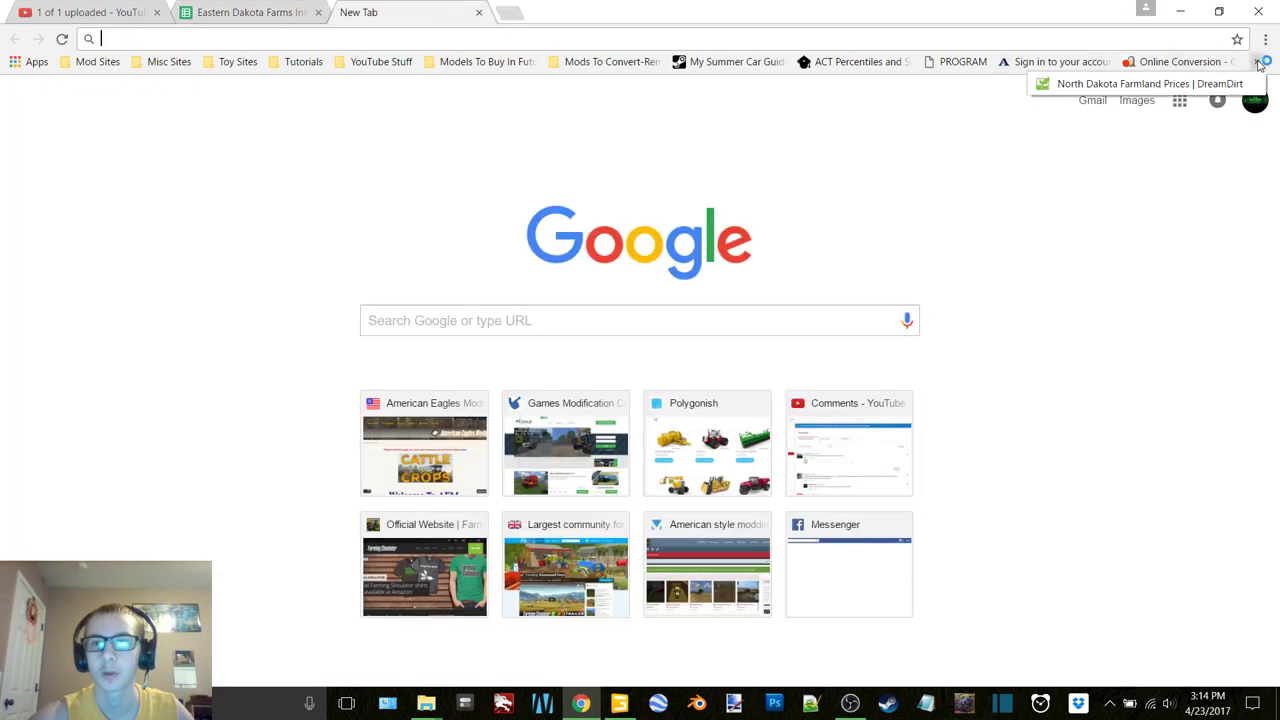
click(1160, 84)
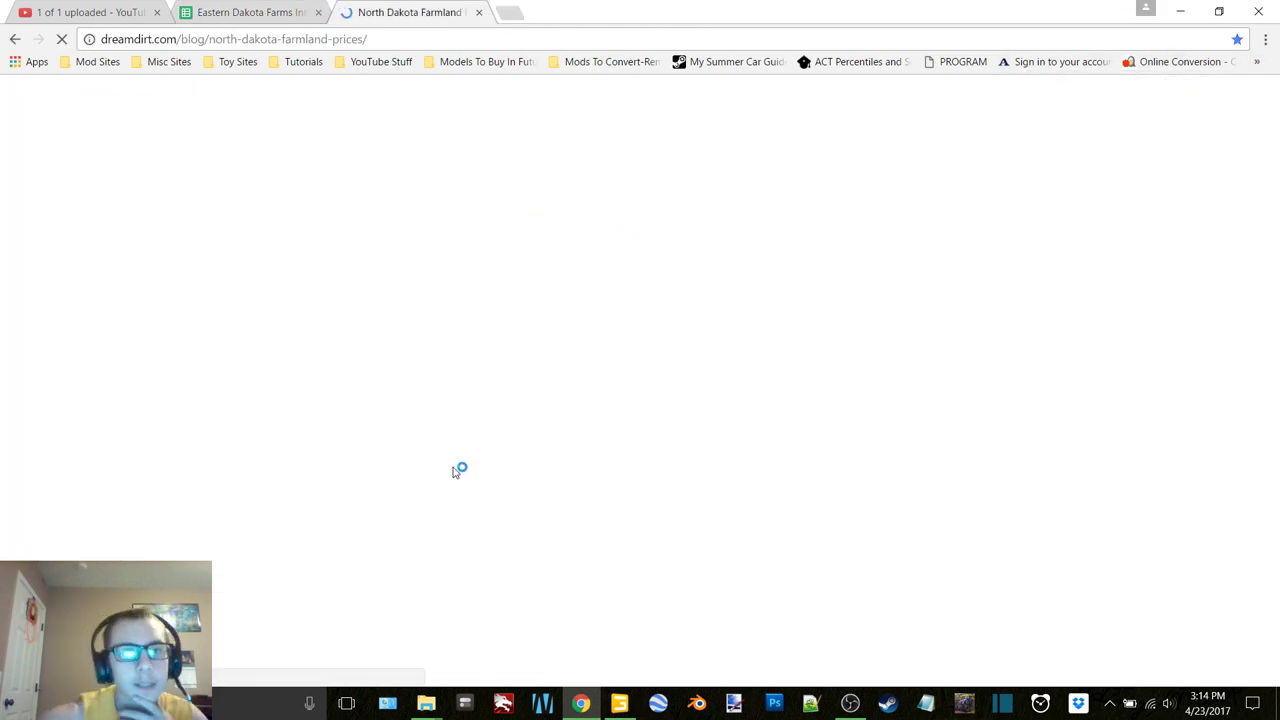
scroll(540, 365, down, 5)
scroll(540, 365, down, 1)
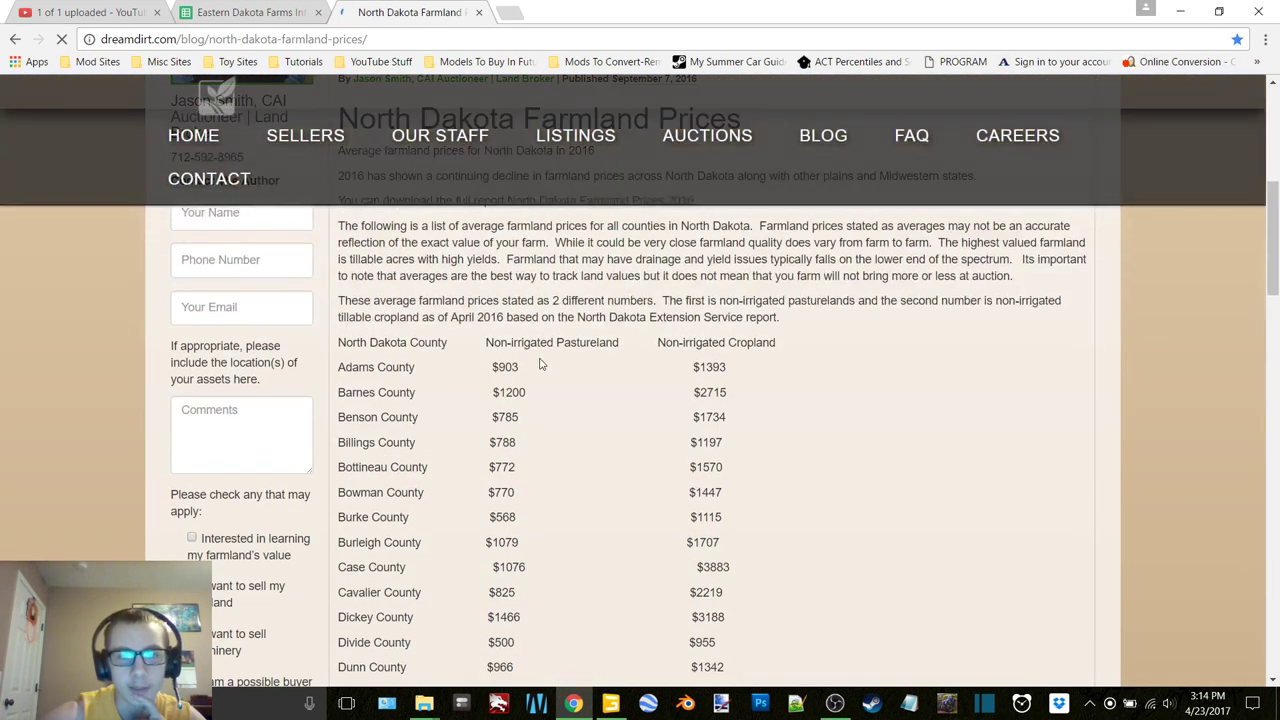
scroll(615, 395, down, 15)
scroll(619, 393, down, 5)
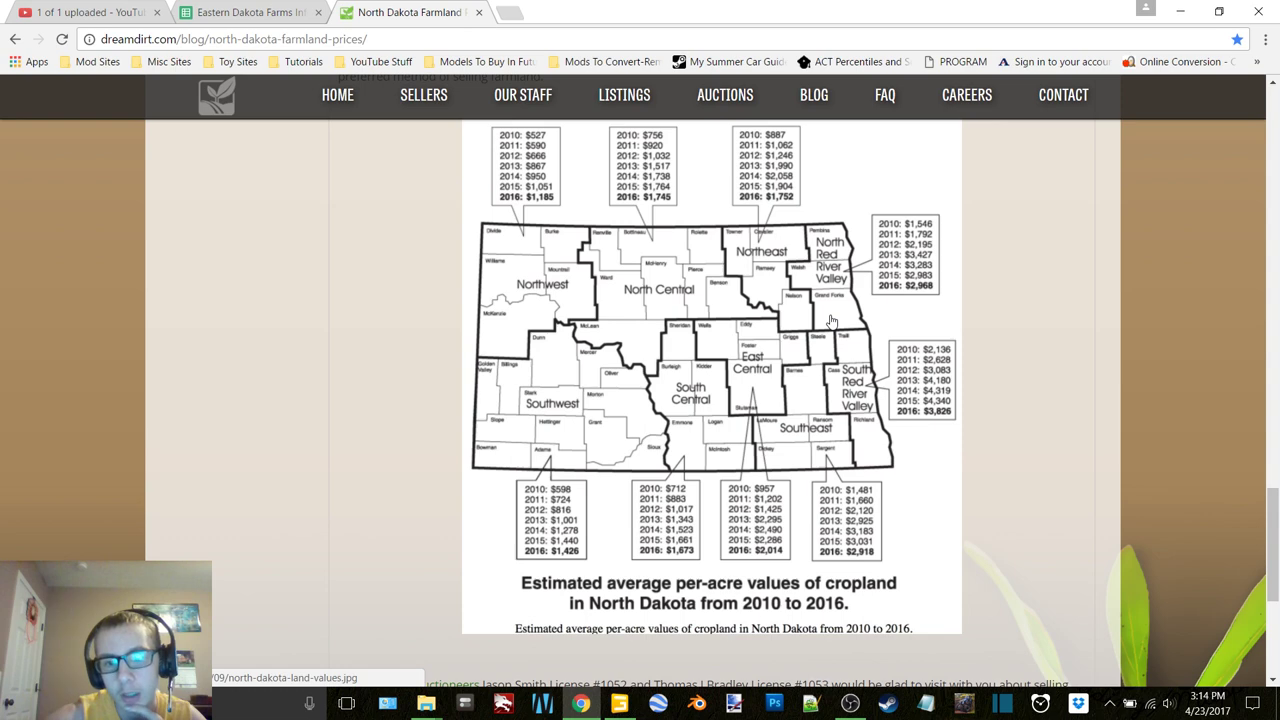
Search Google on a separate page for "what county is lamoure in".
click(509, 12)
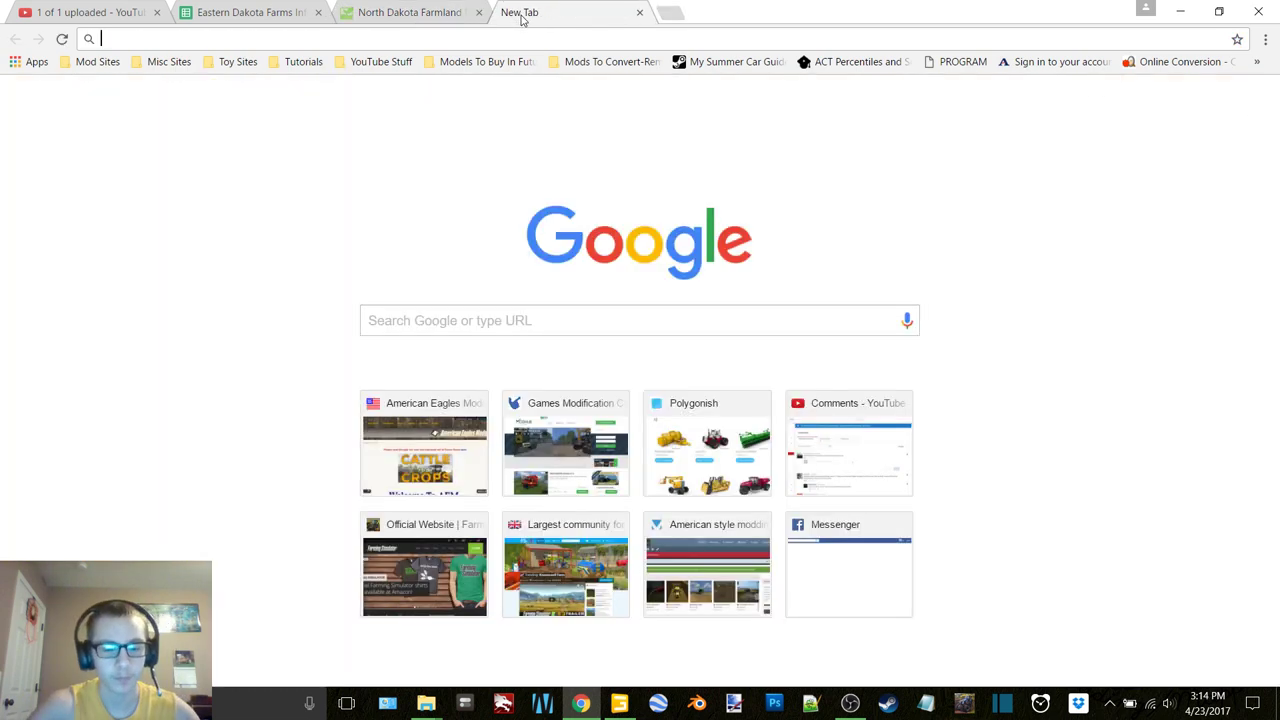
text(what county i)
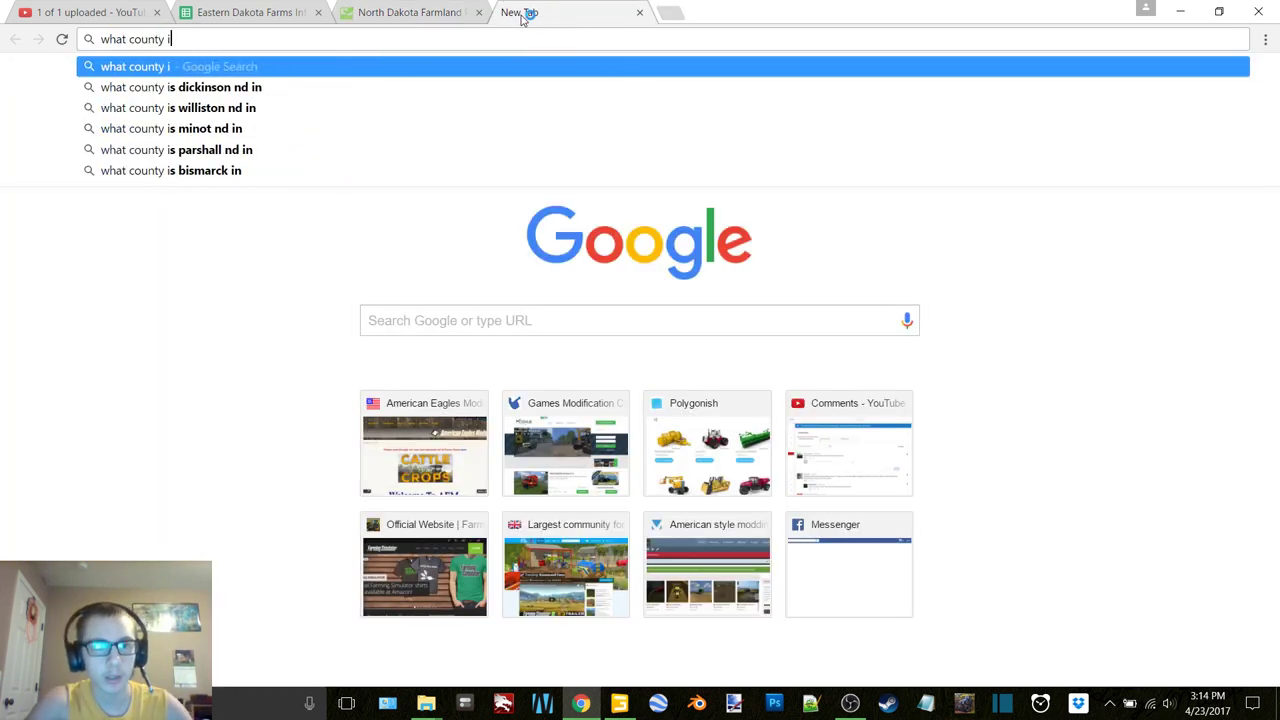
text(s lam)
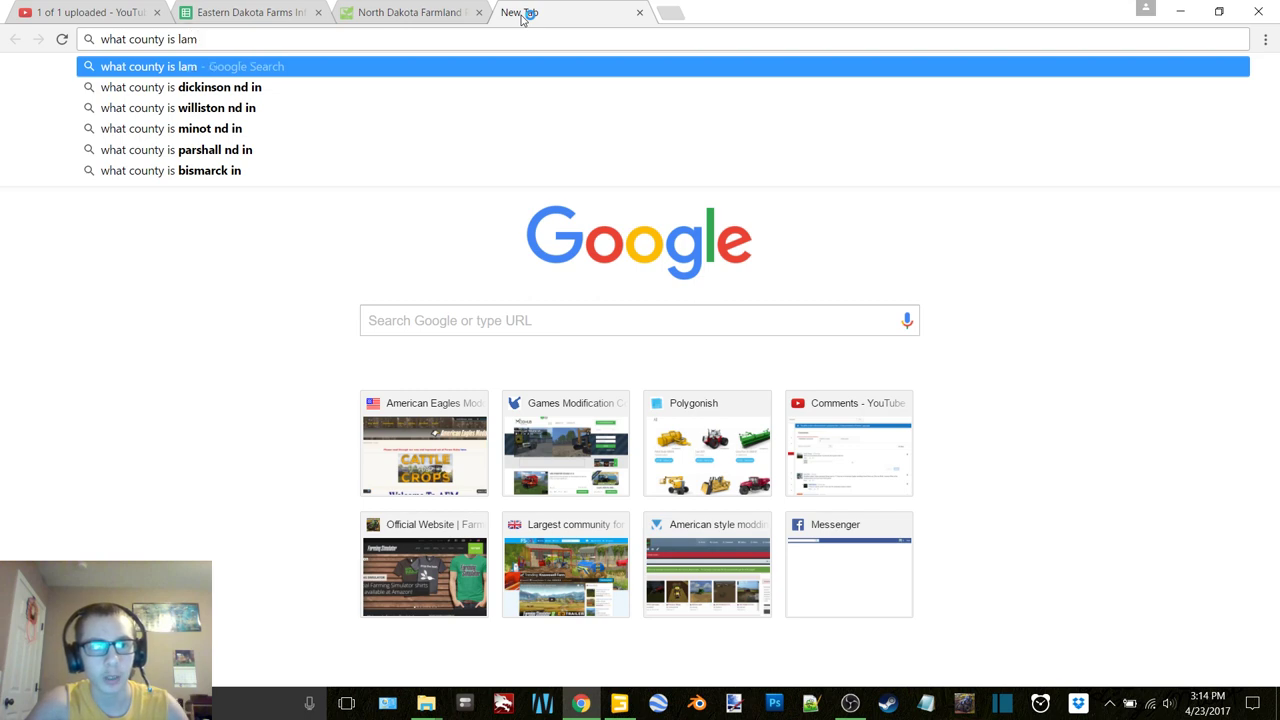
text(oure in)
key(Return)
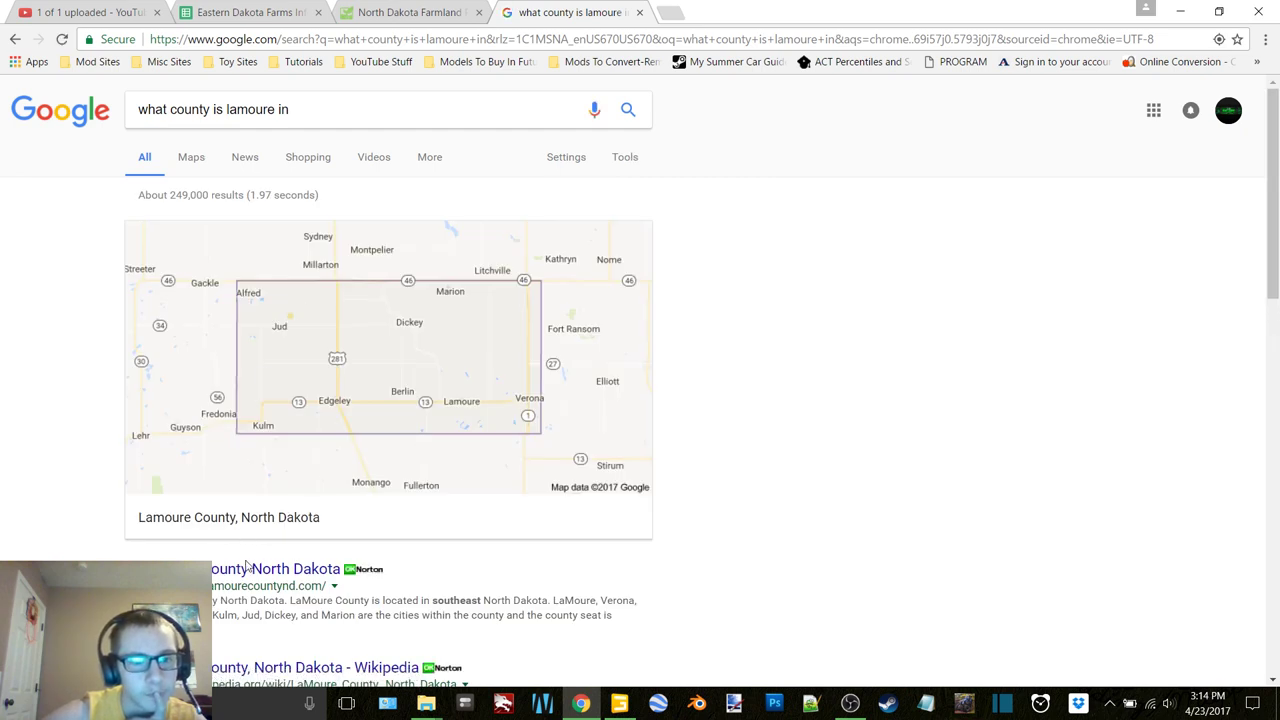
Compare the regional cropland value map with the LaMoure search results to locate the county.
click(398, 12)
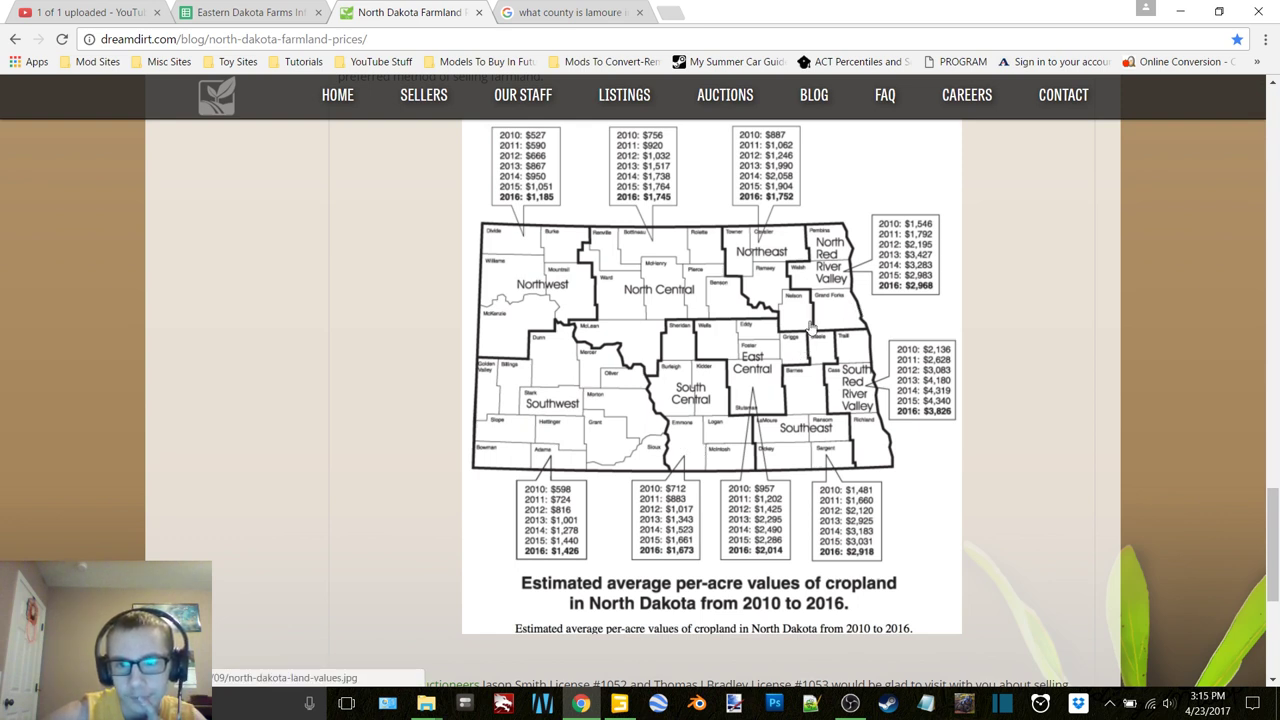
click(511, 14)
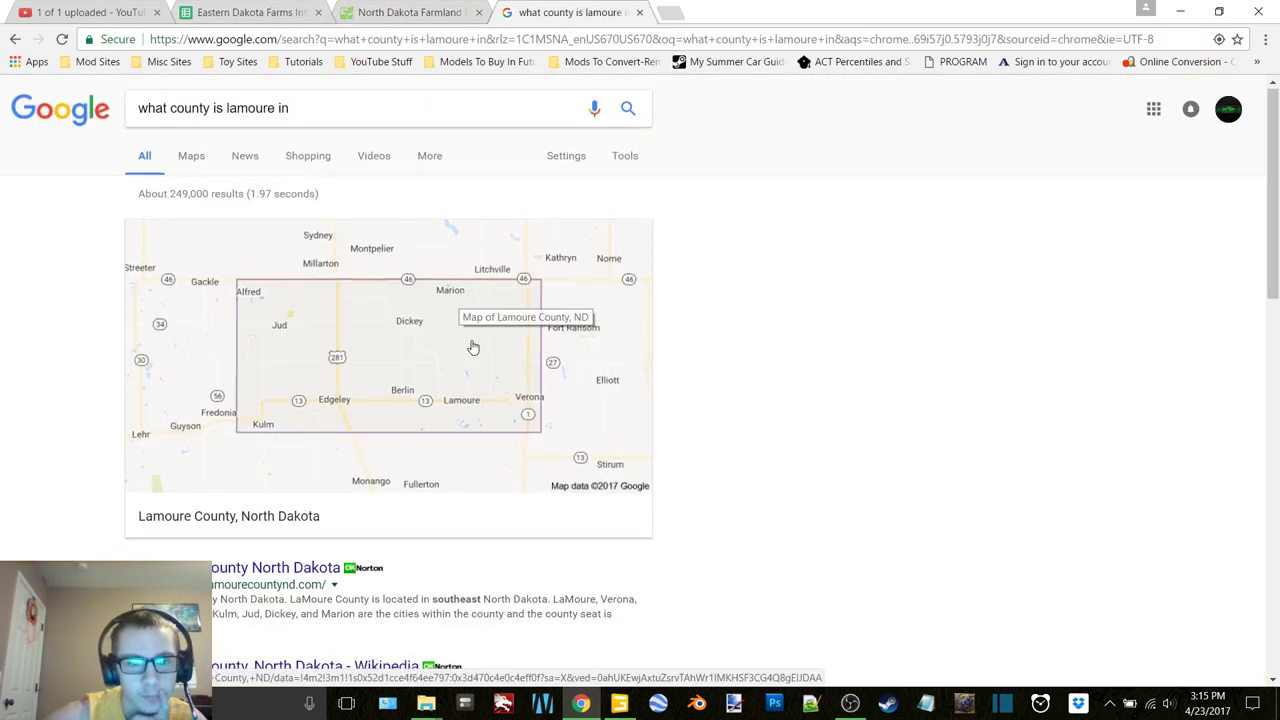
scroll(470, 345, down, 1)
scroll(472, 346, down, 3)
scroll(471, 346, up, 4)
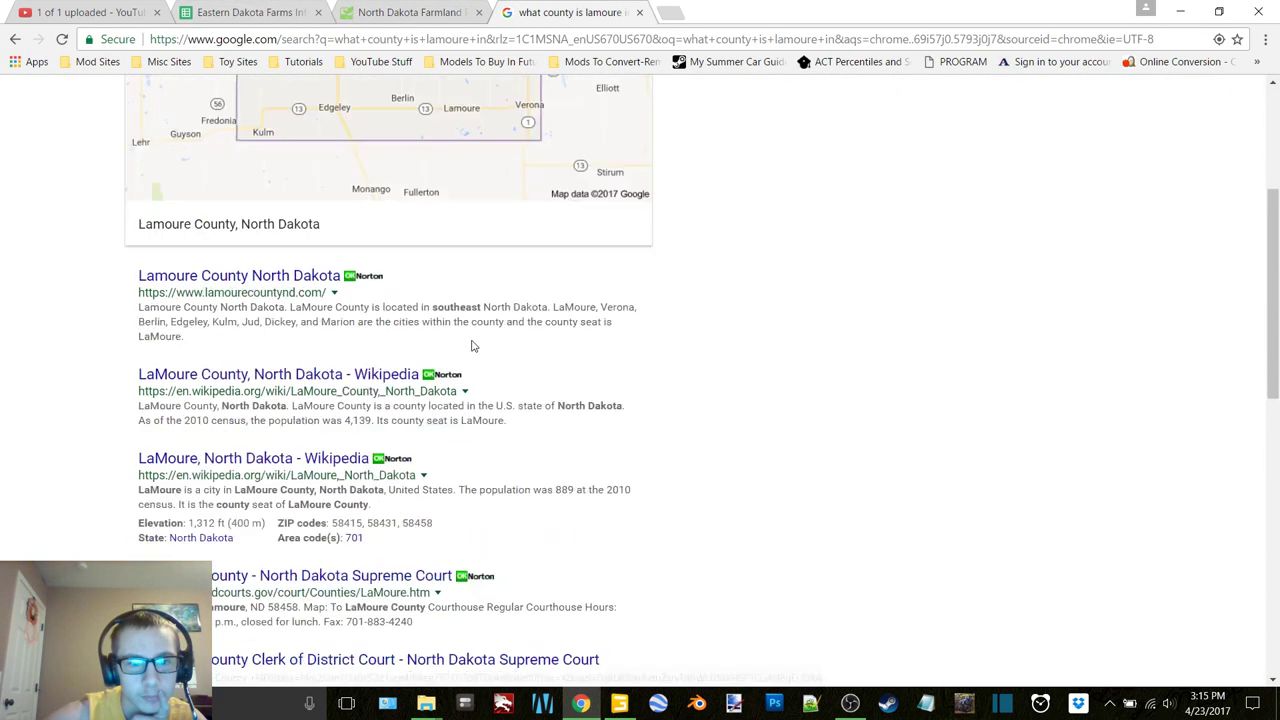
Refine the Google search to "what county is lamoure nd in".
click(280, 110)
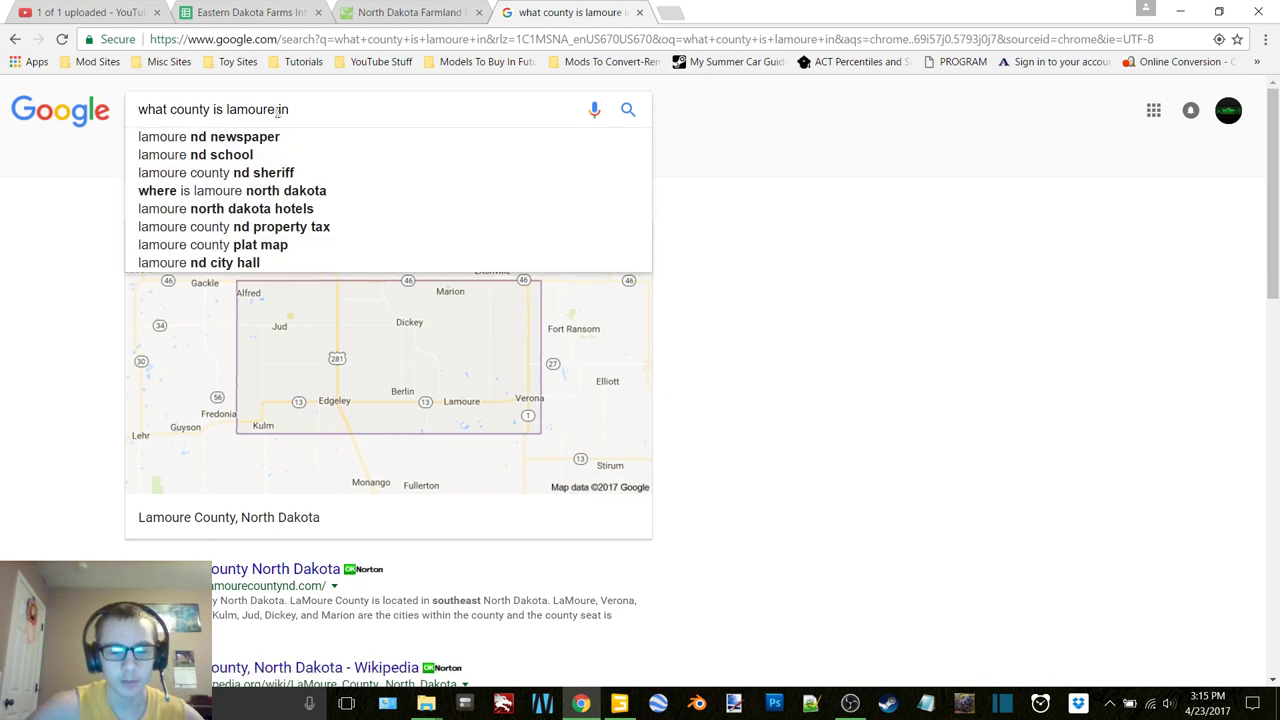
text(nd)
key(Return)
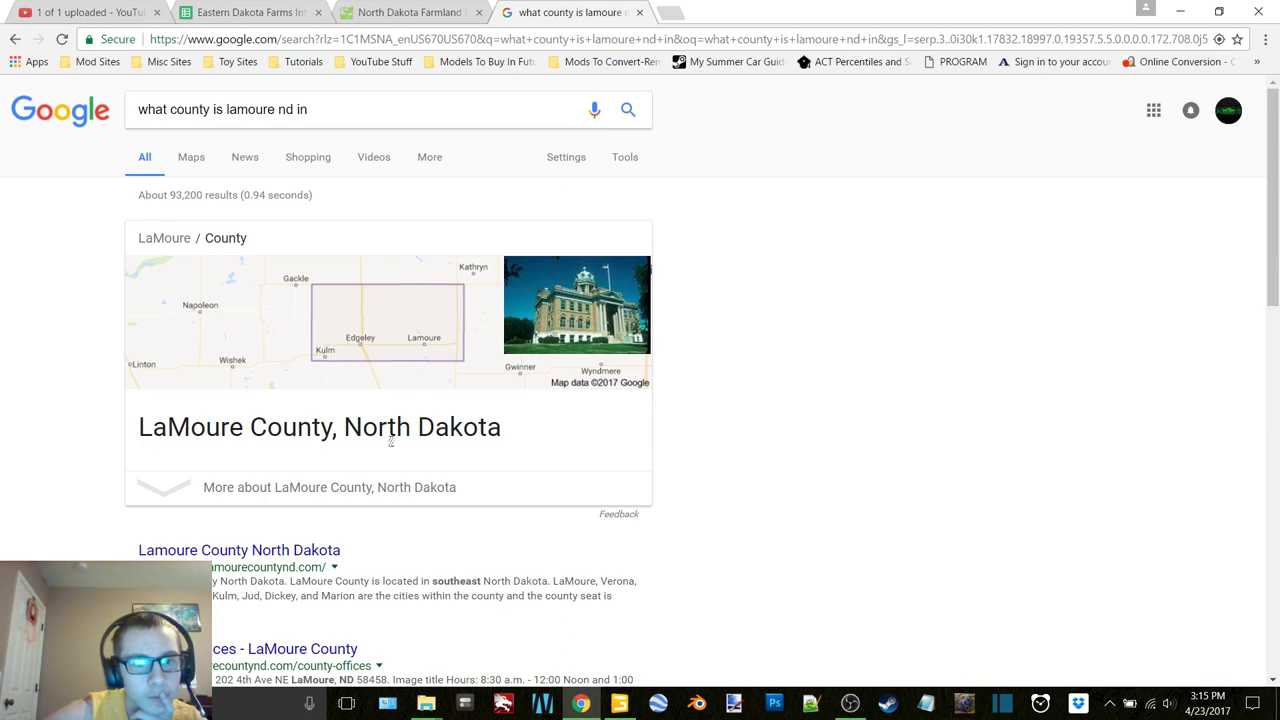
Examine an enlarged view of the cropland value map on the farmland prices page.
click(397, 11)
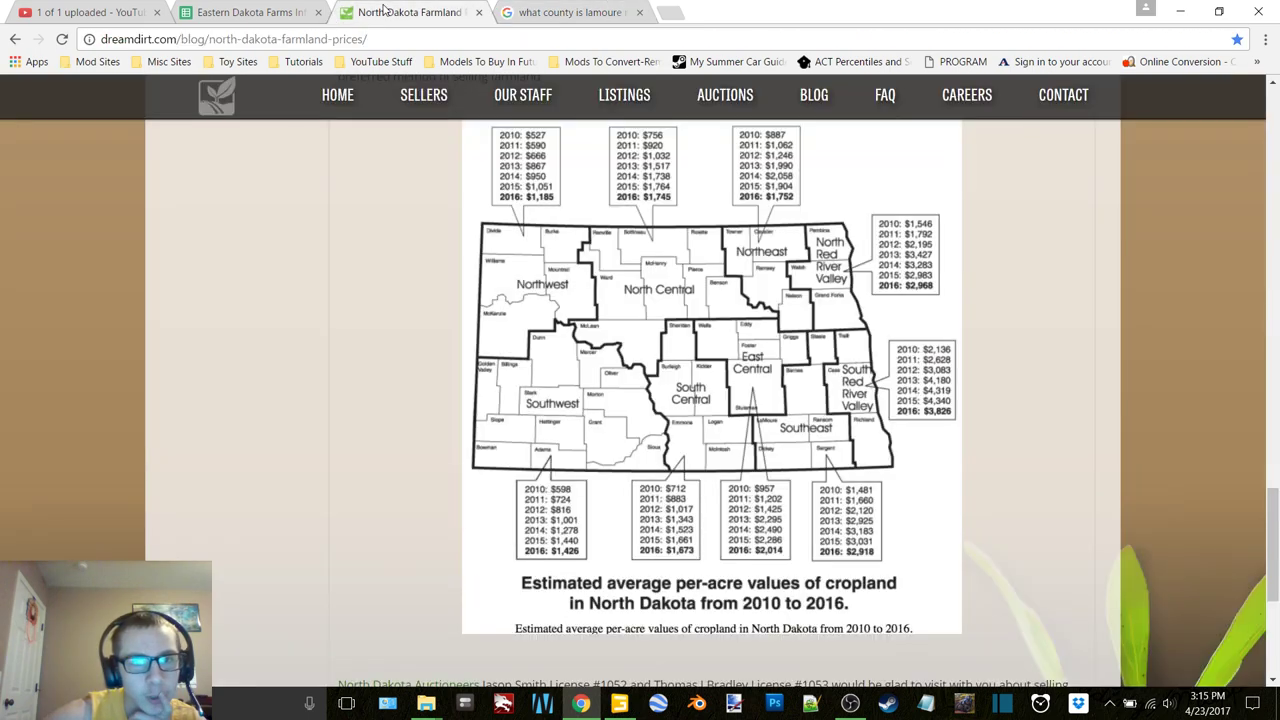
click(822, 352)
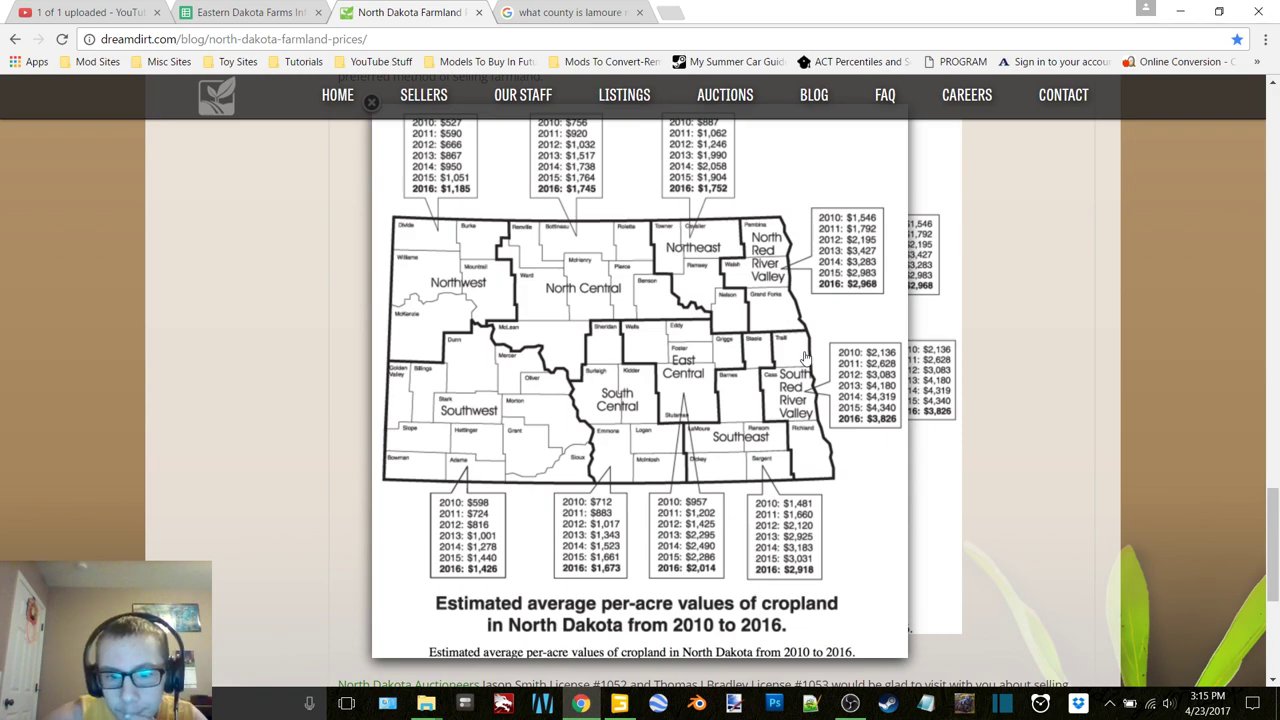
click(805, 357)
Look up LaMoure County's non-irrigated cropland price in the county table, then close the farmland prices and search pages.
scroll(766, 443, up, 3)
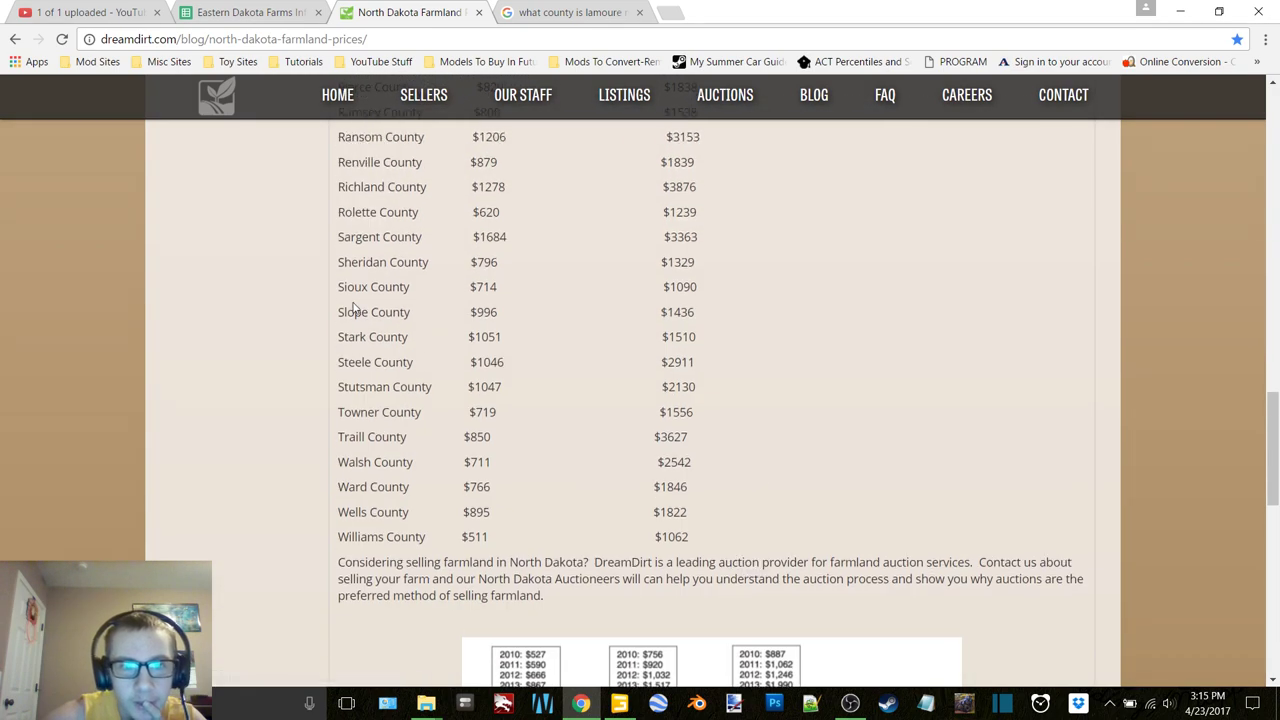
scroll(353, 307, up, 5)
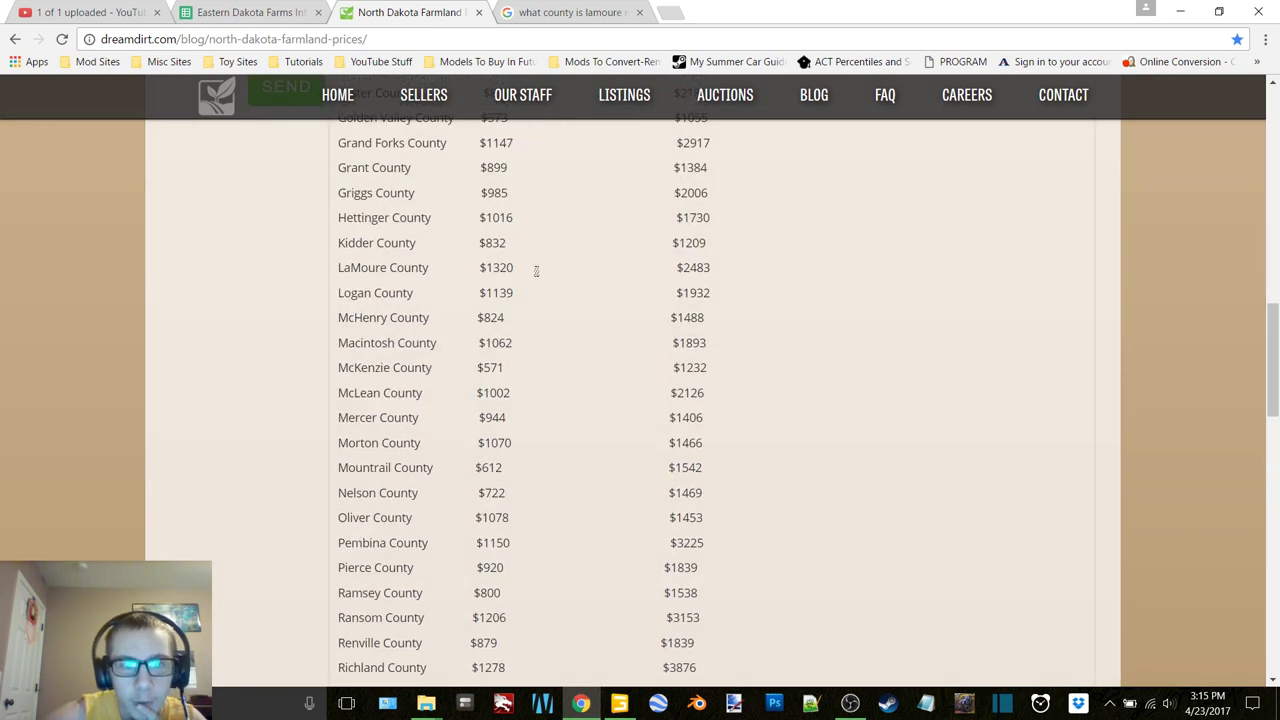
scroll(538, 272, up, 7)
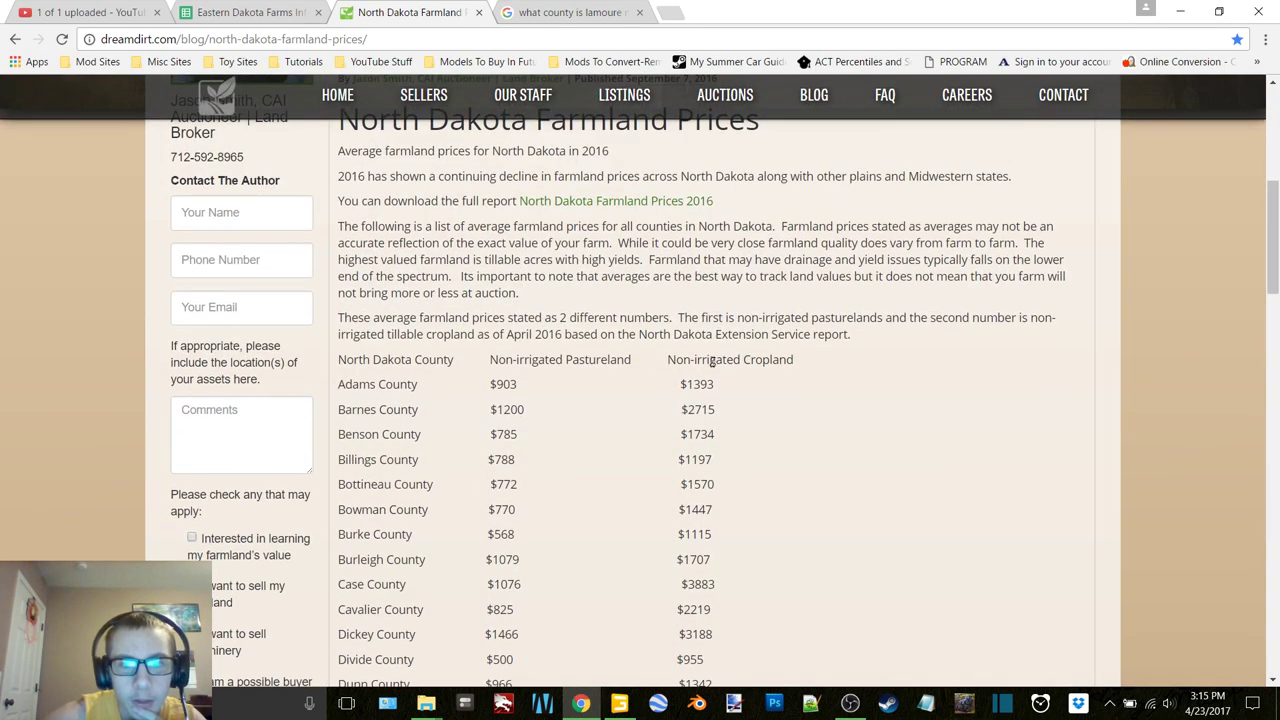
scroll(732, 366, down, 6)
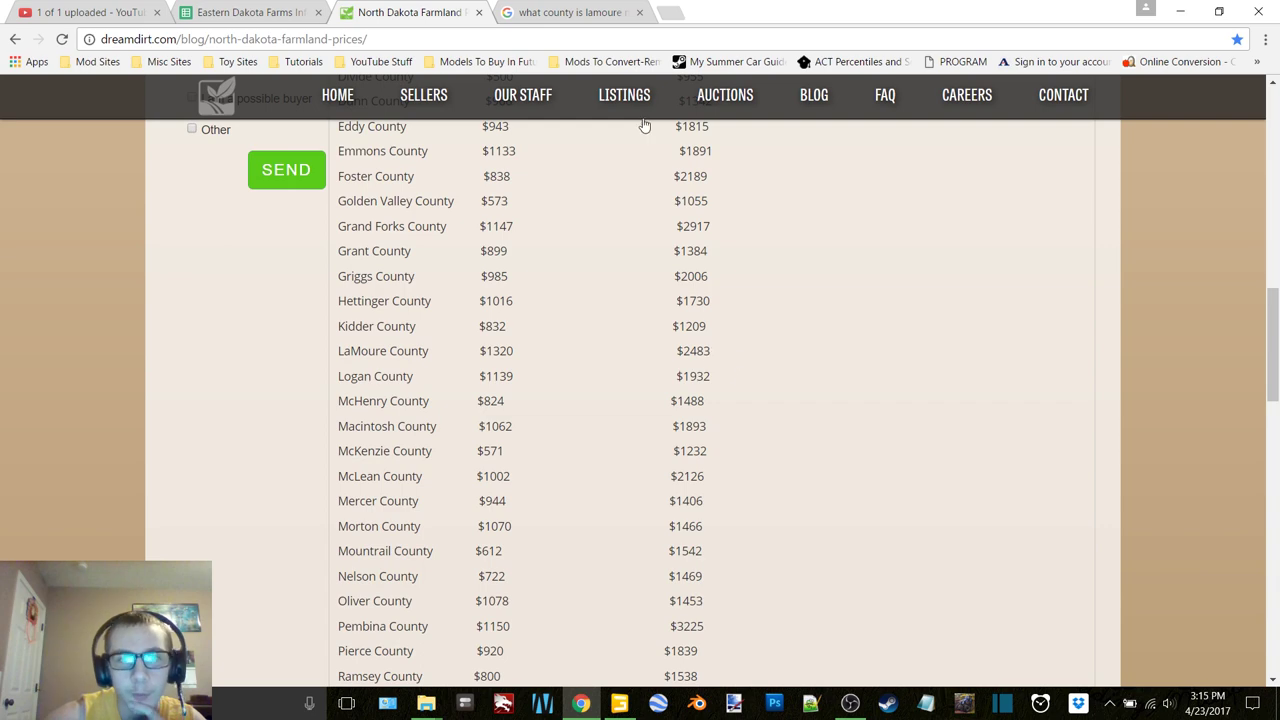
click(479, 13)
click(479, 13)
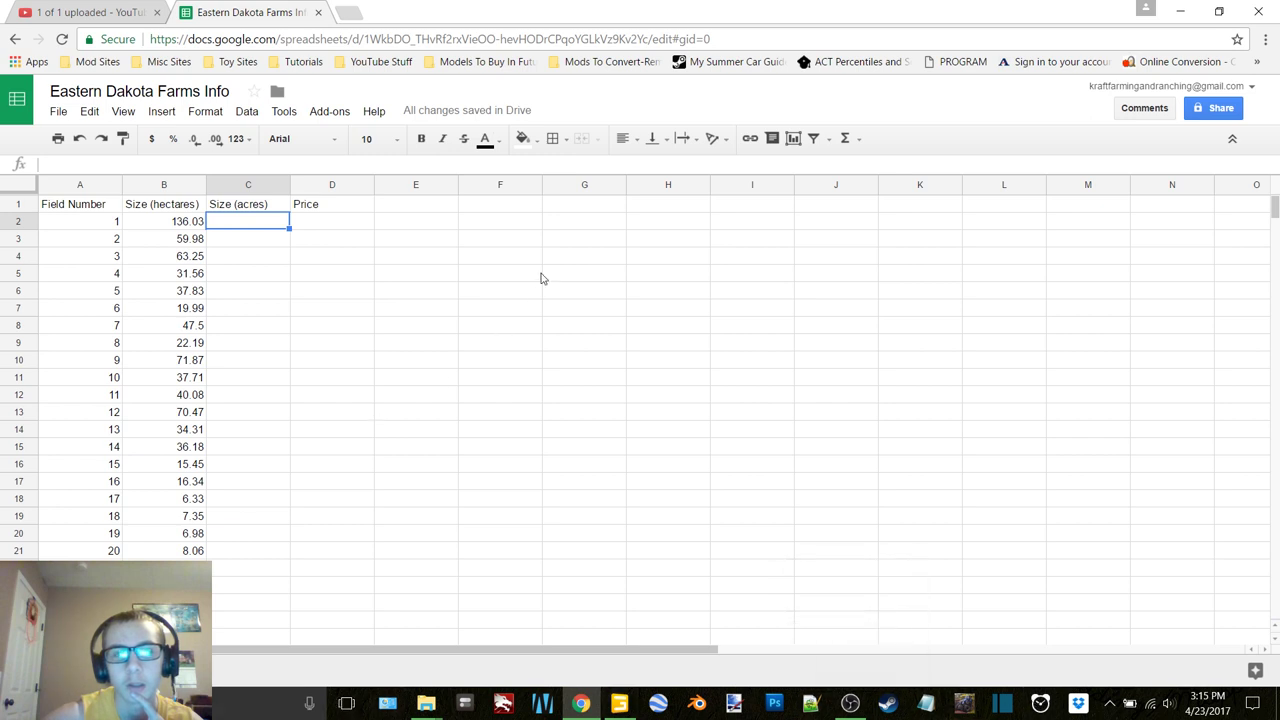
Begin a label in cell E1 with the text "Price Per Acre- $2,".
click(432, 209)
double_click(432, 209)
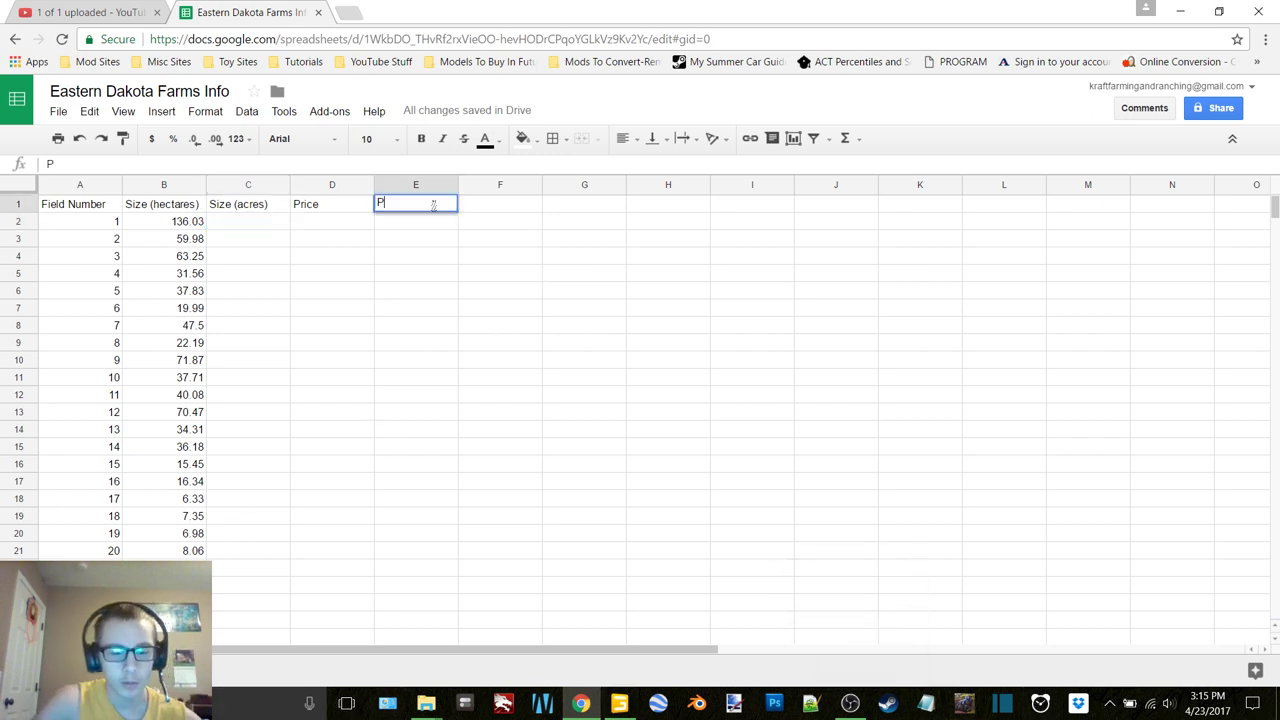
text(P)
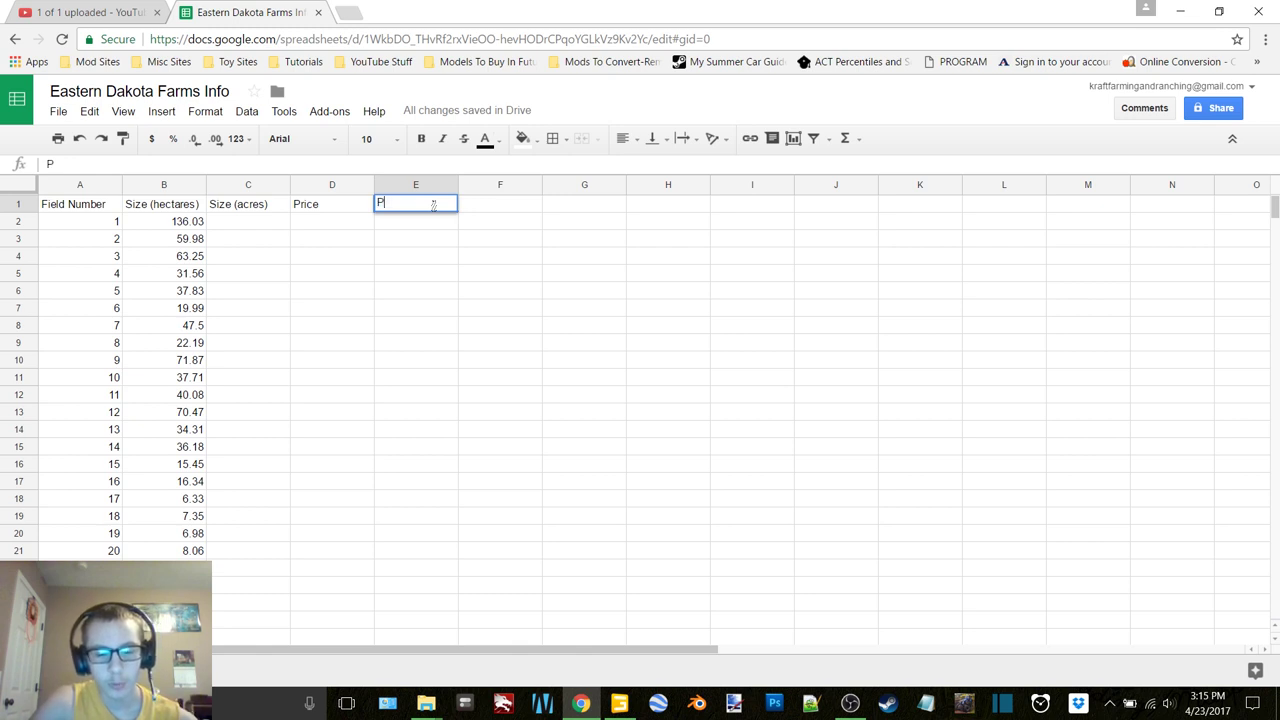
text(rice Per Acre-)
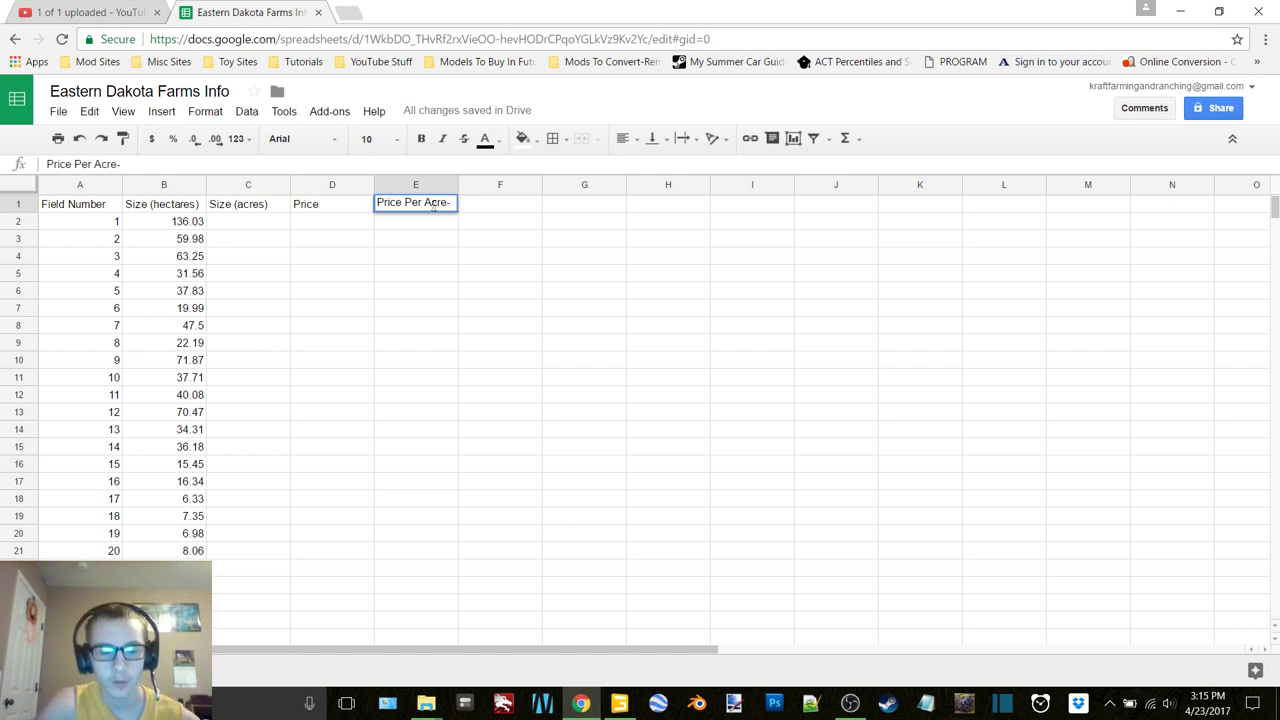
text( $2,)
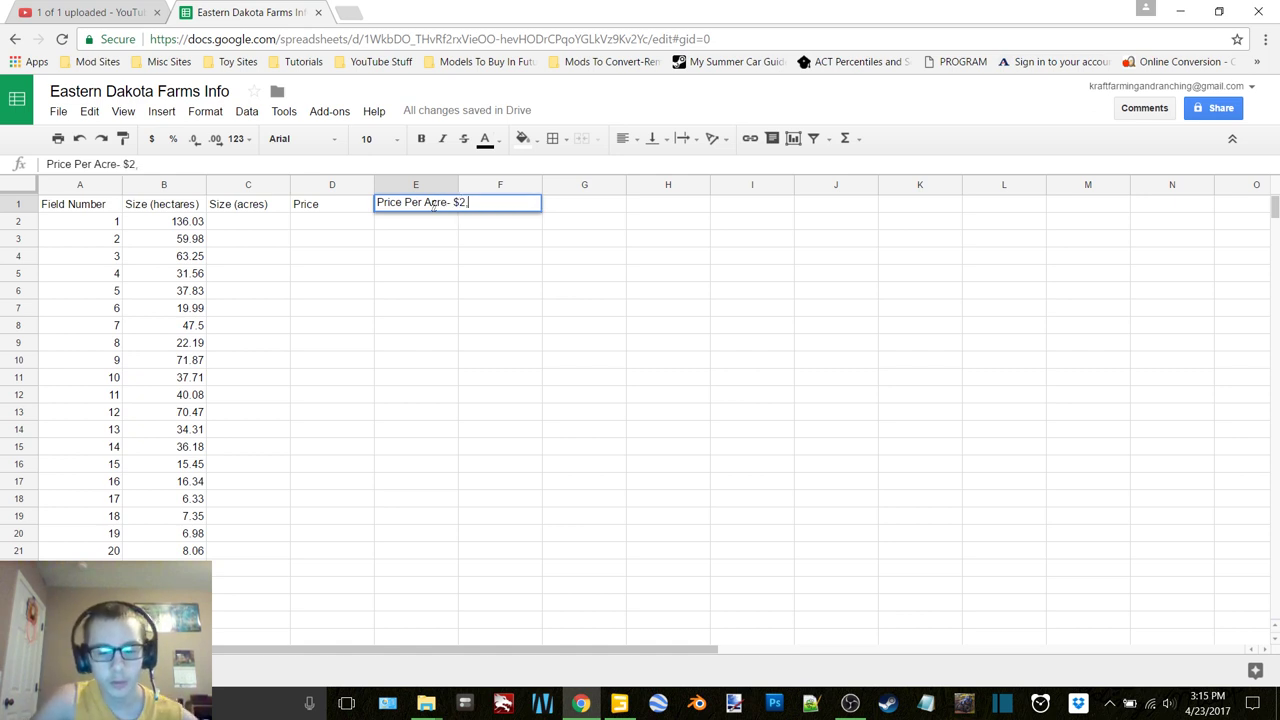
Recheck LaMoure County's cropland price on the bookmarked North Dakota Farmland Prices page and complete the E1 label as "Price Per Acre- $2,483".
click(348, 12)
click(1257, 61)
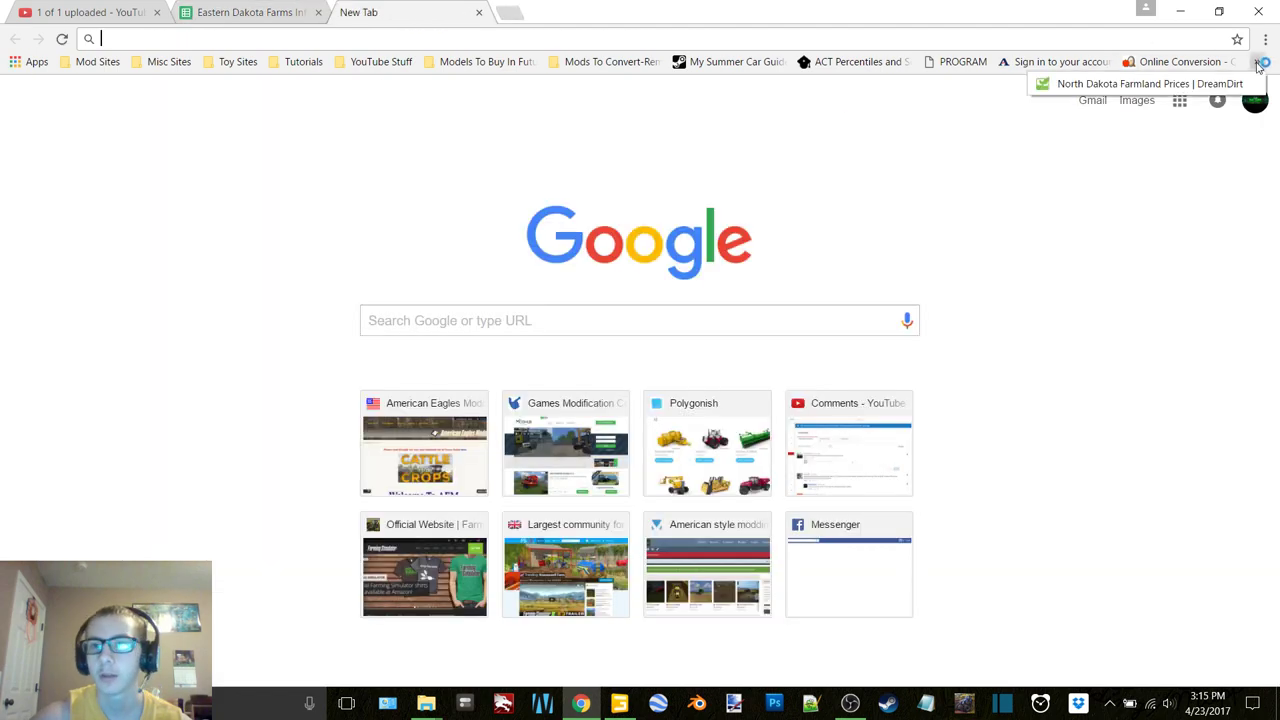
click(1140, 84)
scroll(851, 400, down, 4)
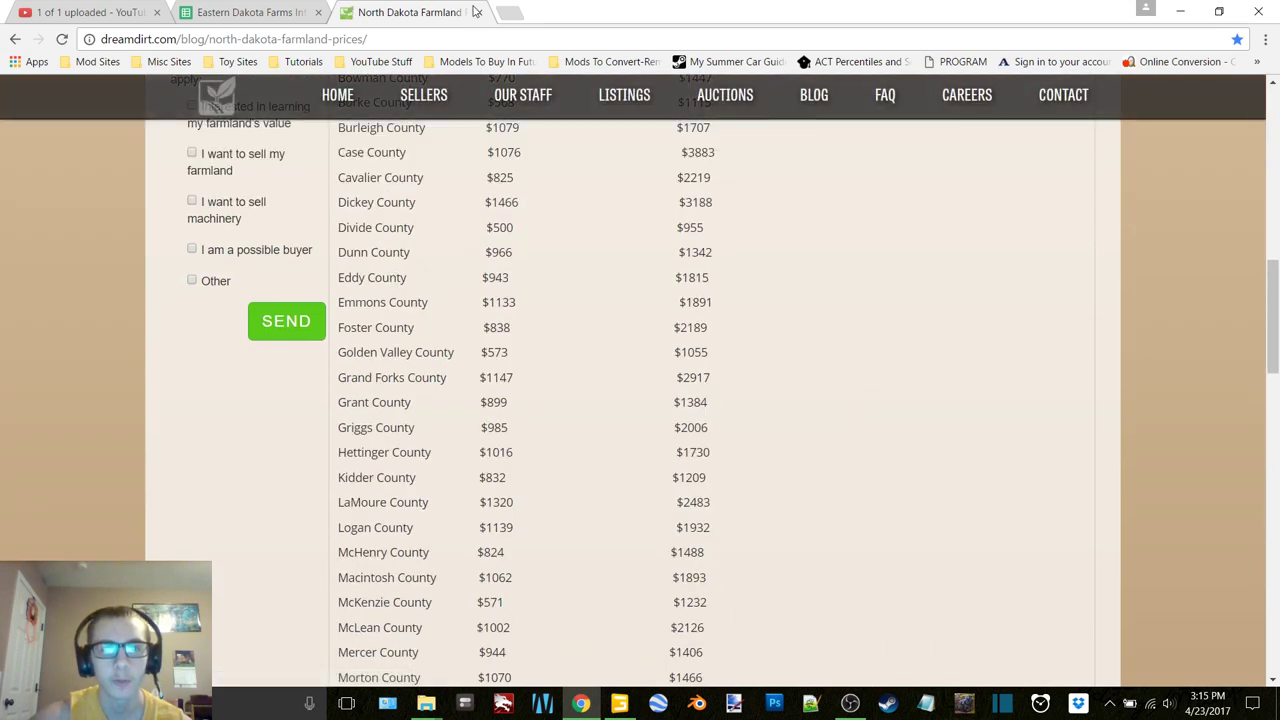
click(478, 12)
text(483)
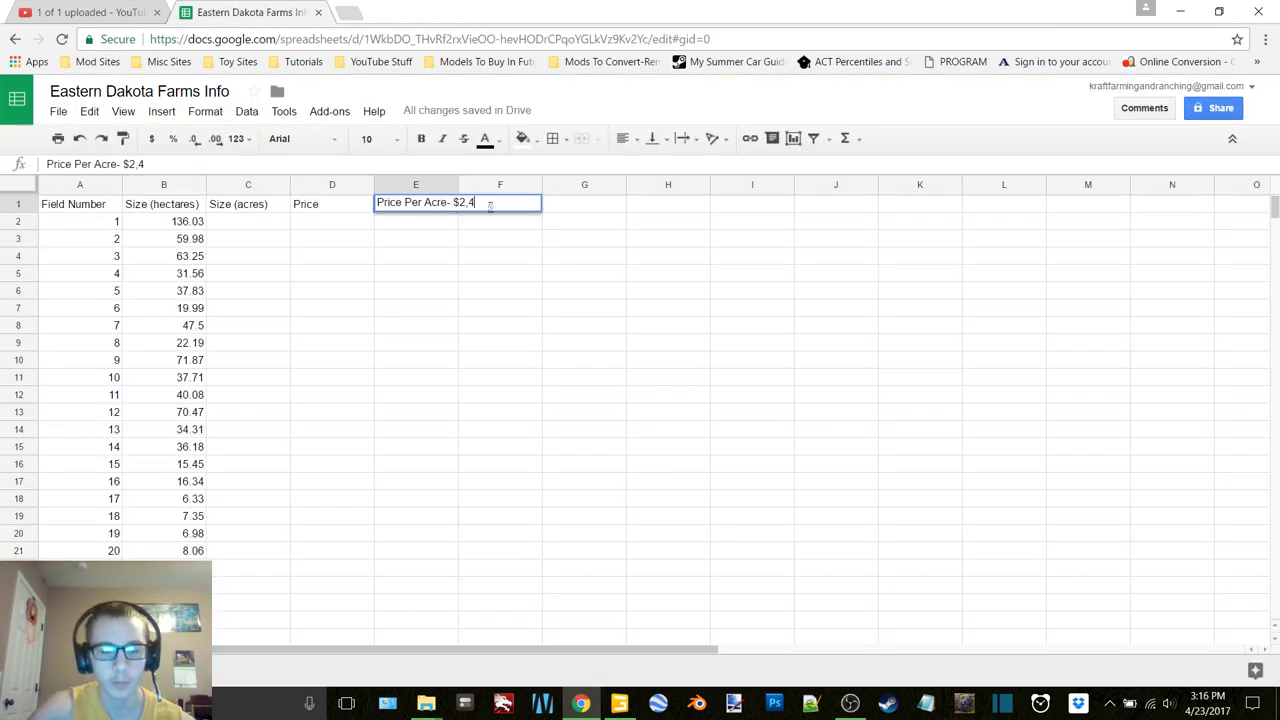
click(277, 224)
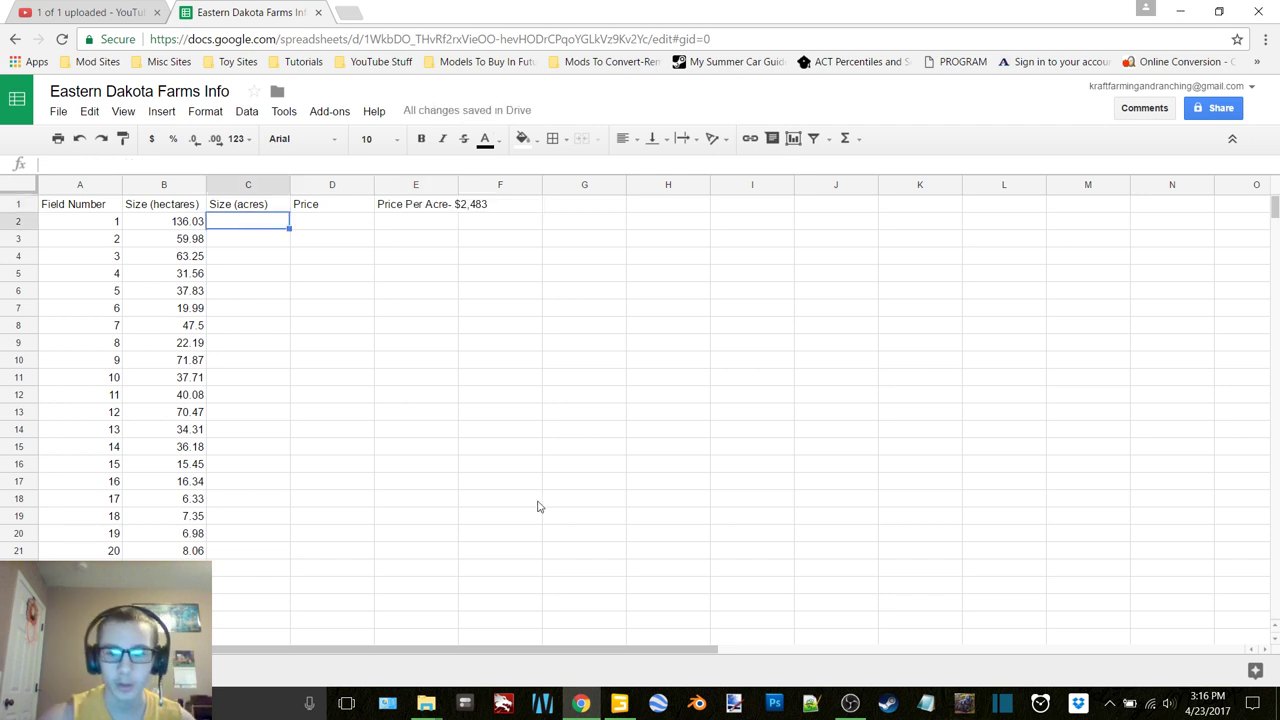
Open the Windows Calculator app for working out the field prices.
key(super)
scroll(443, 447, down, 5)
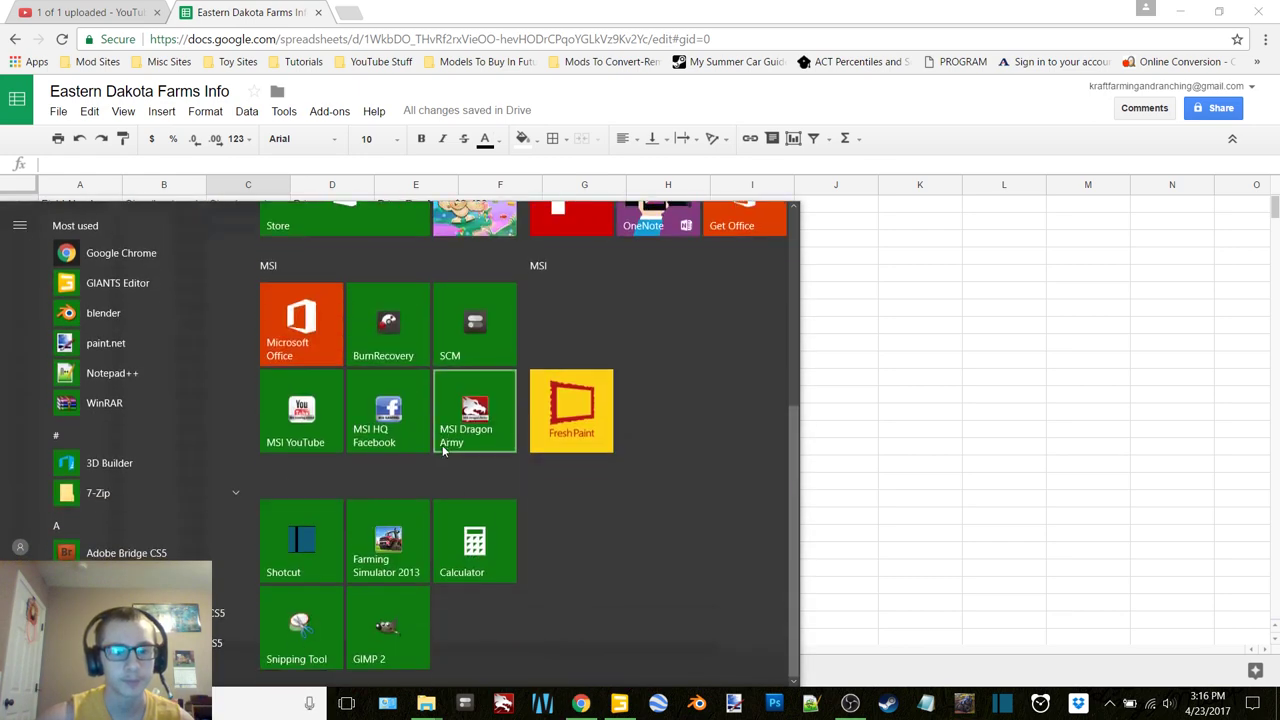
click(486, 543)
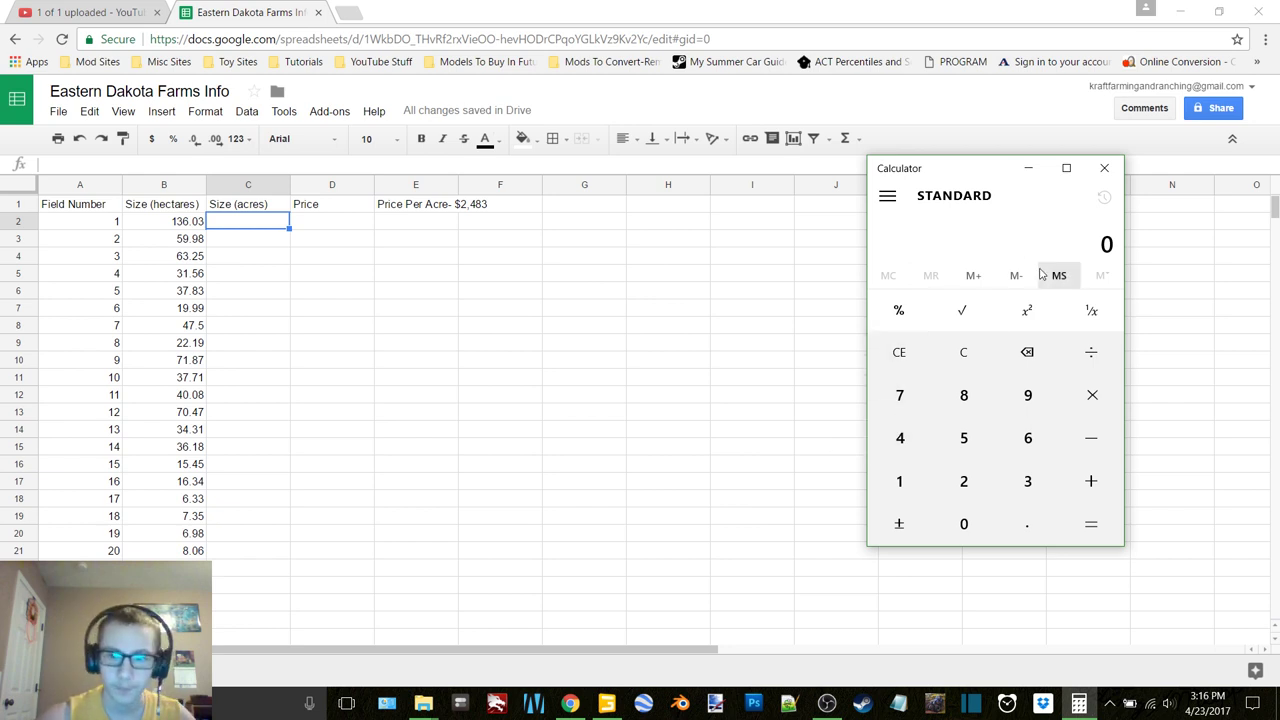
Enter 336.13 as field 1's size in acres in the spreadsheet.
click(237, 224)
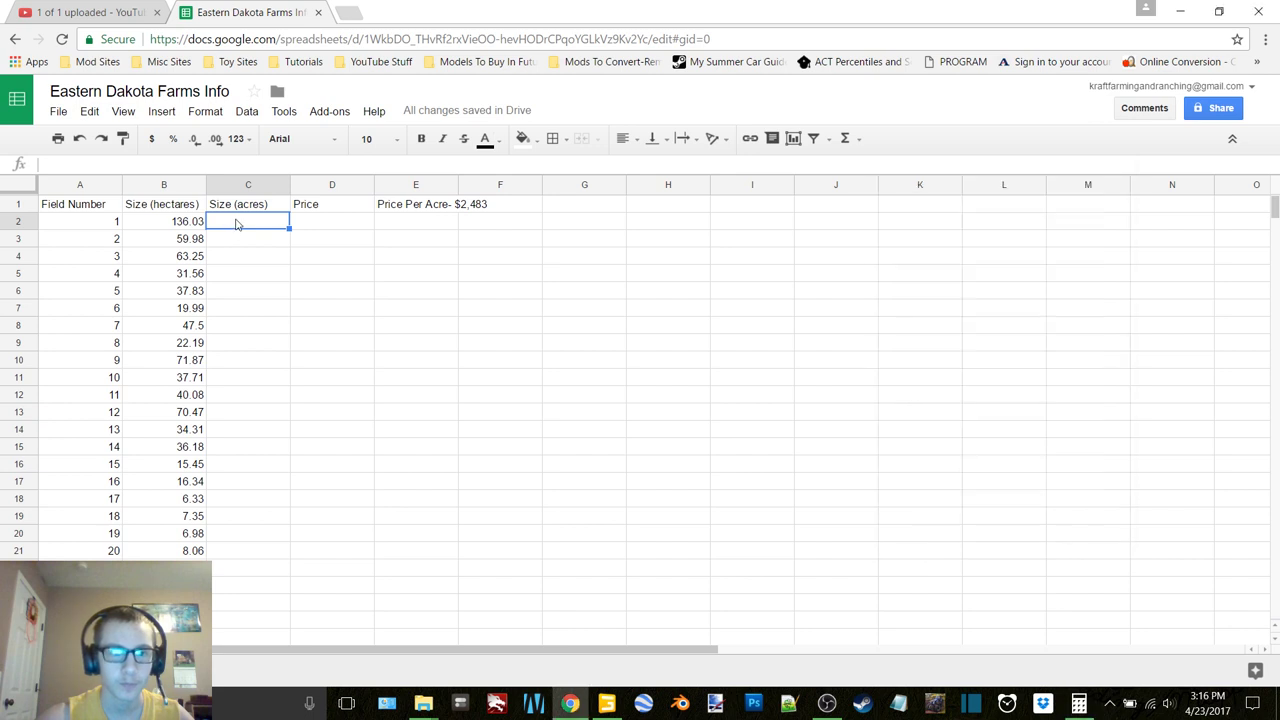
text(3)
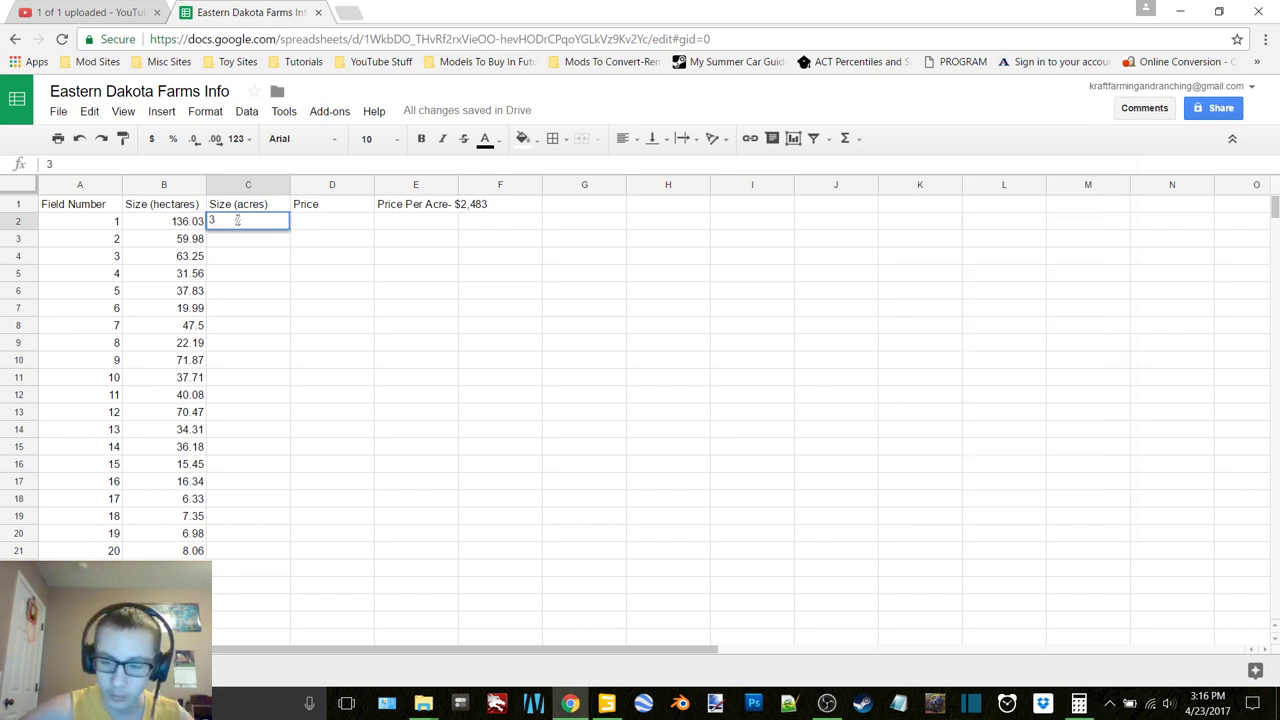
text(36.)
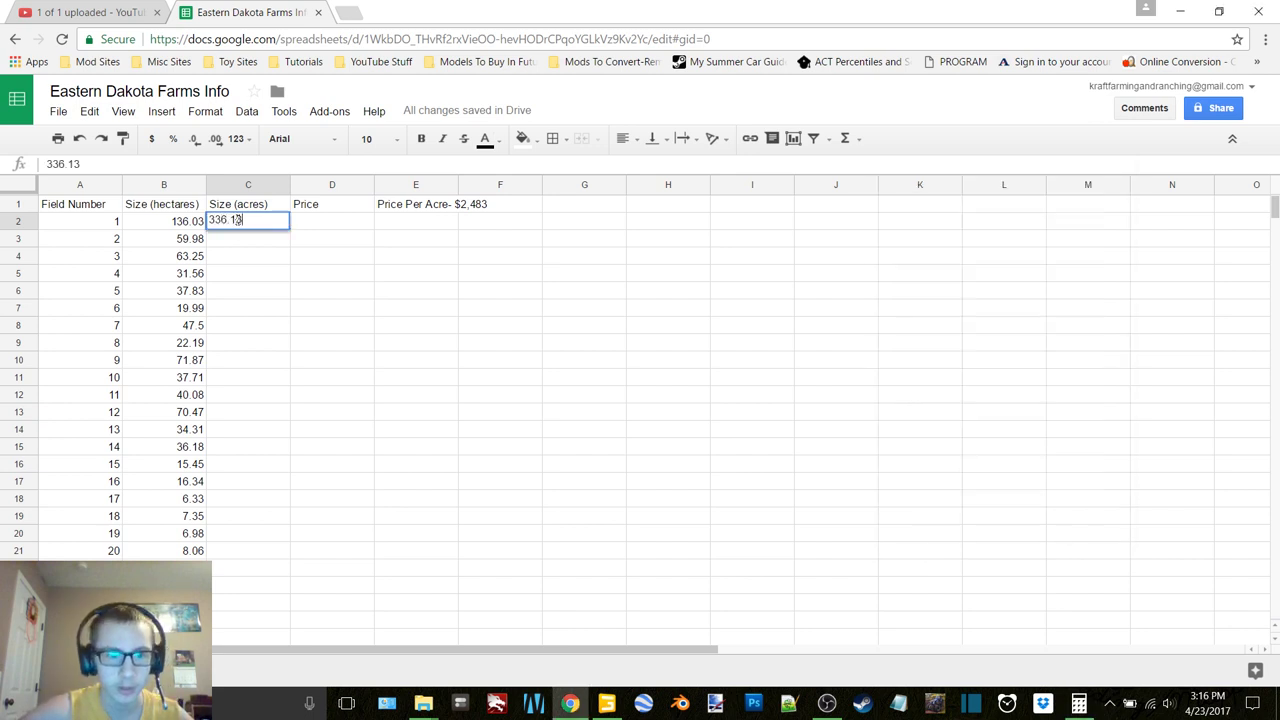
text(13)
key(Tab)
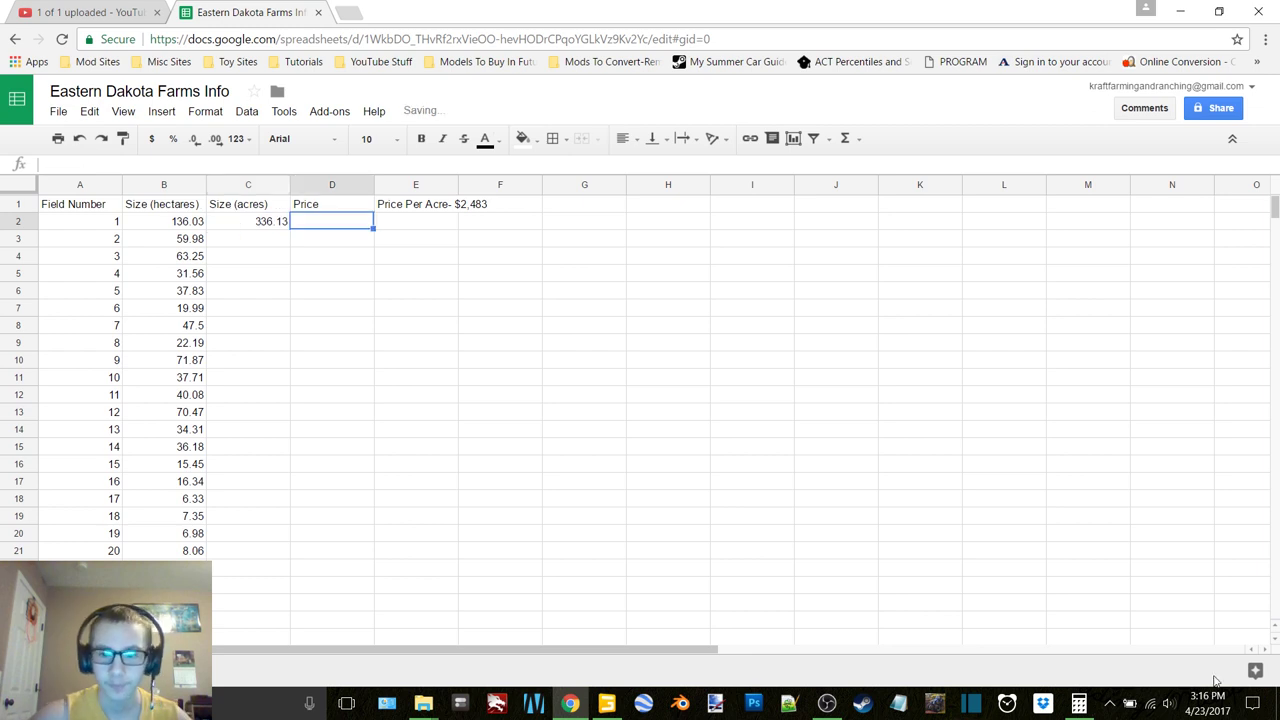
Switch to Calculator and multiply the per-acre price 2483 by field 1's 336.13 acres.
click(1079, 703)
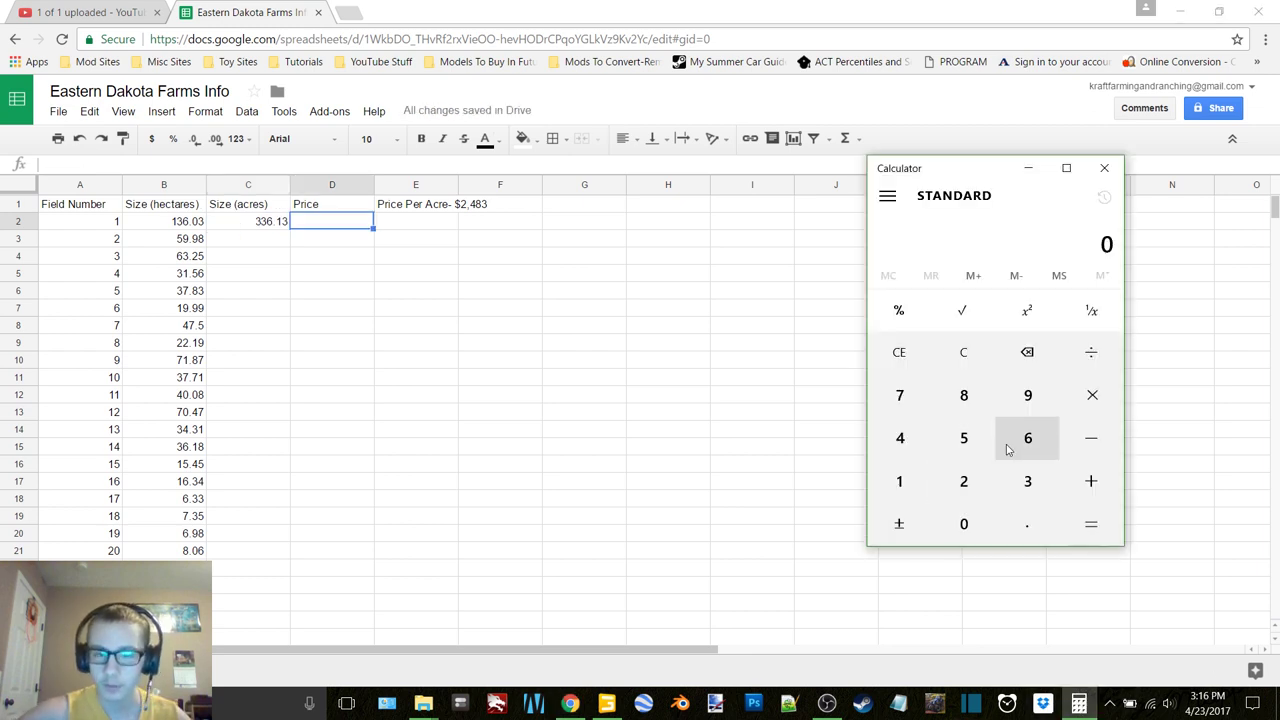
text(2483)
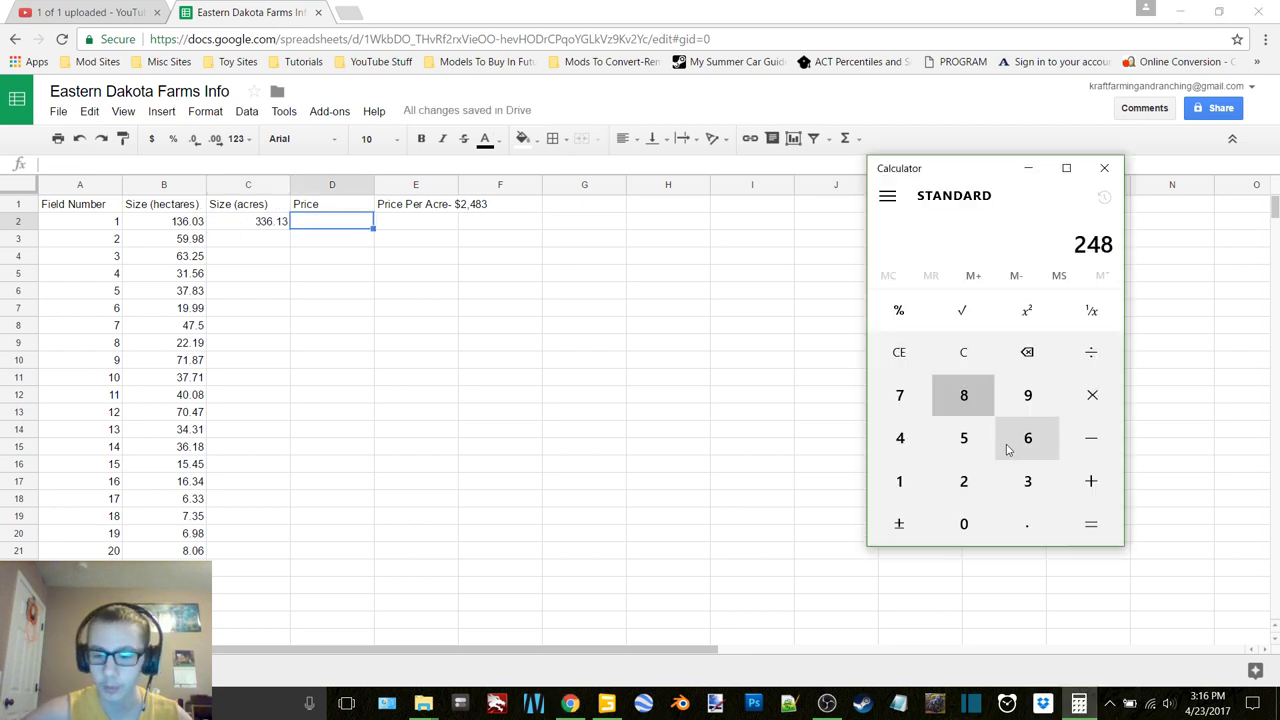
key(asterisk)
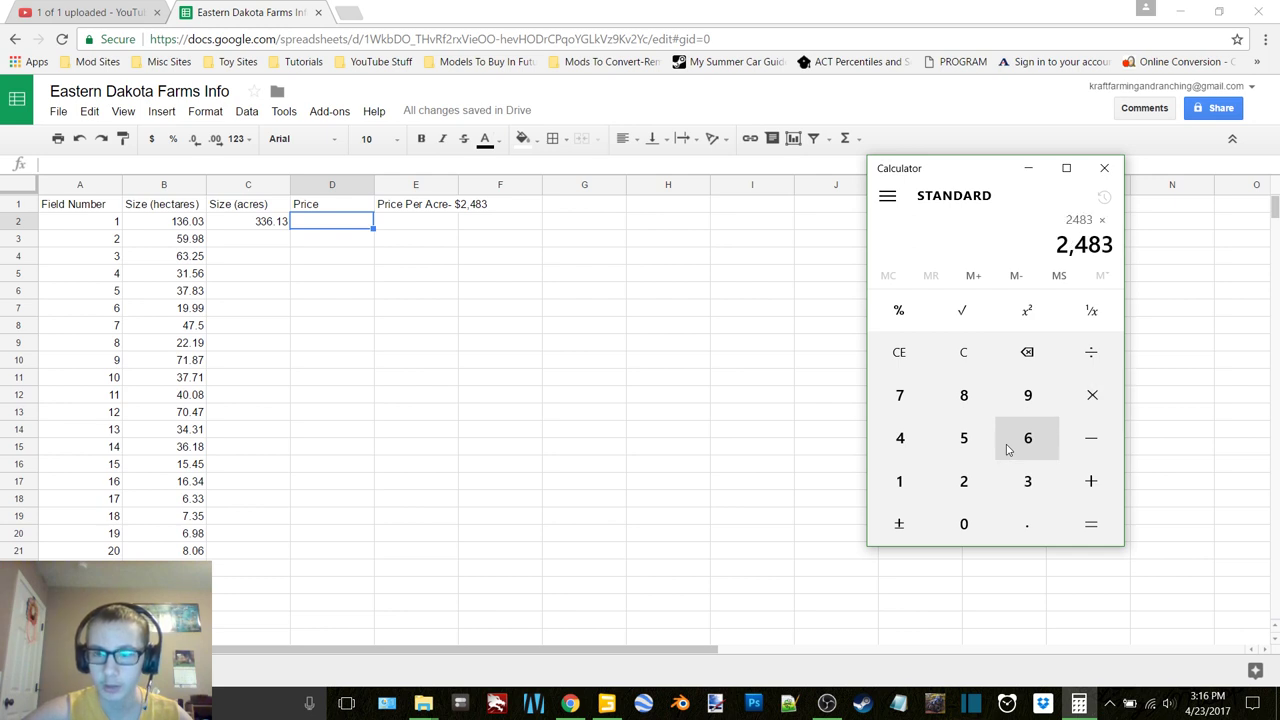
text(336.13)
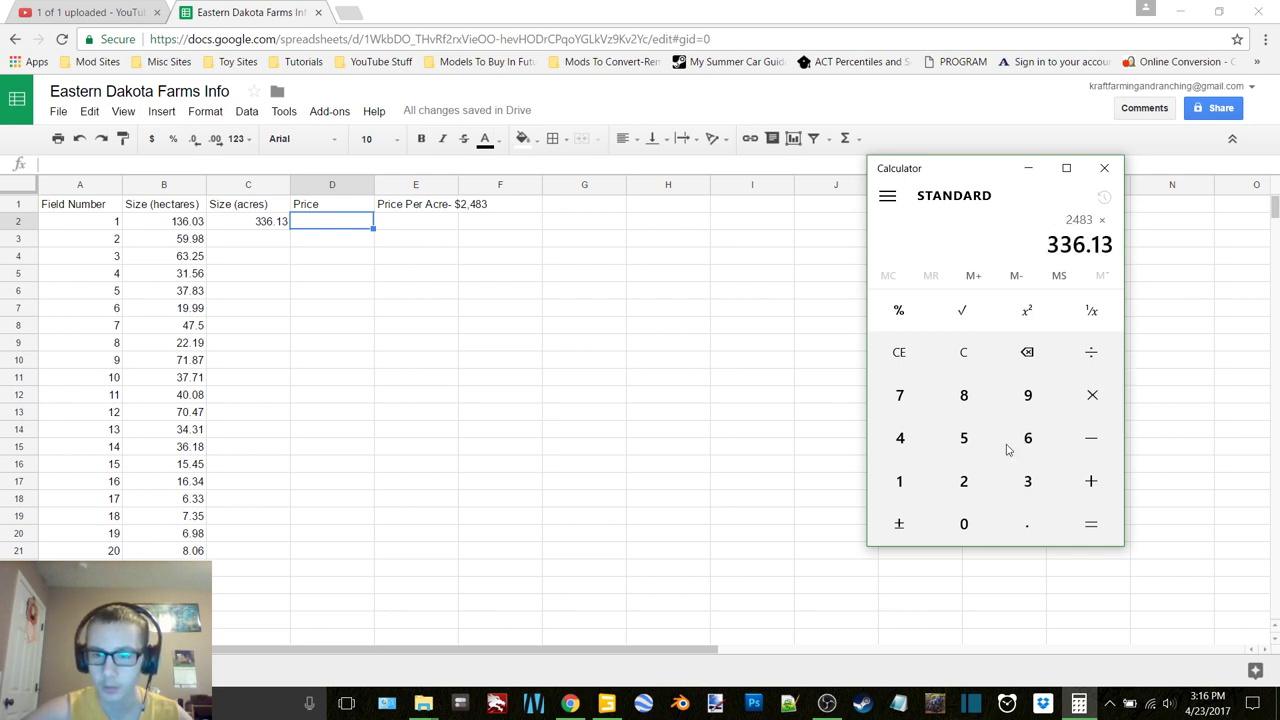
key(Return)
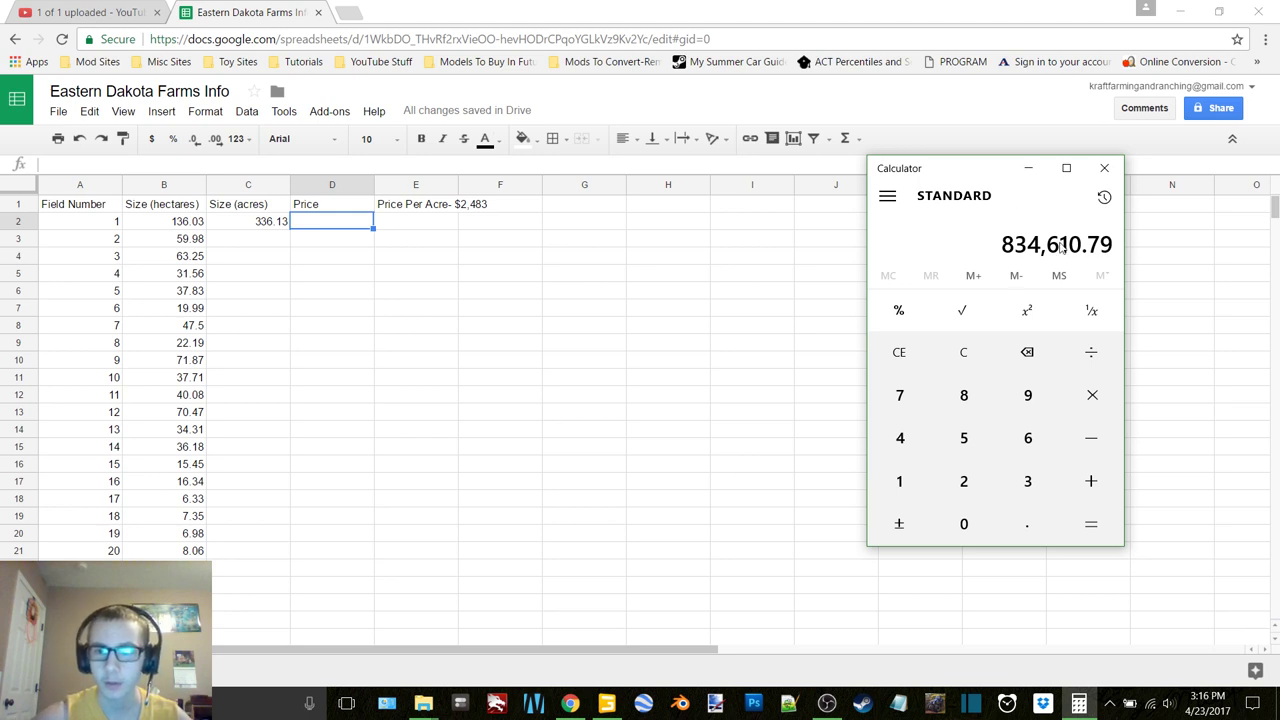
Enter 834,610 as field 1's price in the spreadsheet.
click(330, 228)
text(3)
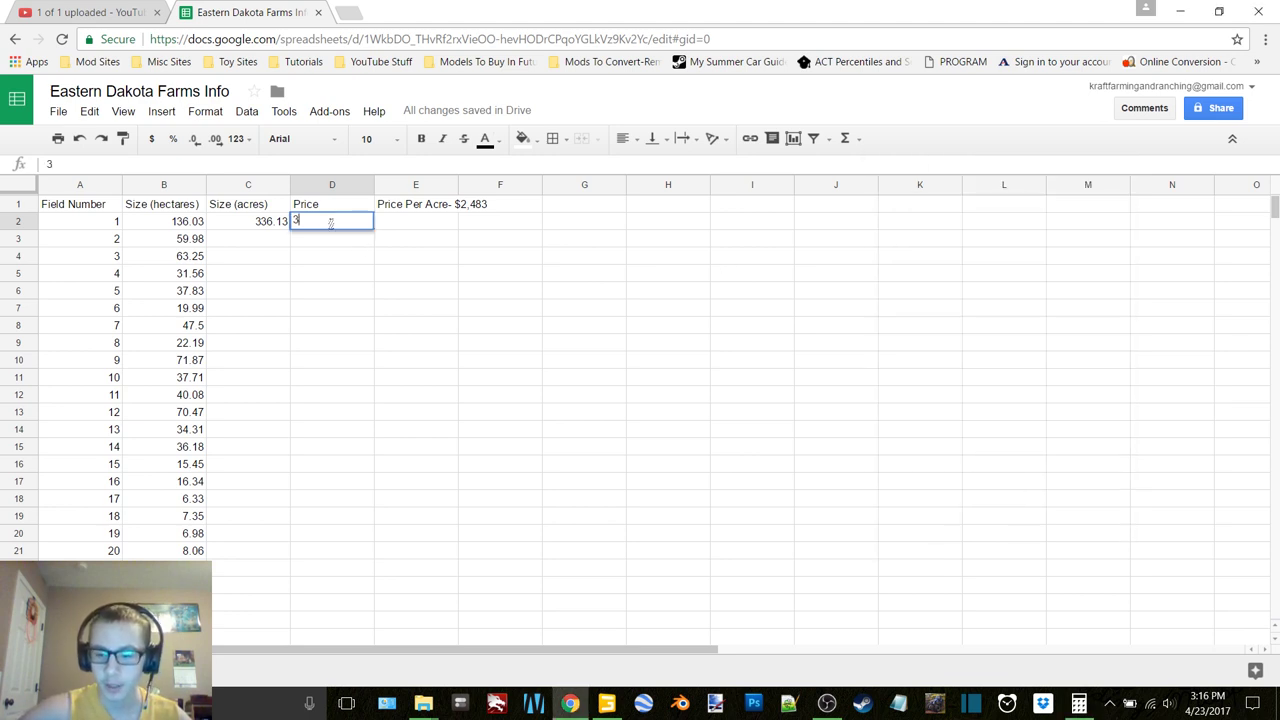
key(BackSpace)
text(8)
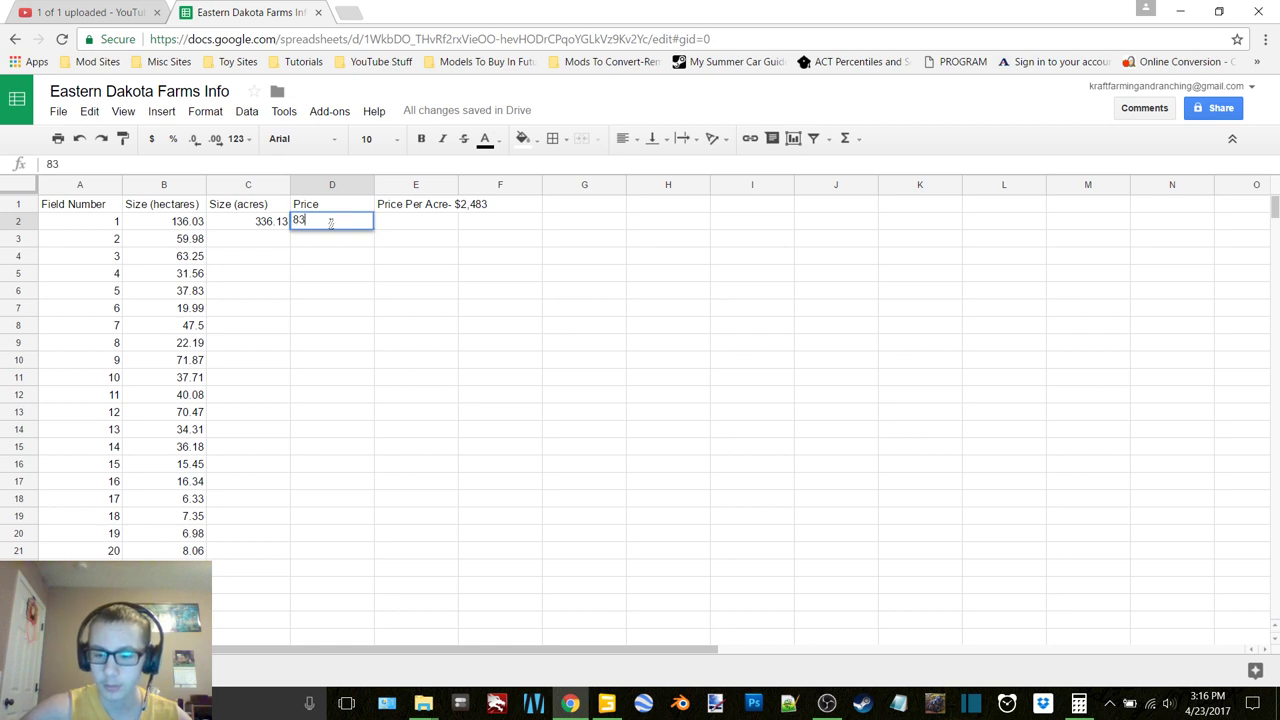
text(34,61)
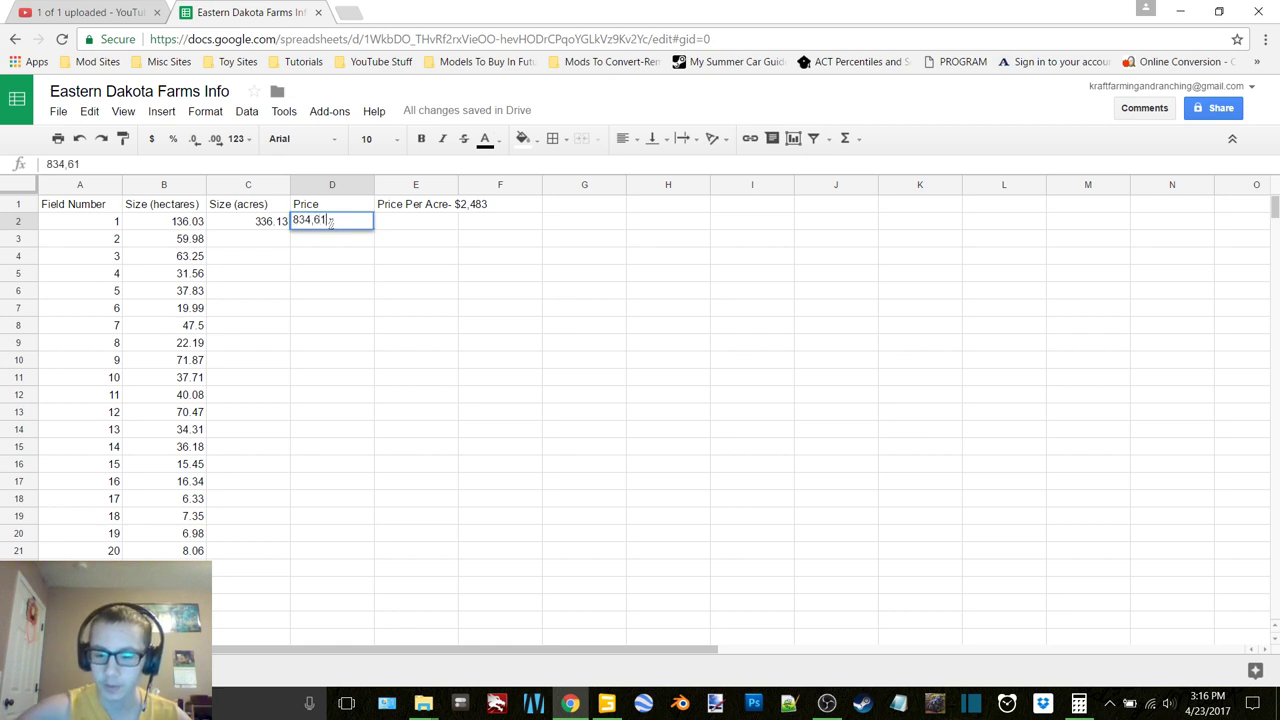
Enter 148.21 as field 2's size in acres.
click(241, 241)
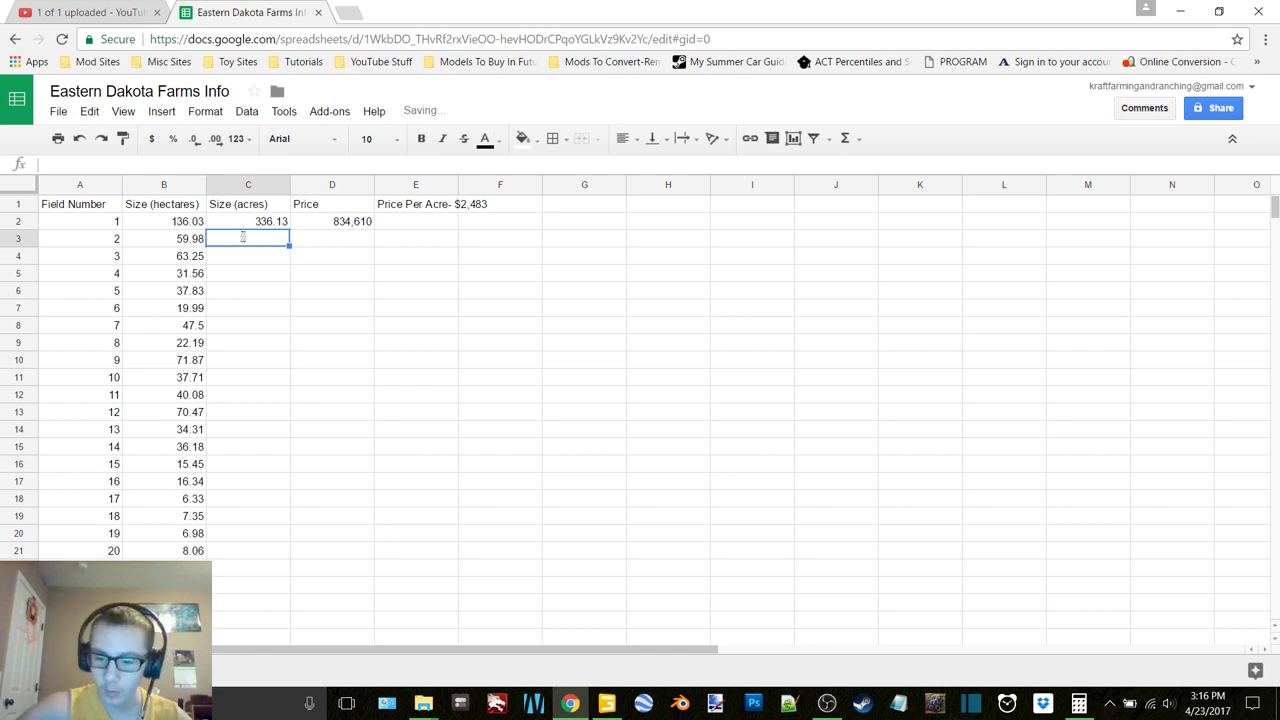
text(148.21)
key(Tab)
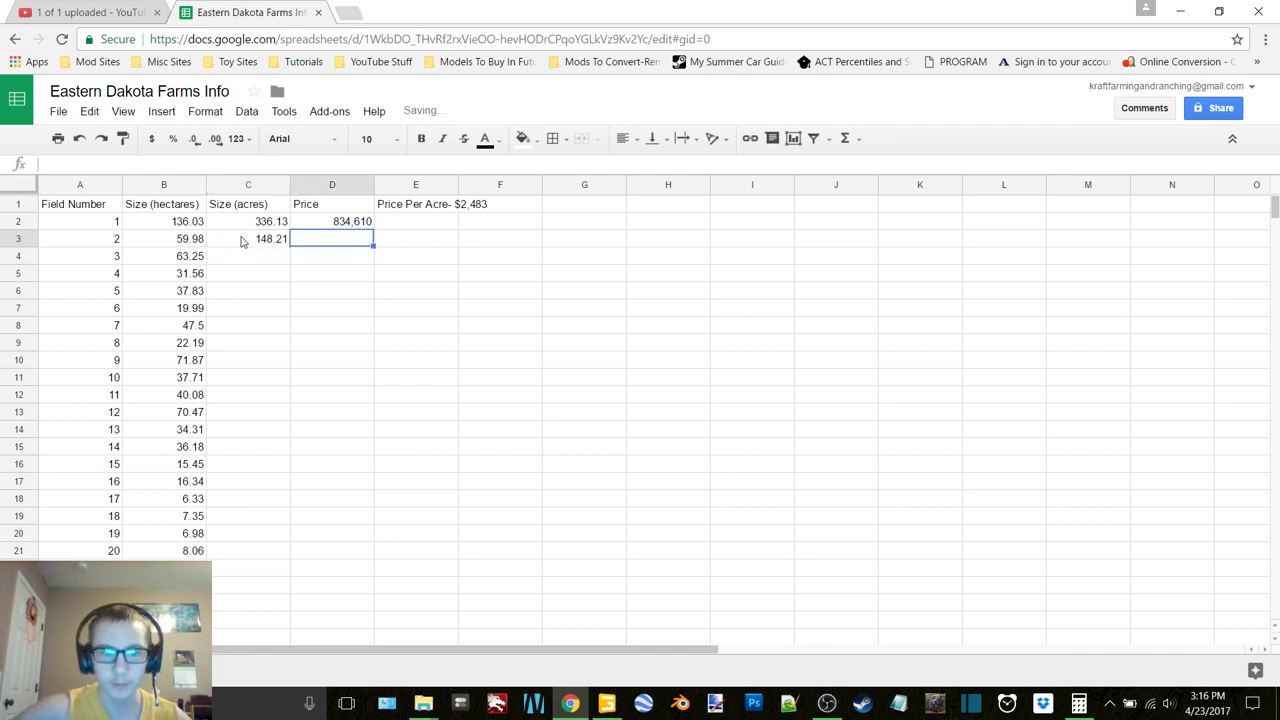
Switch to Calculator, clear the previous result and multiply 2483 by field 2's 148.21 acres.
click(1082, 704)
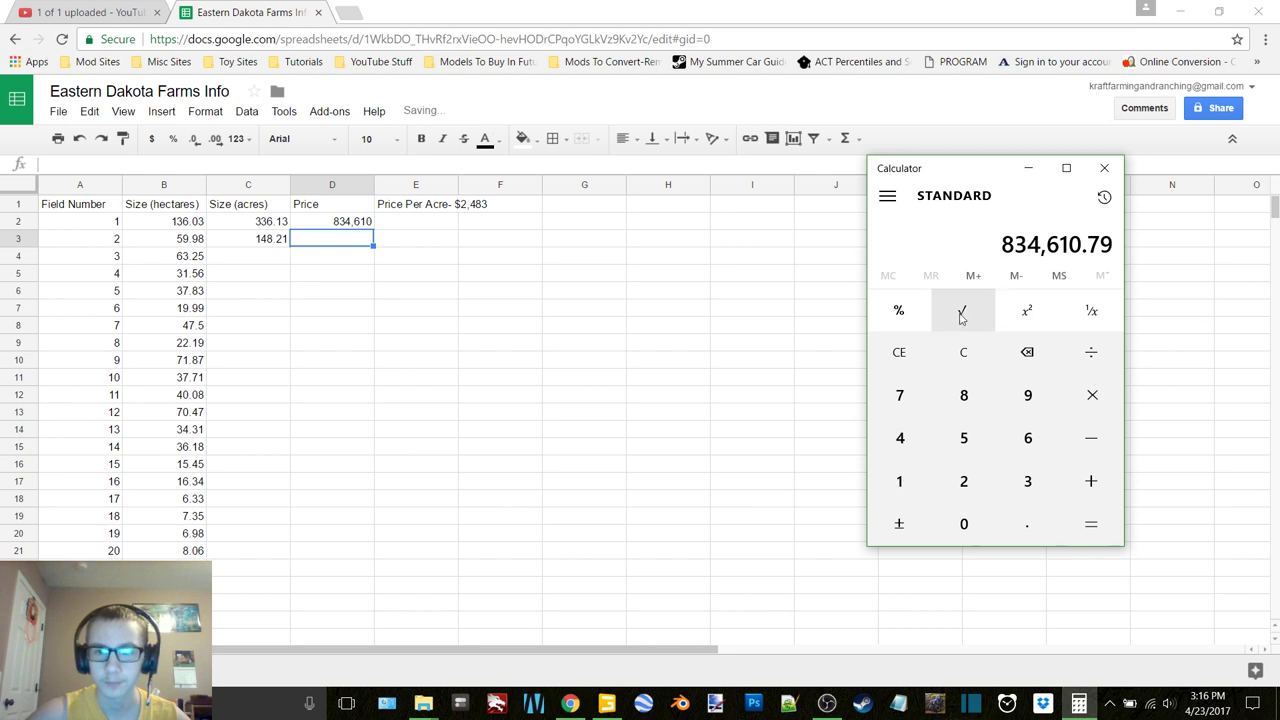
click(951, 360)
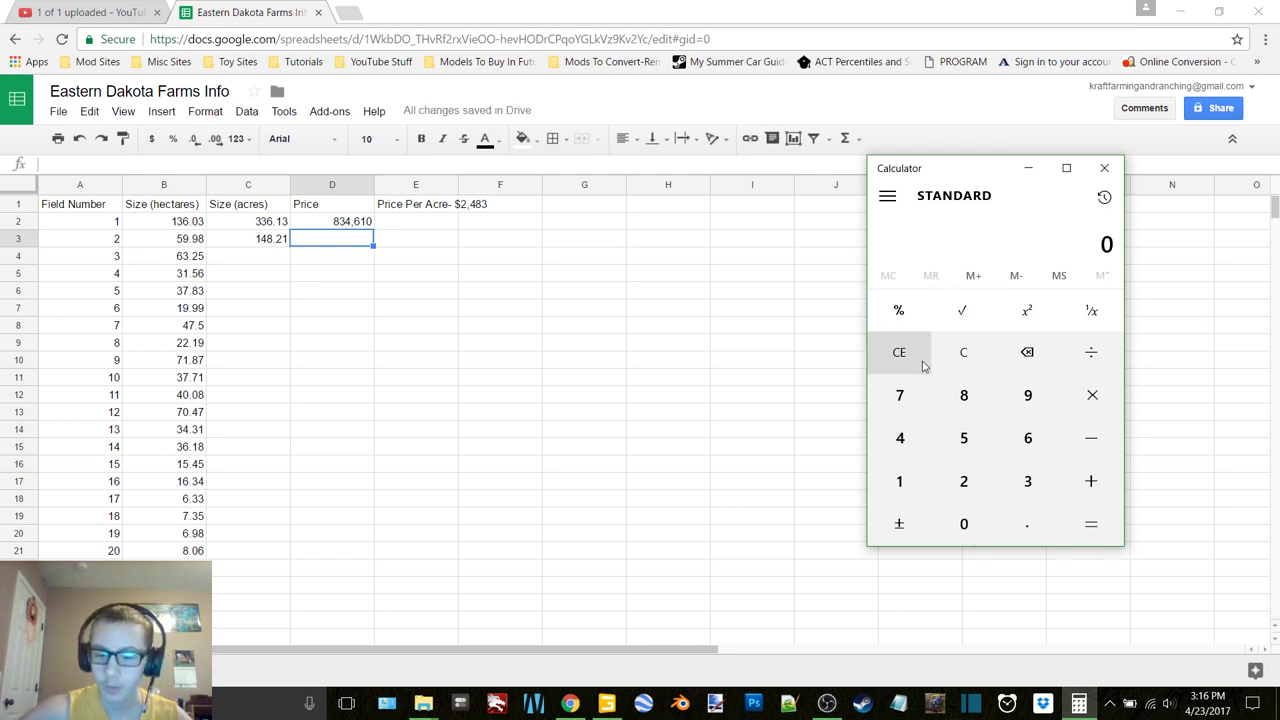
text(2483*)
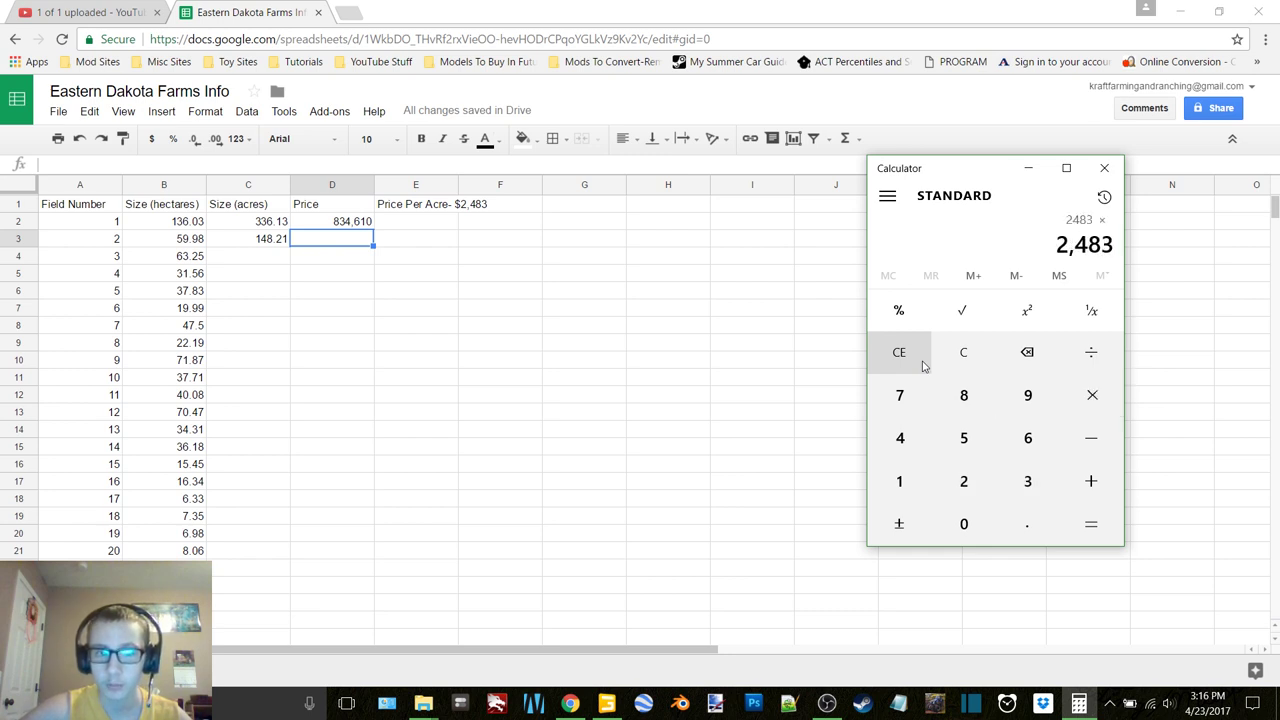
text(148.21)
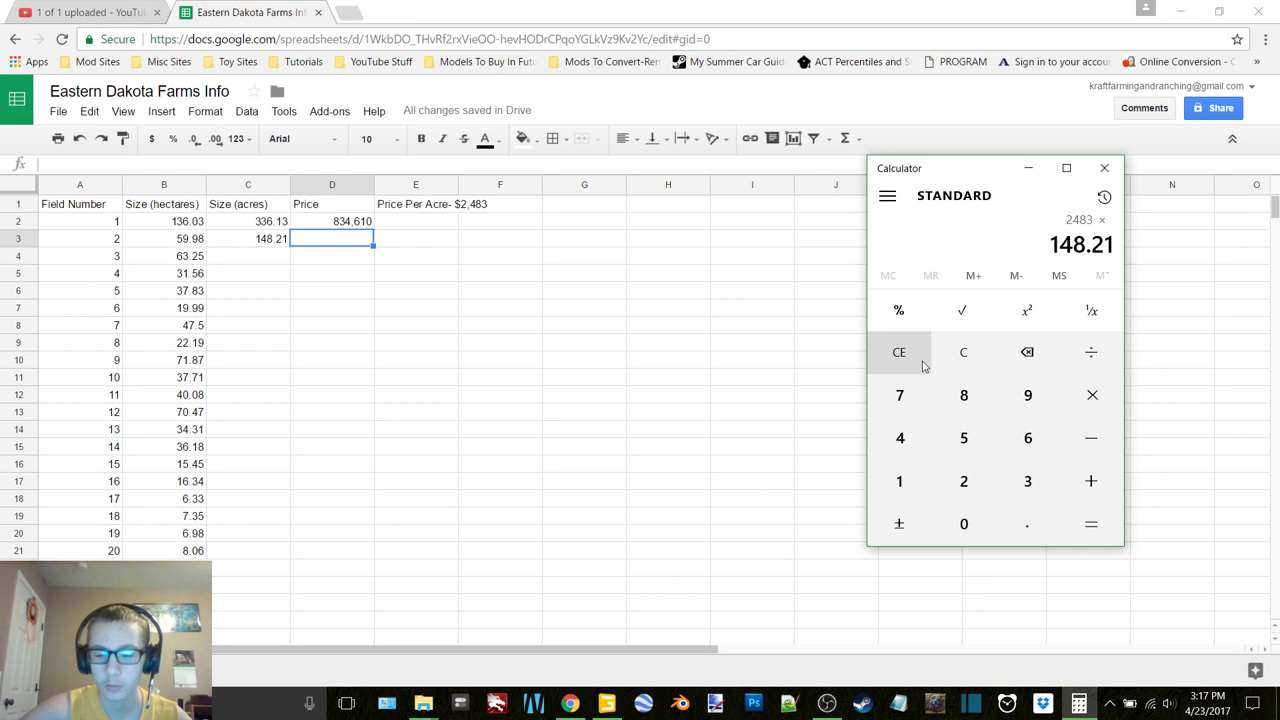
key(Return)
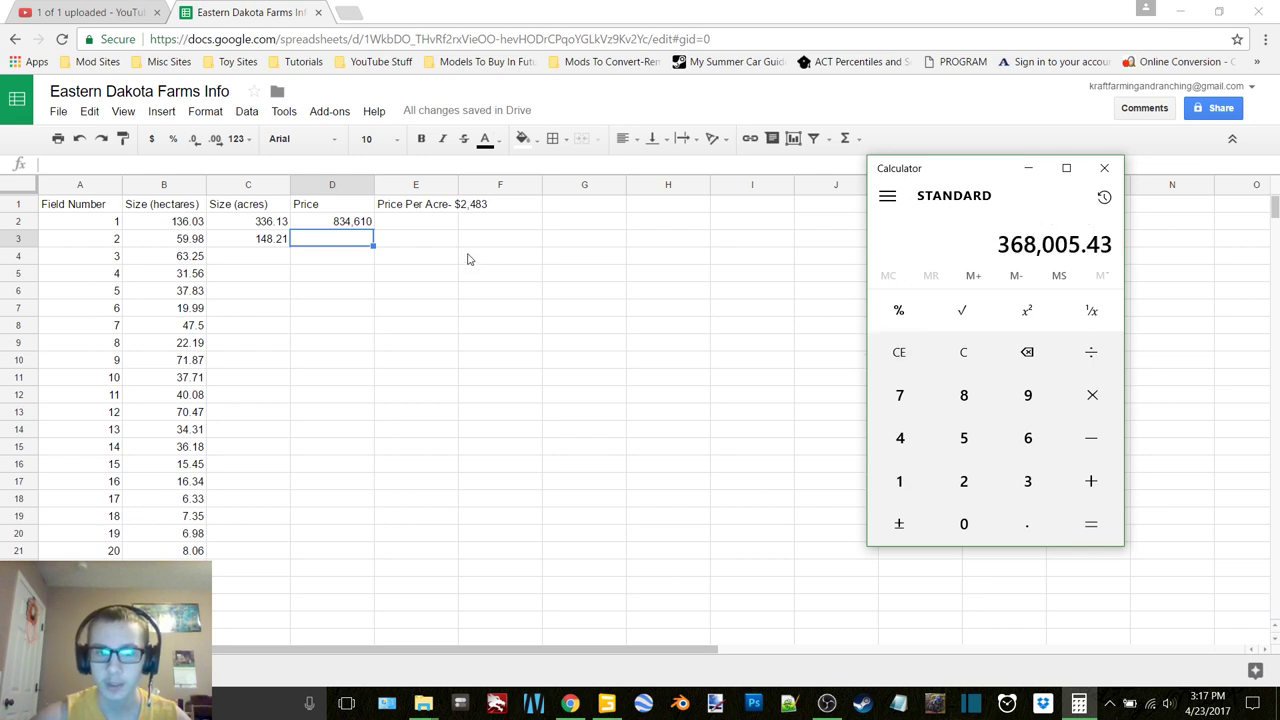
Enter 368,005 as field 2's price in the spreadsheet.
click(347, 243)
text(36)
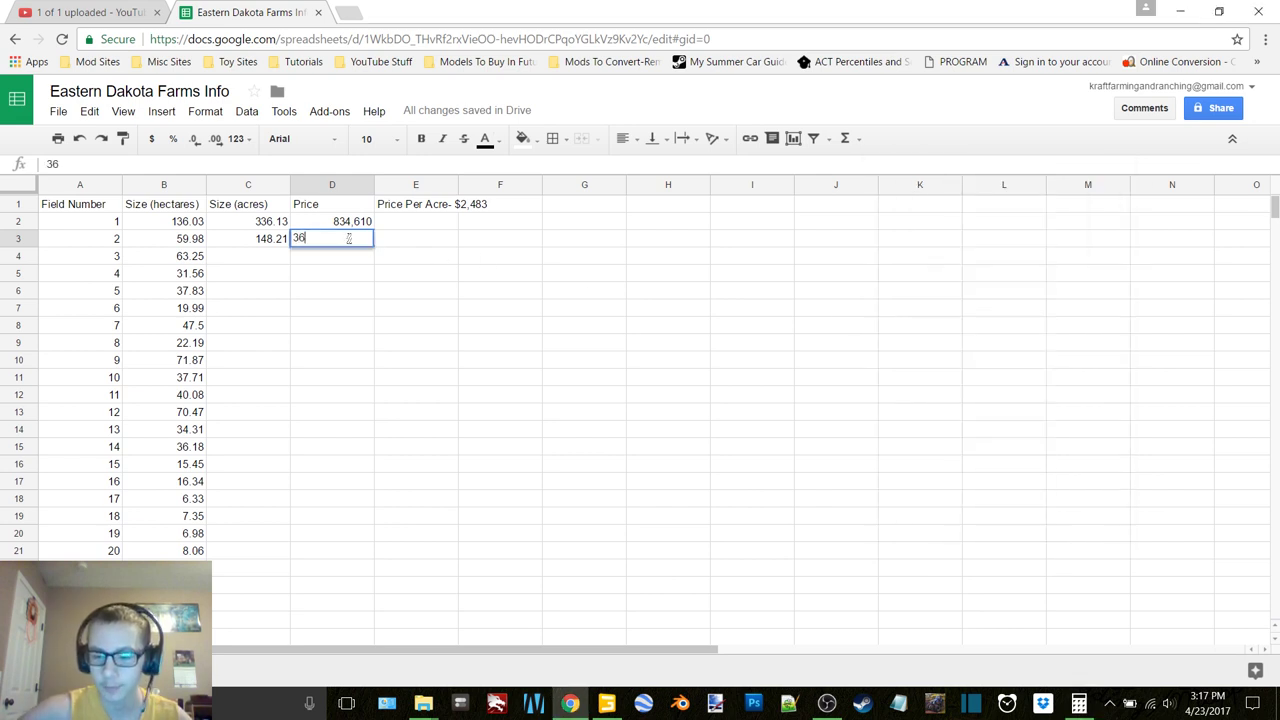
text(8,005)
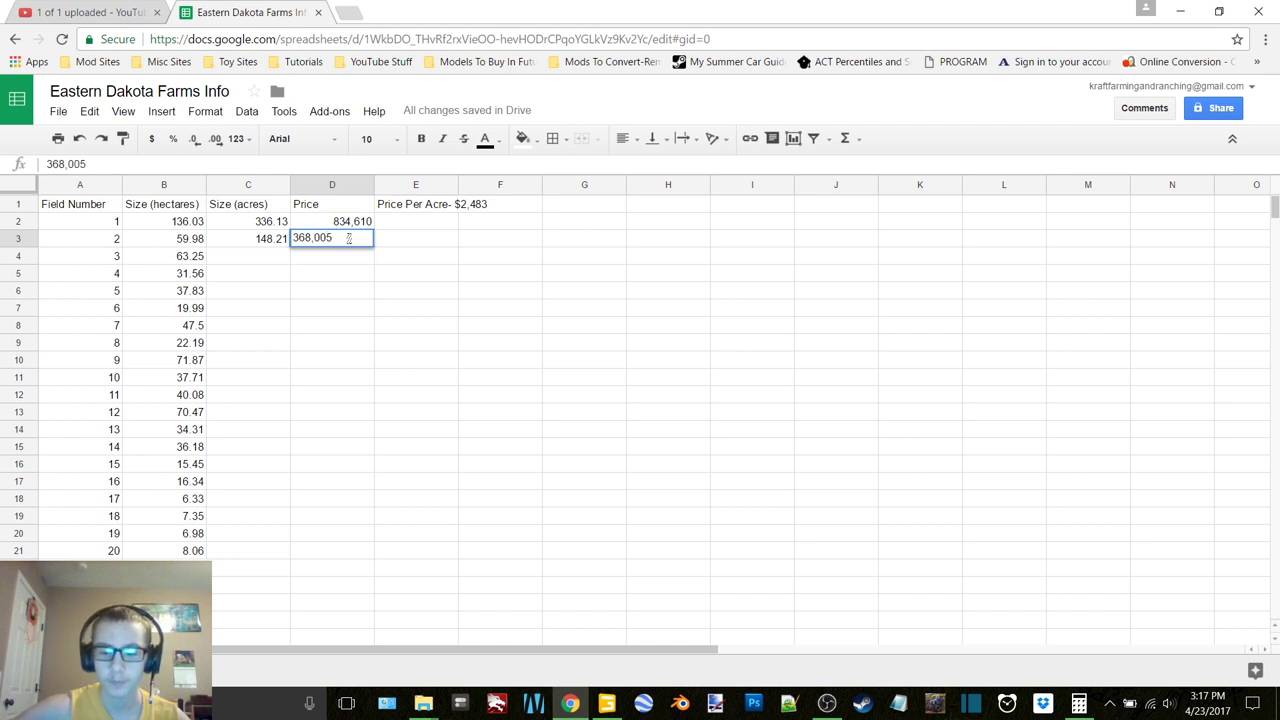
key(Return)
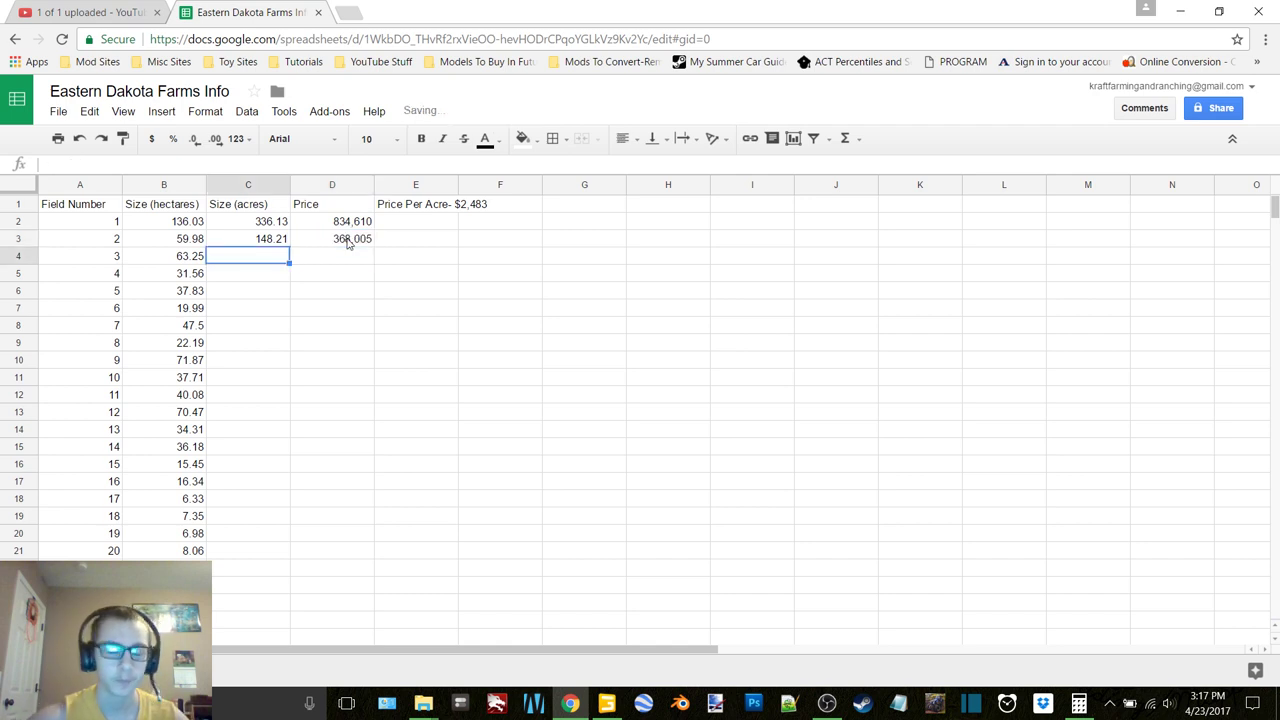
Enter 156.29 as field 3's size in acres.
text(15)
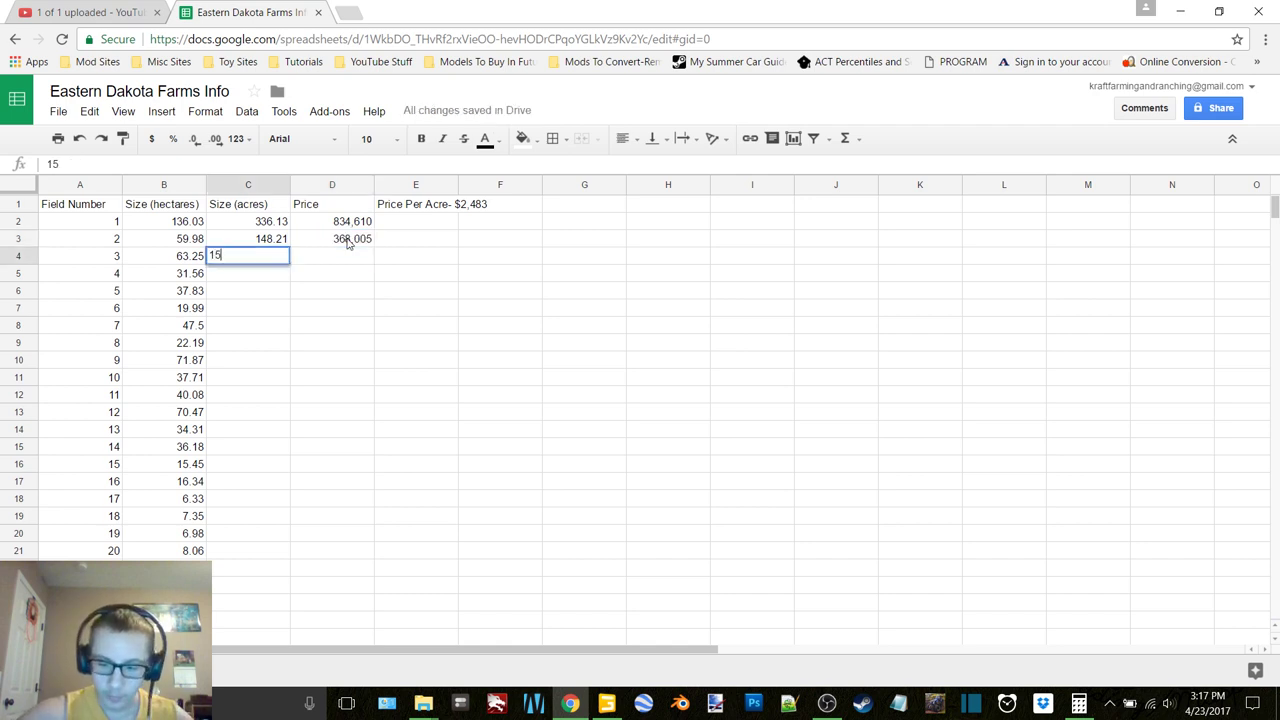
text(6.)
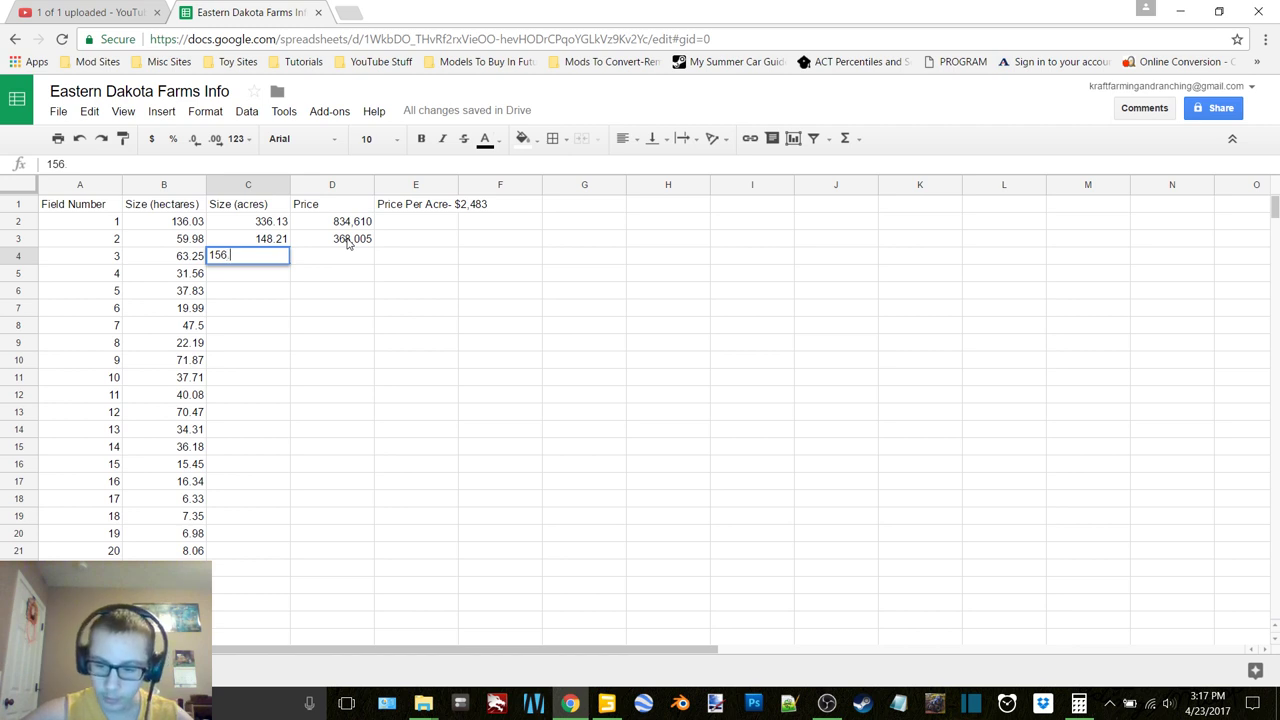
text(29)
key(Tab)
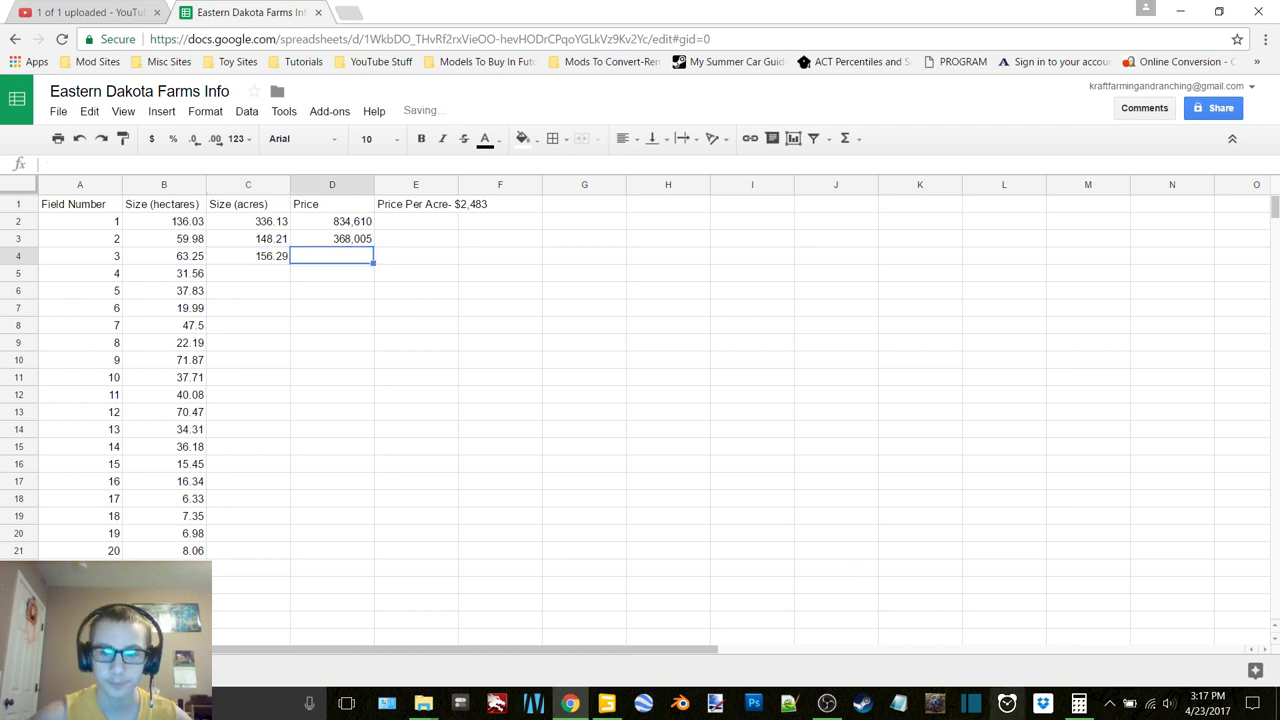
Switch to Calculator, clear the previous result and multiply 2483 by field 3's 156.29 acres.
click(1079, 703)
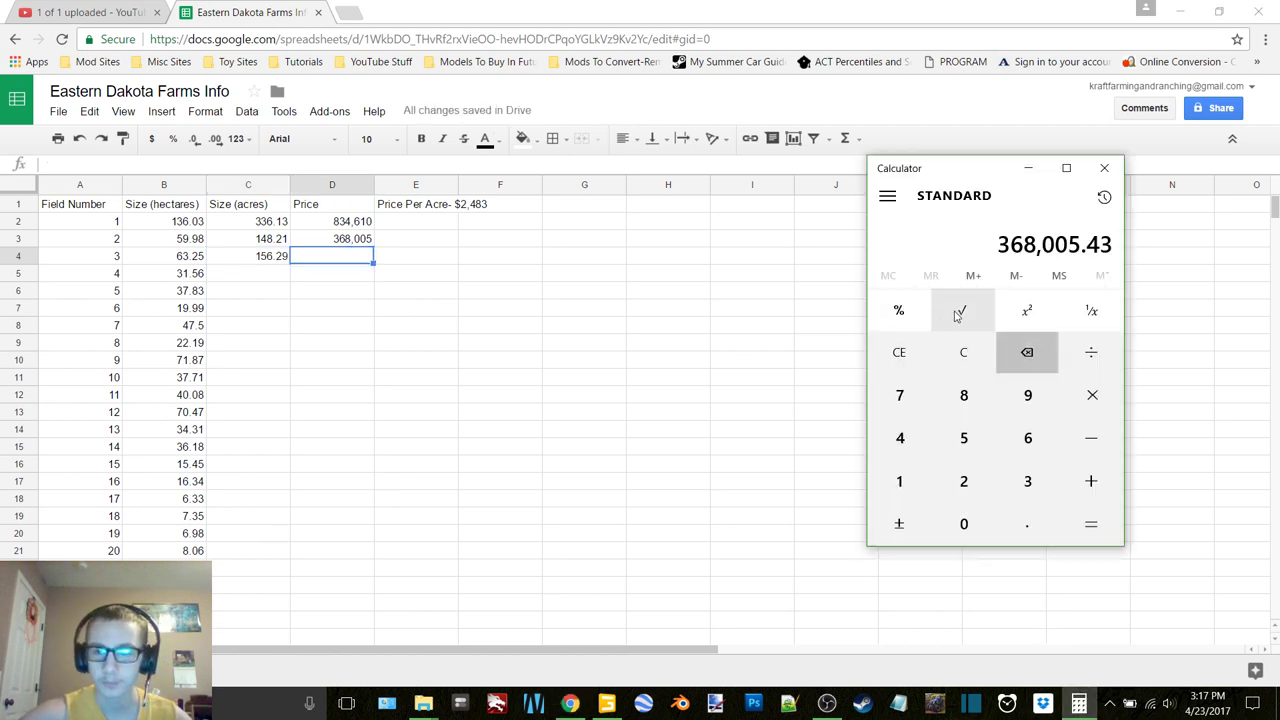
key(BackSpace)
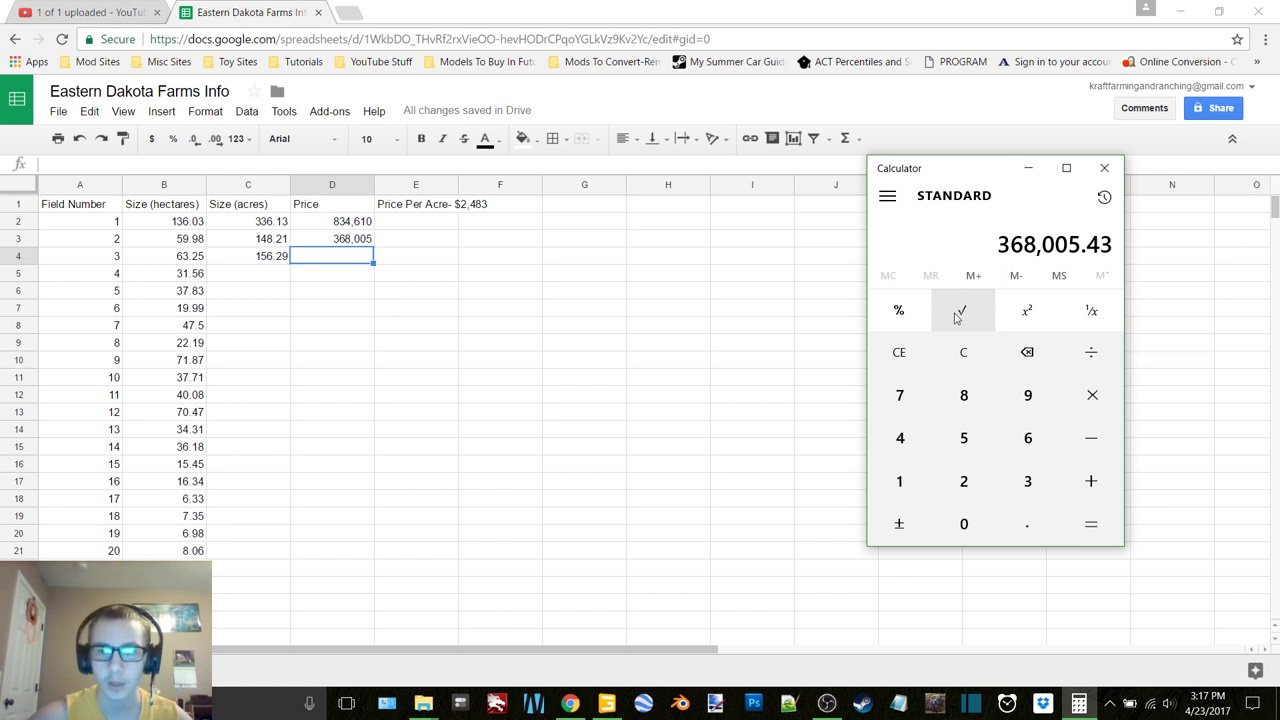
click(962, 356)
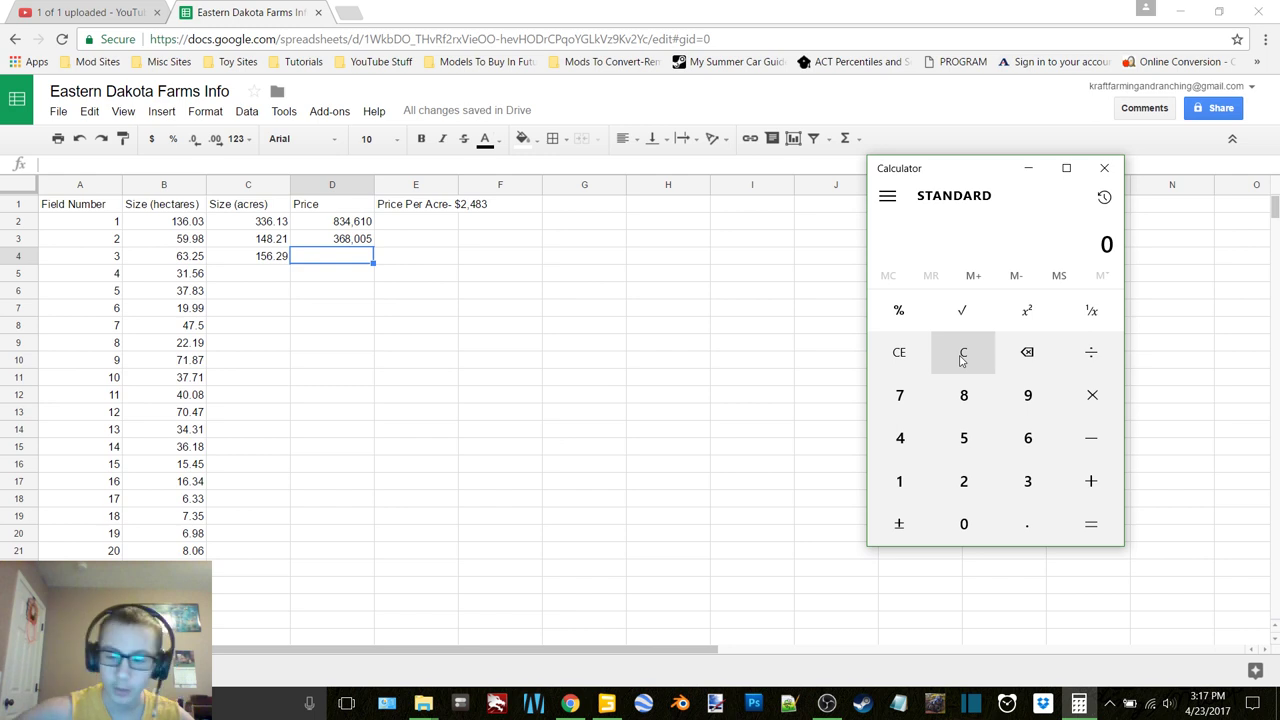
key(2)
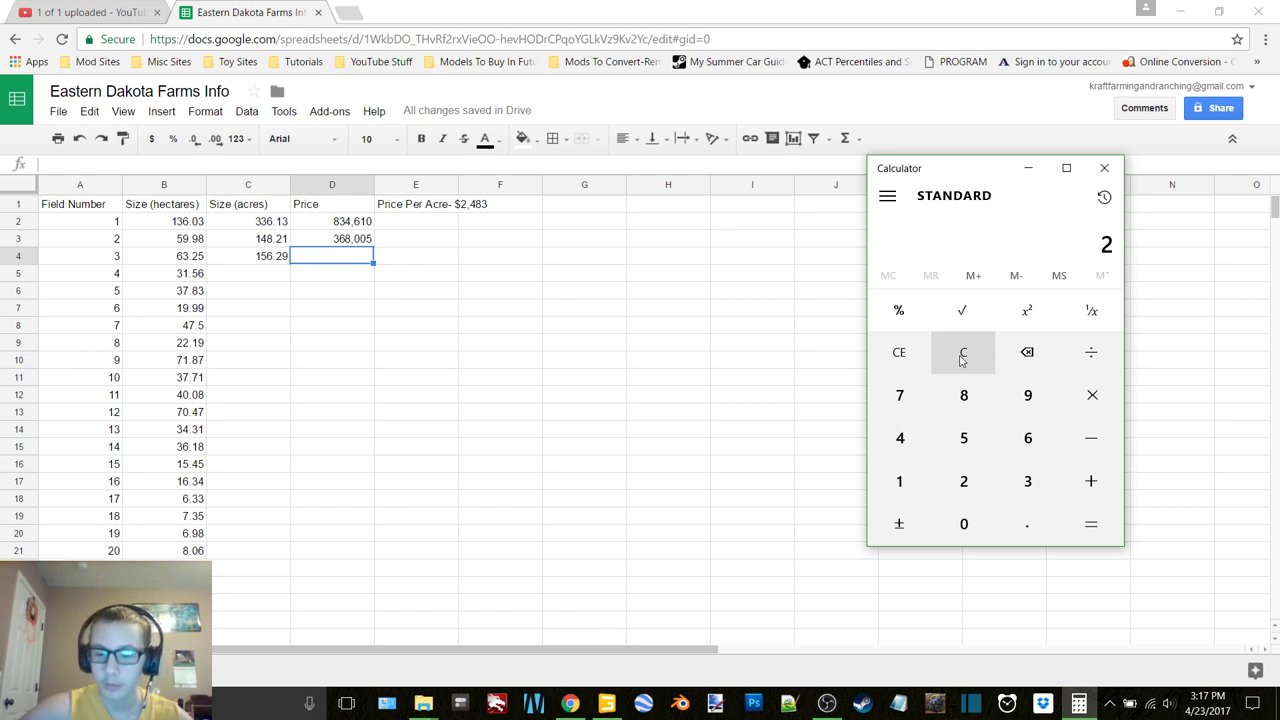
key(4)
key(8)
key(3)
key(asterisk)
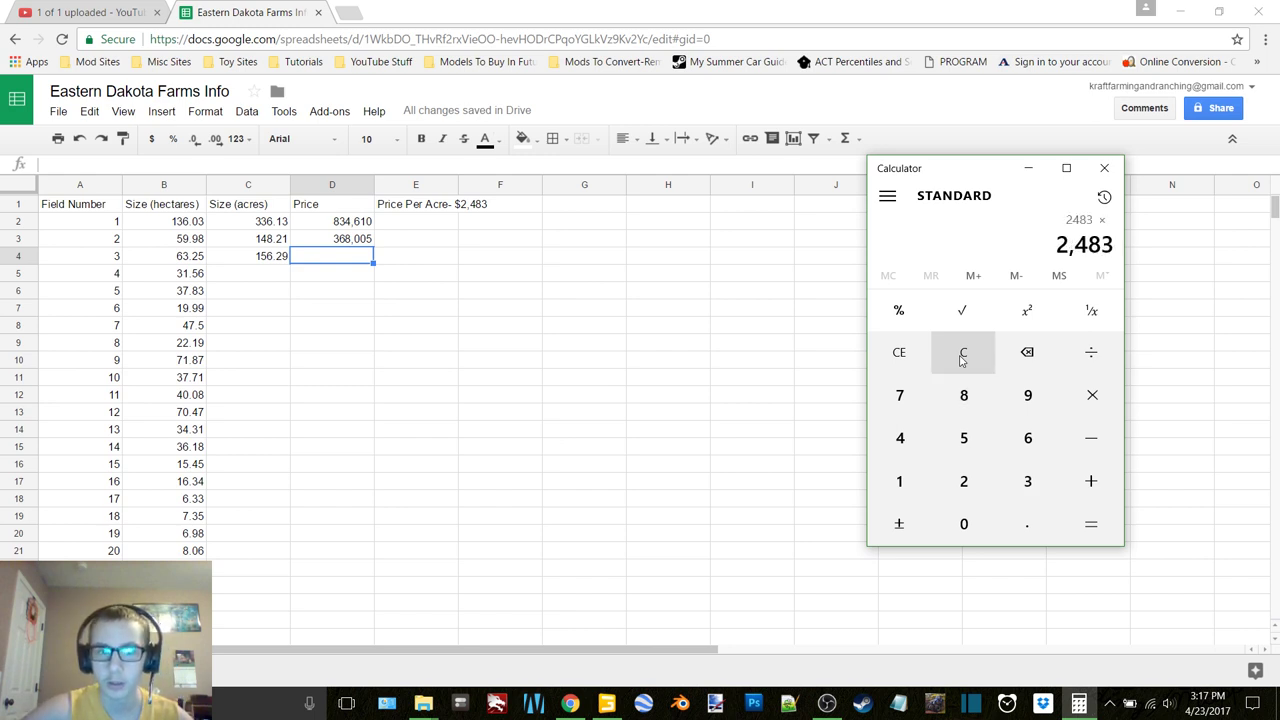
text(156.29)
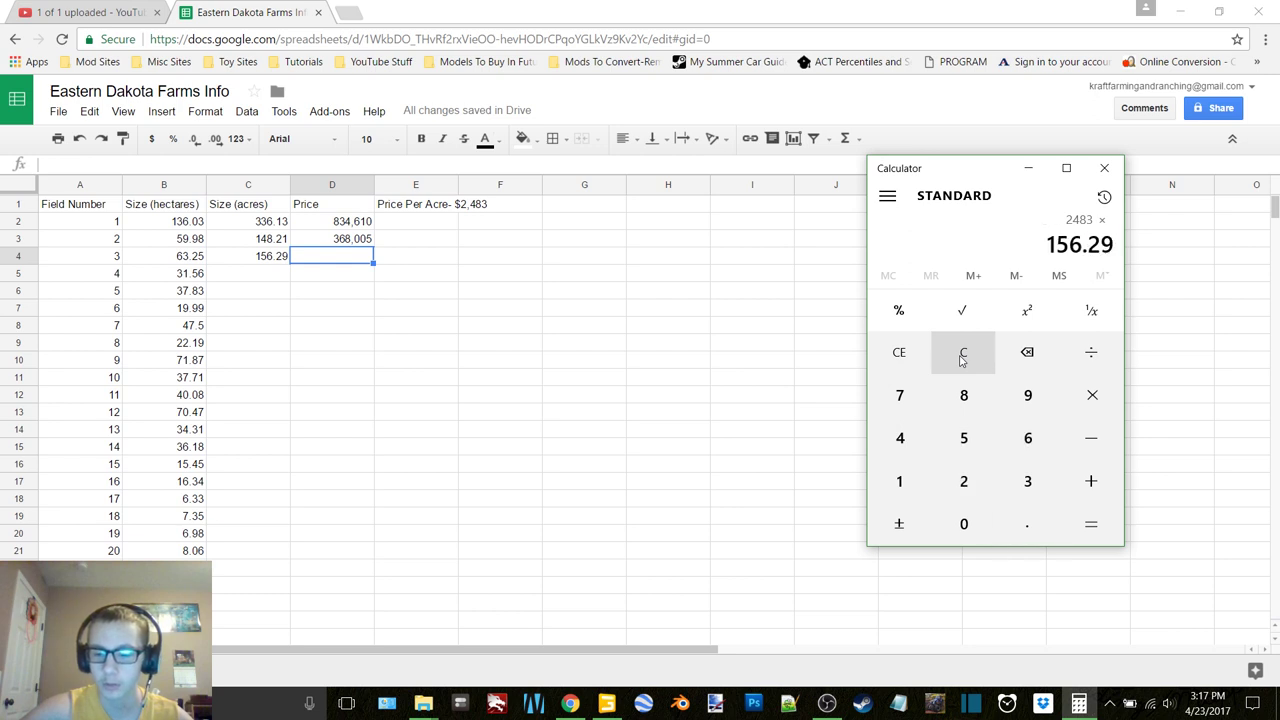
key(Return)
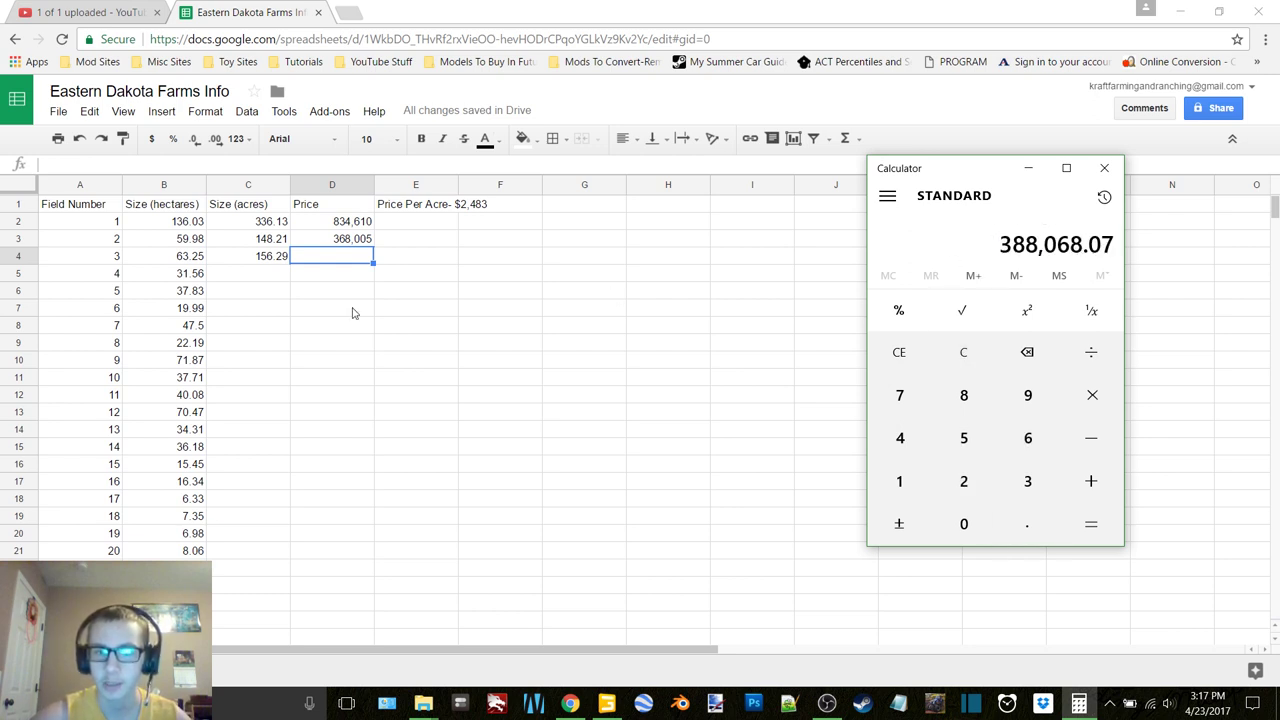
Enter 388,068 as field 3's price in the spreadsheet.
click(342, 259)
text(388)
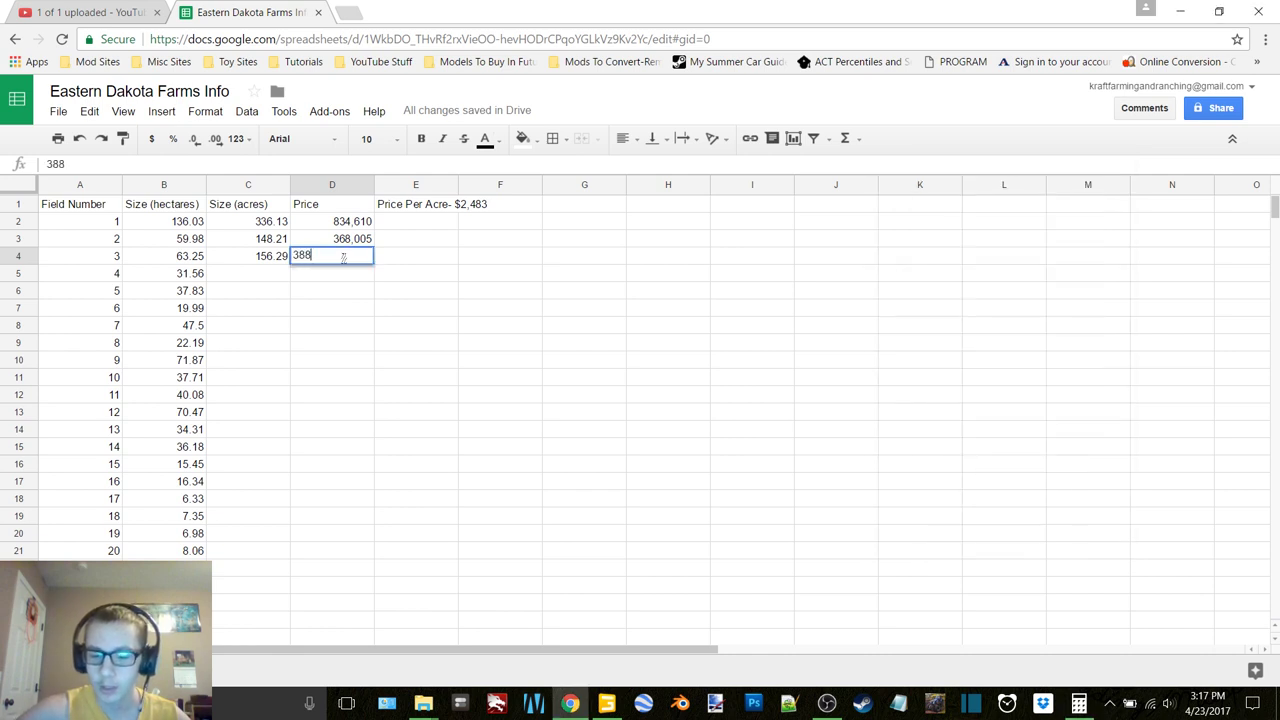
text(,068)
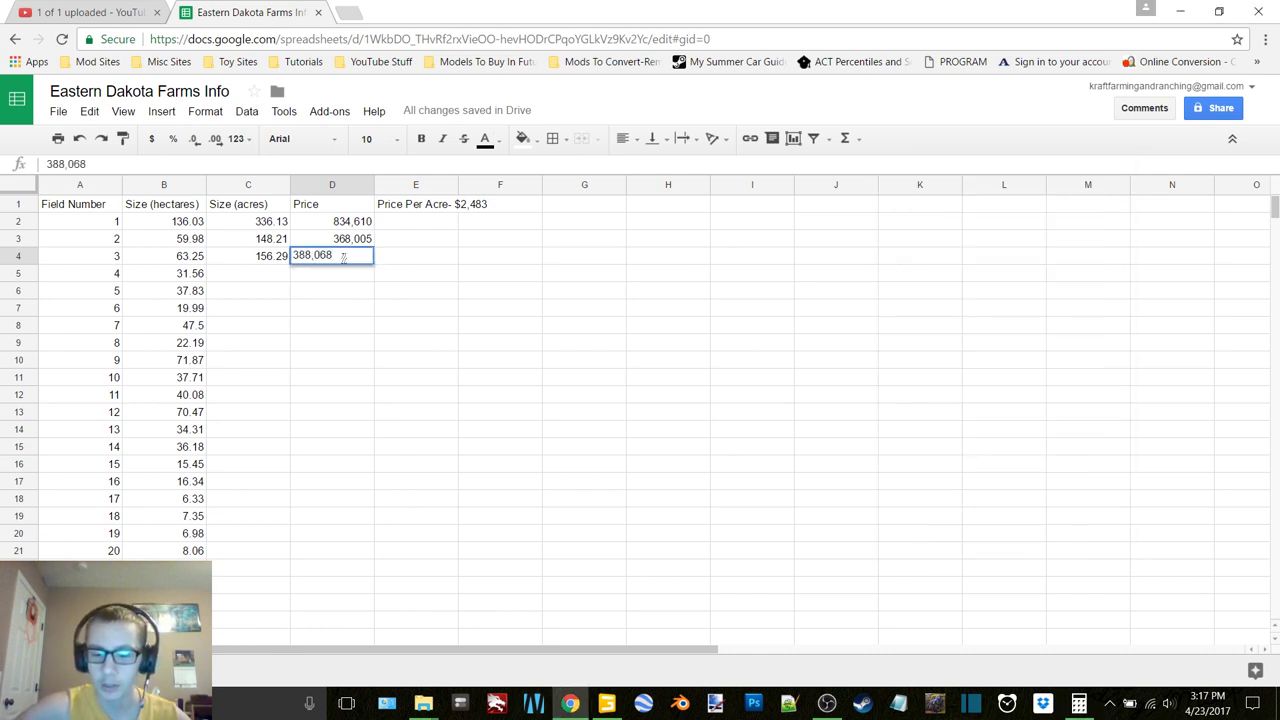
key(Return)
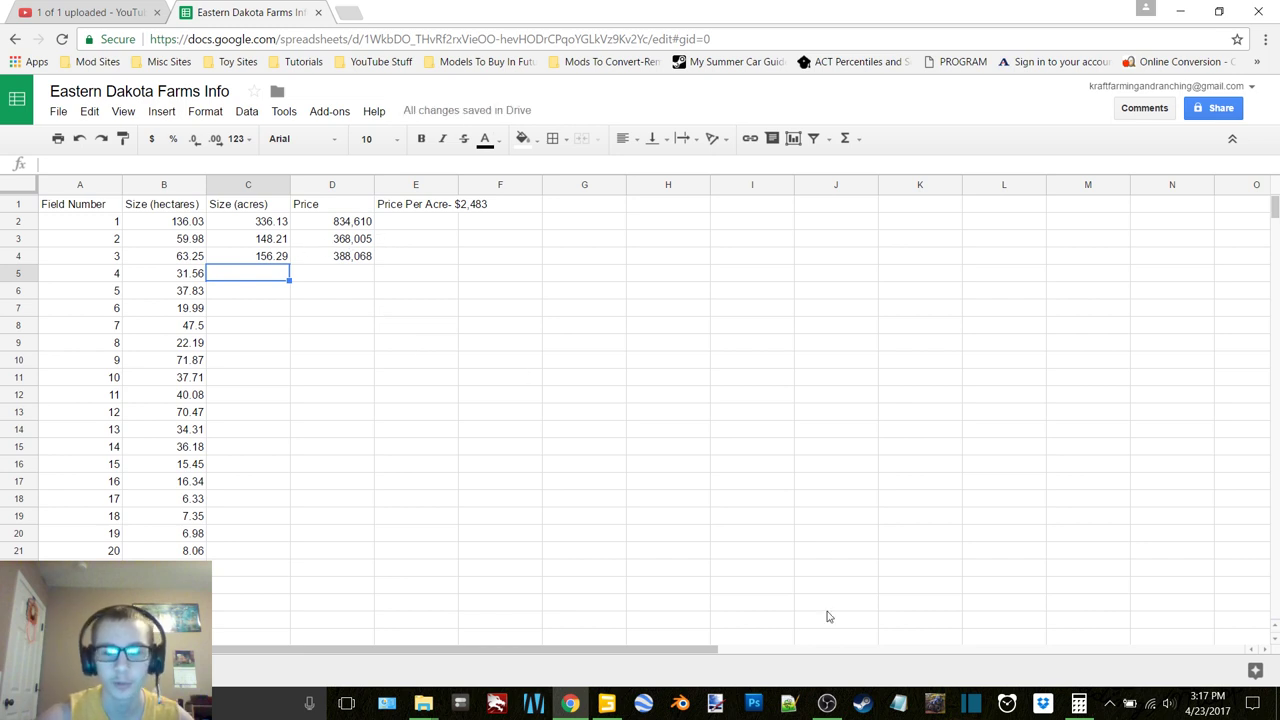
Restore the browser from full screen and enlarge its window so the spreadsheet and Calculator are visible side by side.
click(1079, 703)
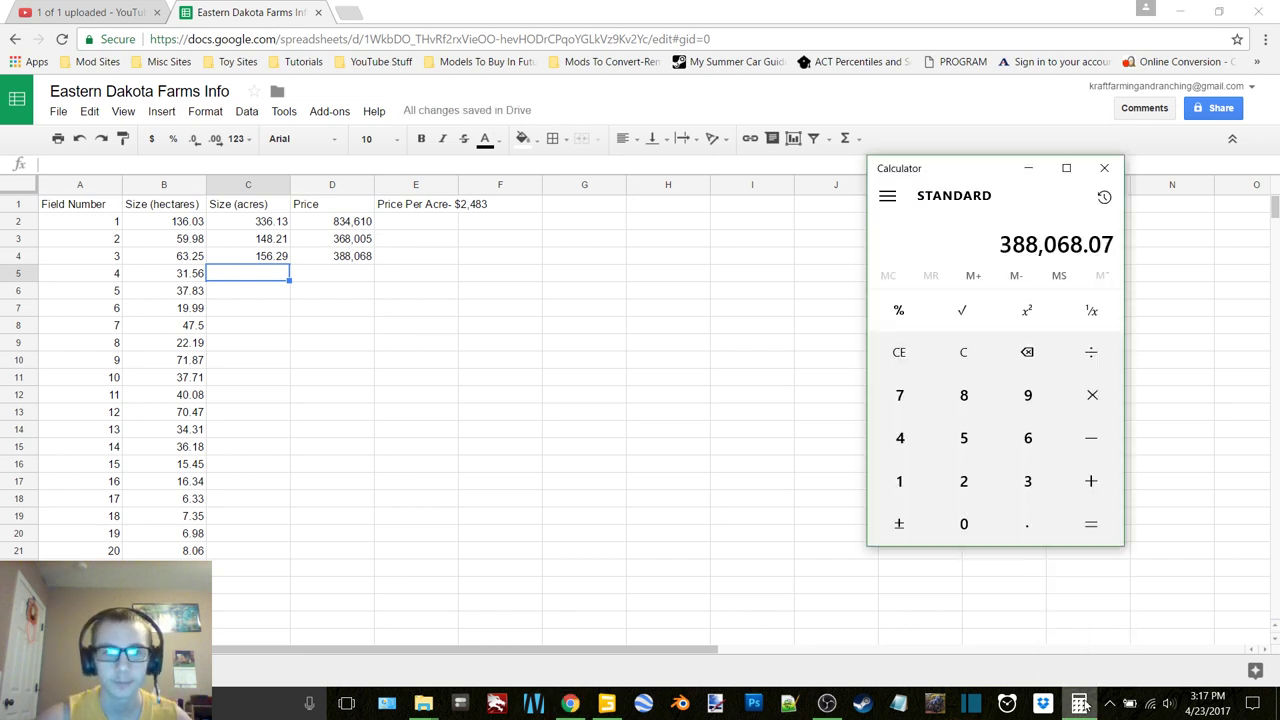
click(256, 280)
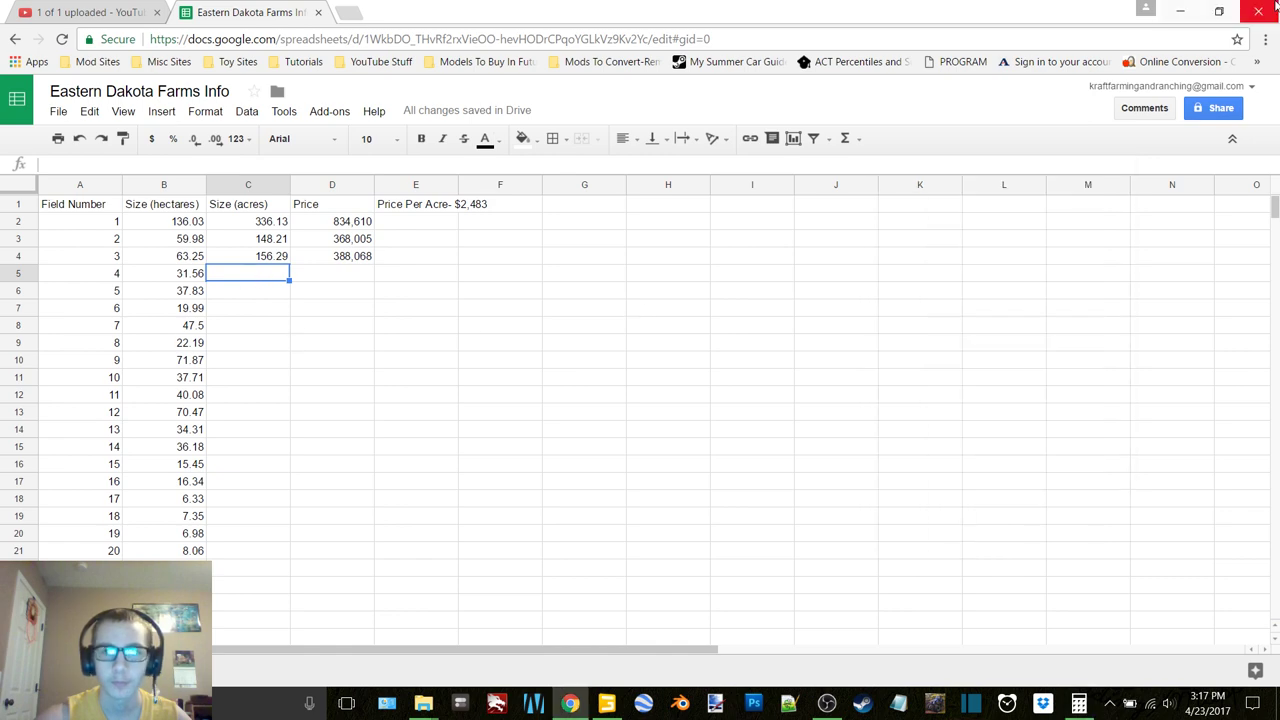
click(1219, 12)
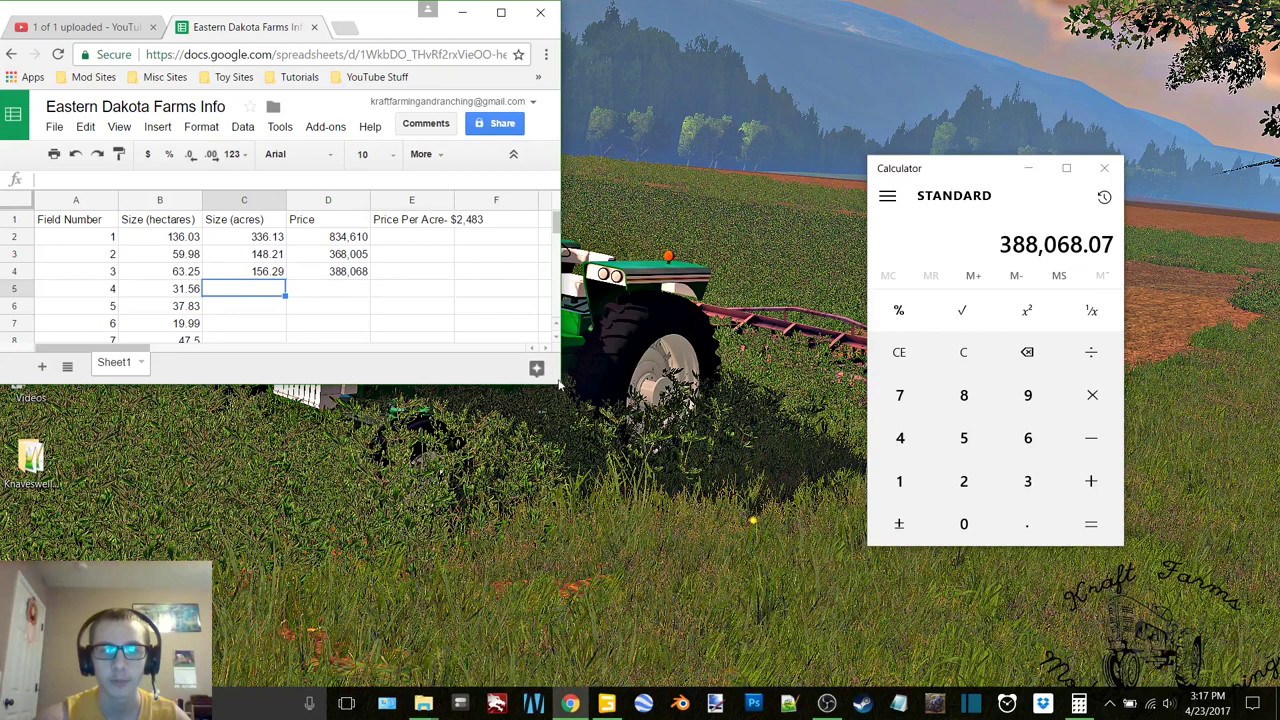
drag(563, 382, 688, 590)
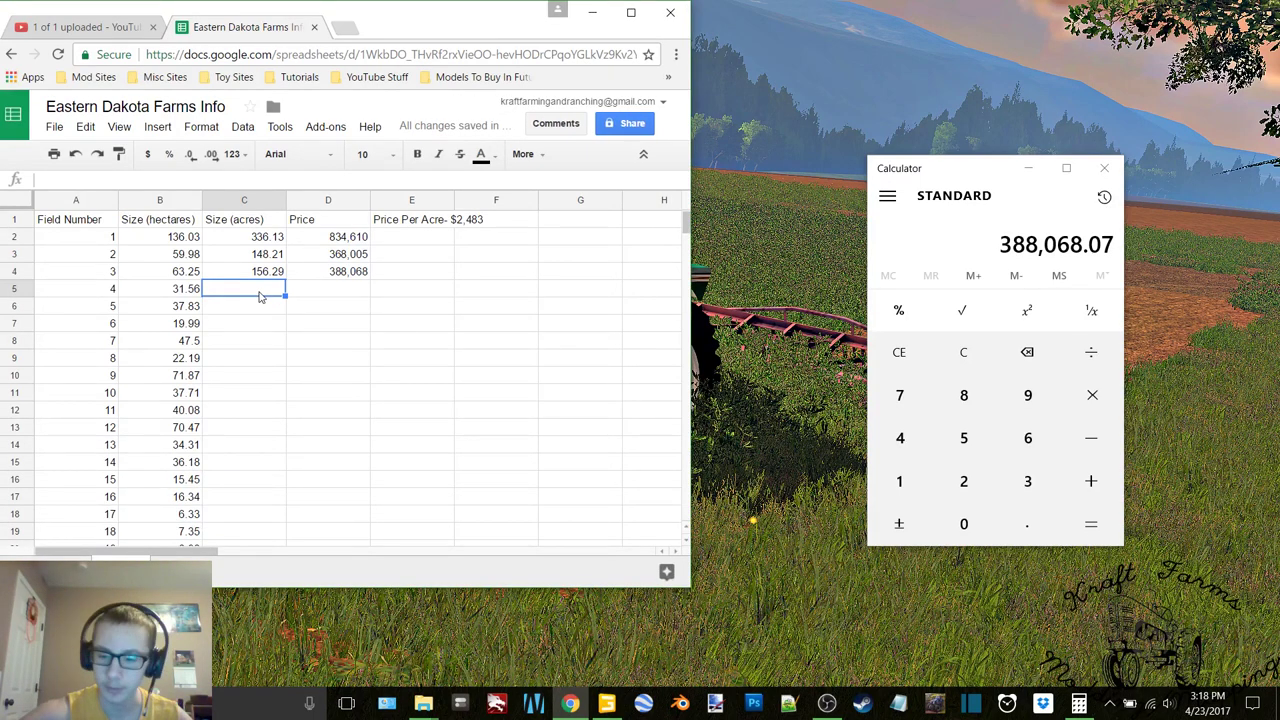
Enter 77.98 as field 4's size in acres.
text(77.9)
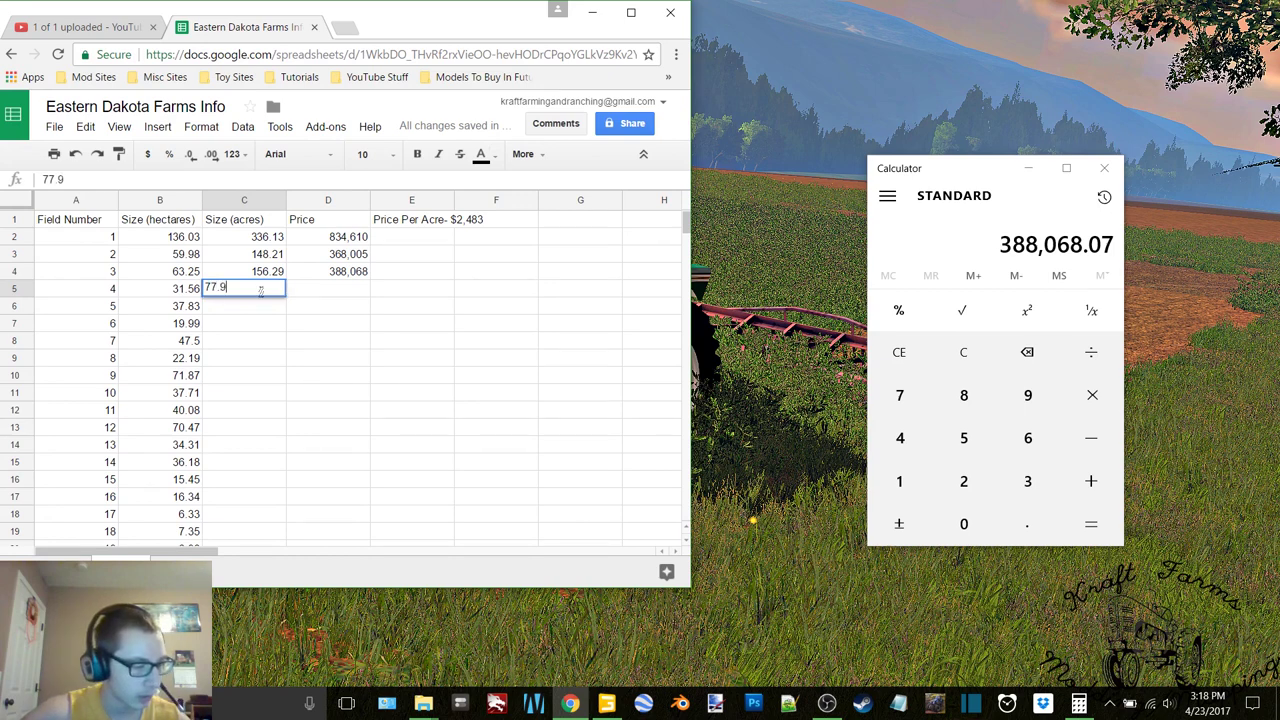
text(8)
click(323, 294)
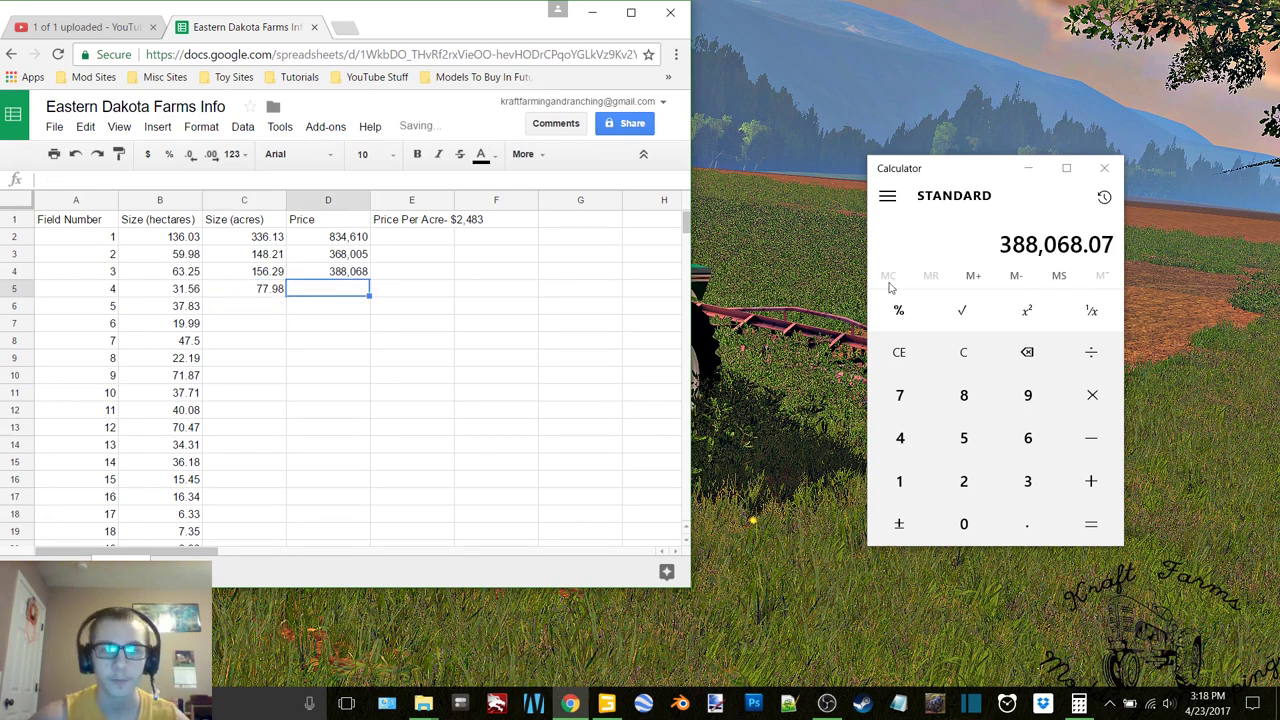
Switch to Calculator, clear the previous result and multiply field 4's 77.98 acres by 2483.
click(965, 358)
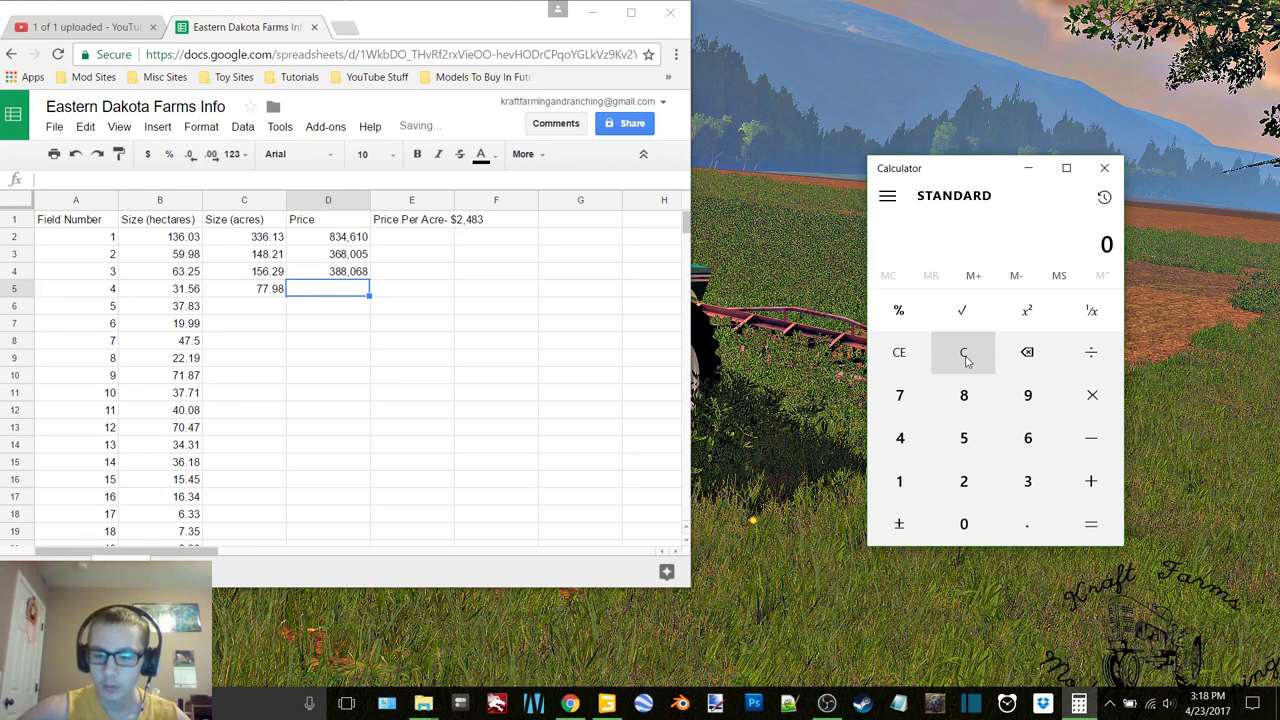
text(77.98)
key(asterisk)
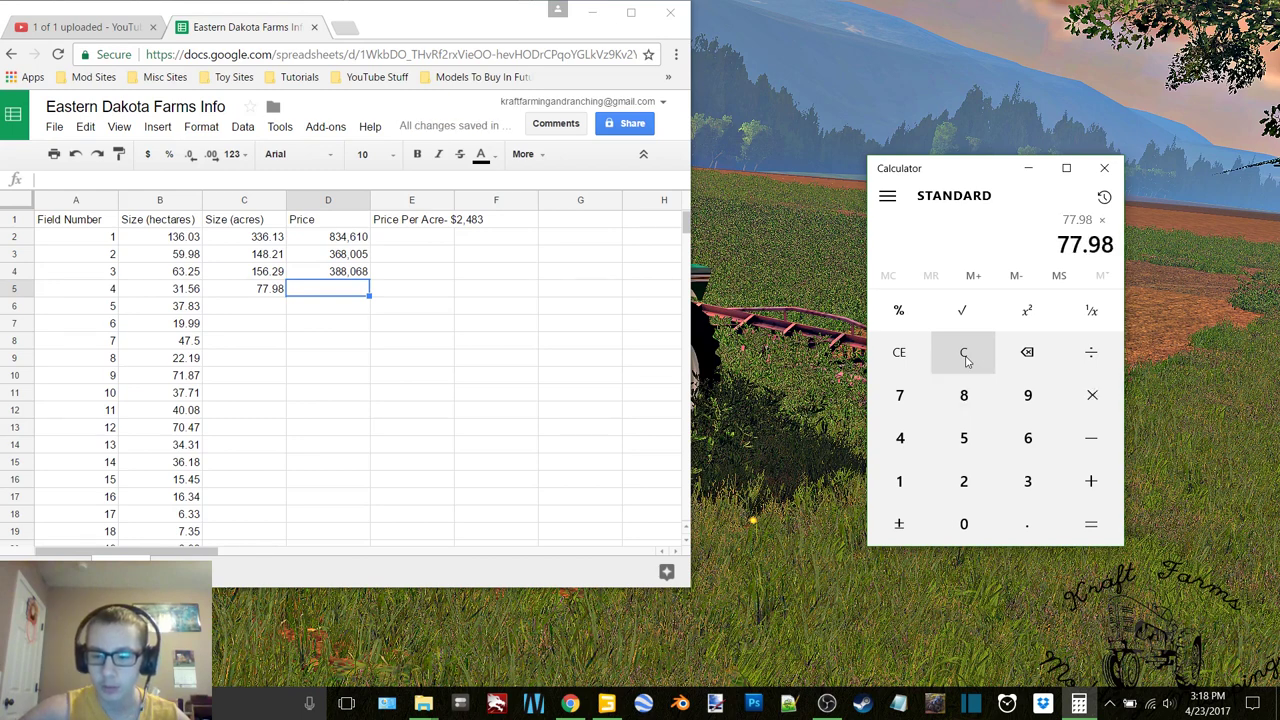
text(2483)
key(Return)
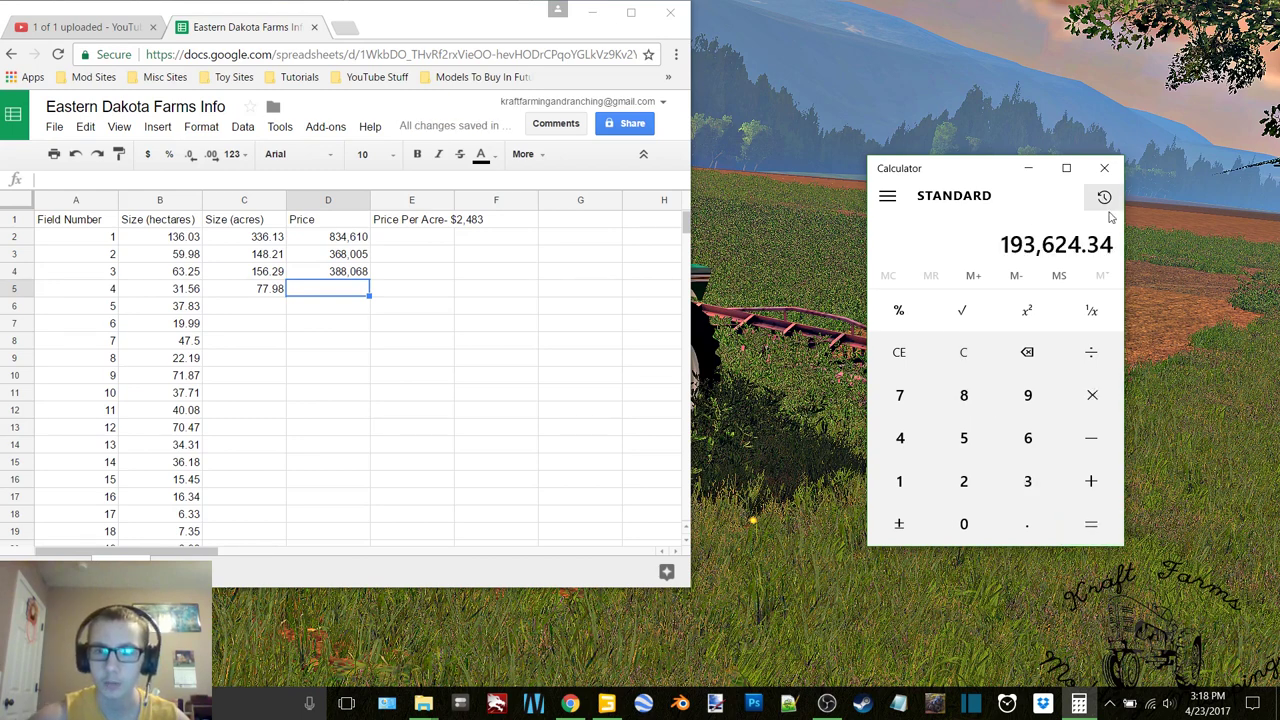
Enter 193,624 as field 4's price in the spreadsheet.
click(354, 294)
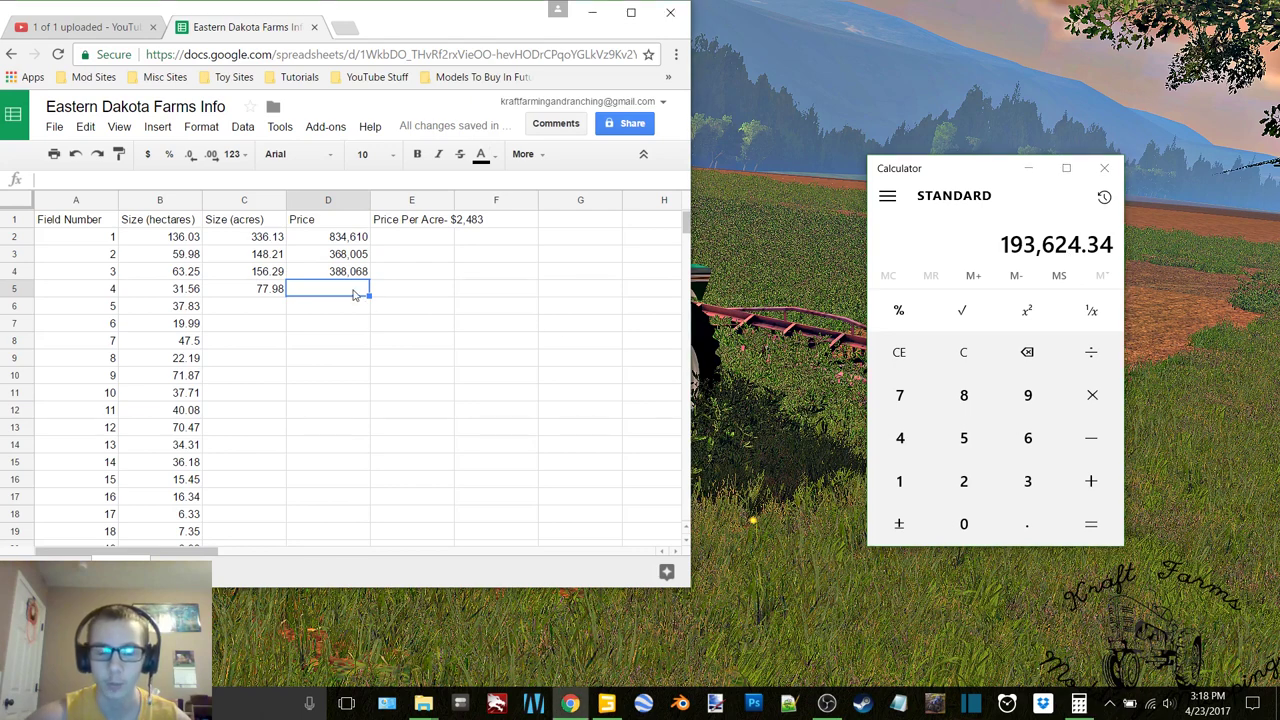
text(193,)
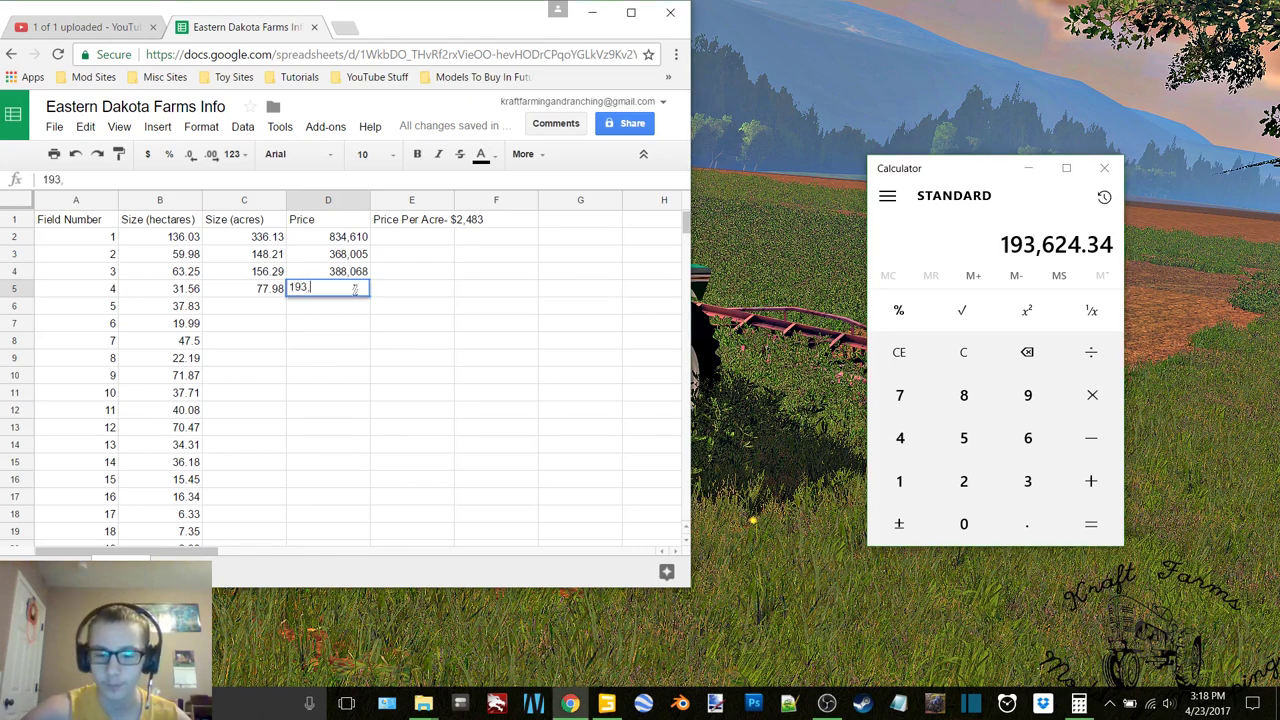
text(624)
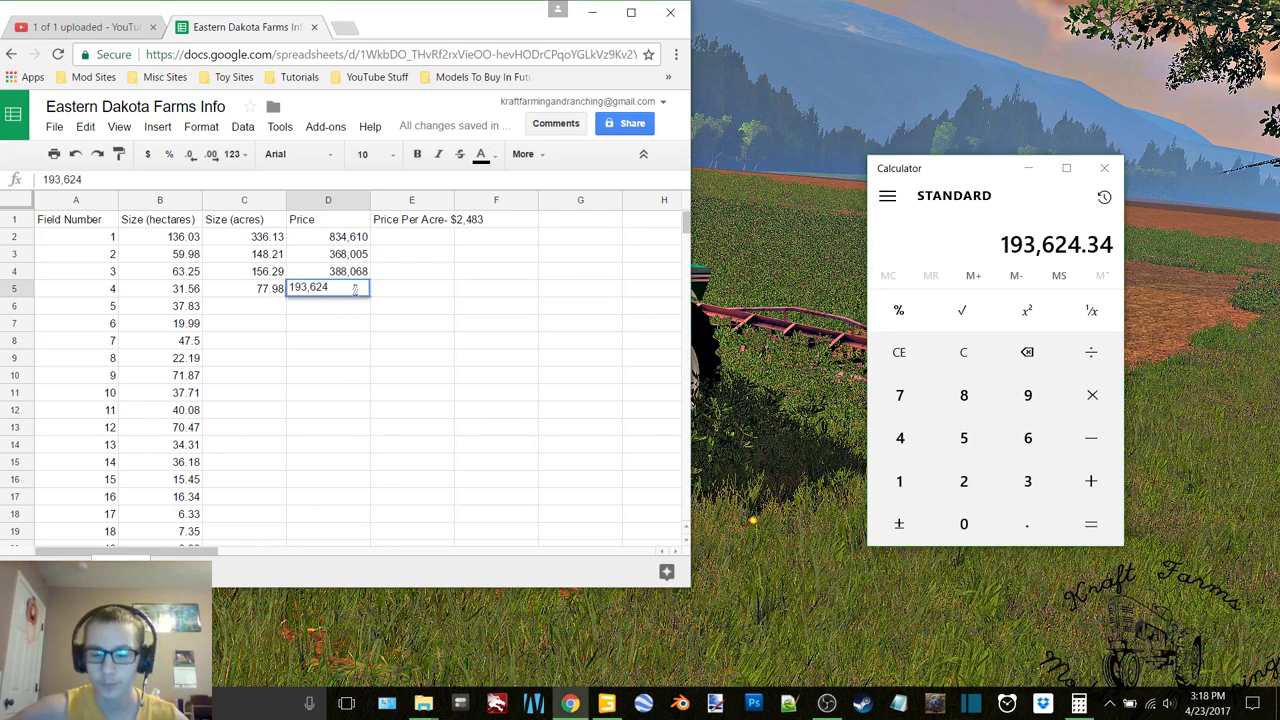
key(Return)
key(Left)
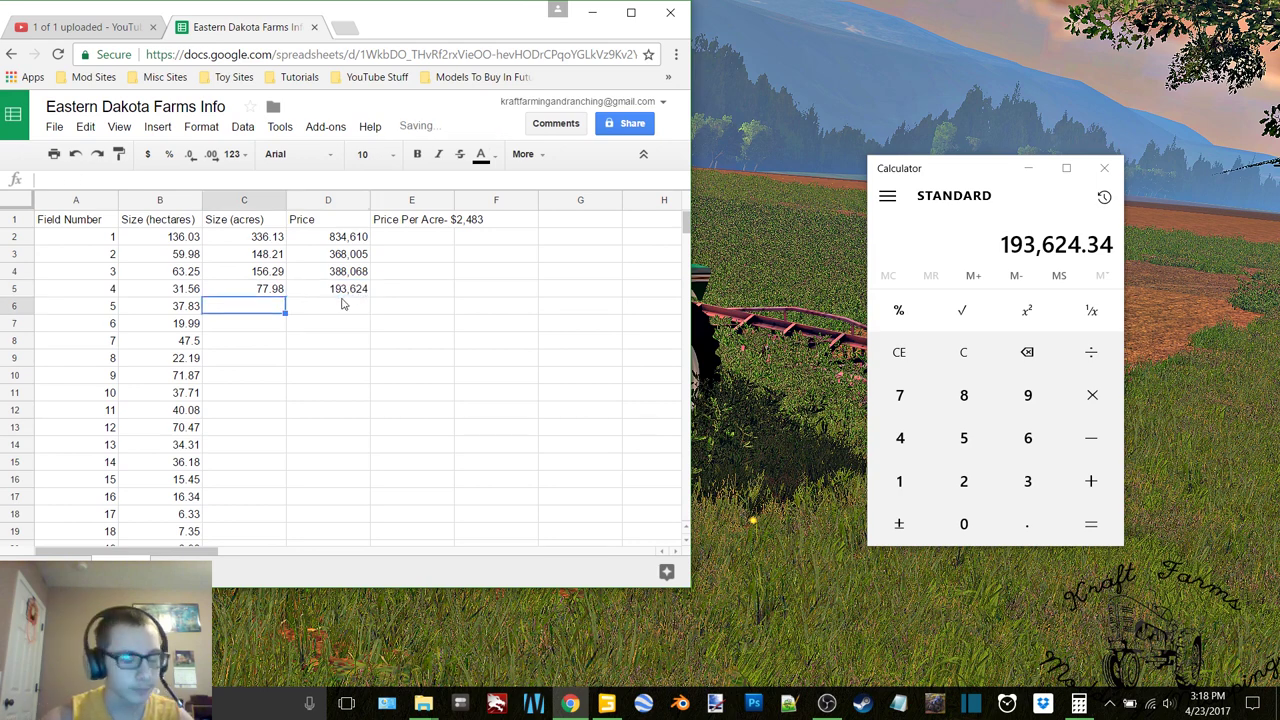
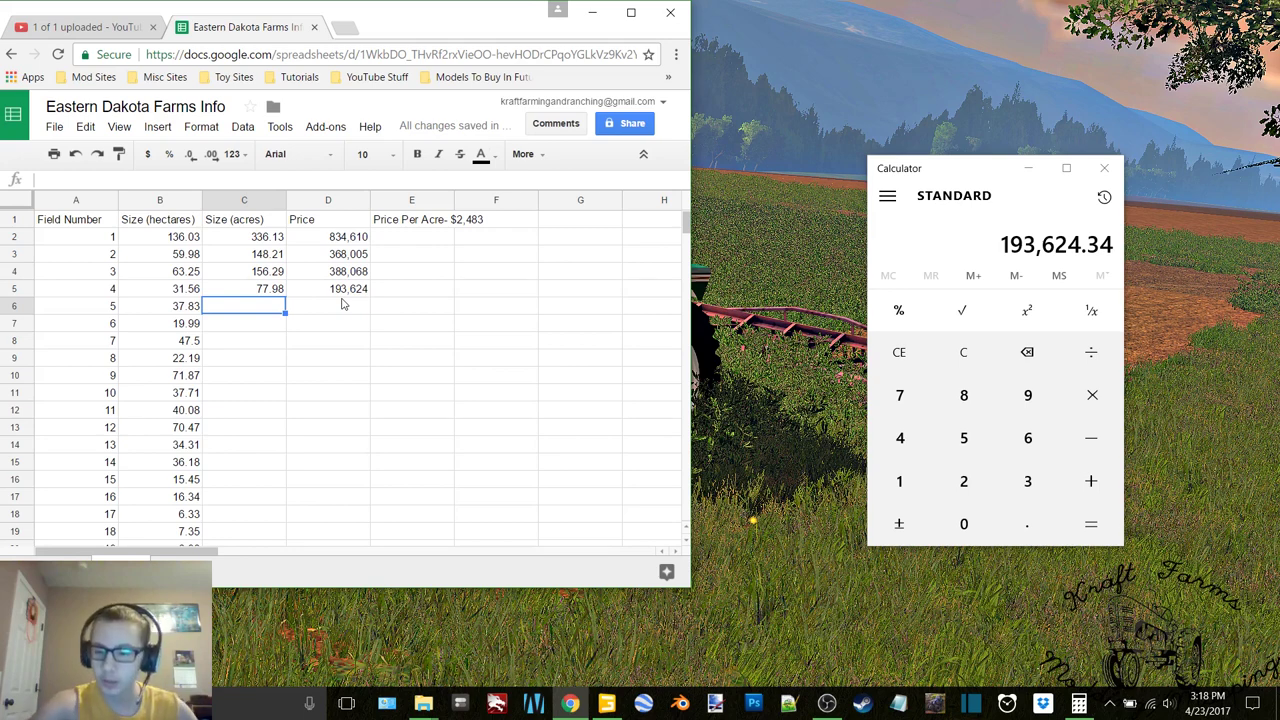
Enter 93.47 as field 5's size in acres.
text(93.4)
text(7)
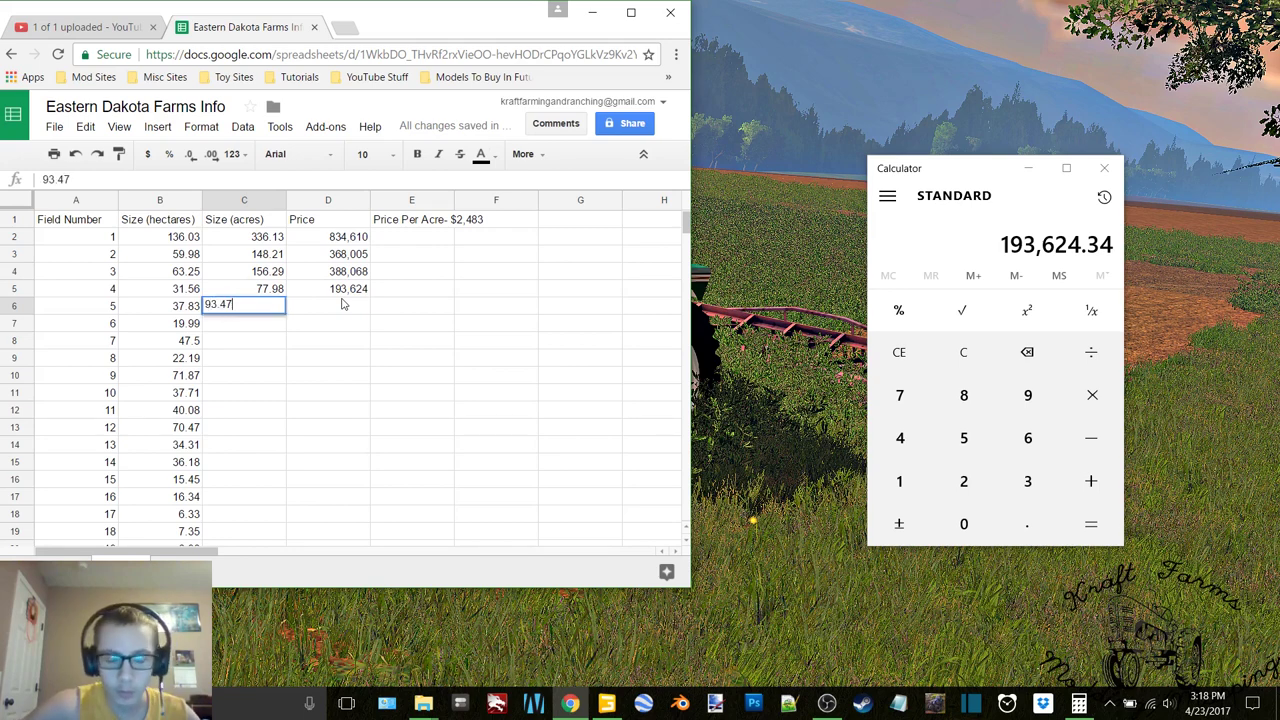
click(341, 304)
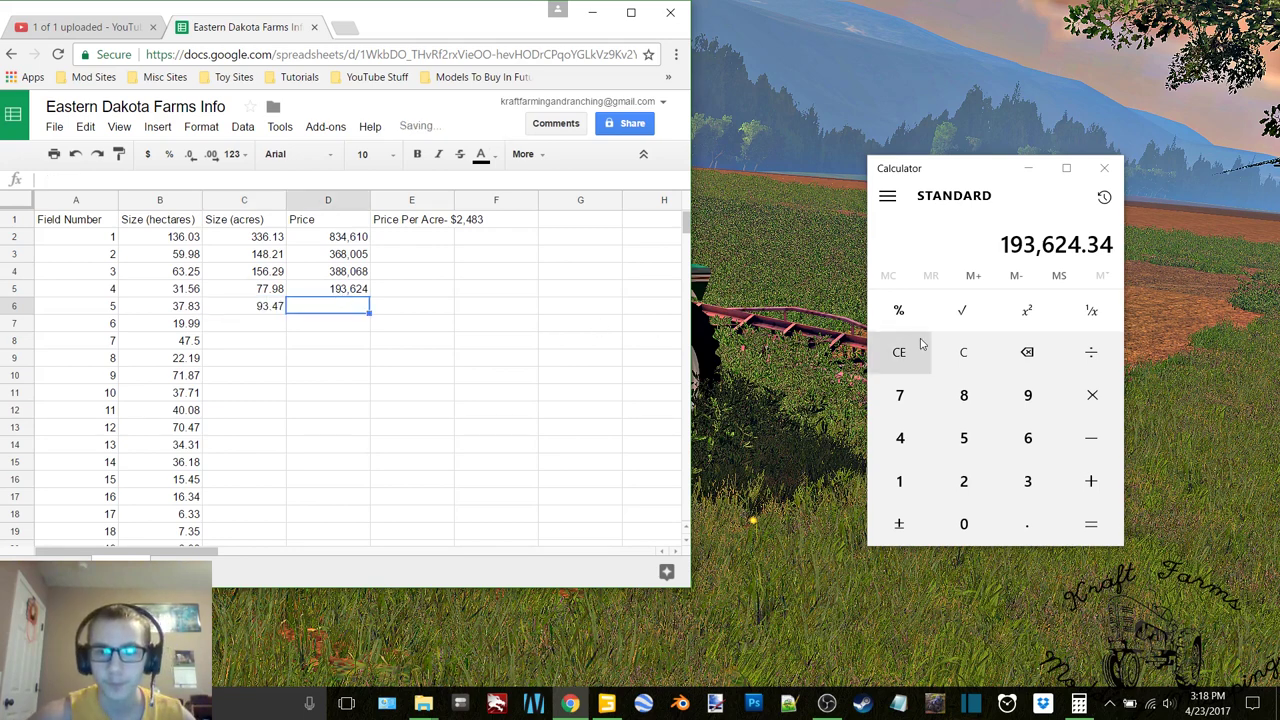
Switch to Calculator, clear the previous result and multiply field 5's 93.47 acres by 2483.
click(955, 353)
text(93.)
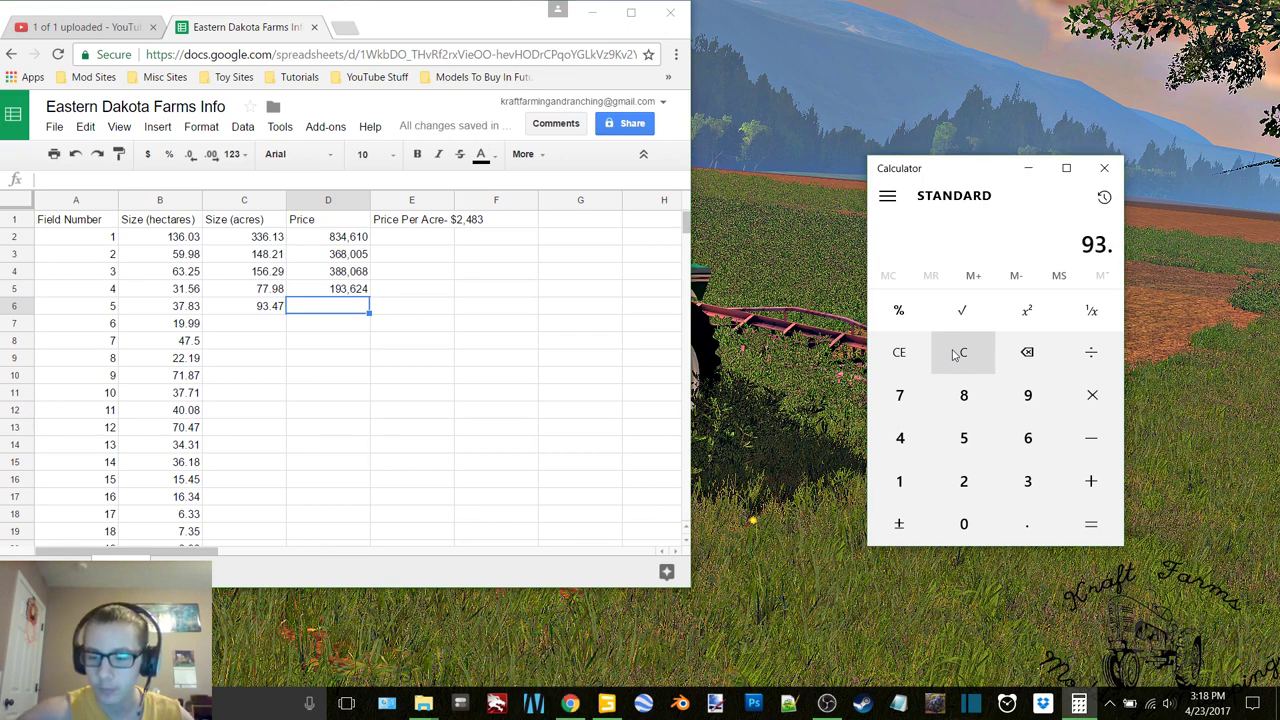
text(47*2483)
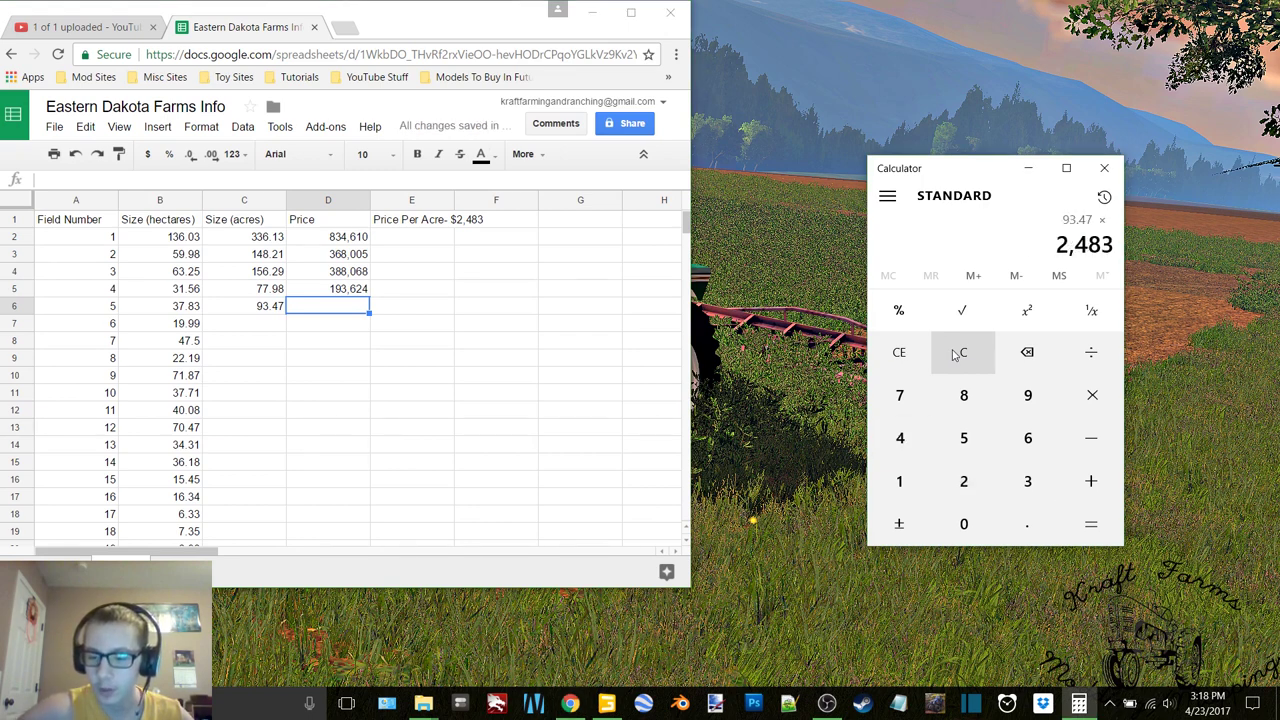
key(Return)
Enter 232,086 as field 5's price in the spreadsheet.
click(343, 311)
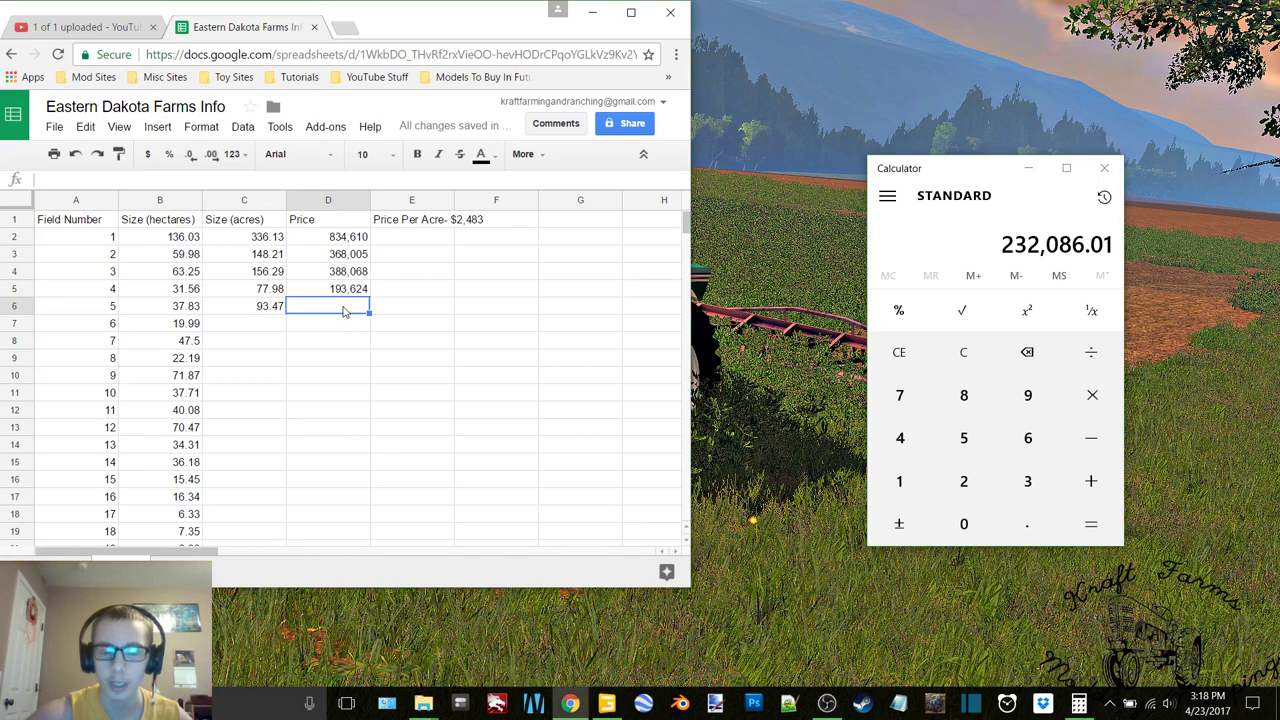
text(232,086)
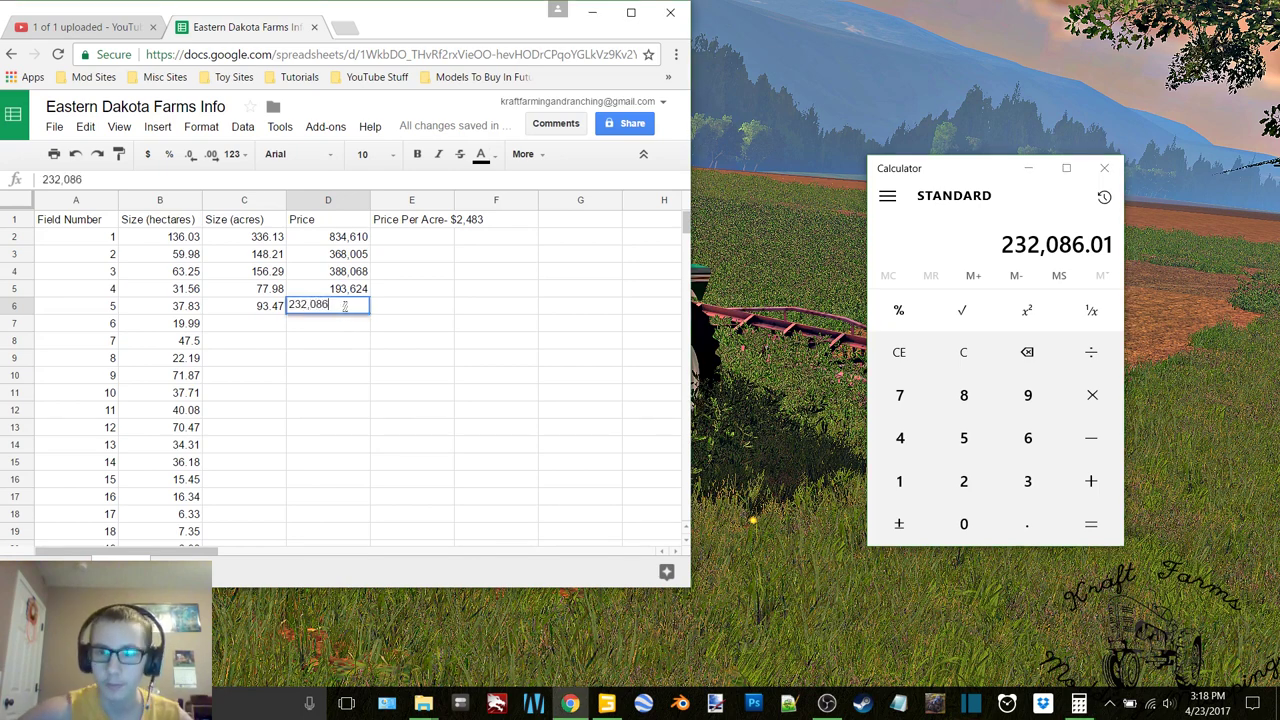
click(270, 329)
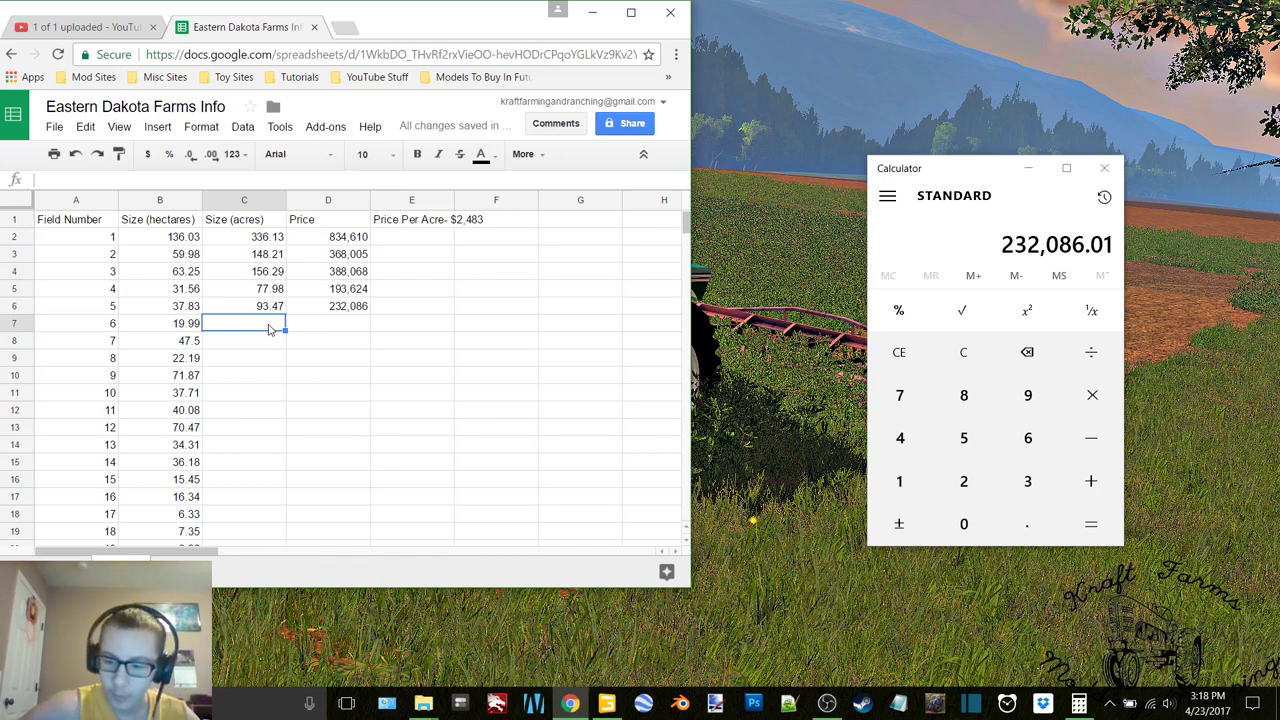
Enter 49.39 as field 6's size in acres.
text(49.39)
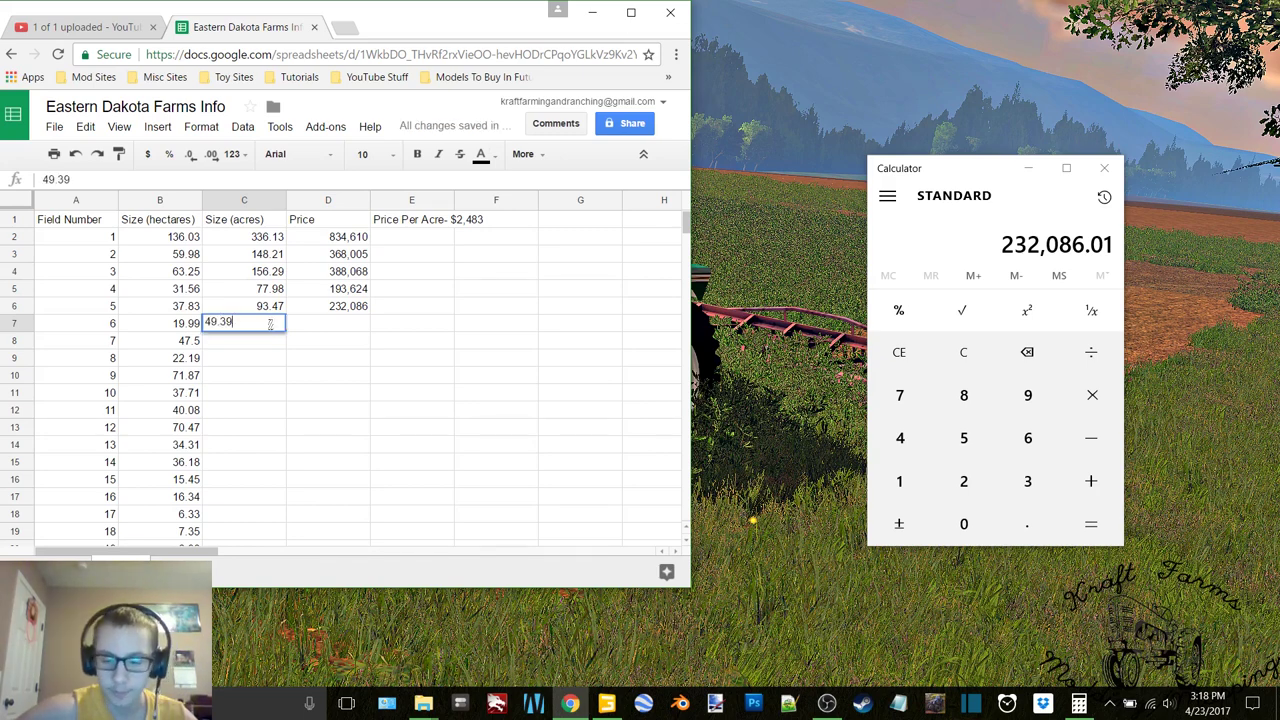
key(Return)
click(330, 323)
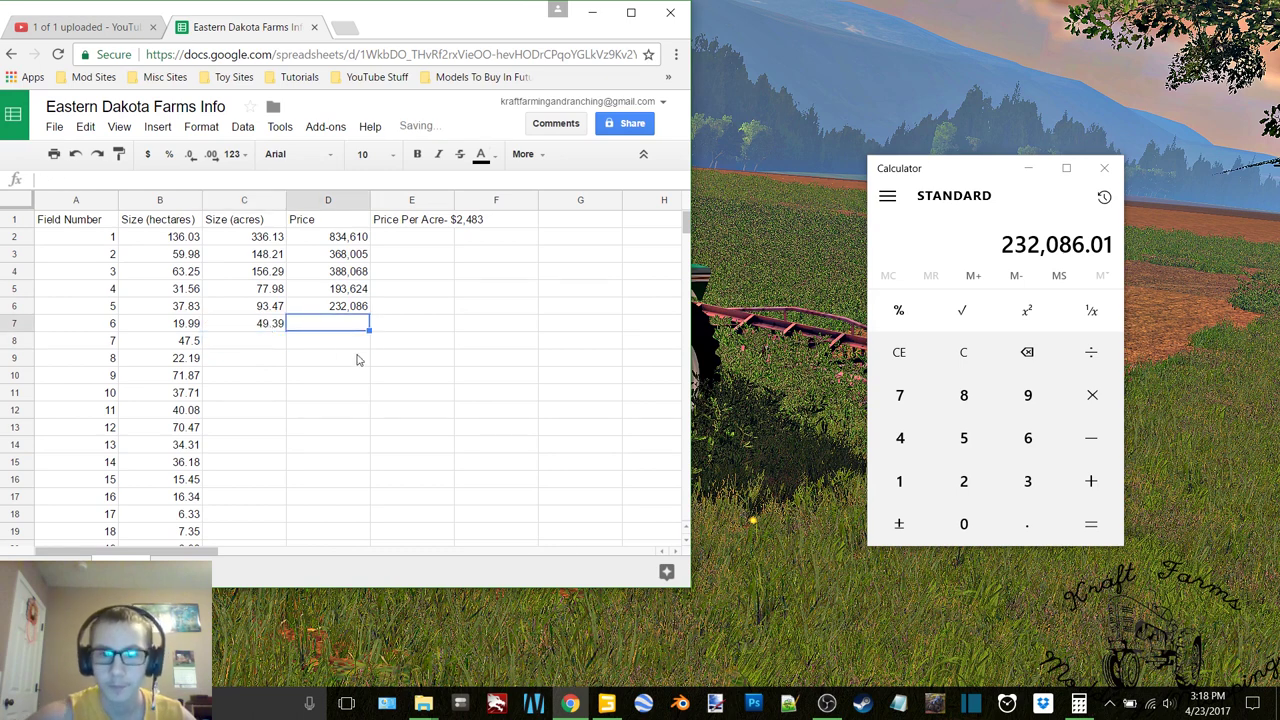
Switch to Calculator, clear the previous result and multiply field 6's 49.39 acres by 2483.
click(968, 360)
text(49)
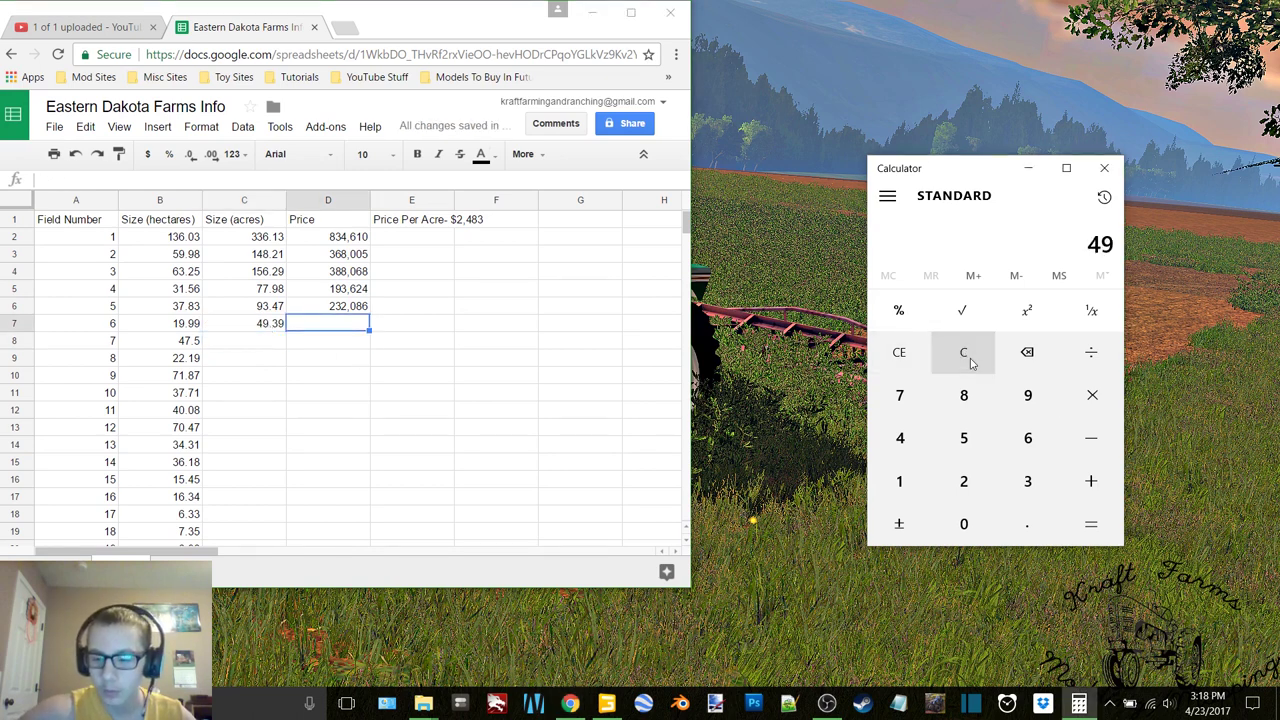
text(.39*2486)
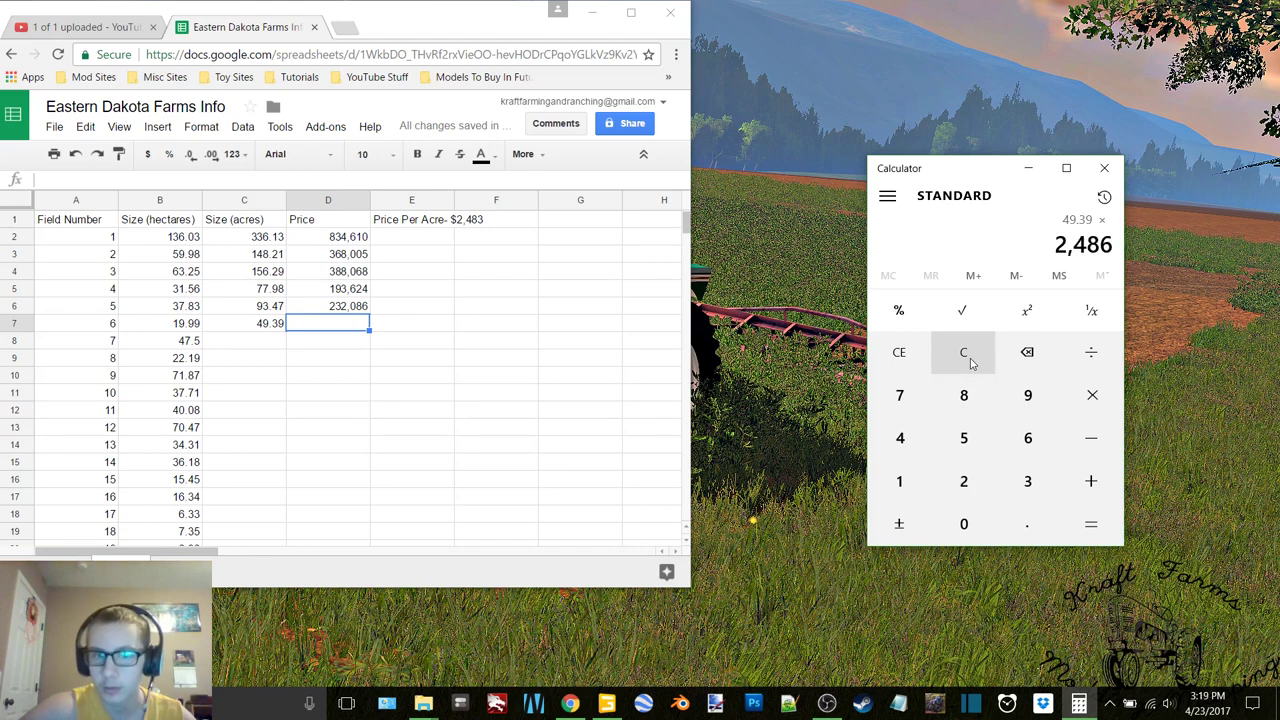
key(BackSpace)
text(3)
key(Return)
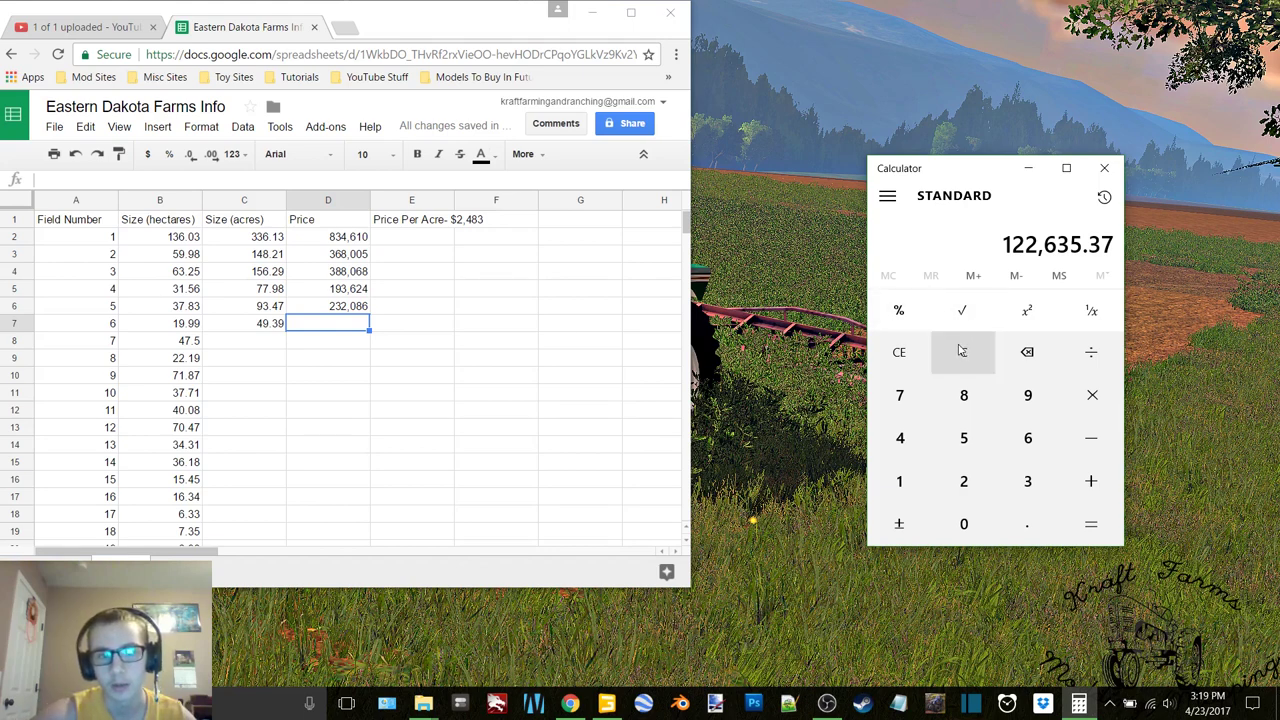
Recheck field 5's price by clearing the Calculator and multiplying 93.47 acres by 2483.
click(961, 351)
text(93.)
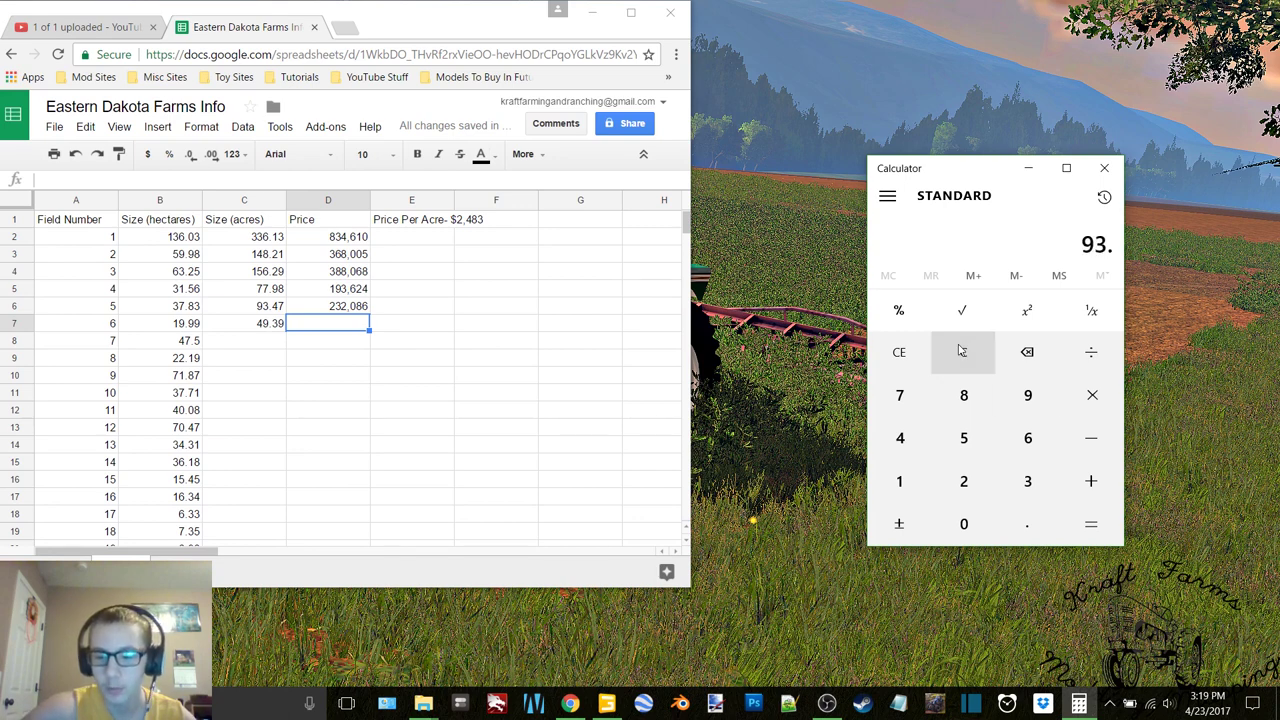
text(47*2483)
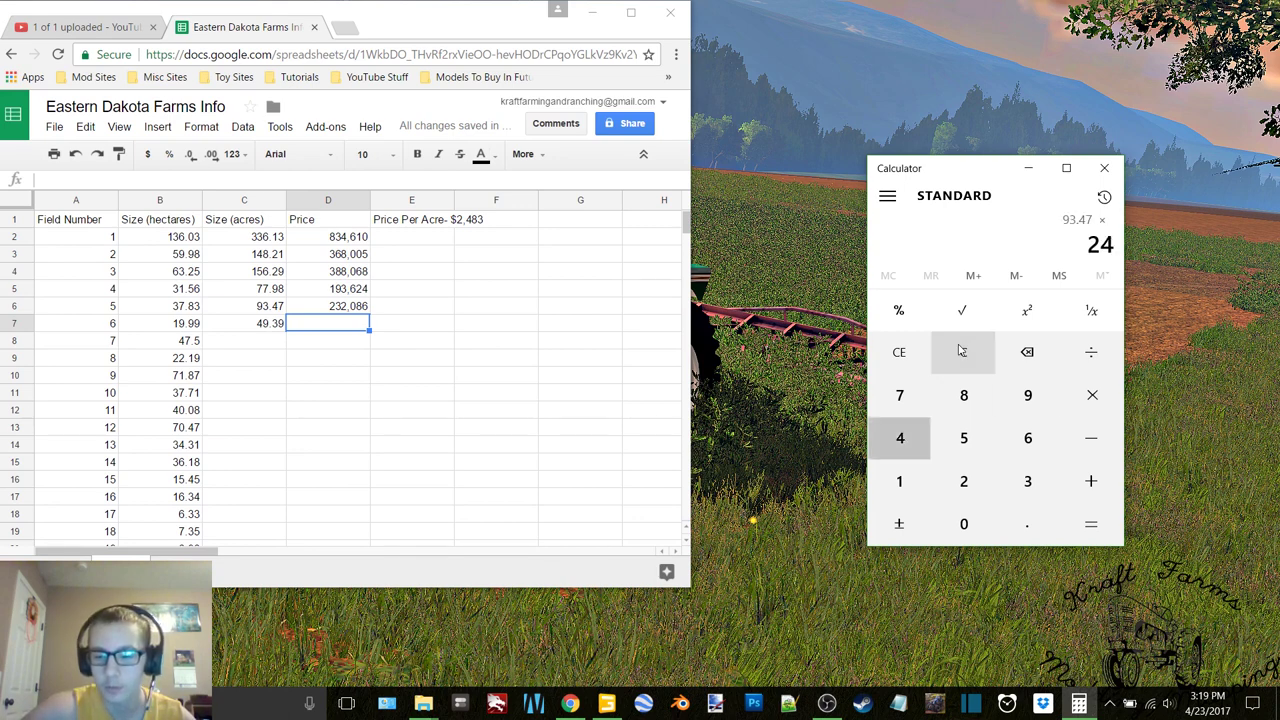
key(Return)
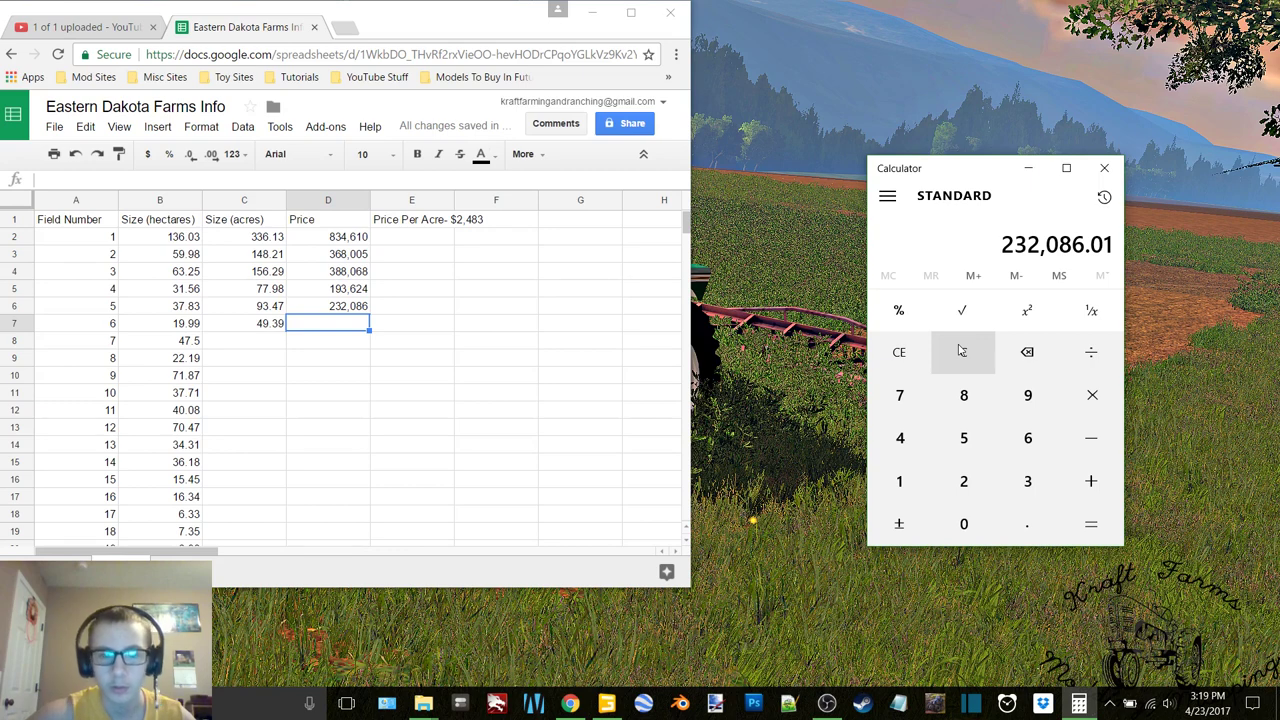
Clear the Calculator and work out field 6's price again as 49.39 acres times 2483.
click(961, 351)
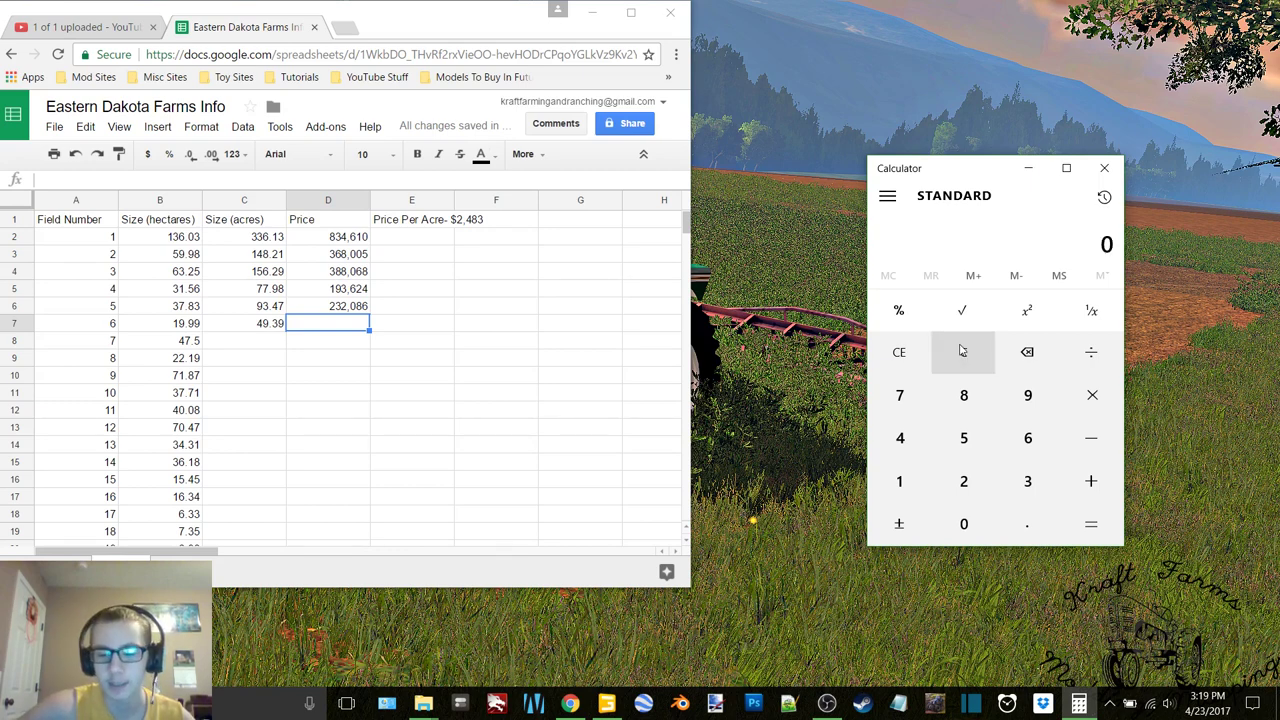
text(49)
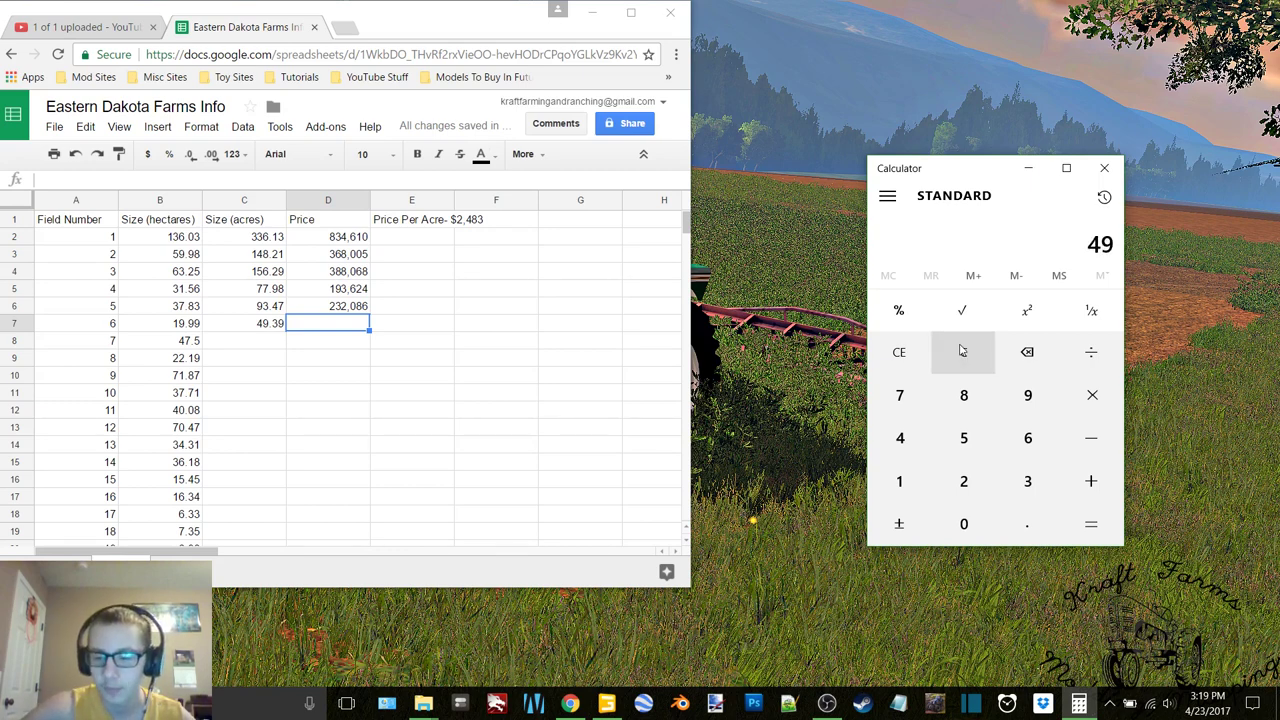
text(.39*)
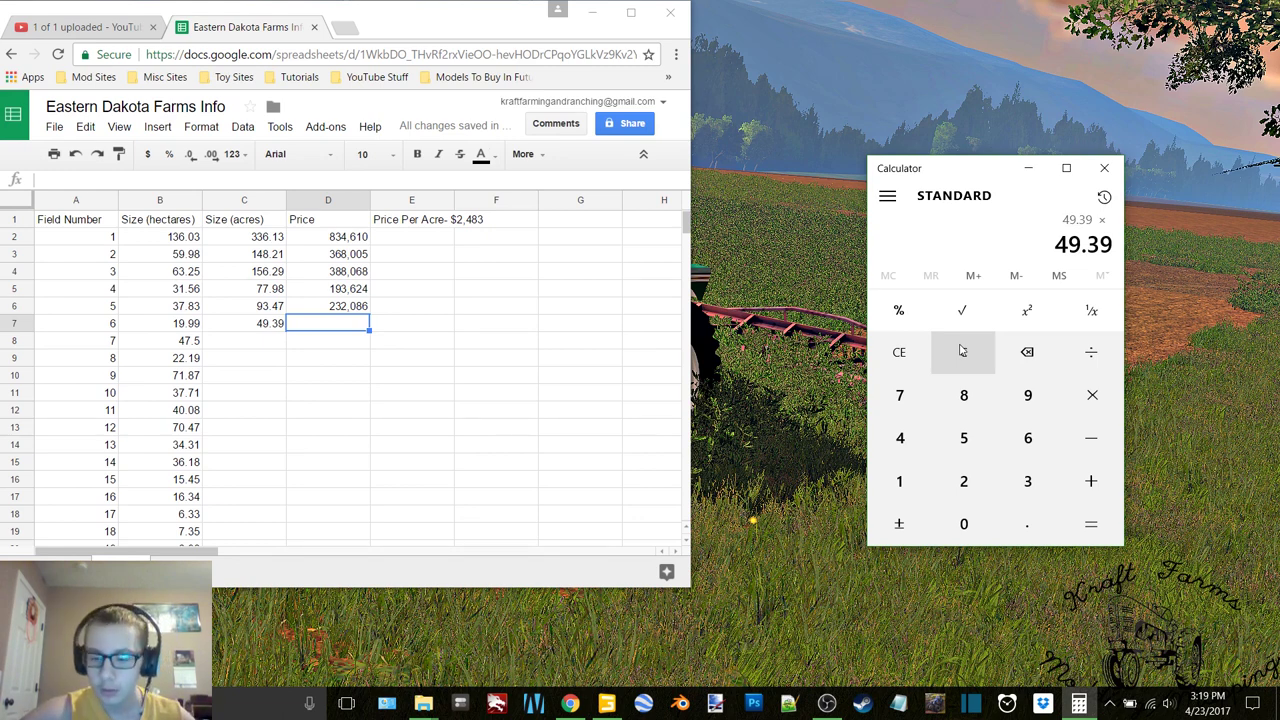
text(2483)
key(Return)
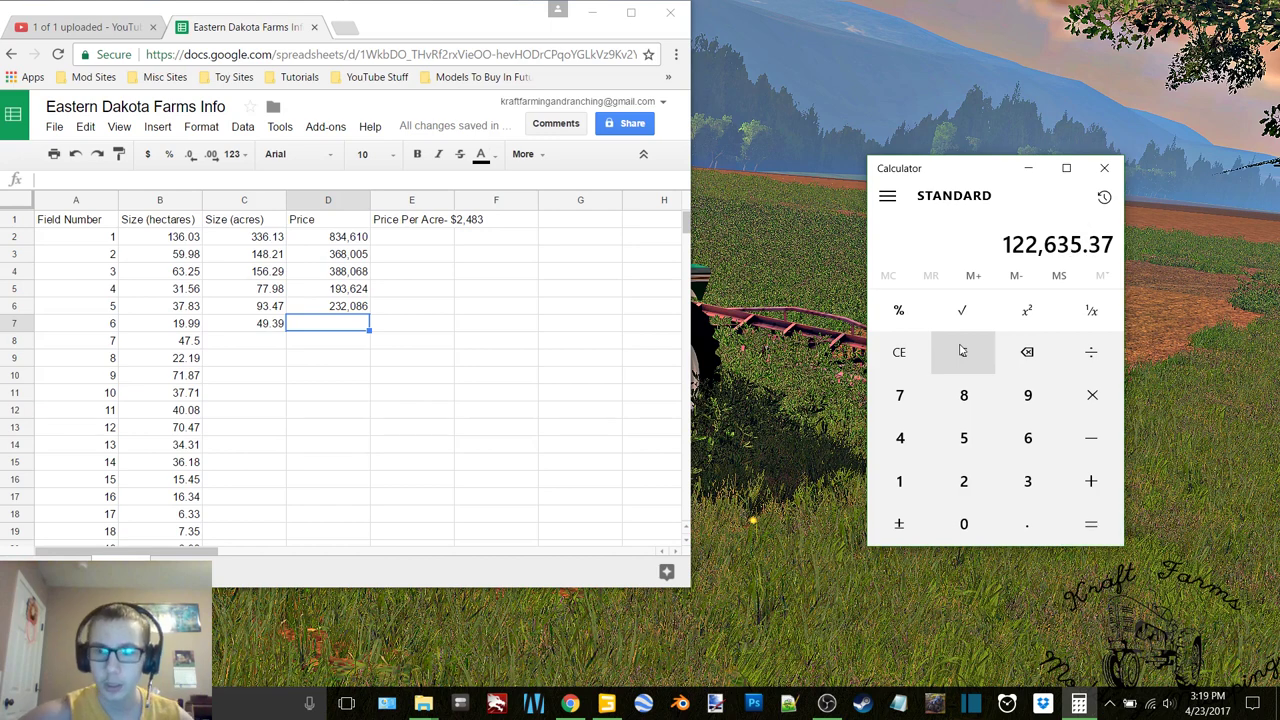
Enter 122,635 as field 6's price in the spreadsheet.
click(335, 327)
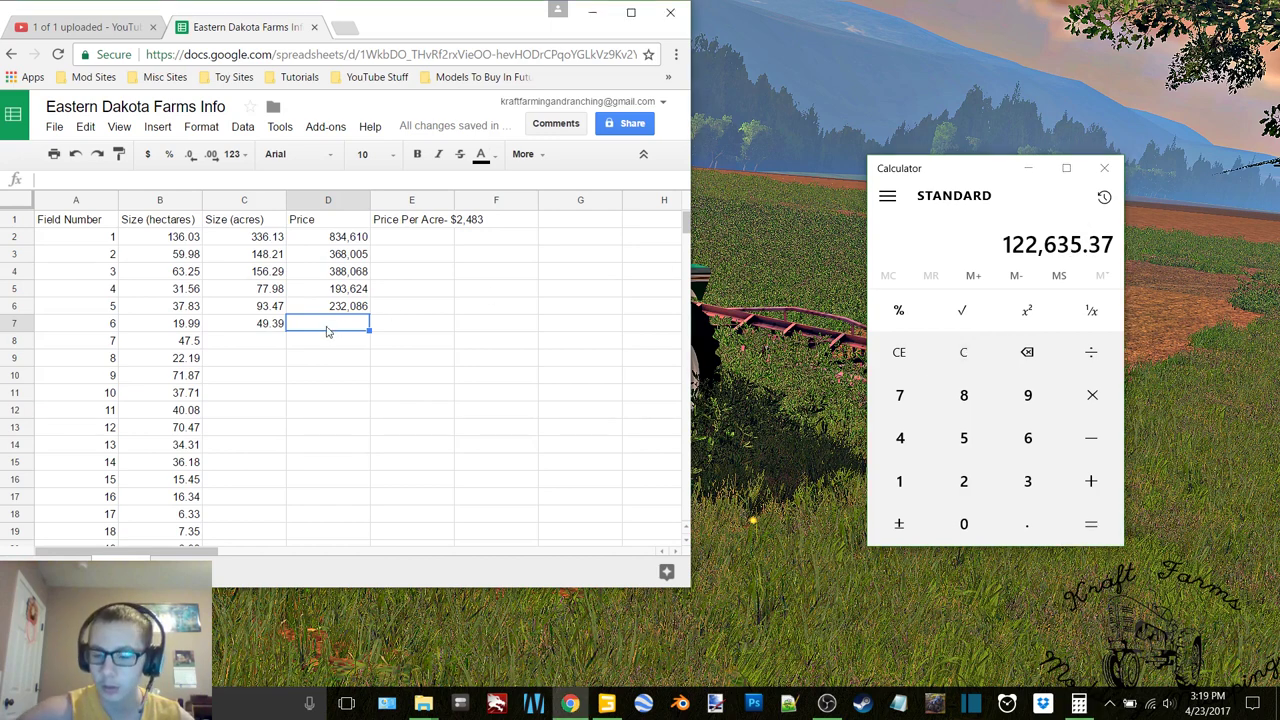
text(122,)
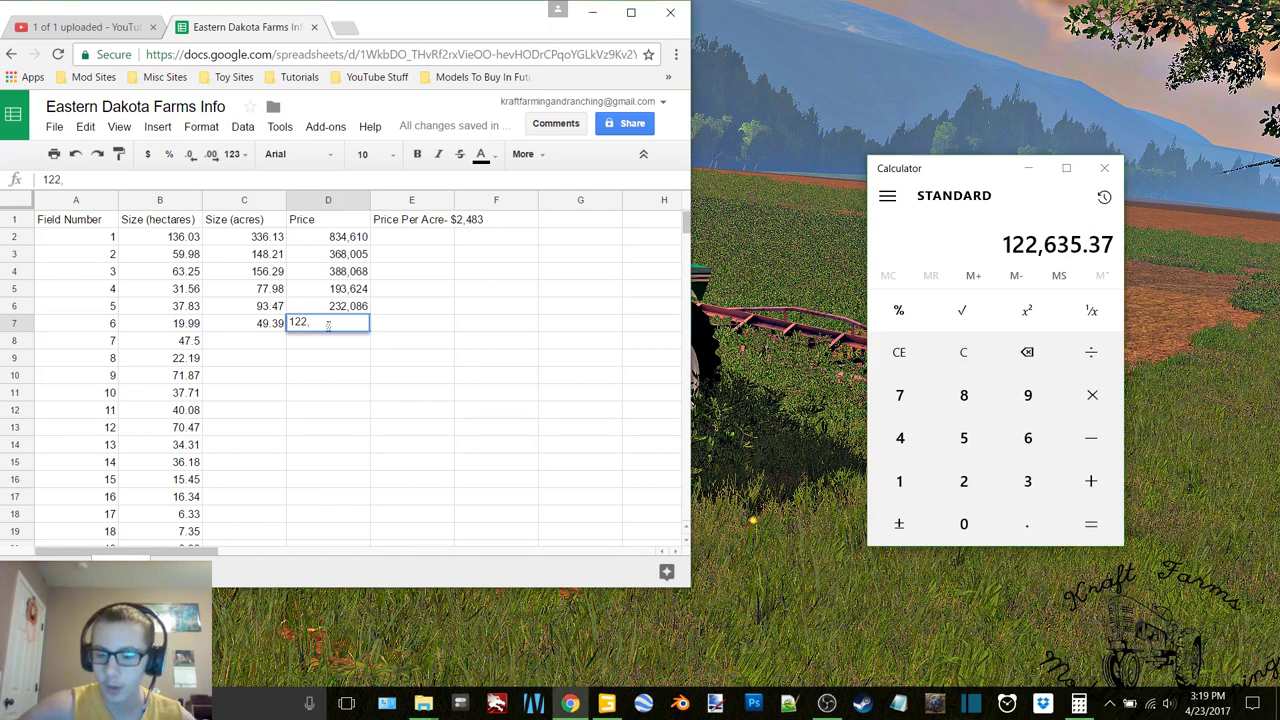
text(635)
key(Tab)
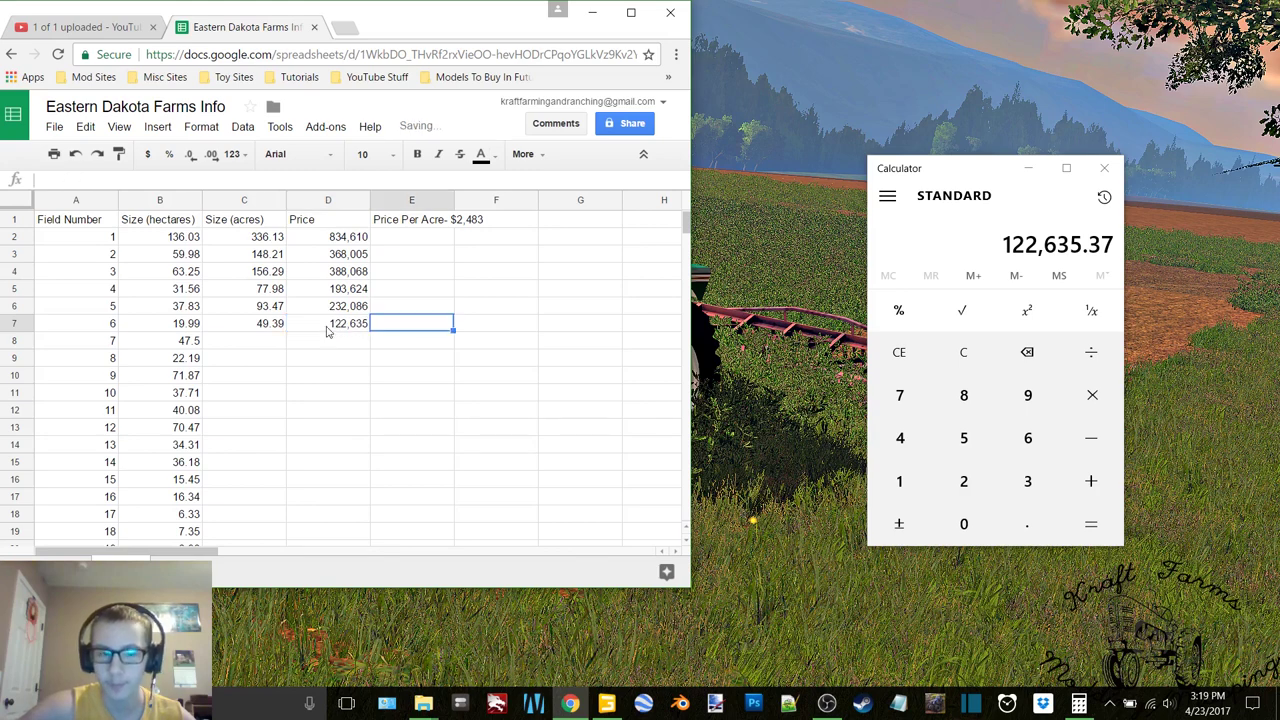
Enter 117.37 as field 7's size in acres.
key(Left)
key(Left)
key(Down)
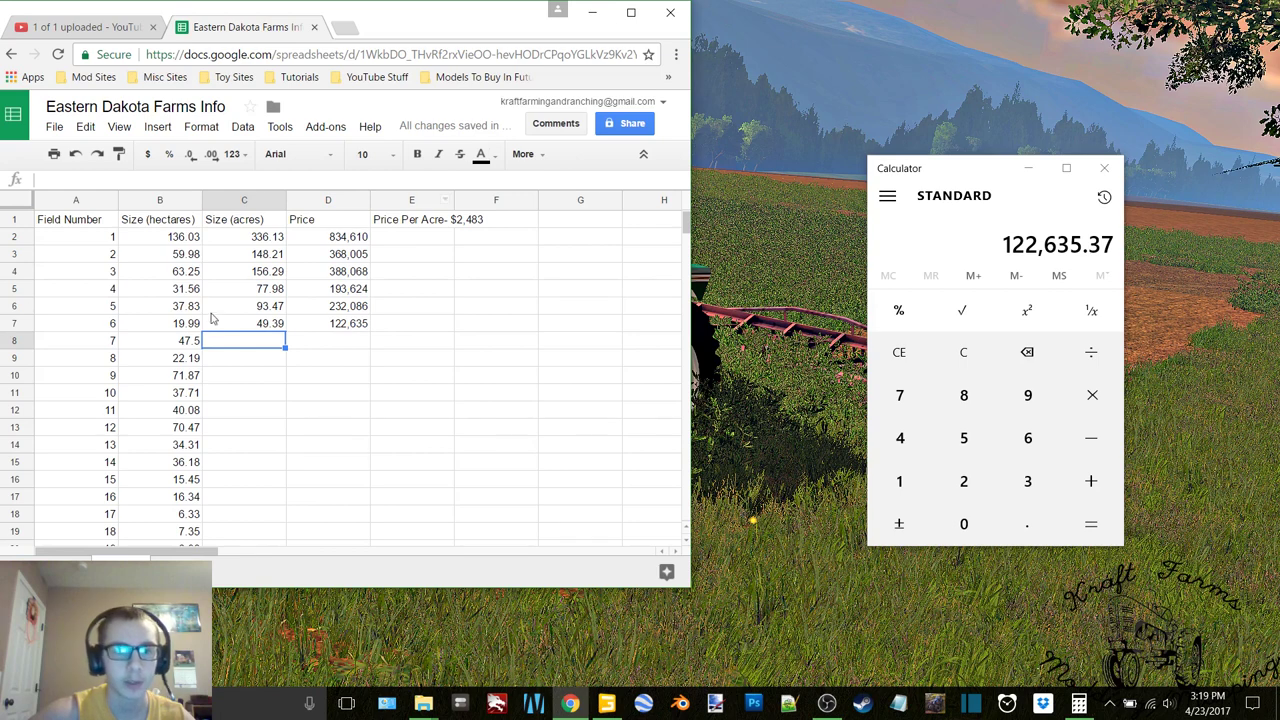
text(117)
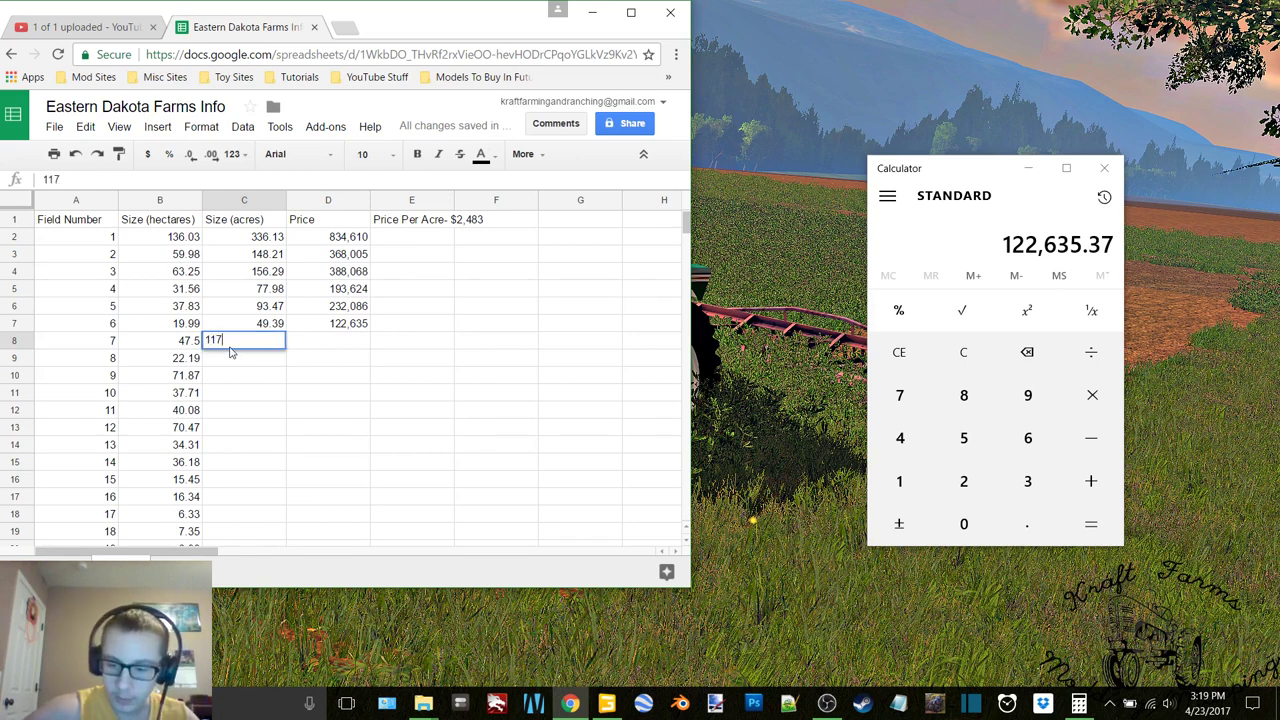
text(.37)
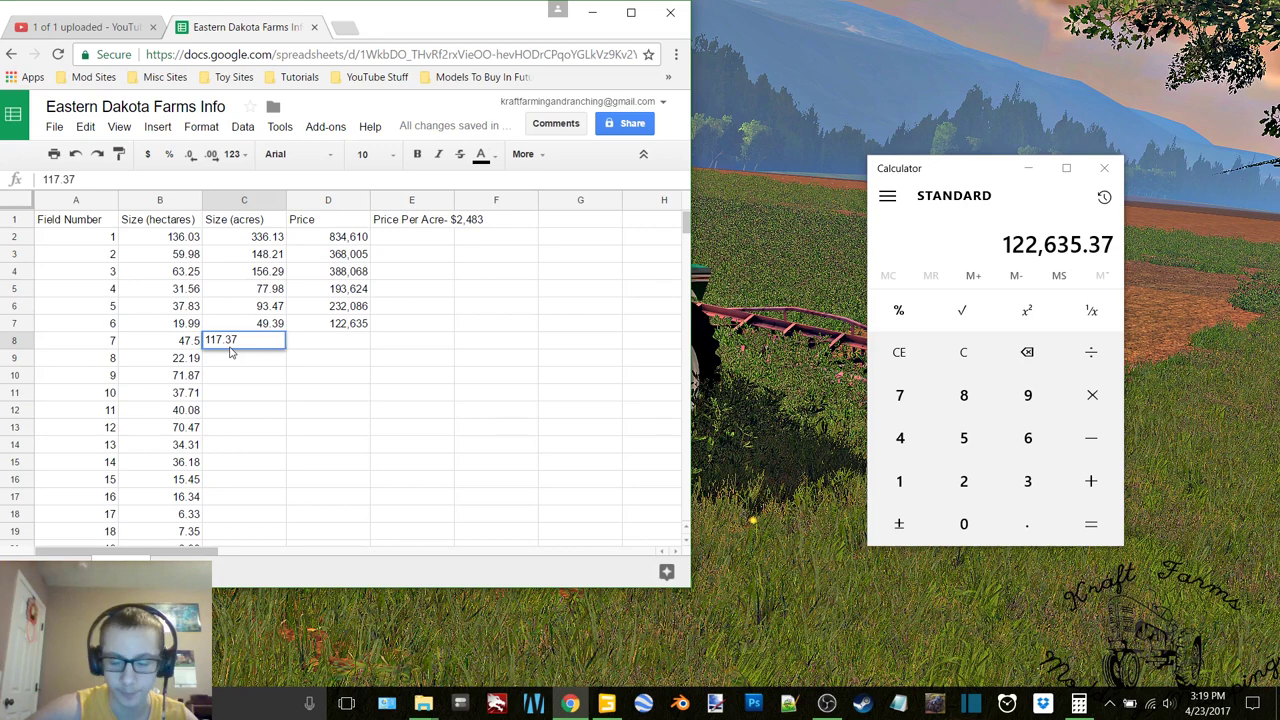
key(Tab)
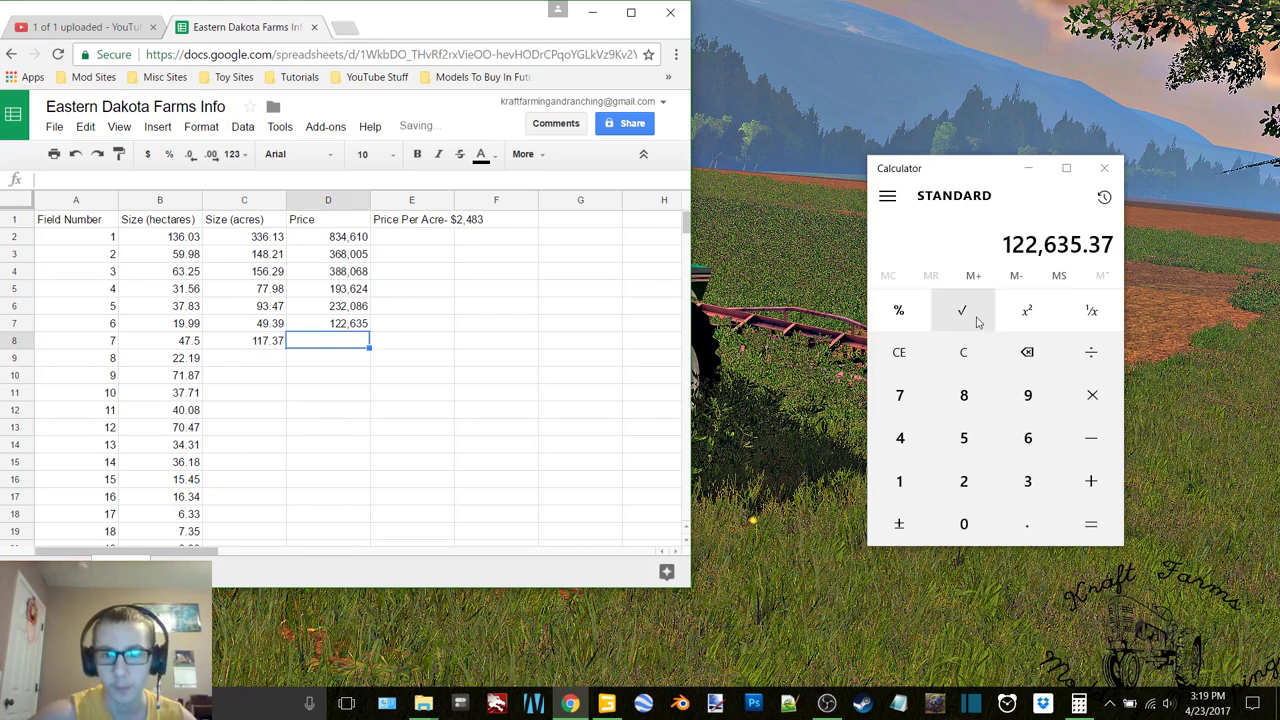
Switch to Calculator, clear the previous result and multiply field 7's 117.37 acres by 2483.
click(970, 352)
text(11)
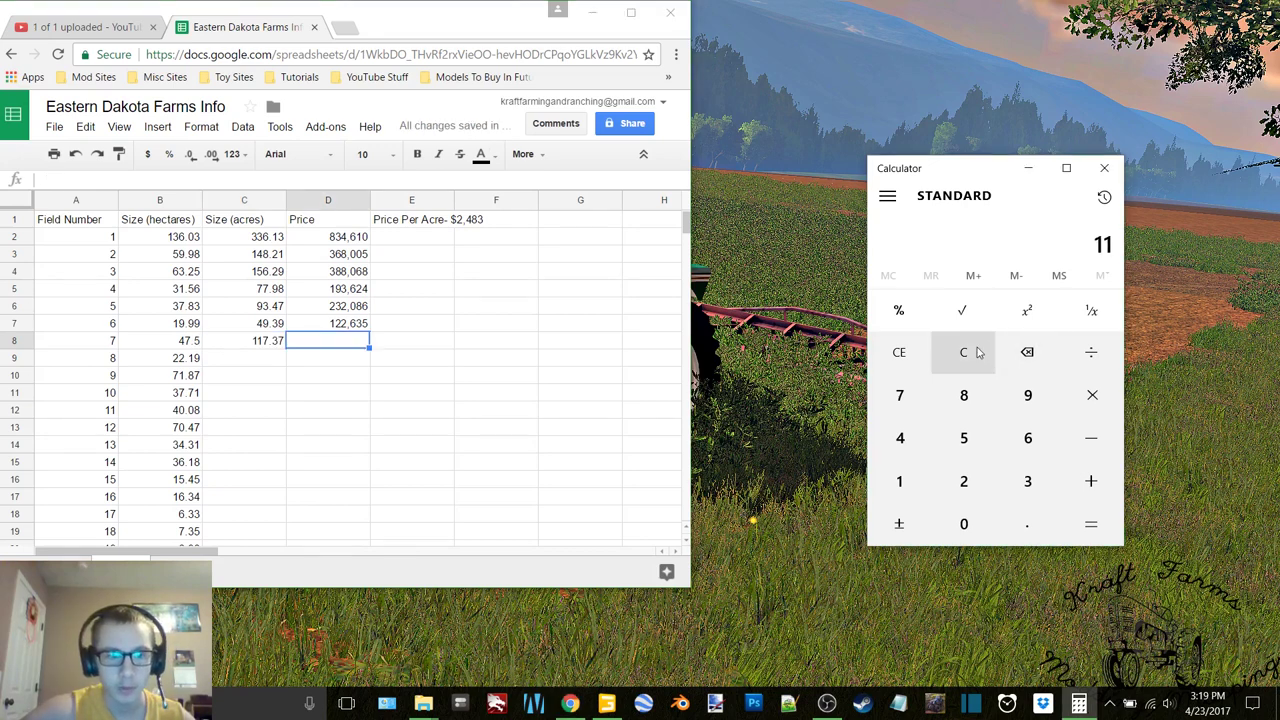
text(7.3)
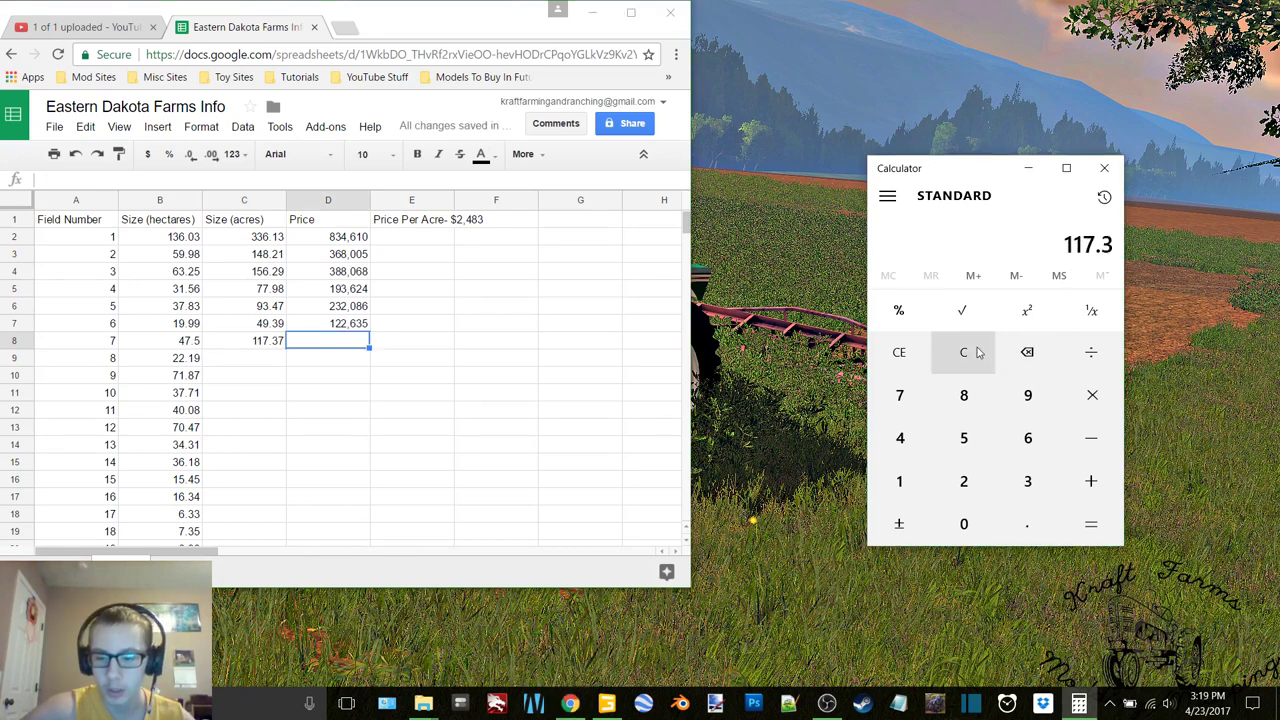
text(7*2483)
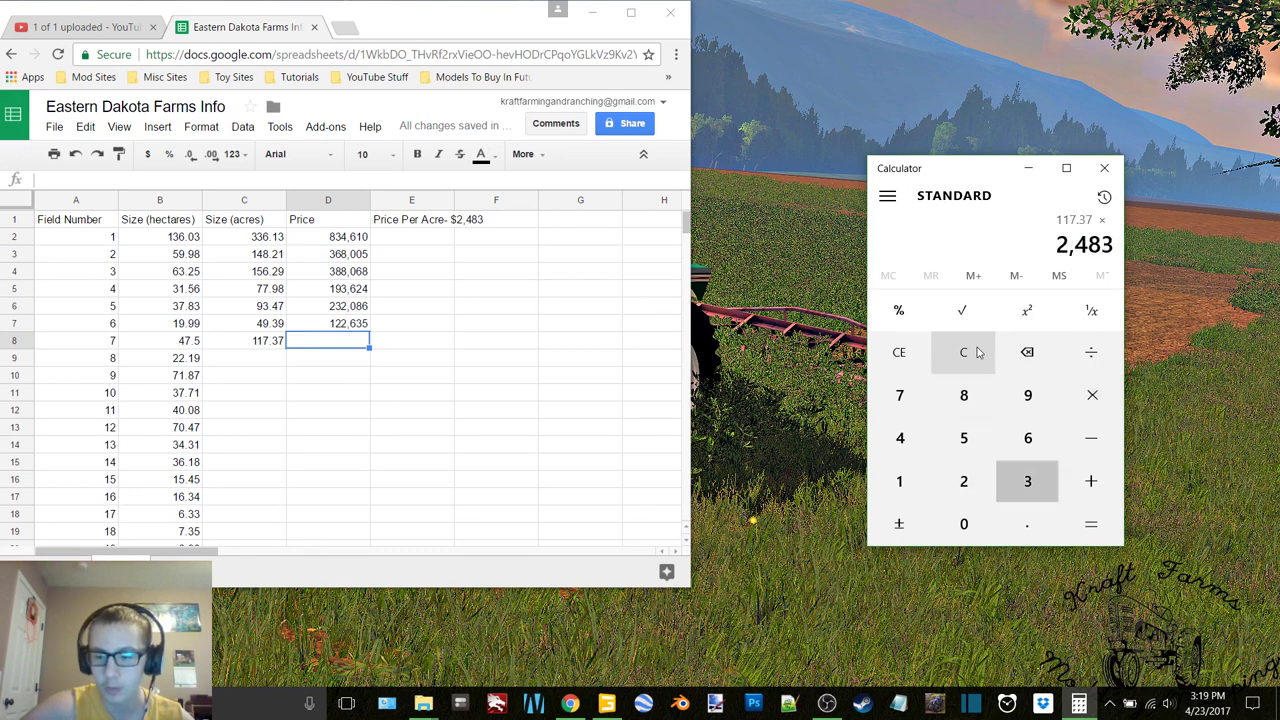
key(Return)
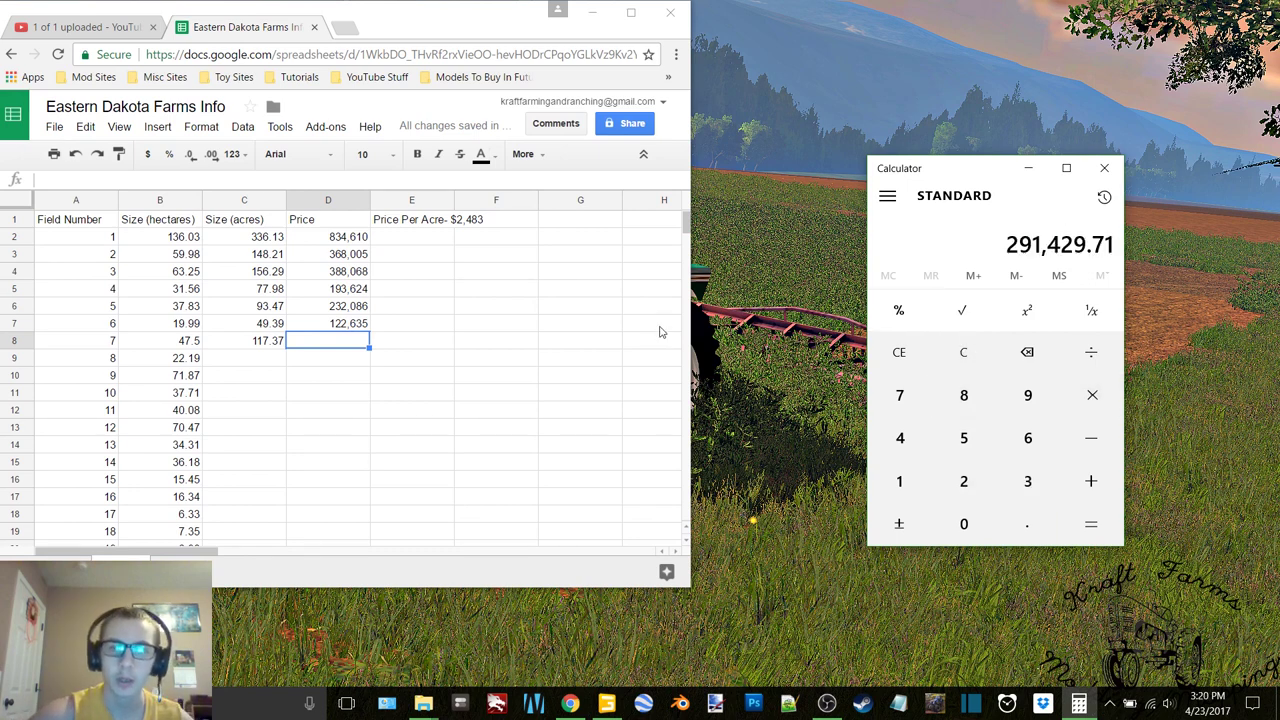
Enter 291,429 as field 7's price in the spreadsheet and move to field 8's size in acres.
click(340, 344)
text(2)
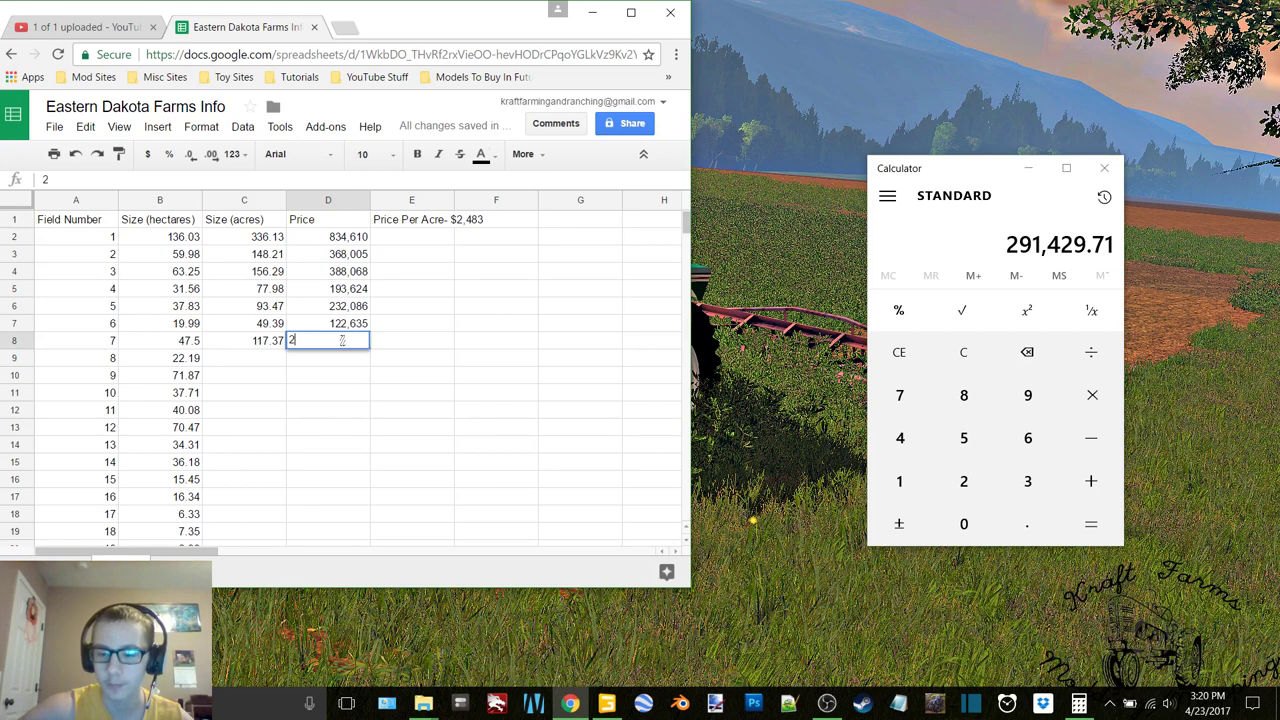
text(91,)
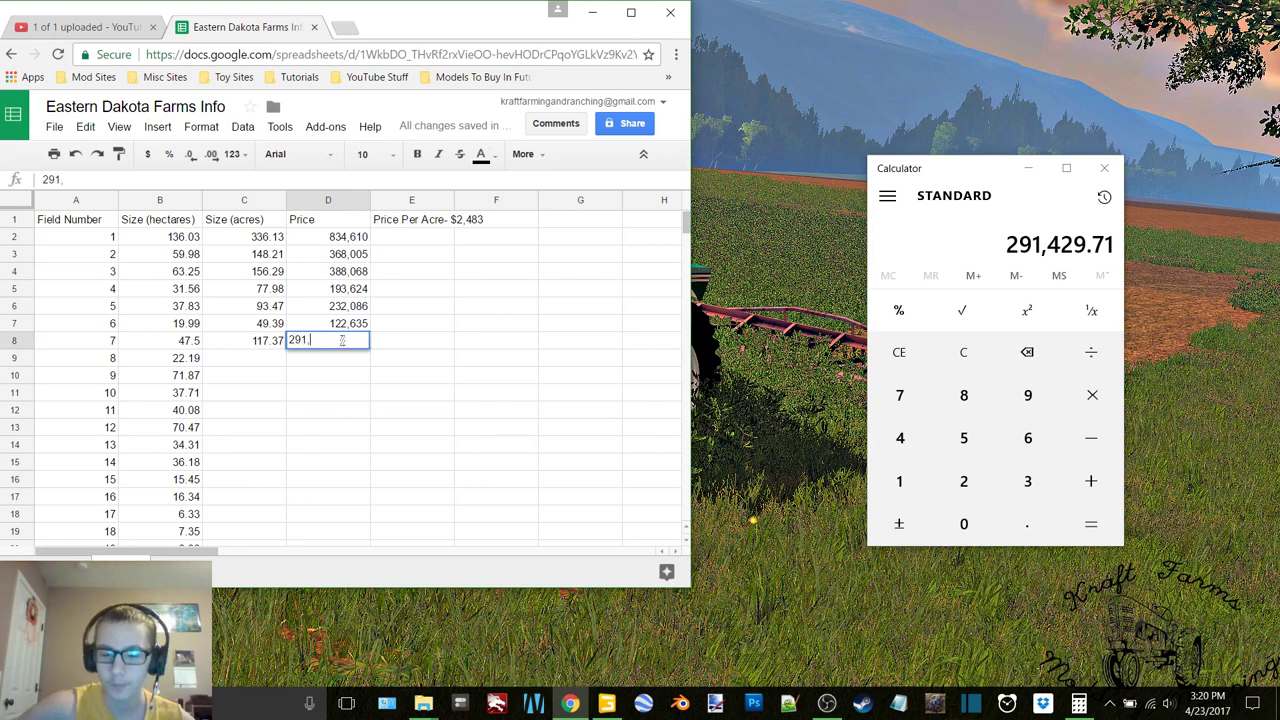
text(429)
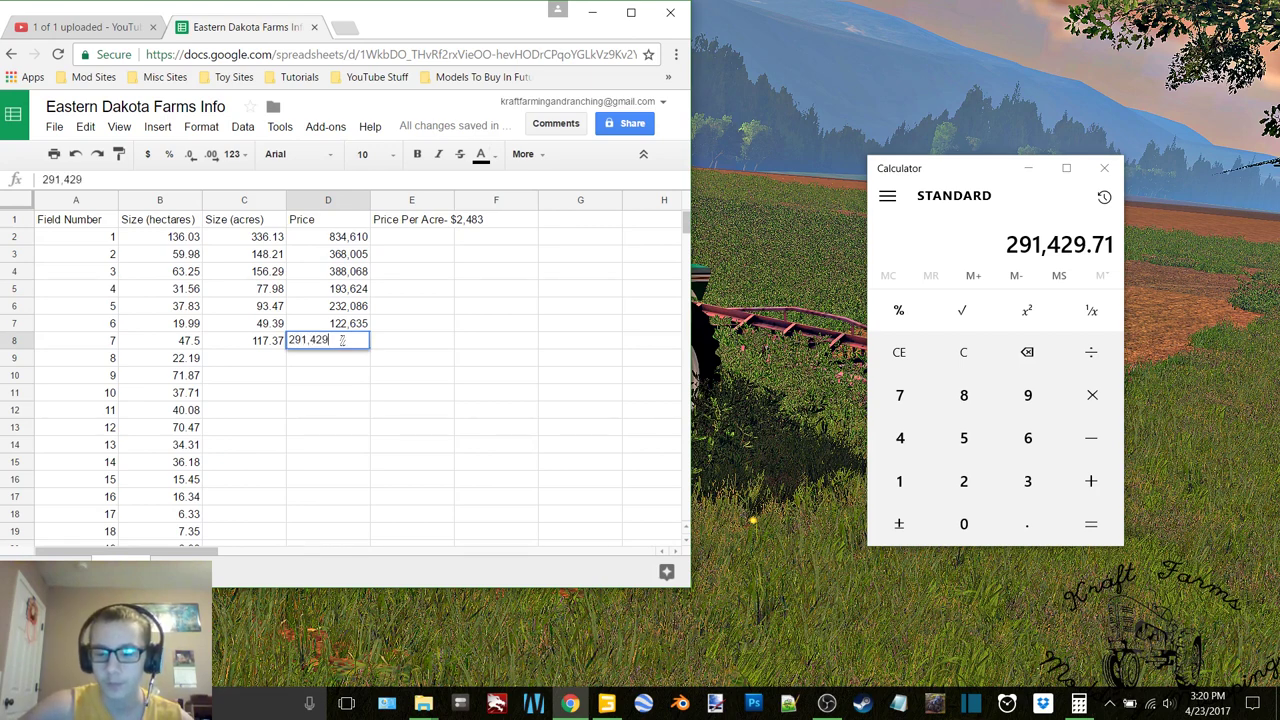
key(Return)
key(Left)
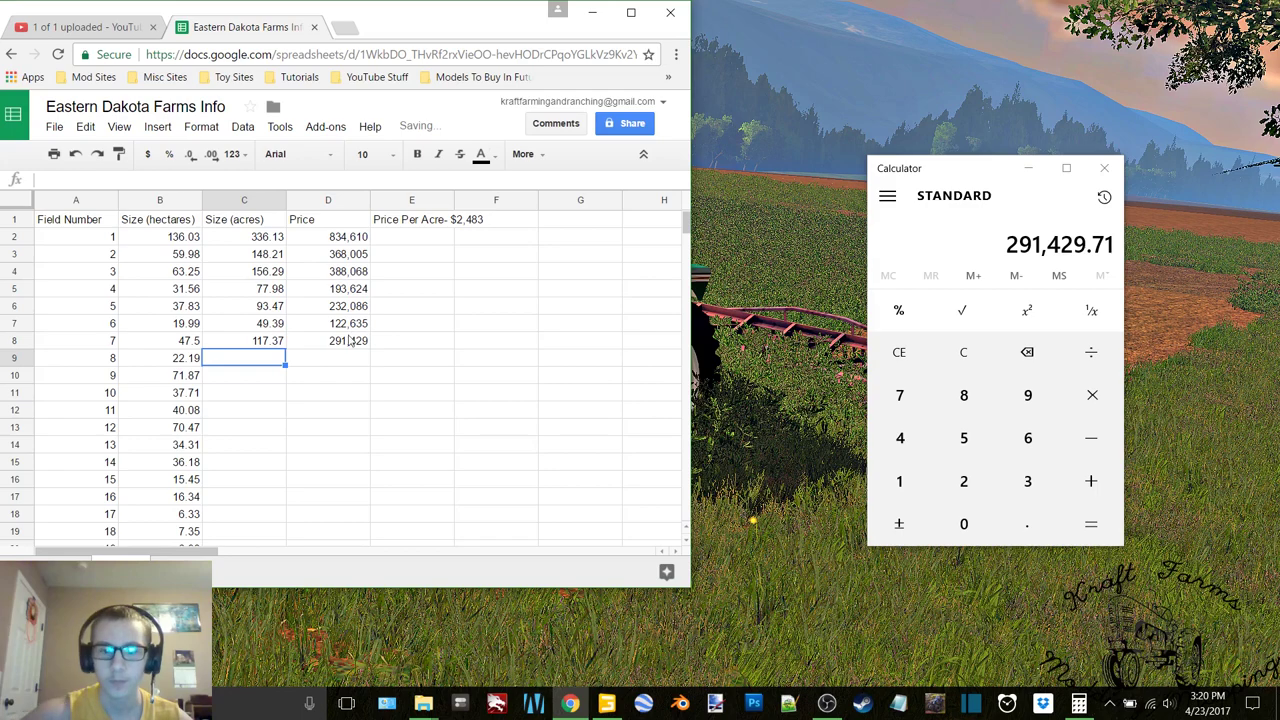
click(826, 704)
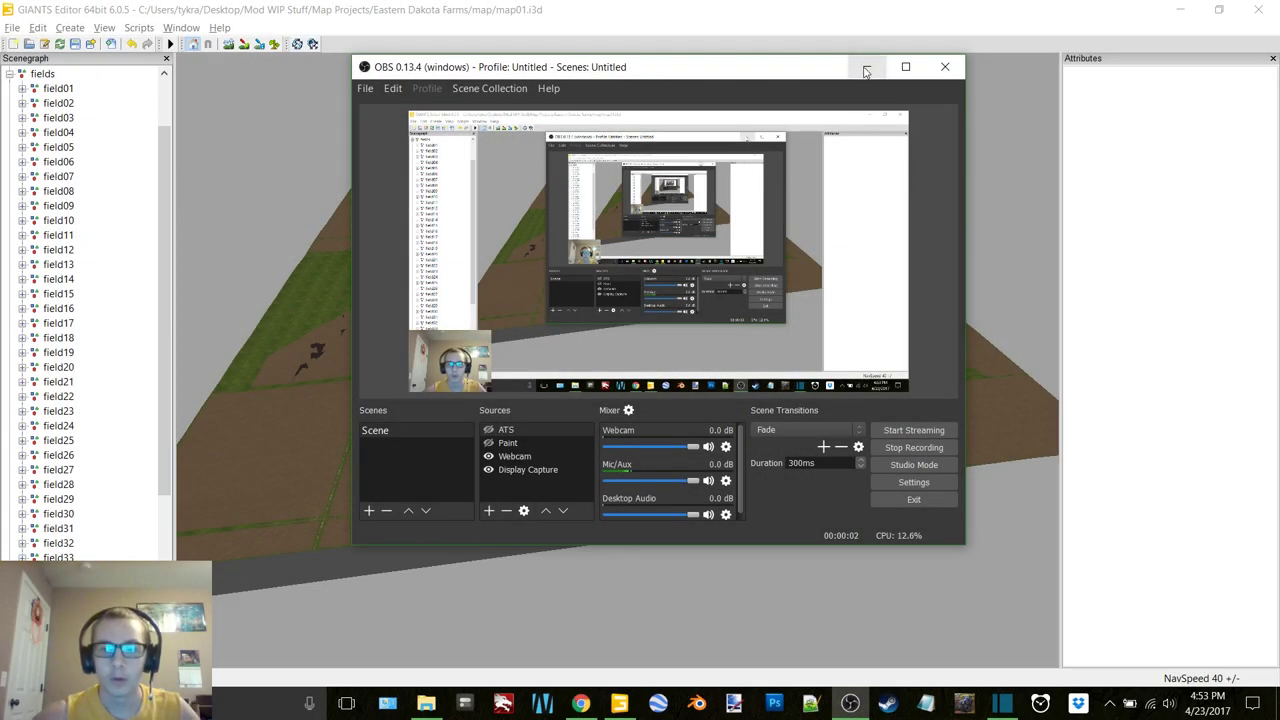
click(866, 70)
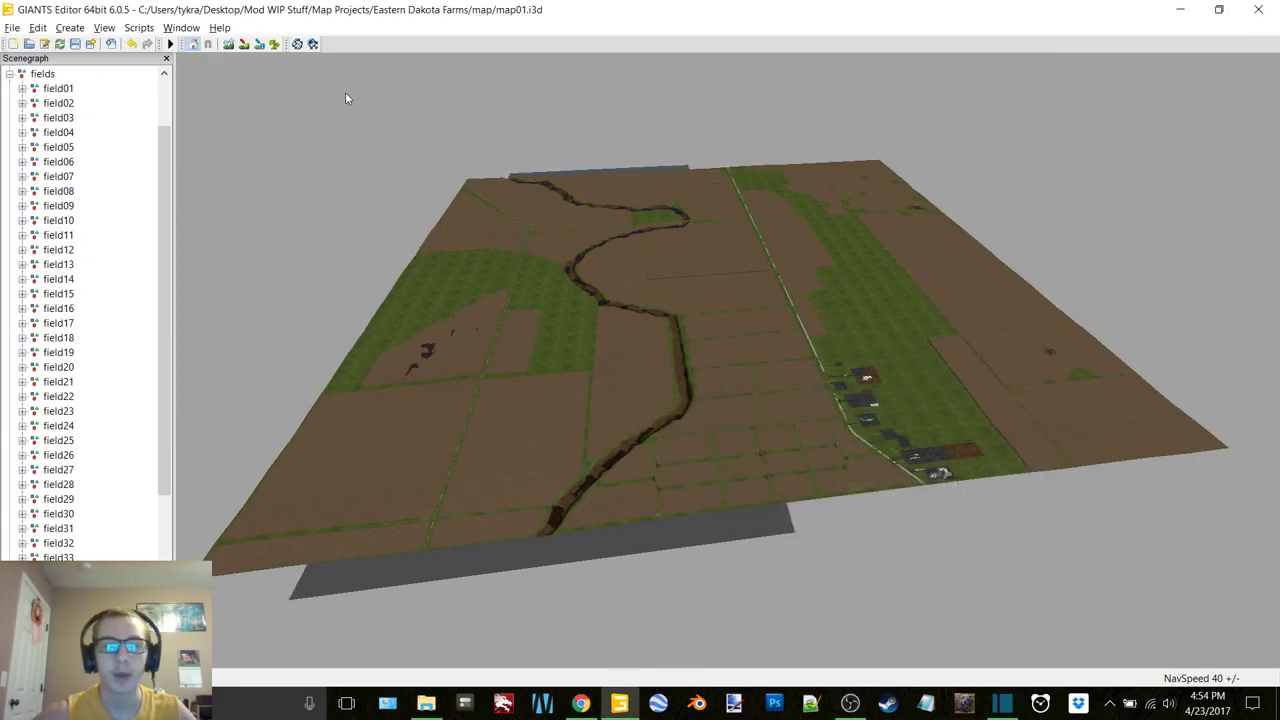
In GIANTS Editor, show the User Attributes docked beside the 3D view, widen them and select field01 in the Scenegraph.
click(181, 27)
click(214, 77)
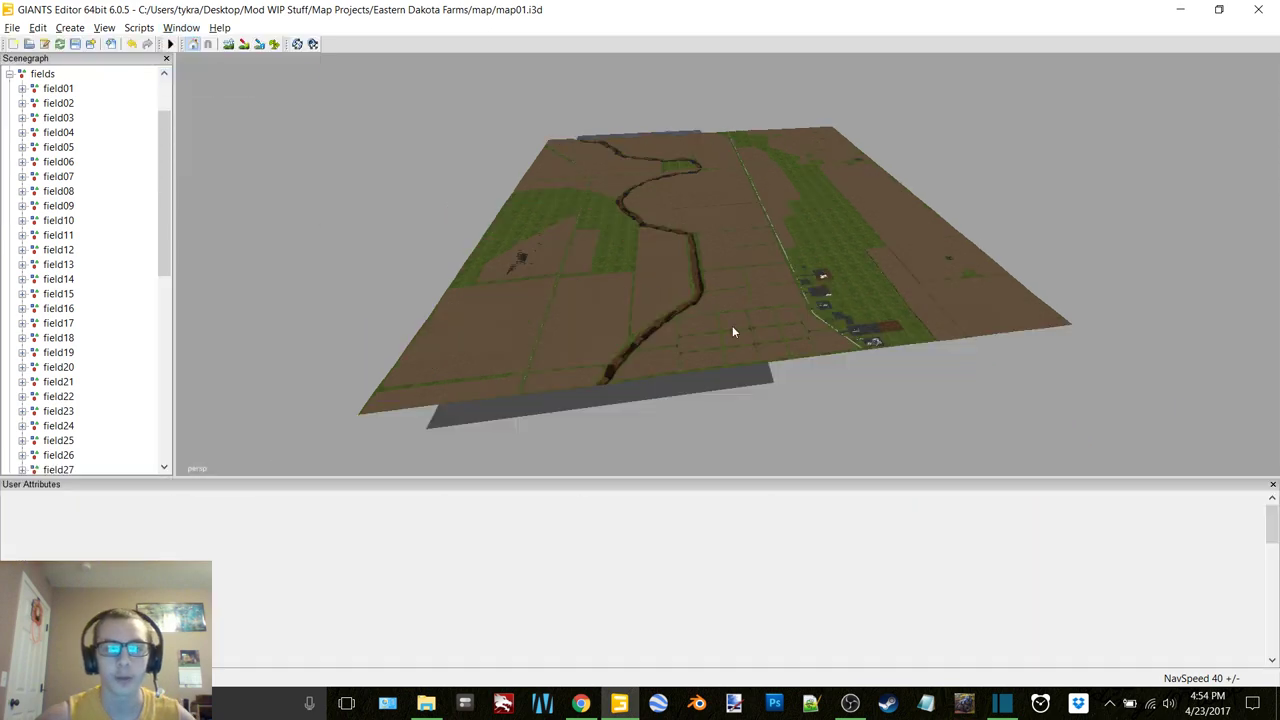
drag(177, 491, 1268, 203)
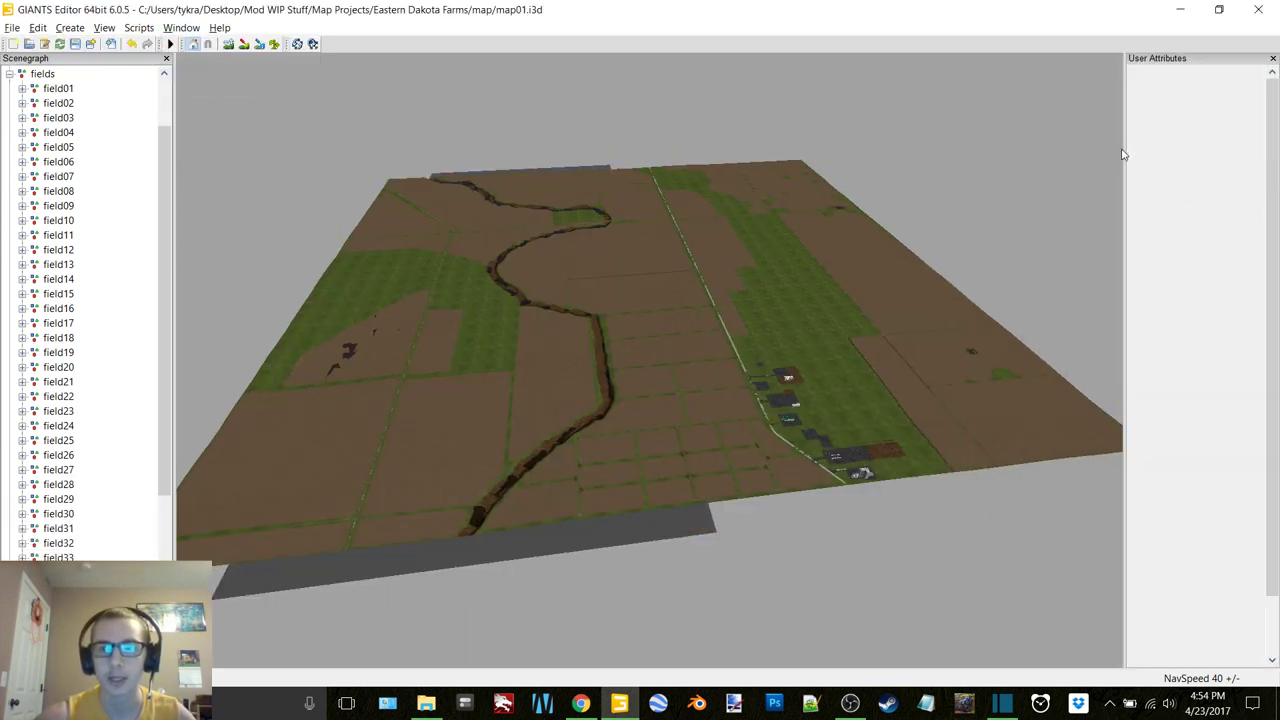
drag(1102, 150, 1066, 150)
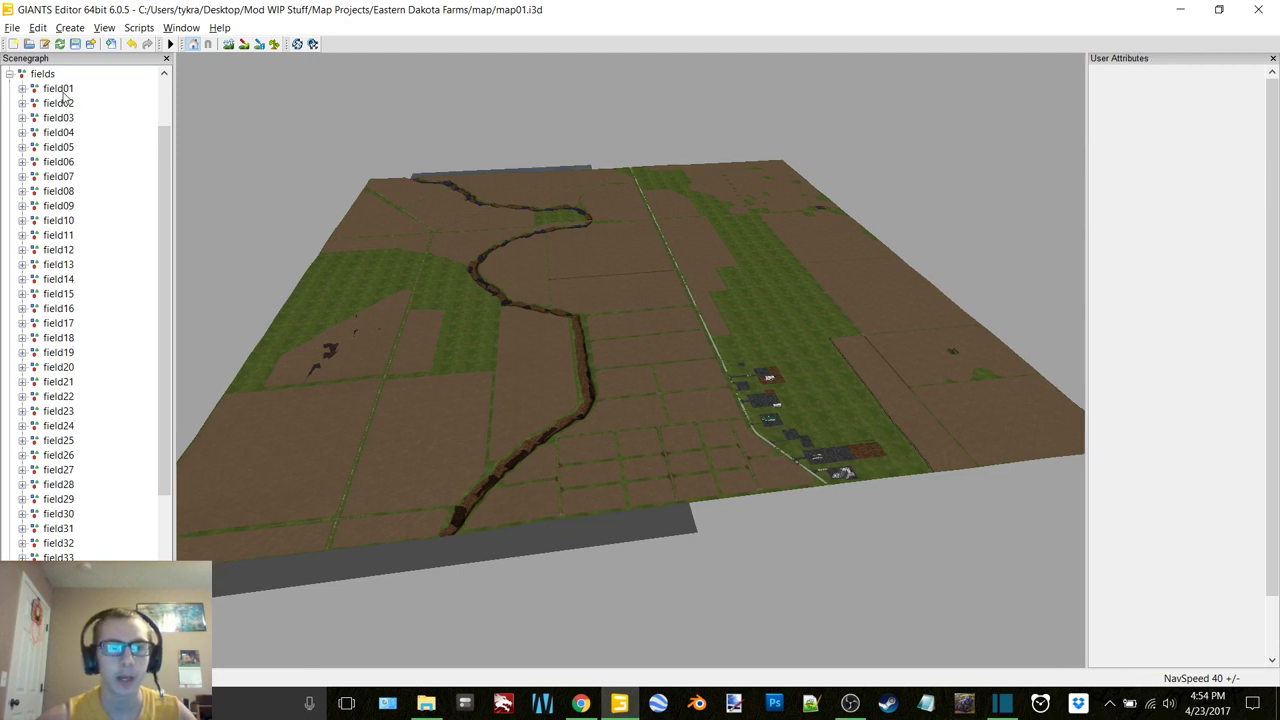
click(60, 89)
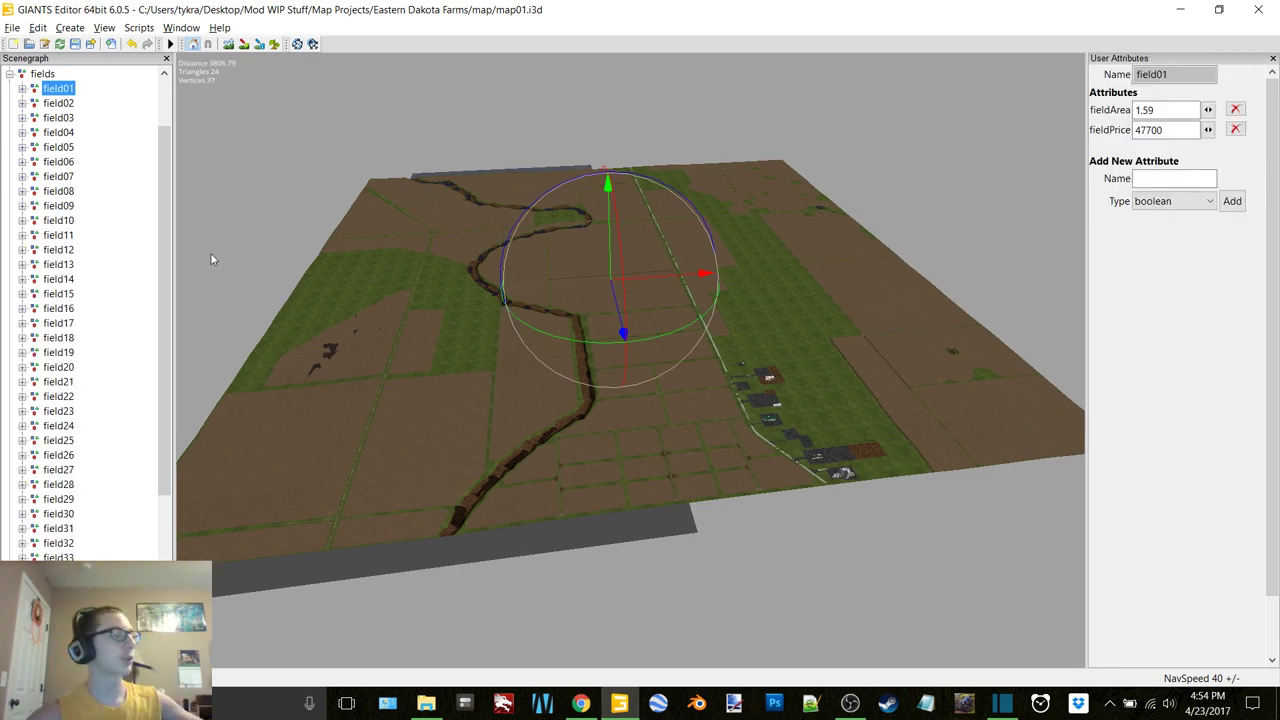
Look up field 1's figures in the Eastern Dakota Farms Info spreadsheet and, back in GIANTS Editor, set field01's fieldArea to 336.13.
click(580, 703)
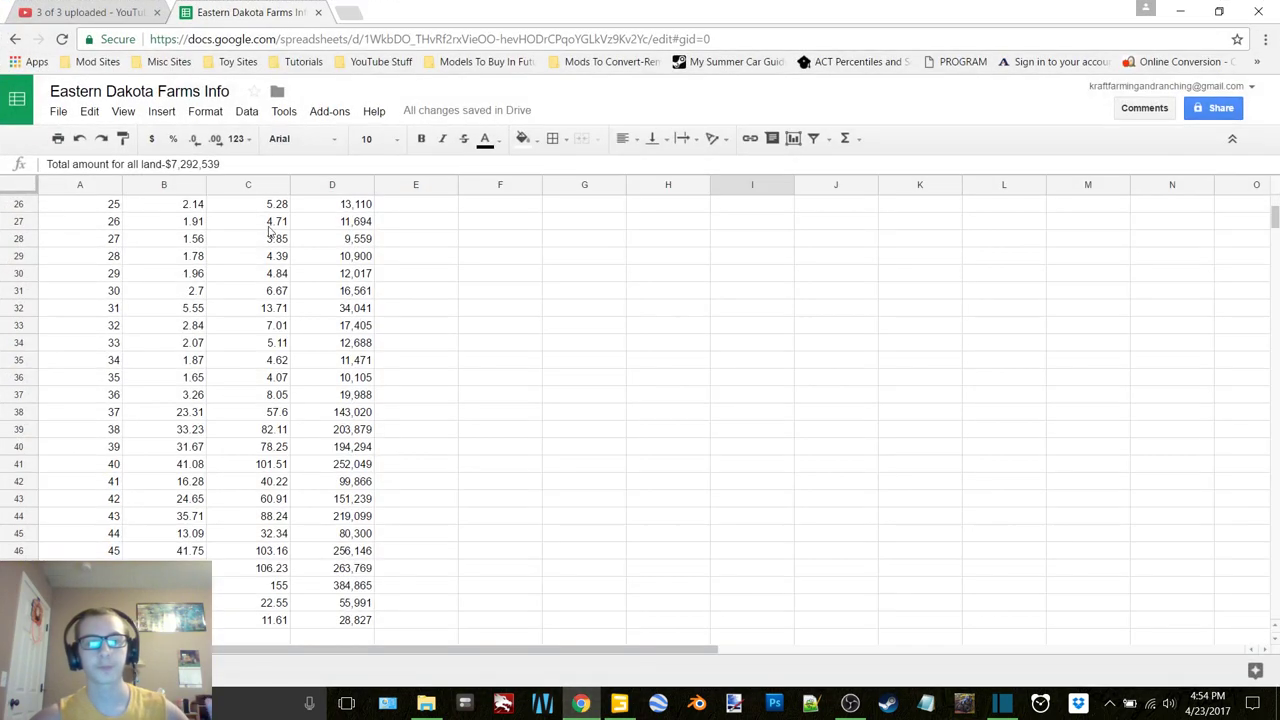
scroll(465, 395, up, 8)
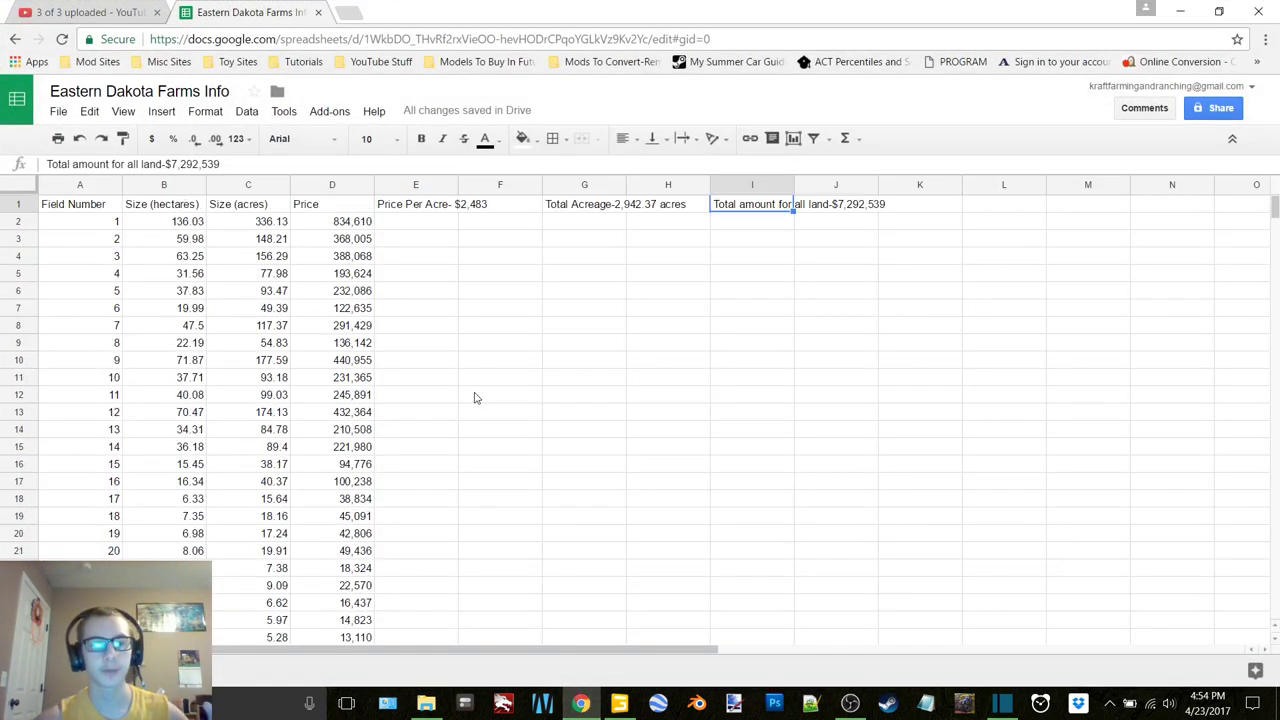
click(619, 703)
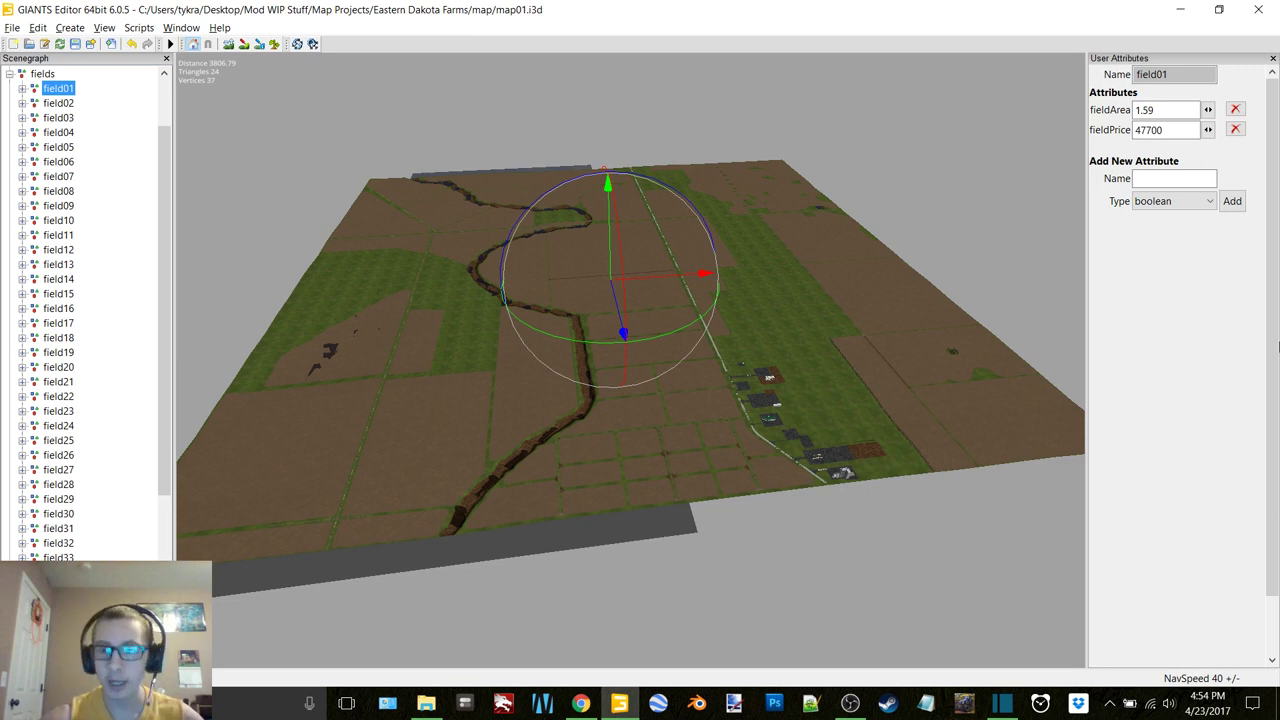
drag(1165, 110, 1107, 118)
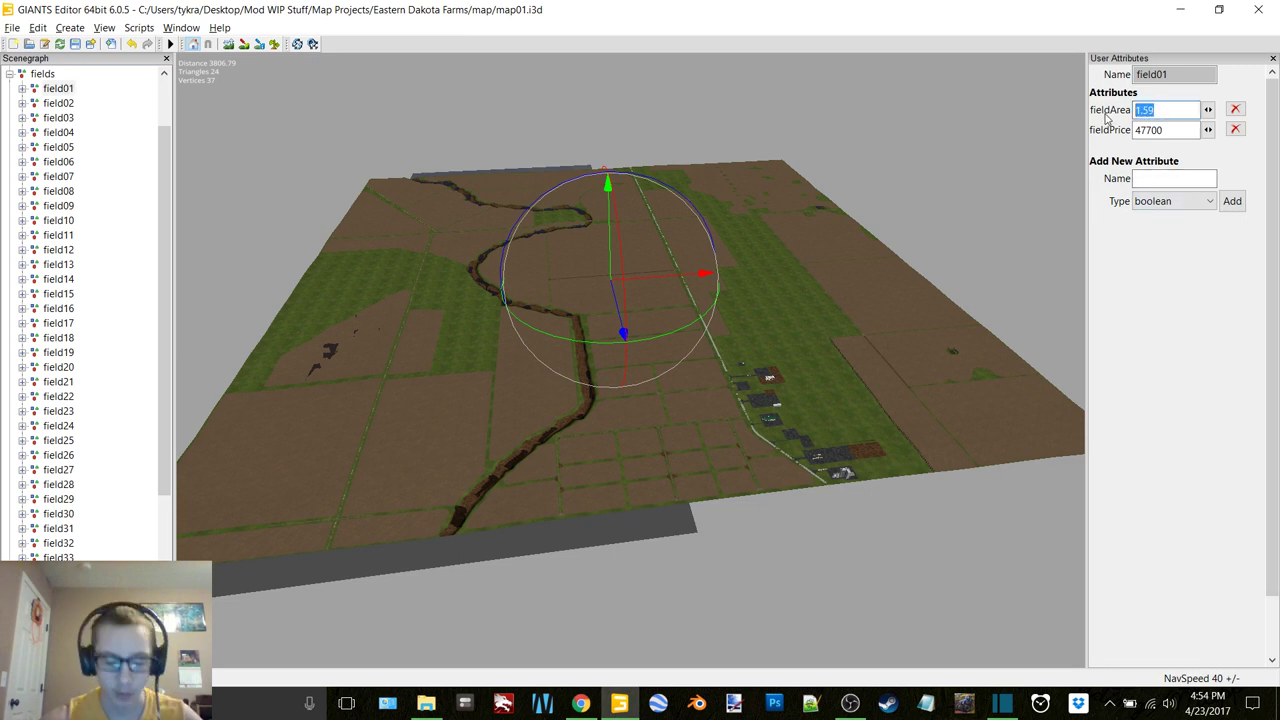
text(336)
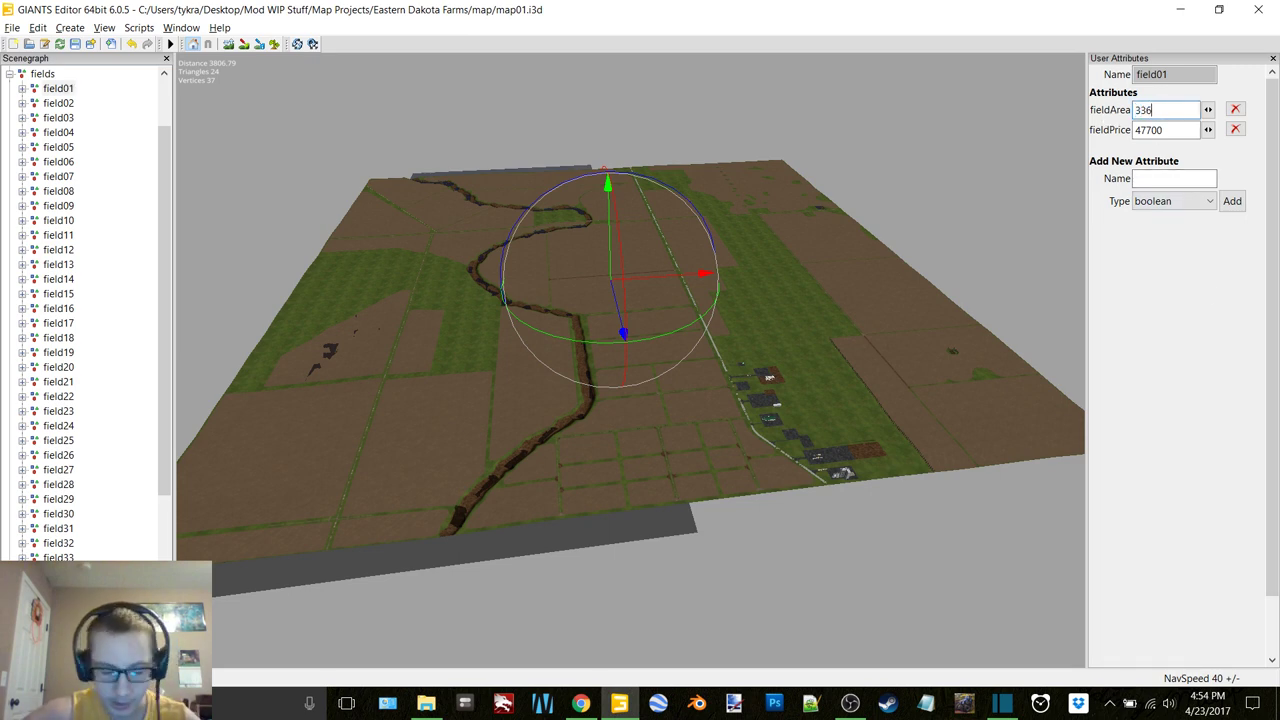
text(.13)
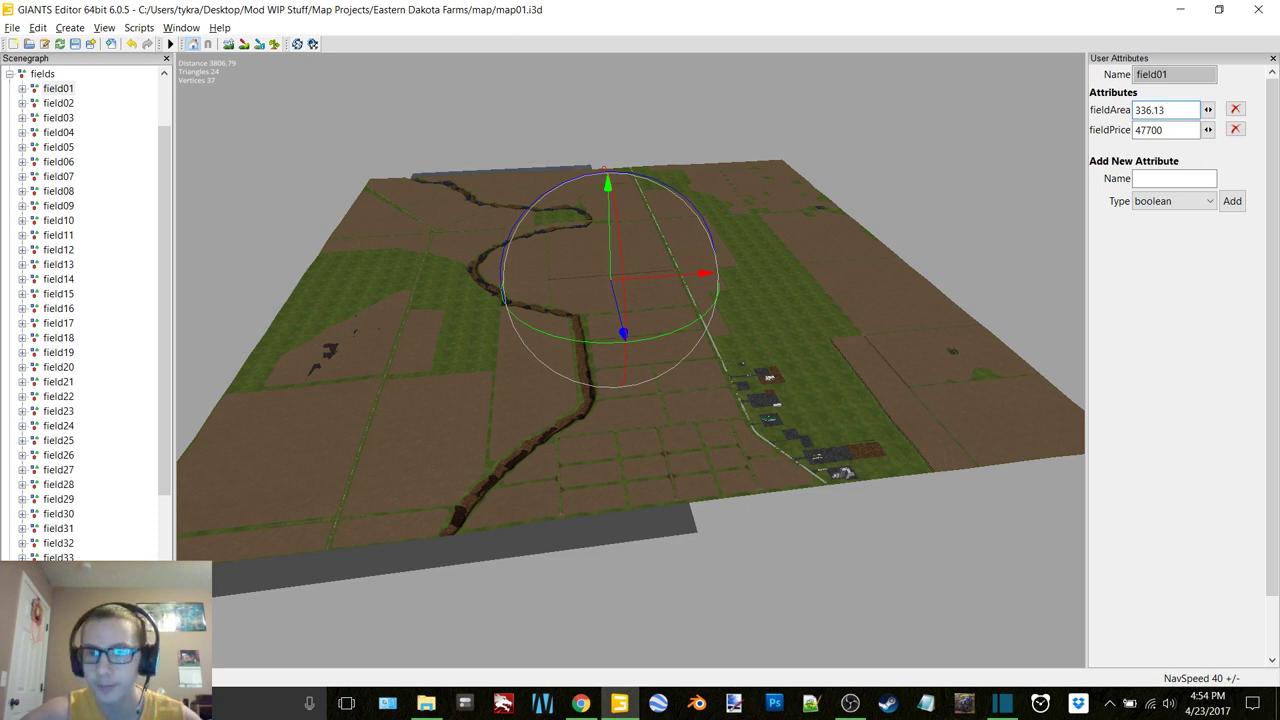
Replace field01's fieldPrice with 834610.
click(1163, 130)
key(BackSpace)
key(BackSpace)
key(BackSpace)
key(BackSpace)
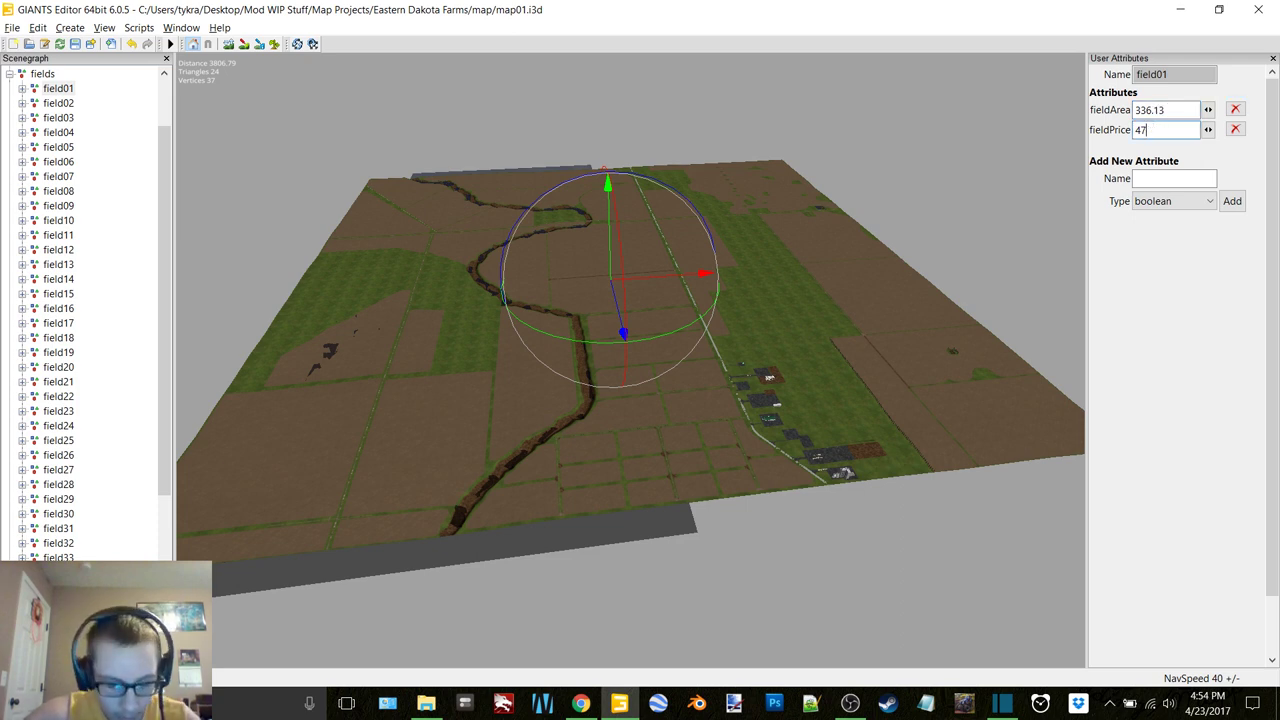
text(834)
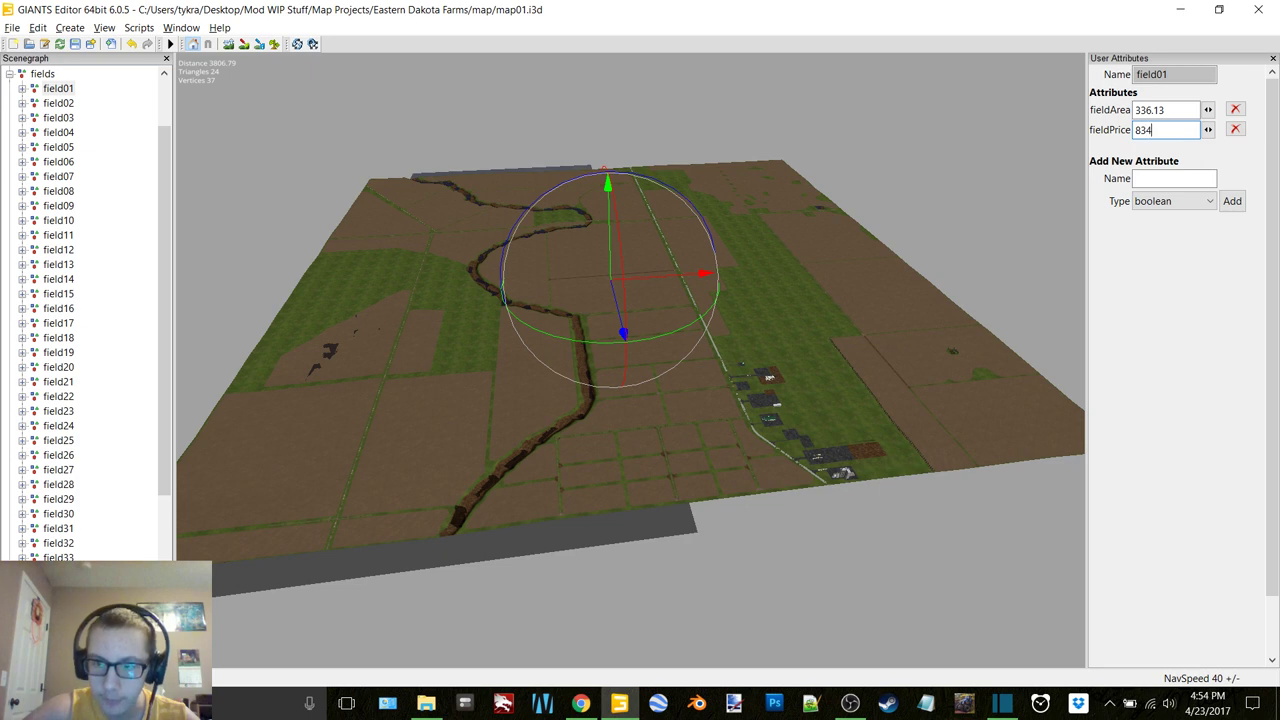
text(610)
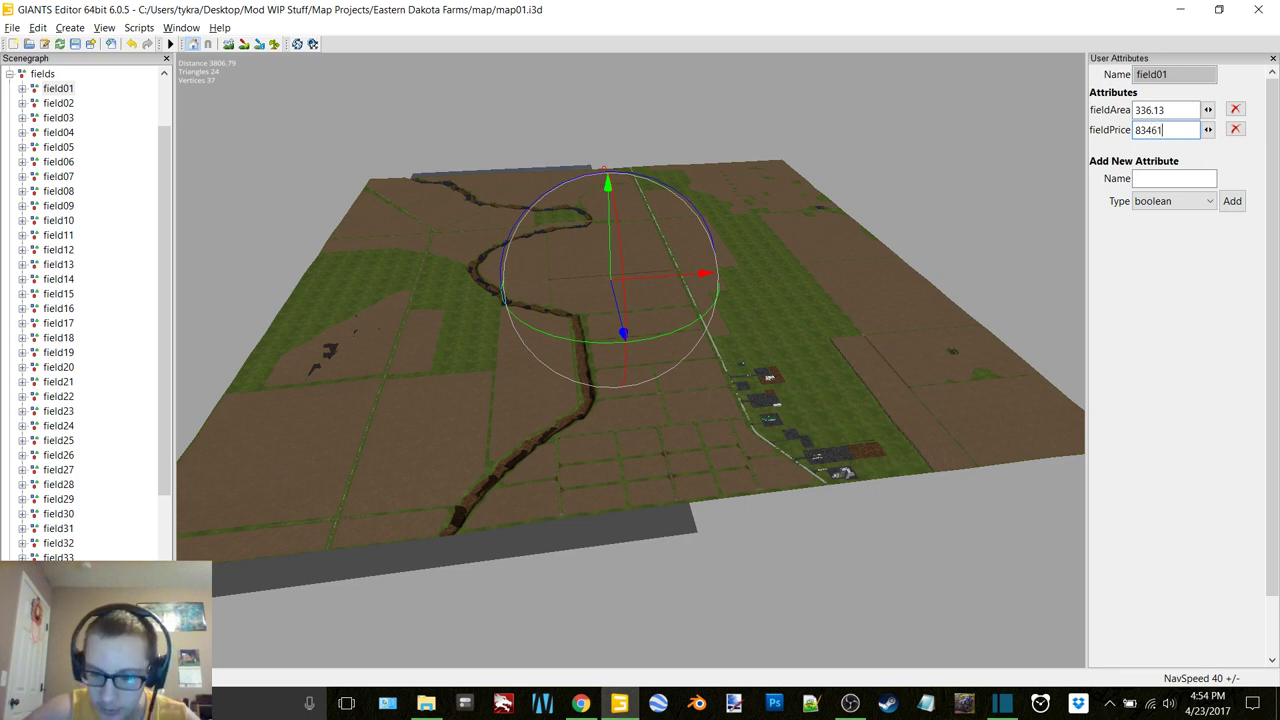
Select field02 in the Scenegraph and set its fieldArea to 148.21 and its fieldPrice to 368005.
click(57, 105)
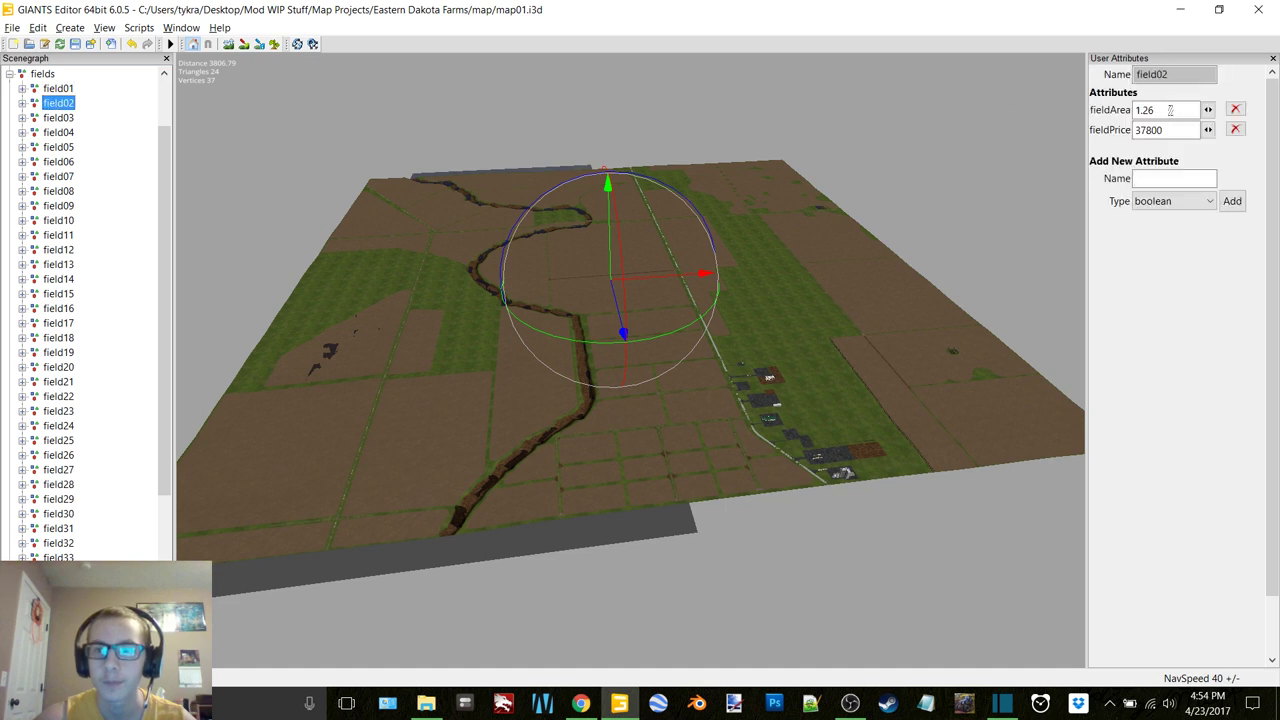
double_click(1145, 110)
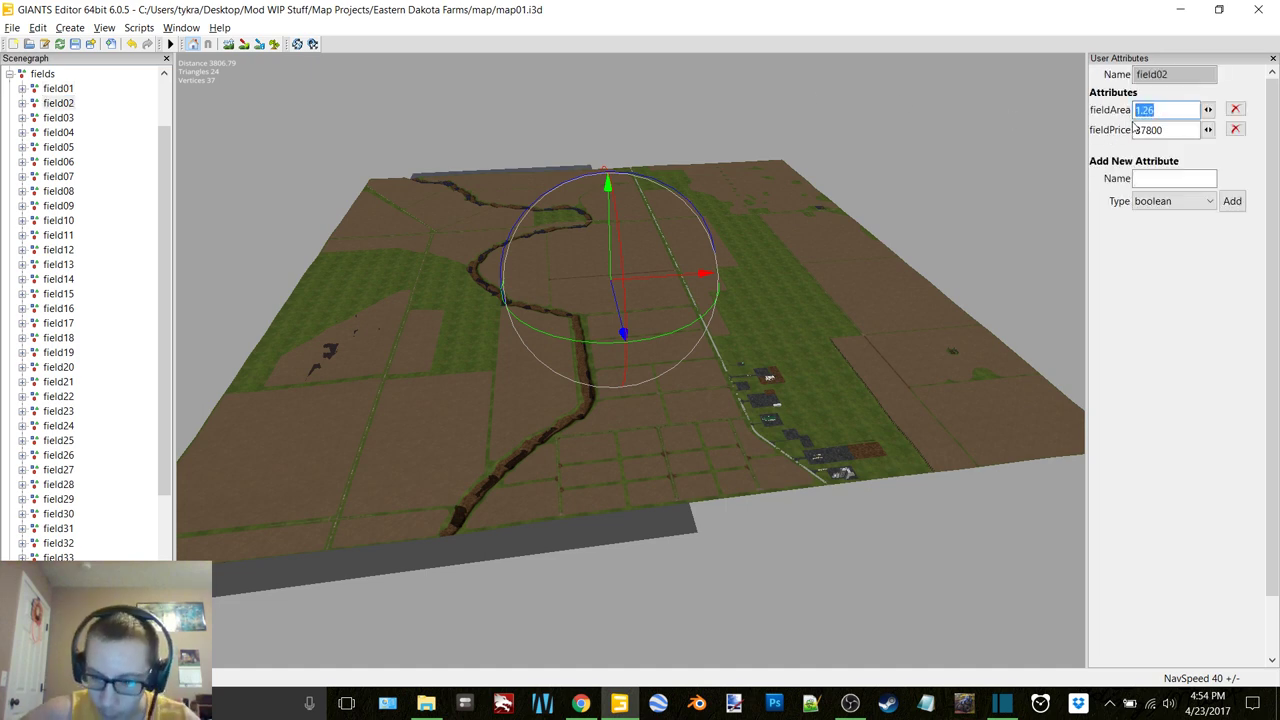
text(148.21)
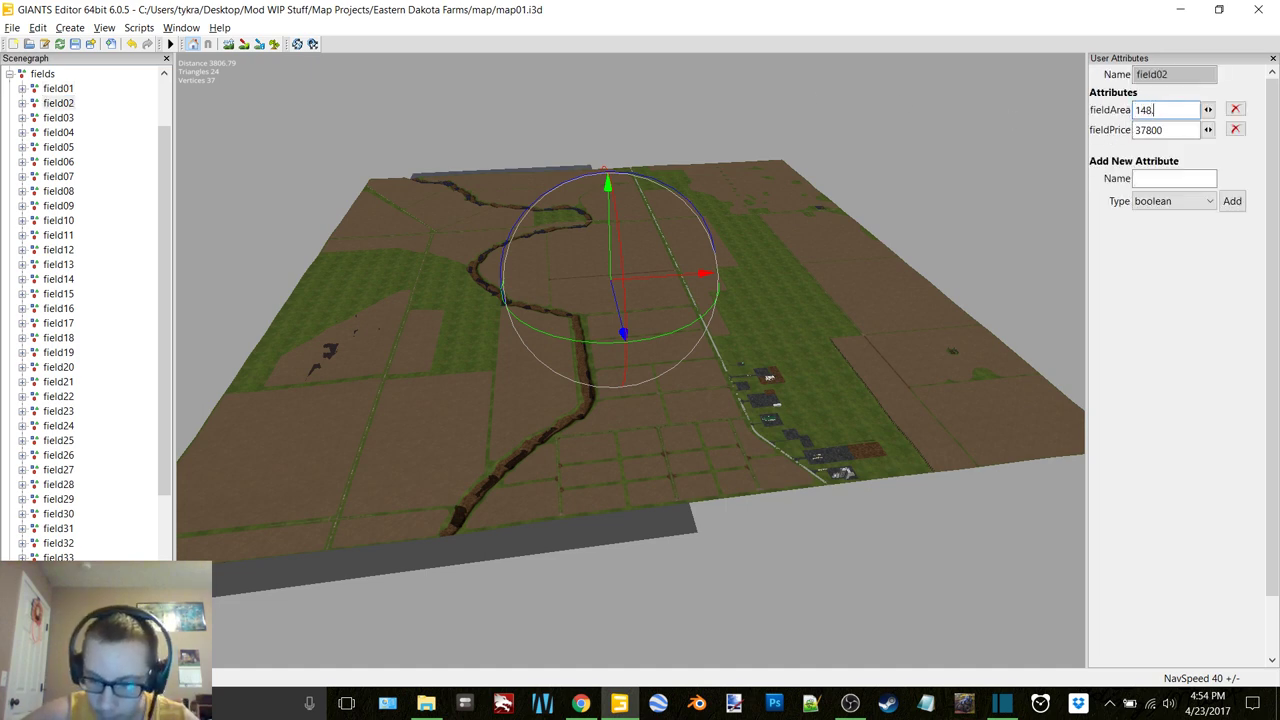
key(Tab)
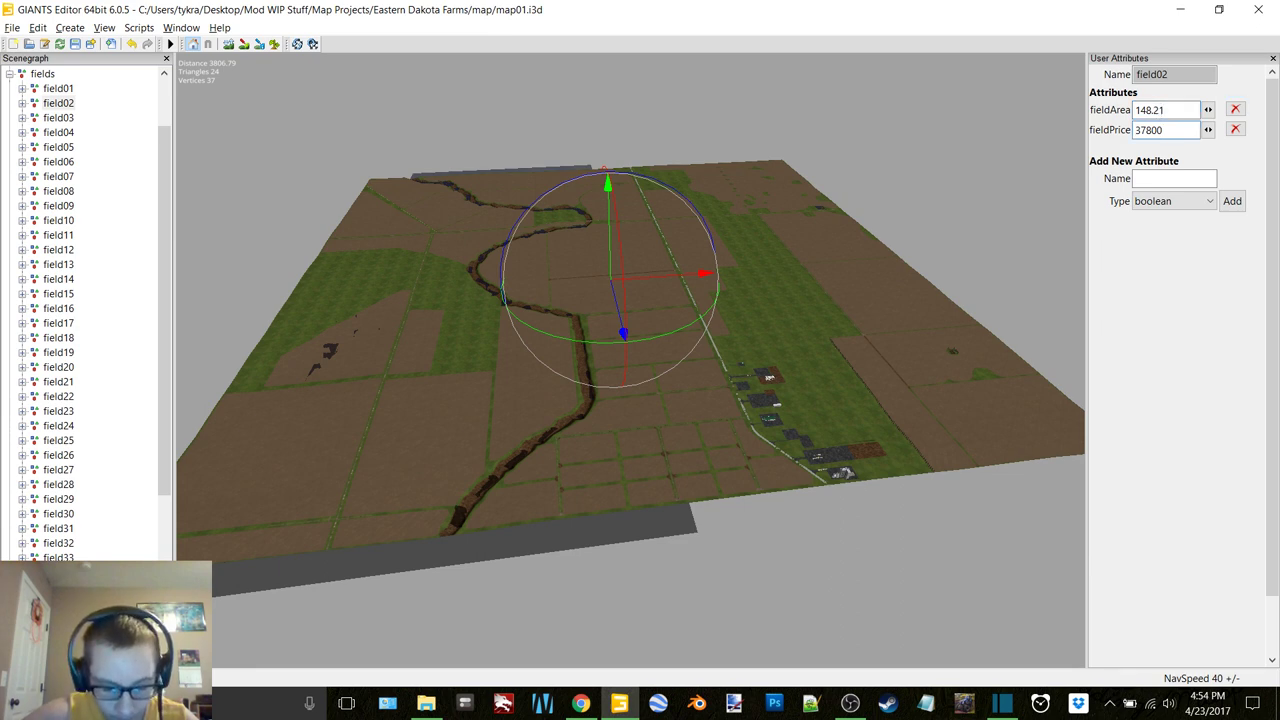
key(BackSpace)
key(BackSpace)
key(BackSpace)
key(BackSpace)
key(BackSpace)
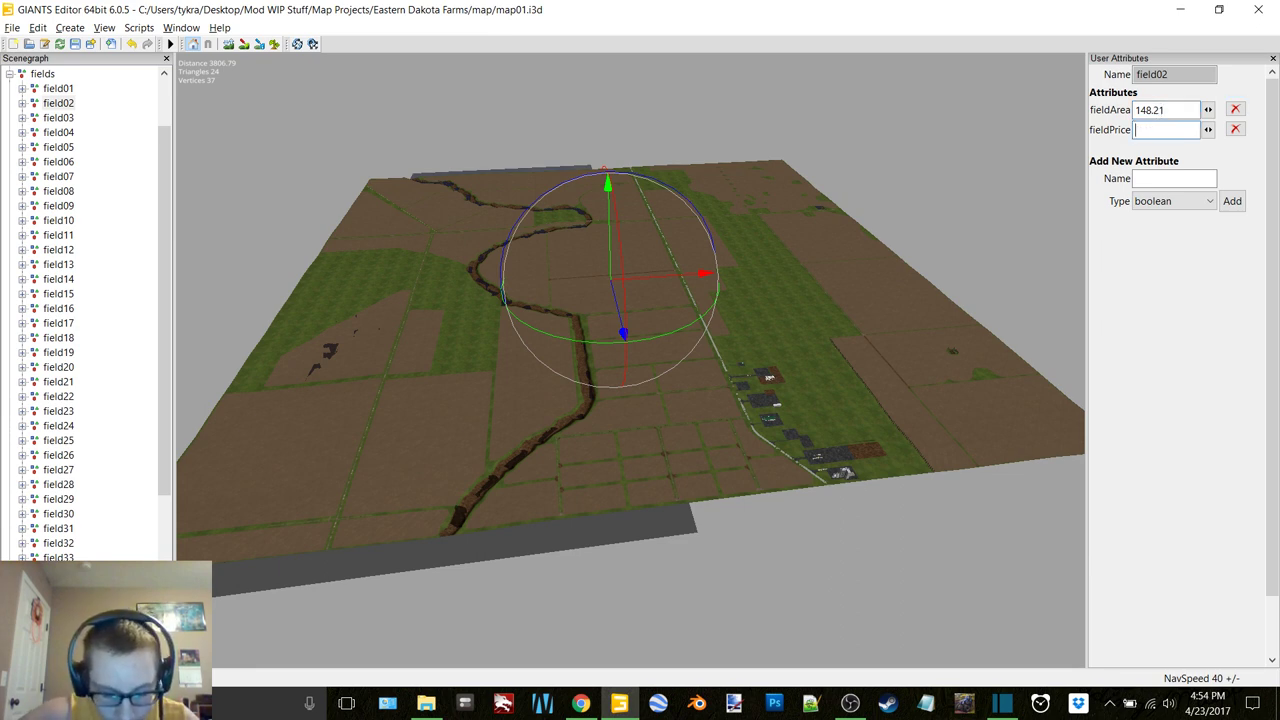
text(36)
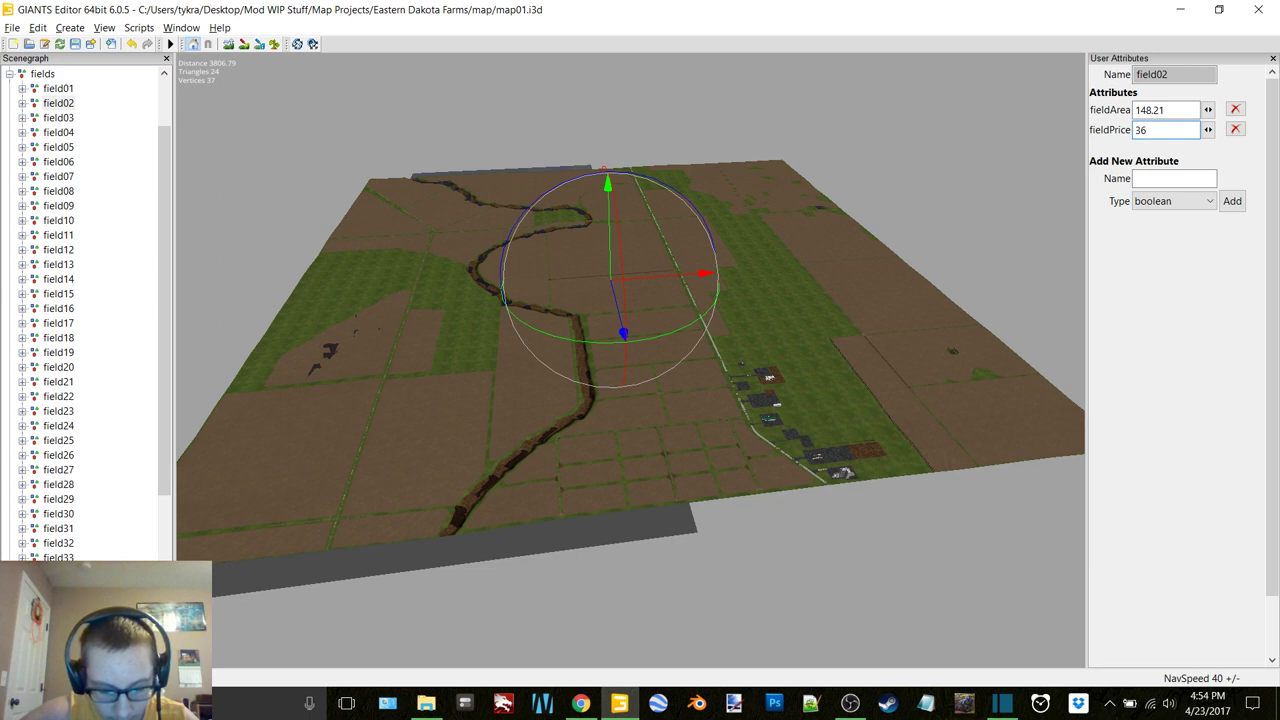
text(8005)
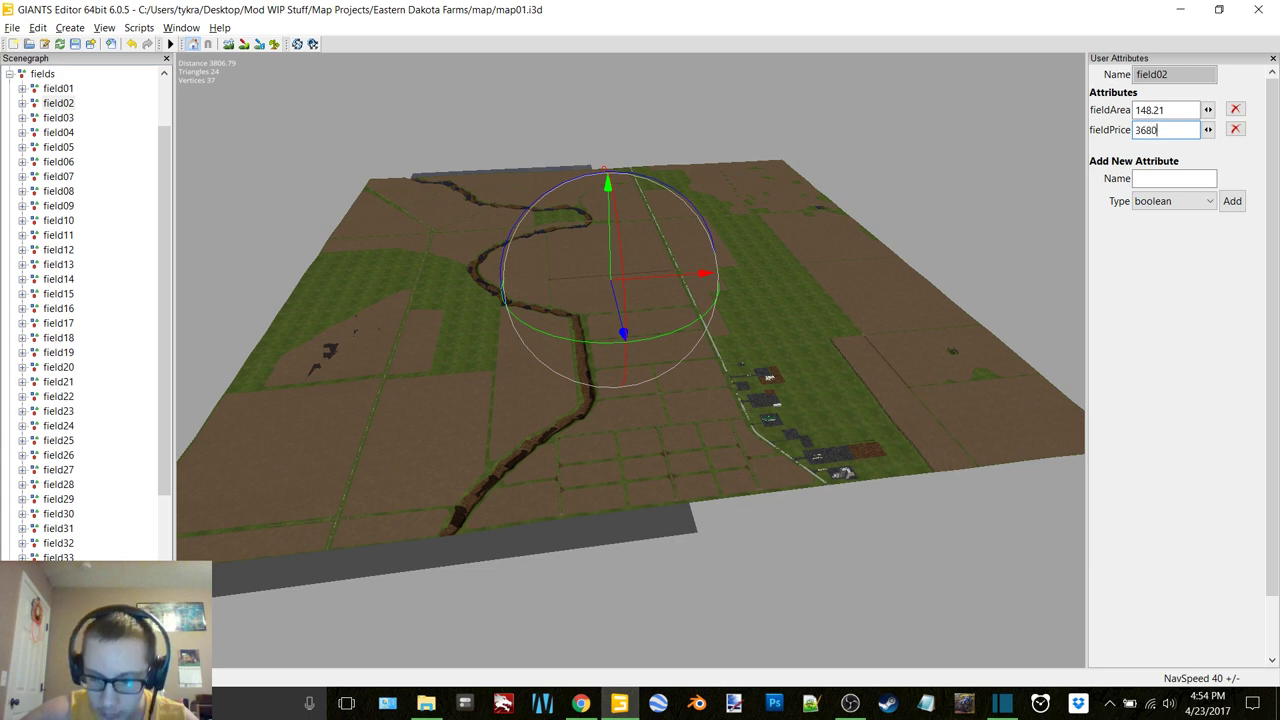
Select field03 in the Scenegraph and set its fieldArea to 156.29 and its fieldPrice to 388068.
click(47, 118)
drag(1187, 109, 1107, 112)
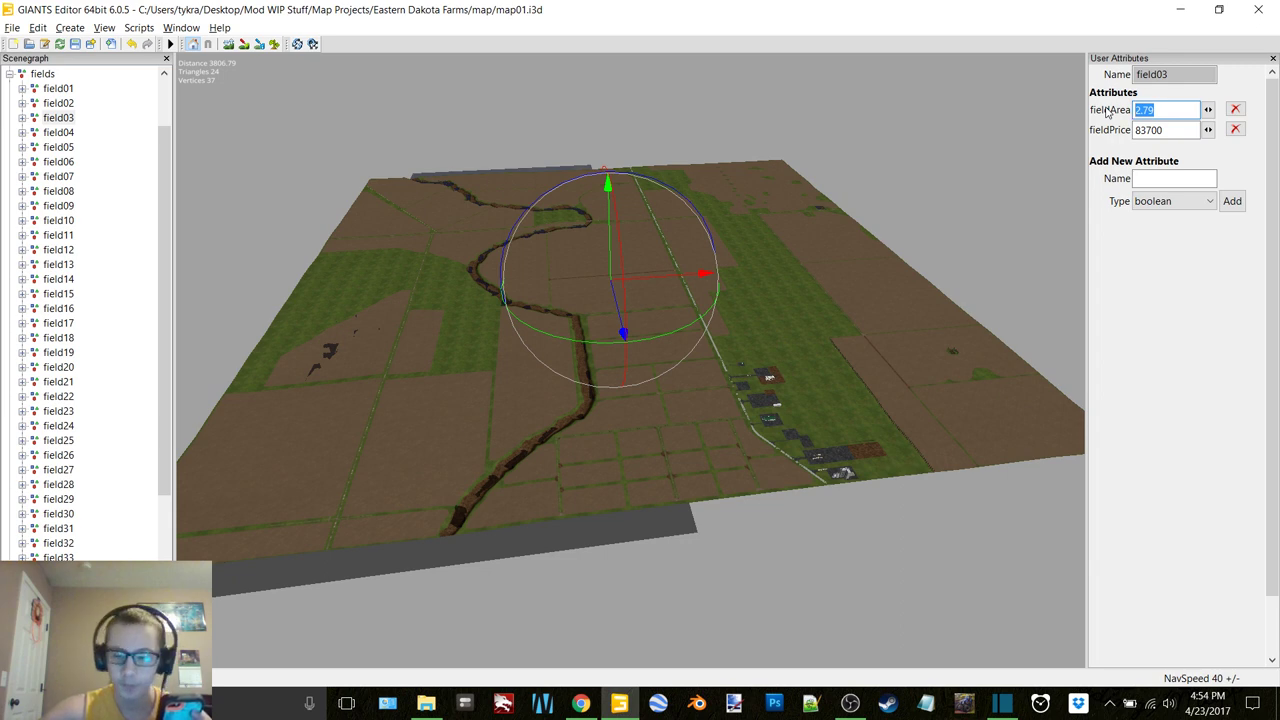
text(156)
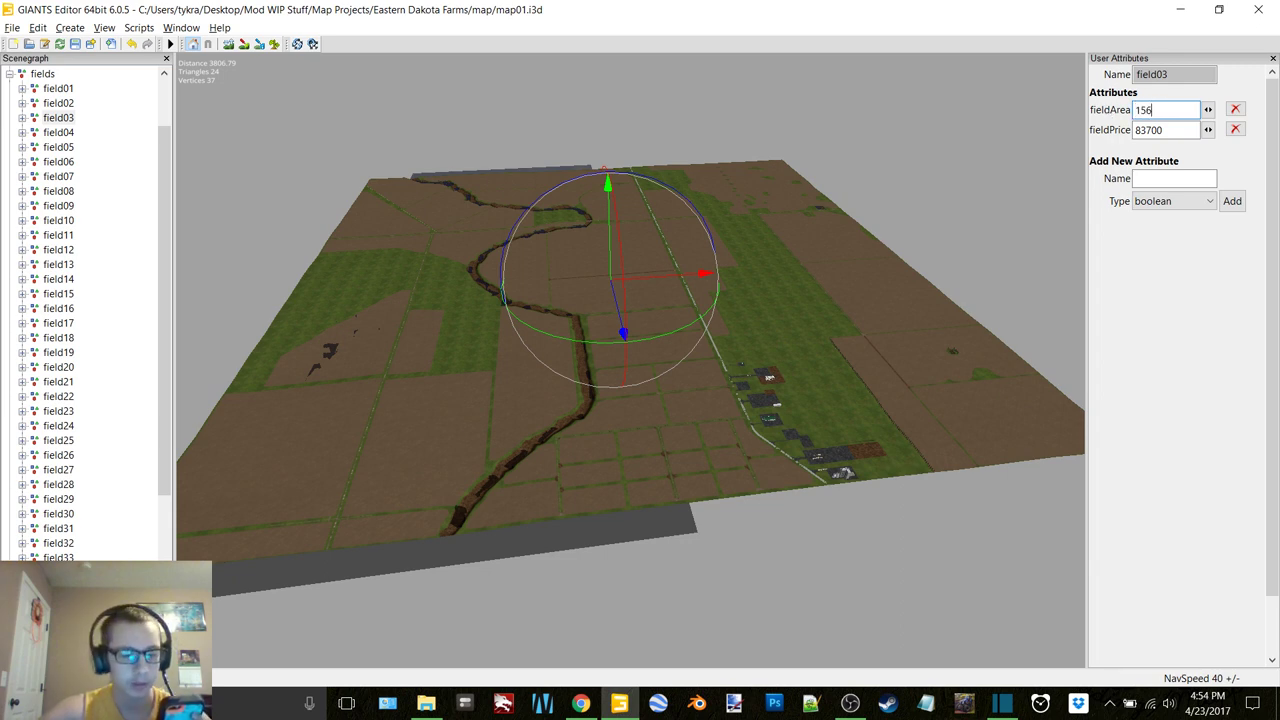
text(.29)
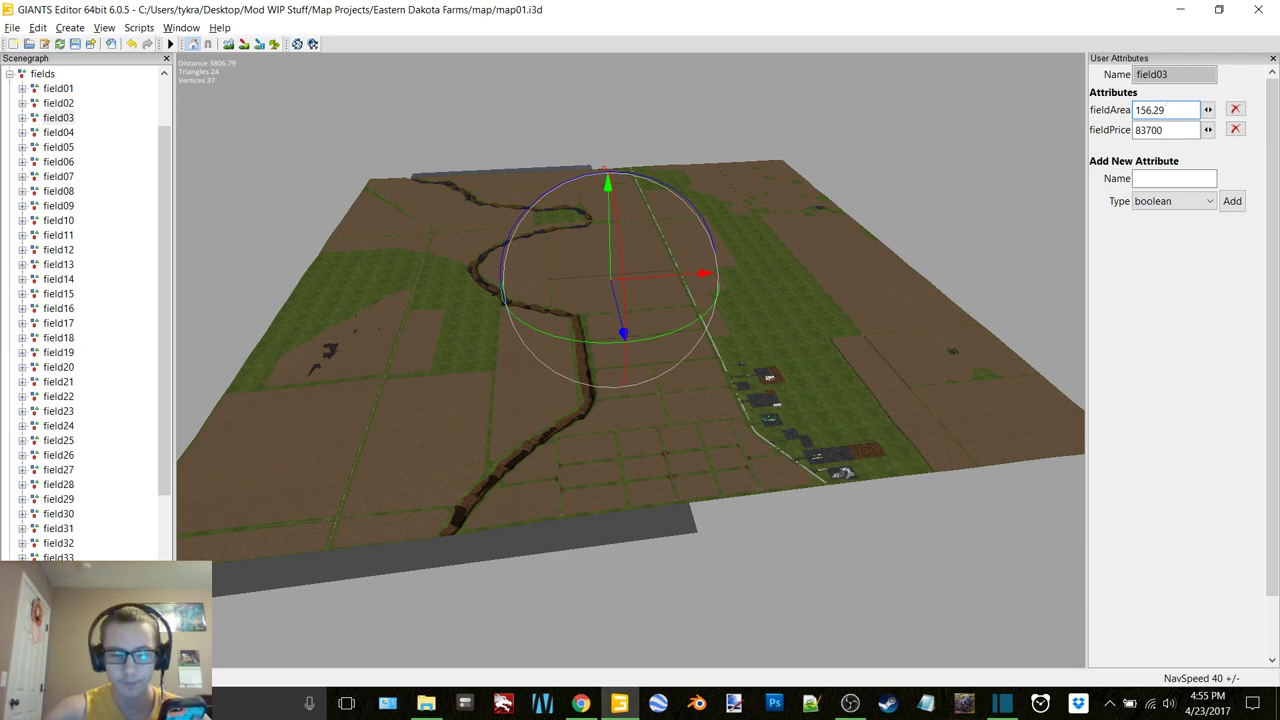
drag(1170, 130, 1093, 135)
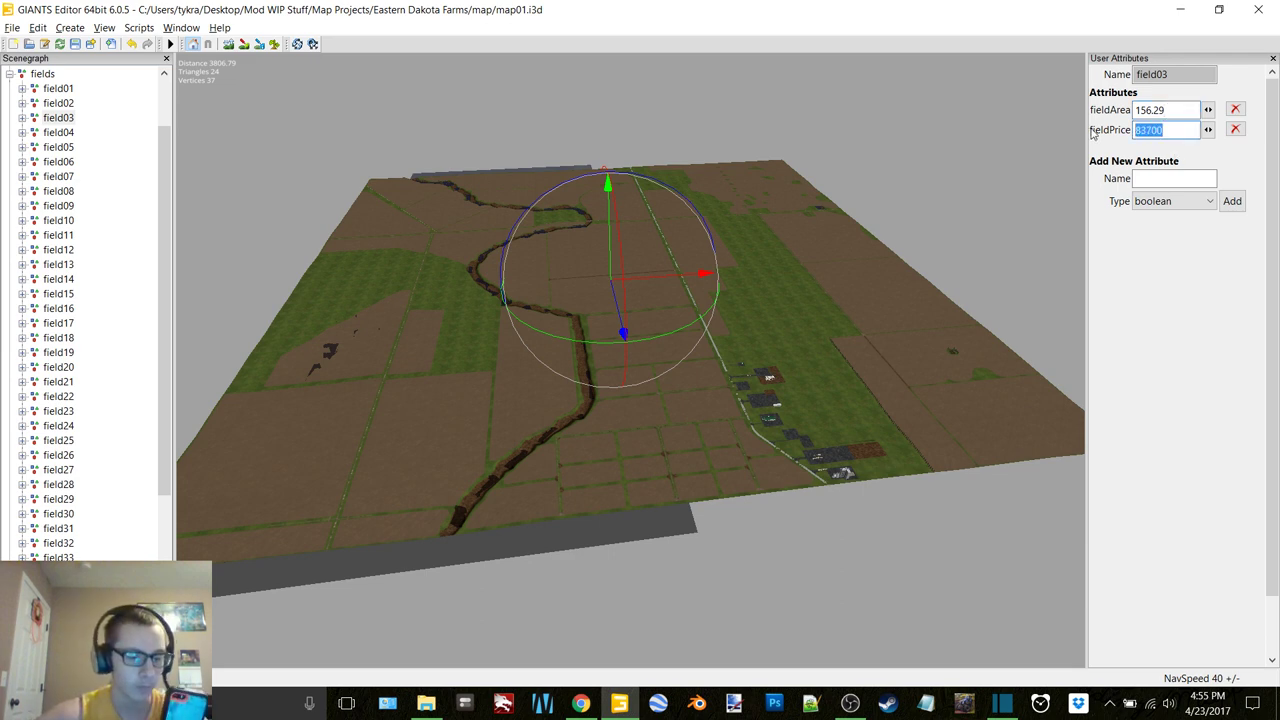
text(388)
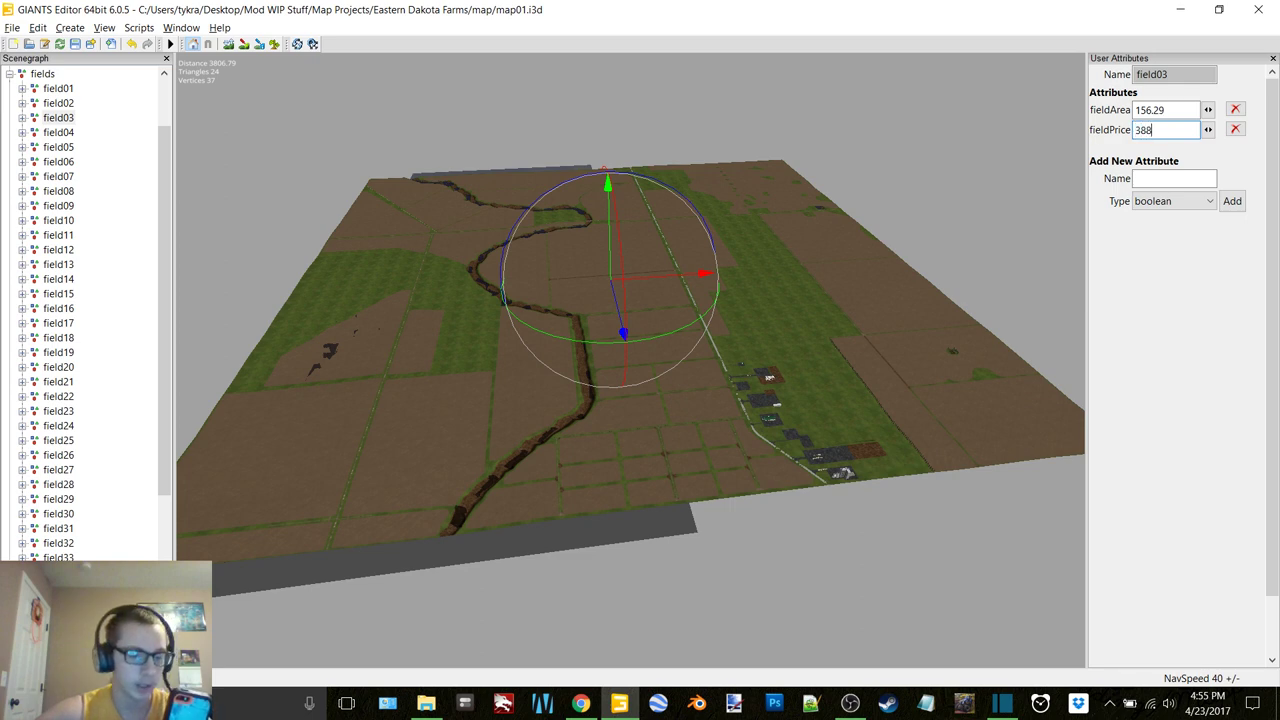
text(068)
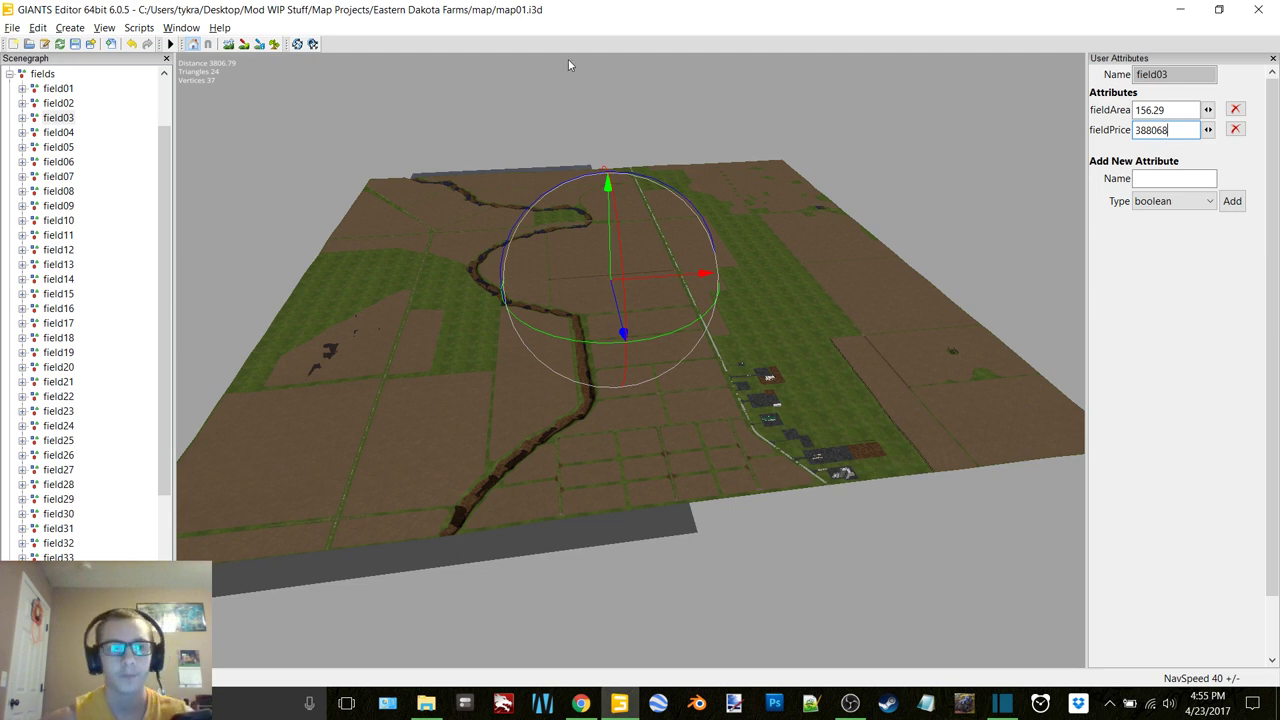
Select field04 in the Scenegraph and set its fieldArea to 77.98.
click(55, 133)
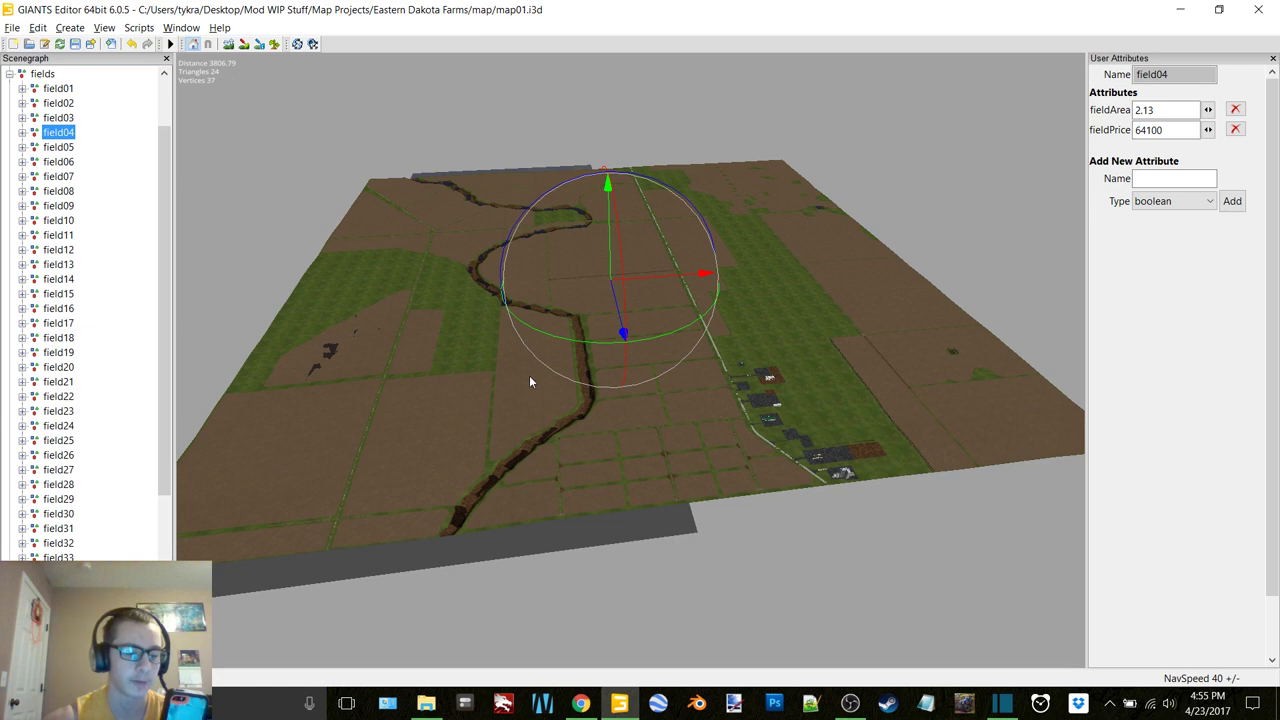
double_click(1150, 110)
text(77.98)
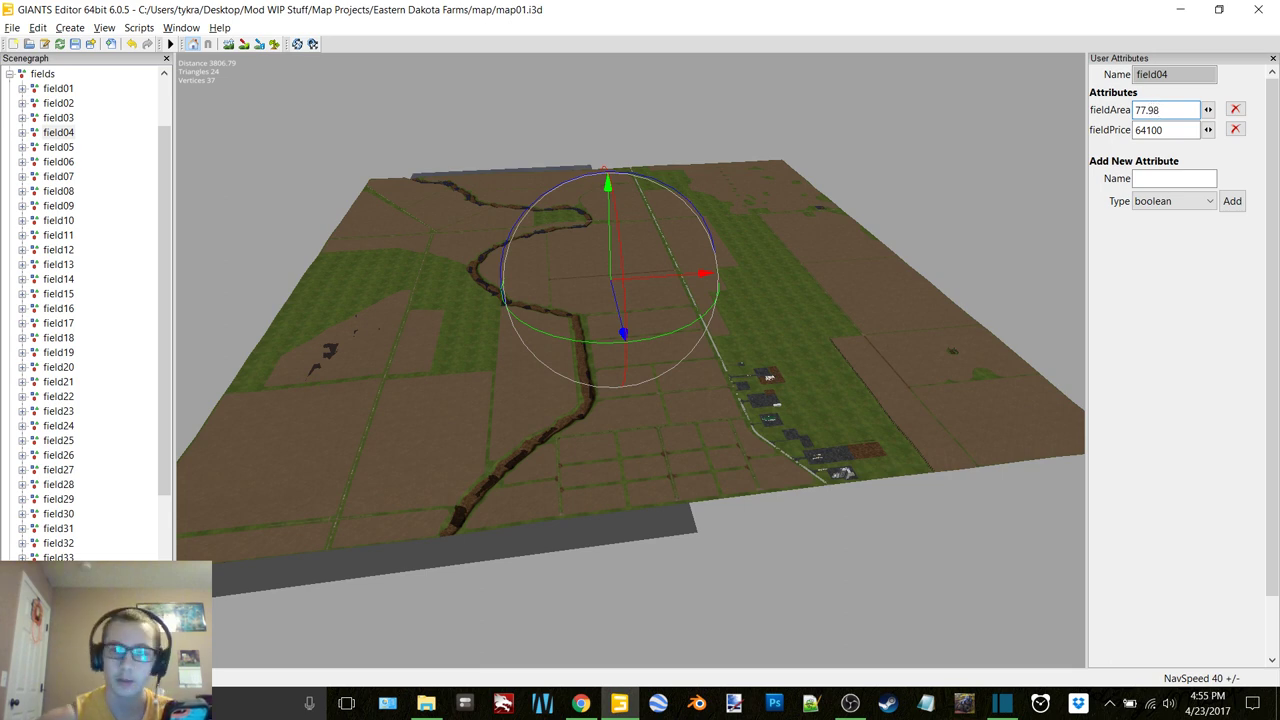
Set the fieldPrice attribute of field04 to 193624.
double_click(1181, 130)
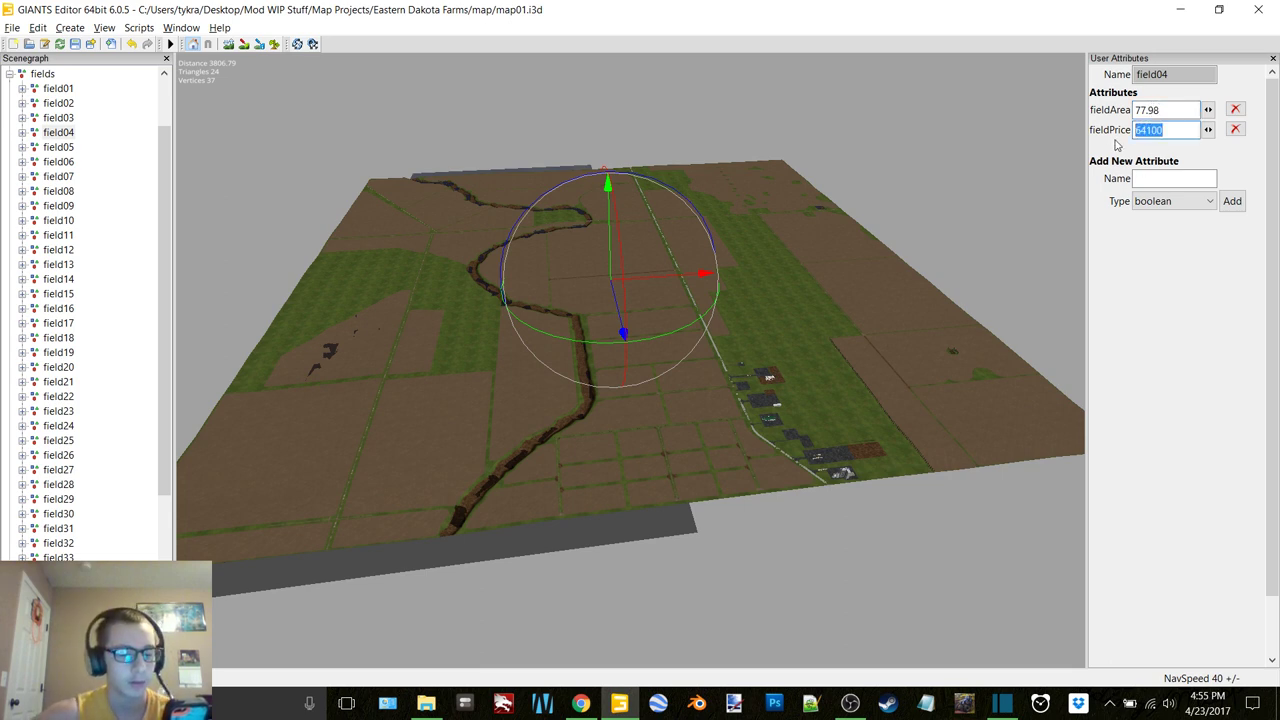
text(193)
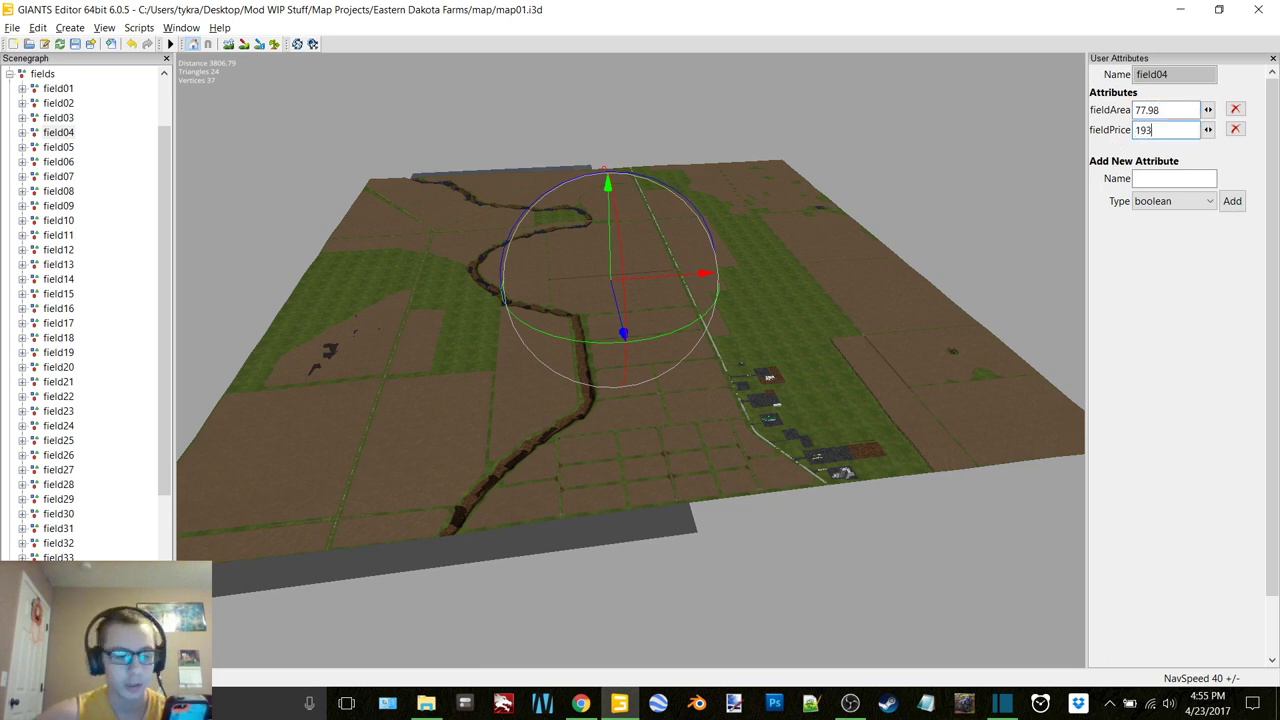
text(624)
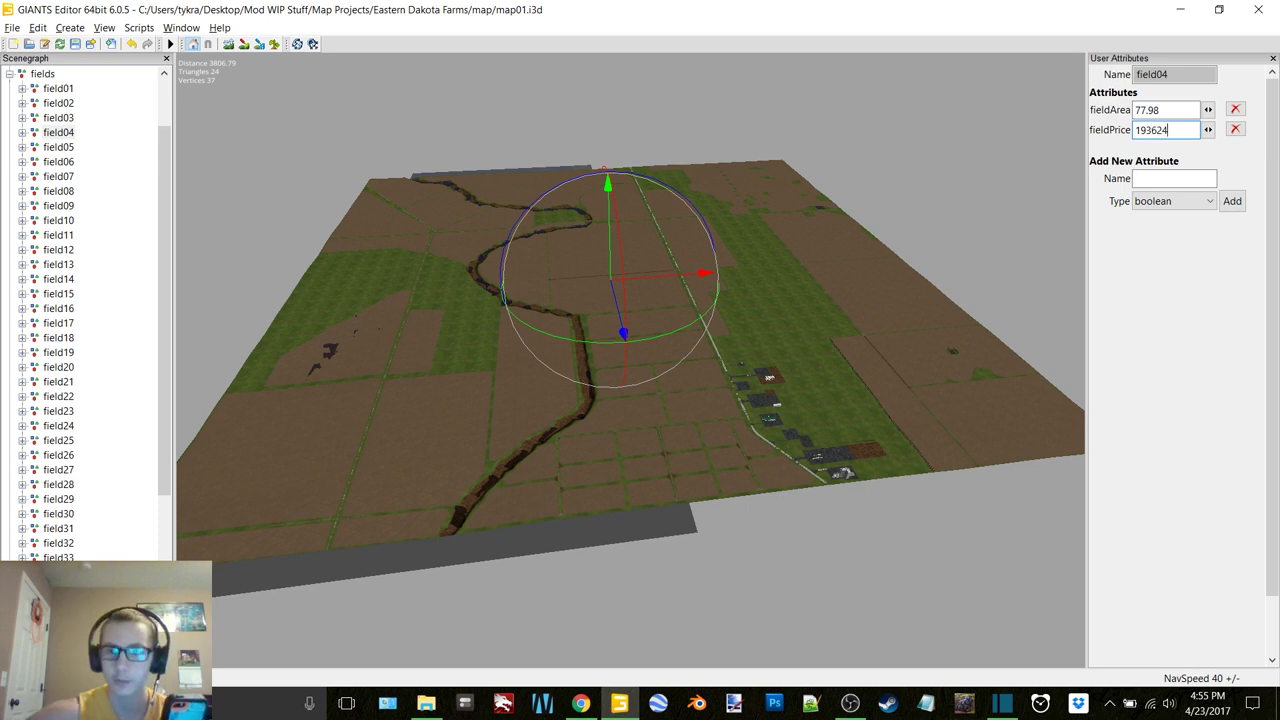
Set field05's fieldArea to 93.47 and its fieldPrice to 232086.
click(58, 147)
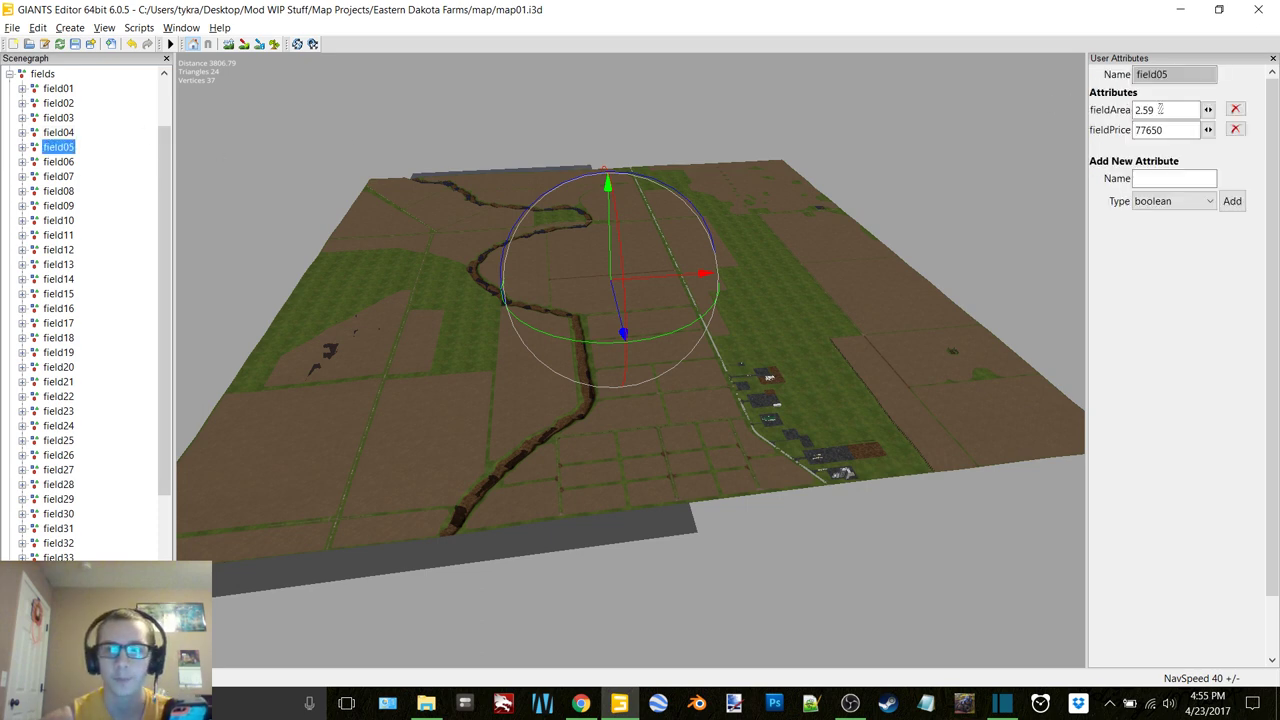
double_click(1160, 110)
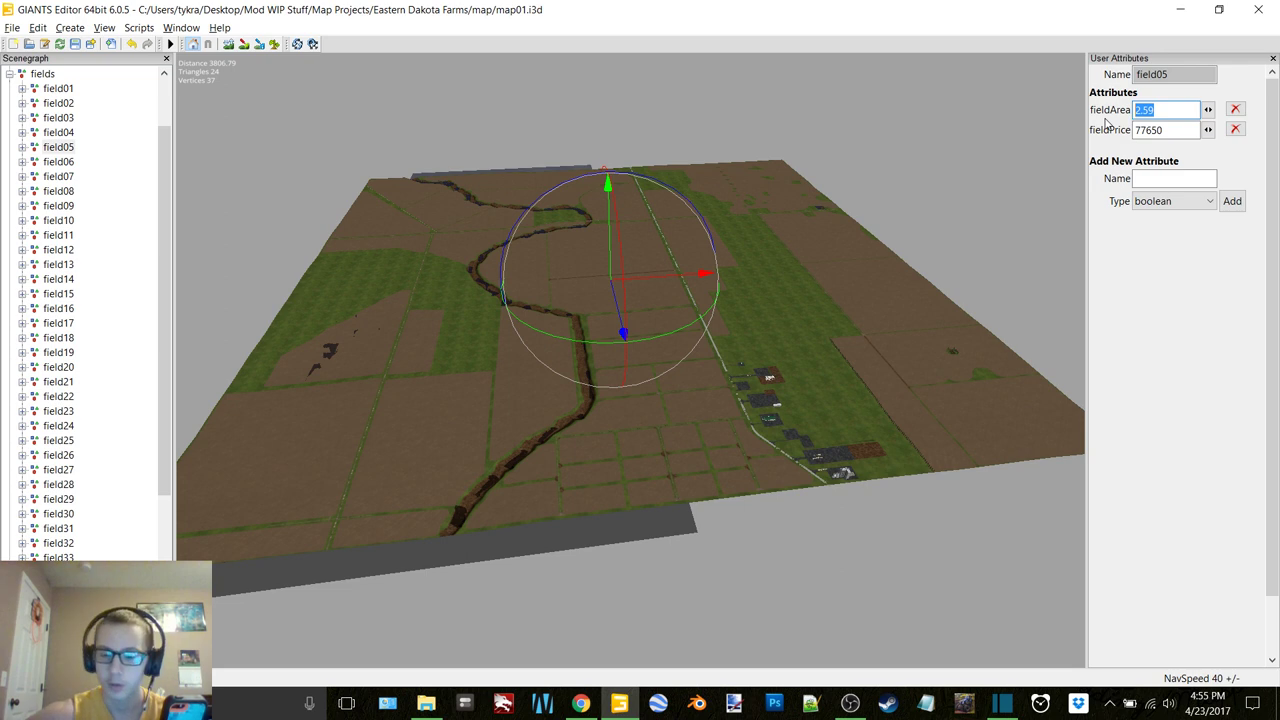
text(93.47)
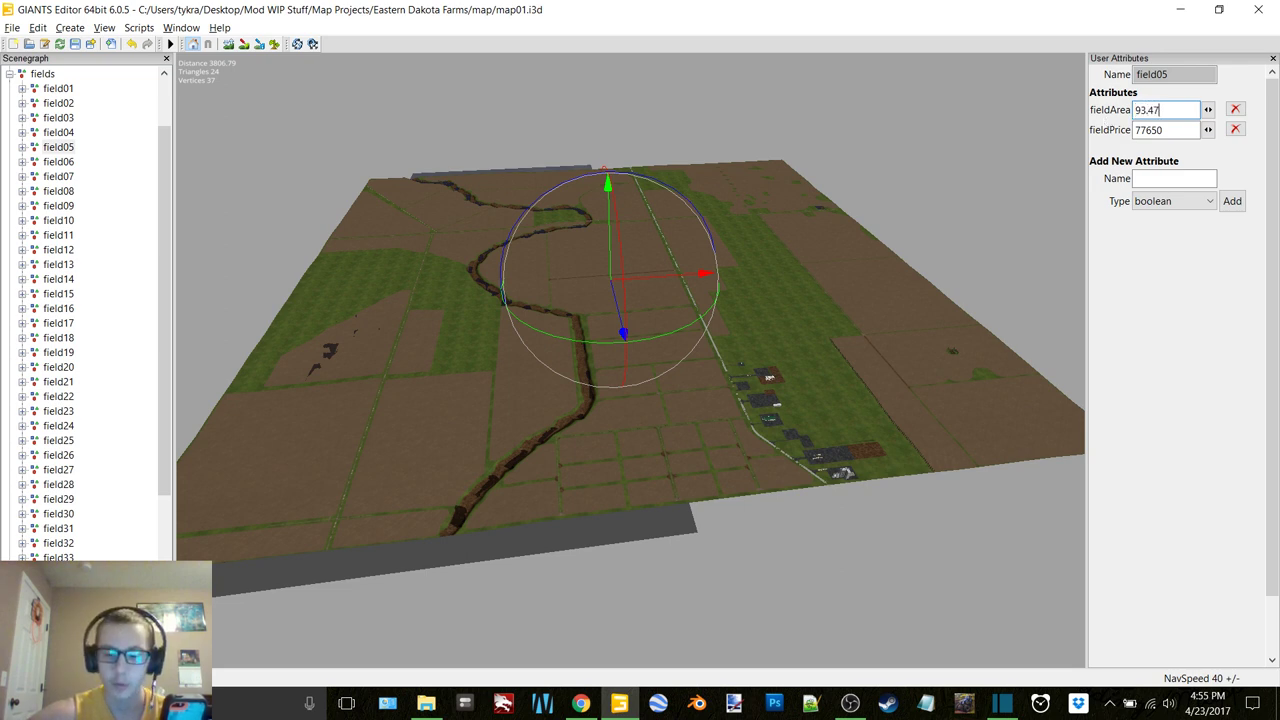
key(Tab)
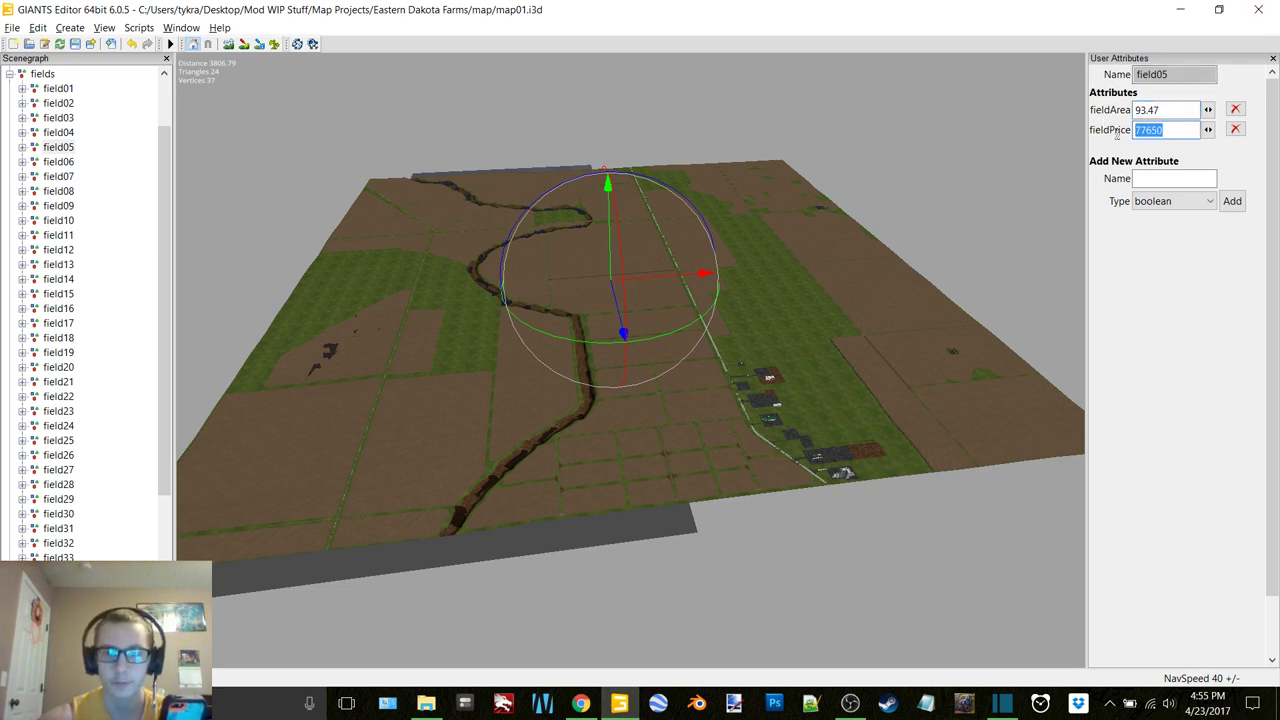
text(232)
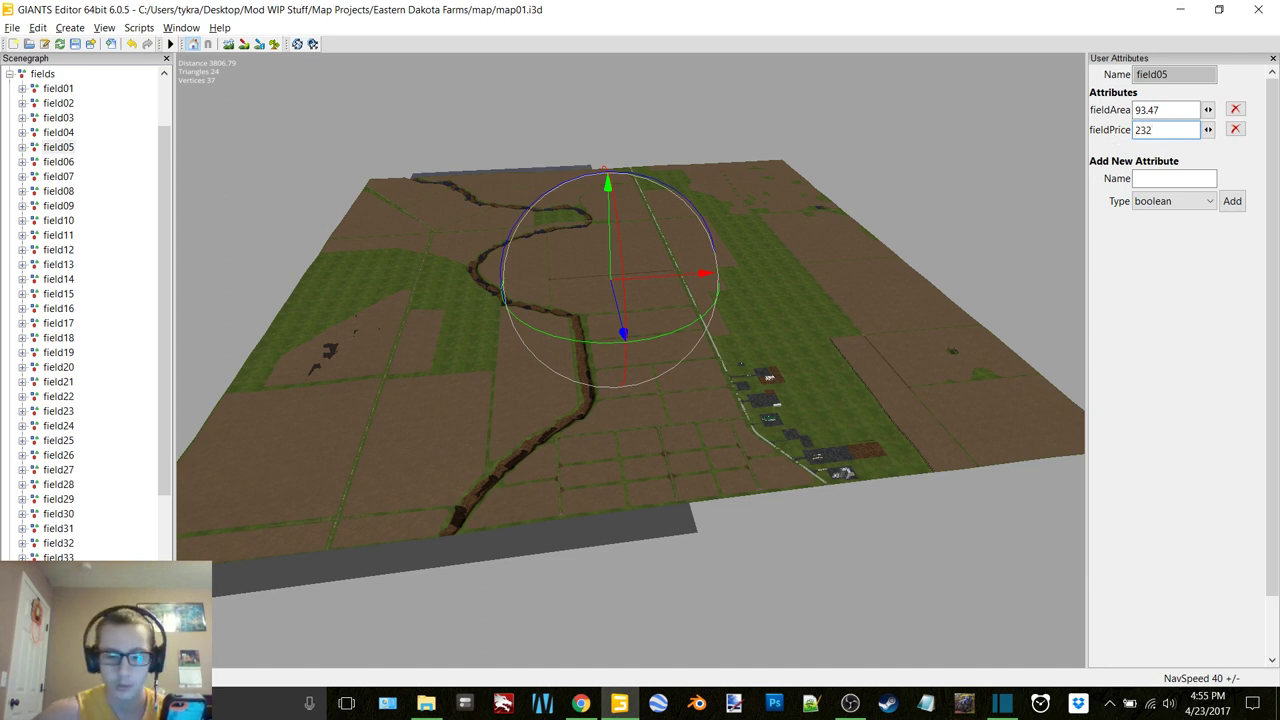
text(086)
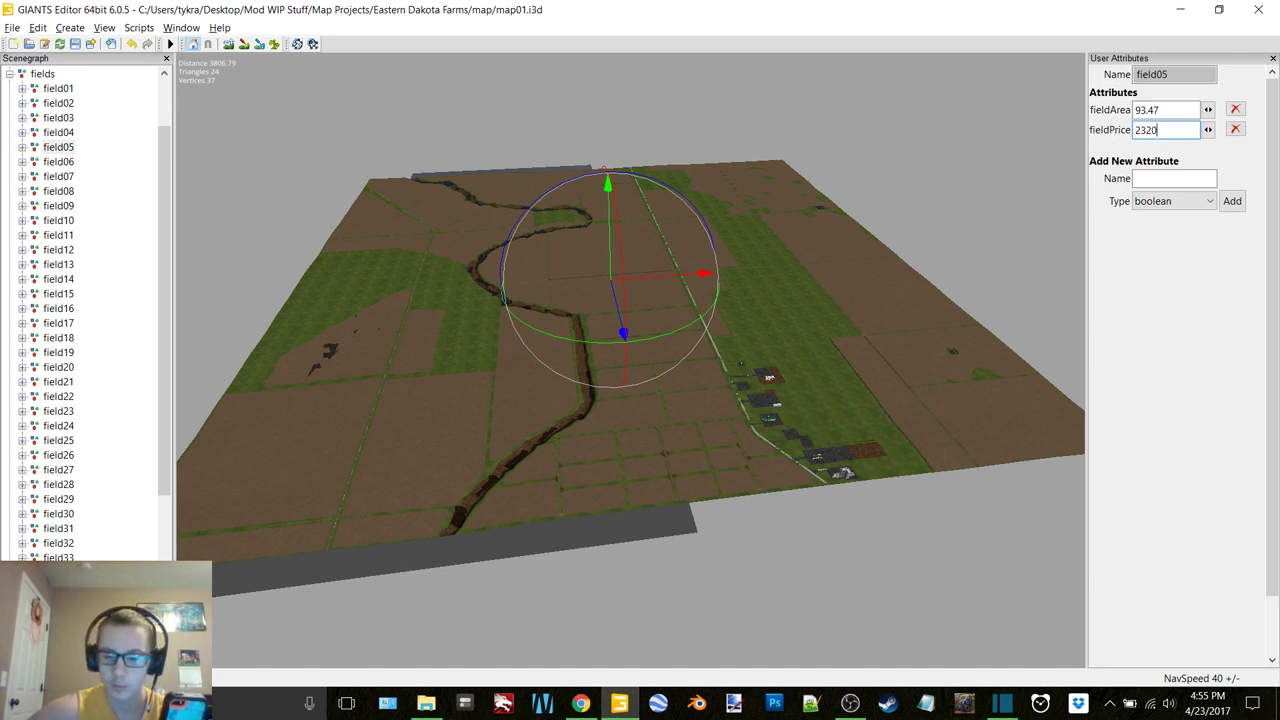
click(66, 163)
Switch to the Eastern Dakota Farms Info spreadsheet in Chrome and review the field sizes, prices, total acreage and total land amount.
click(582, 705)
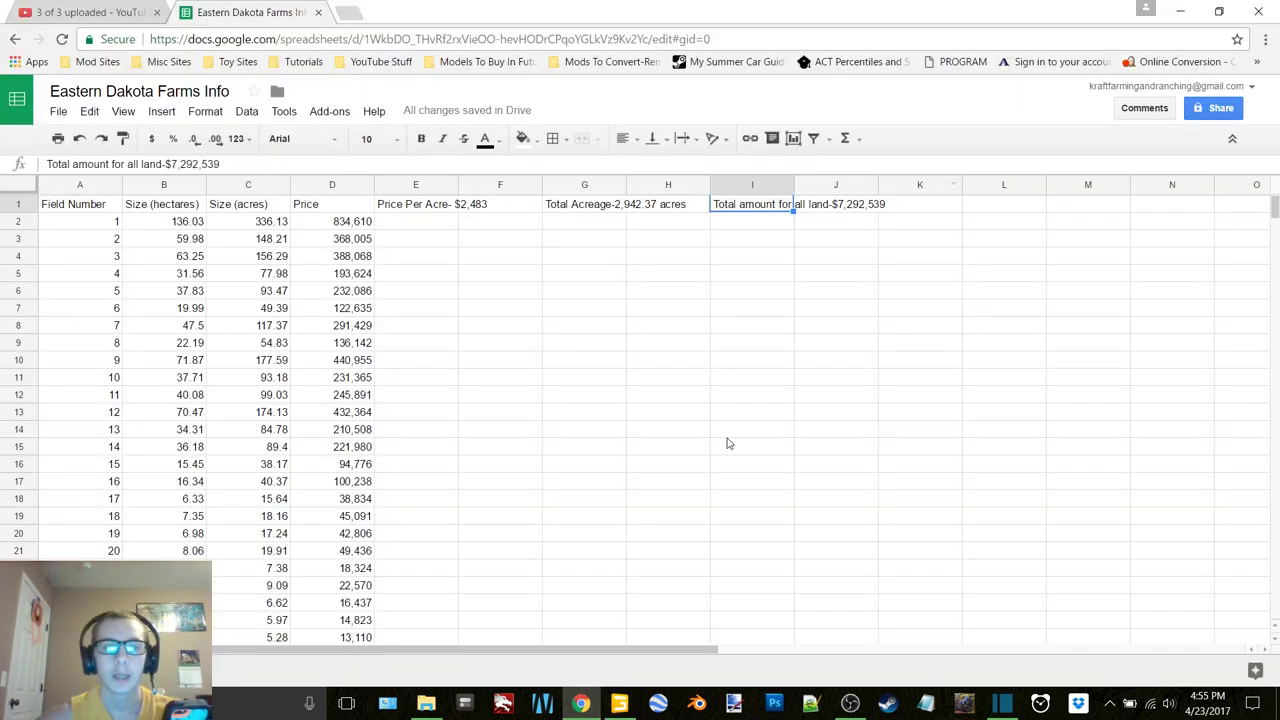
scroll(386, 310, down, 5)
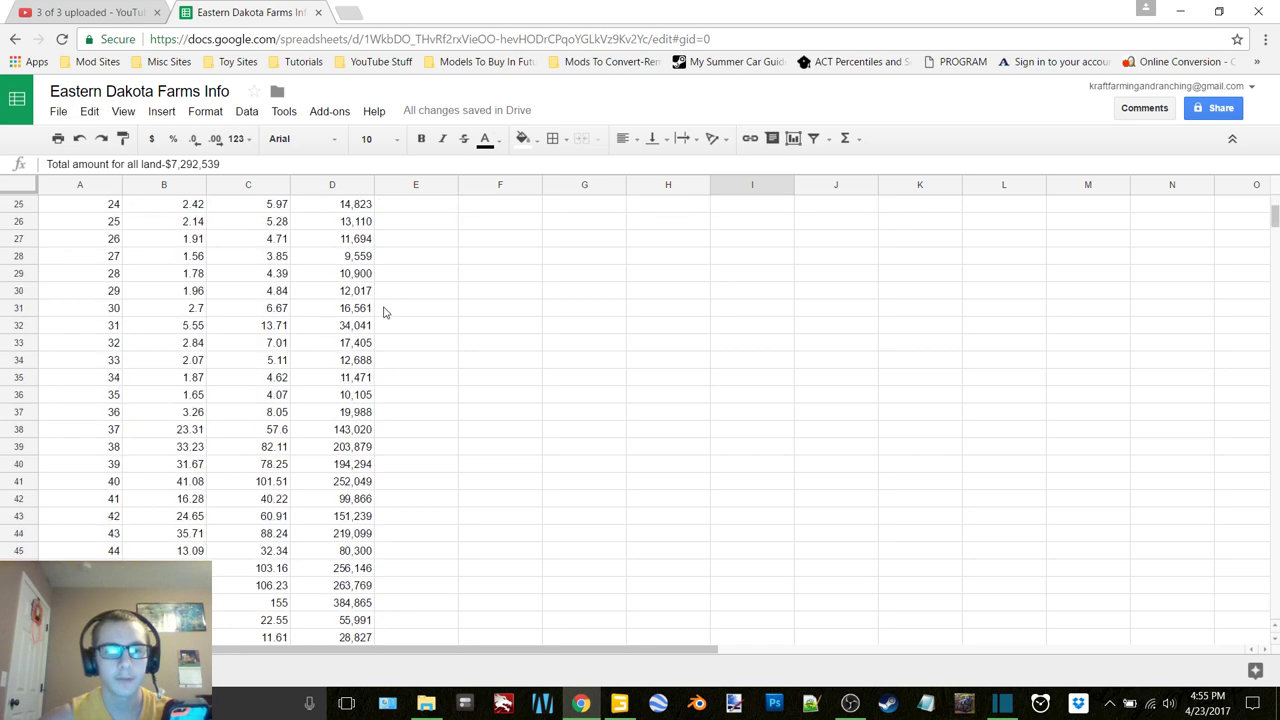
scroll(420, 309, up, 5)
key(Left)
click(570, 210)
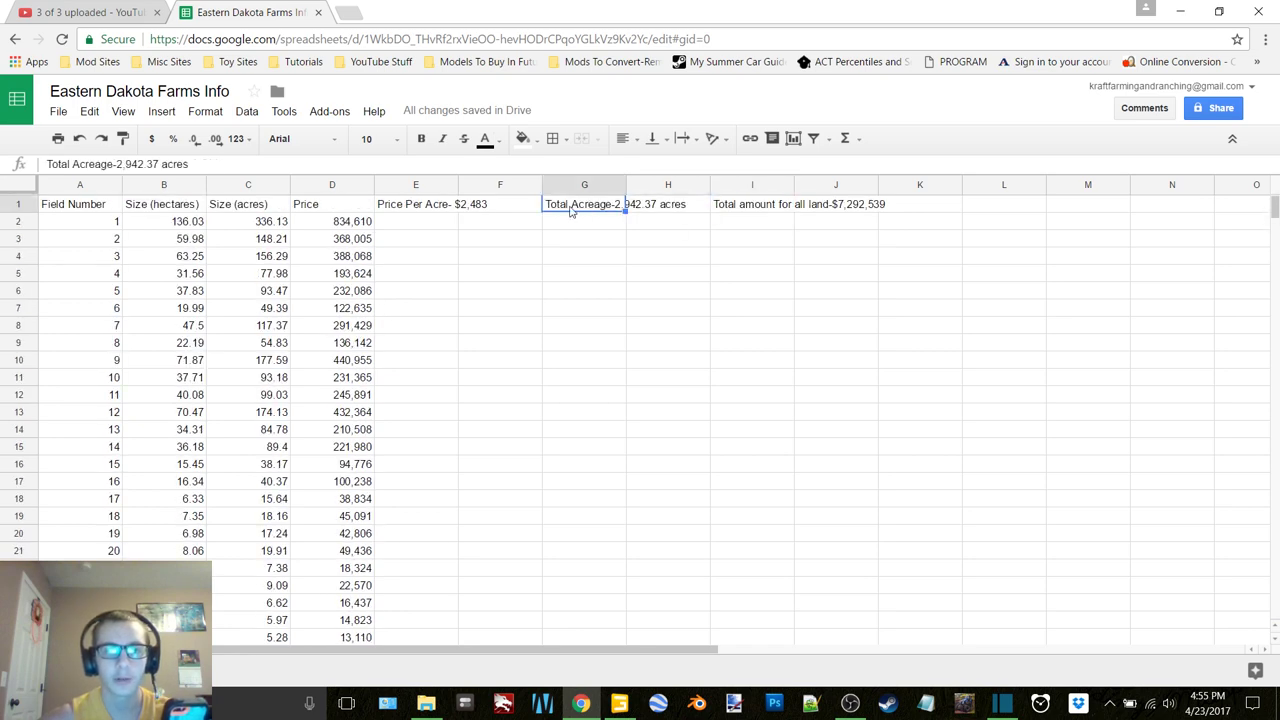
click(599, 258)
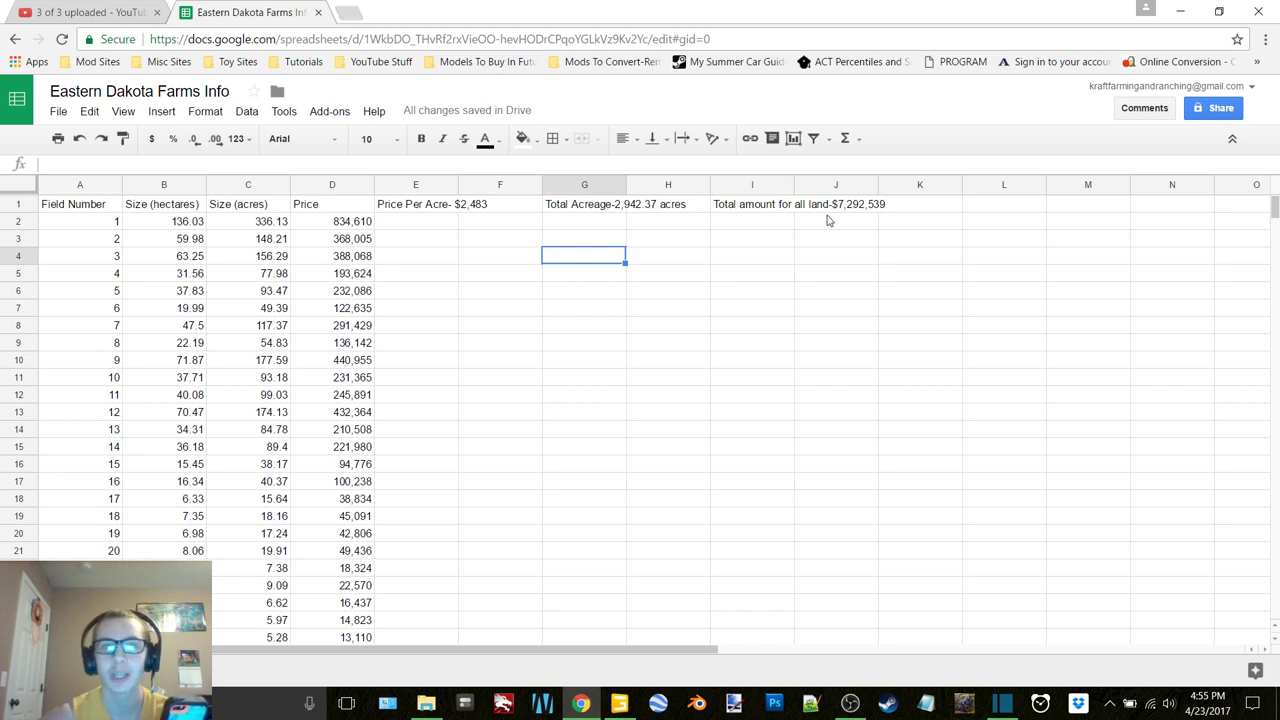
click(1180, 11)
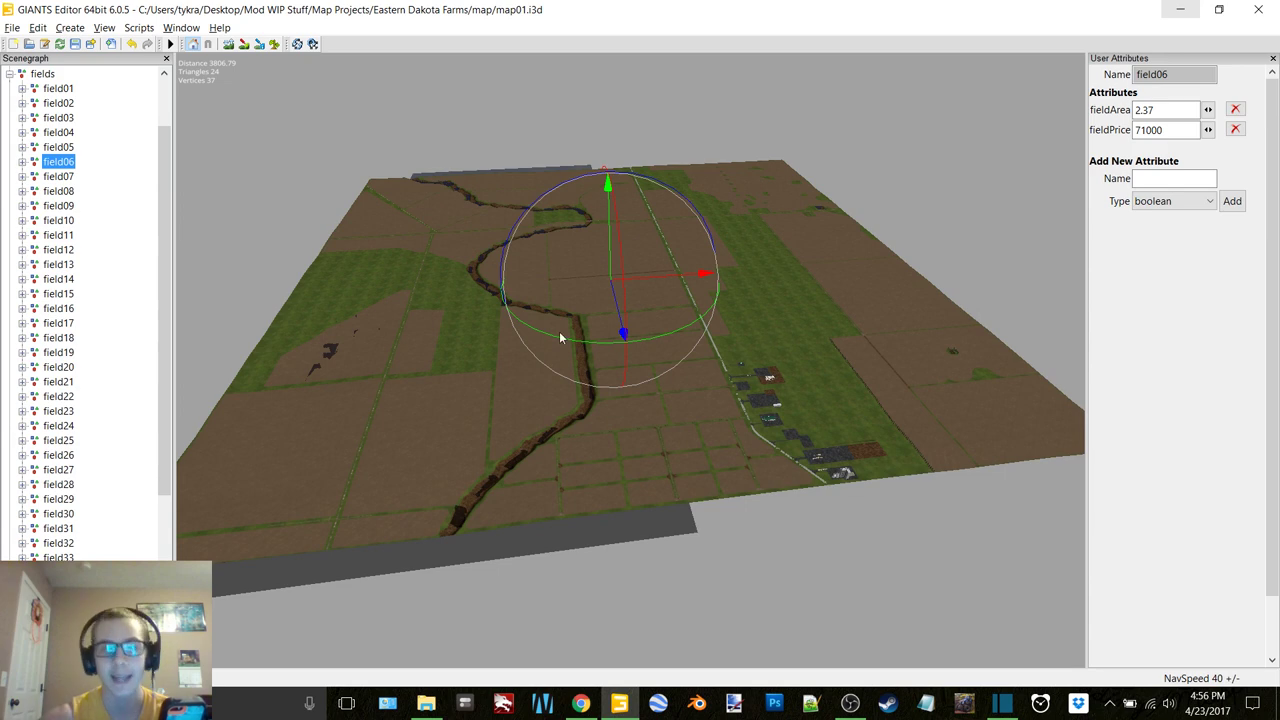
Check field05's saved attributes in GIANTS Editor, and set field06's fieldArea to 49.39 and fieldPrice to 122635.
click(72, 148)
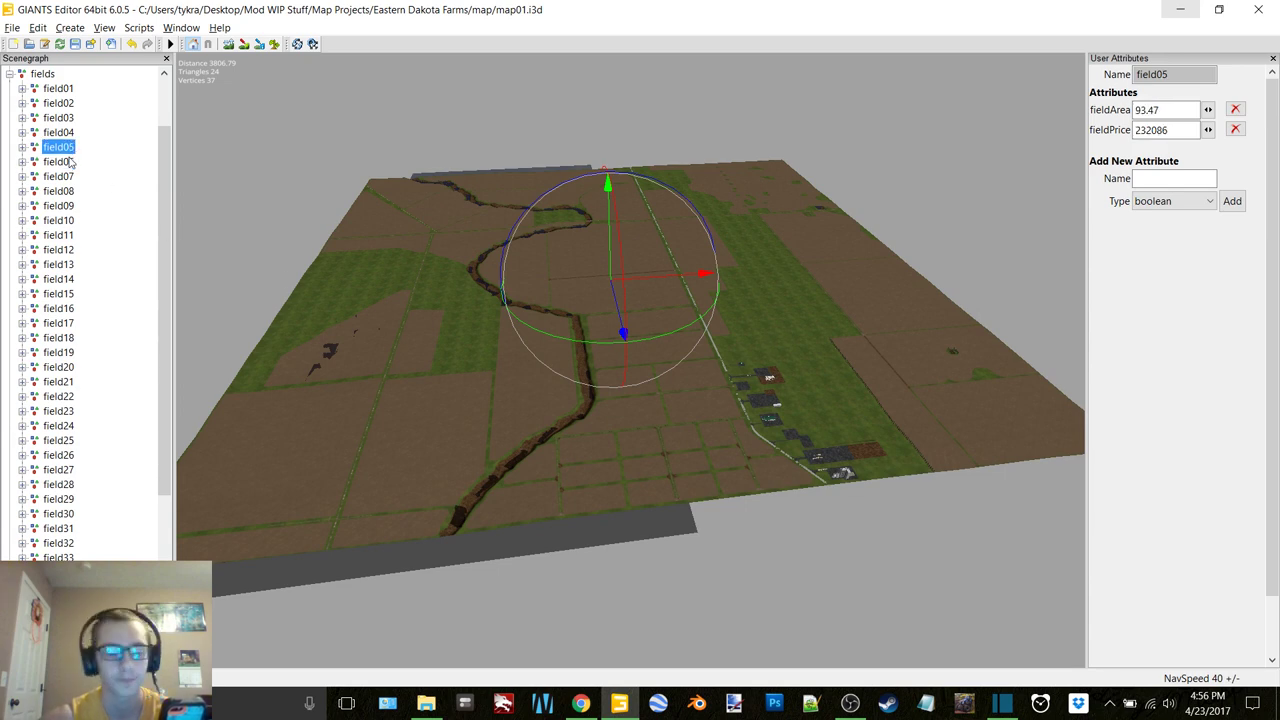
click(62, 161)
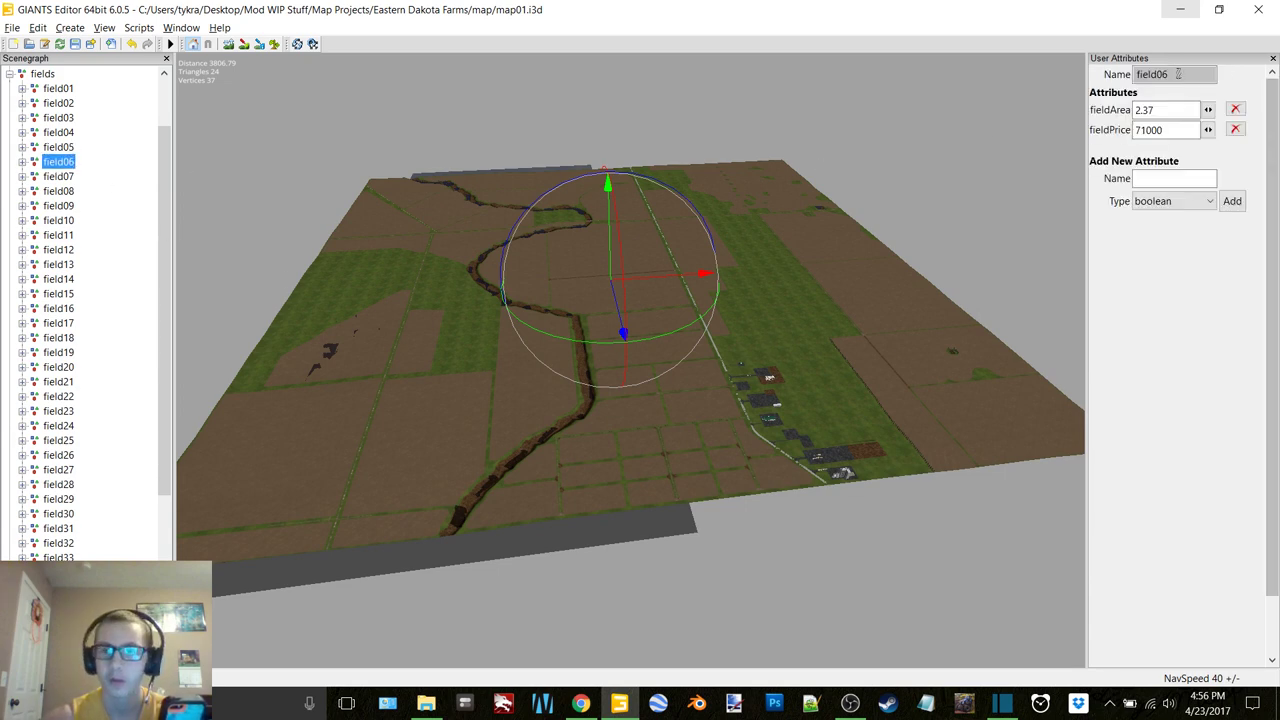
double_click(1145, 110)
text(49.)
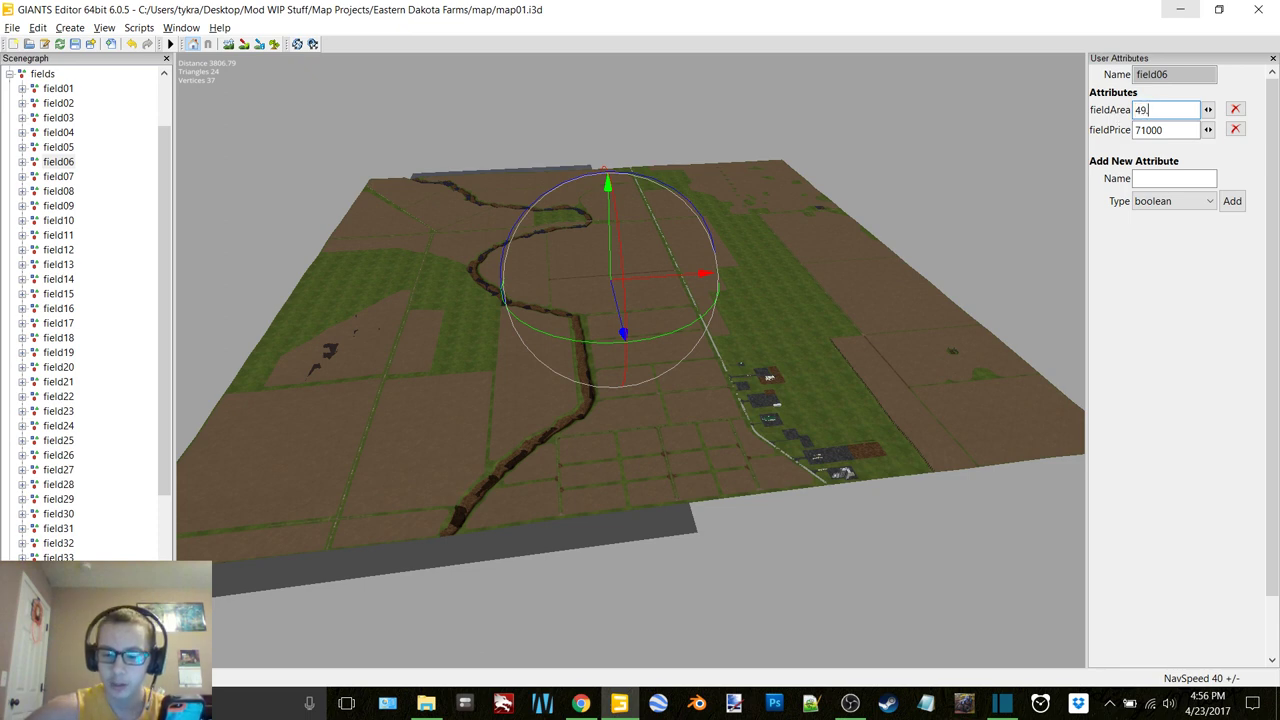
text(39)
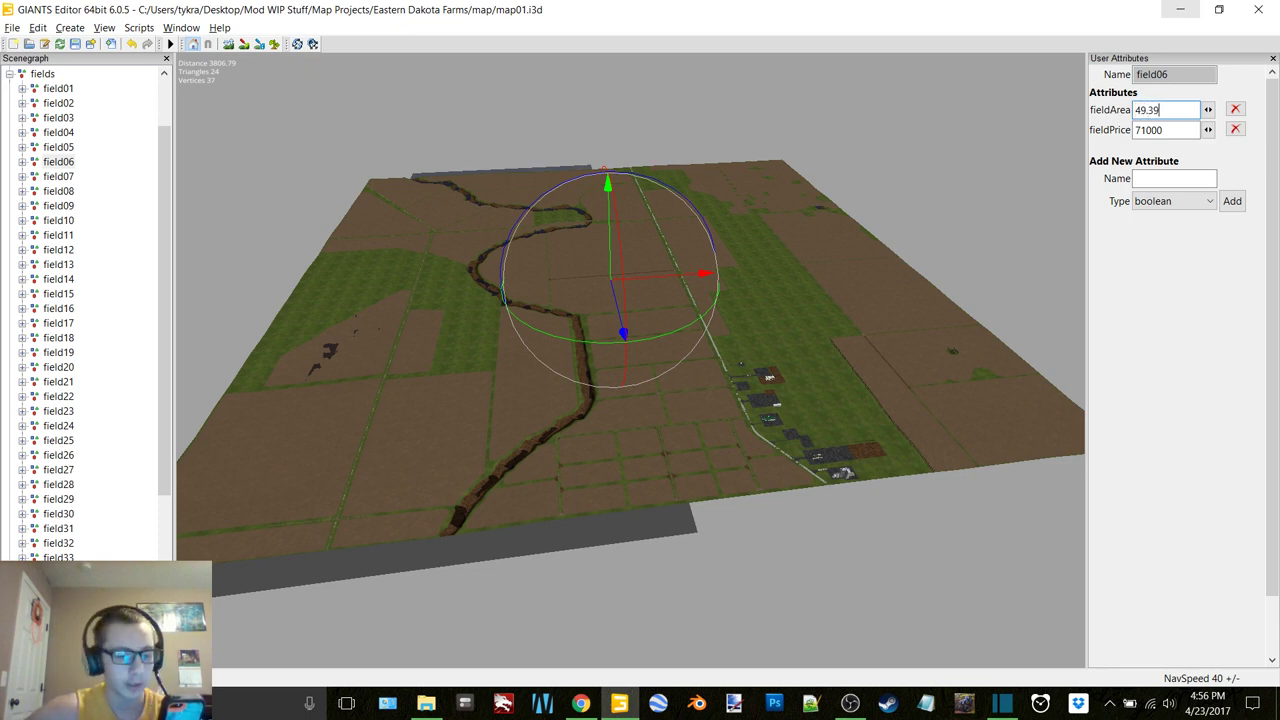
double_click(1150, 130)
text(122)
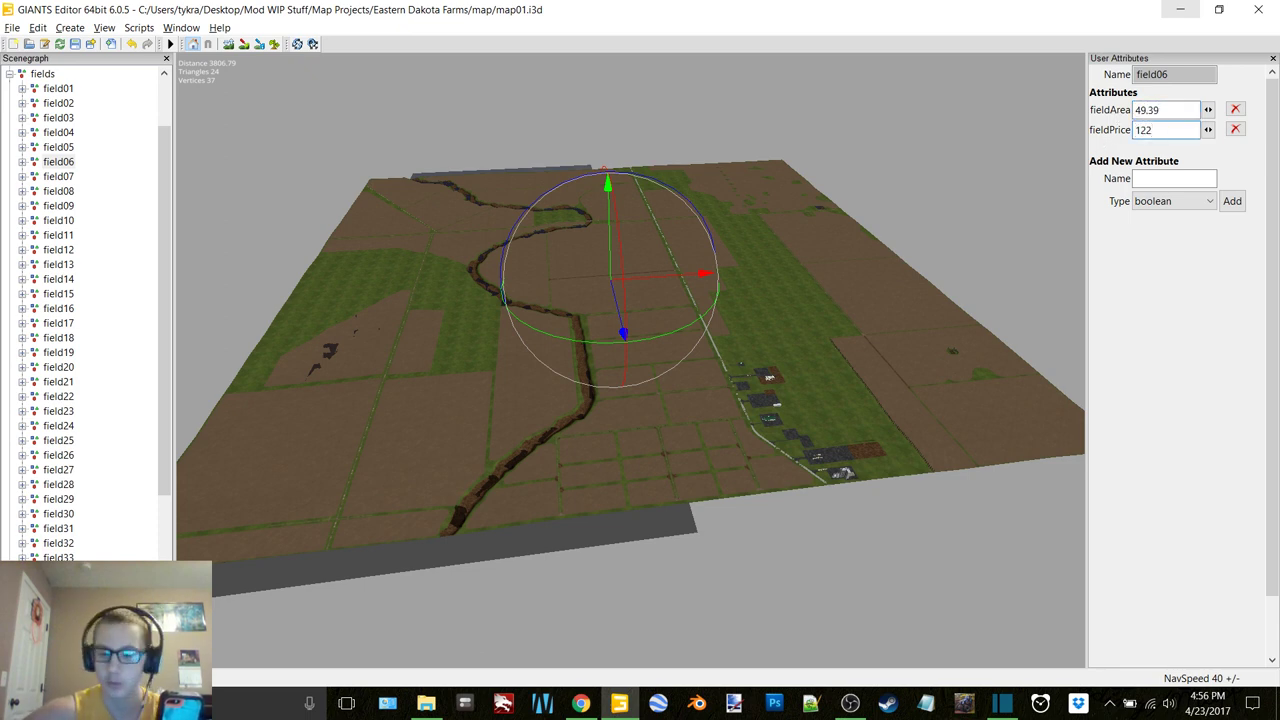
text(635)
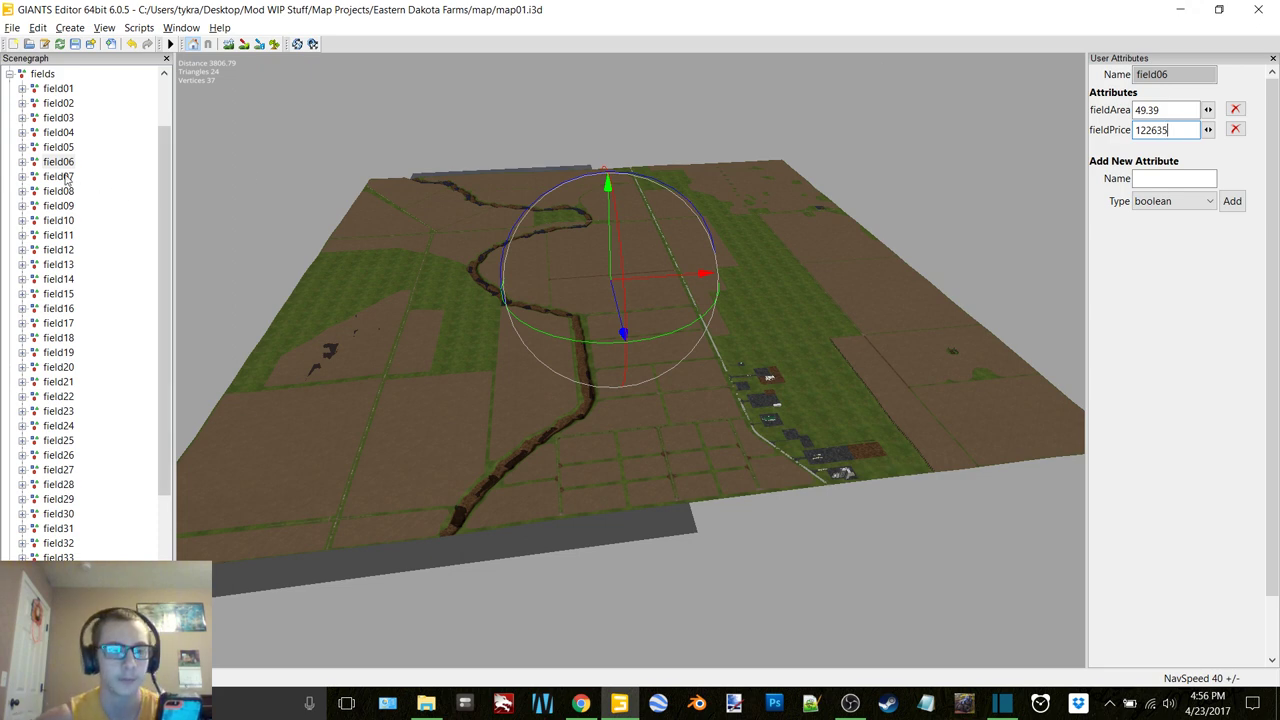
Set field07's fieldArea to 117.37 and its fieldPrice to 291429.
click(62, 177)
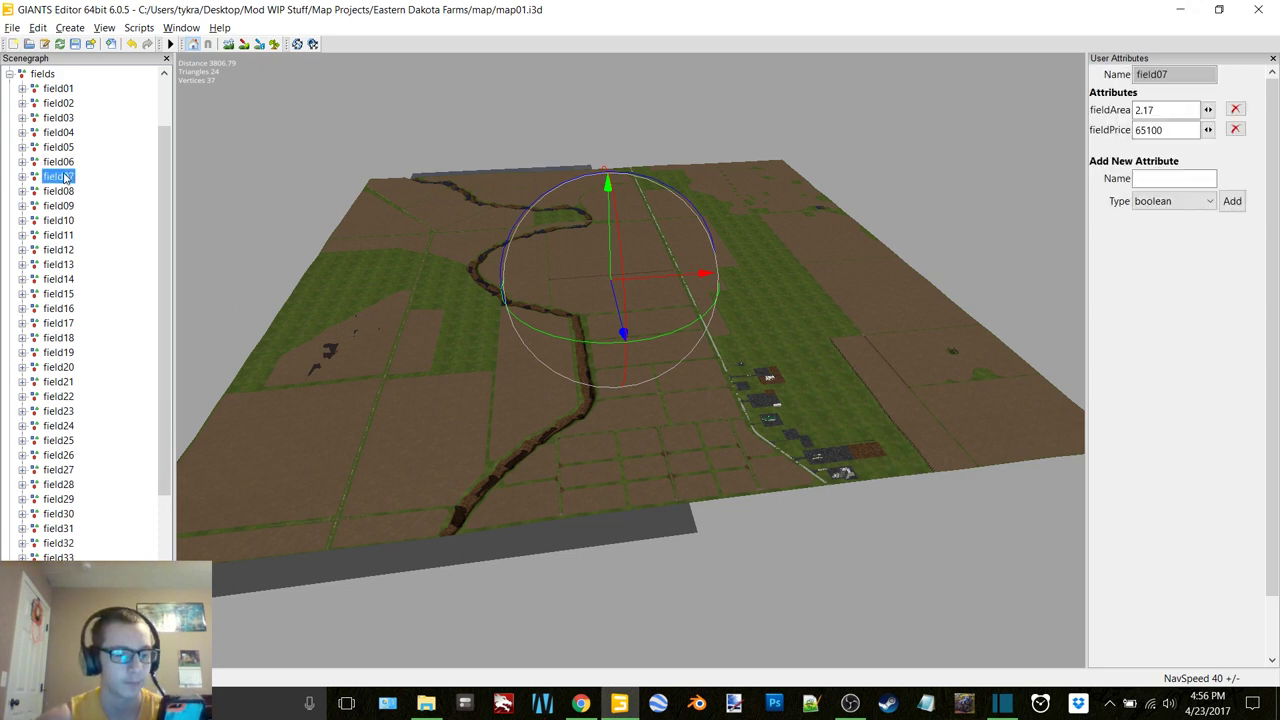
double_click(1186, 110)
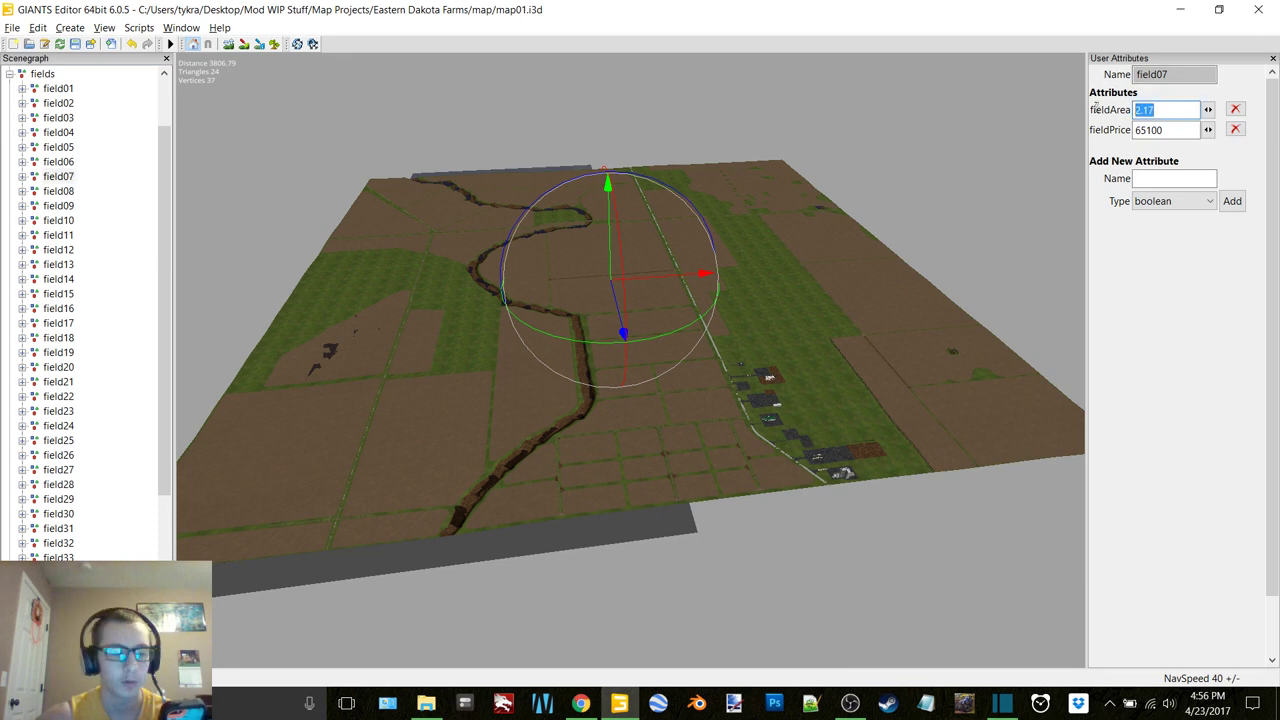
text(1)
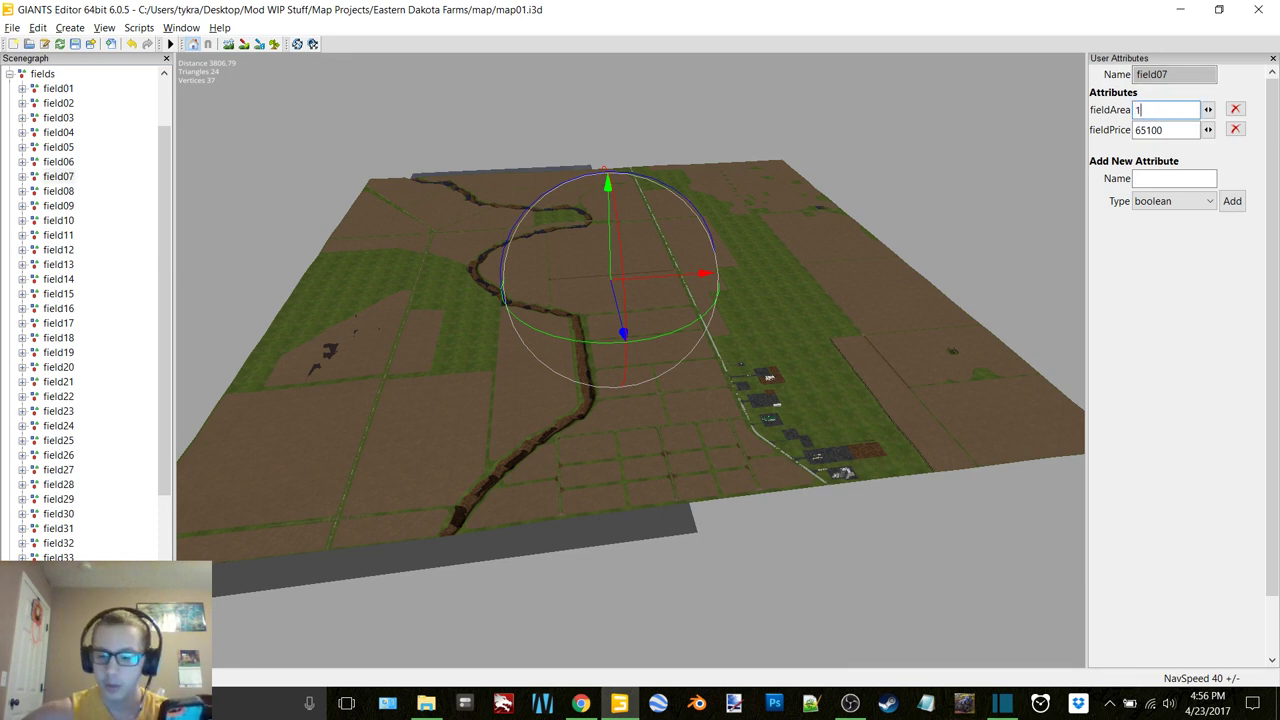
text(17.37)
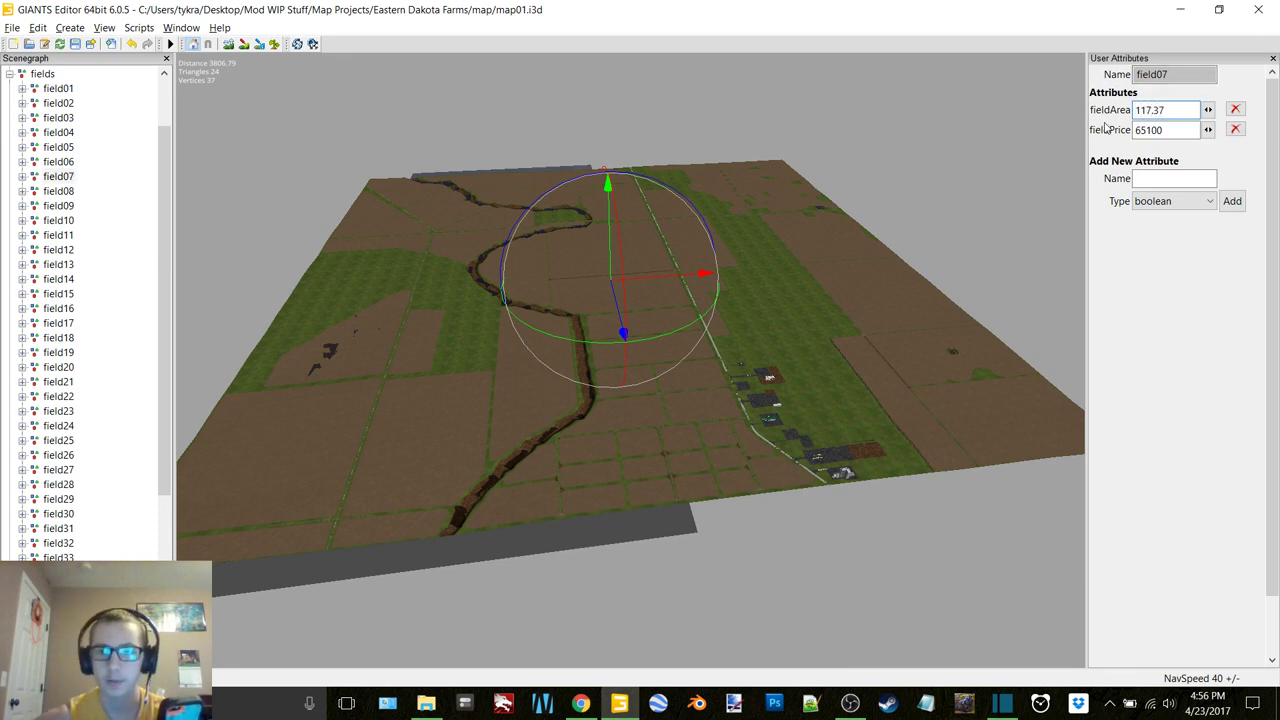
double_click(1176, 132)
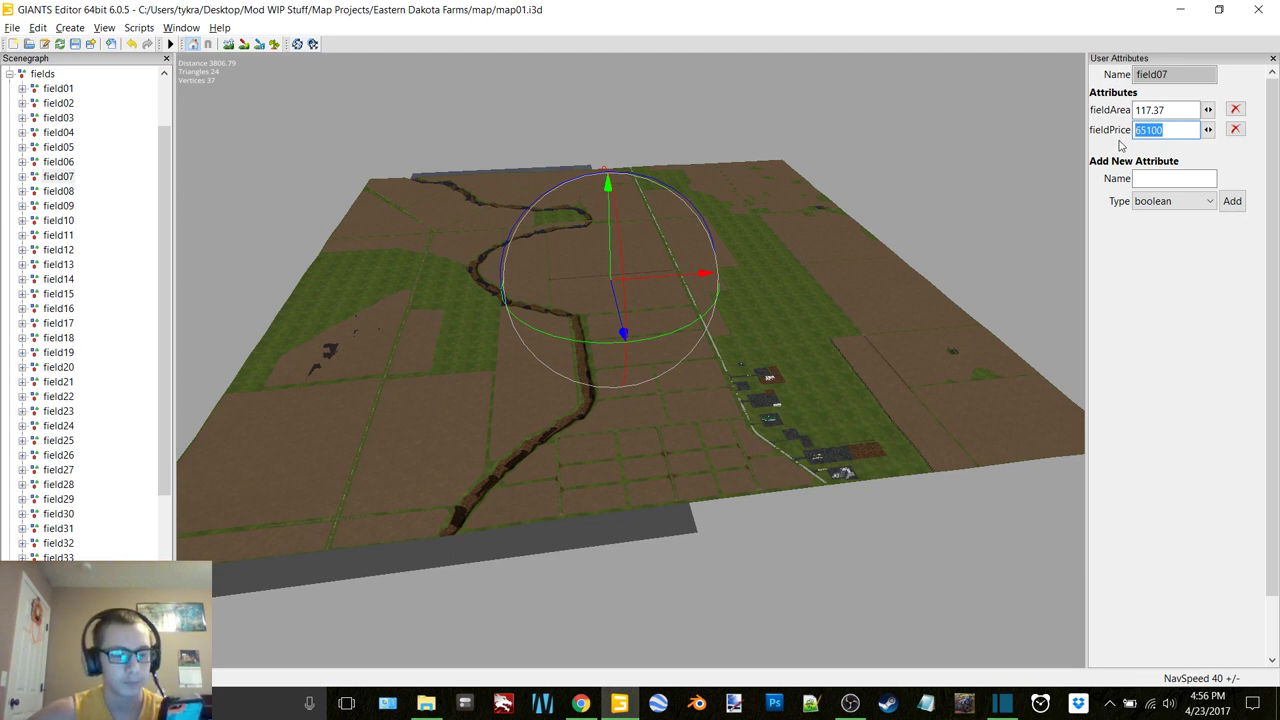
text(291)
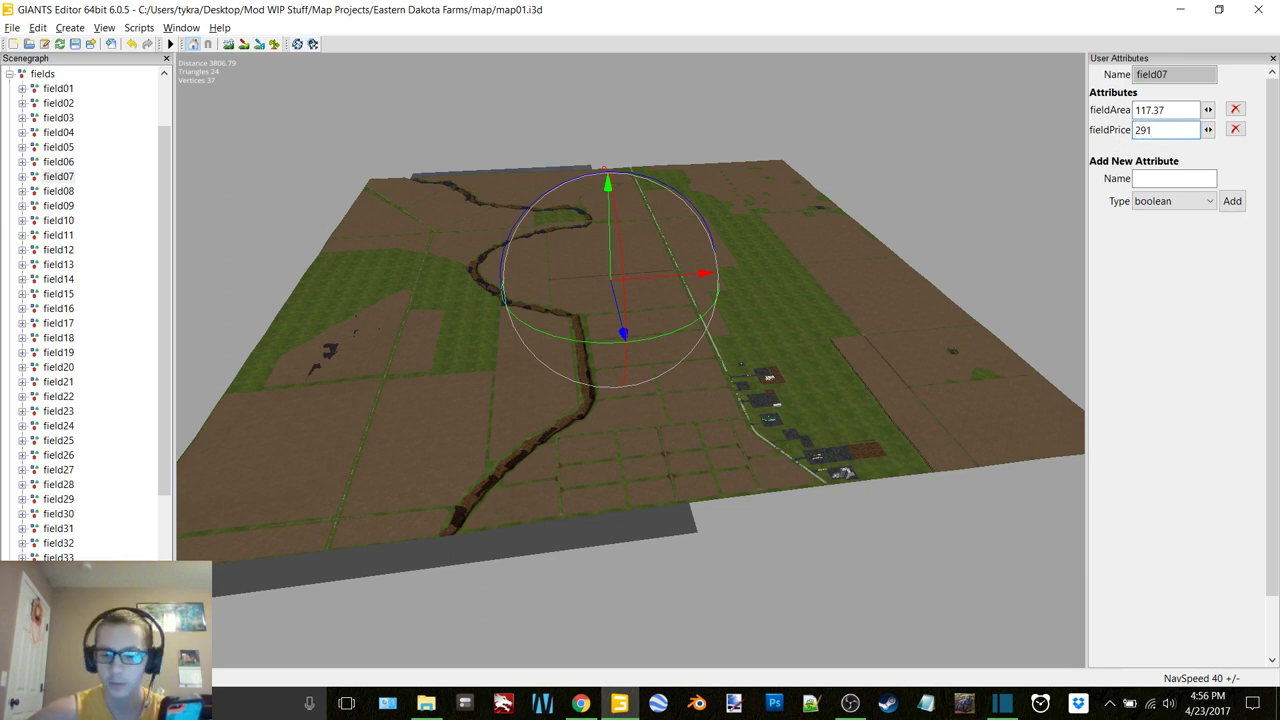
text(429)
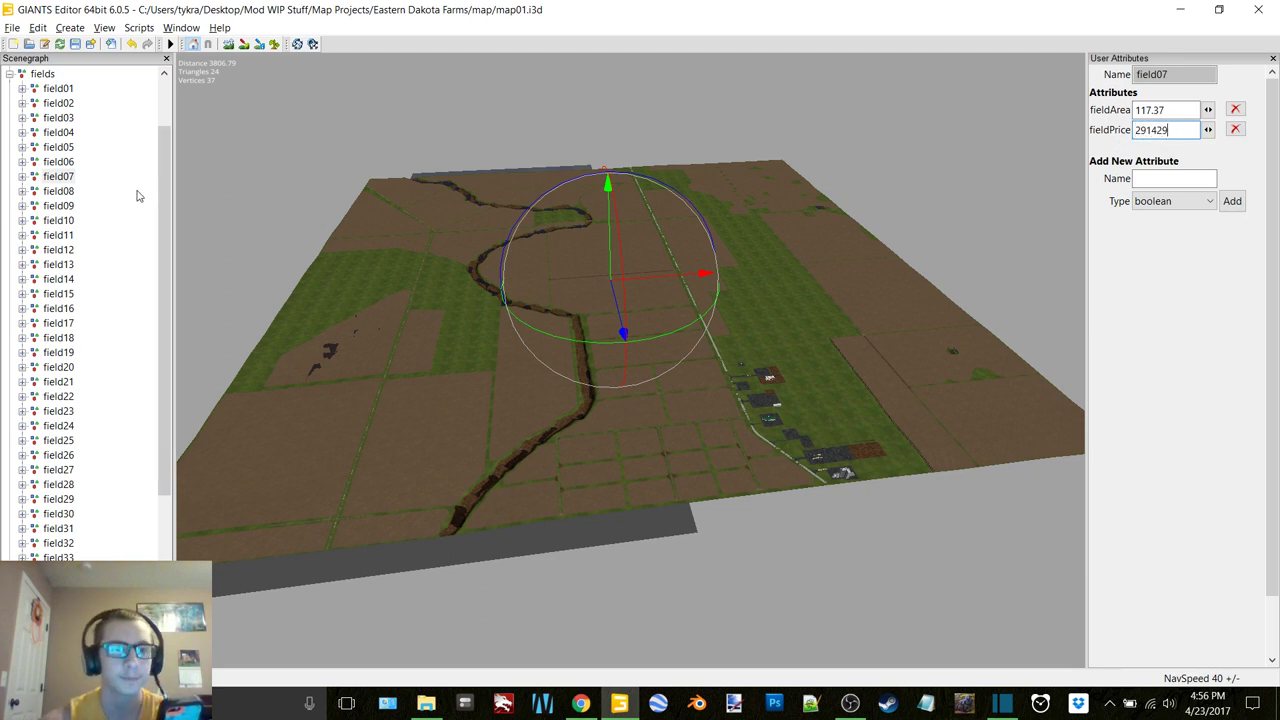
Set field08's fieldArea to 54.83 and its fieldPrice to 136142.
click(60, 191)
drag(1171, 112, 1120, 118)
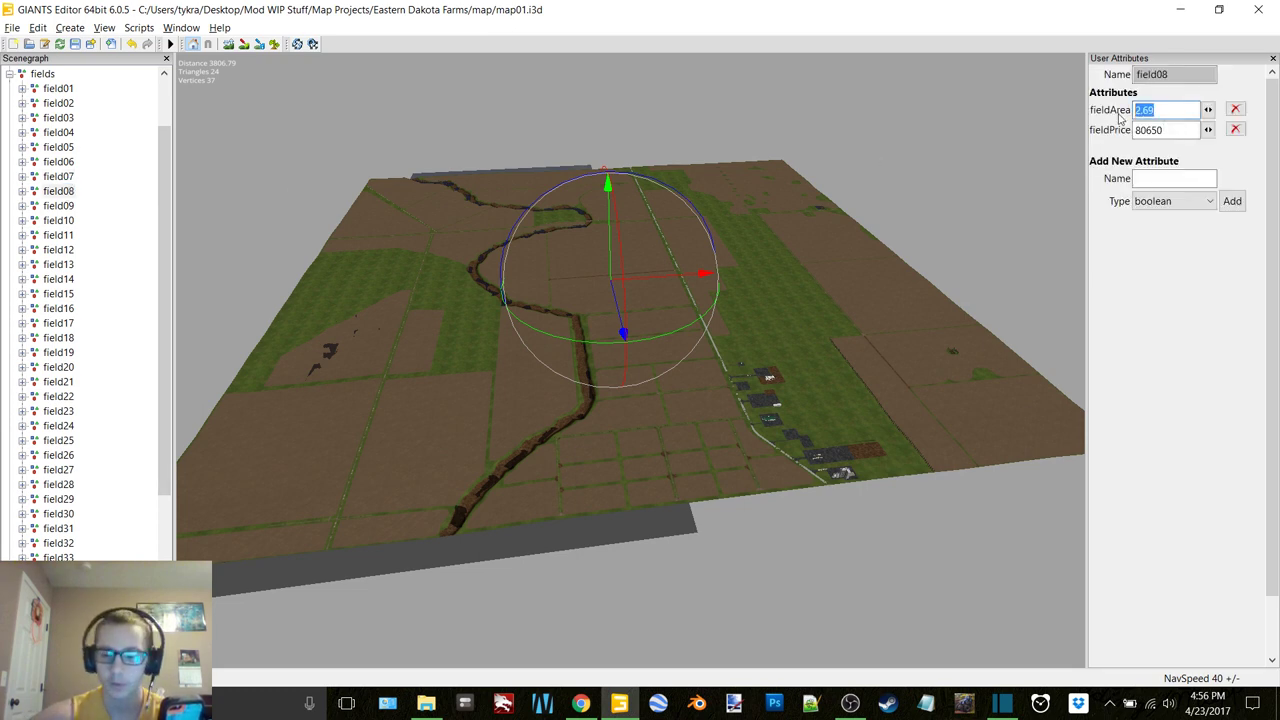
text(54)
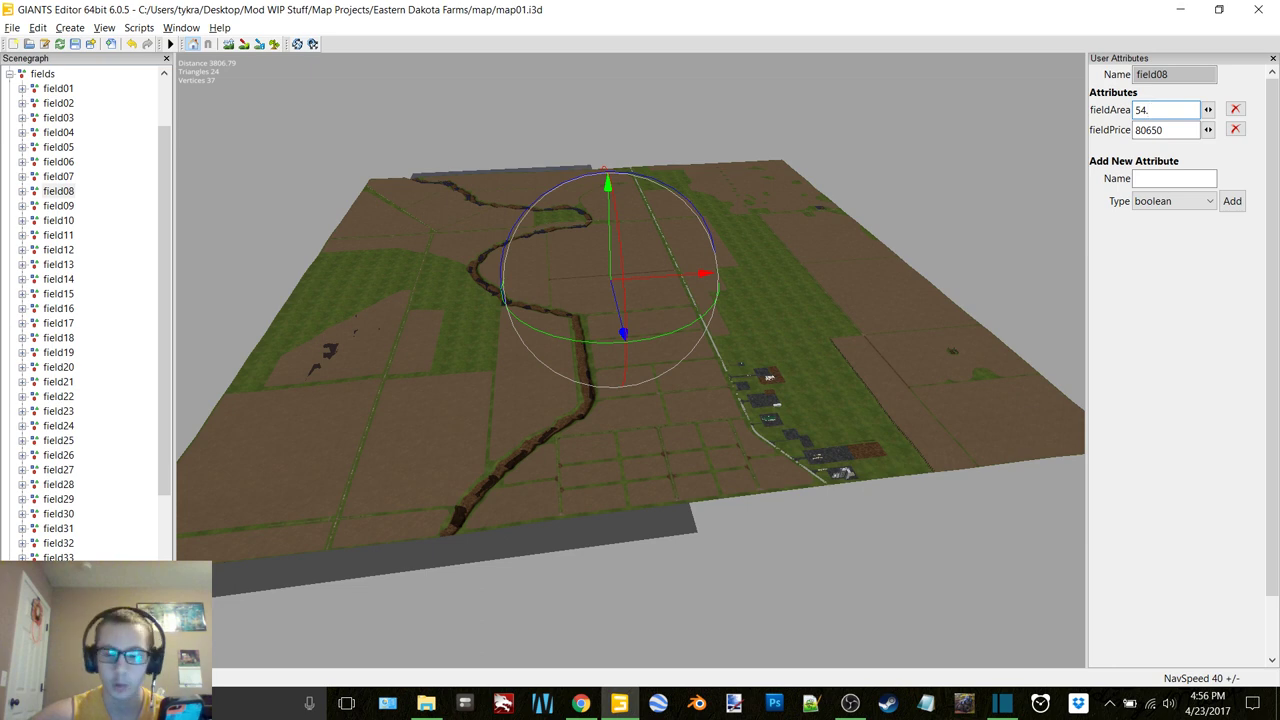
text(.83)
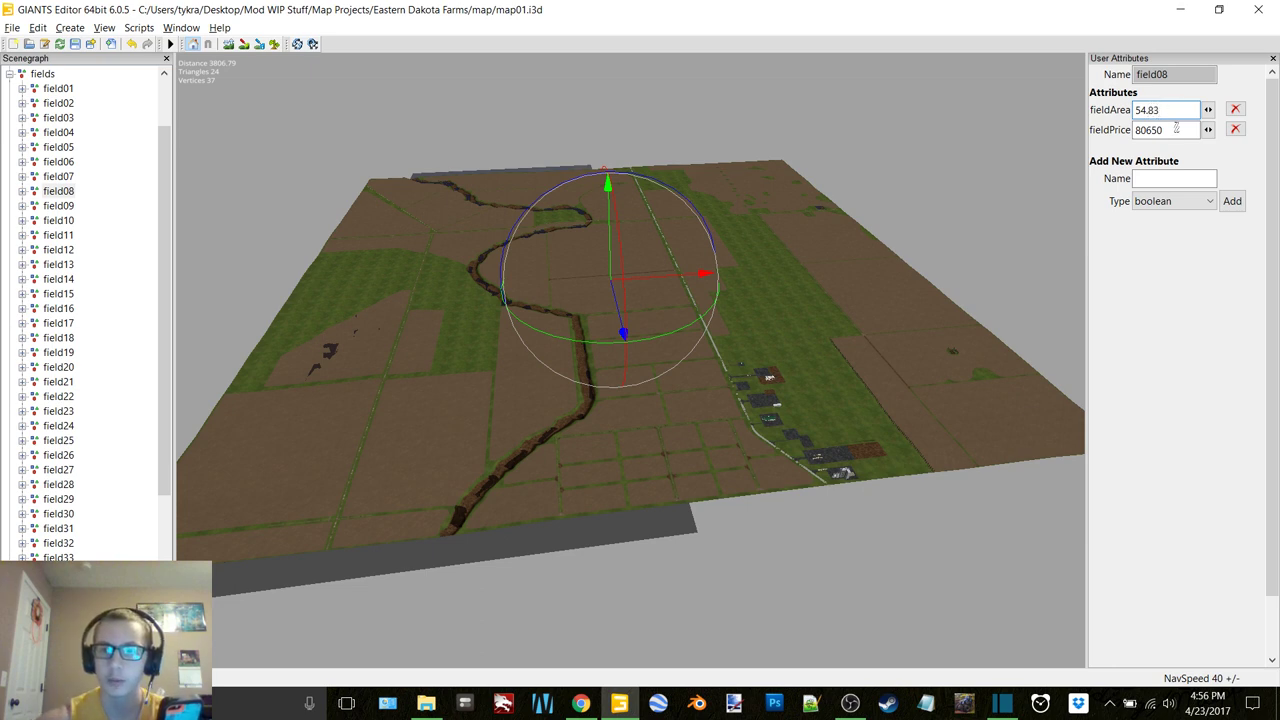
drag(1172, 128, 1117, 141)
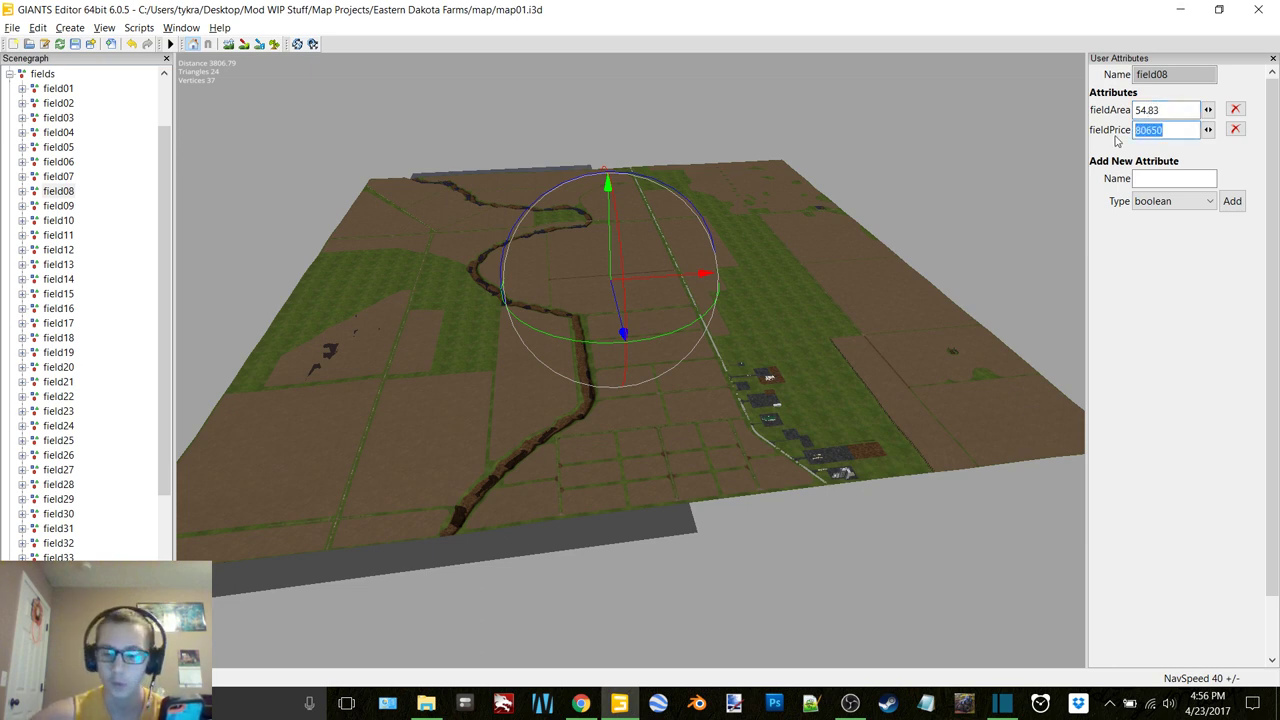
text(136)
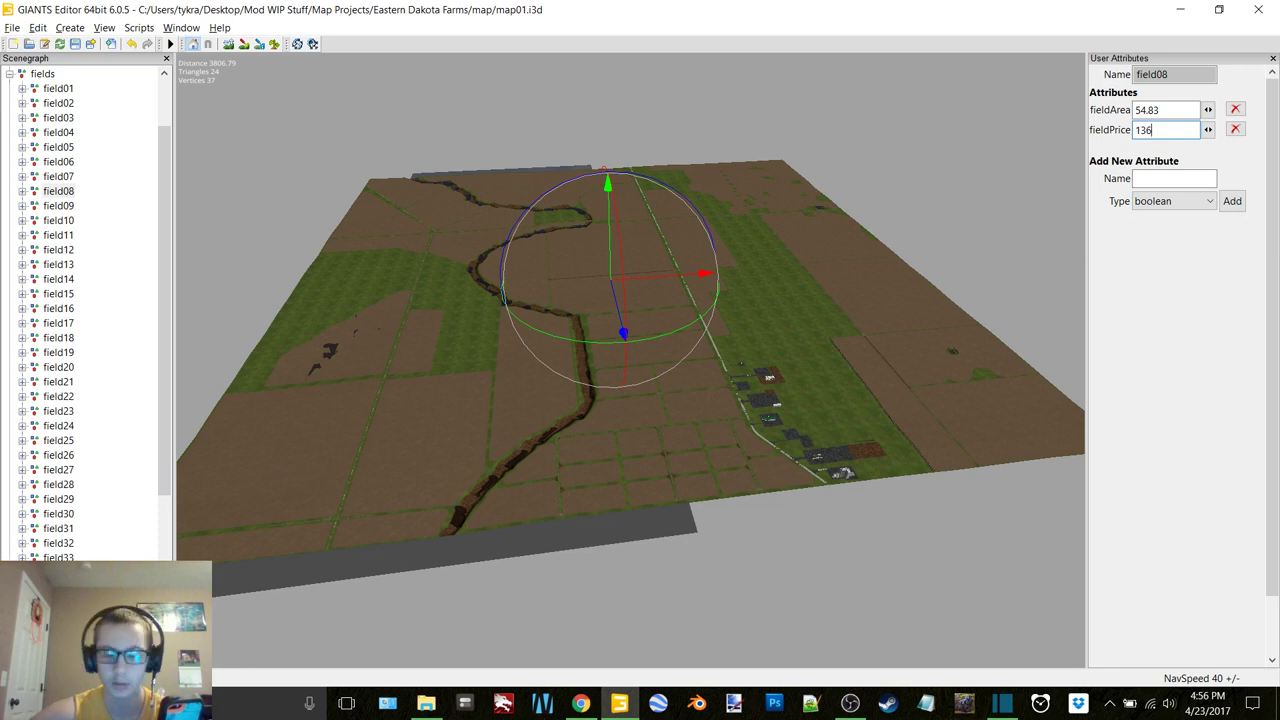
text(142)
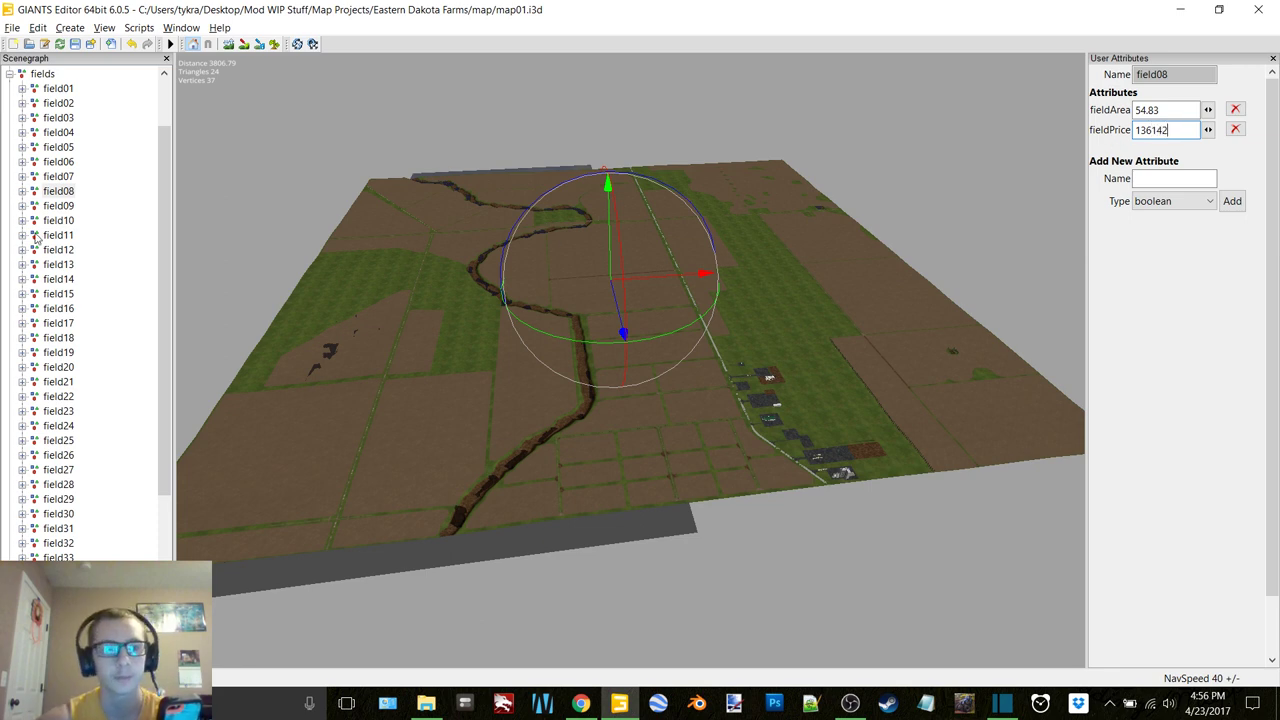
Set field09's fieldArea to 177.59 and its fieldPrice to 440955.
click(58, 205)
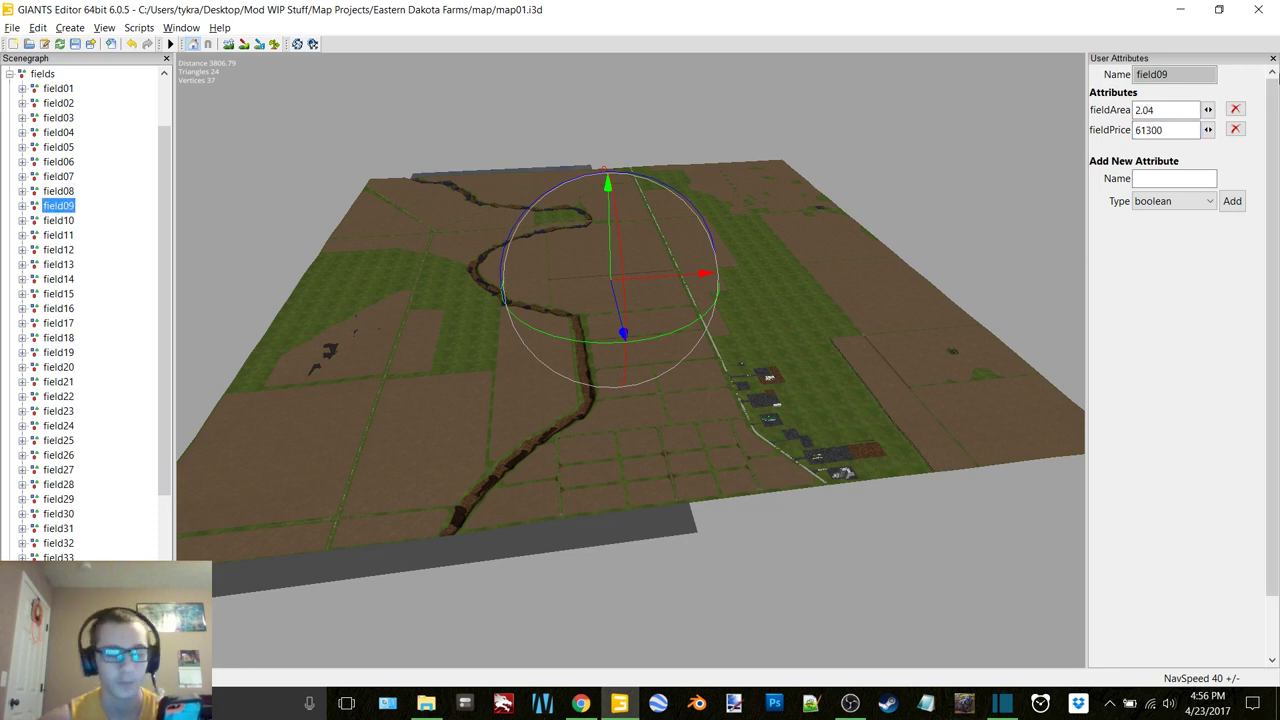
double_click(1165, 110)
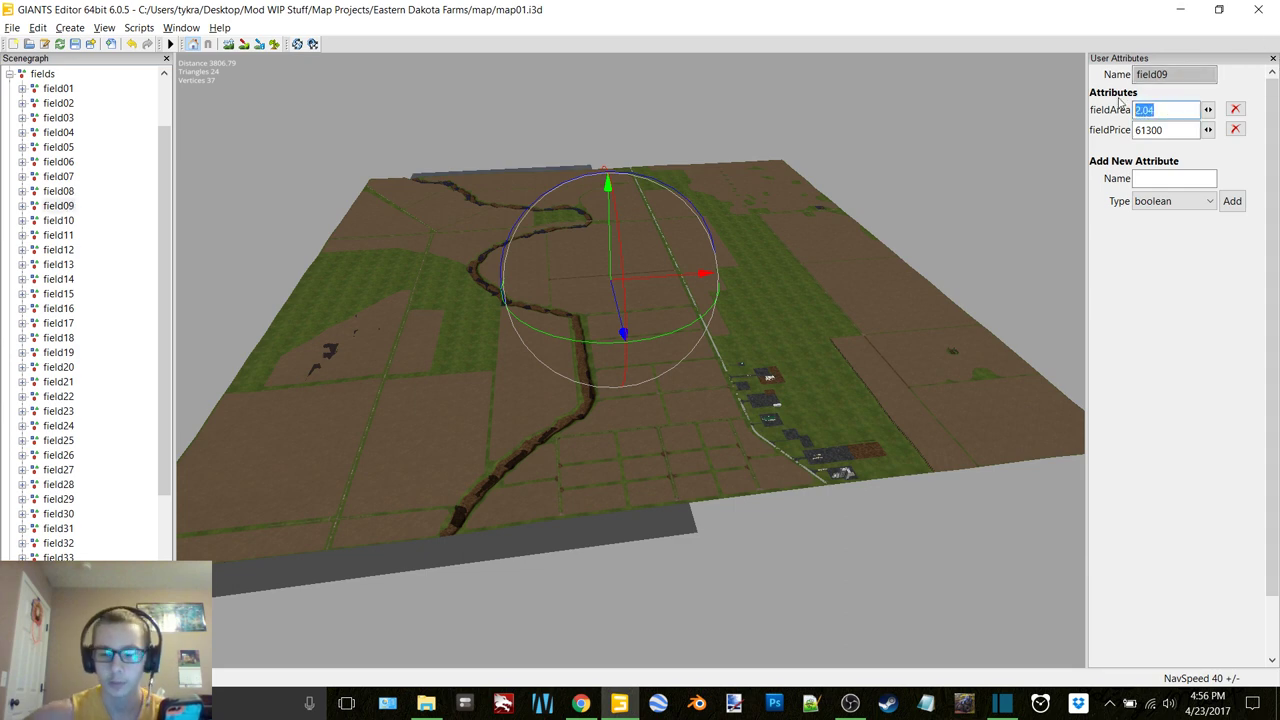
text(177.59)
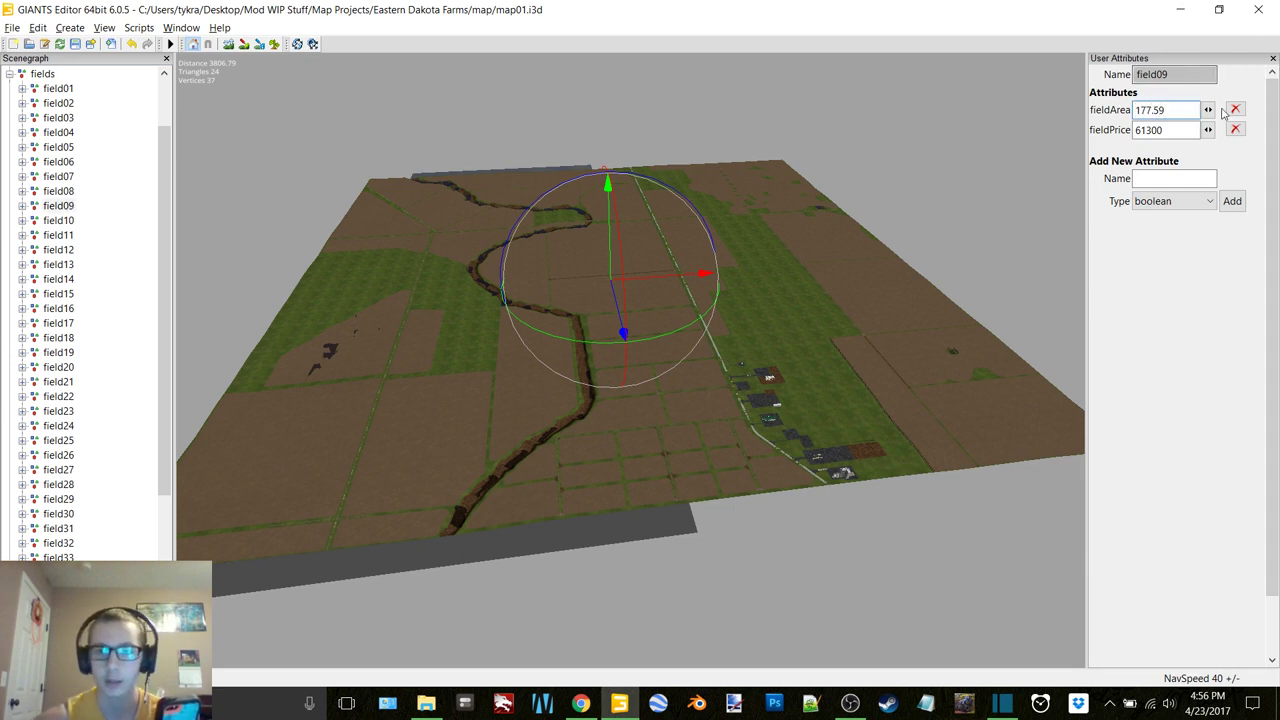
key(Tab)
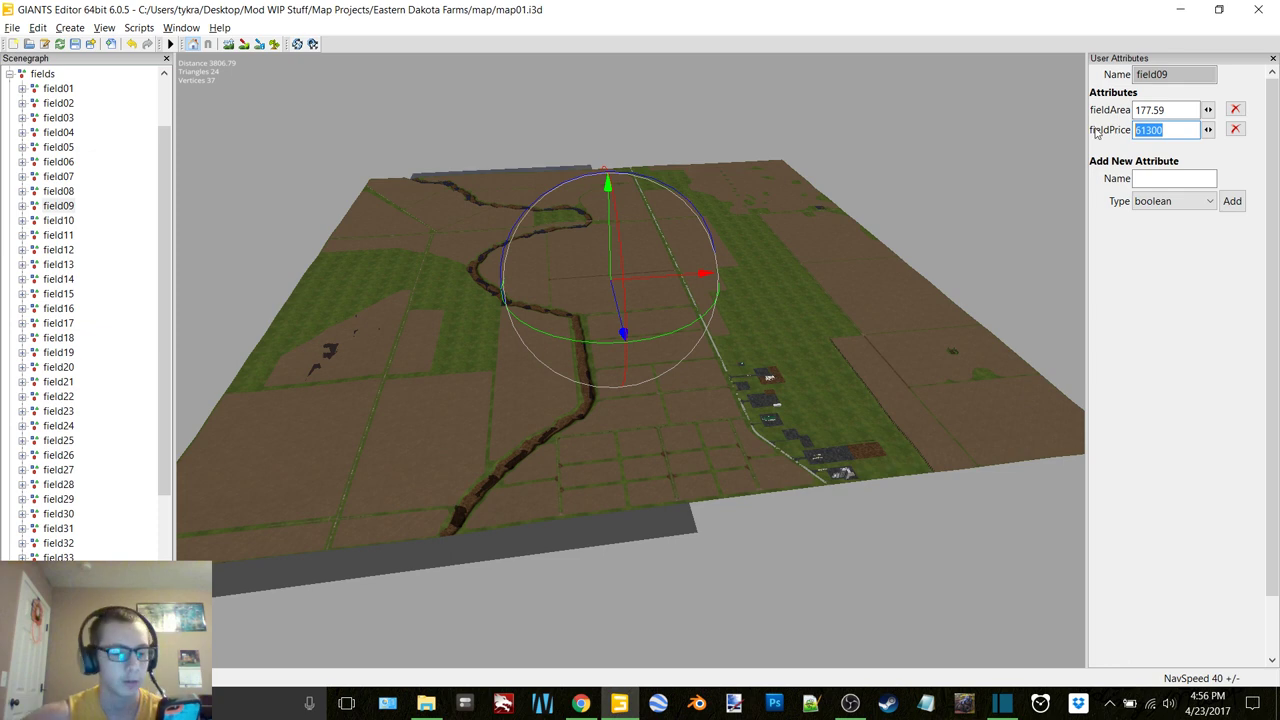
text(440)
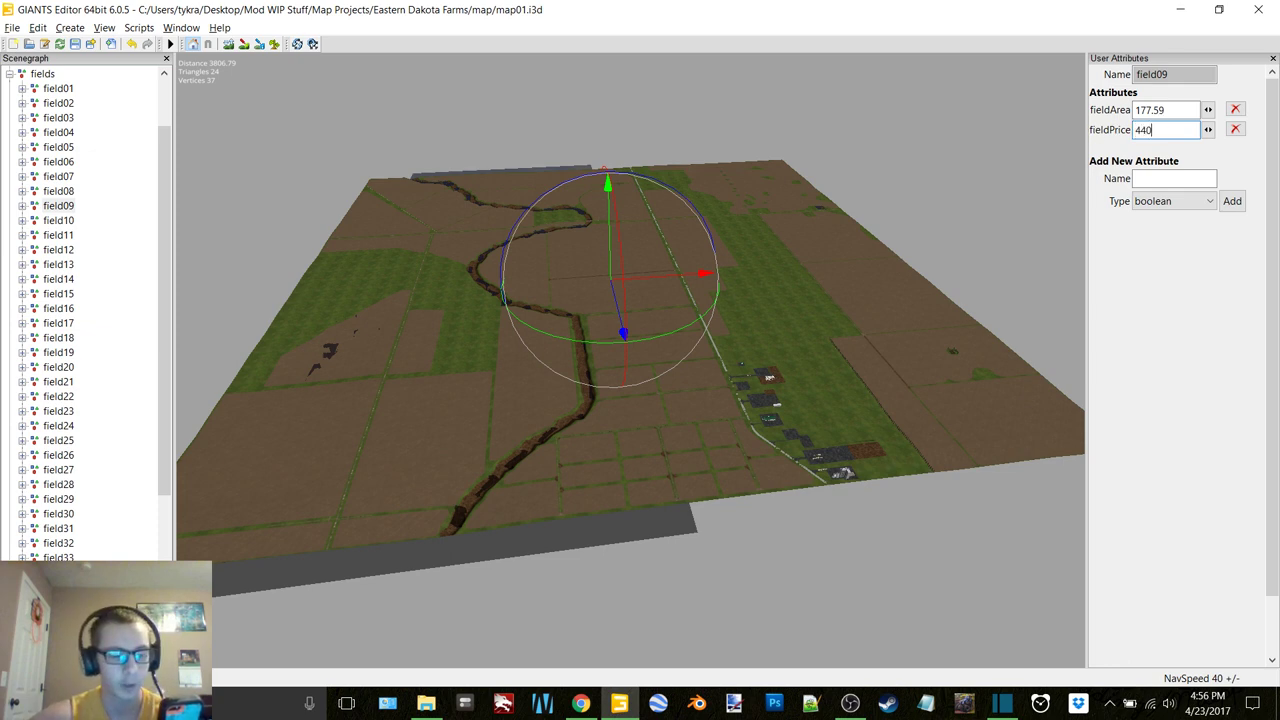
text(955)
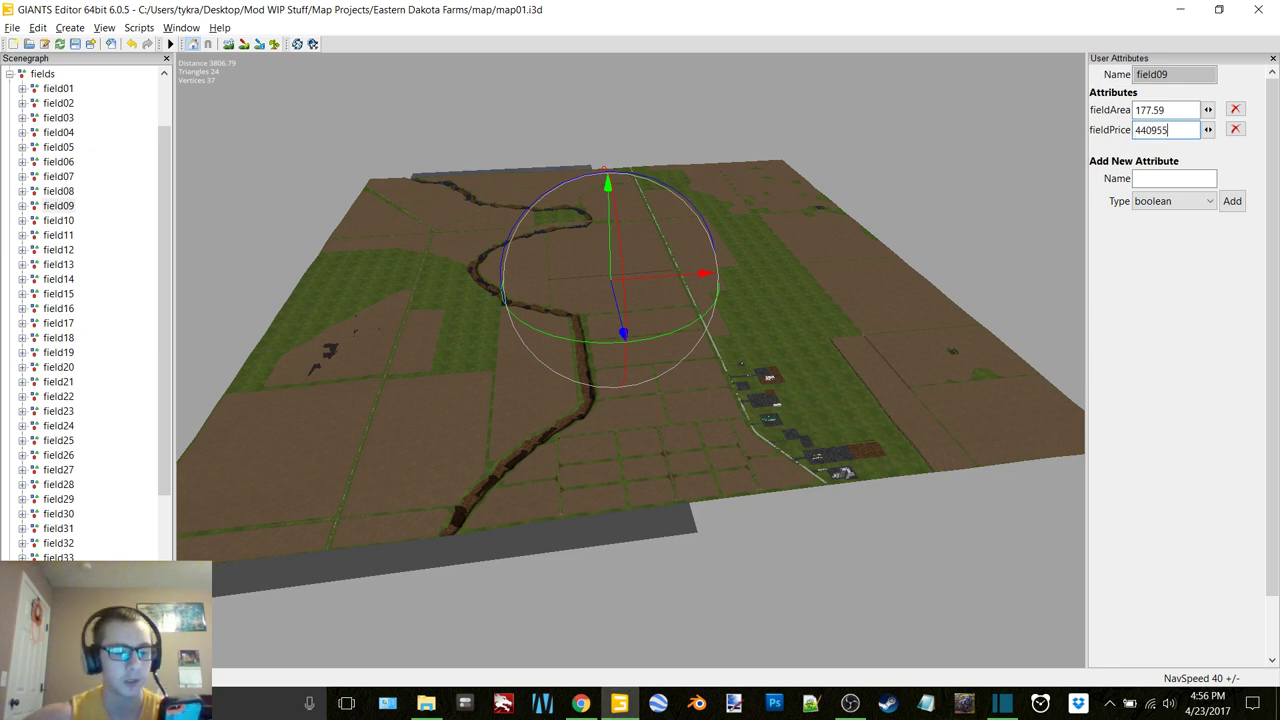
Set field10's fieldArea to 93.18 and its fieldPrice to 231365.
click(70, 221)
key(Tab)
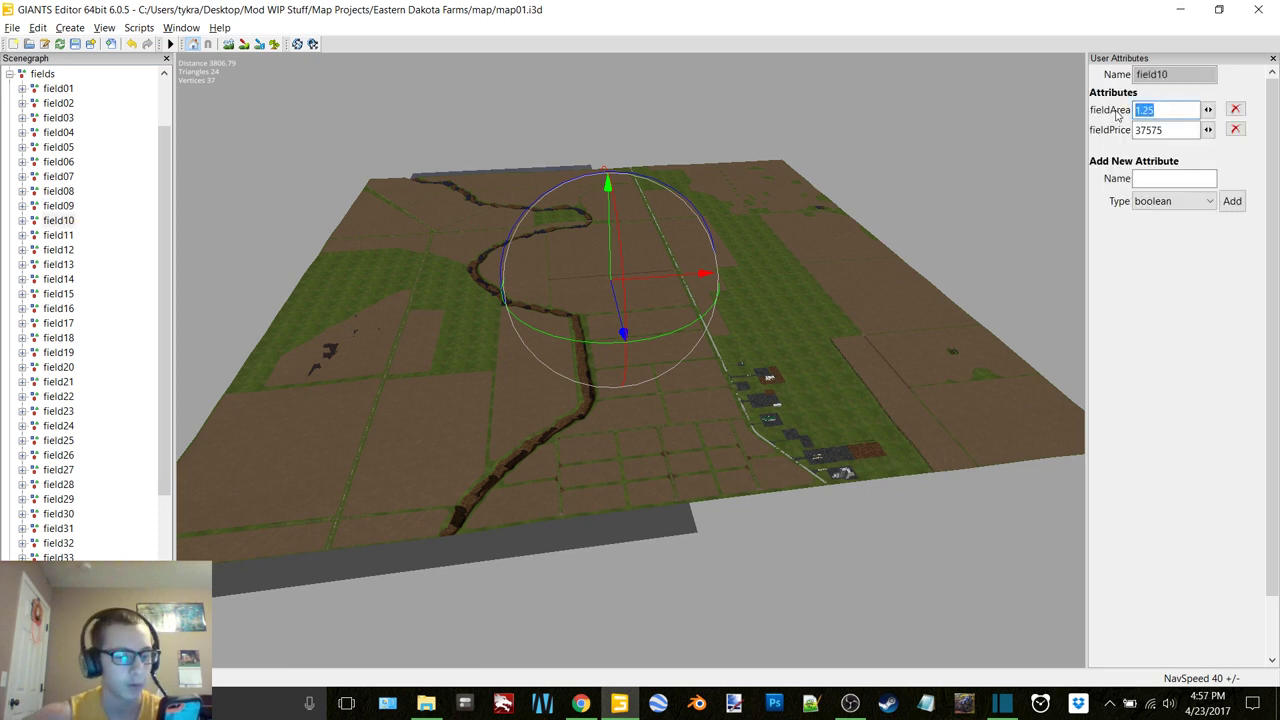
text(93)
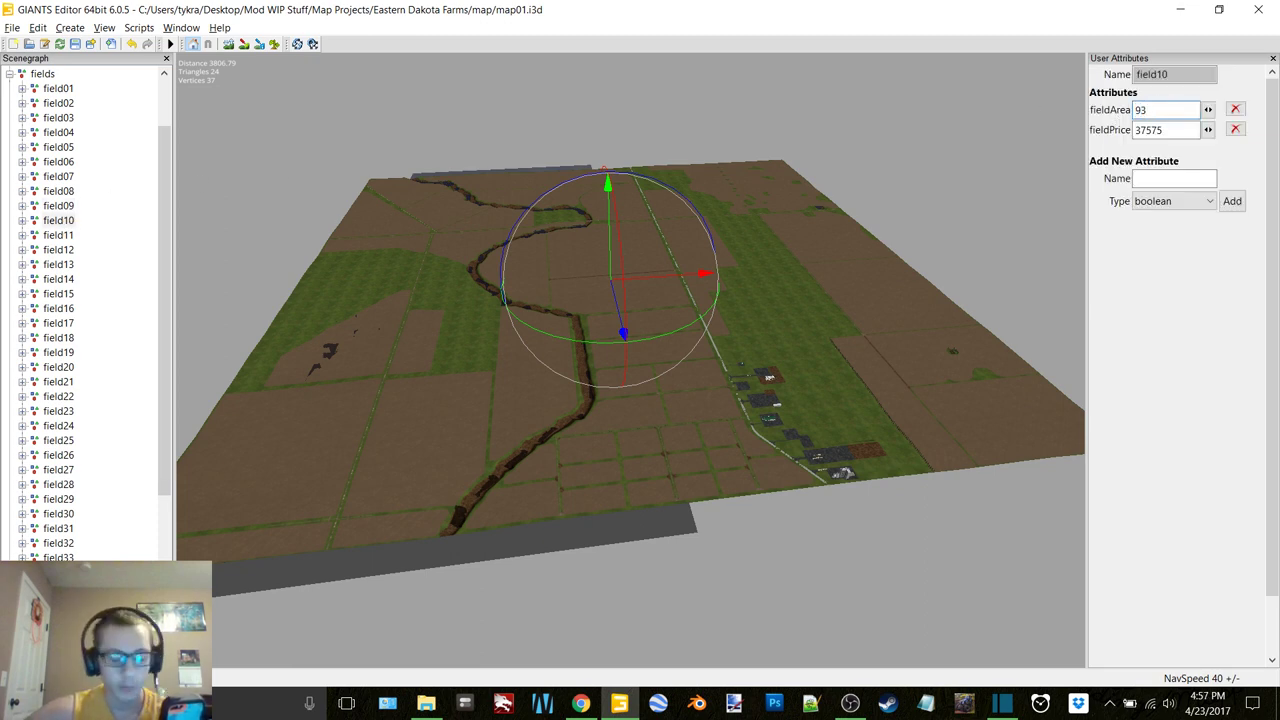
text(.18)
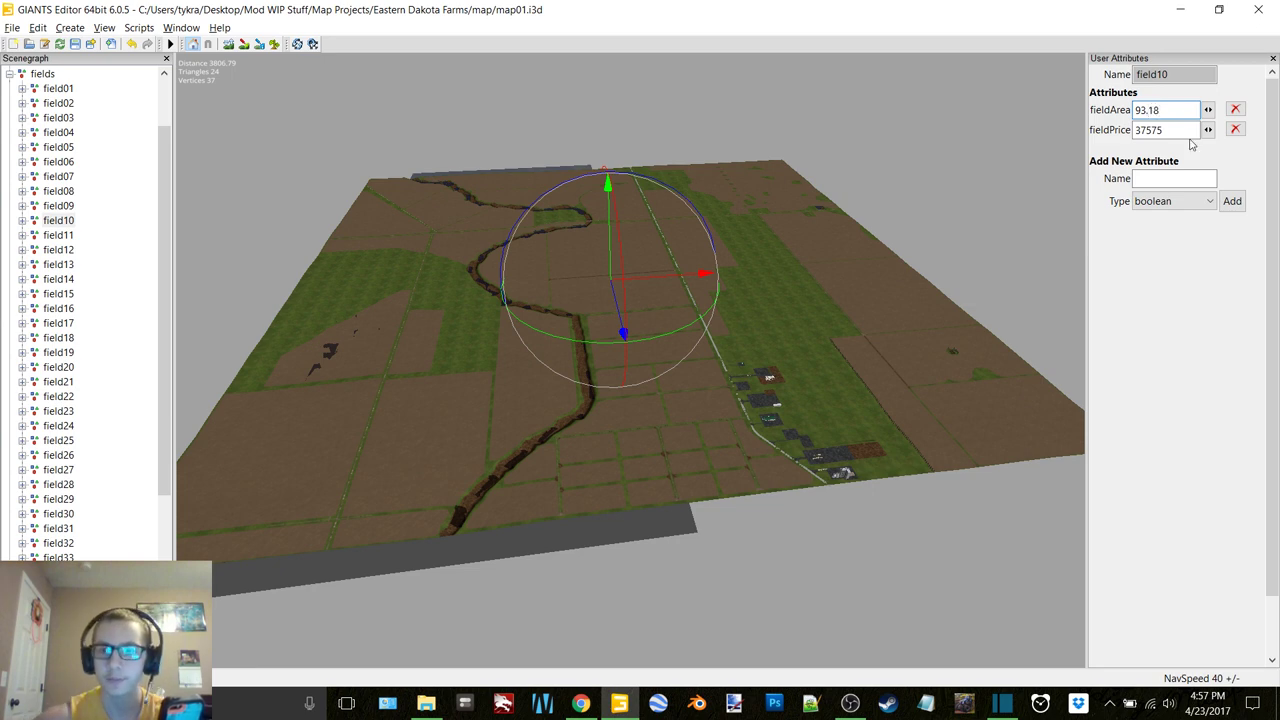
key(Tab)
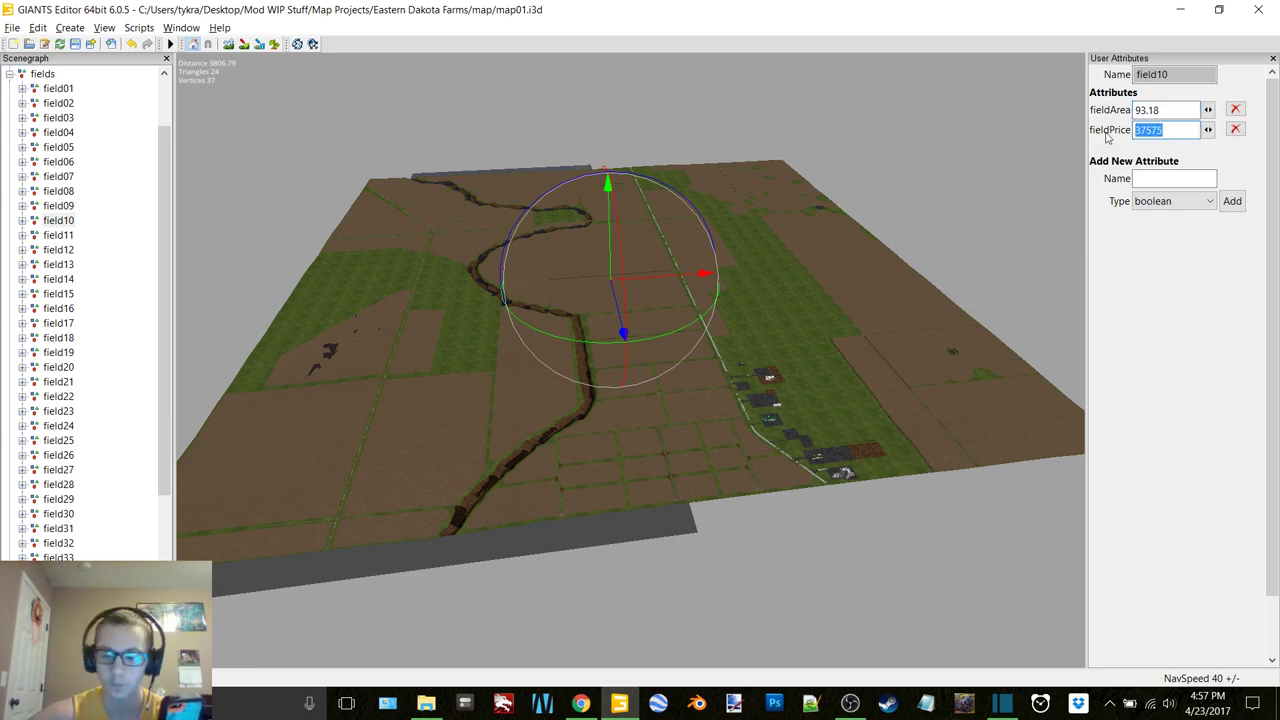
text(231)
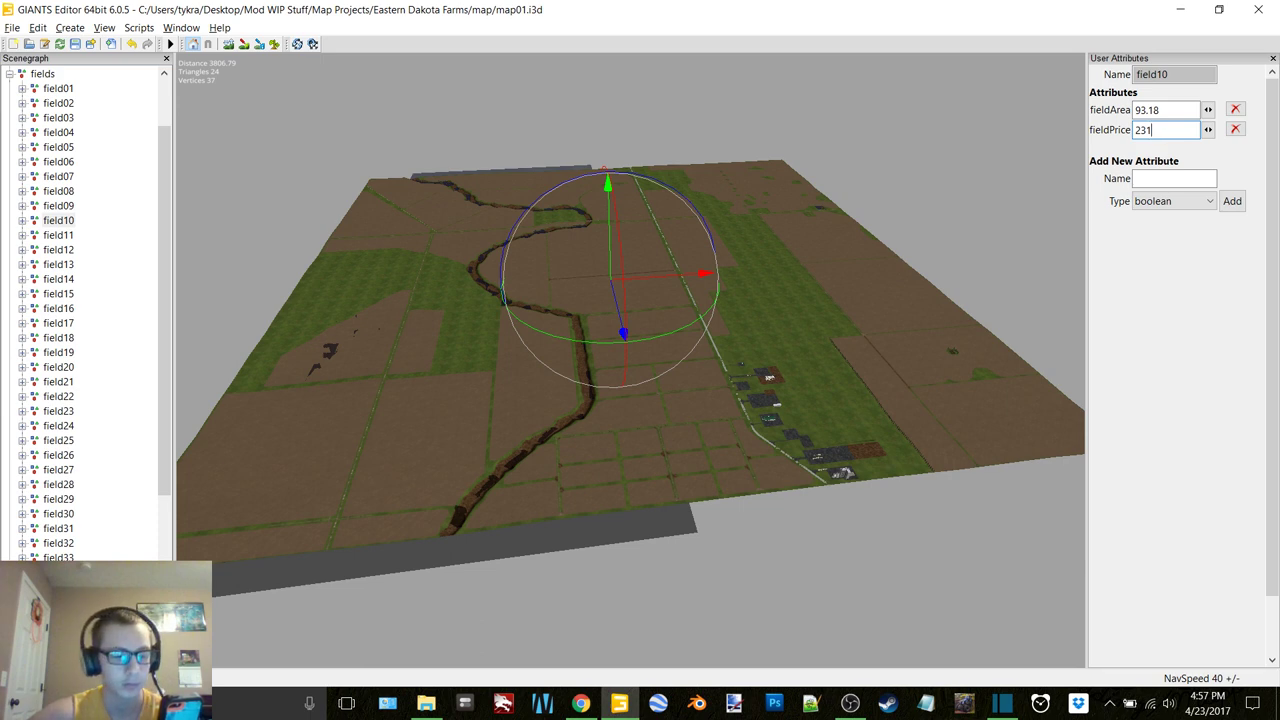
text(365)
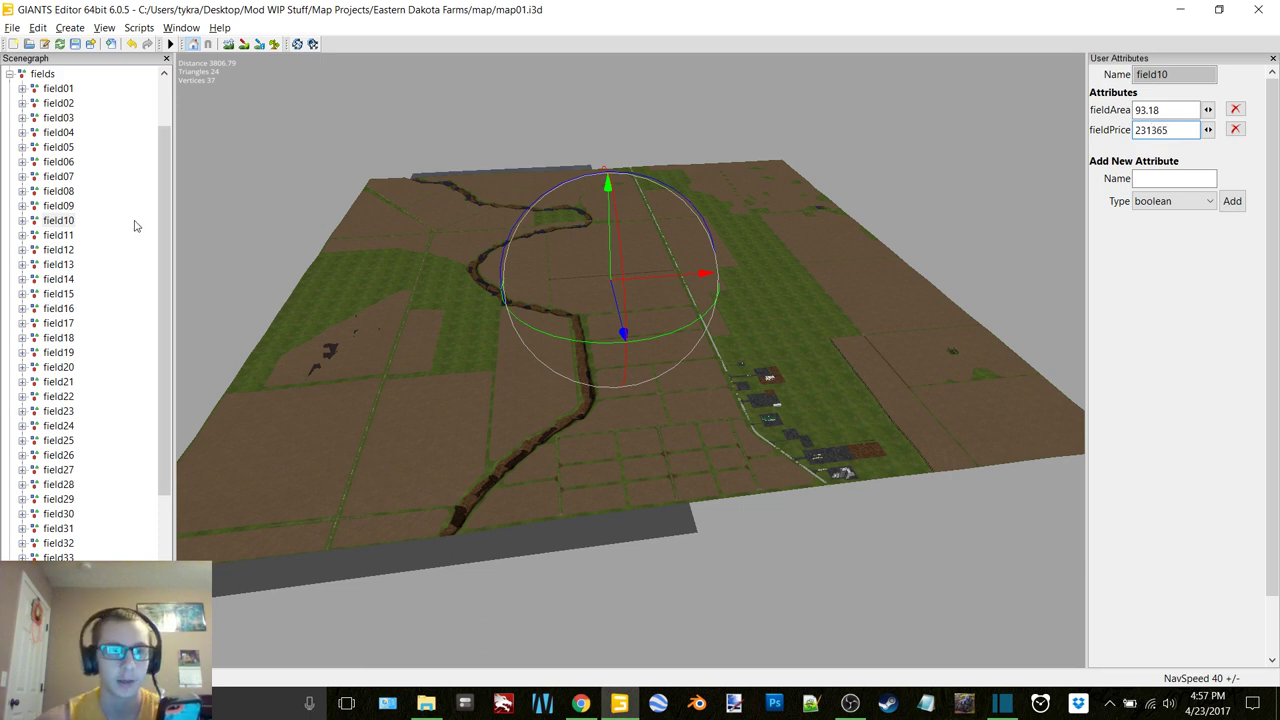
Set field11's fieldArea to 99.03 and its fieldPrice to 245891.
click(71, 240)
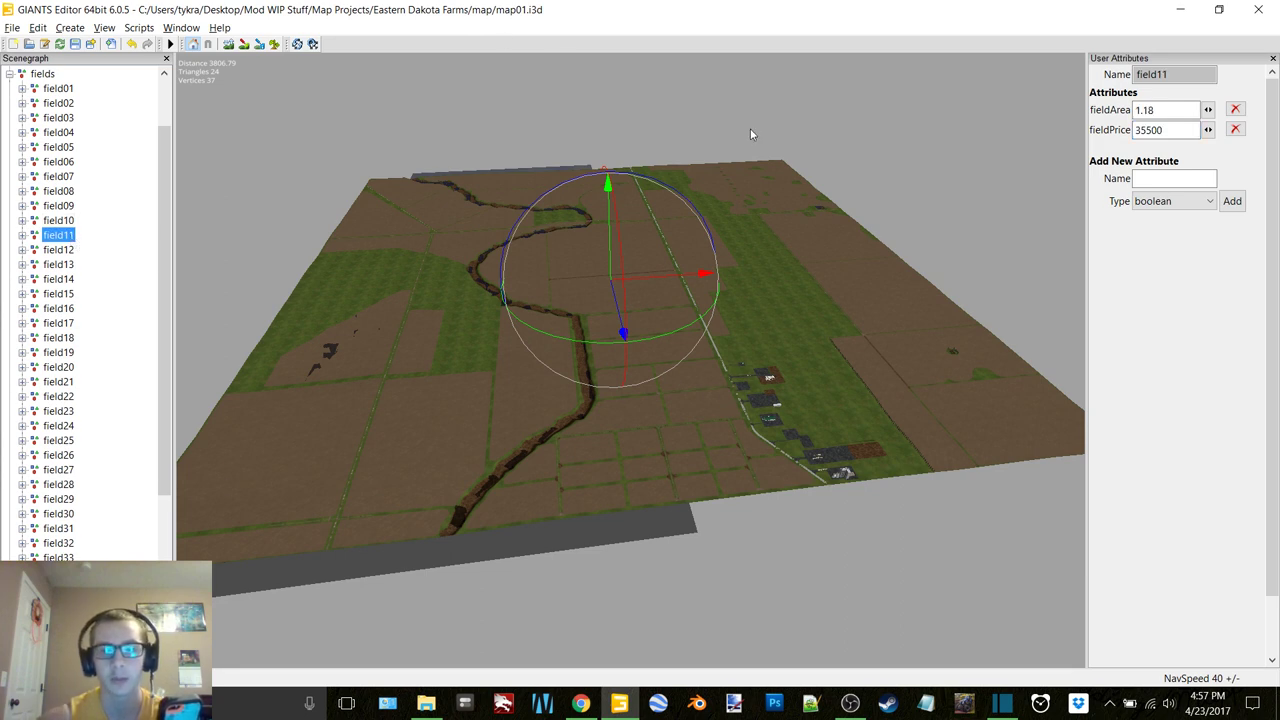
drag(1168, 110, 1093, 121)
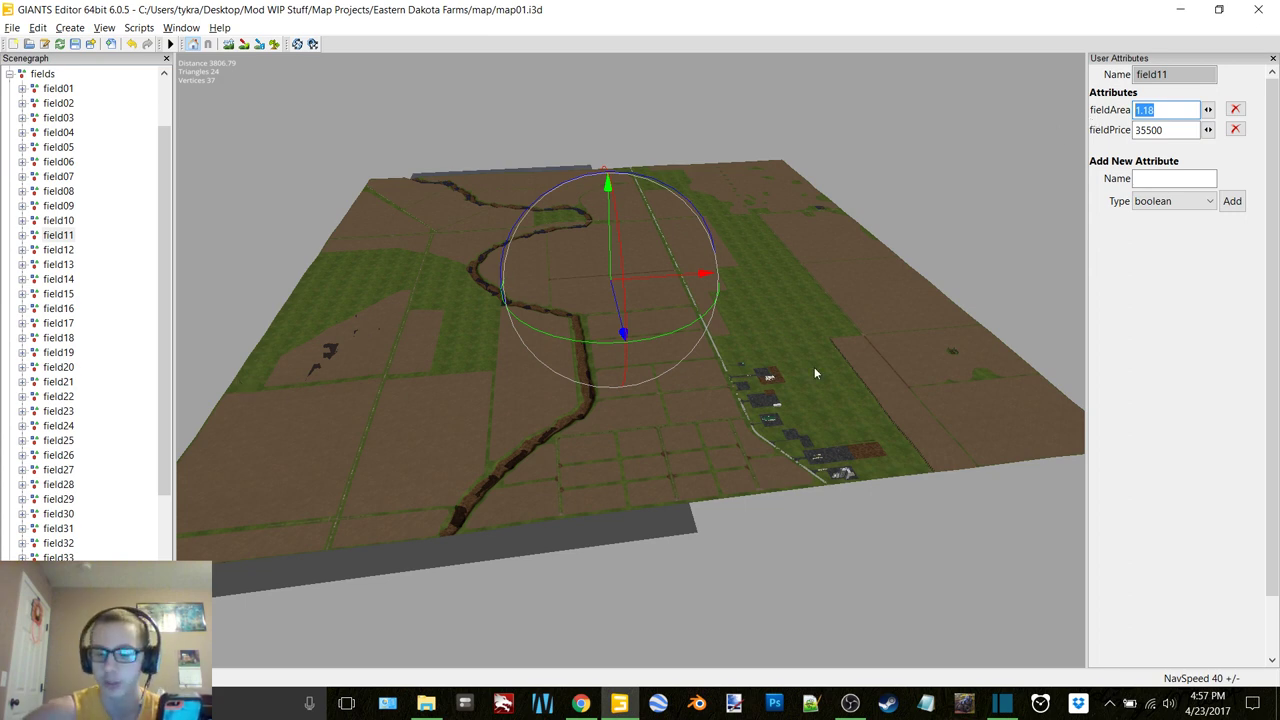
text(99.03)
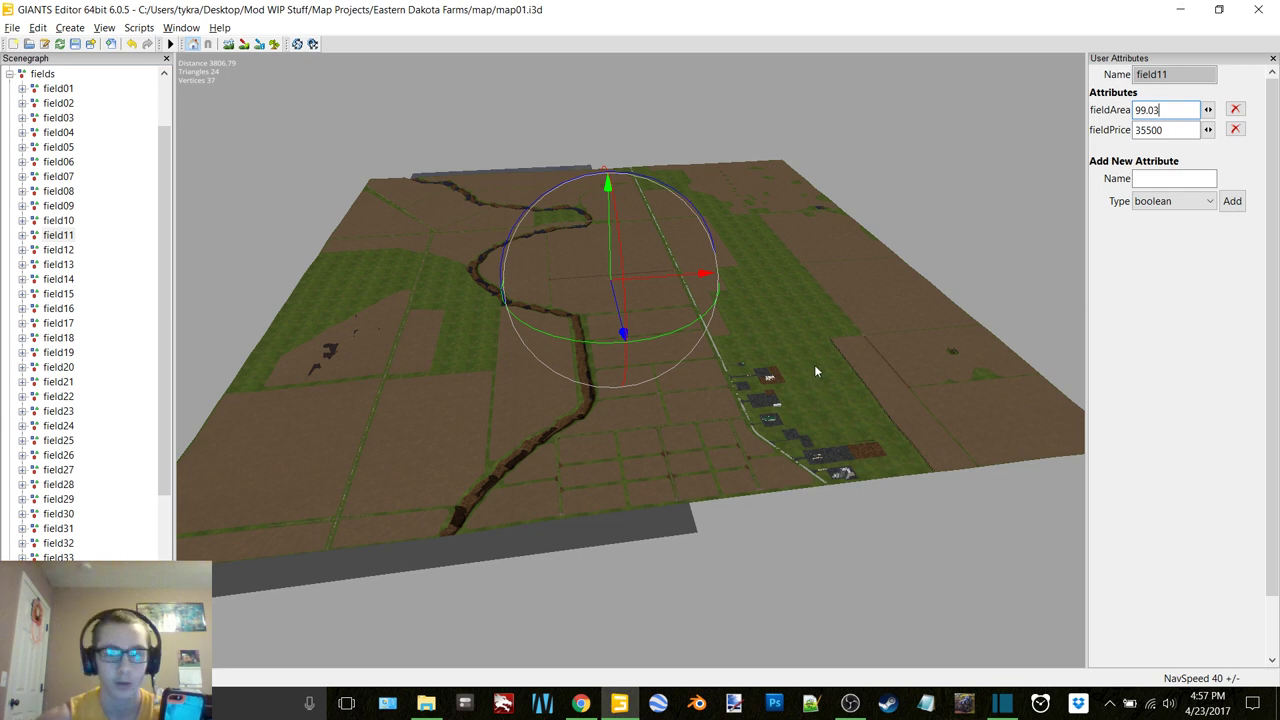
drag(1180, 130, 1118, 136)
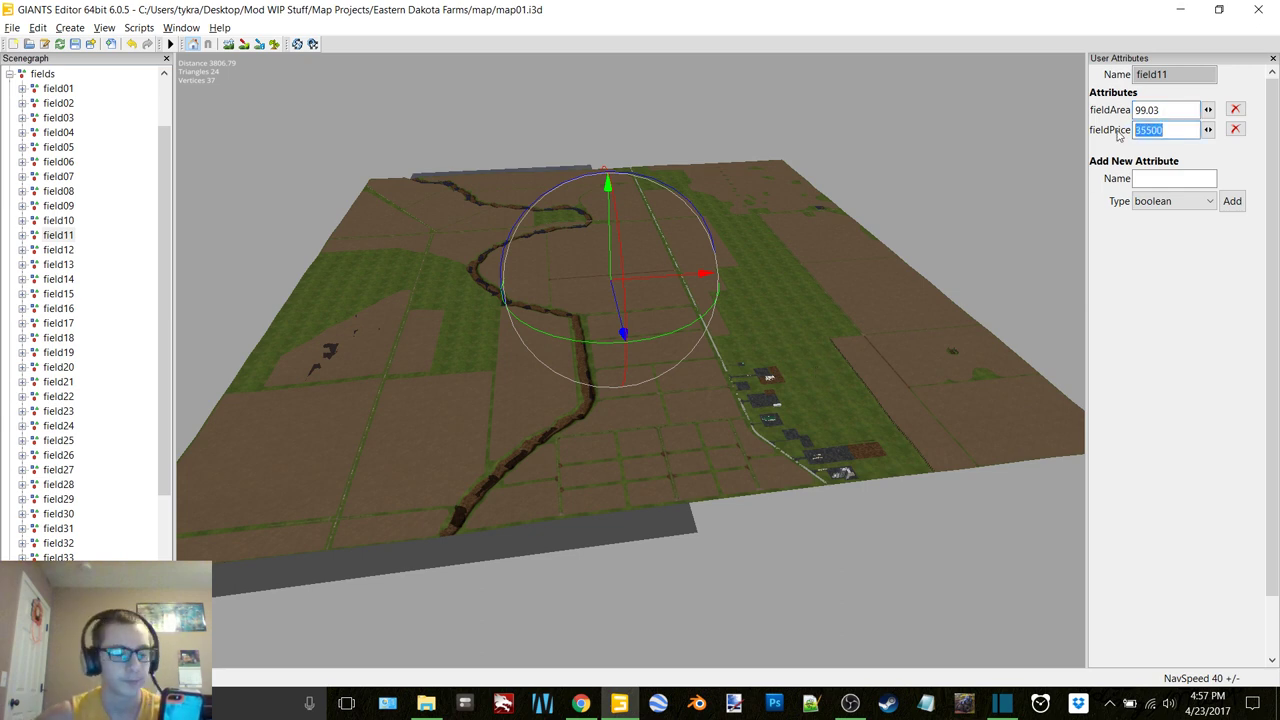
text(24)
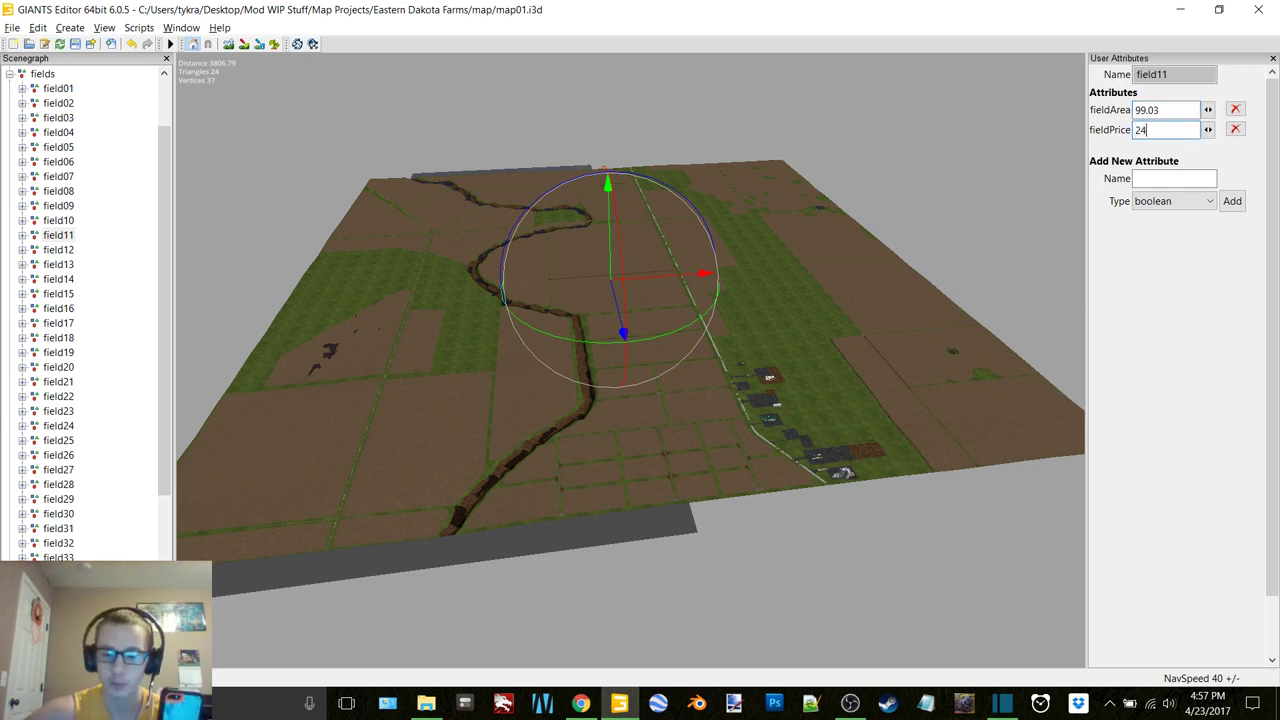
text(5891)
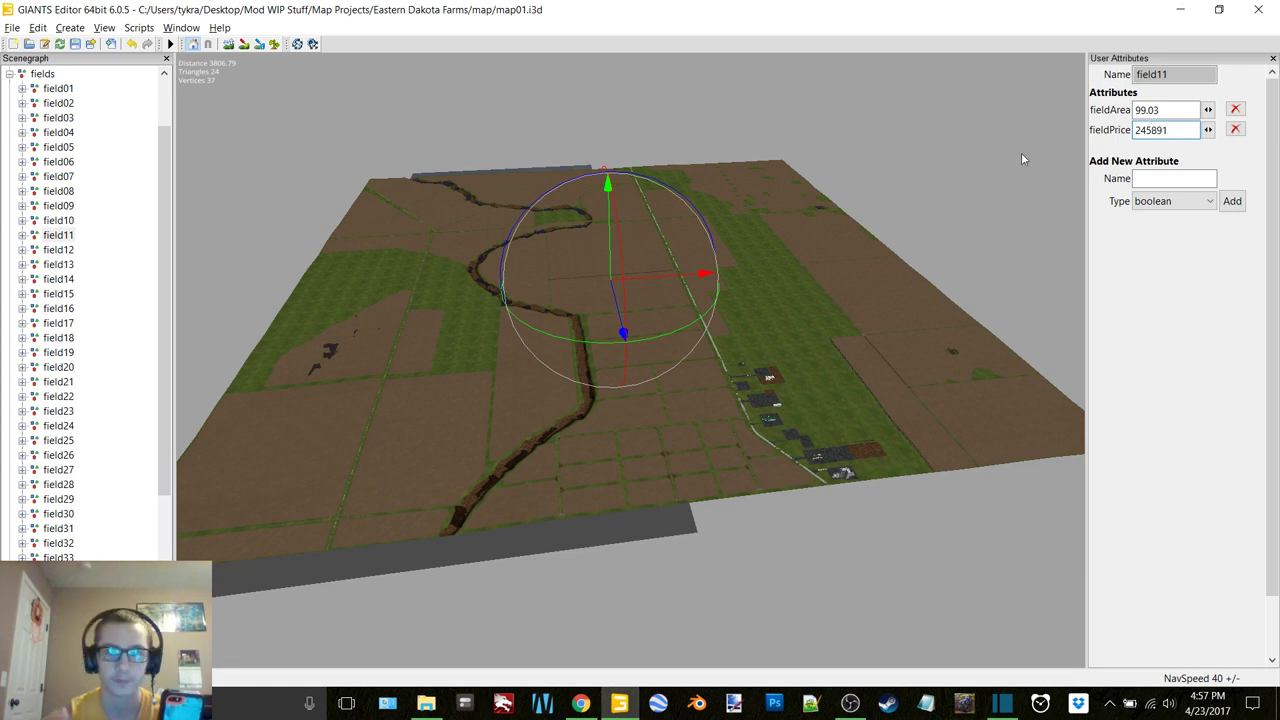
Set field12's fieldArea to 174.13 and its fieldPrice to 432364.
click(56, 251)
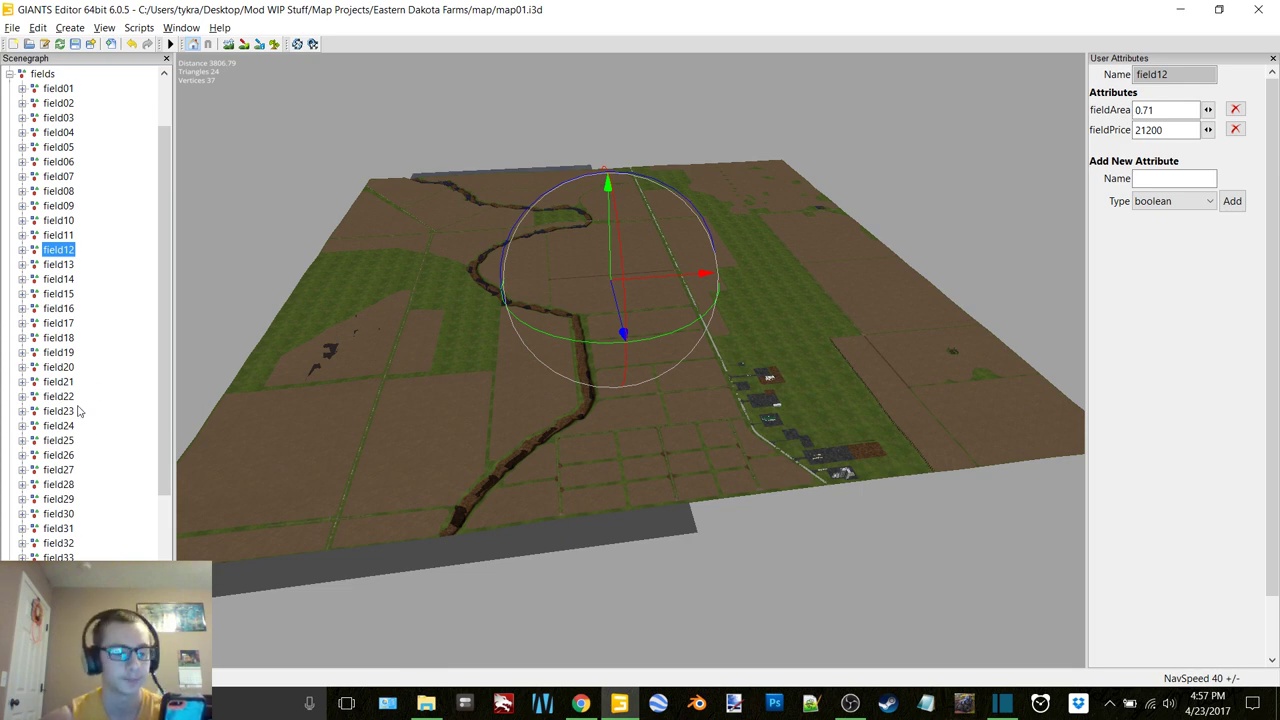
drag(1160, 109, 1117, 123)
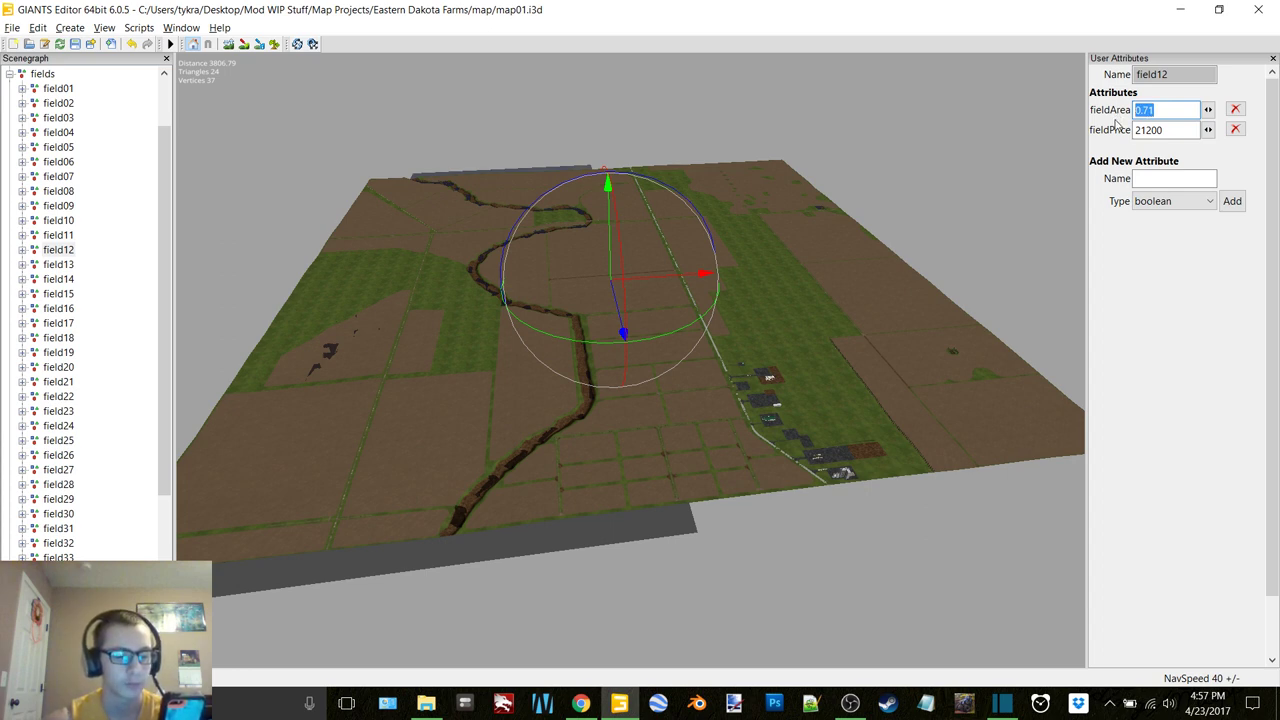
text(174)
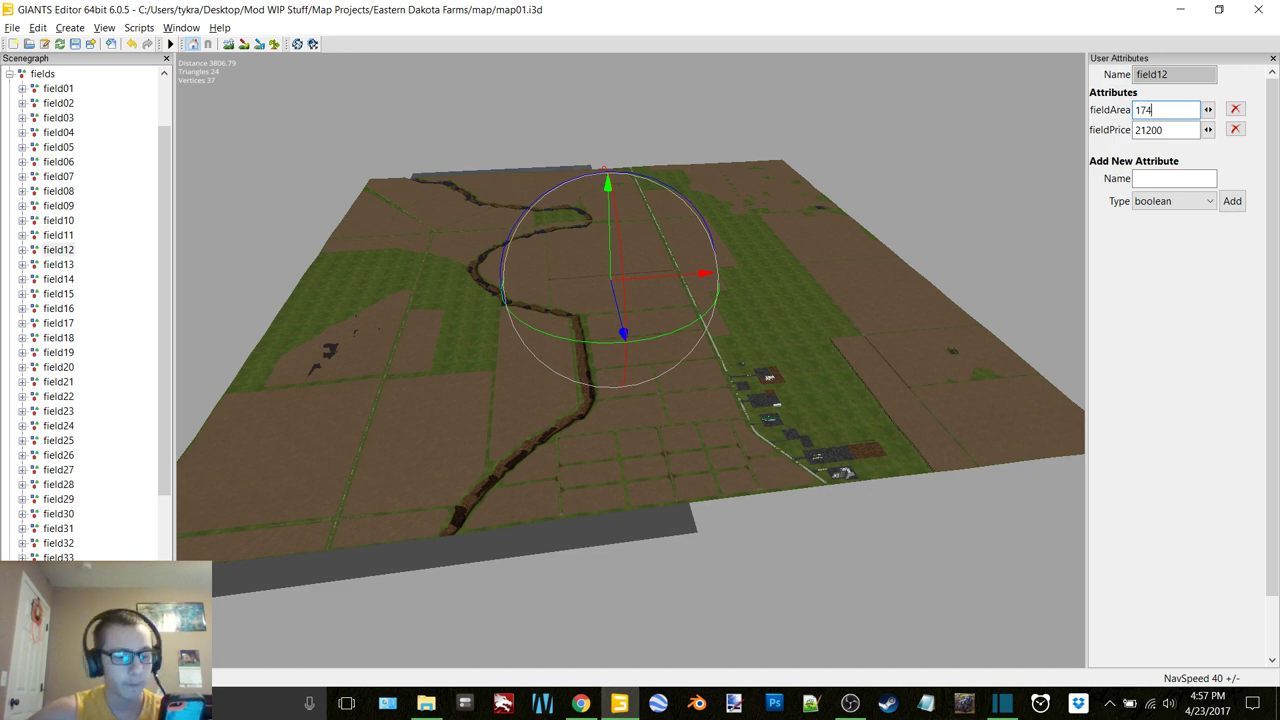
text(.13)
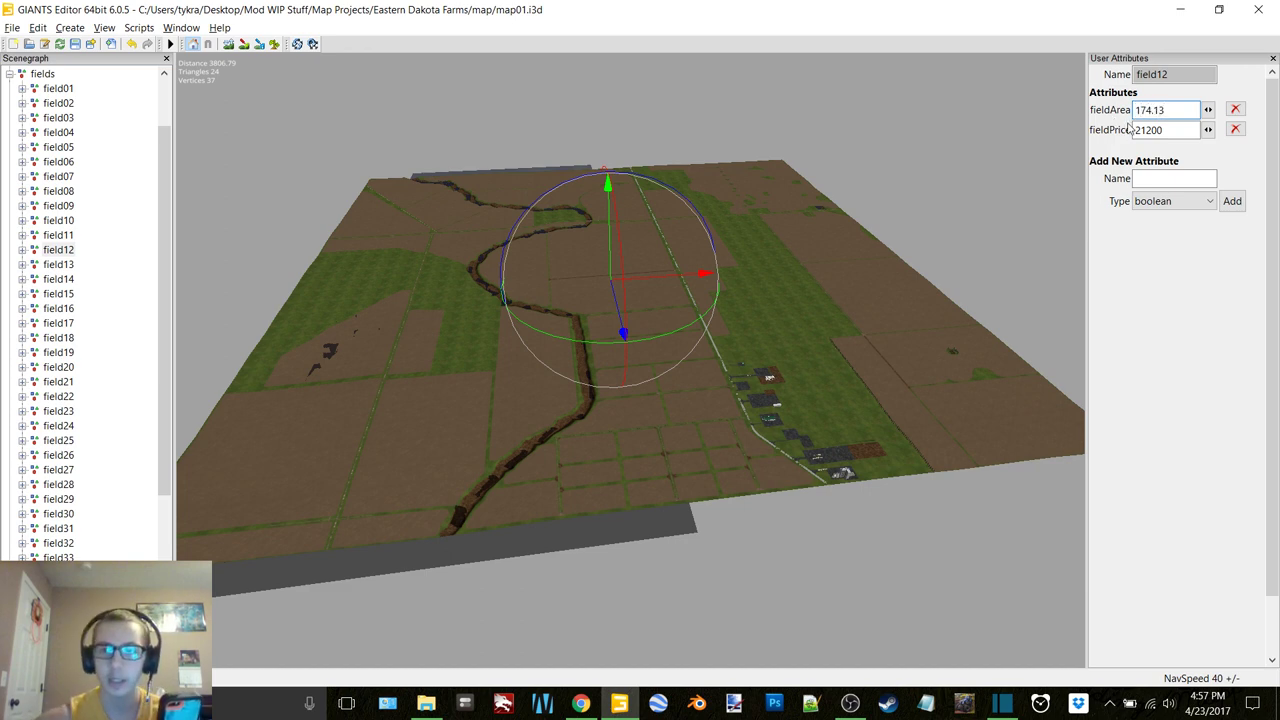
drag(1176, 130, 1118, 138)
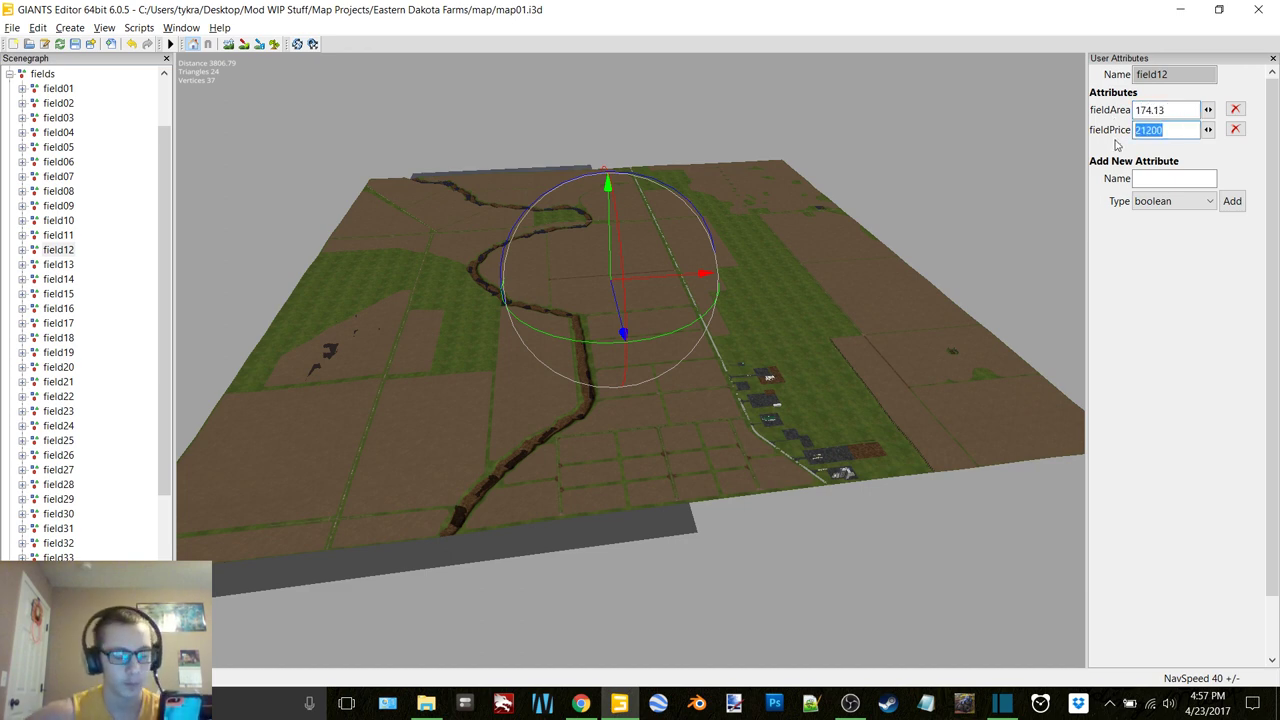
text(432)
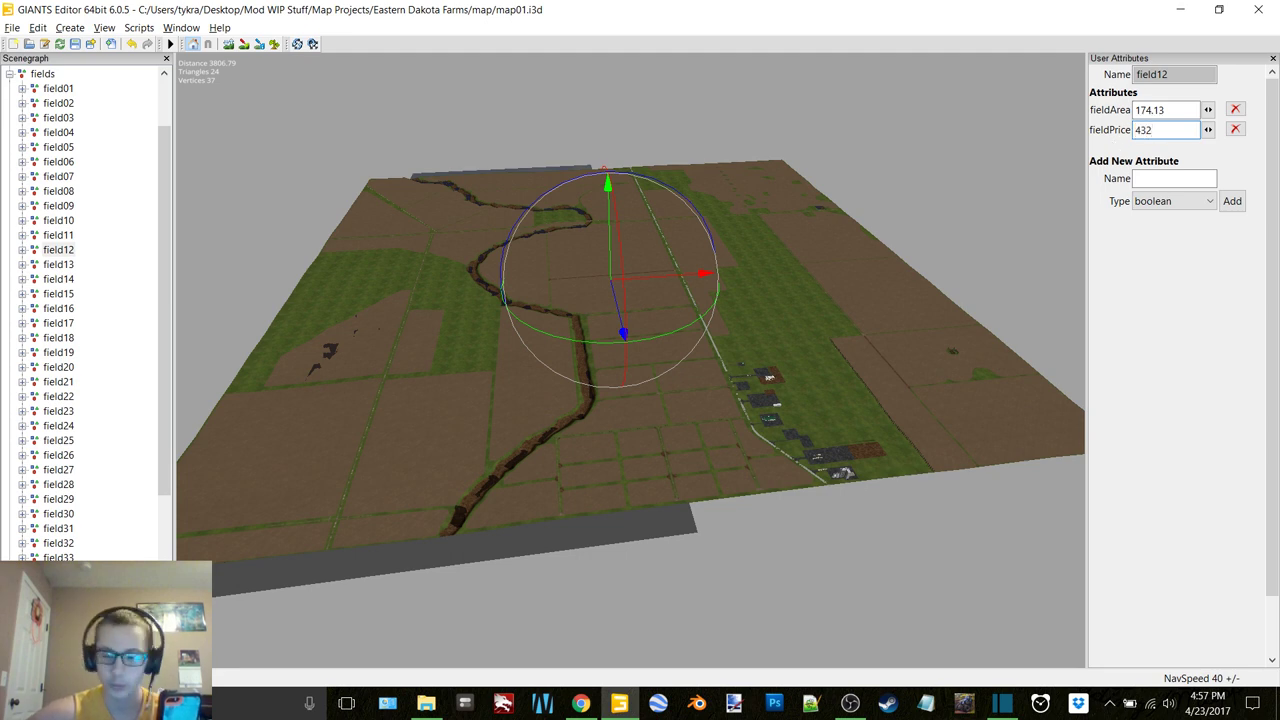
text(364)
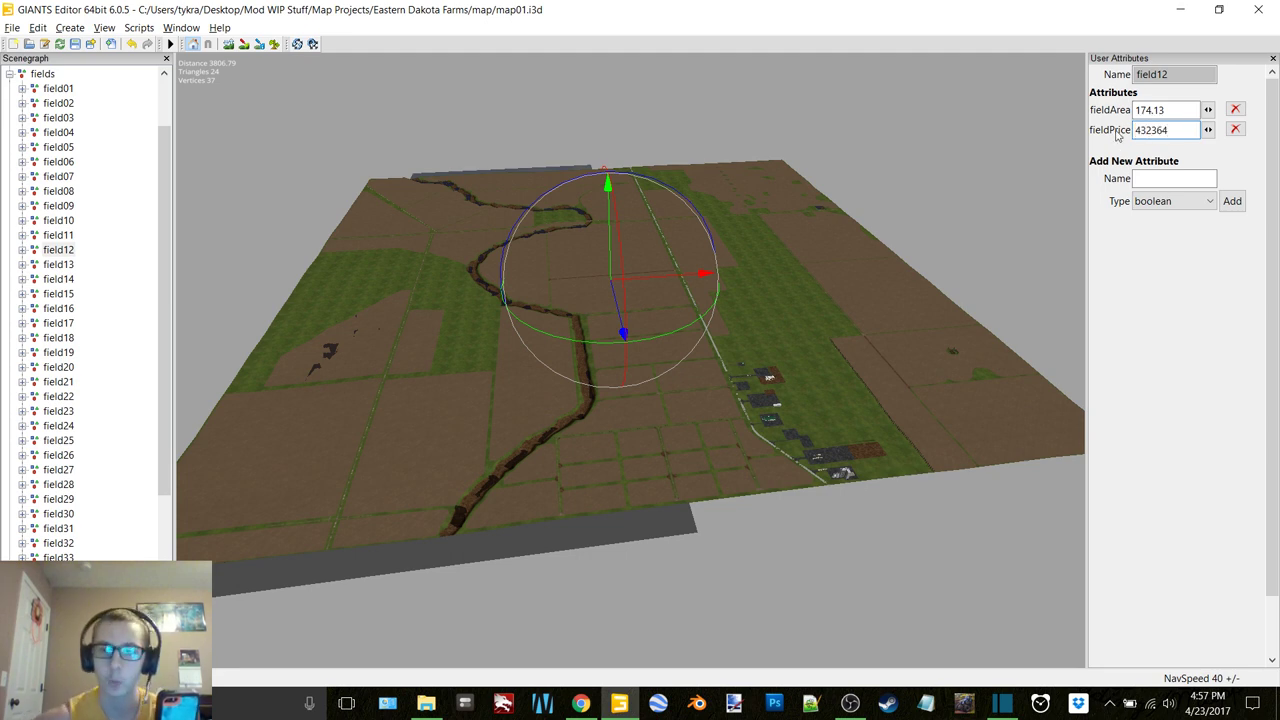
Set field13's fieldArea to 84.78 and its fieldPrice to 210508.
click(60, 264)
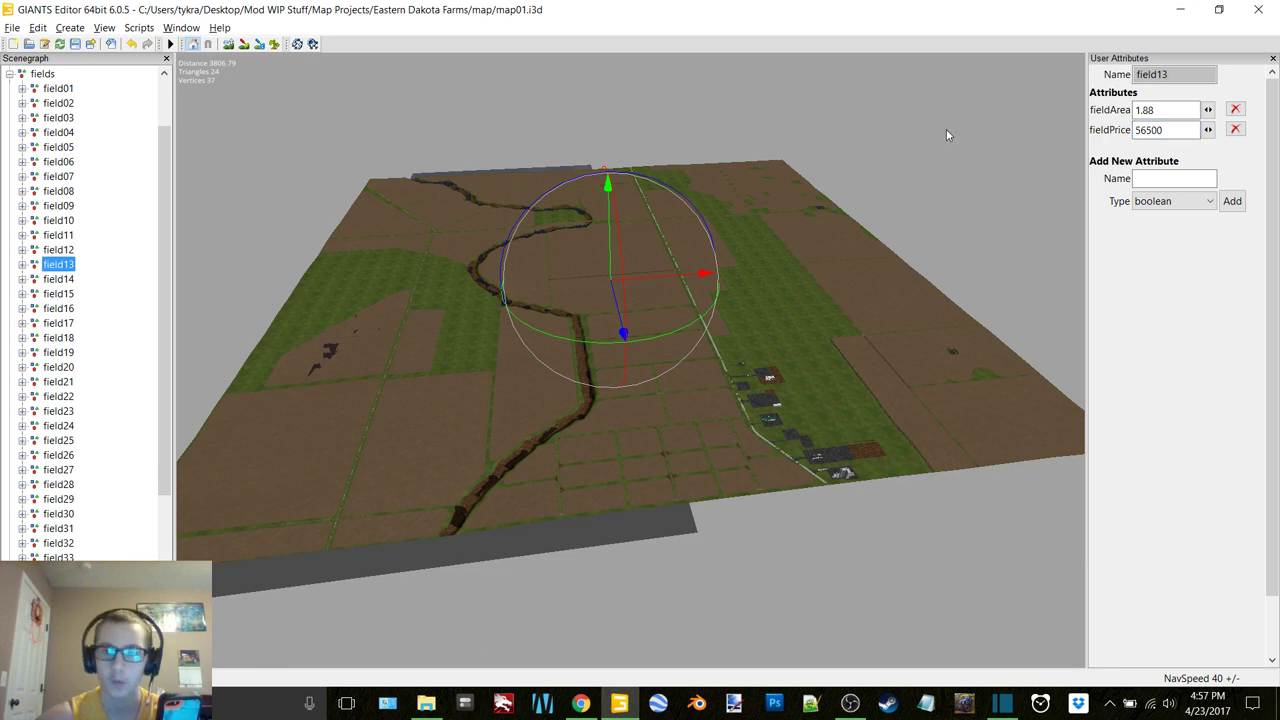
drag(1166, 110, 1125, 110)
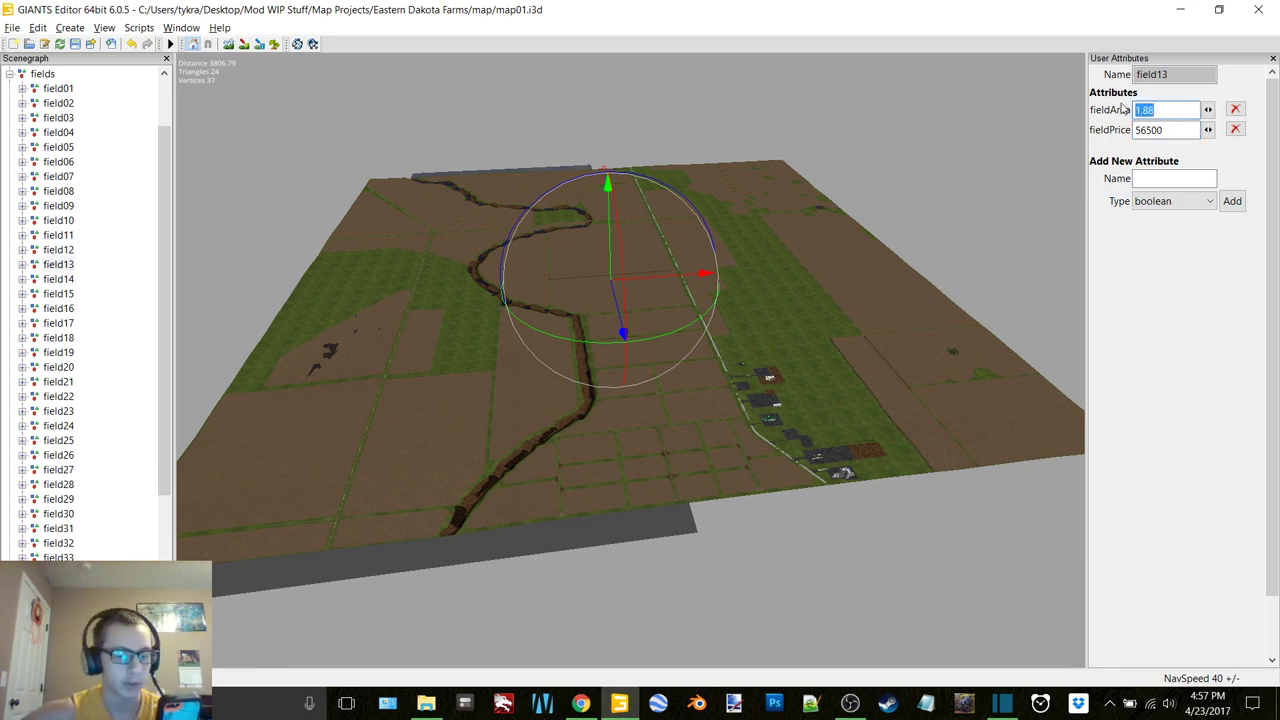
text(84.78)
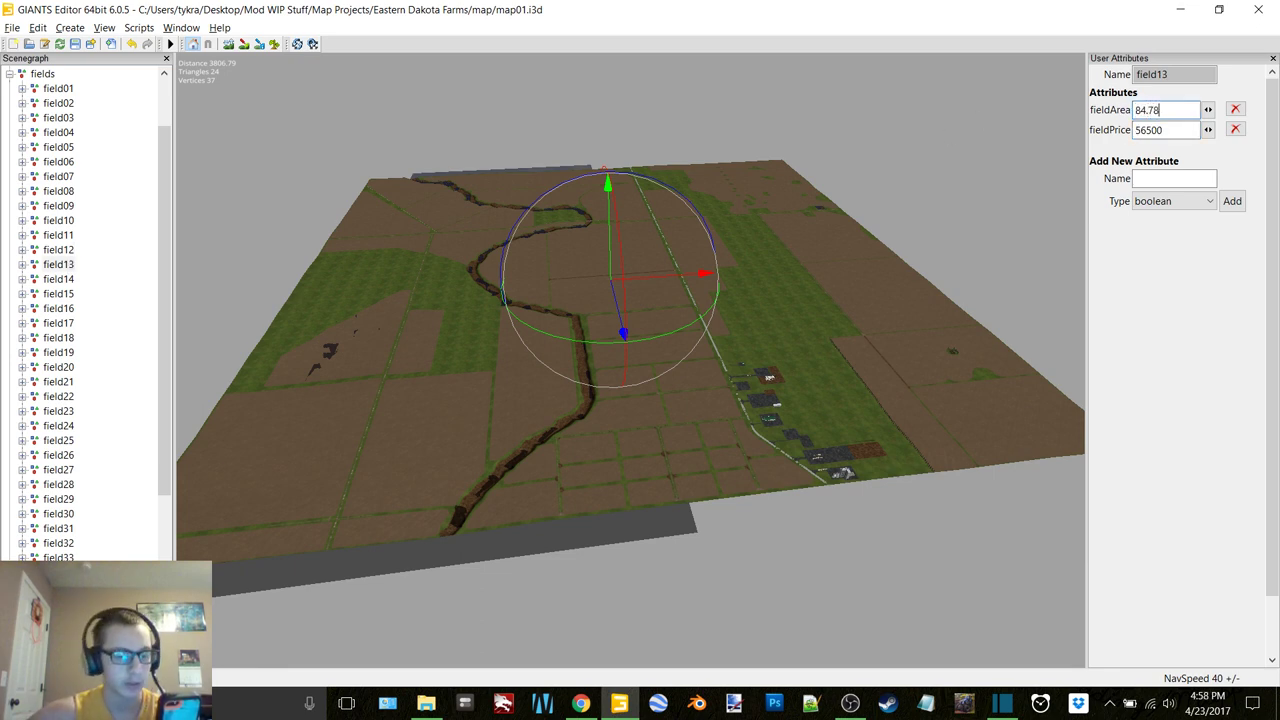
key(Tab)
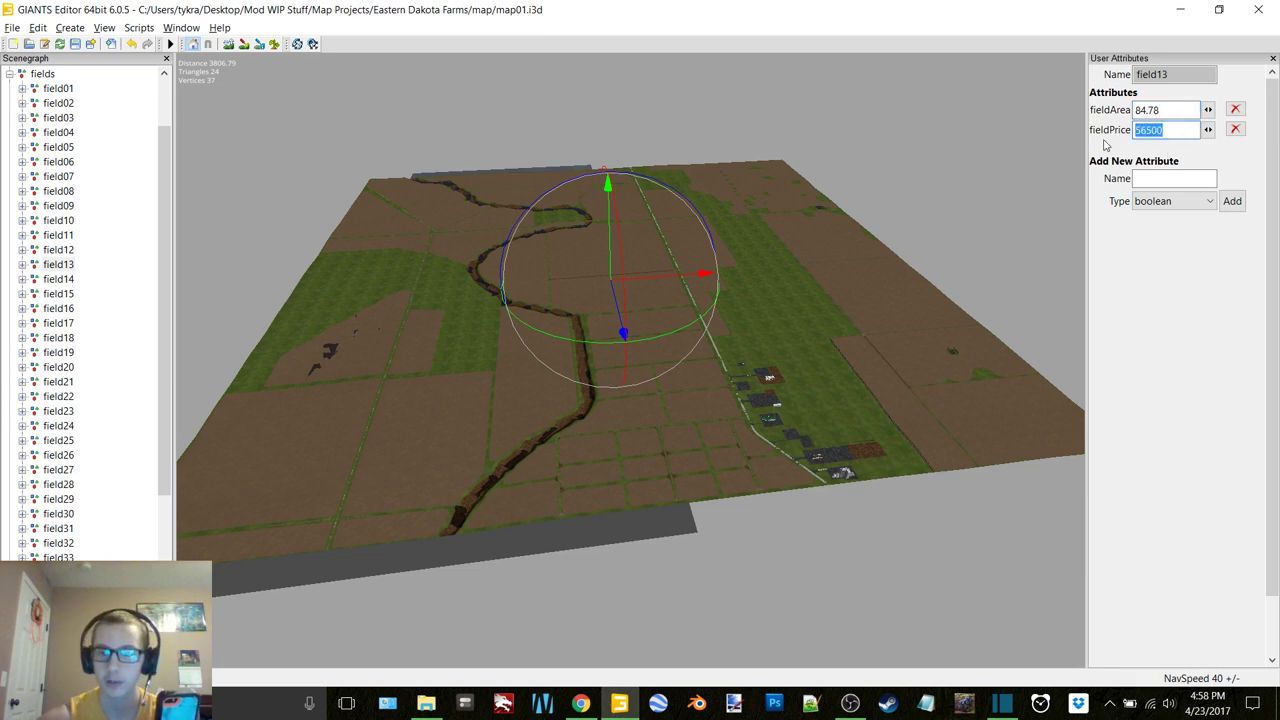
text(2105)
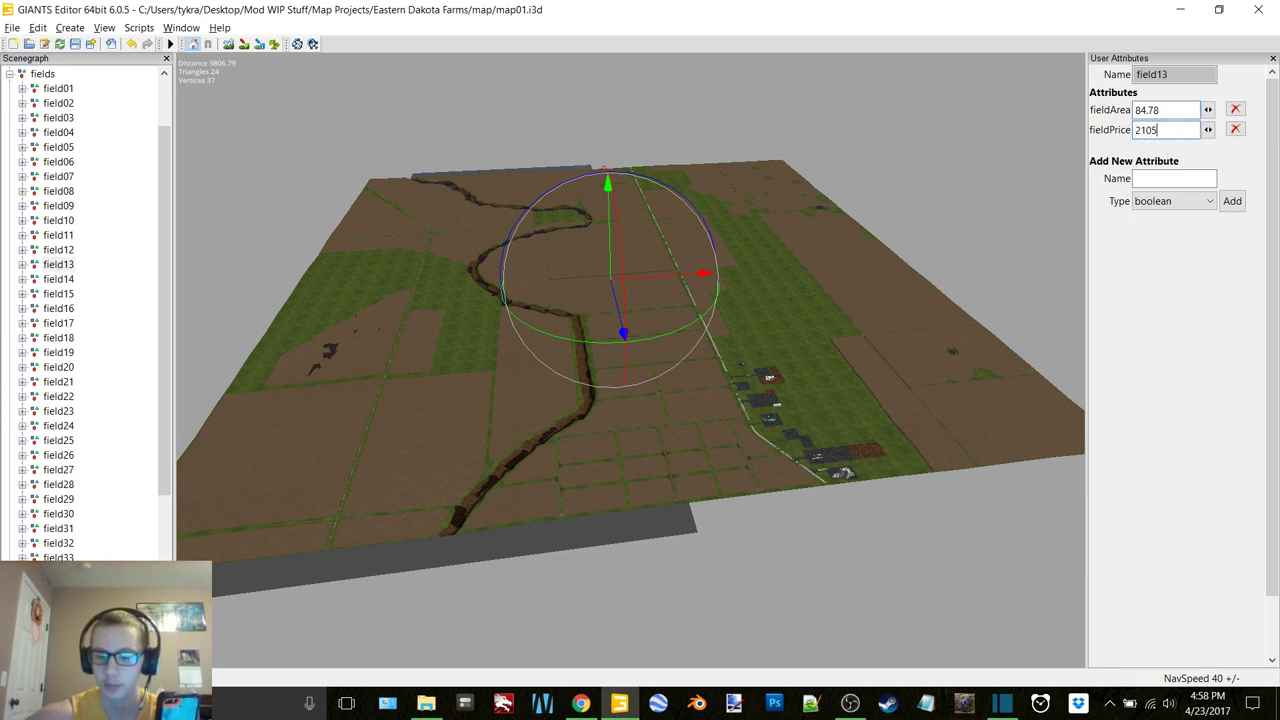
text(08)
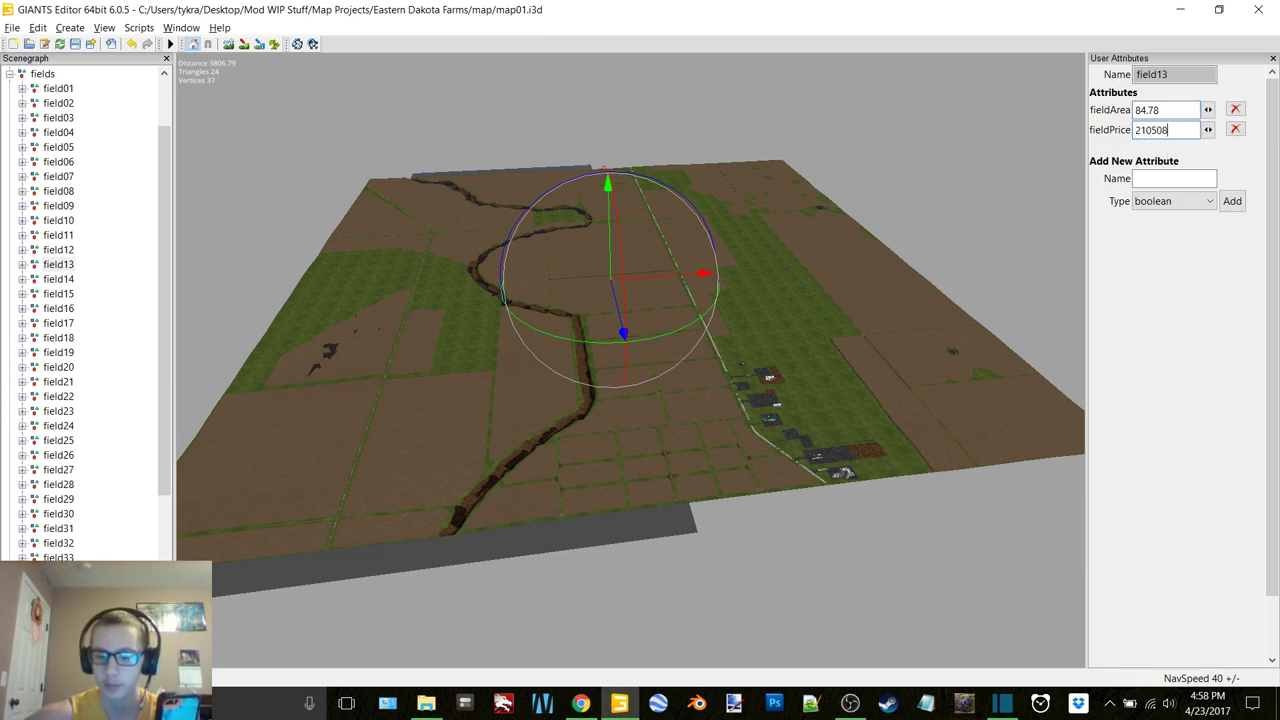
Set field14's fieldArea to 89.4 and its fieldPrice to 221980.
click(60, 280)
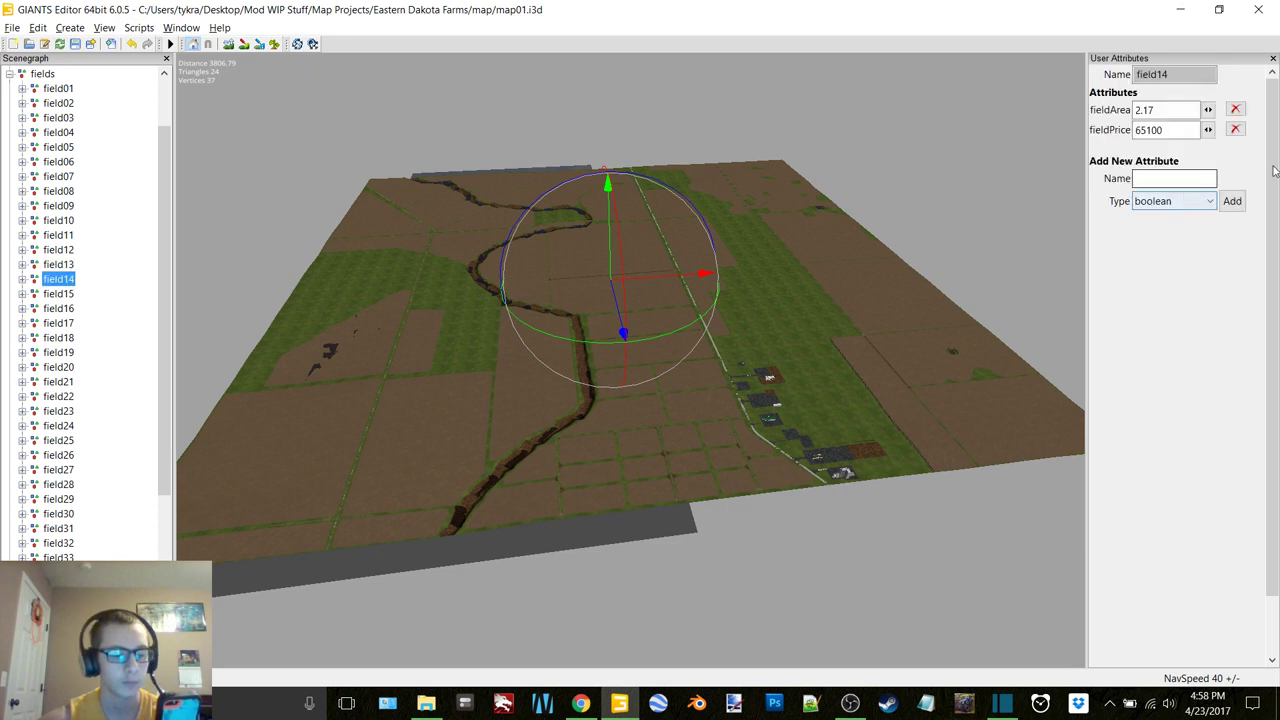
drag(1158, 110, 1092, 99)
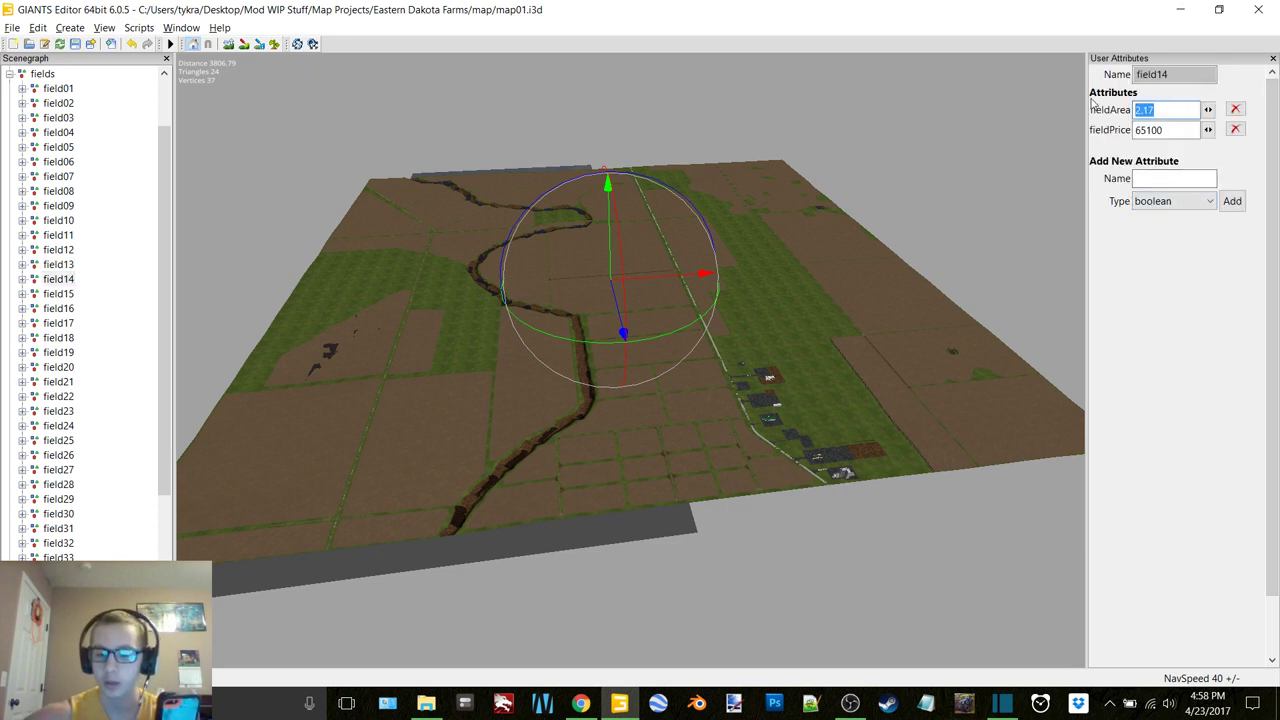
text(89.4)
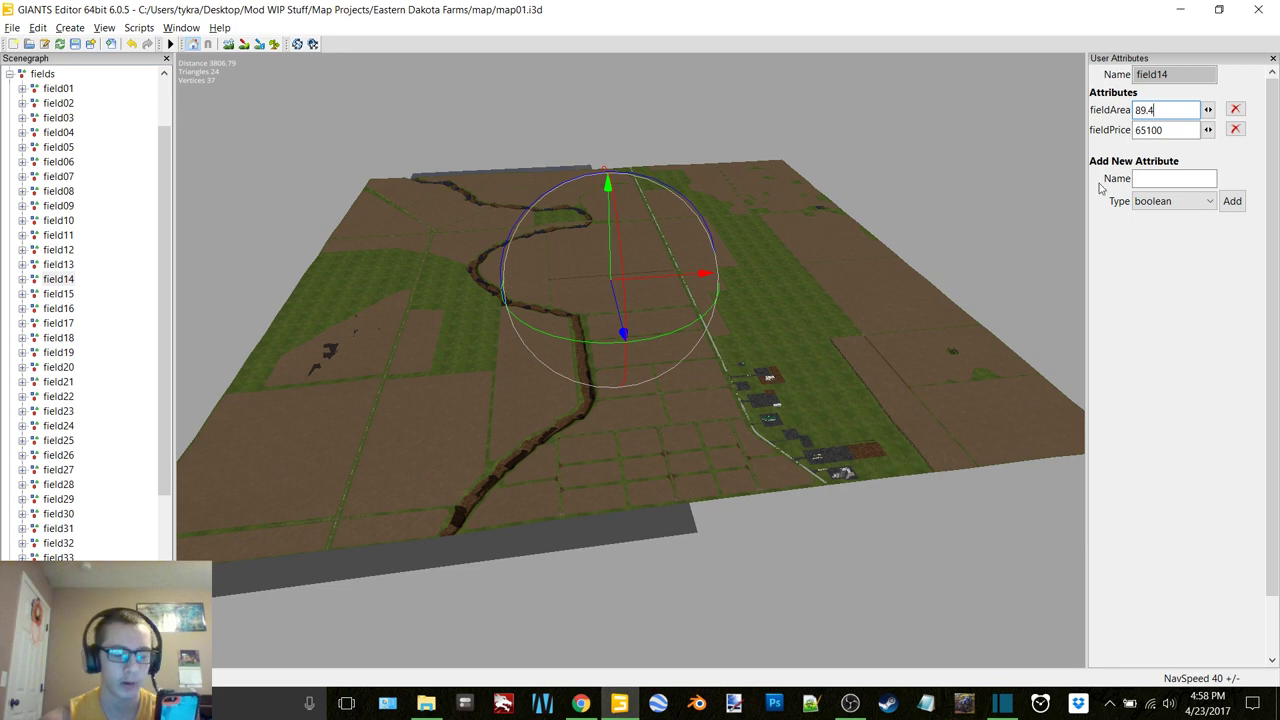
drag(1186, 131, 1082, 146)
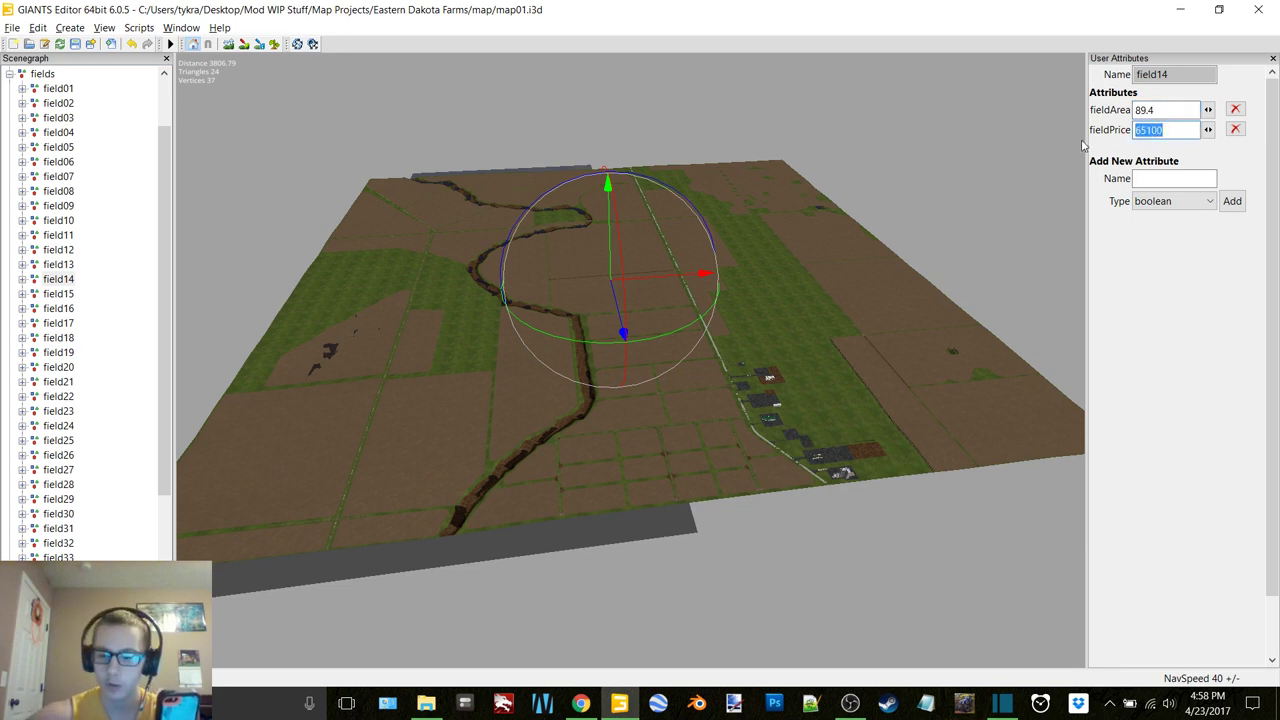
text(221980)
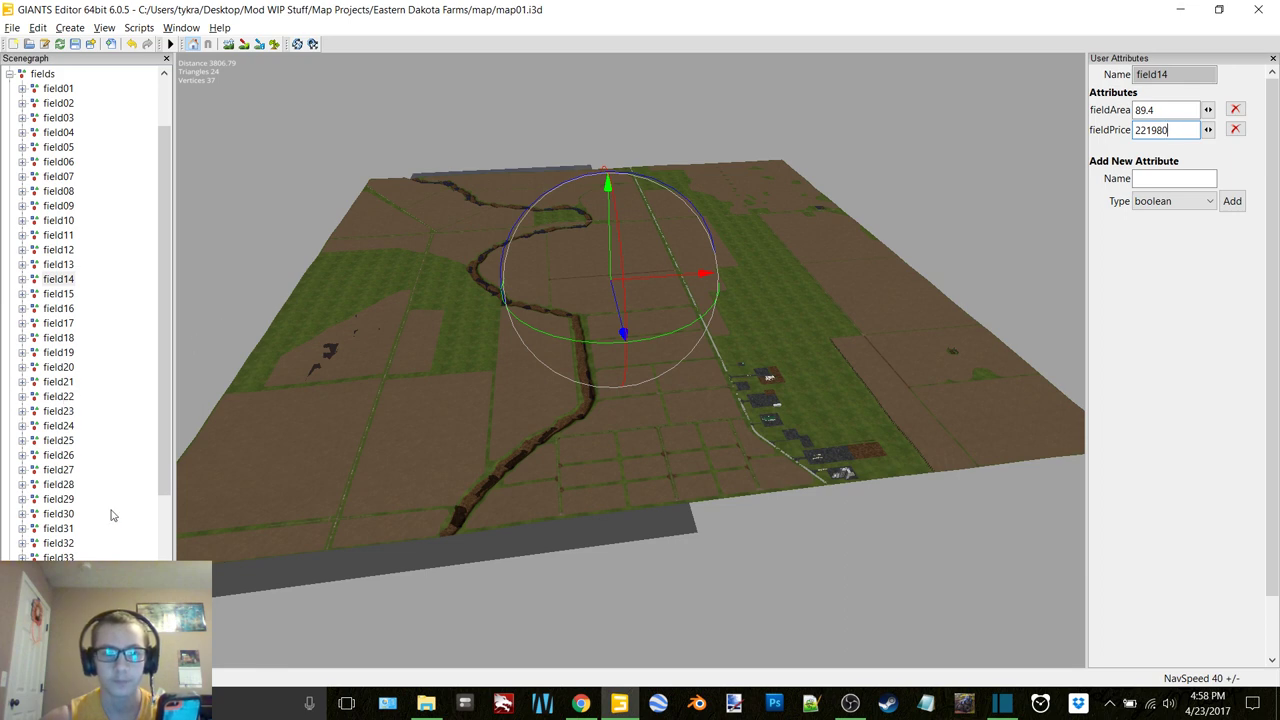
Set field15's fieldArea to 38.17 and its fieldPrice to 94776.
click(64, 294)
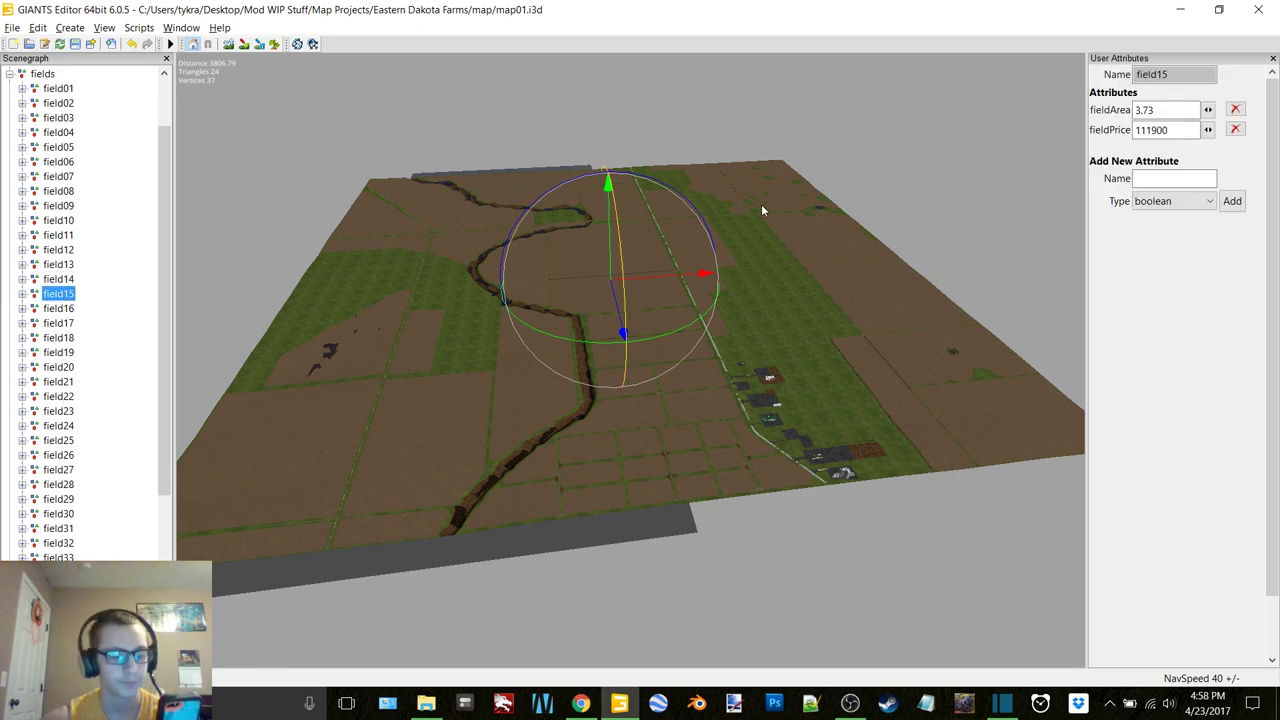
drag(1166, 110, 1112, 116)
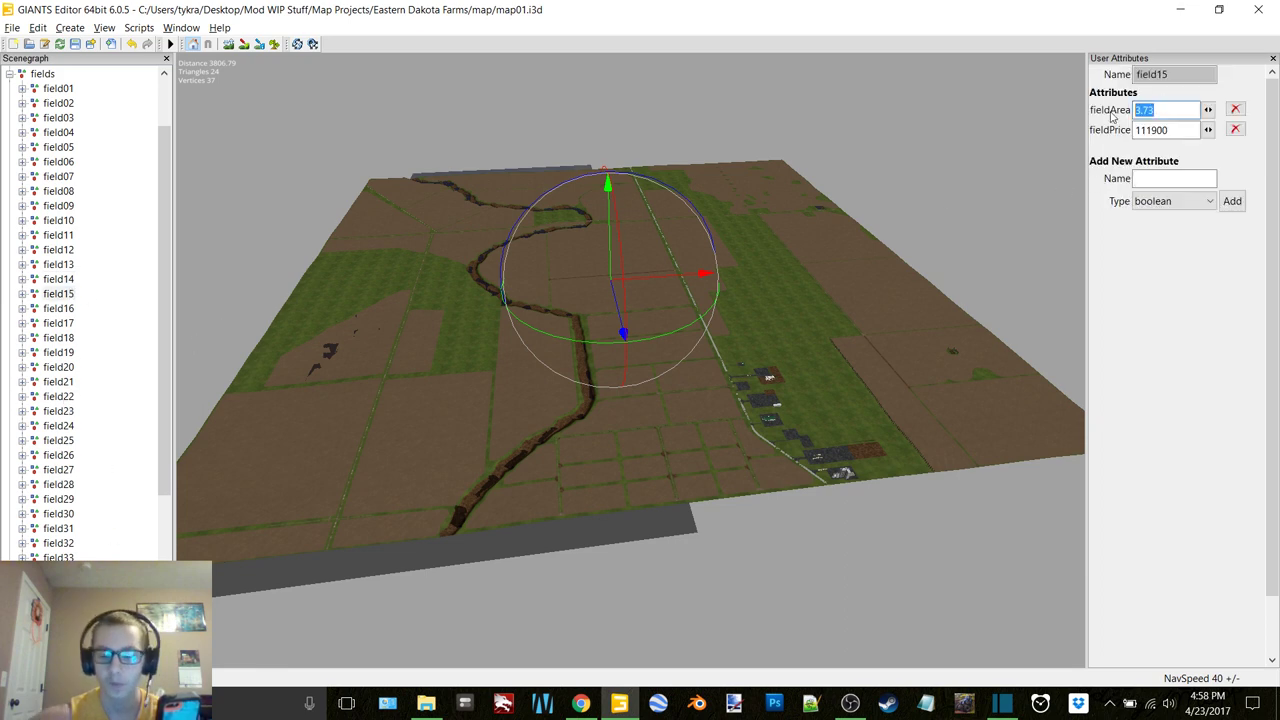
text(38.17)
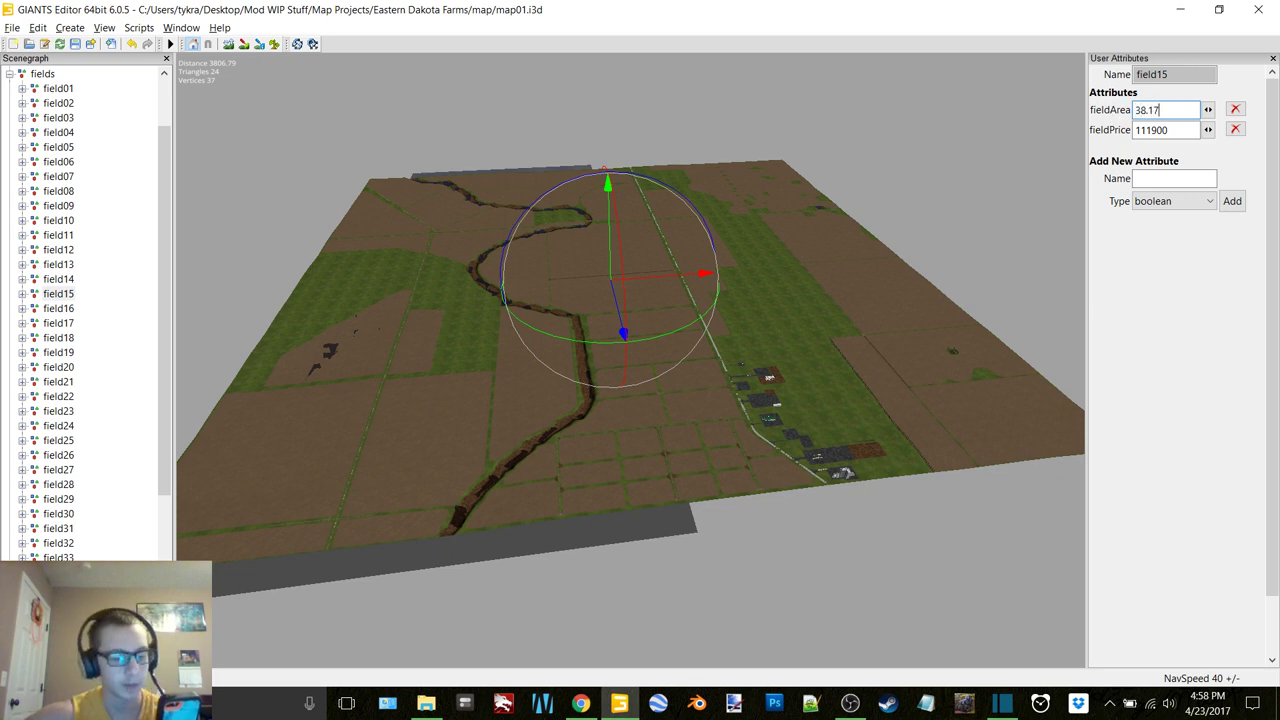
drag(1186, 130, 1108, 128)
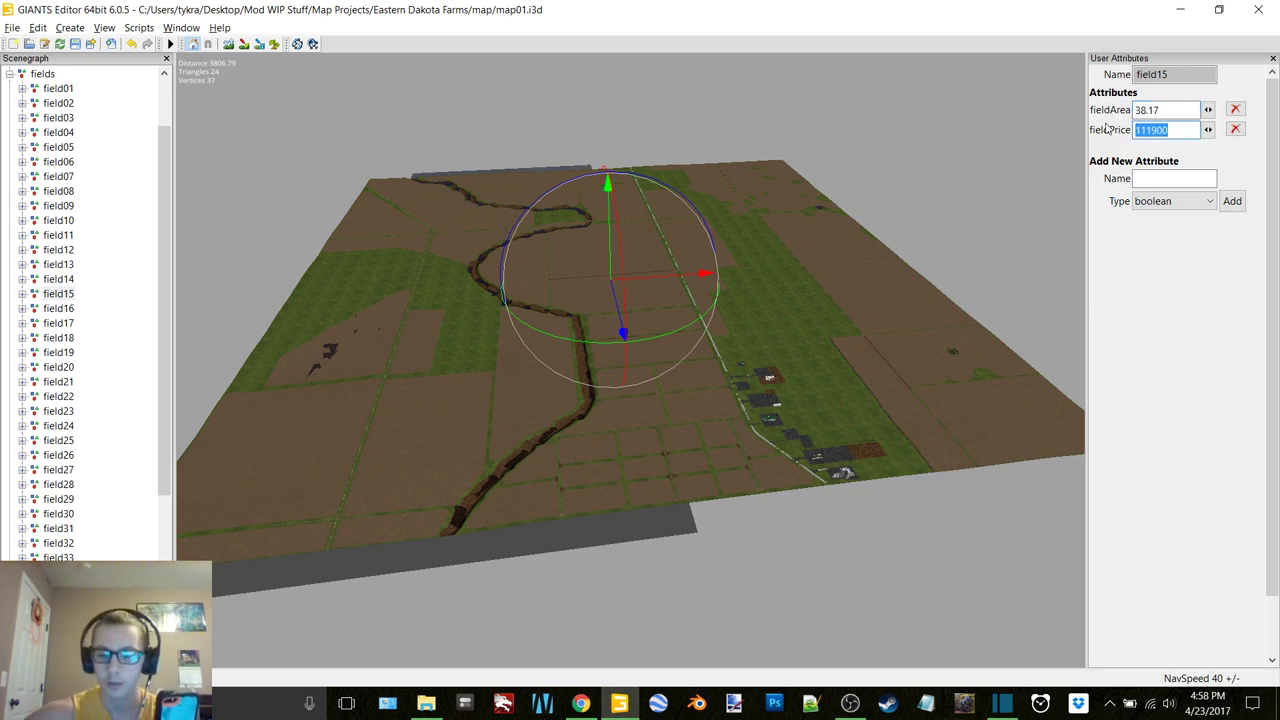
text(94776)
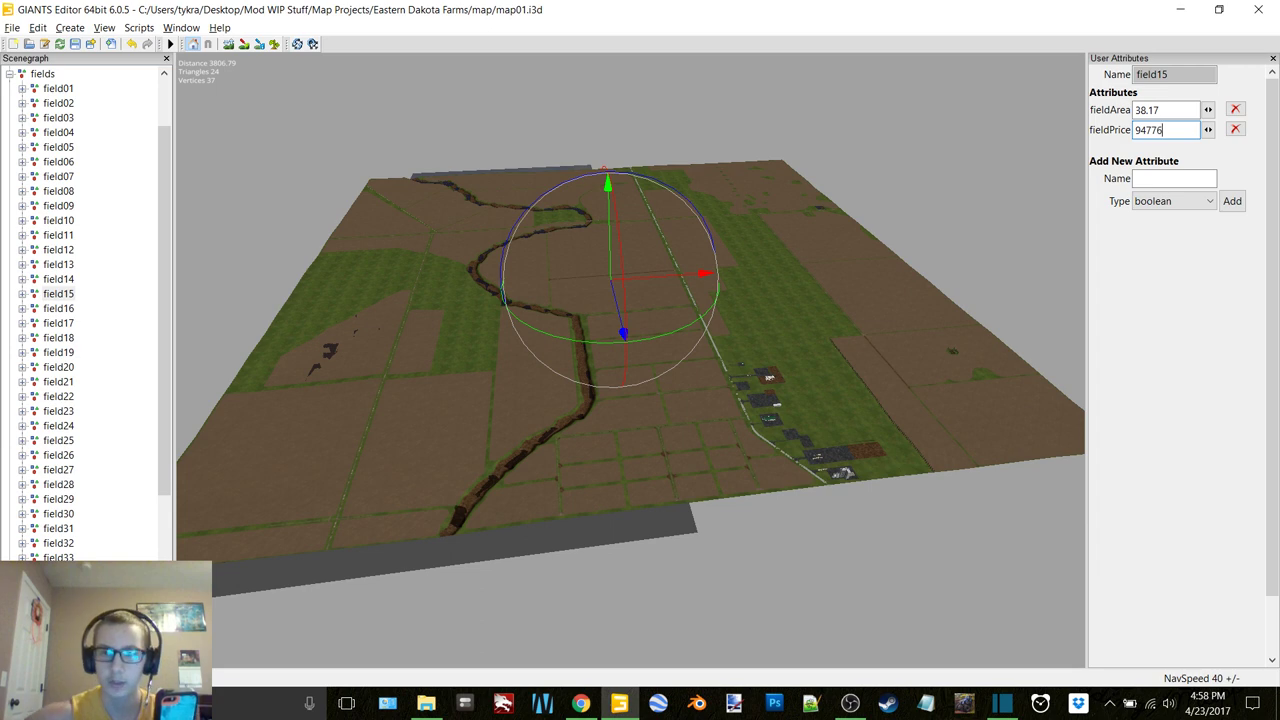
Set field16's fieldArea to 40.37 and its fieldPrice to 100238.
click(58, 308)
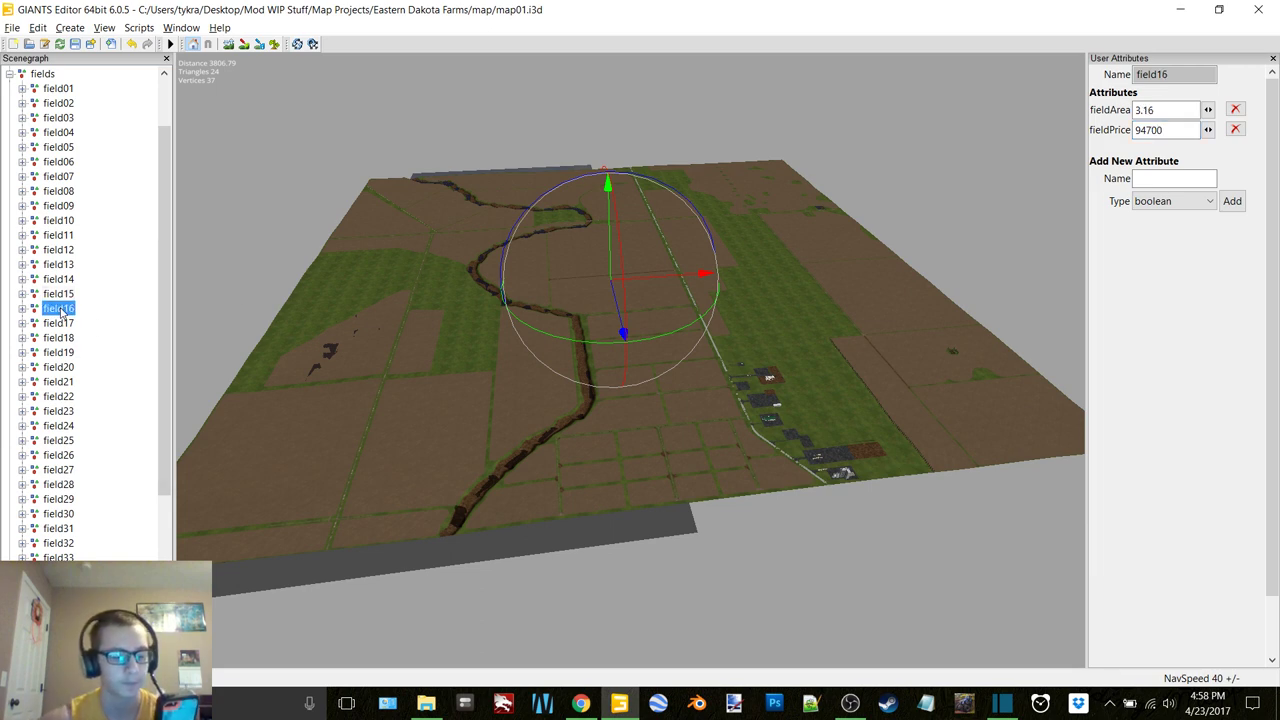
drag(1187, 111, 1123, 117)
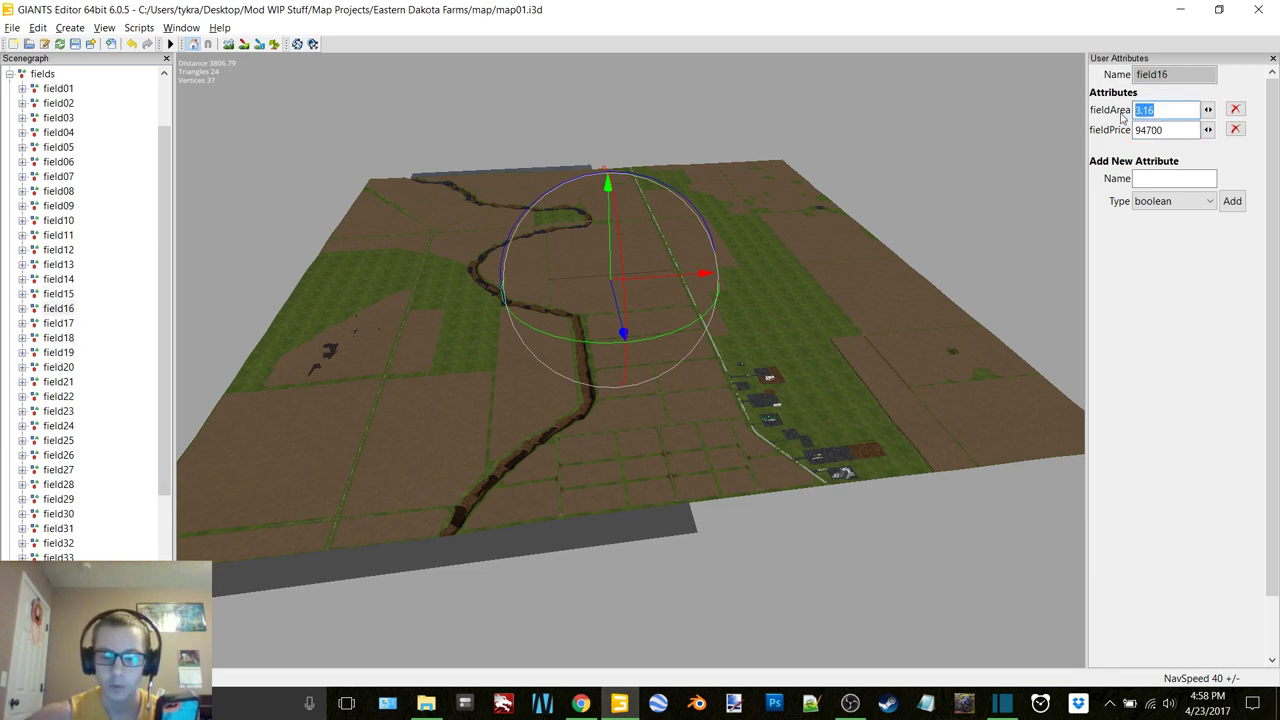
text(40.37)
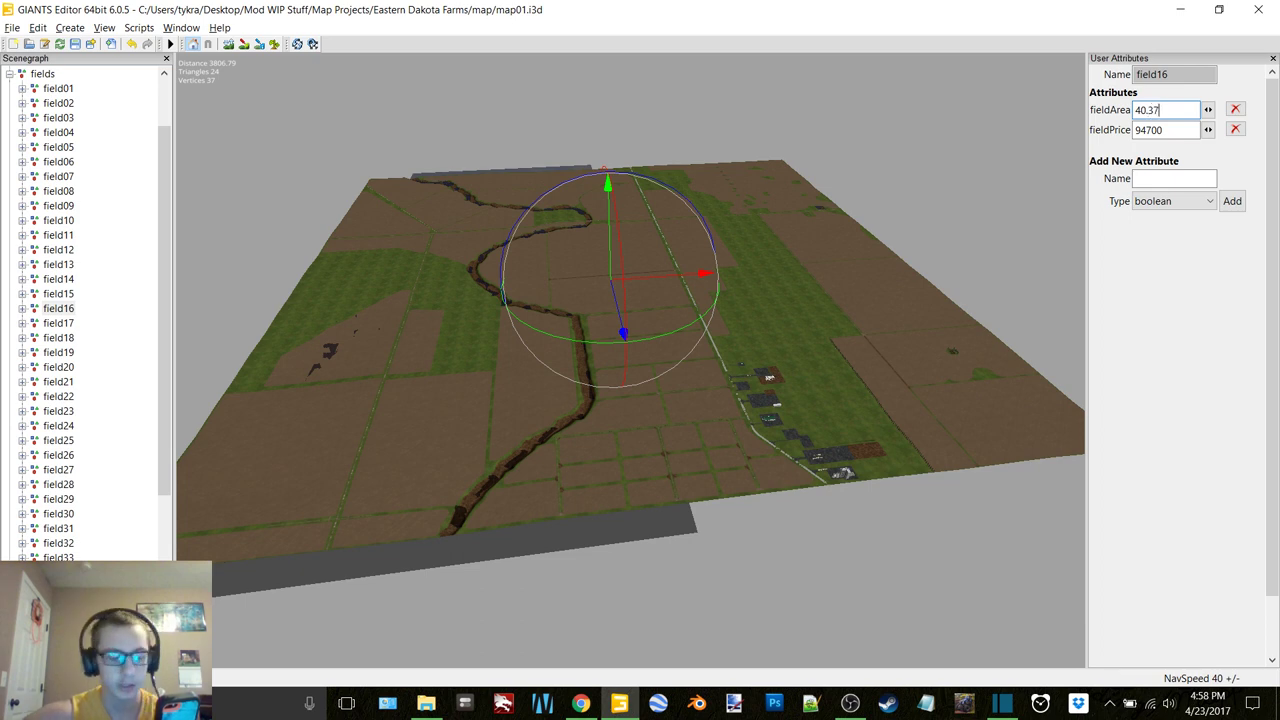
drag(1195, 130, 1135, 131)
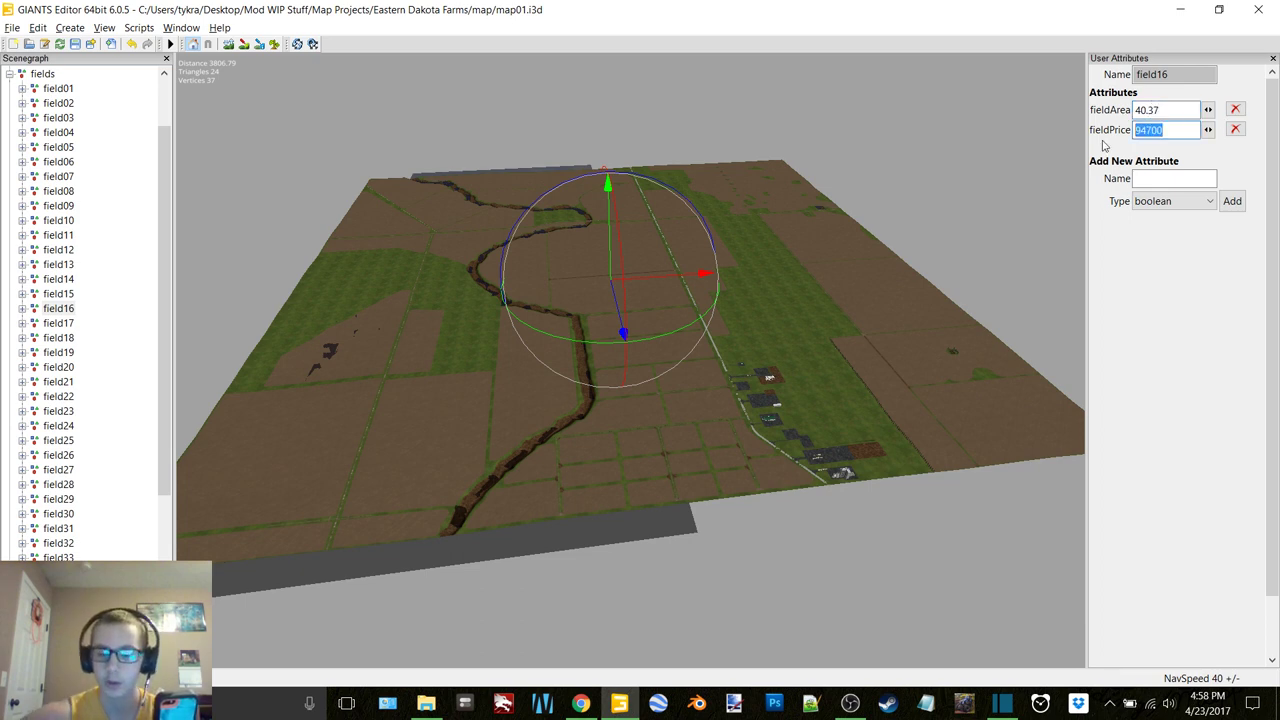
text(100)
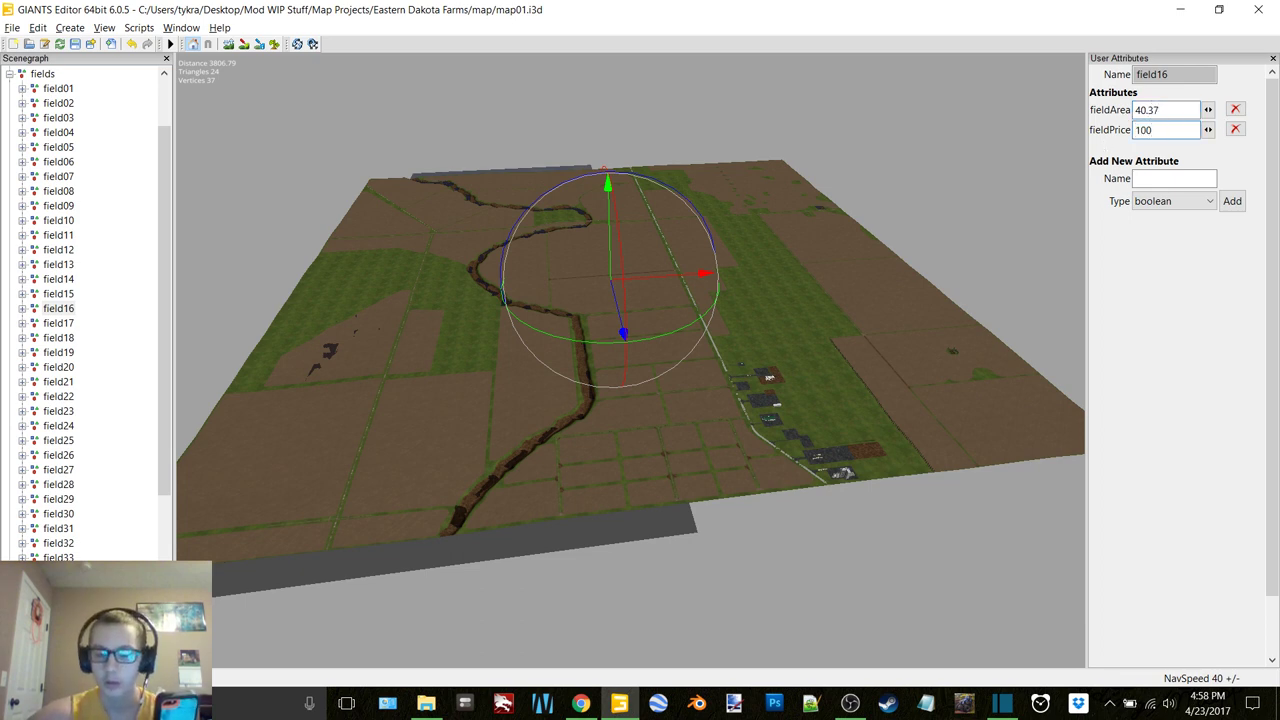
text(238)
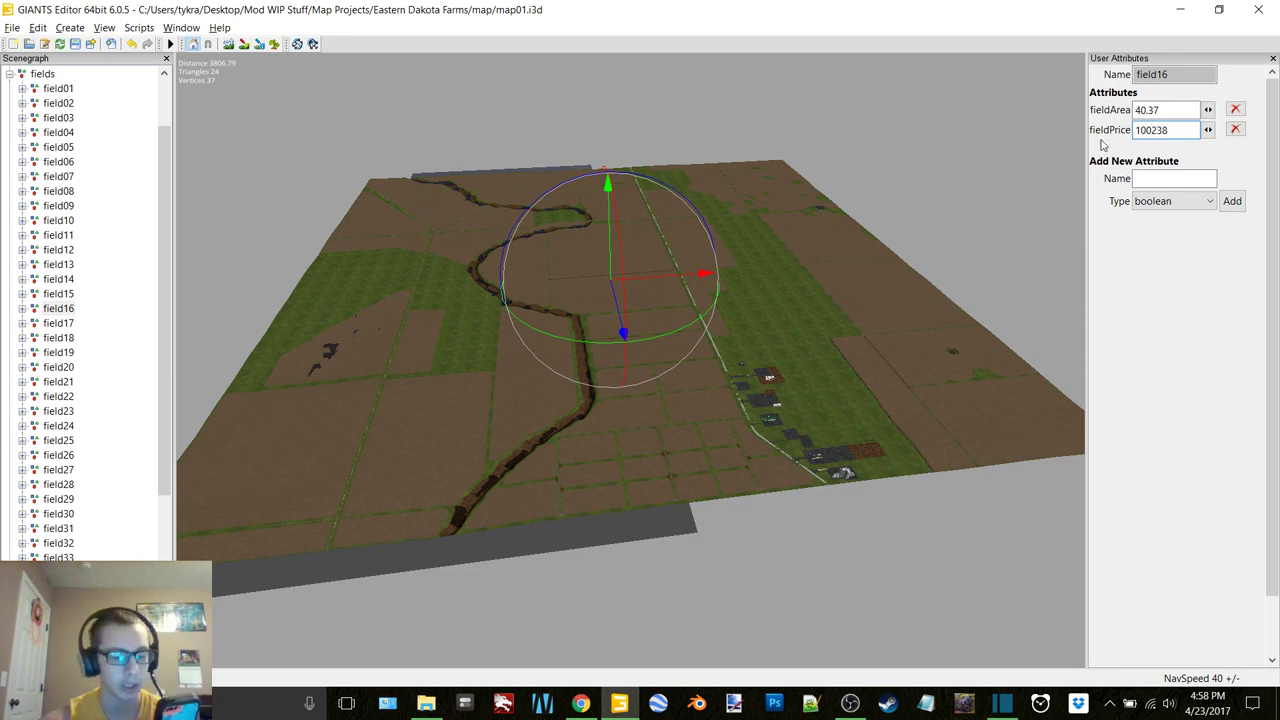
Set field17's fieldArea to 15.64 and its fieldPrice to 38834.
click(62, 323)
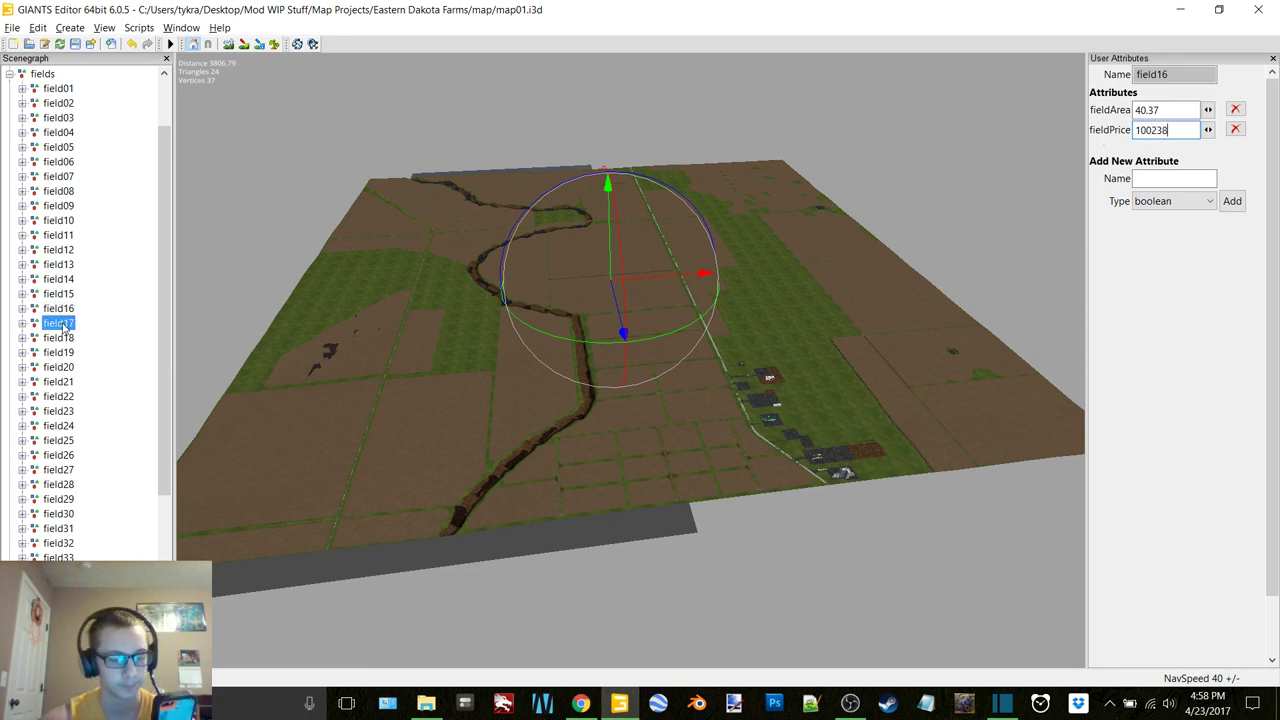
double_click(1150, 110)
text(15)
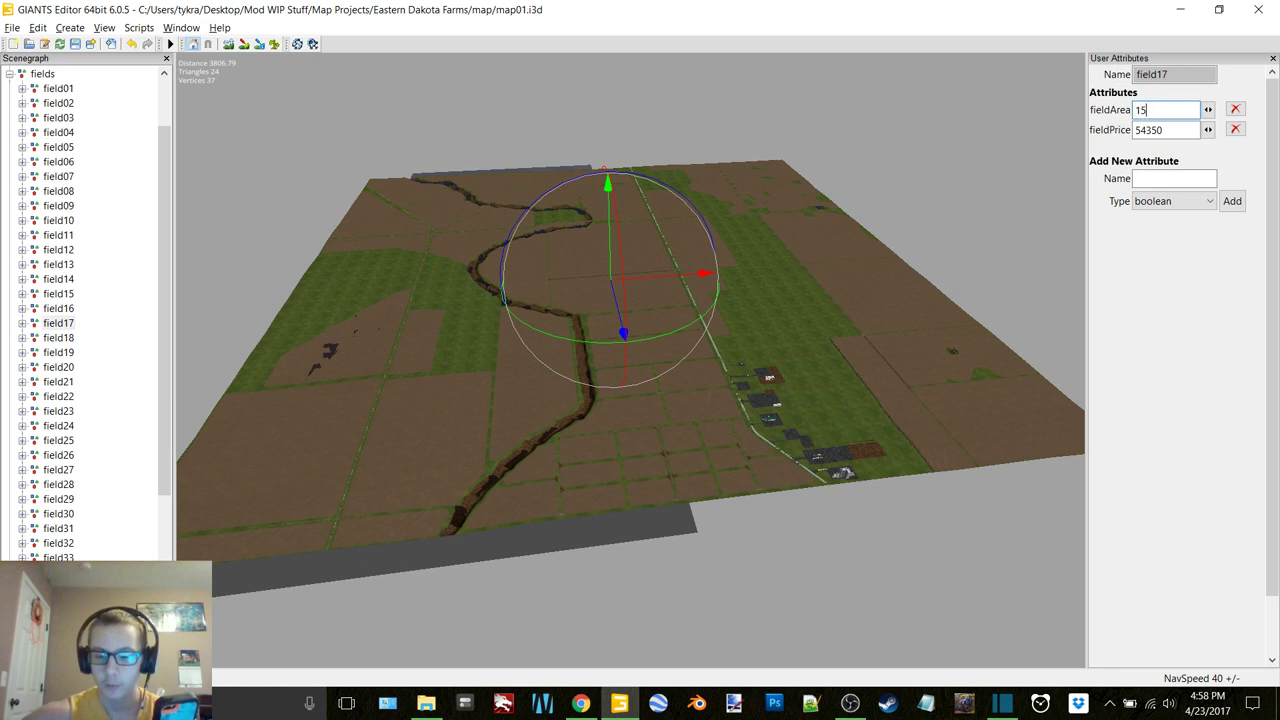
text(.64)
key(Tab)
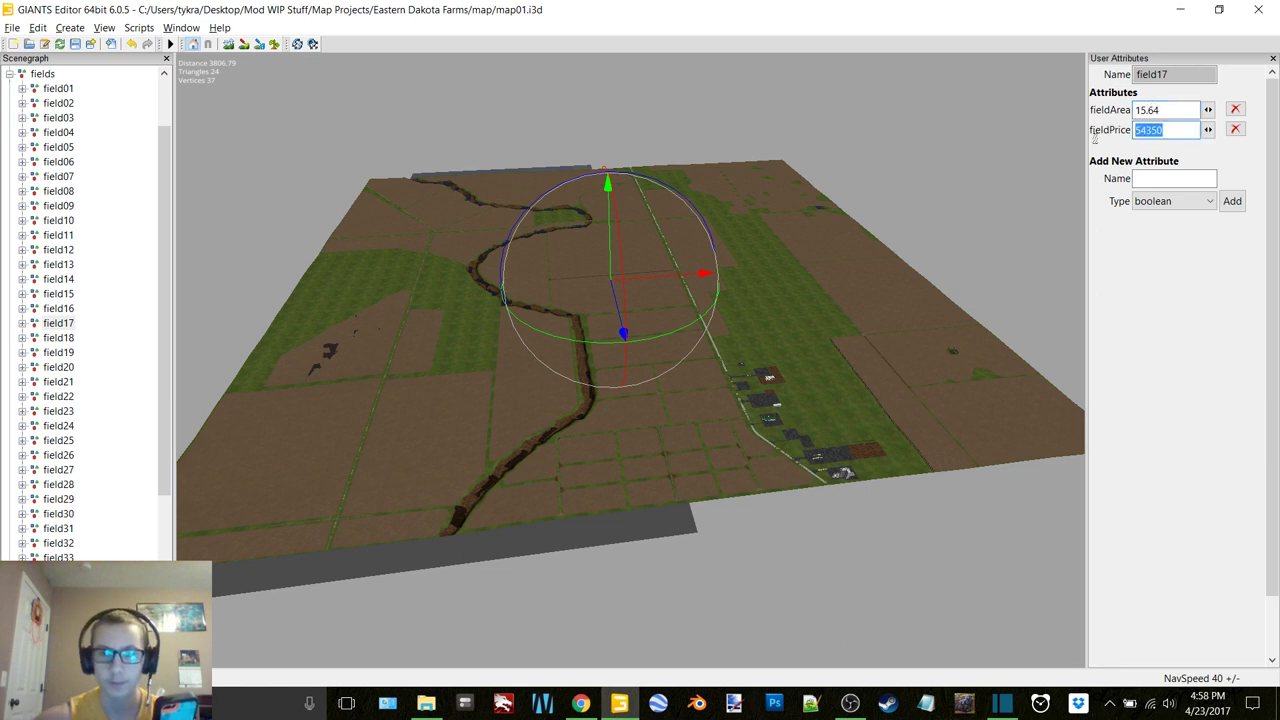
text(38)
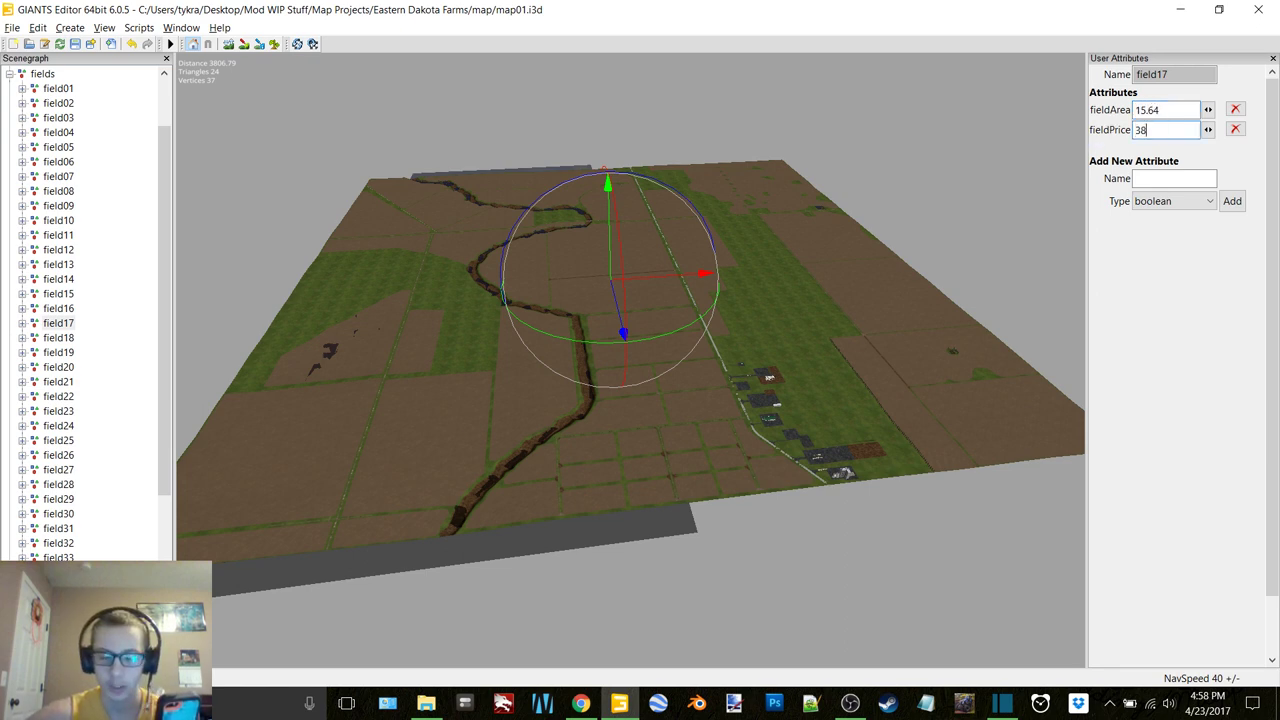
text(834)
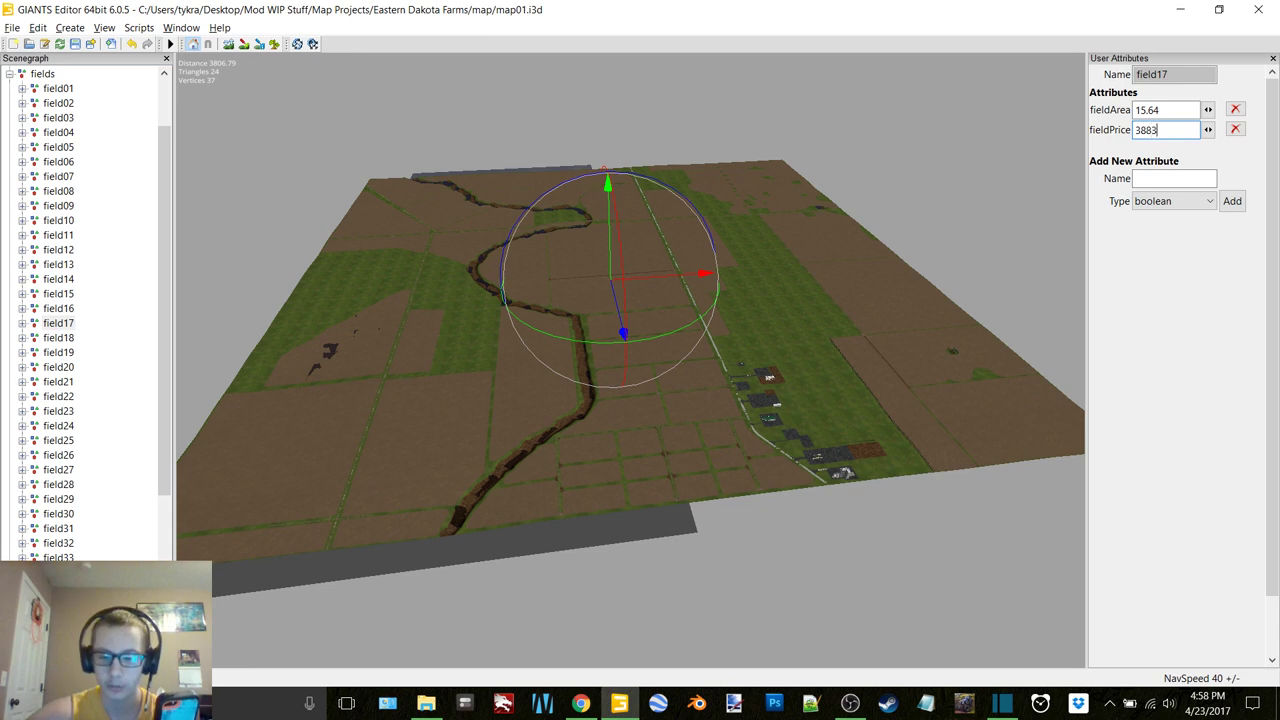
Set field18's fieldArea to 18.16 and its fieldPrice to 45091.
click(52, 340)
scroll(90, 348, down, 4)
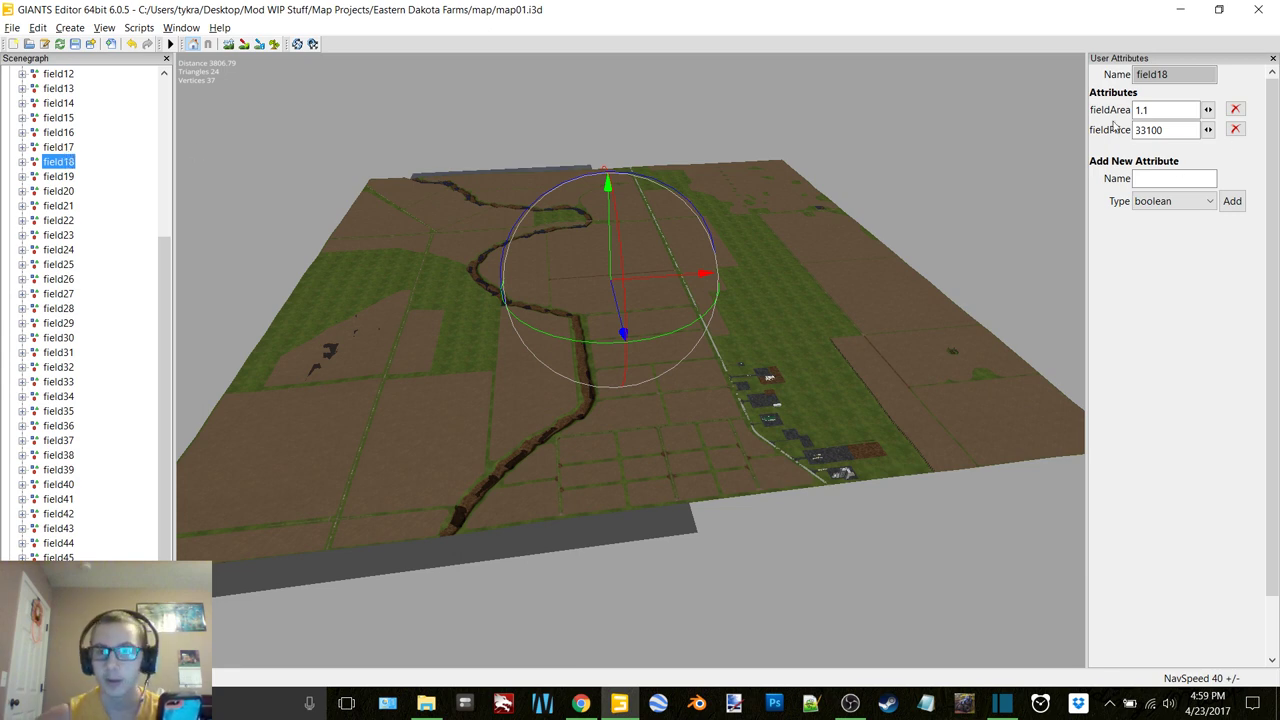
click(1150, 110)
text(18)
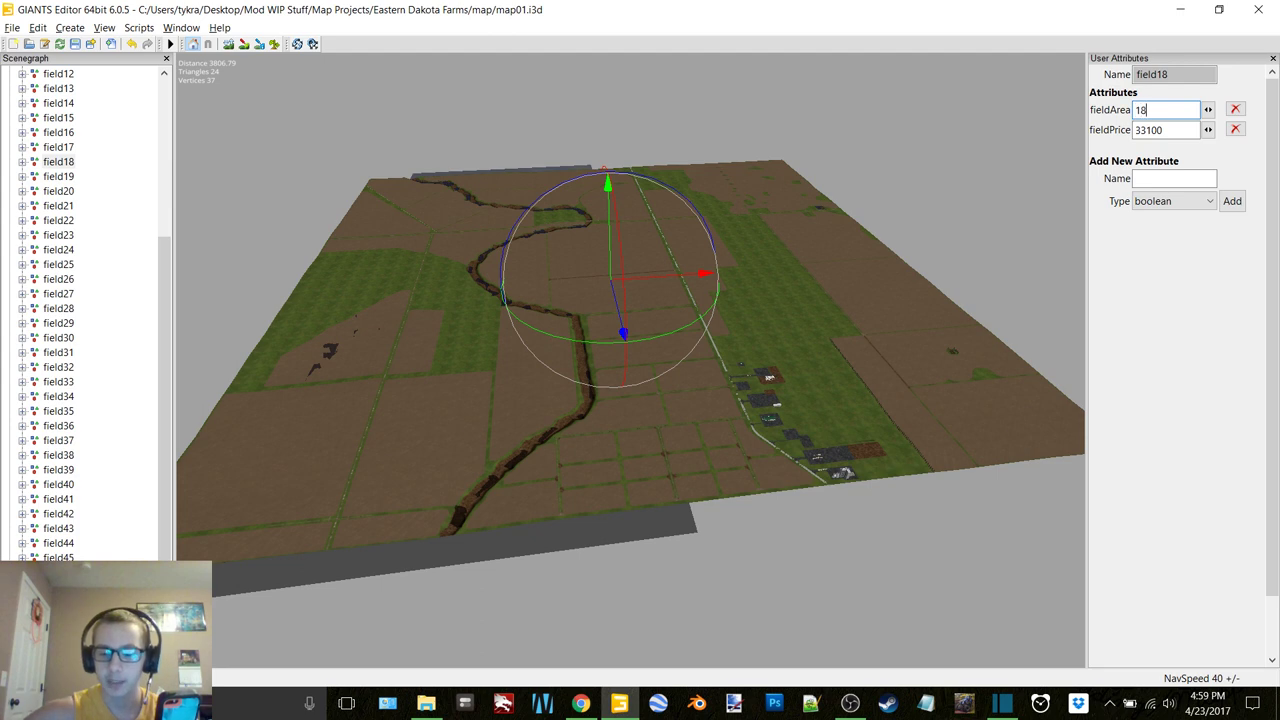
text(.16)
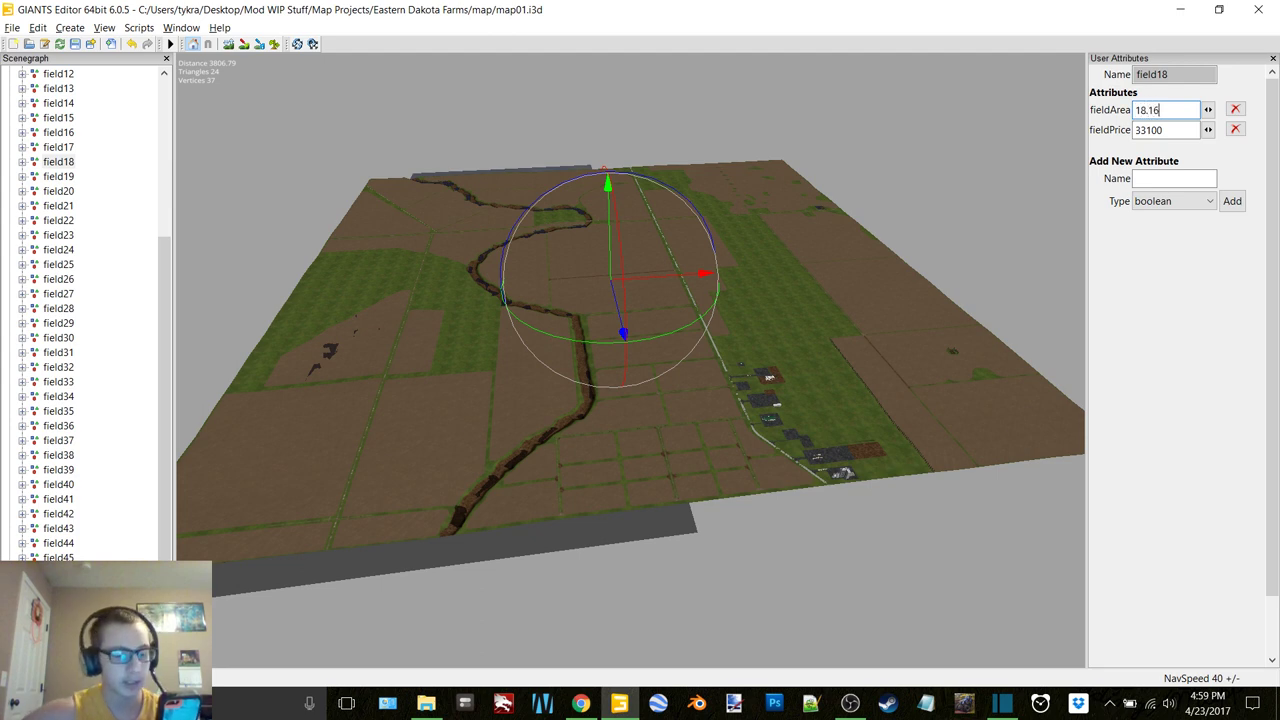
click(1136, 130)
text(45)
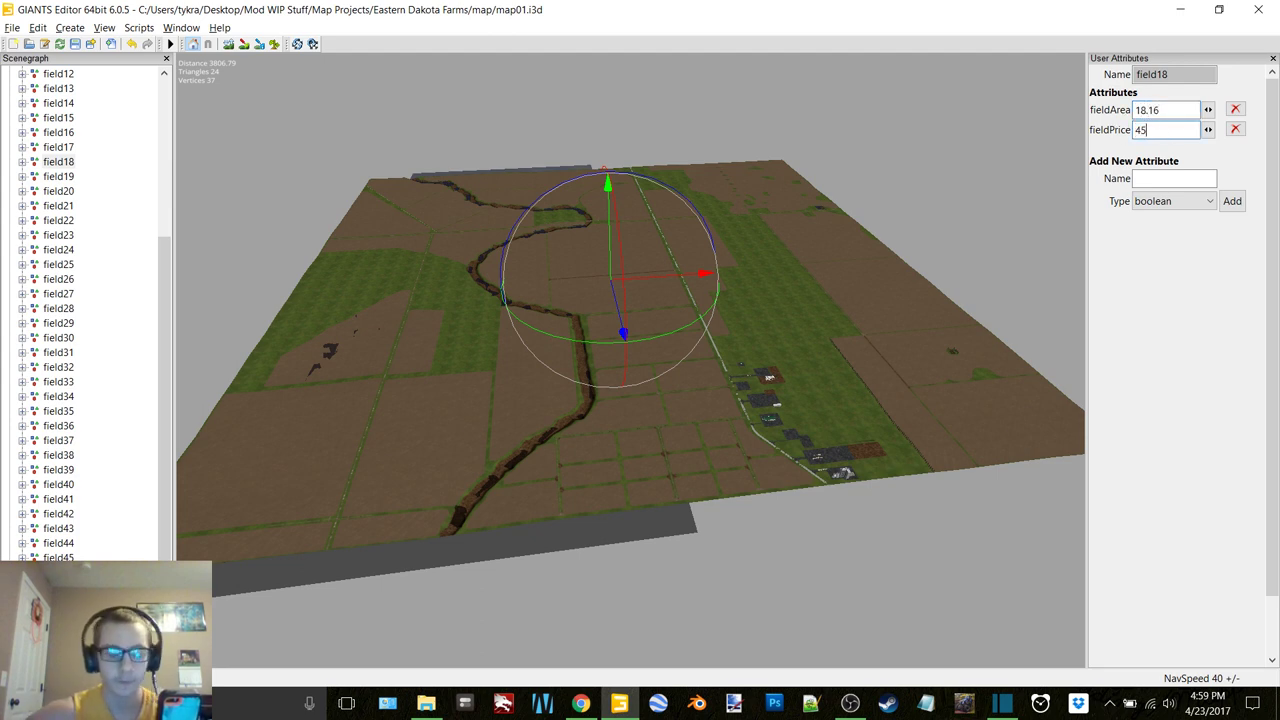
text(091)
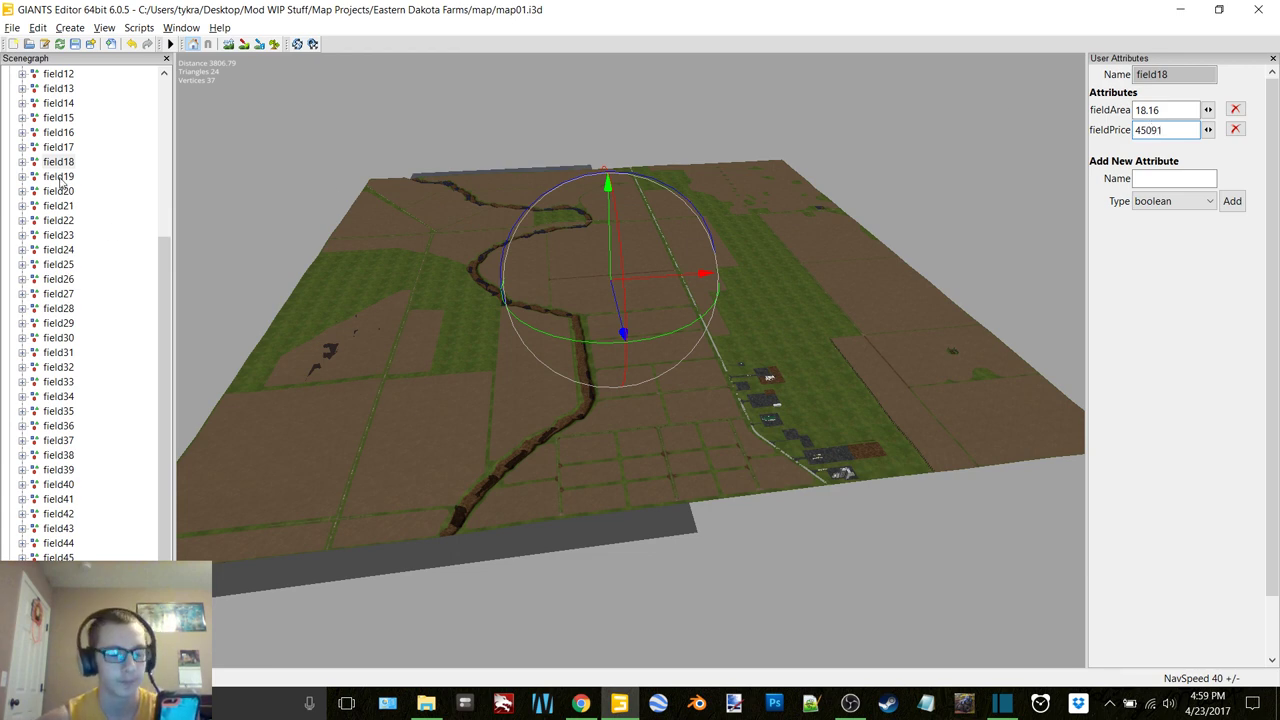
Set field19's fieldArea to 17.24 and its fieldPrice to 42806.
click(60, 176)
double_click(1196, 106)
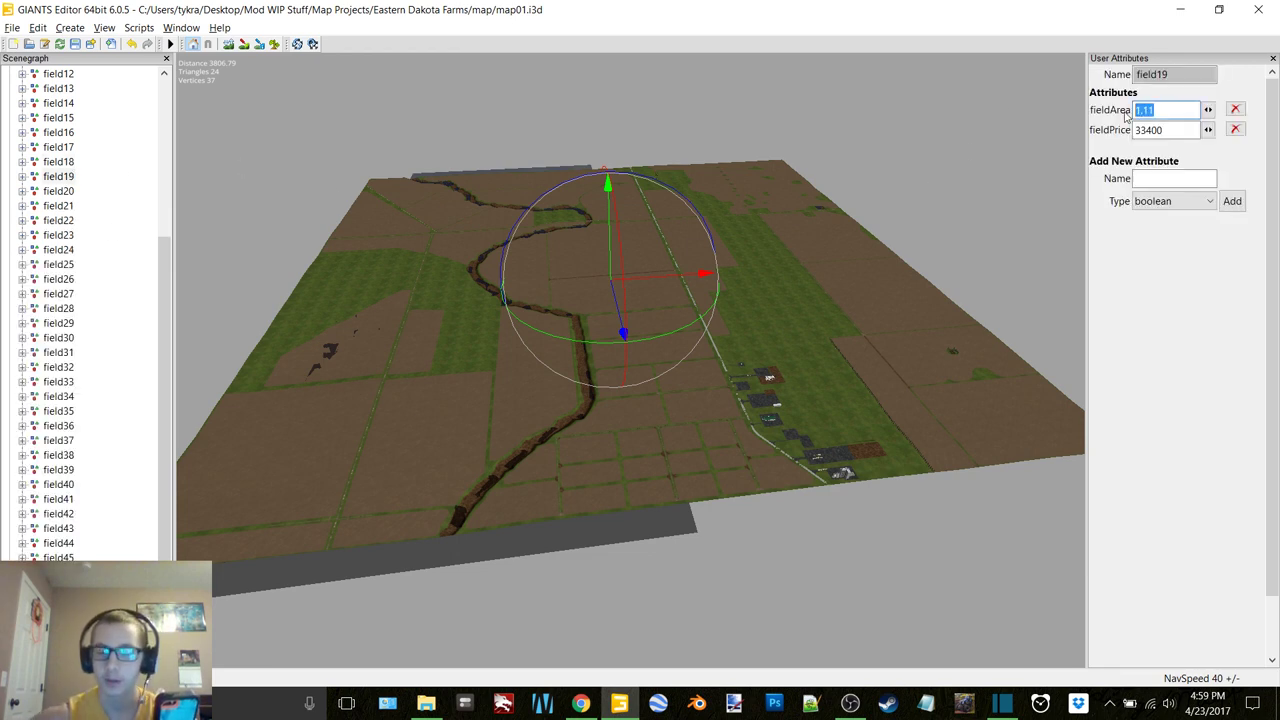
text(17.24)
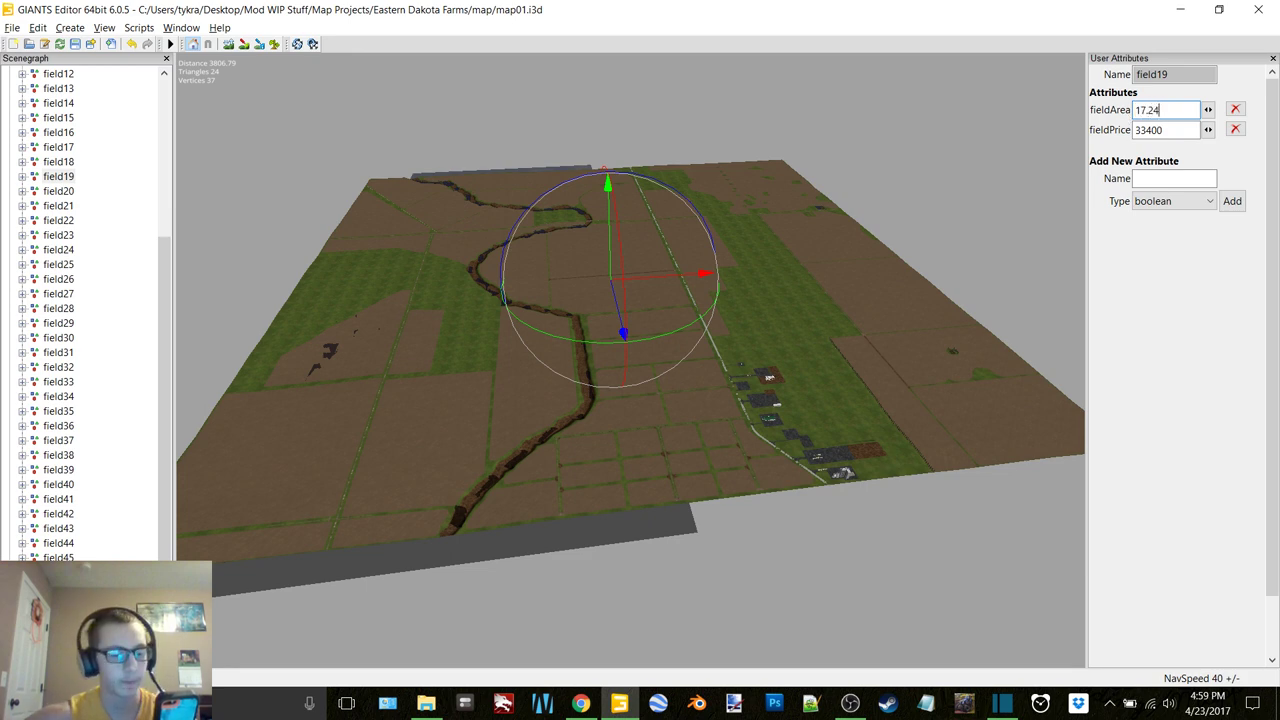
key(Tab)
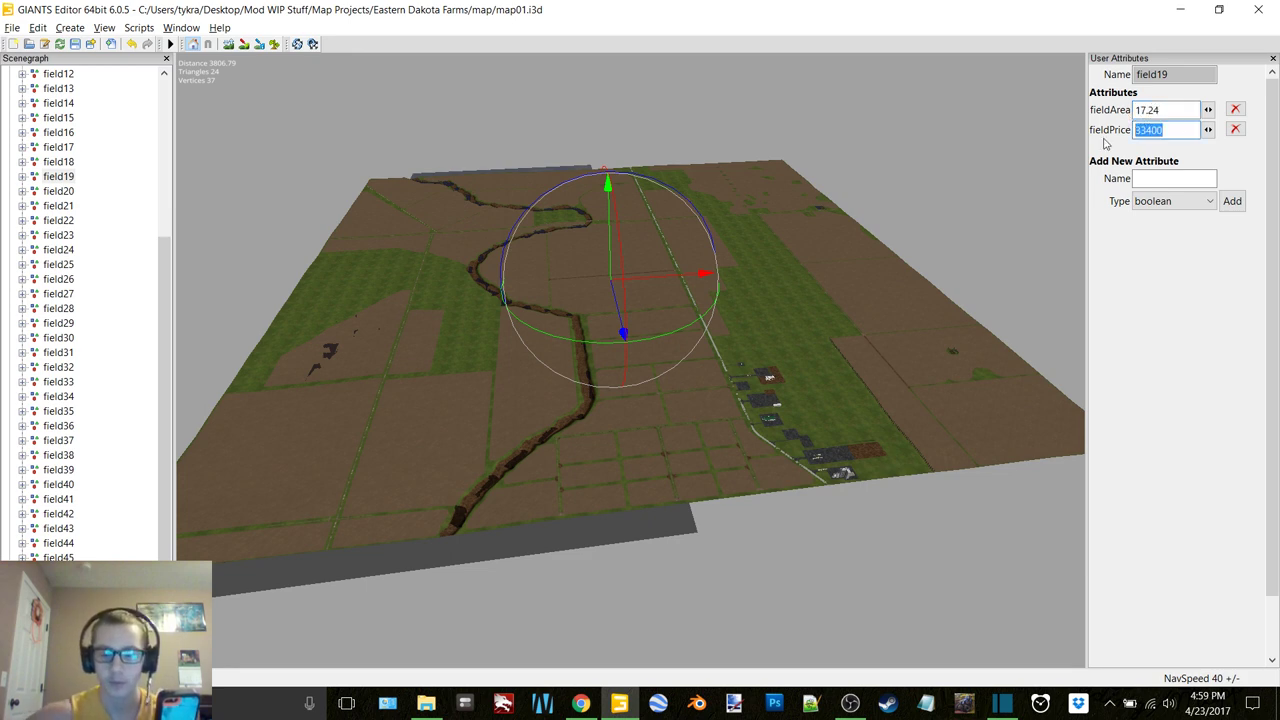
text(42806)
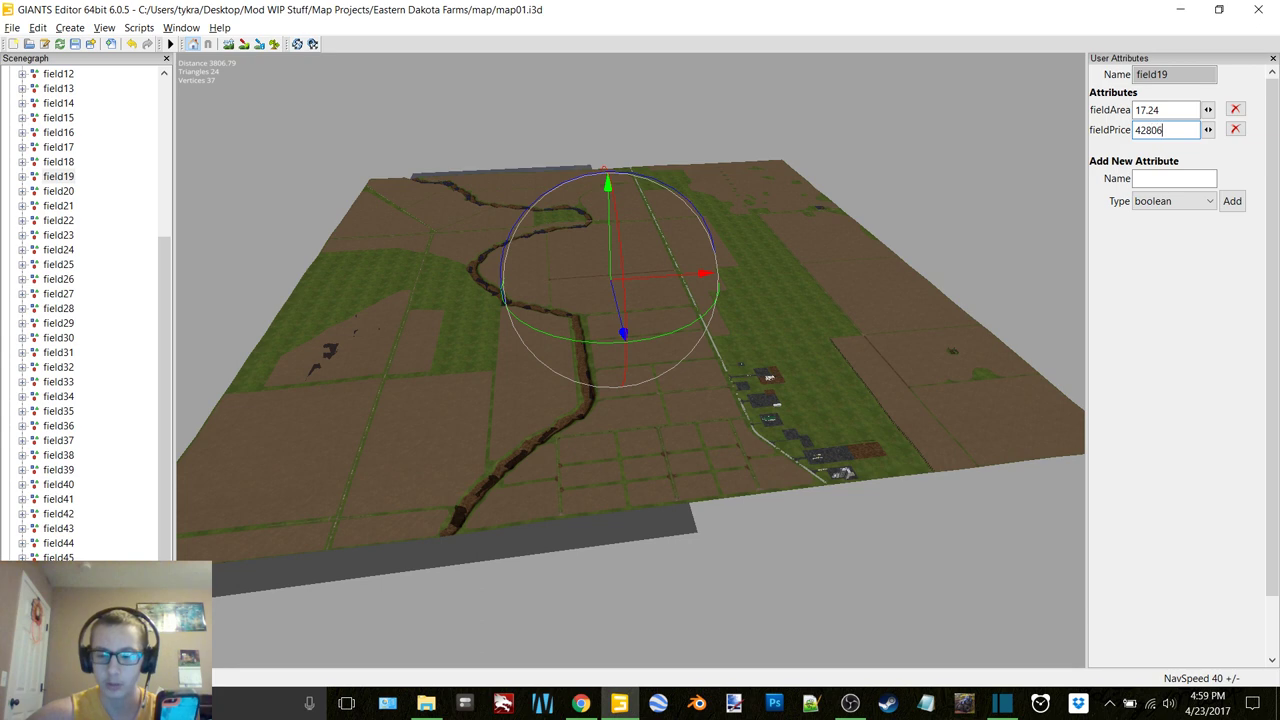
Set field20's fieldArea to 19.91 and its fieldPrice to 49436.
click(60, 191)
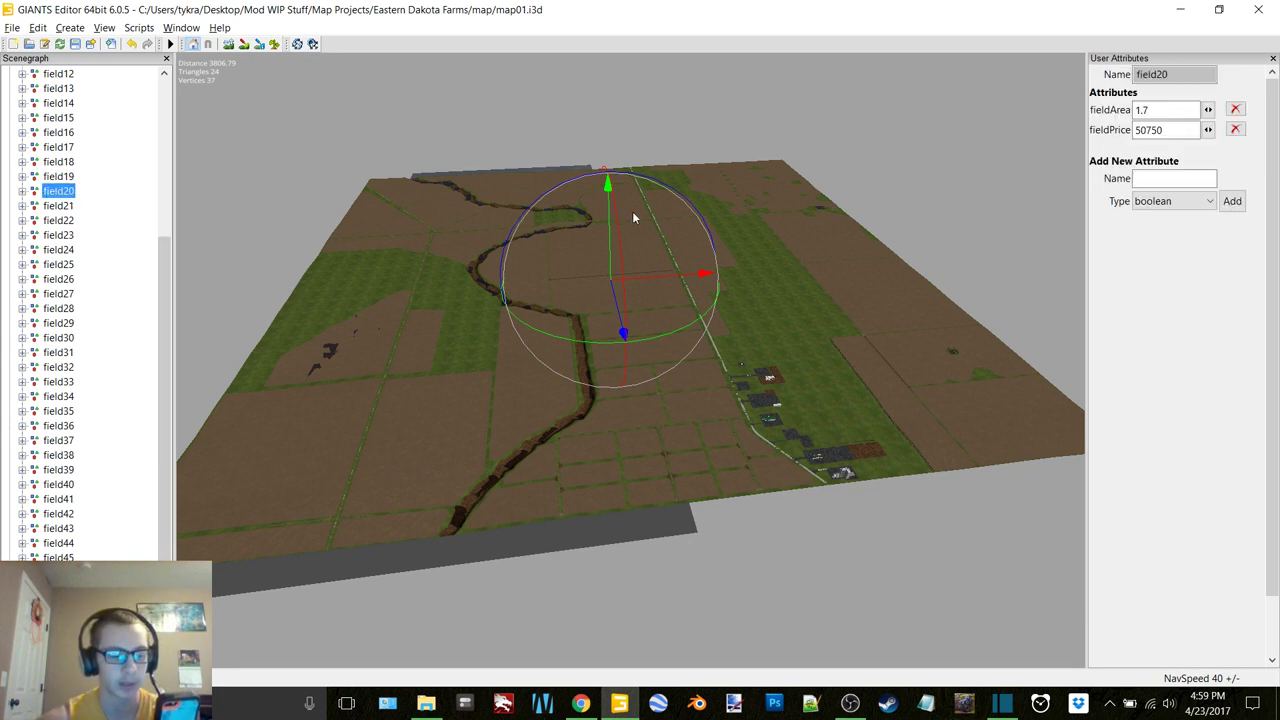
click(60, 178)
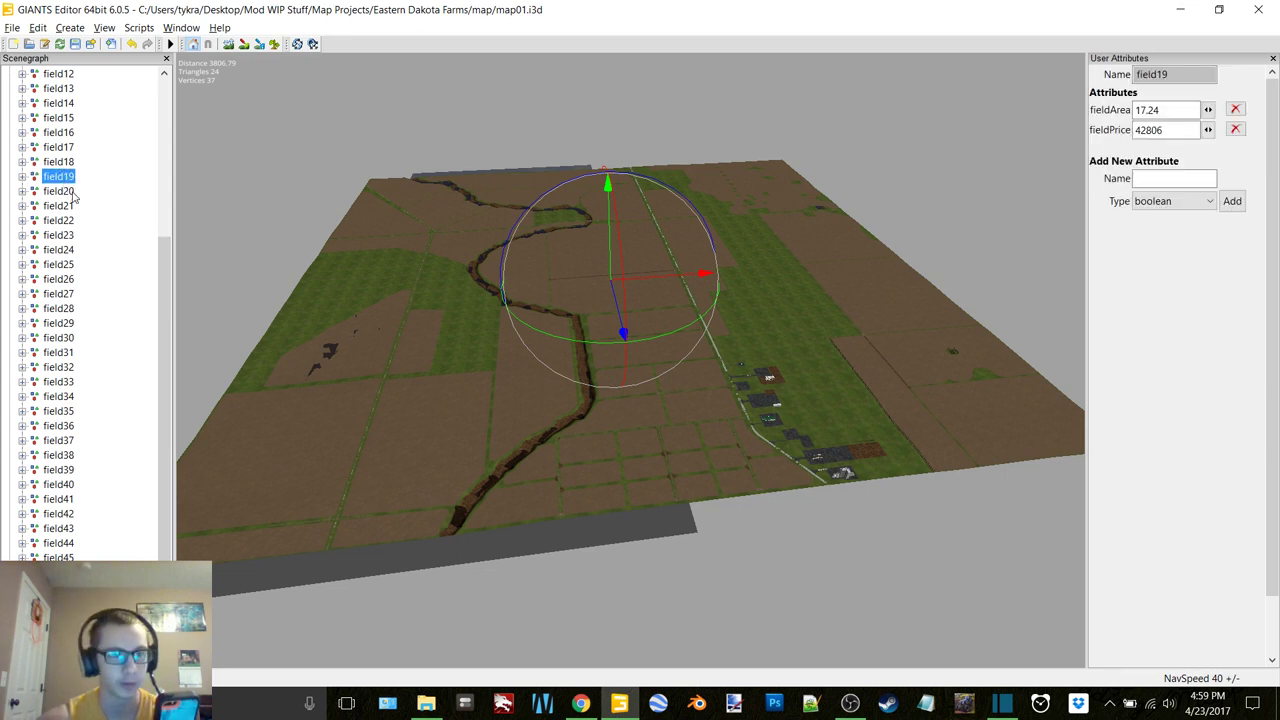
click(60, 191)
double_click(1167, 110)
key(BackSpace)
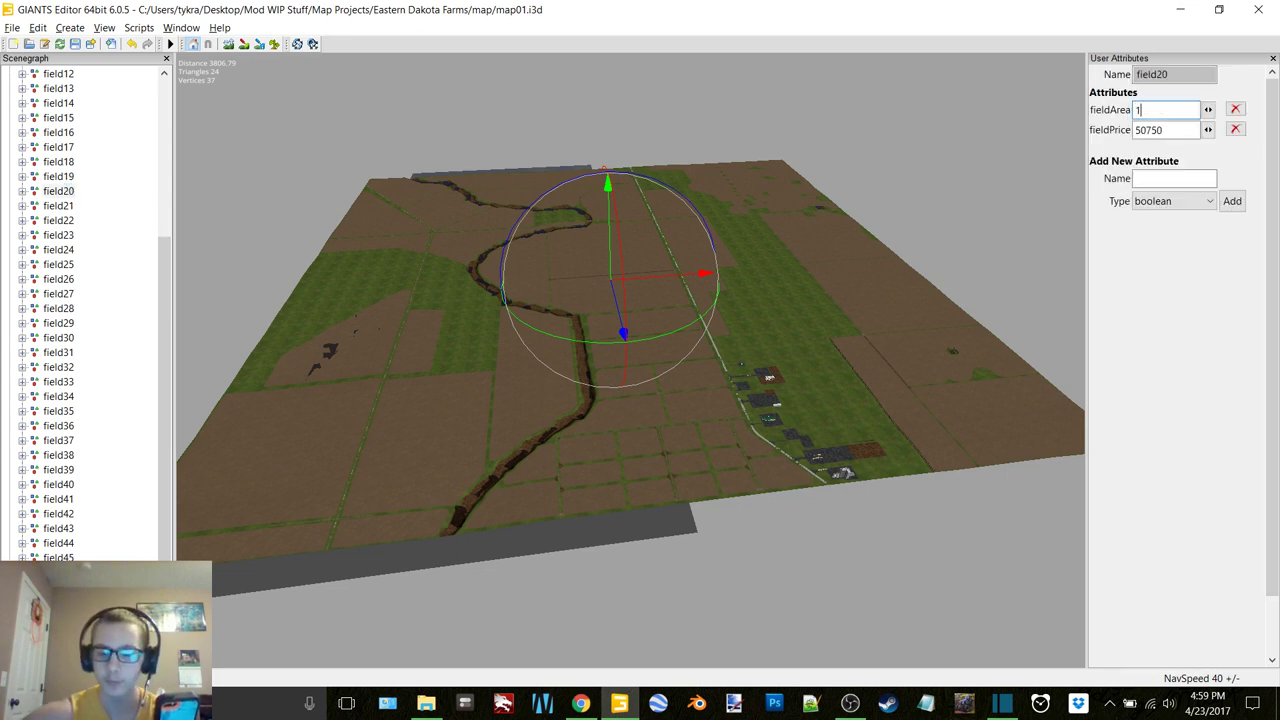
text(19.91)
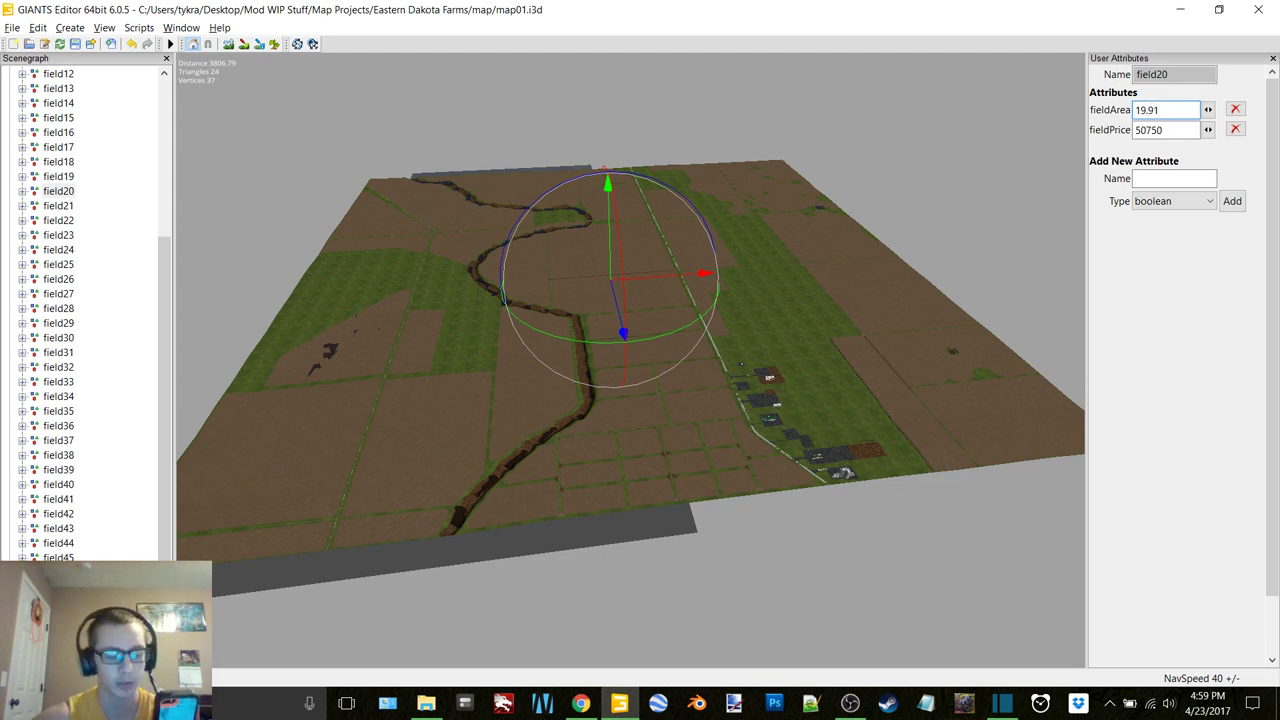
double_click(1180, 130)
text(49)
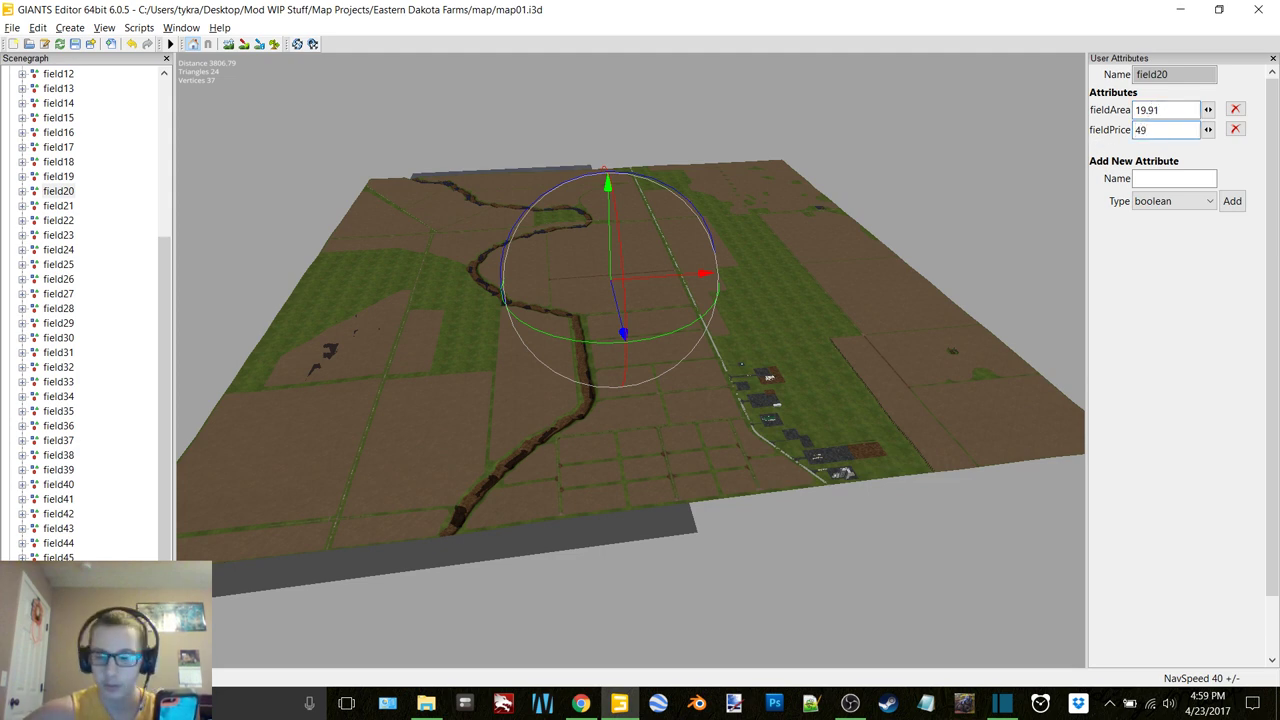
text(436)
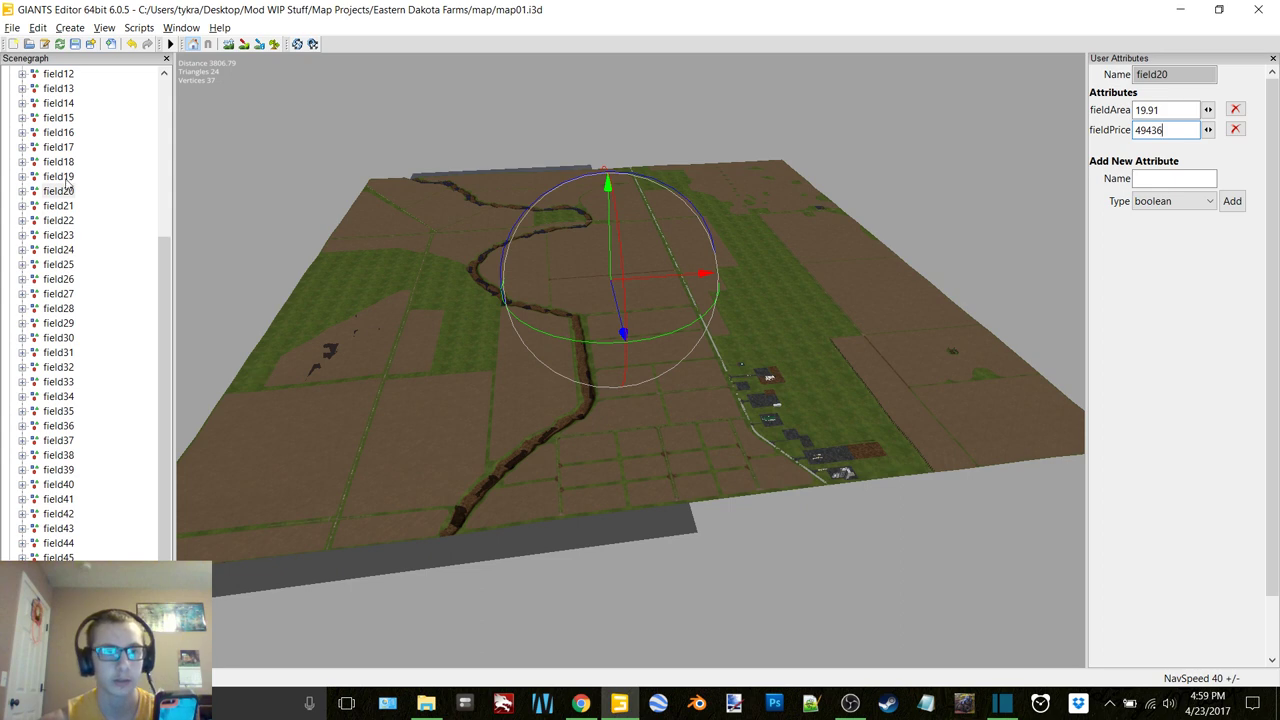
Set field21's fieldArea to 7.38 and its fieldPrice to 18324.
click(68, 205)
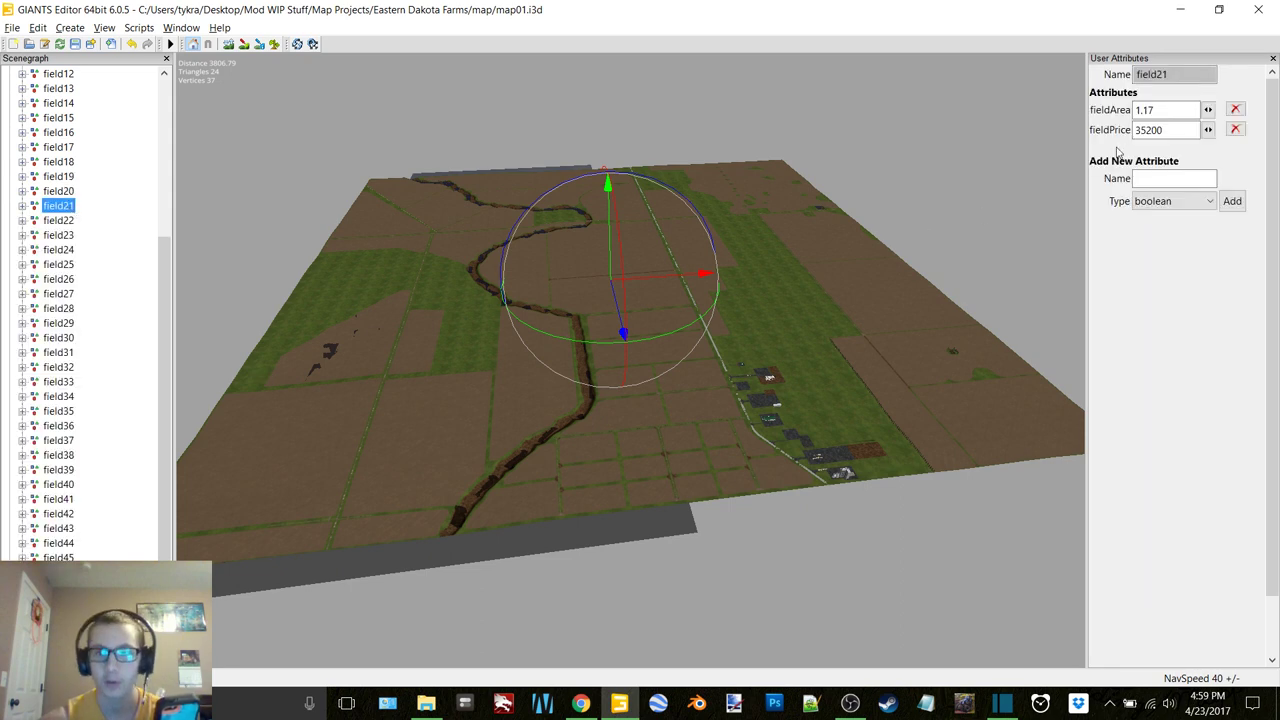
double_click(1150, 110)
text(7.)
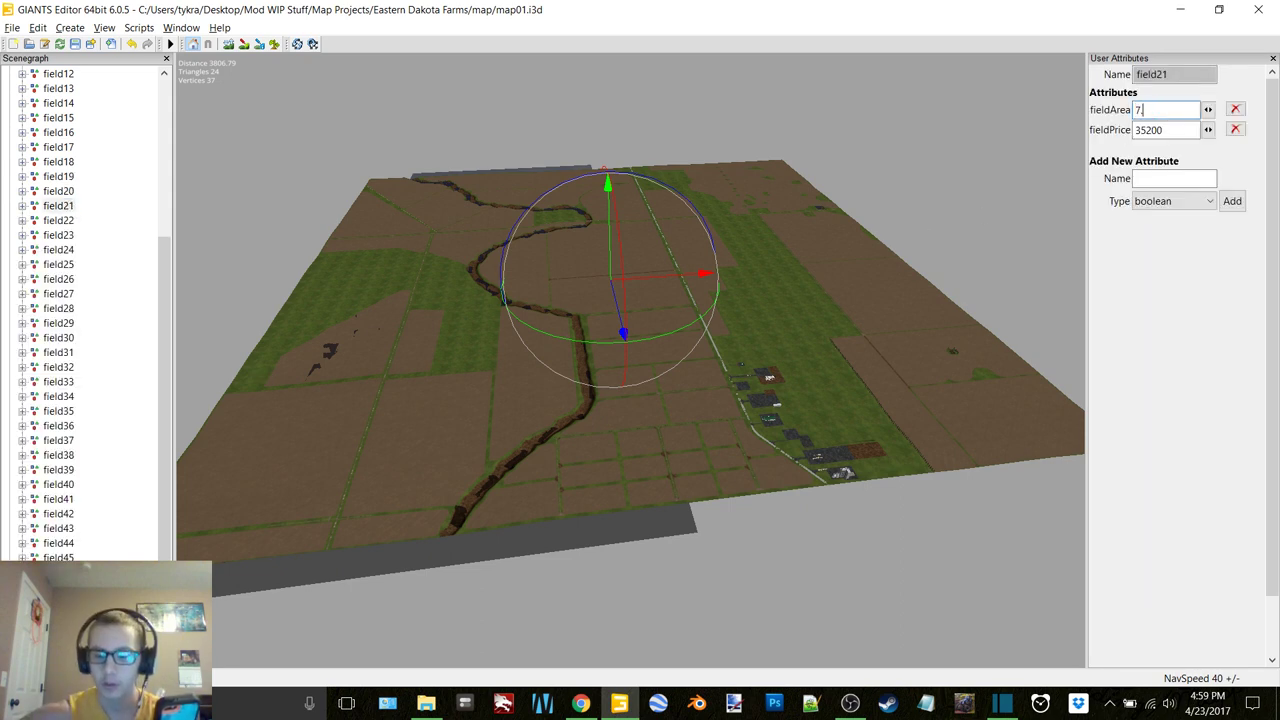
text(38)
key(Tab)
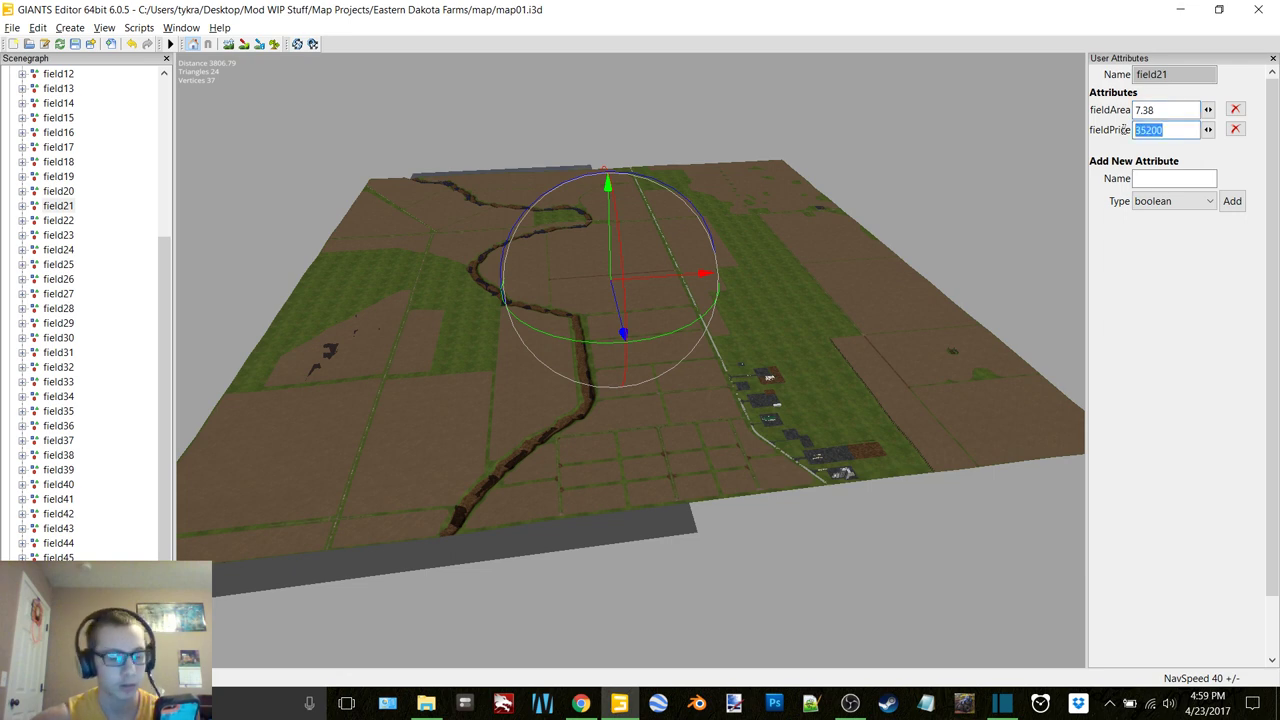
text(18)
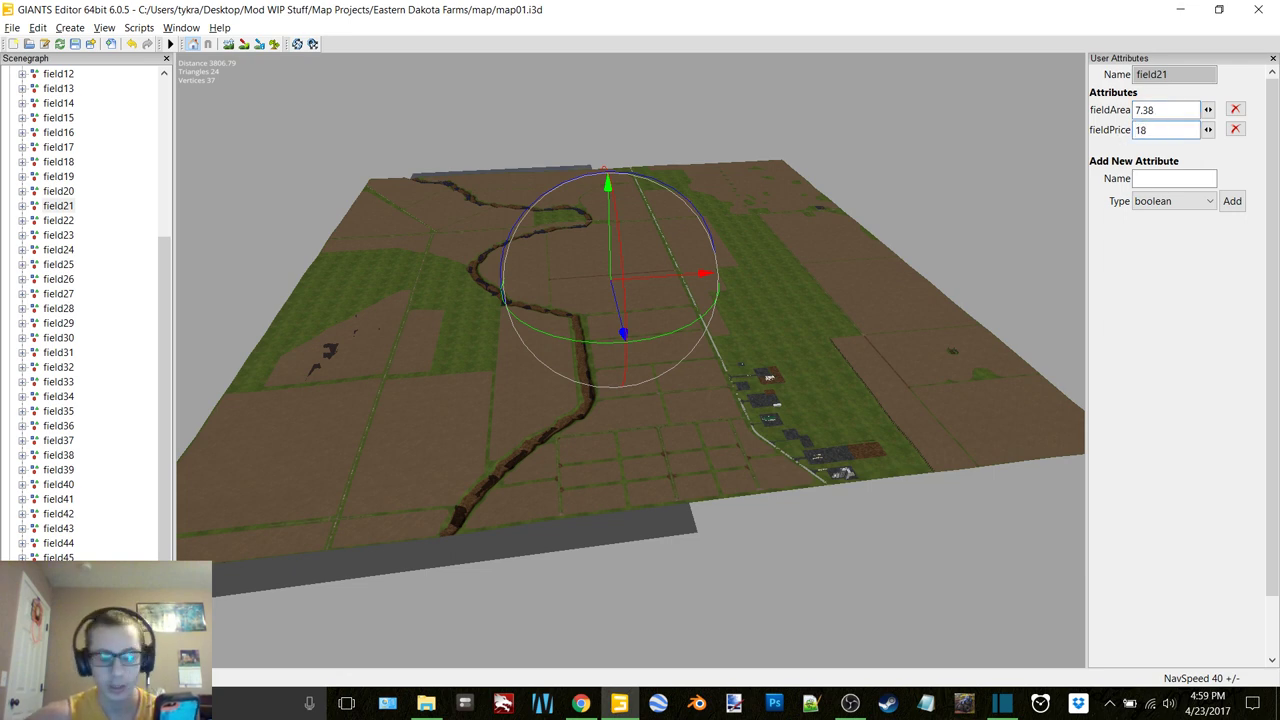
text(324)
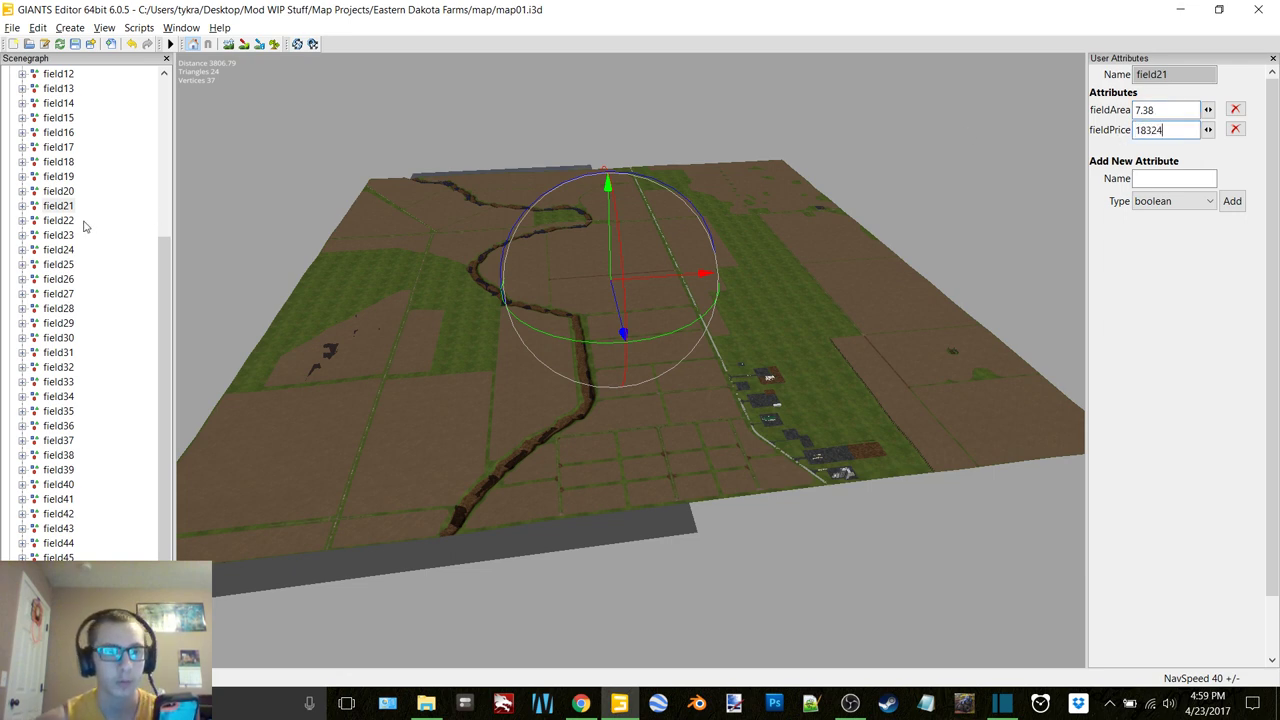
Set field22's fieldArea to 9.09 and its fieldPrice to 22570.
click(70, 222)
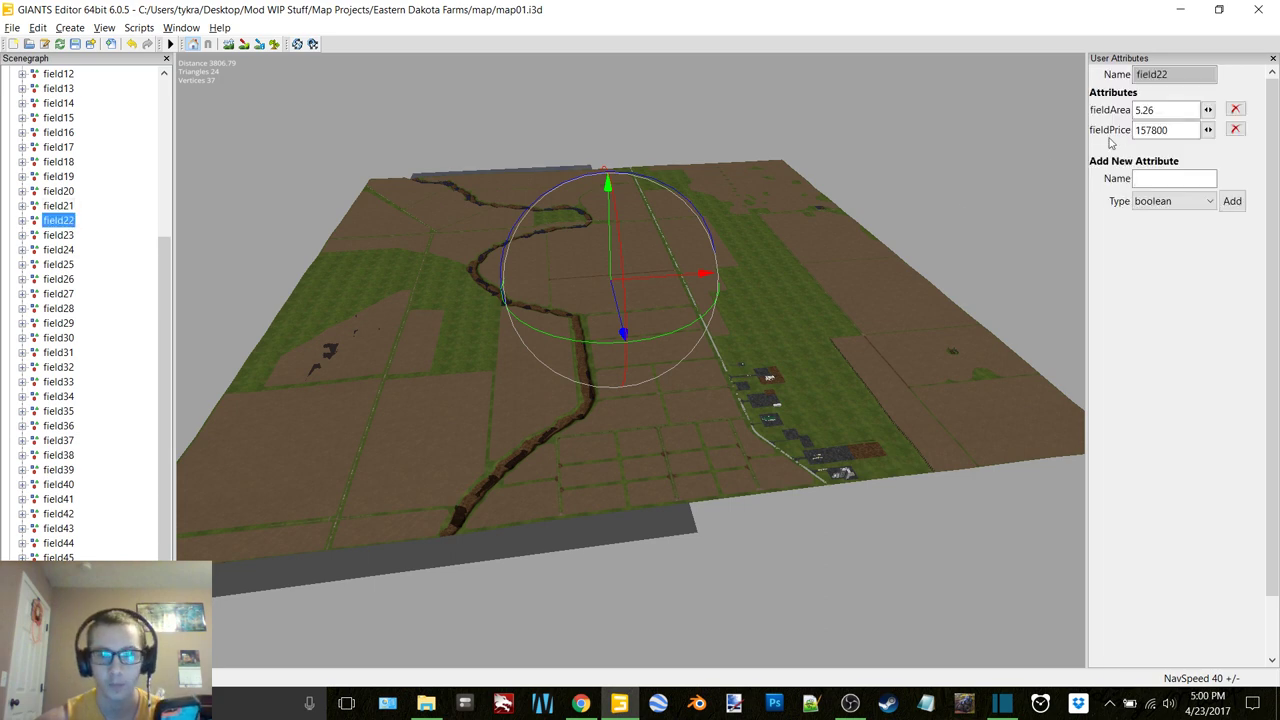
click(1120, 112)
text(9.09)
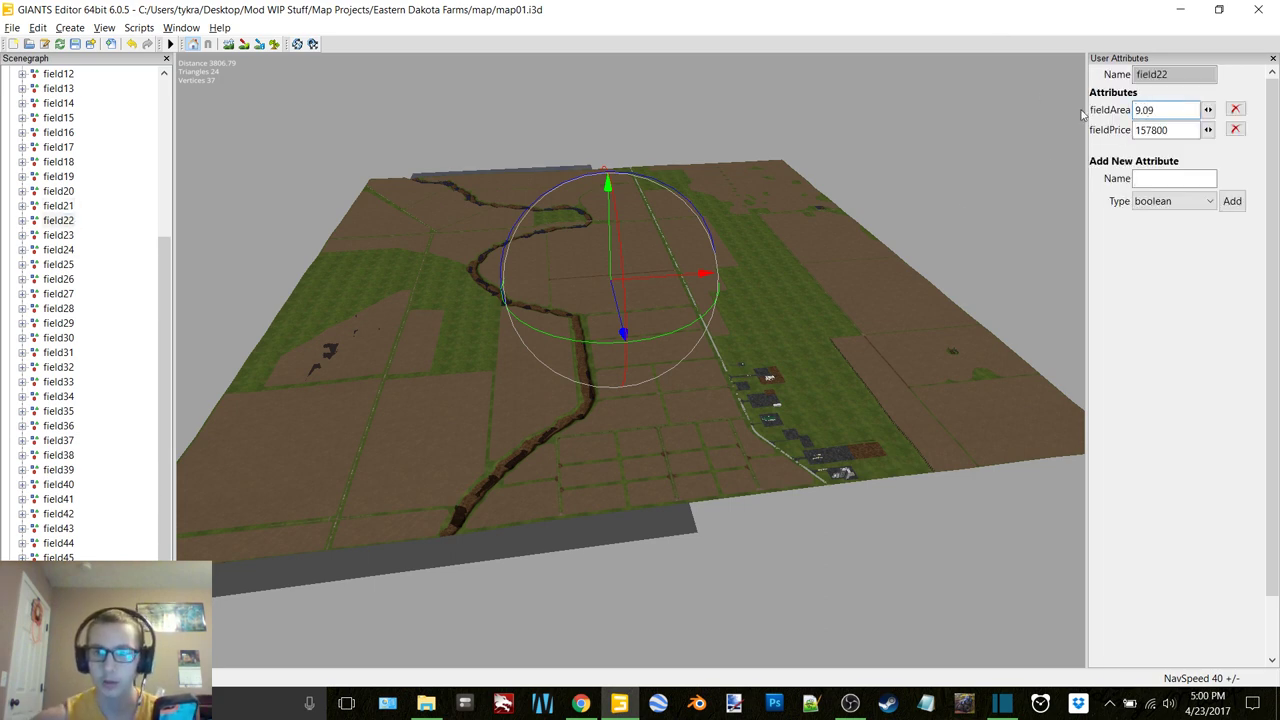
drag(1176, 129, 1106, 134)
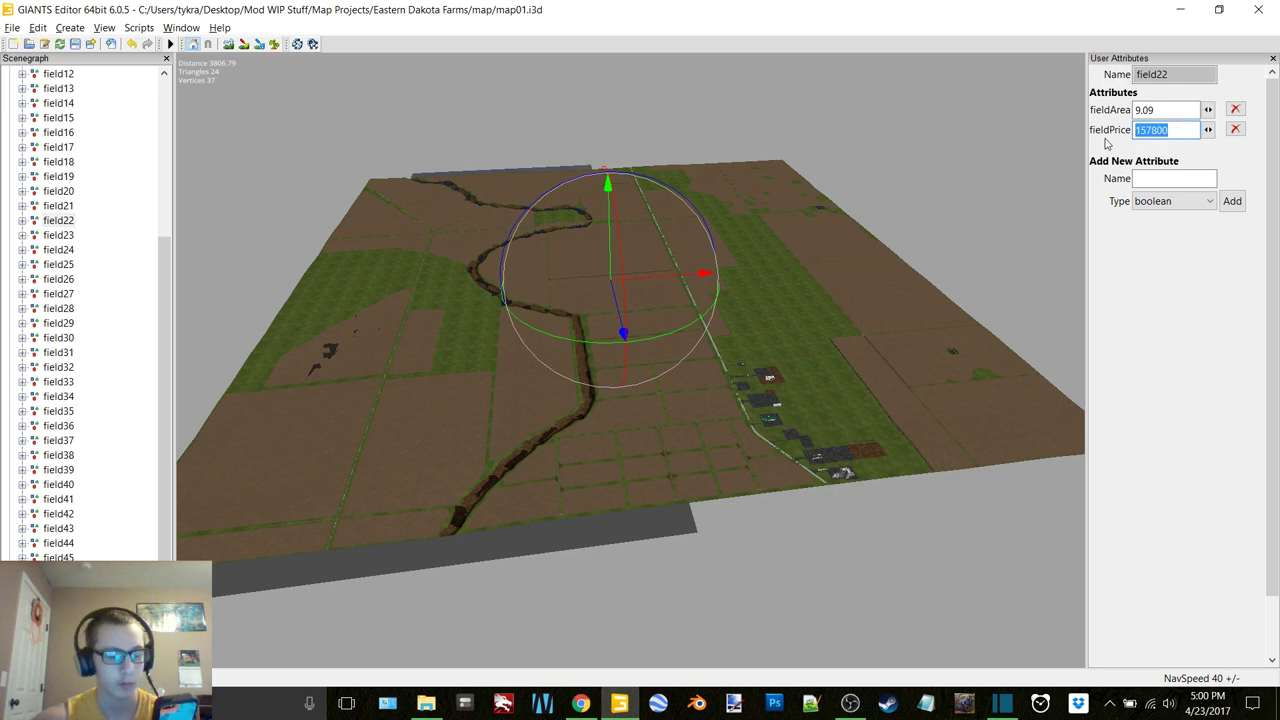
text(22570)
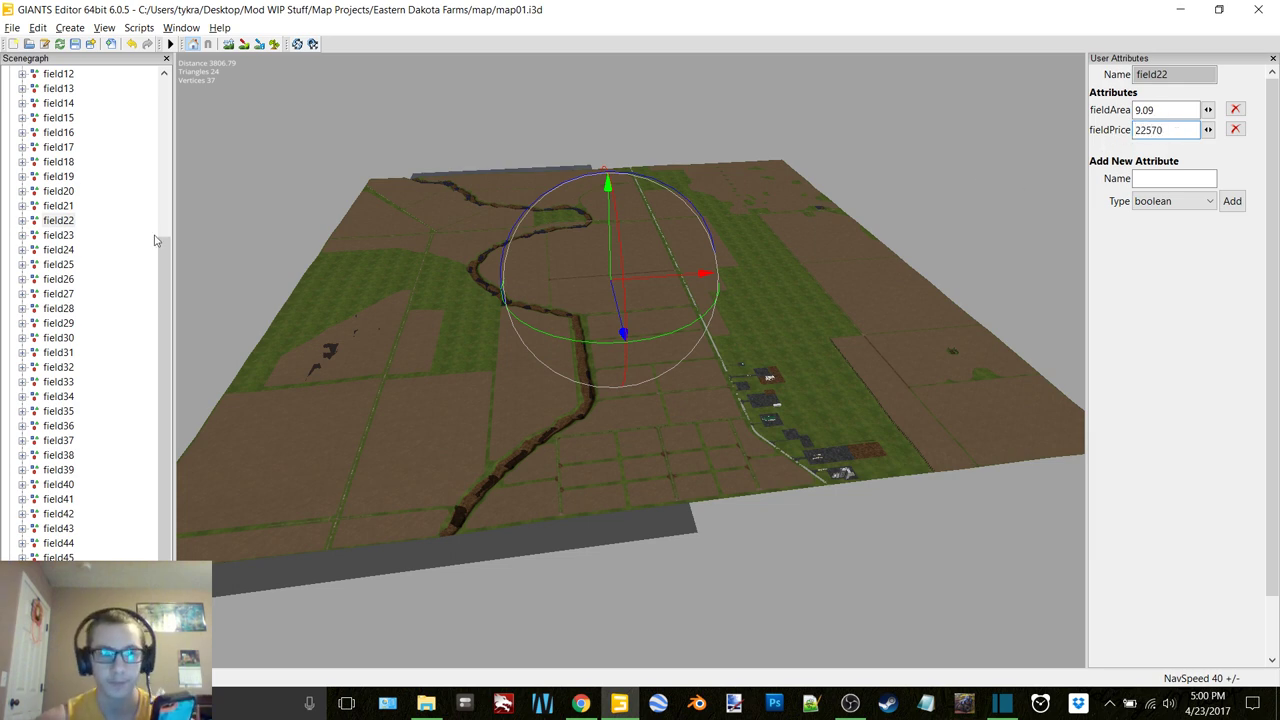
Set field23's fieldArea to 6.62 and its fieldPrice to 16437.
key(Down)
click(1166, 109)
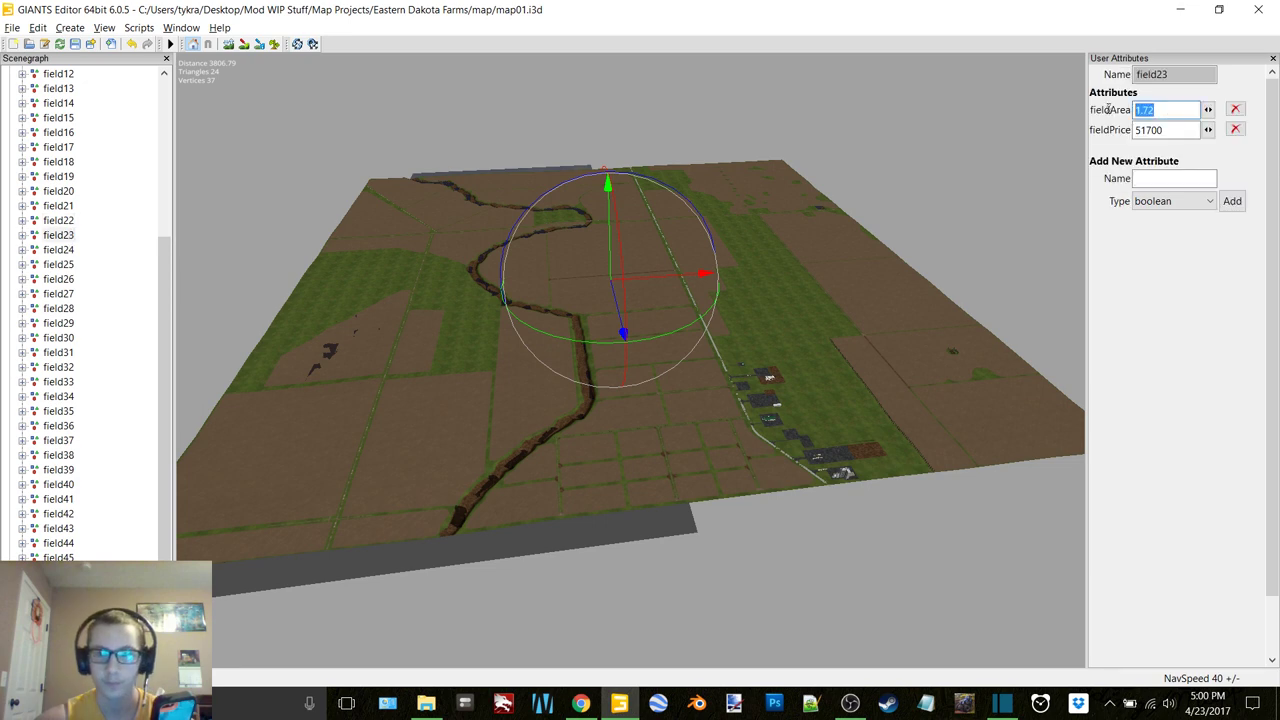
text(6.62)
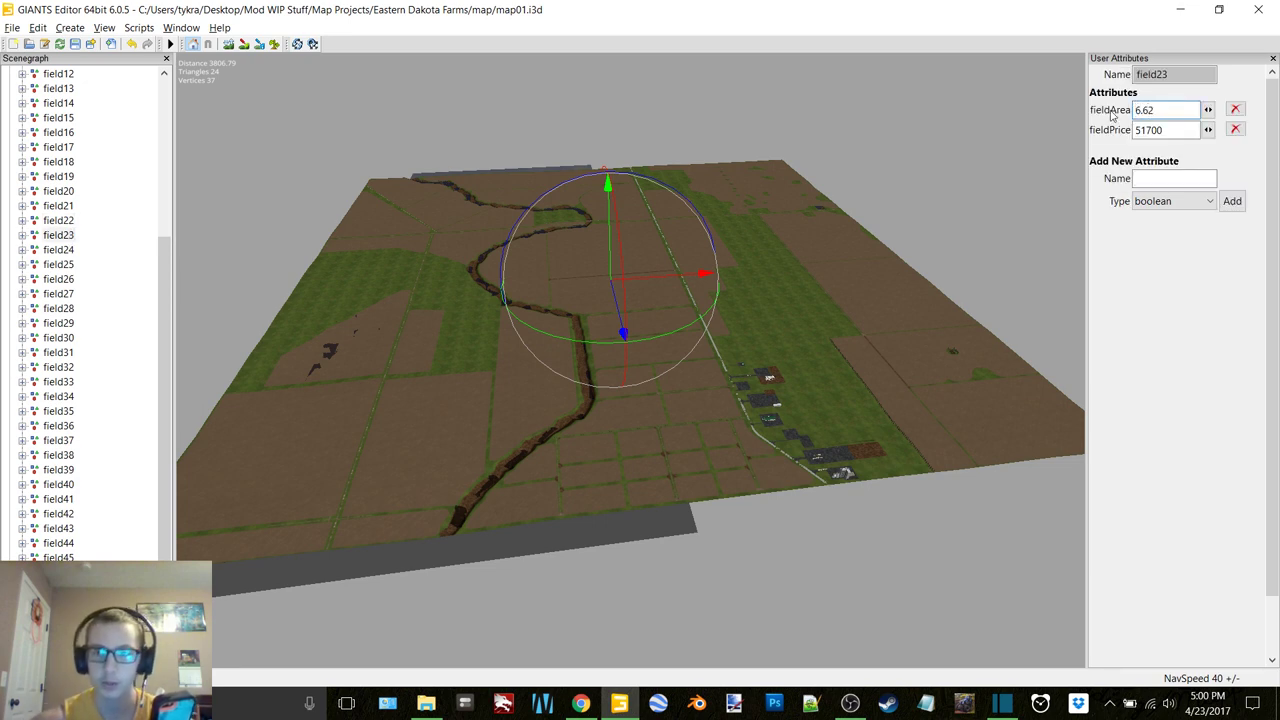
drag(1168, 130, 1124, 138)
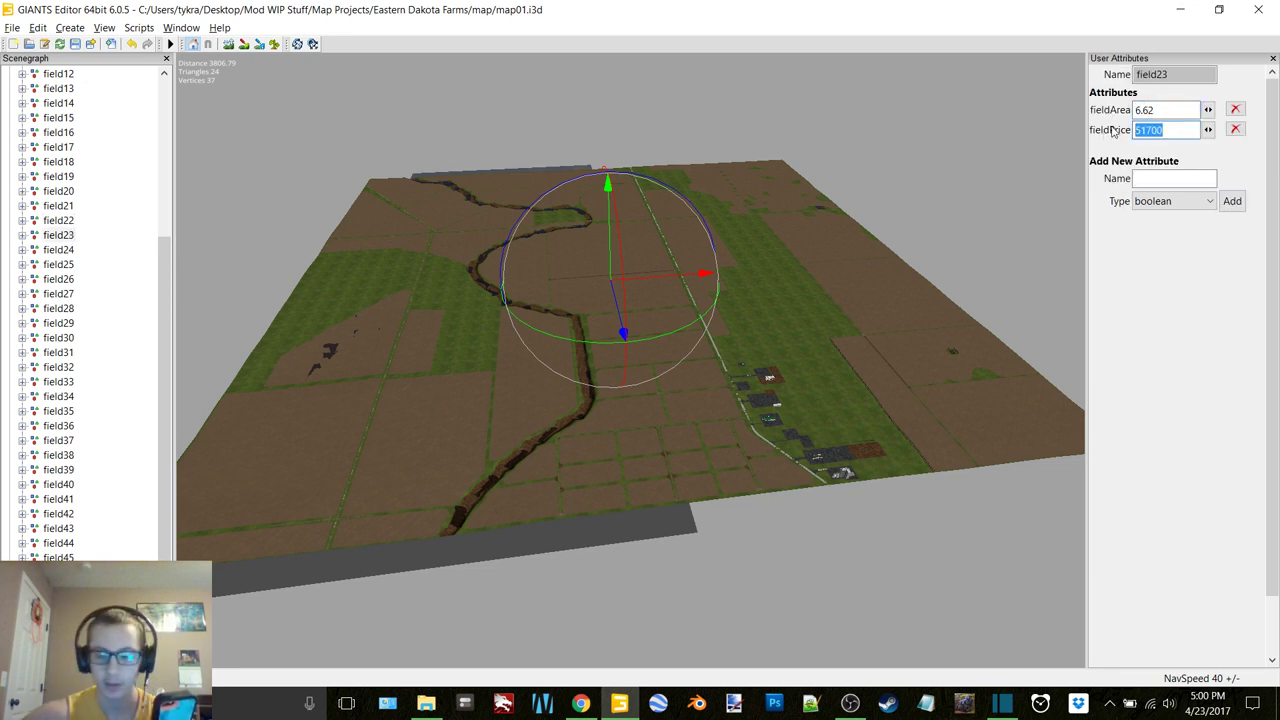
text(16437)
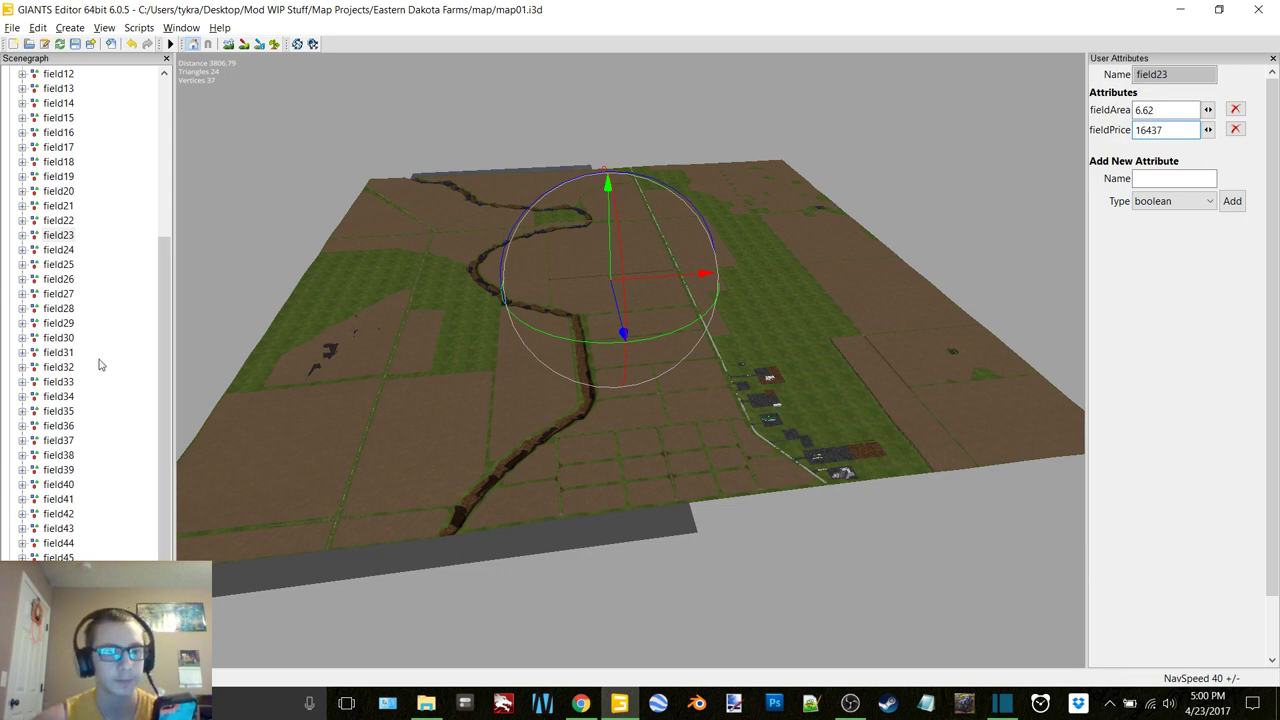
Set field24's fieldArea to 5.97 and its fieldPrice to 14823.
click(60, 250)
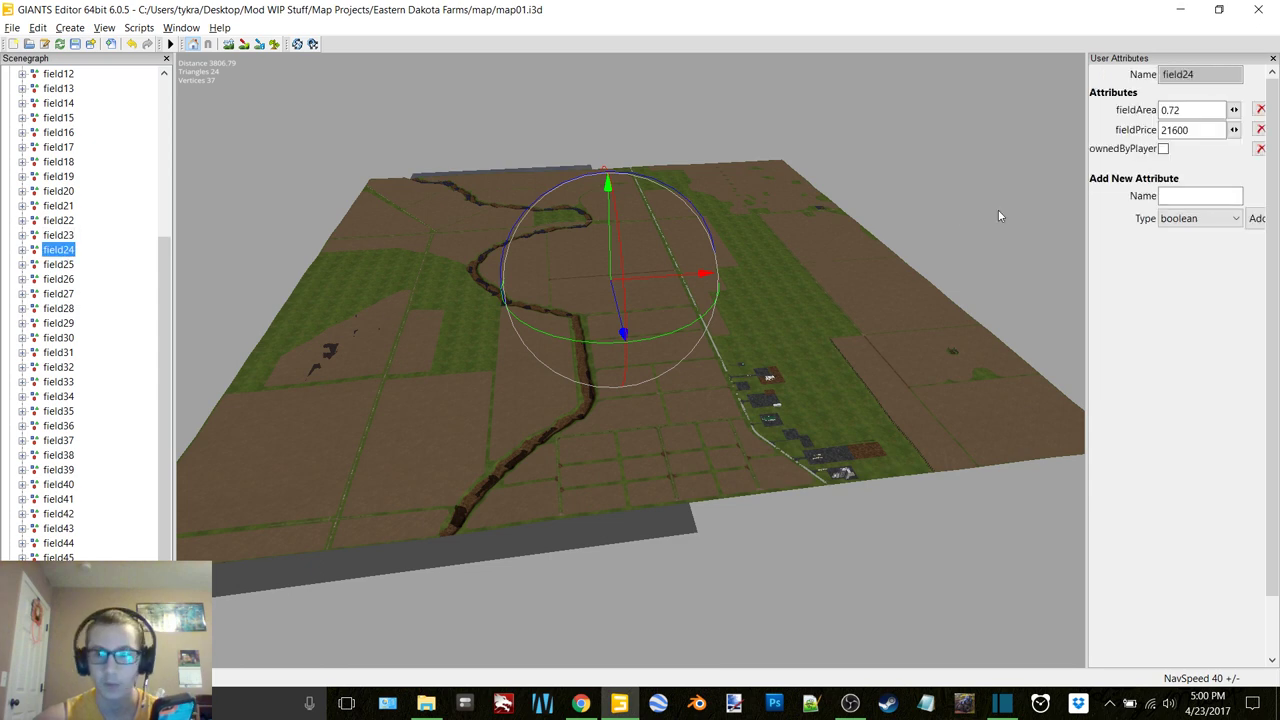
drag(1183, 110, 1150, 113)
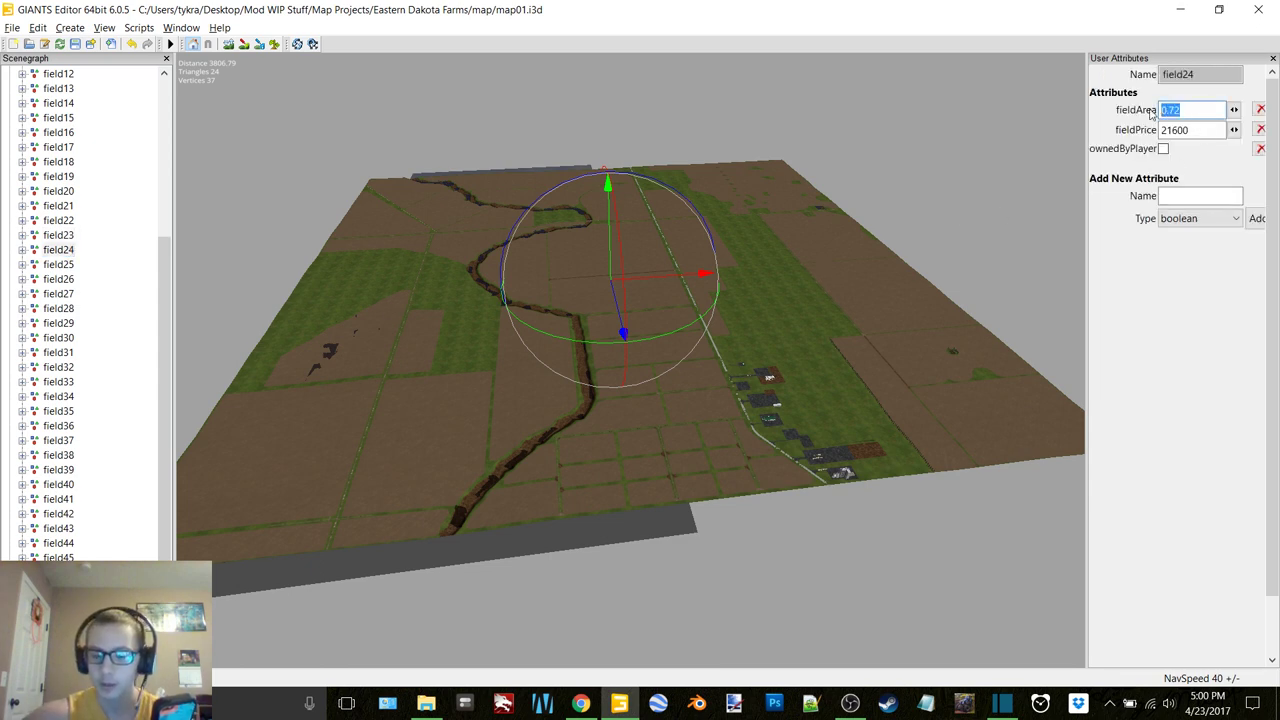
text(5.97)
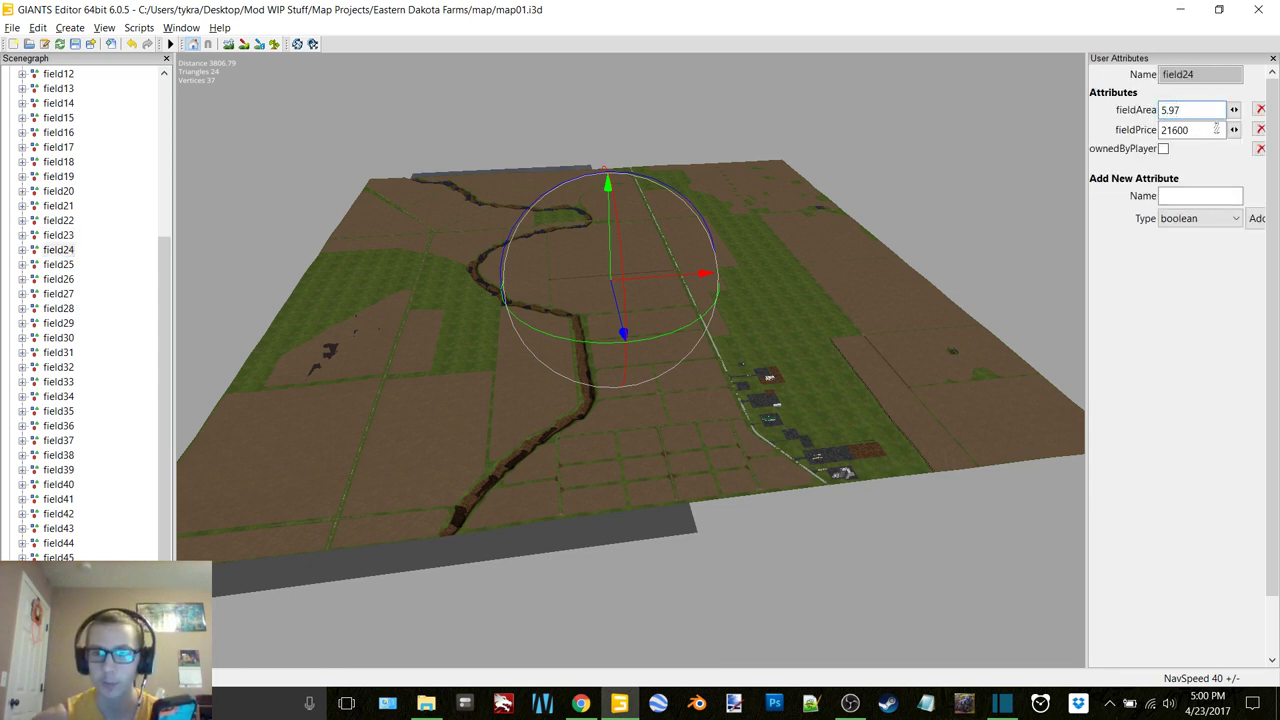
drag(1216, 129, 1128, 138)
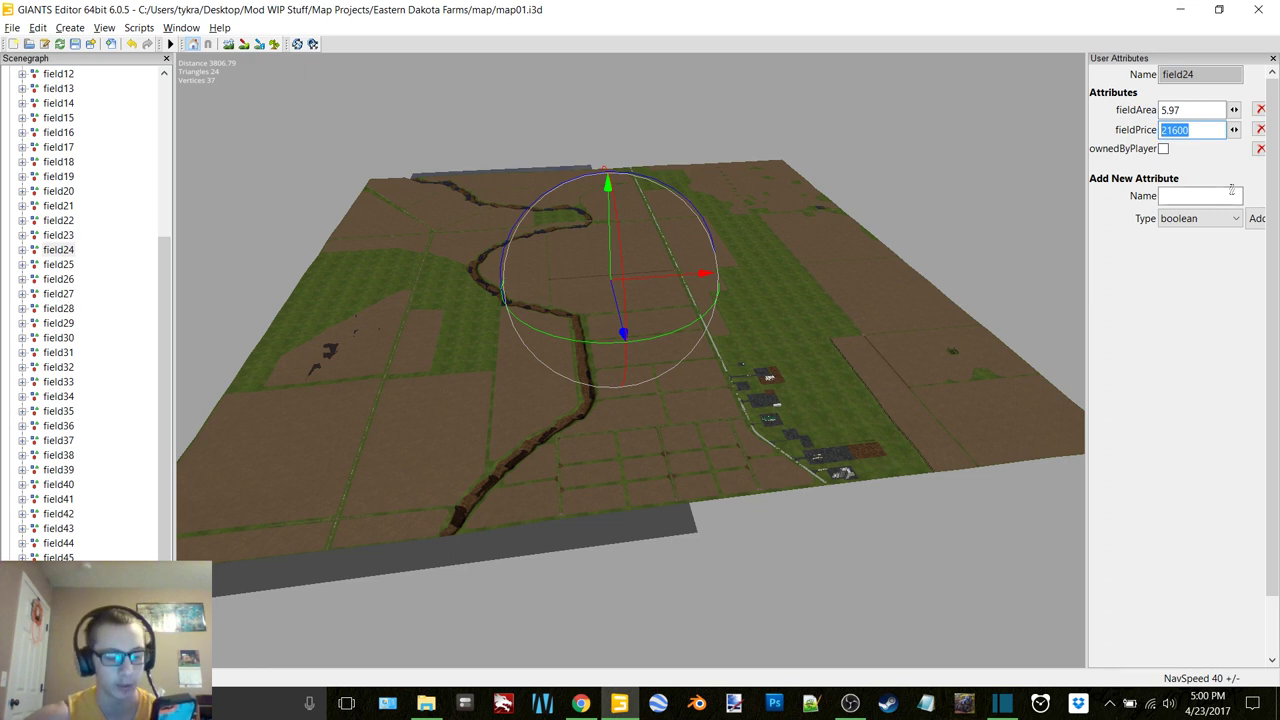
text(14)
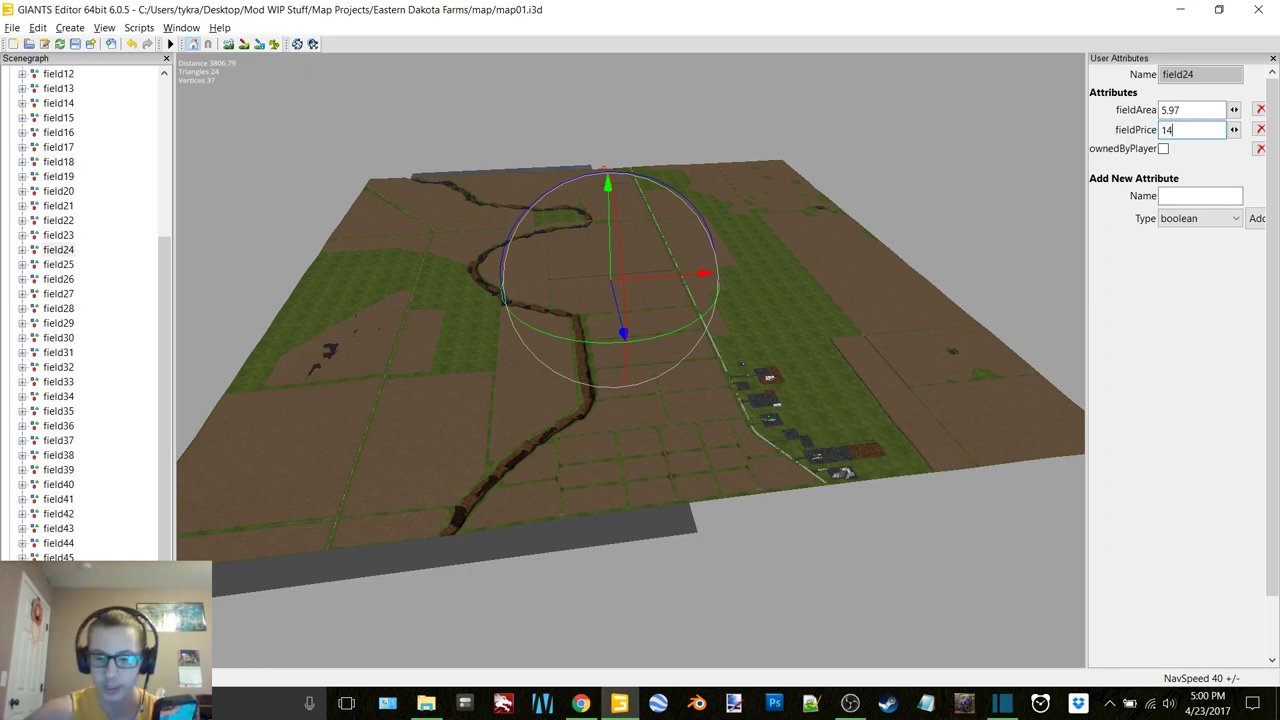
text(823)
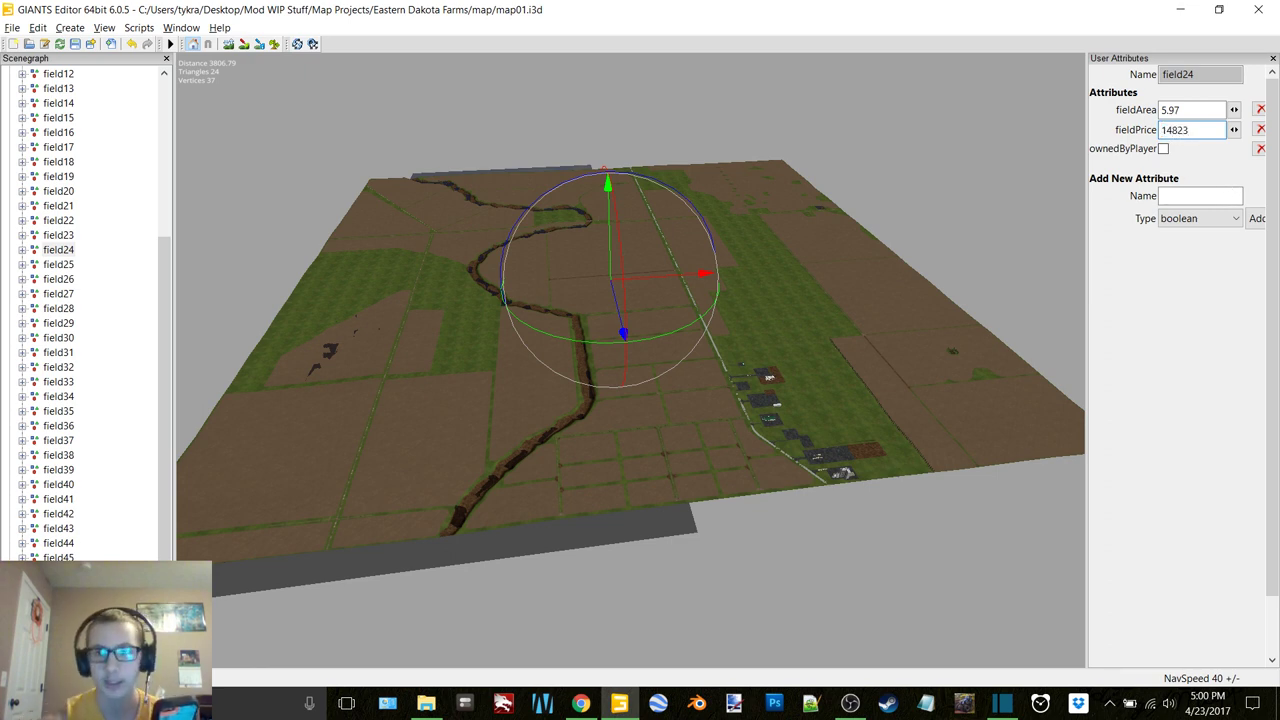
Set field25's fieldArea to 5.28 and its fieldPrice to 13110.
click(71, 266)
drag(1168, 110, 1116, 119)
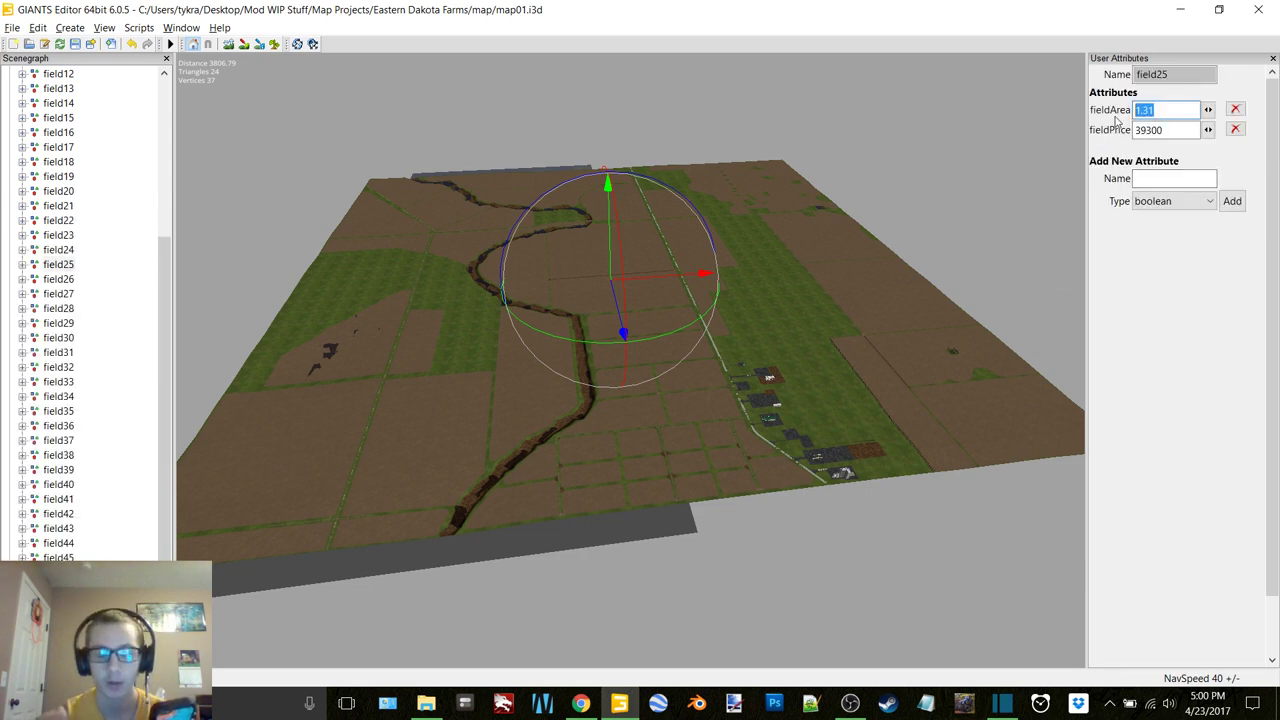
text(5.28)
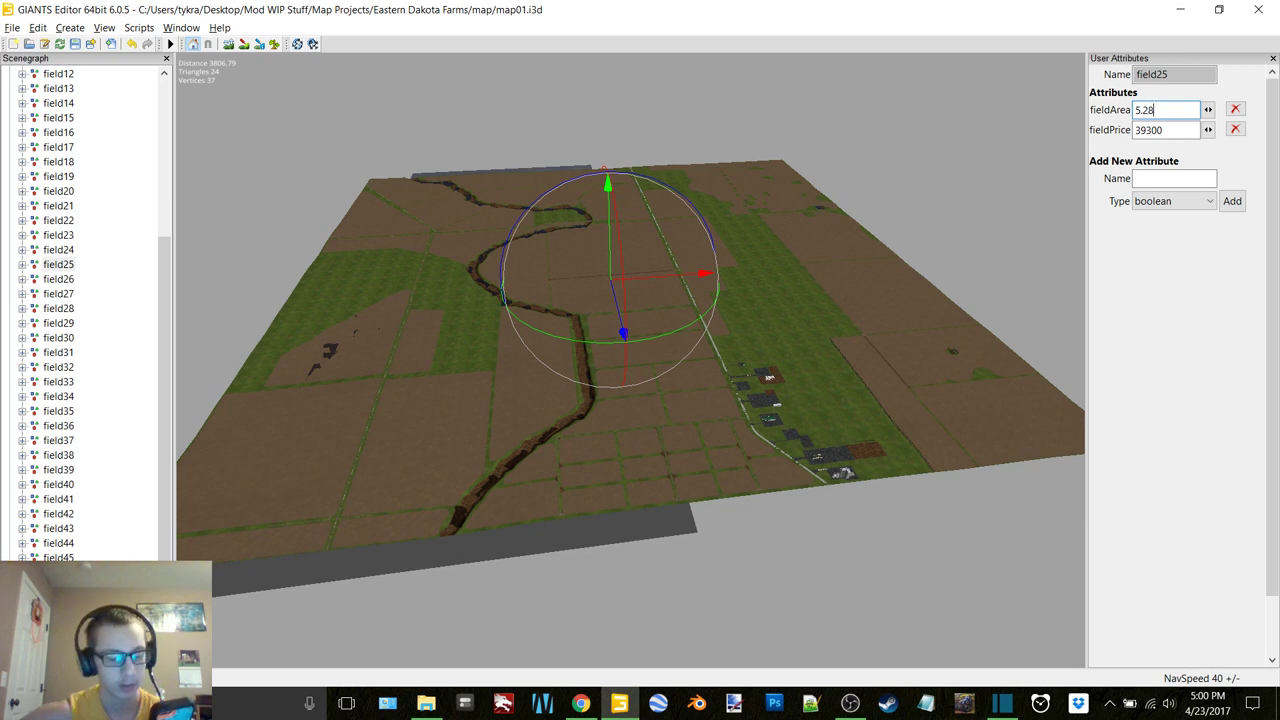
drag(1186, 129, 1108, 140)
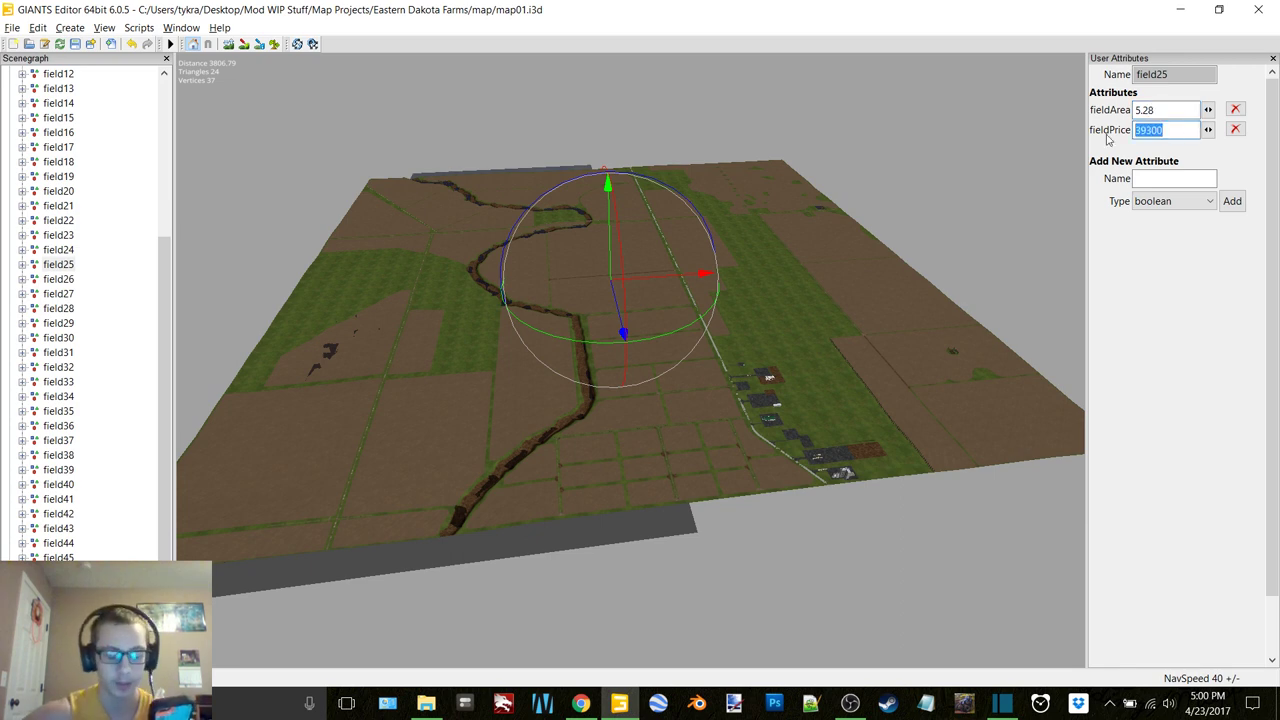
text(131)
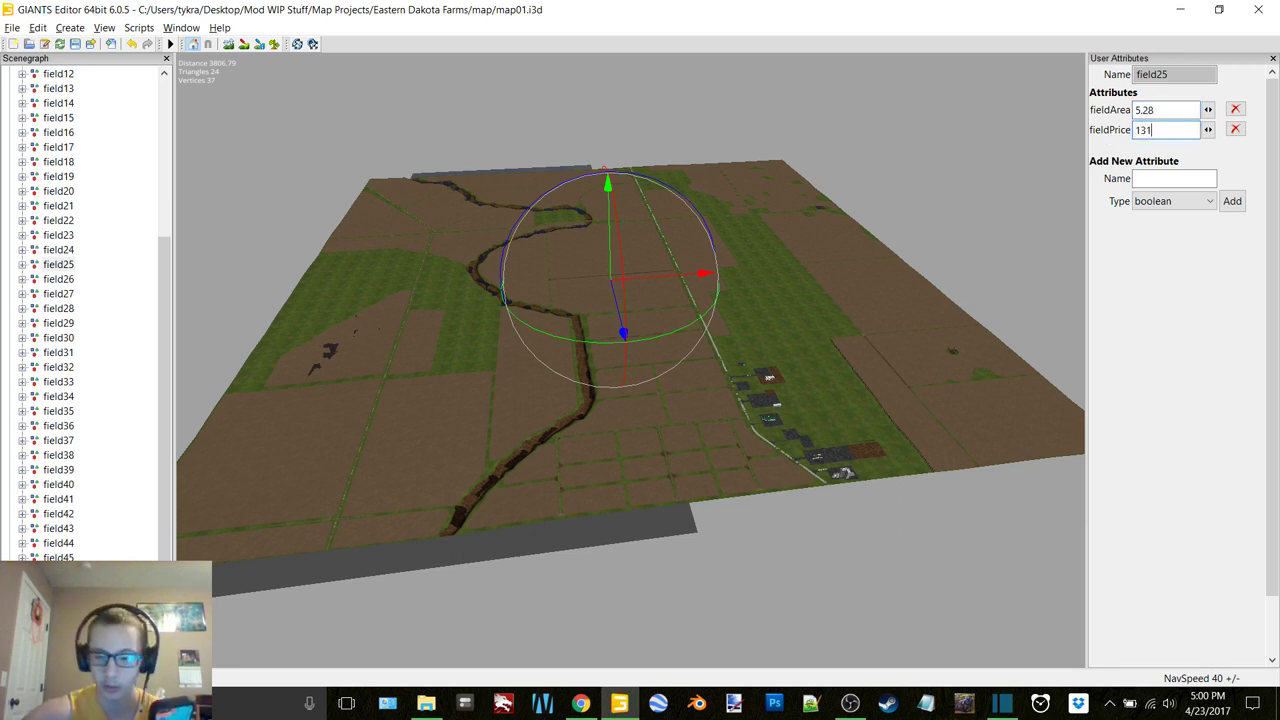
text(10)
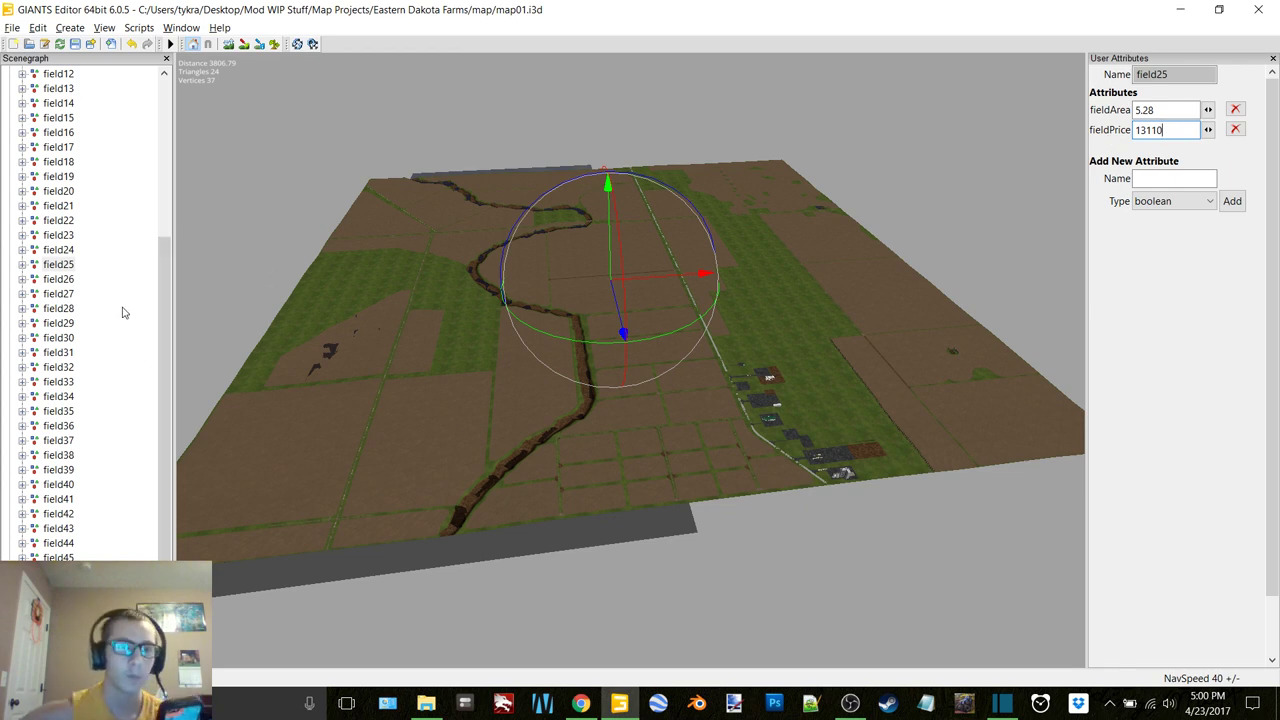
Set field26's fieldArea to 5.28 and its fieldPrice to 13110.
click(58, 279)
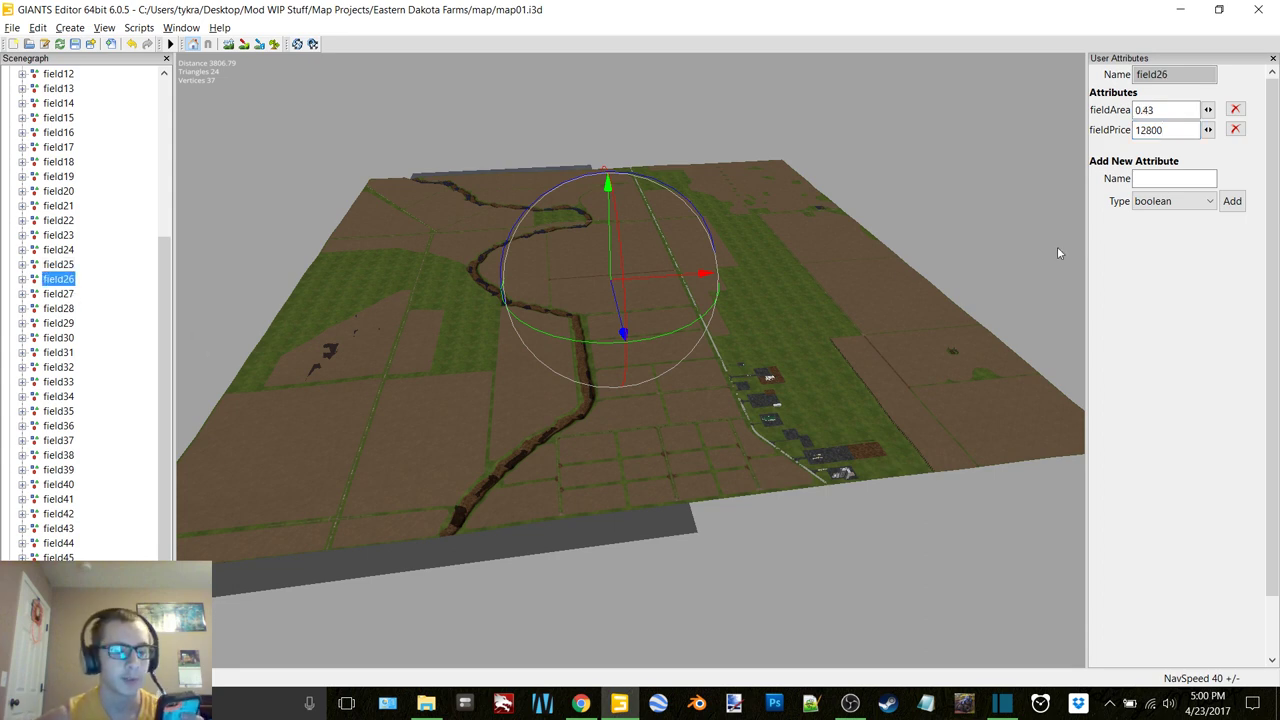
drag(1195, 110, 1096, 111)
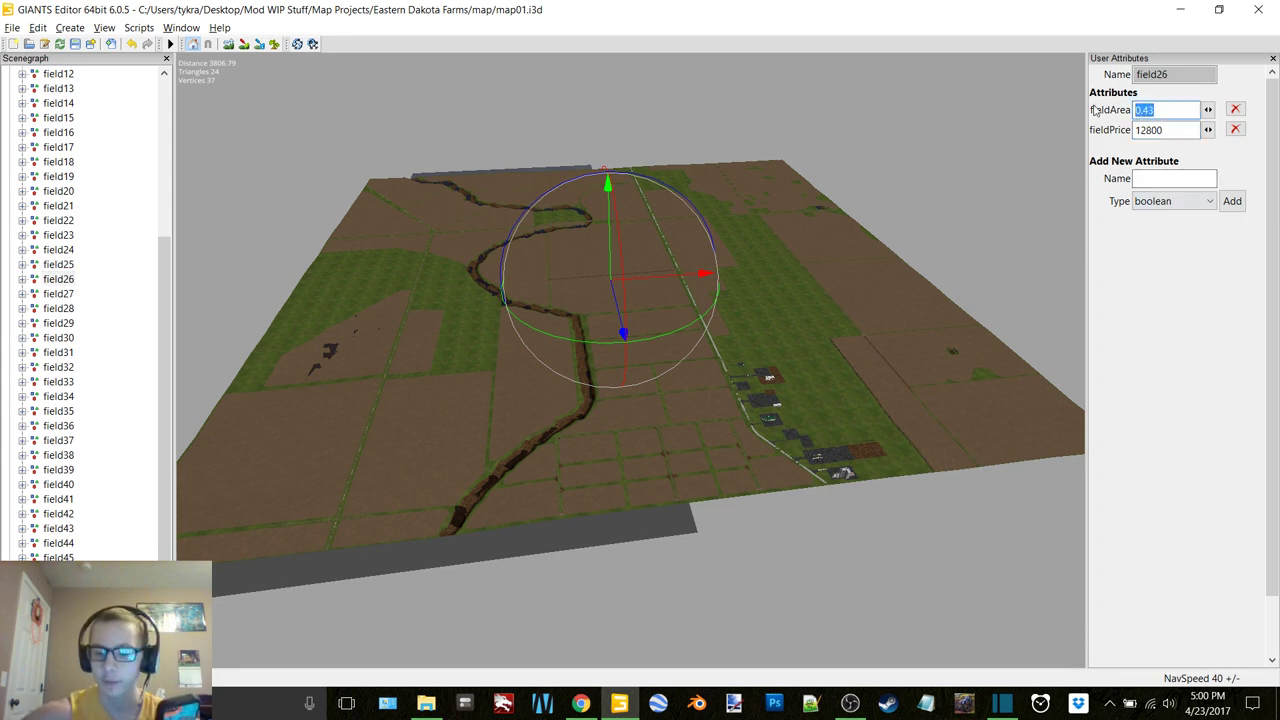
text(5.28)
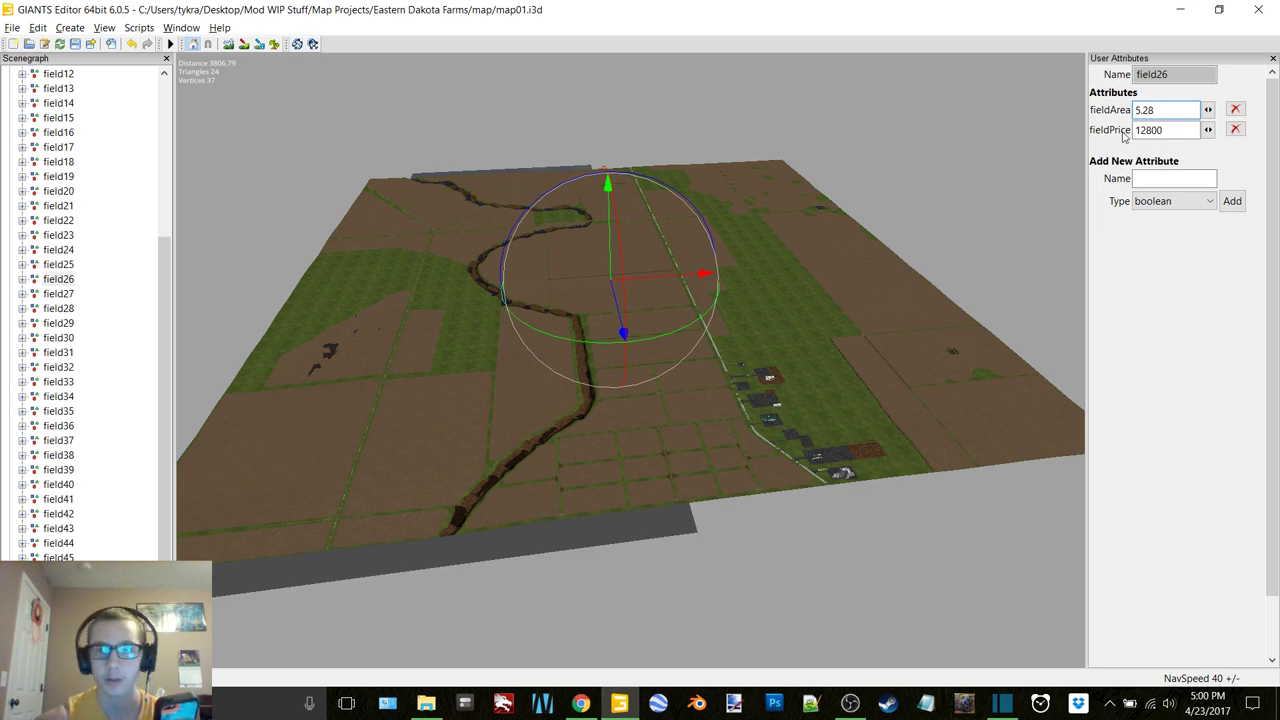
drag(1170, 131, 1125, 131)
text(13)
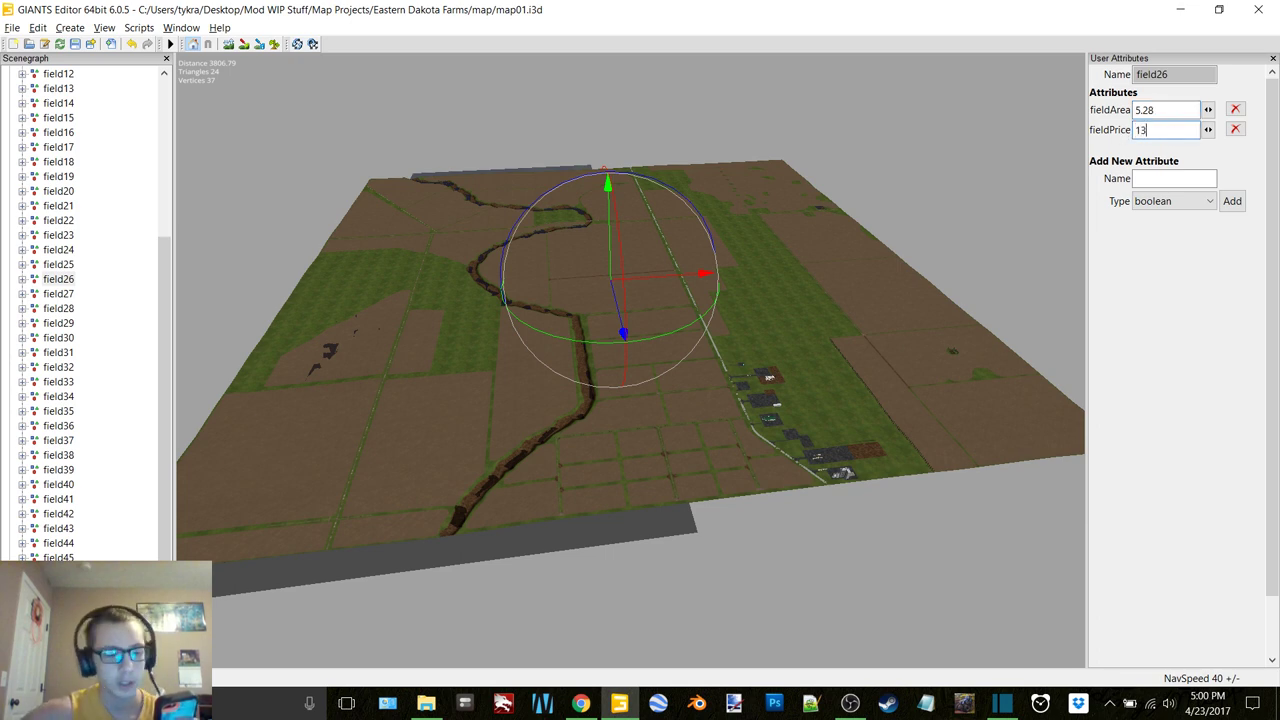
text(110)
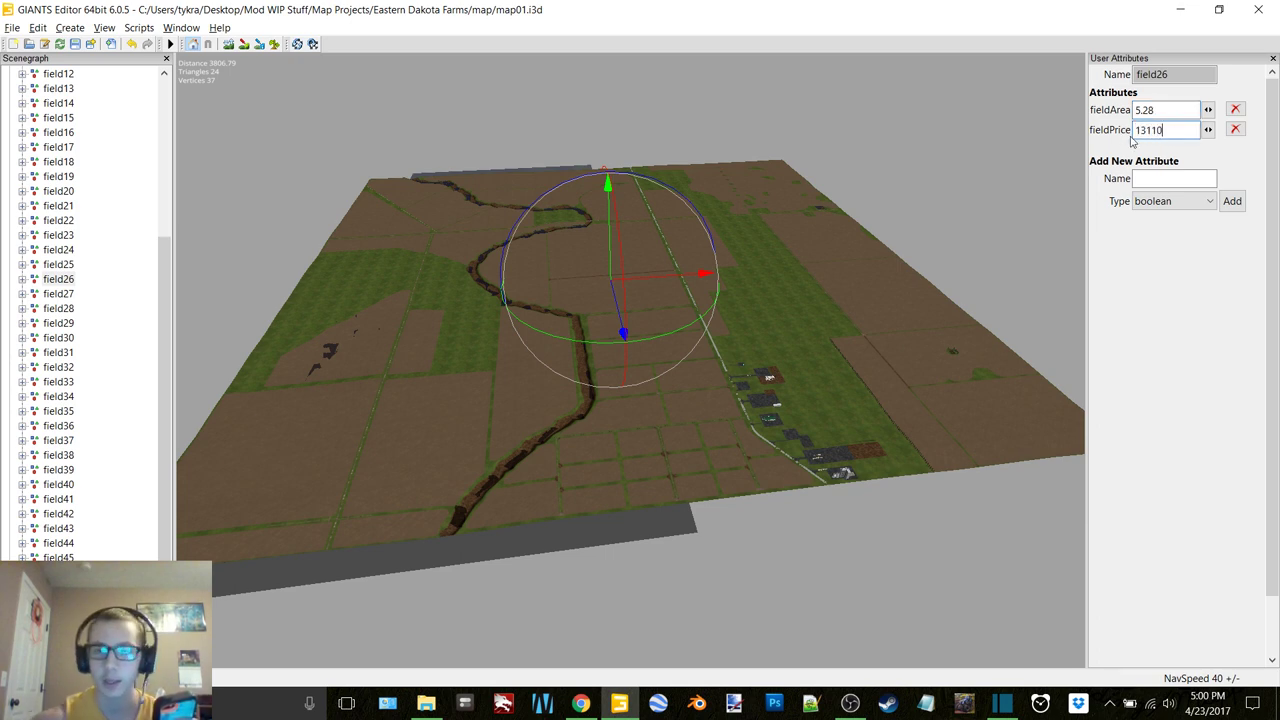
Set field27's fieldArea to 4.71 and its fieldPrice to 11694.
click(58, 294)
drag(1170, 110, 1088, 112)
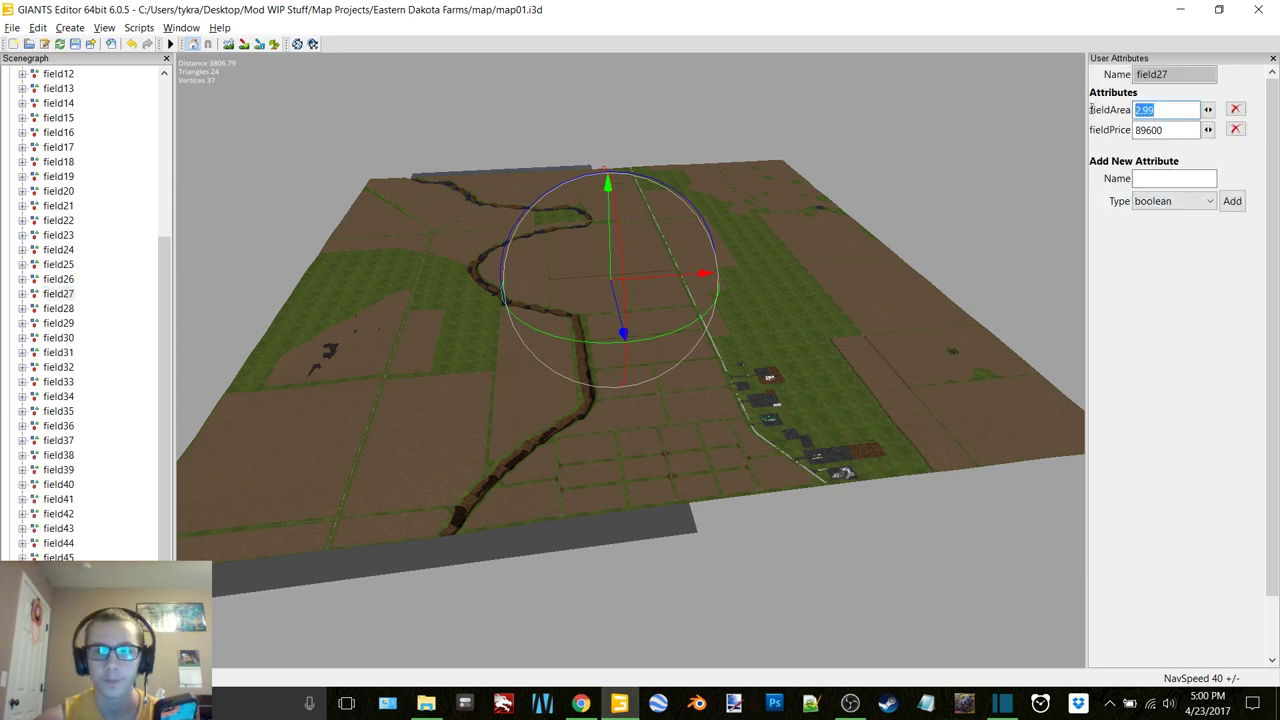
text(4.71)
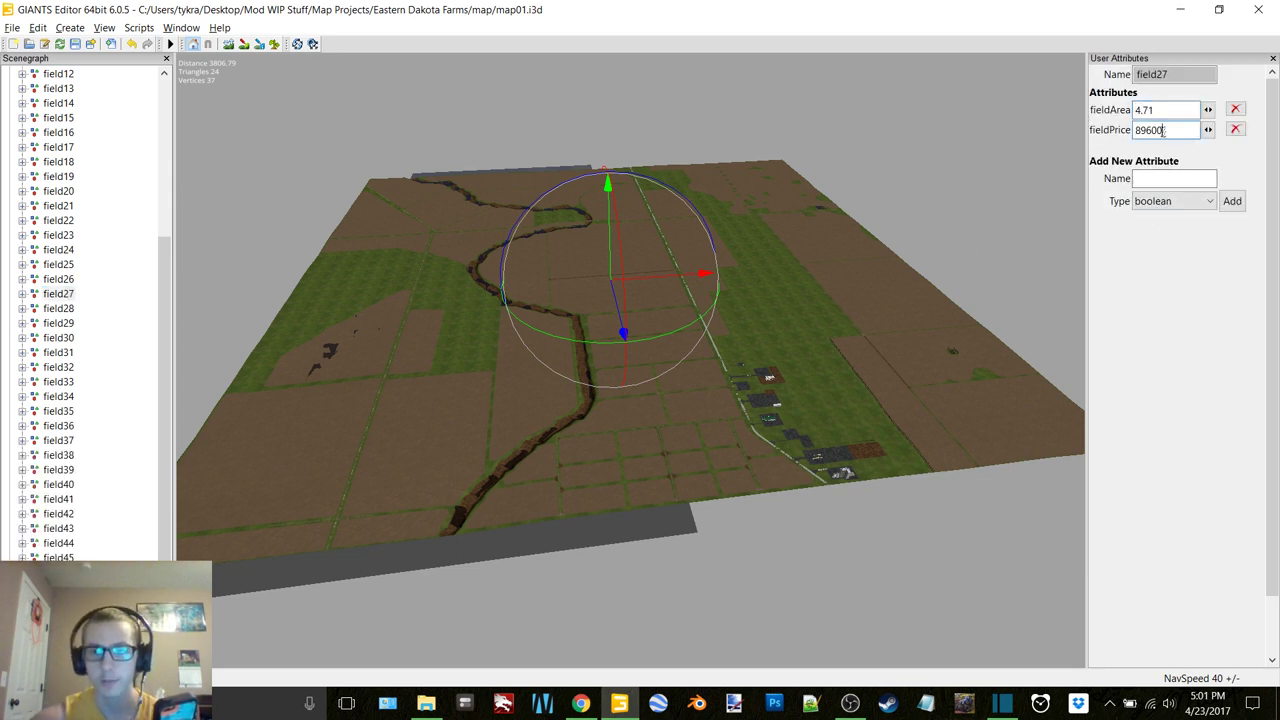
drag(1165, 130, 1094, 145)
text(11694)
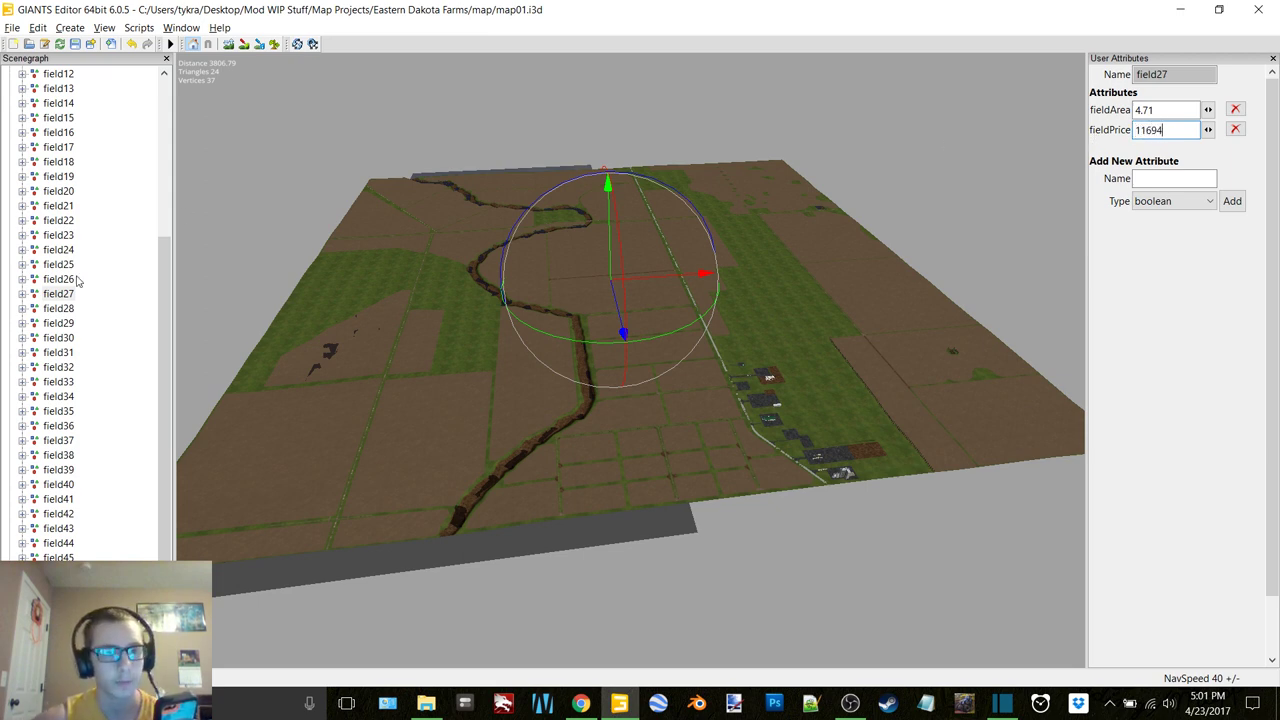
Set field28's fieldArea to 3.85 and its fieldPrice to 9559.
click(58, 309)
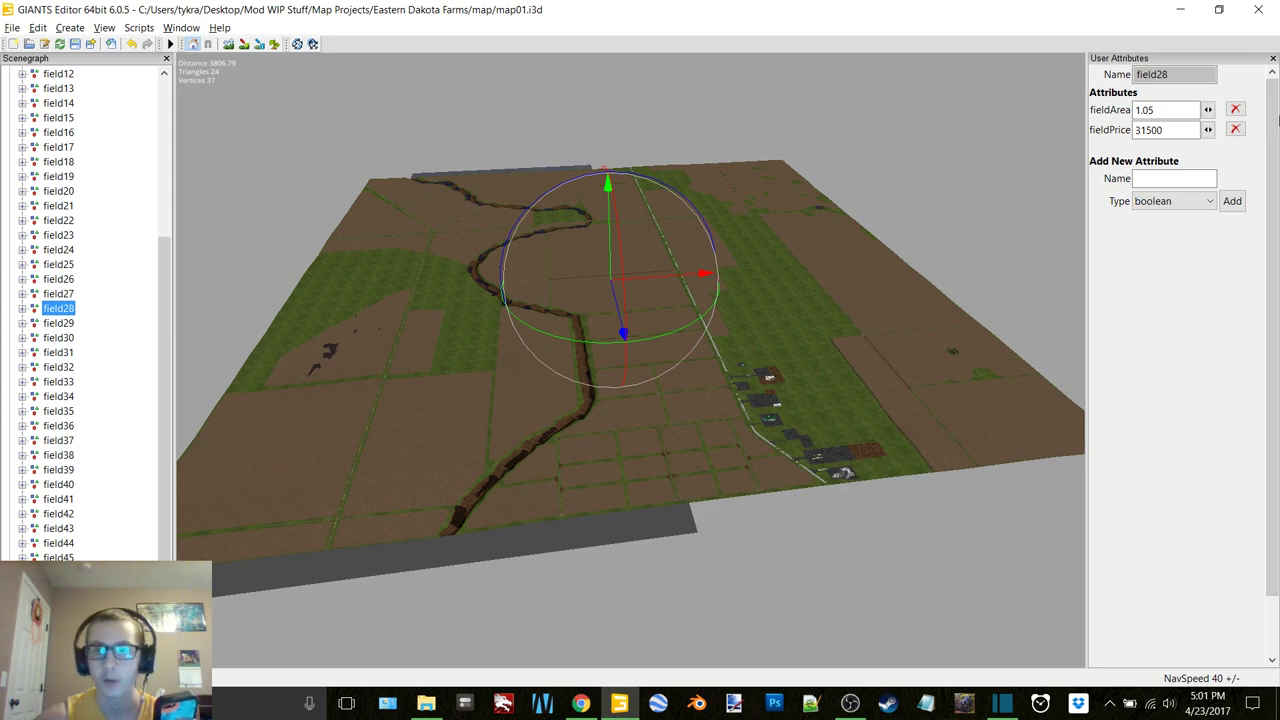
drag(1168, 112, 1136, 111)
text(3.)
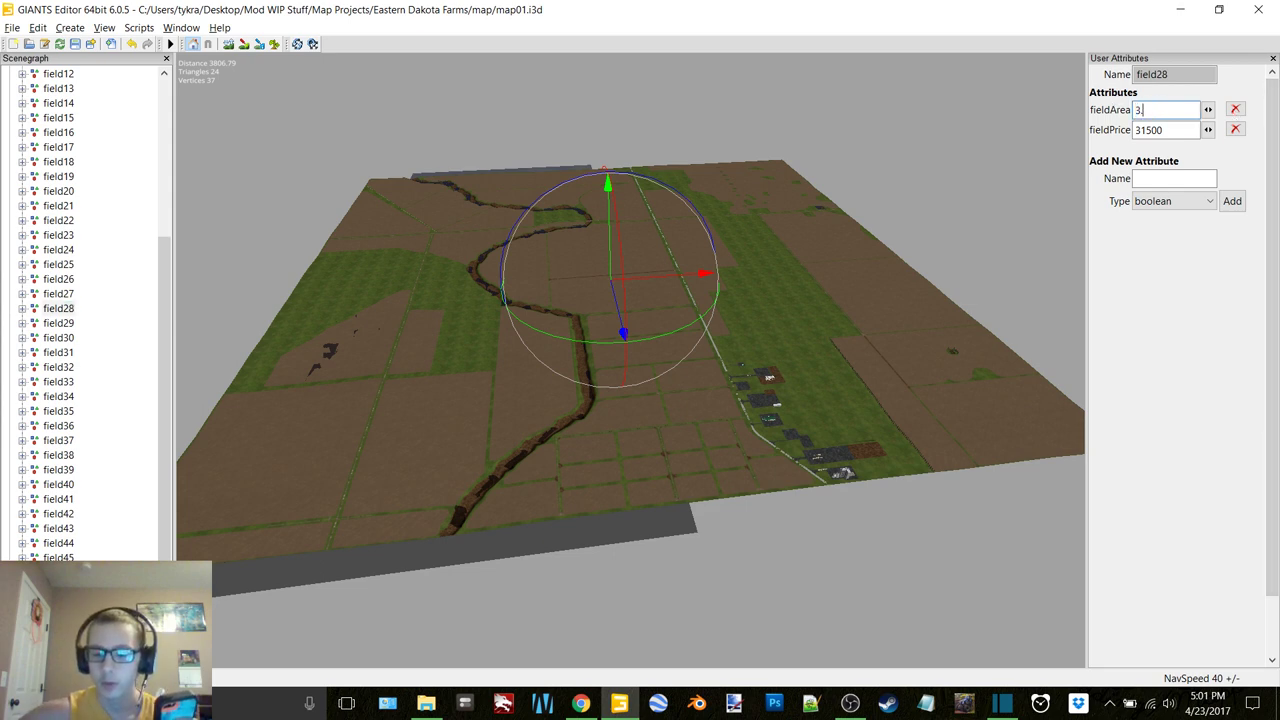
text(85)
drag(1168, 129, 1066, 147)
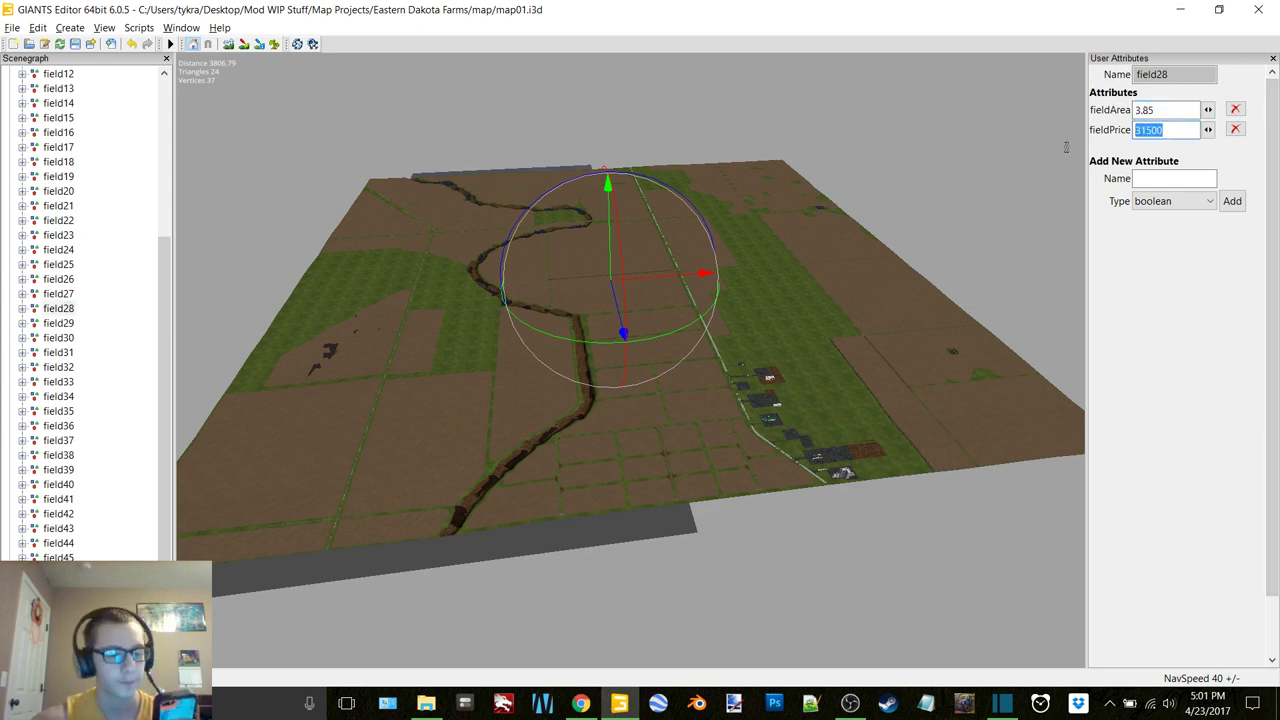
text(9559)
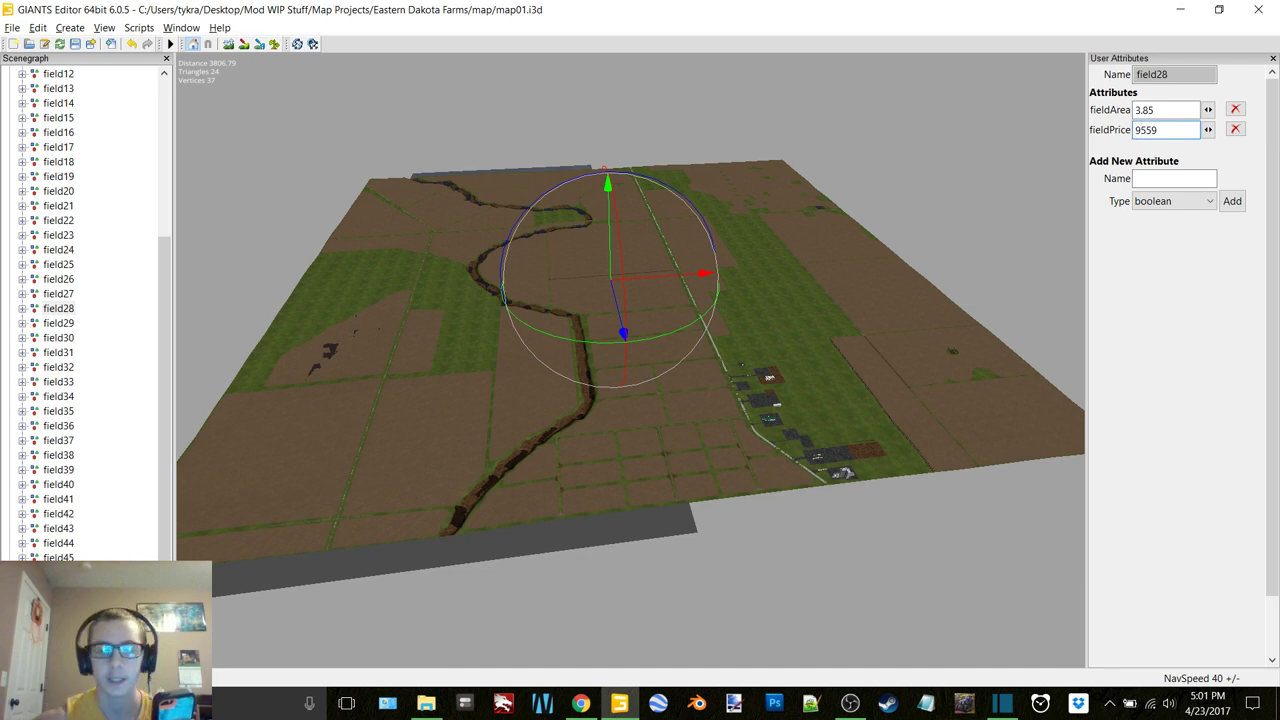
Set field29's fieldArea to 4.39 and its fieldPrice to 10900.
click(60, 323)
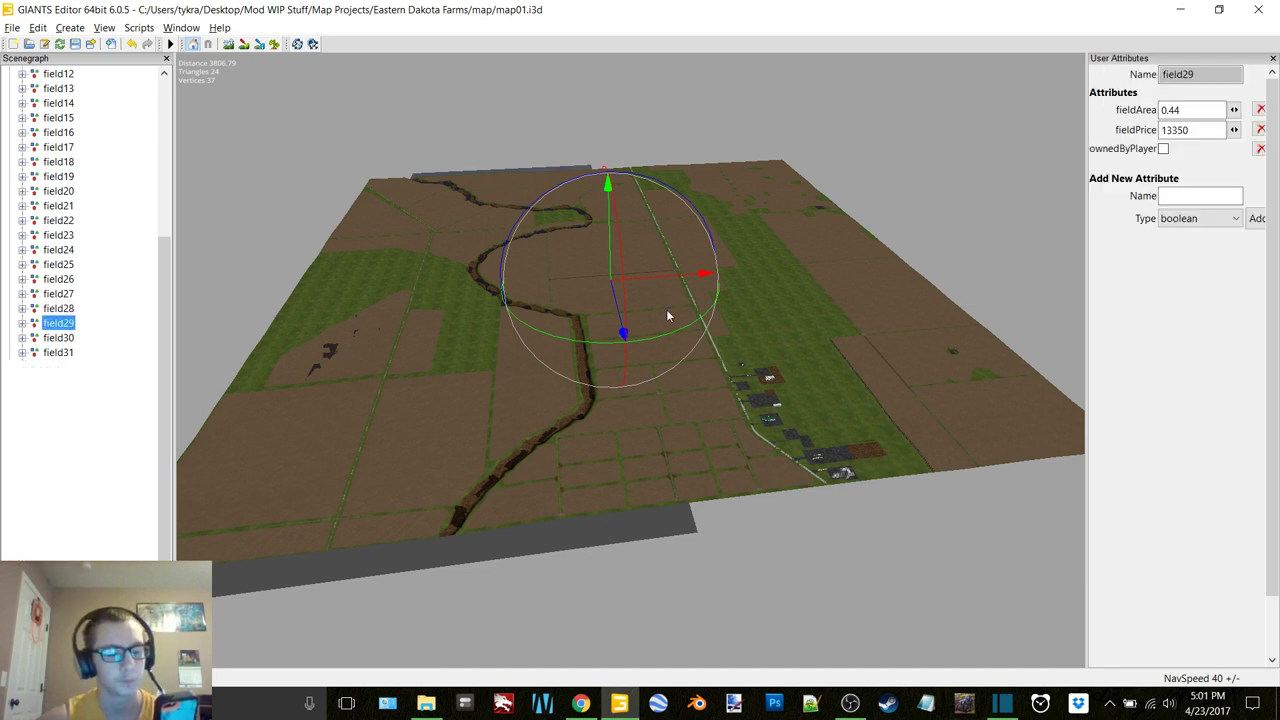
drag(1228, 110, 1134, 116)
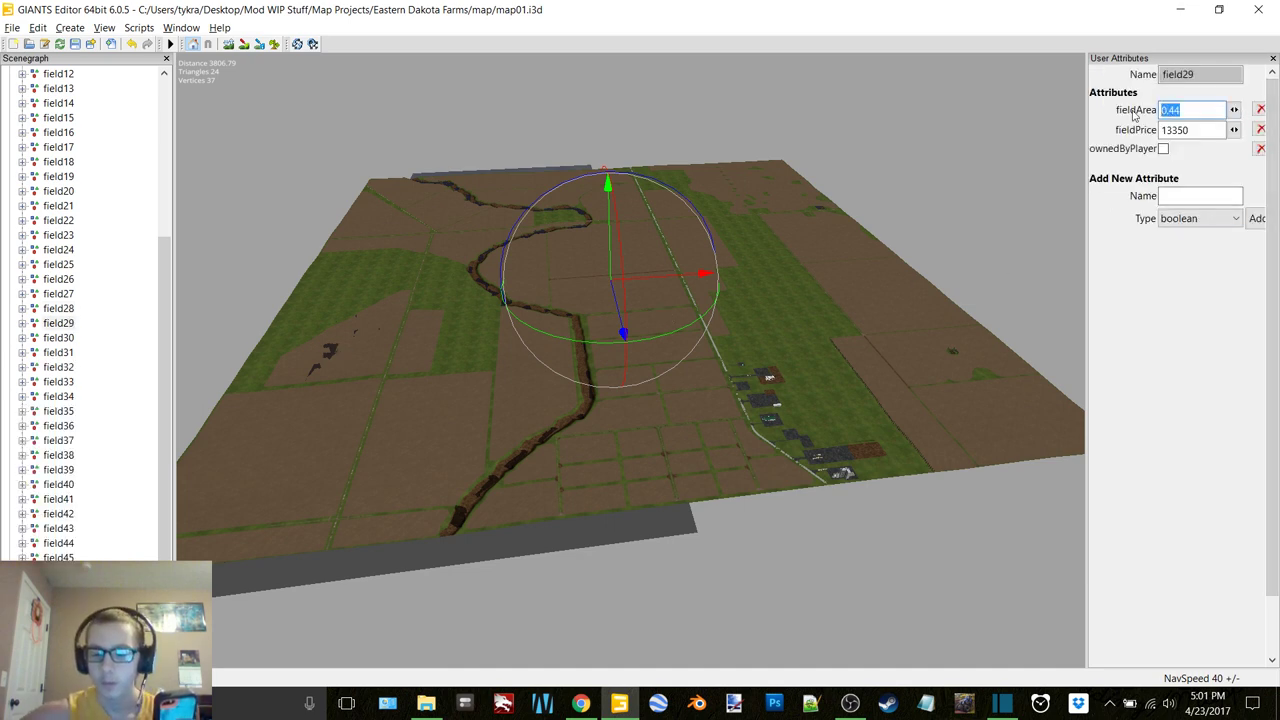
text(4.39)
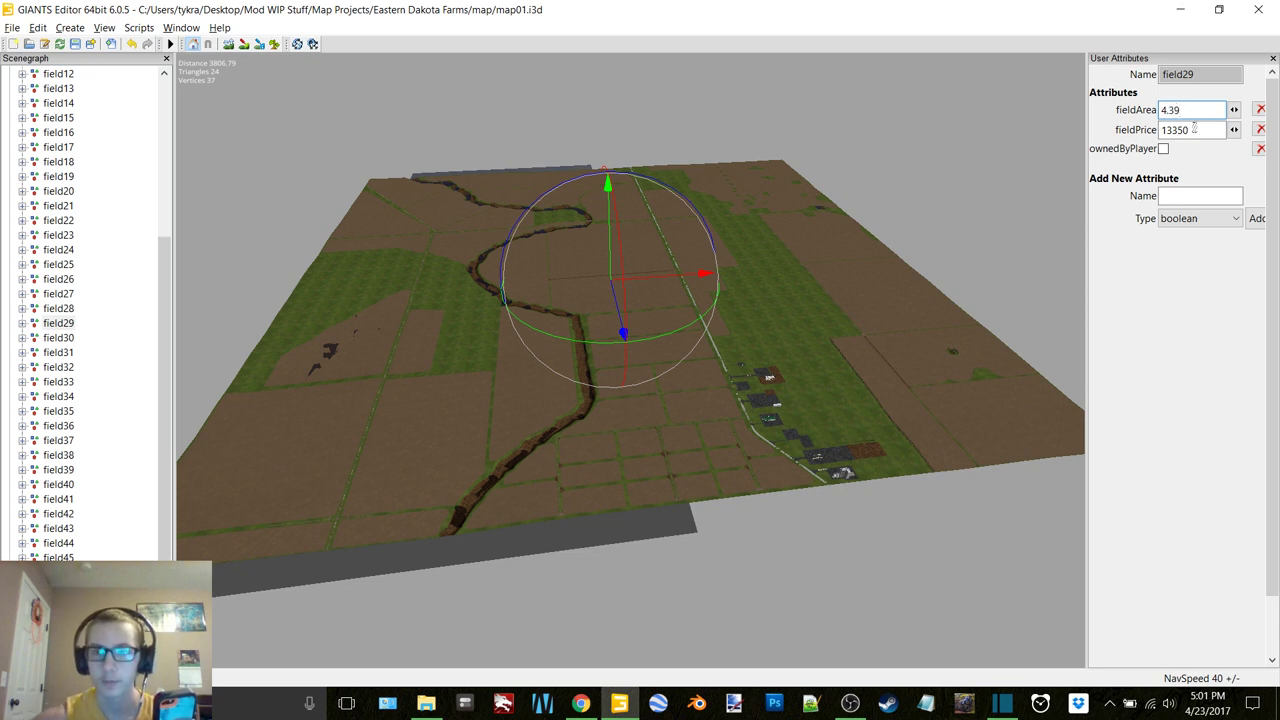
drag(1224, 130, 1143, 140)
text(10900)
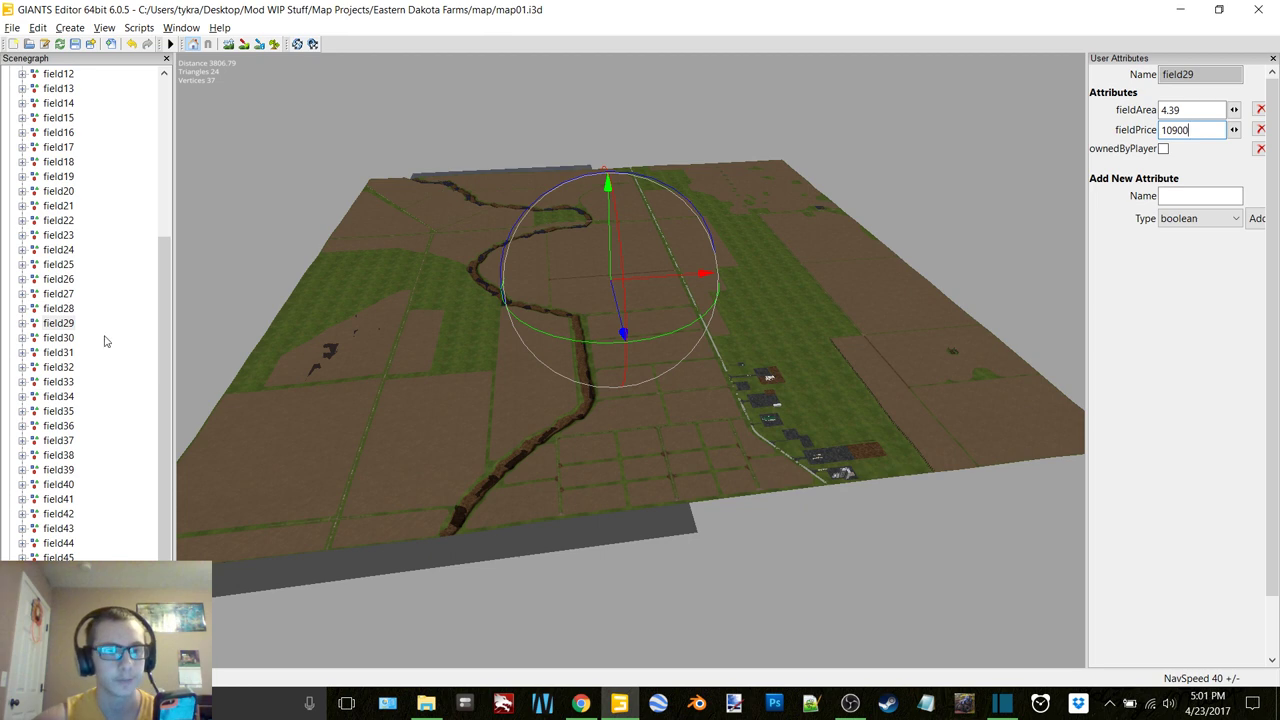
Set field30's fieldArea to 4.84 and its fieldPrice to 12017.
click(58, 338)
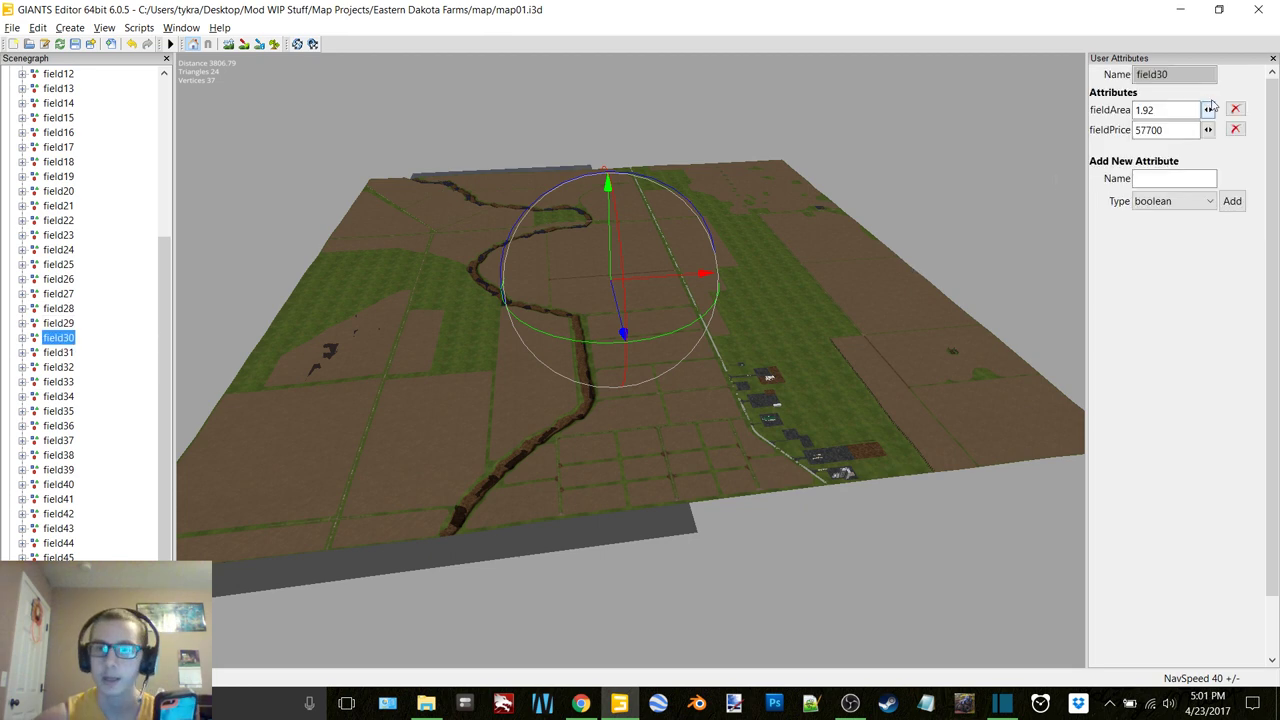
drag(1215, 110, 1117, 113)
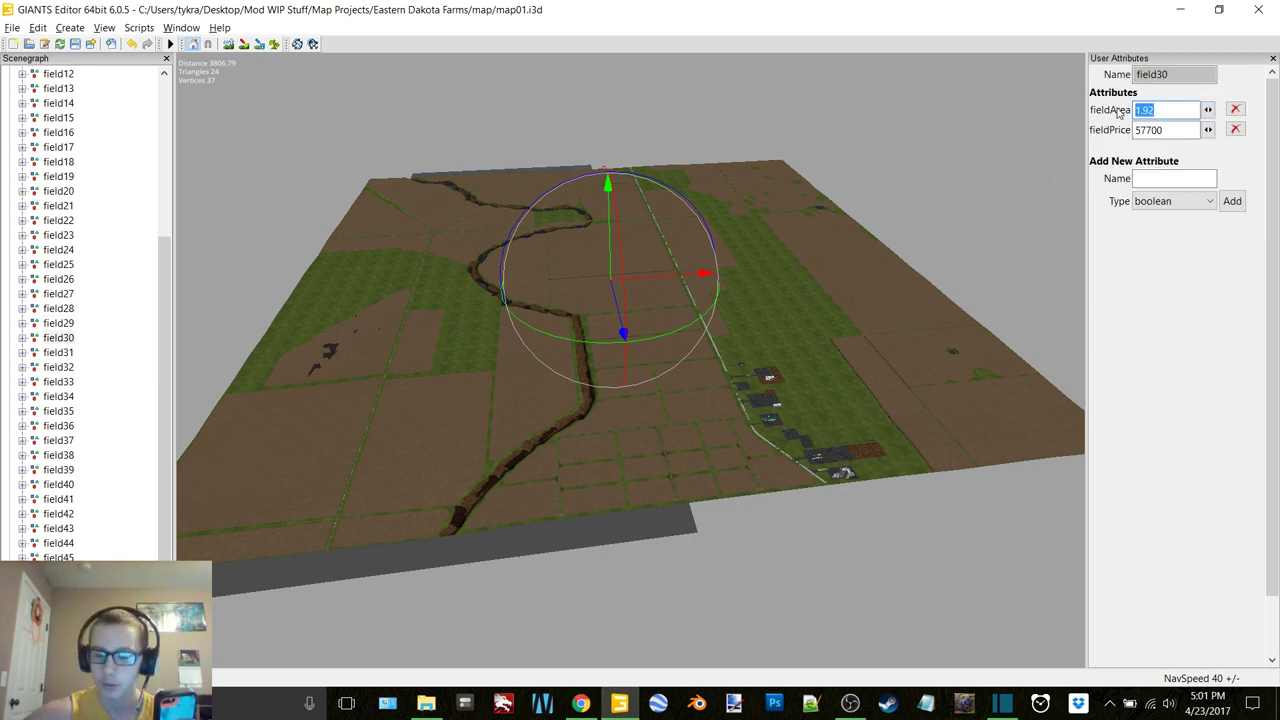
text(4.84)
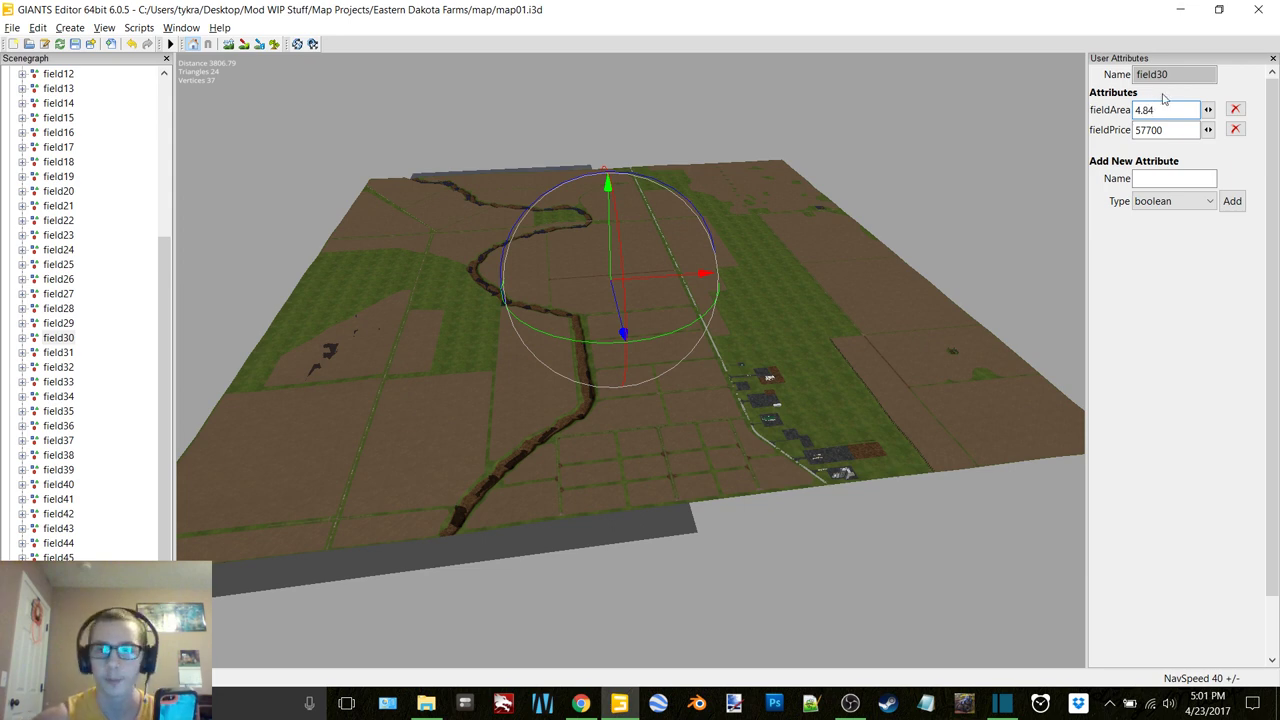
drag(1182, 128, 1121, 139)
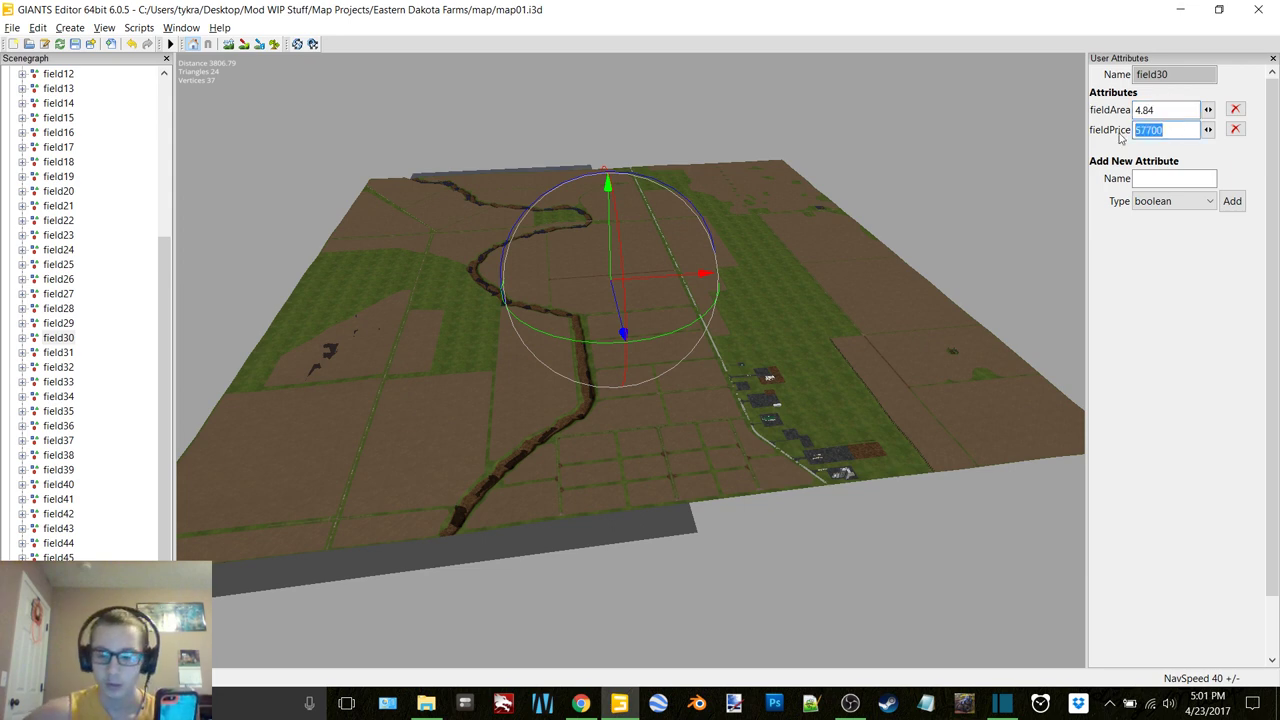
text(12017)
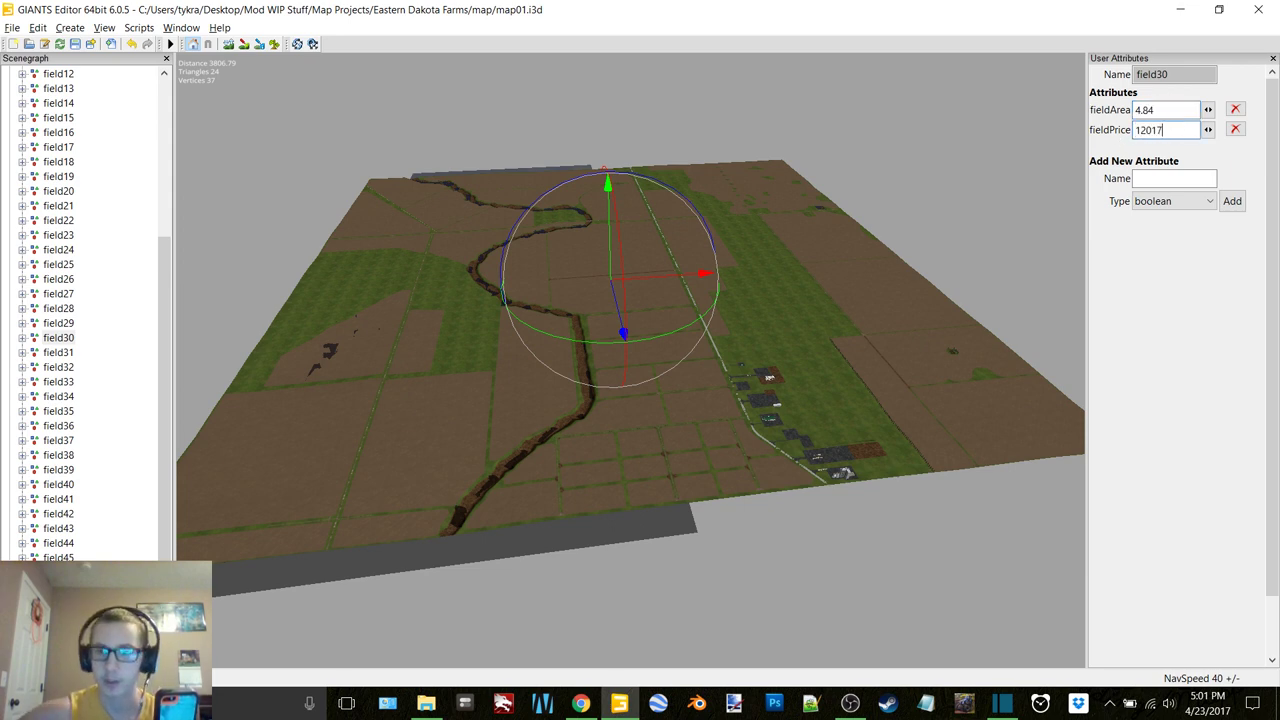
Set field31's fieldArea to 6.67 and its fieldPrice to 16561.
click(70, 355)
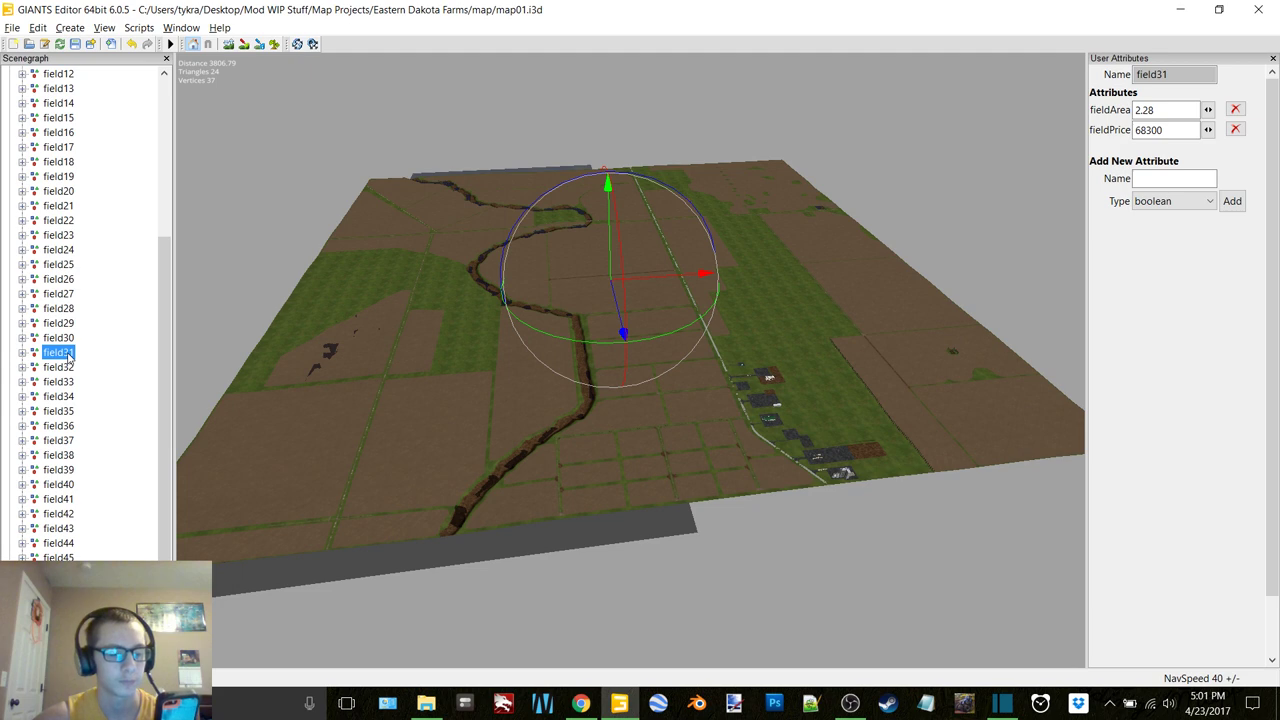
click(1172, 108)
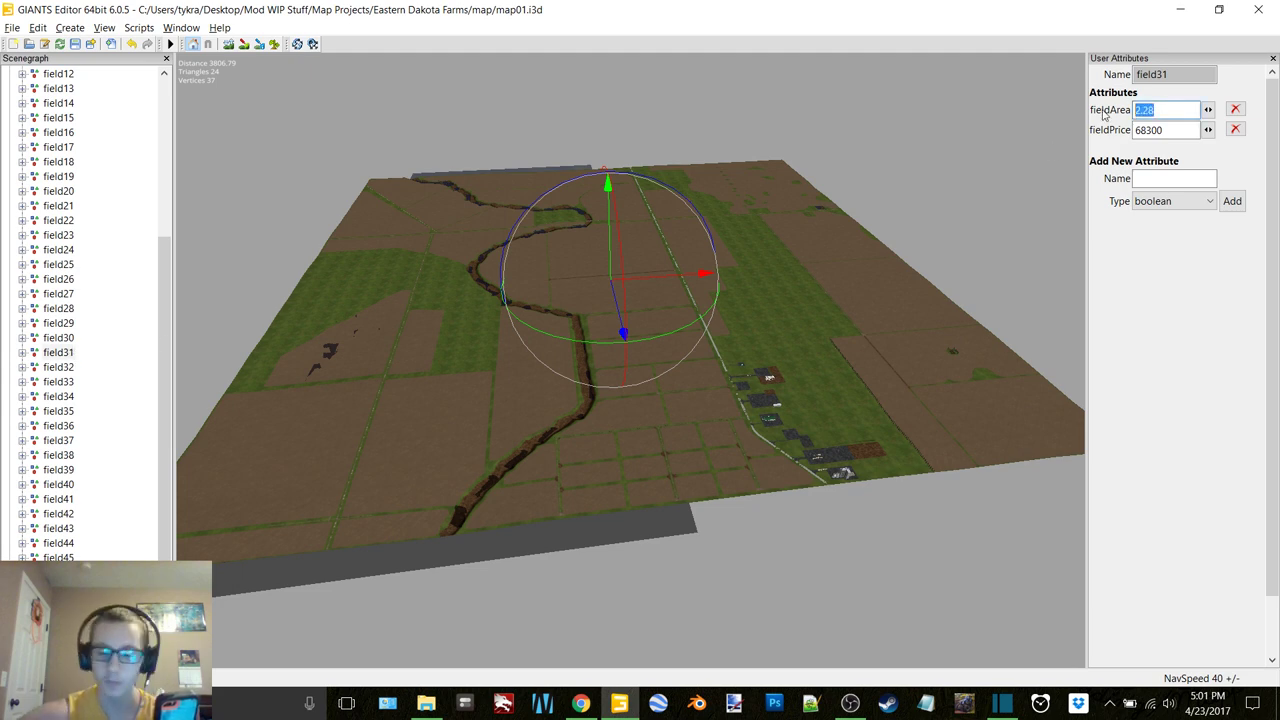
text(6.67)
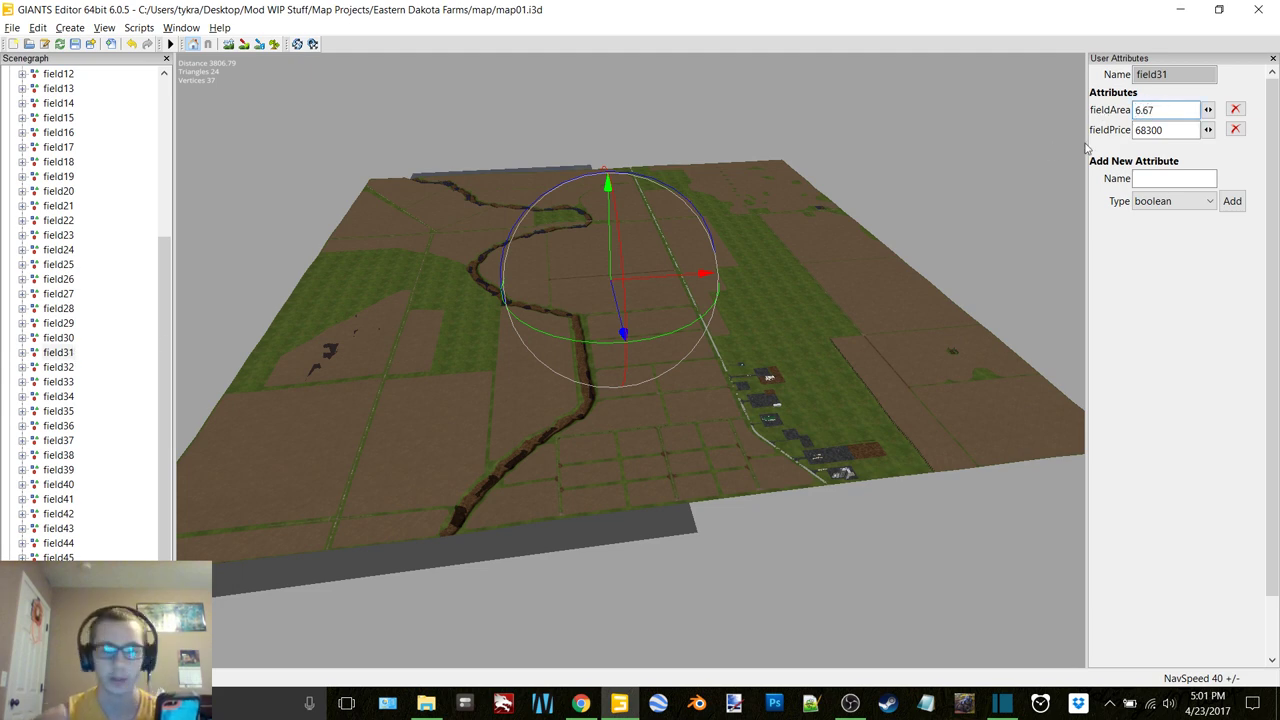
click(1168, 130)
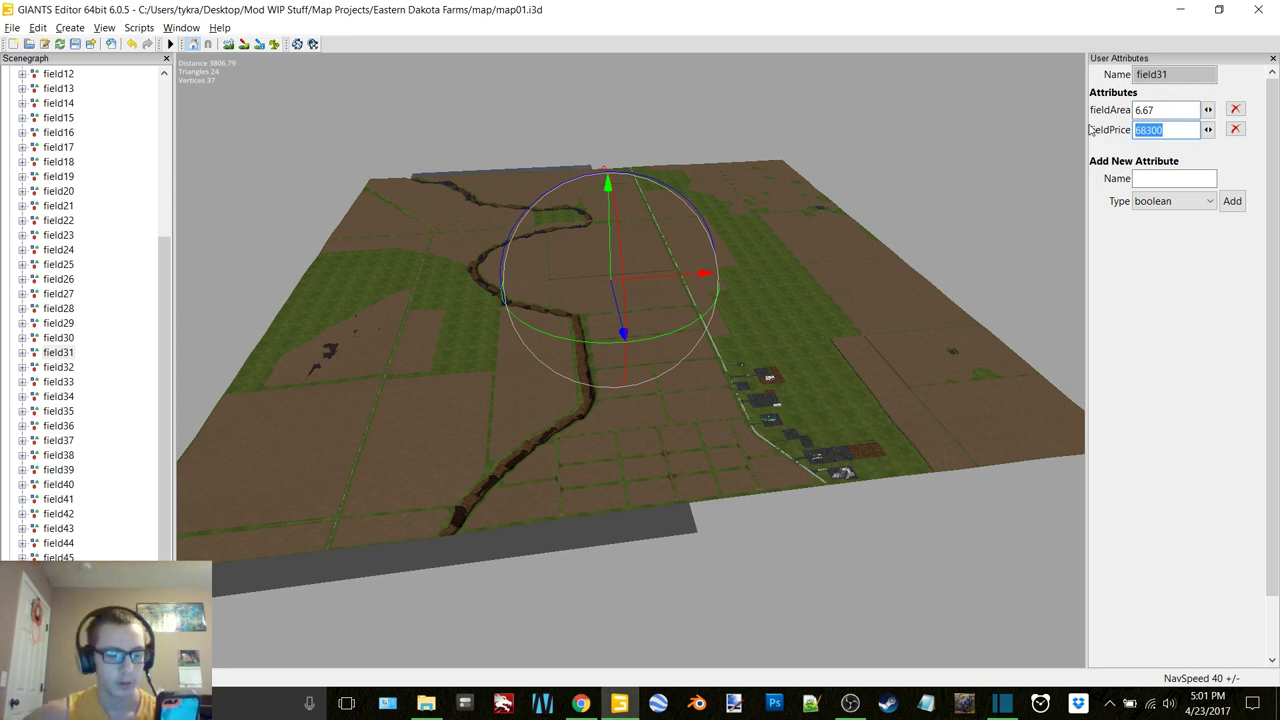
text(16561)
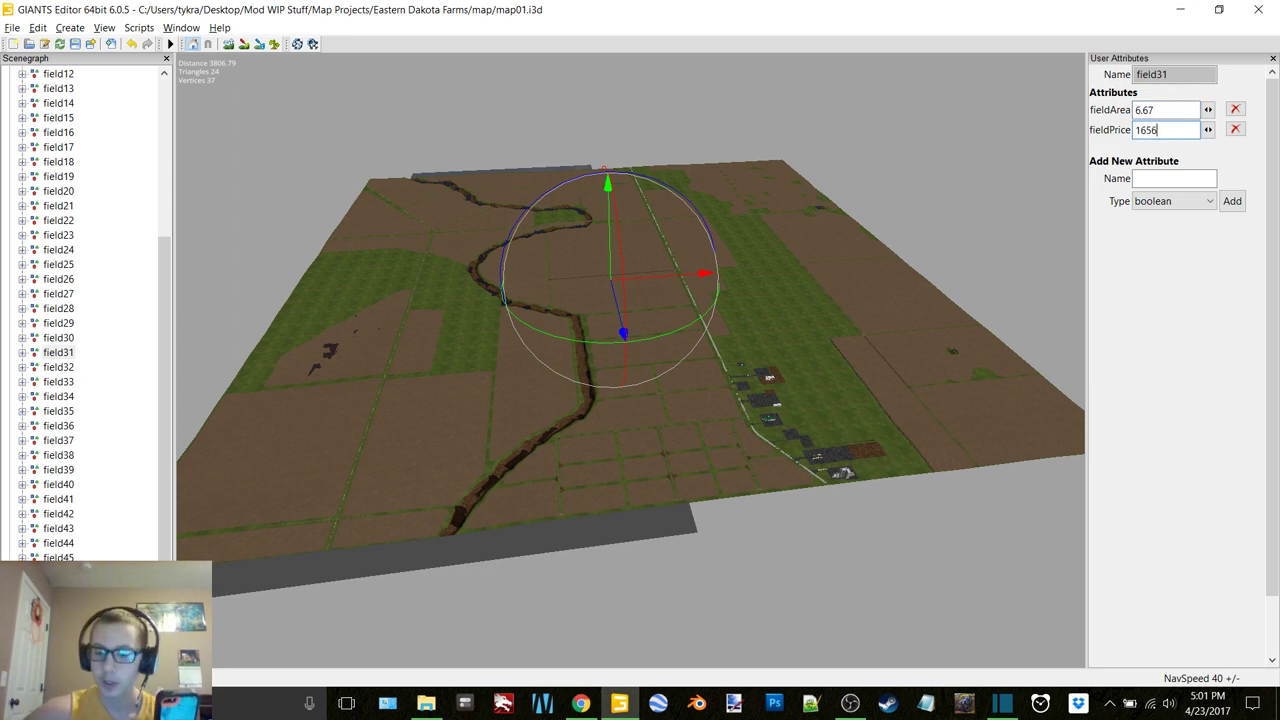
Set field32's fieldArea to 13.71 and its fieldPrice to 34041.
click(68, 368)
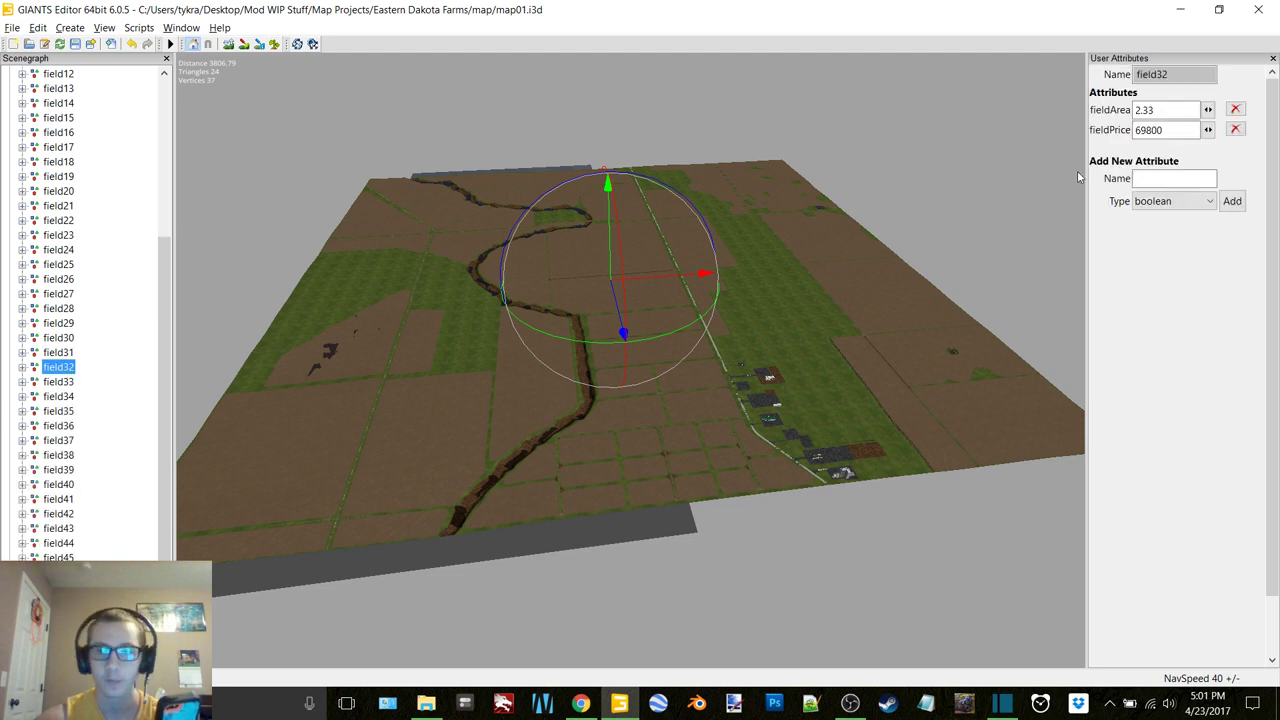
click(1165, 110)
text(13.71)
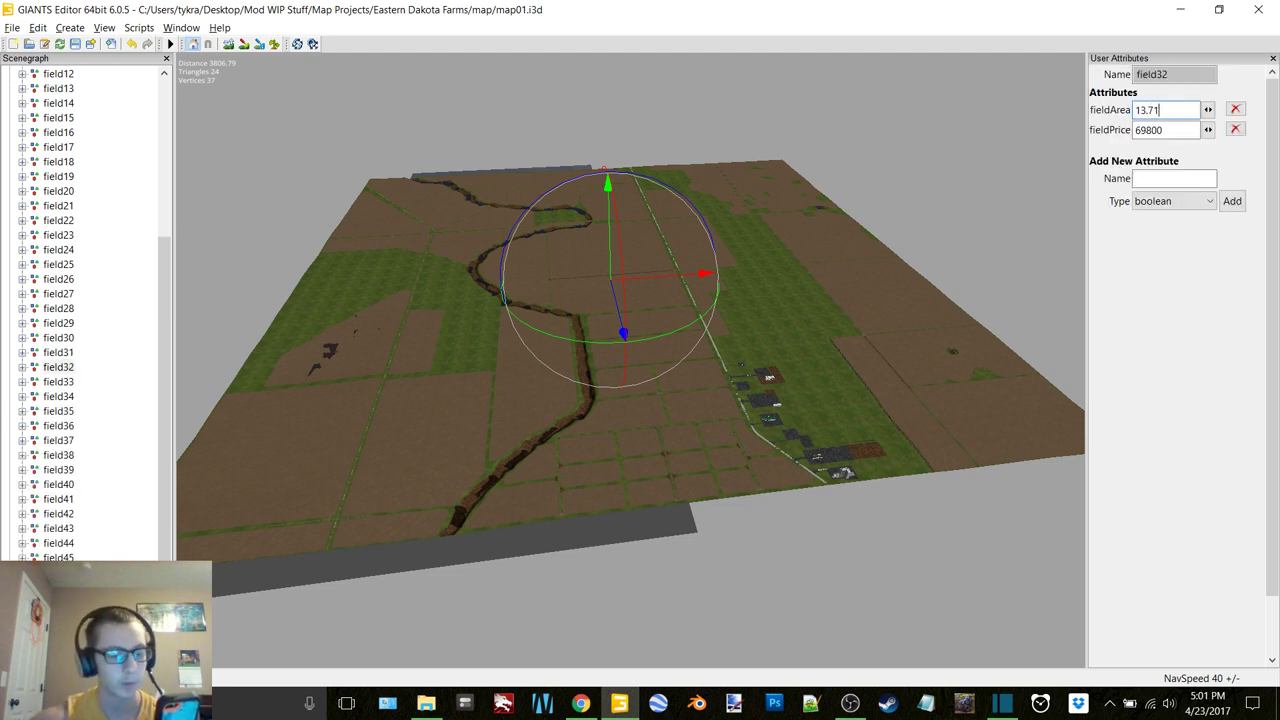
click(1180, 130)
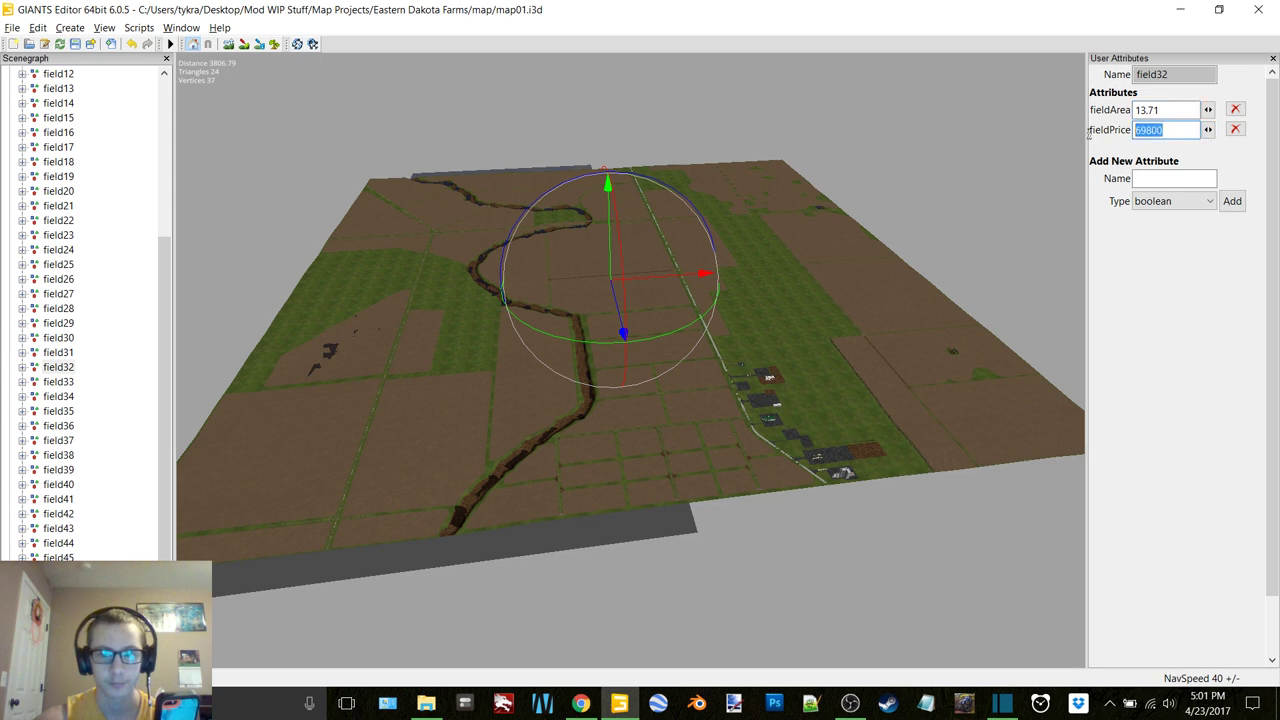
text(340)
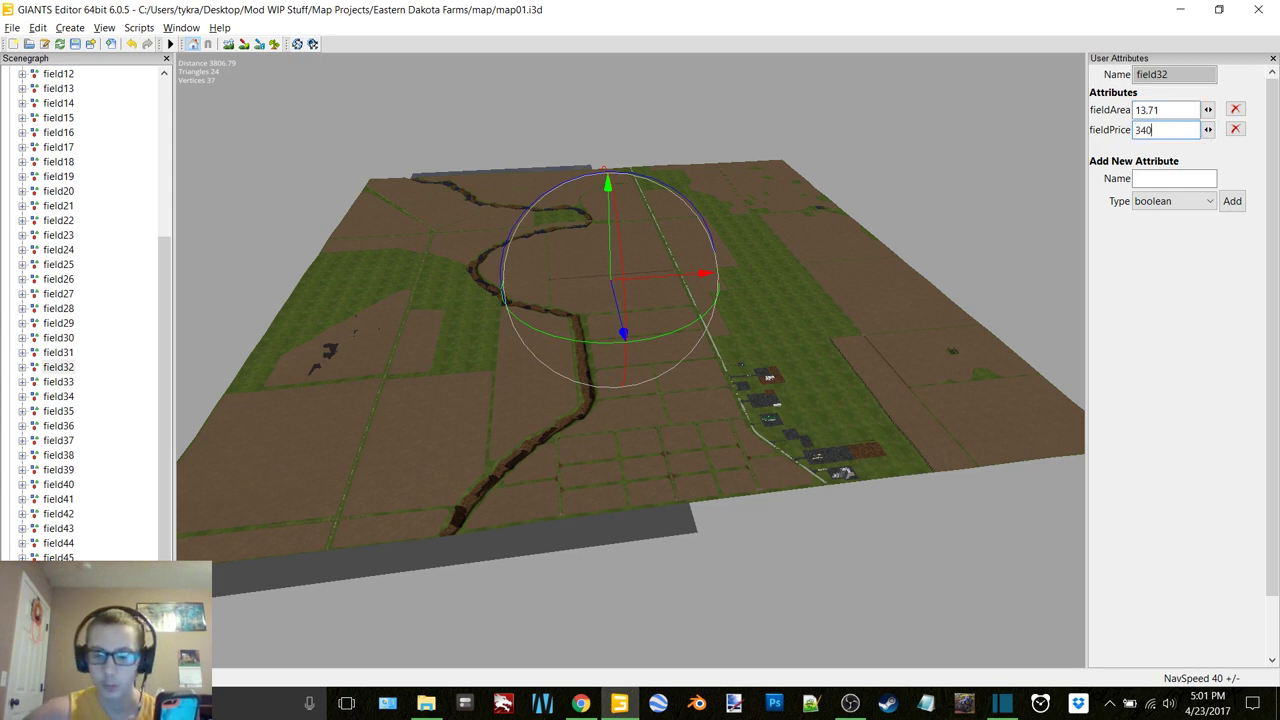
text(41)
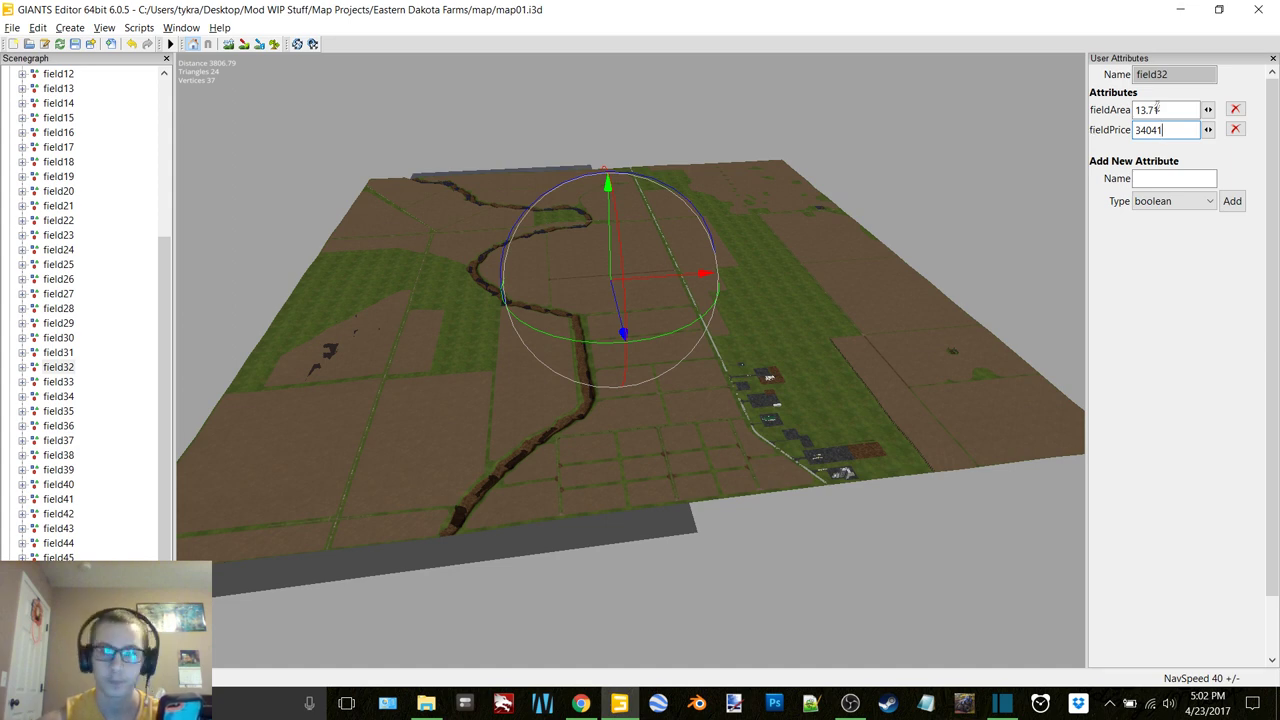
Set field33's fieldArea to 7.01 and its fieldPrice to 17405.
click(66, 384)
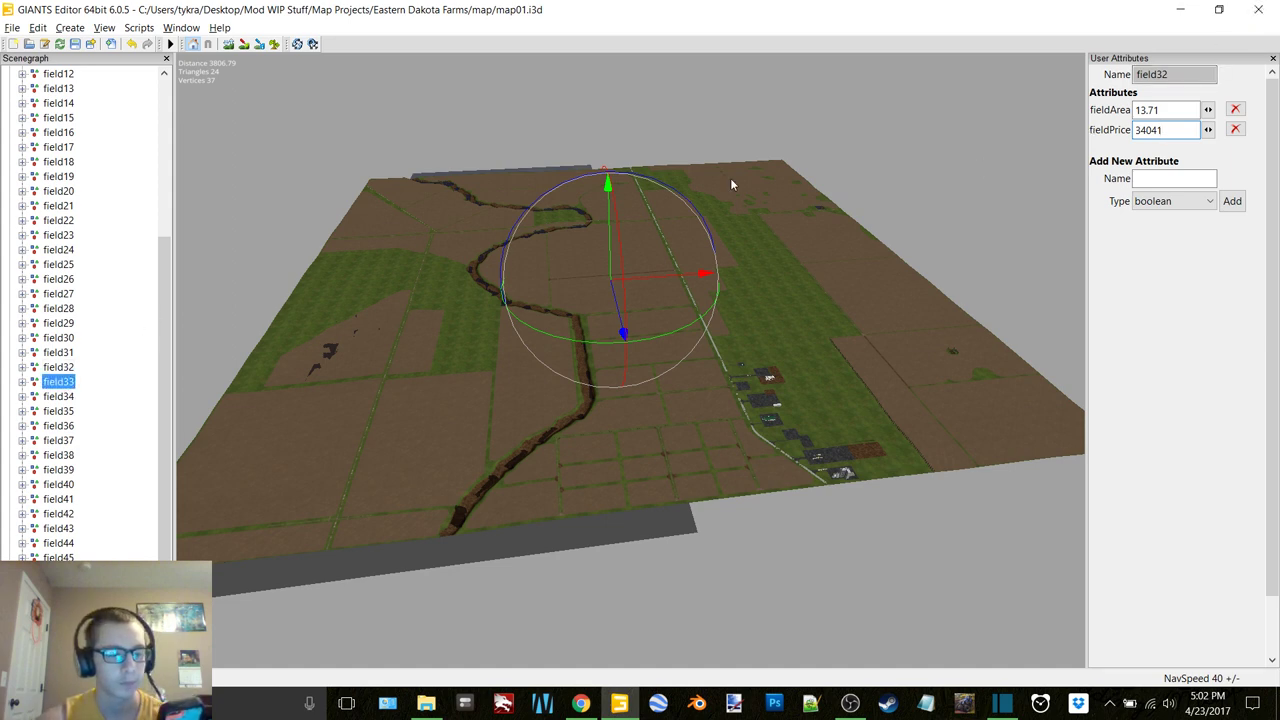
double_click(1152, 110)
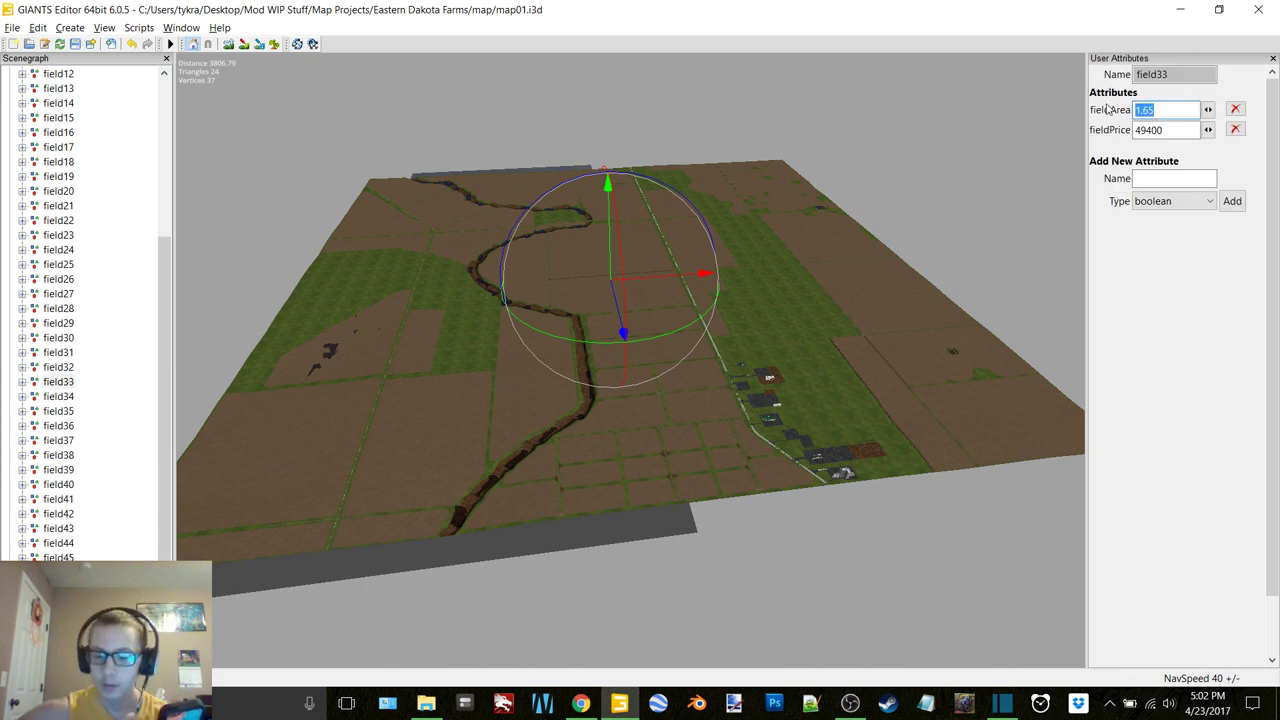
text(7.01)
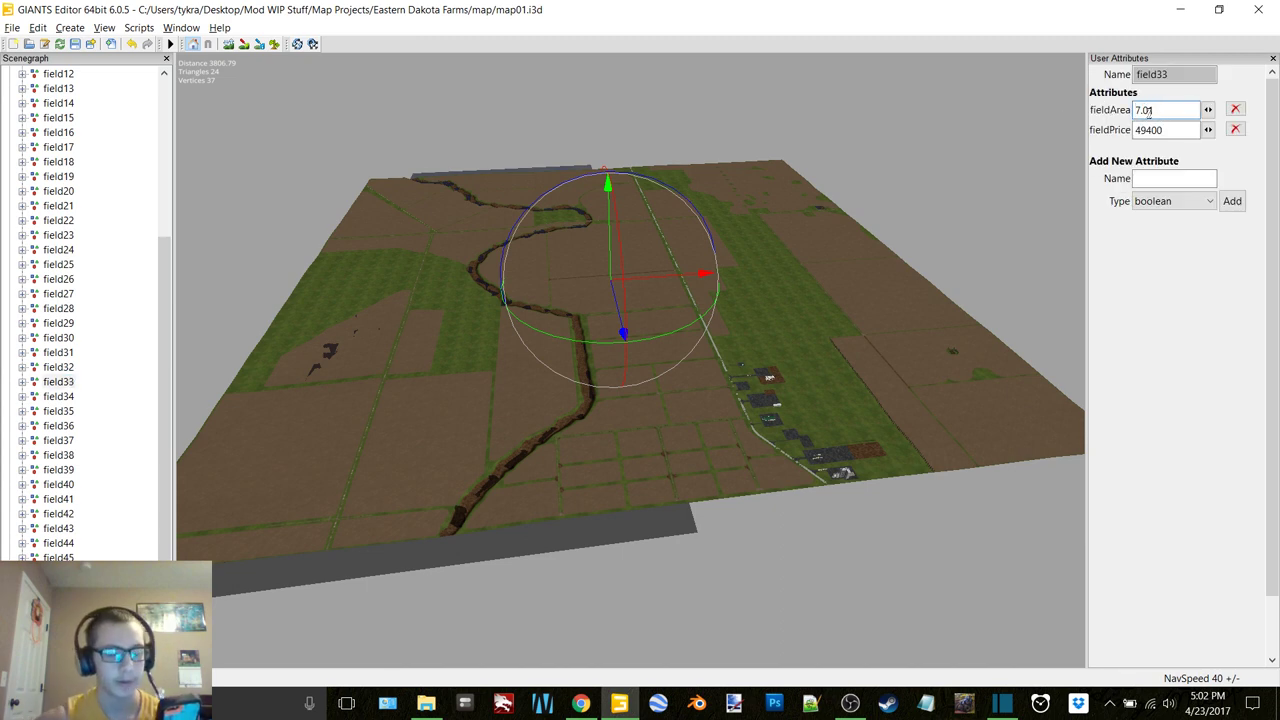
double_click(1178, 129)
text(7405)
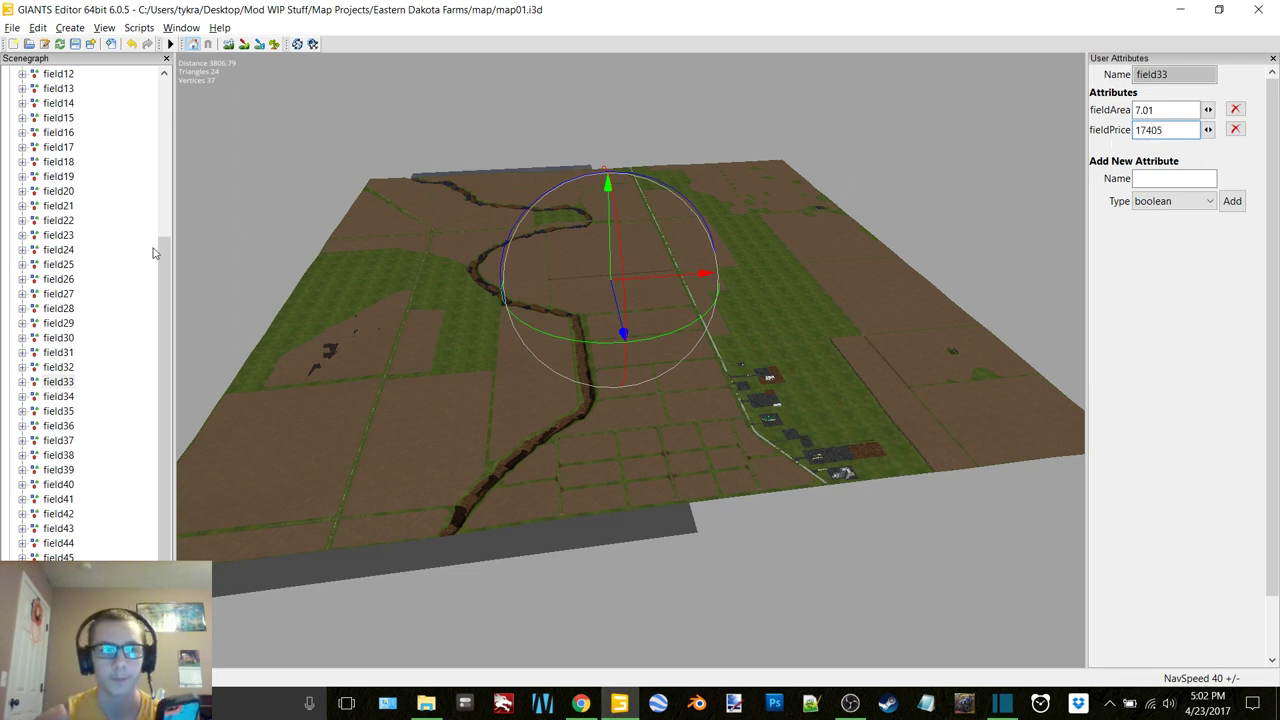
Set field34's fieldArea to 5.11 and its fieldPrice to 12688.
click(60, 397)
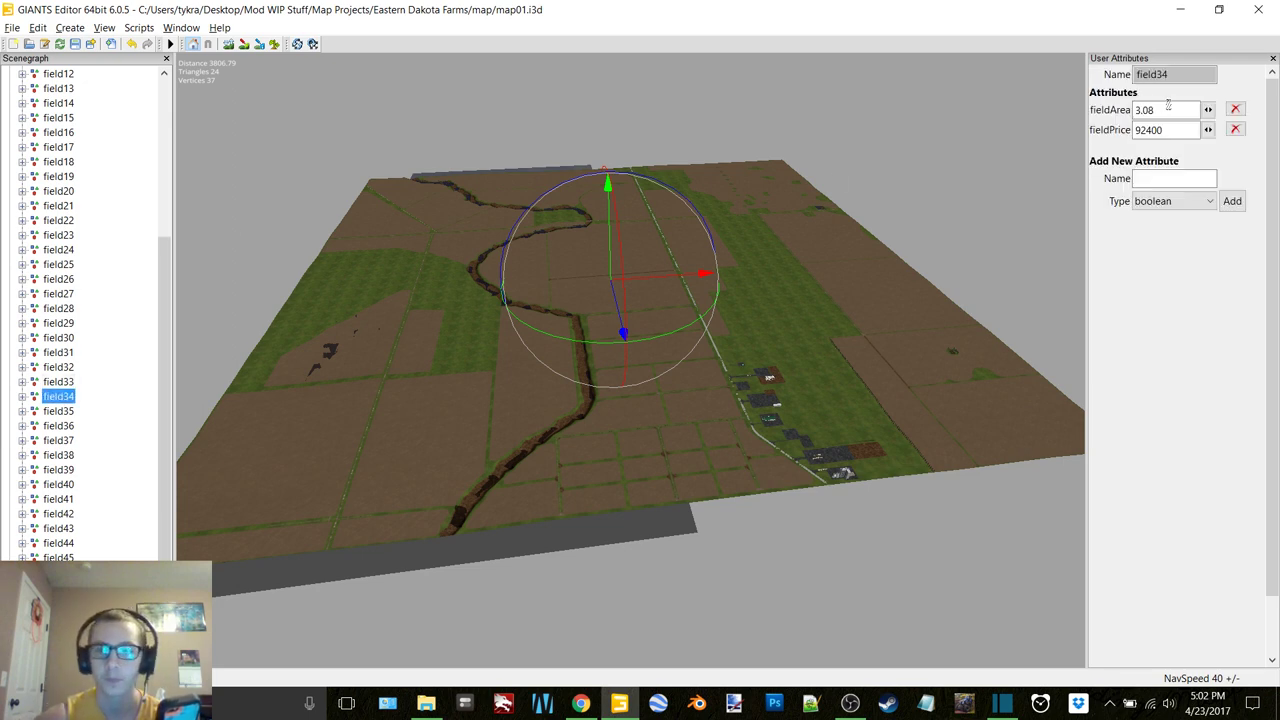
double_click(1166, 108)
text(5.11)
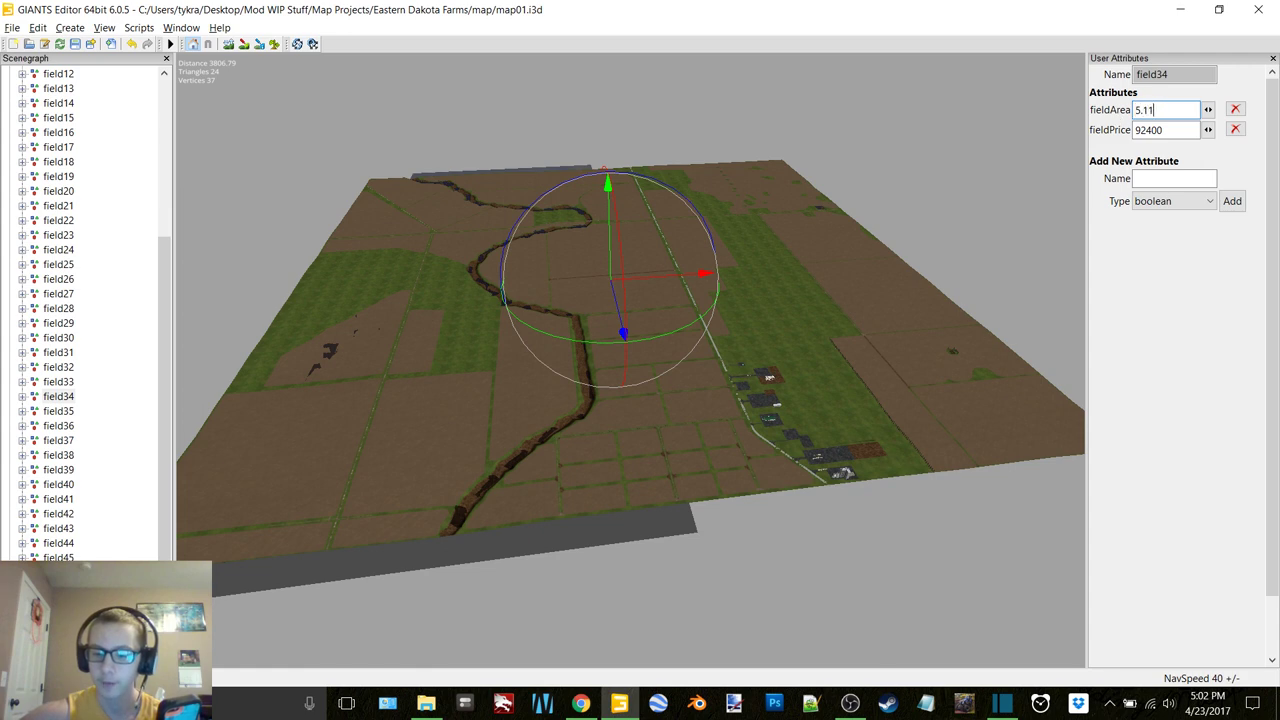
double_click(1166, 129)
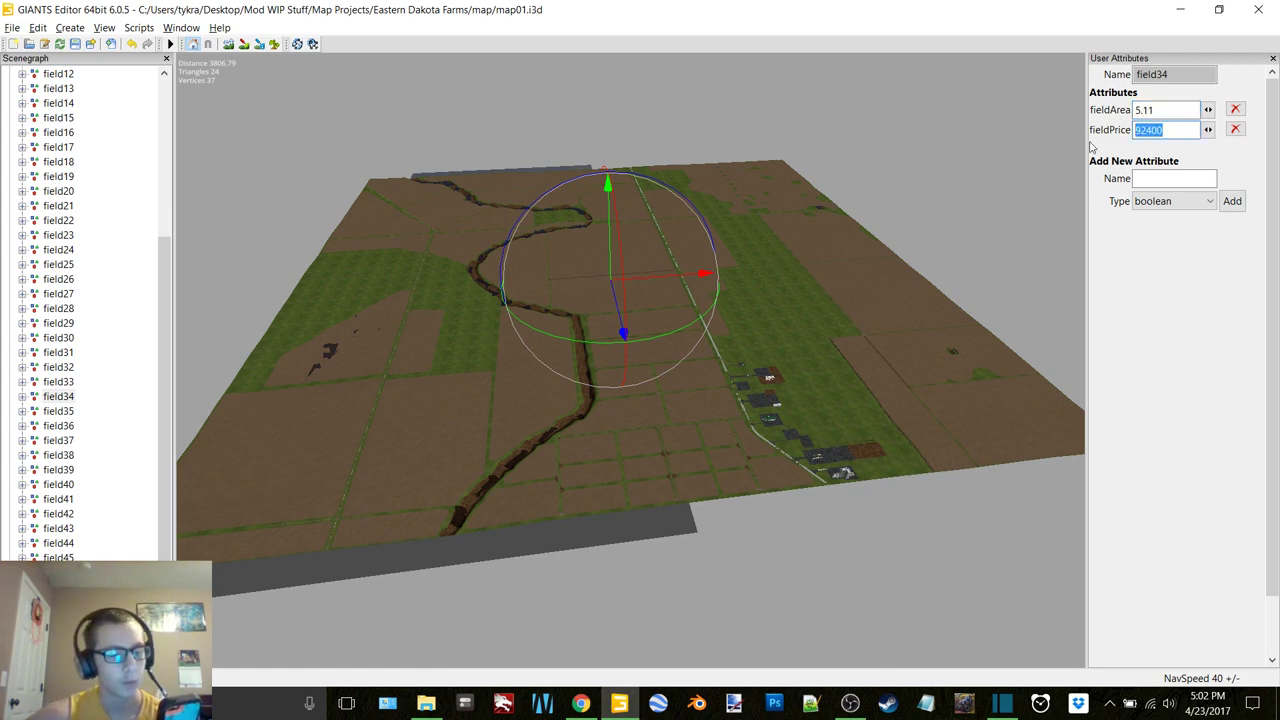
text(12)
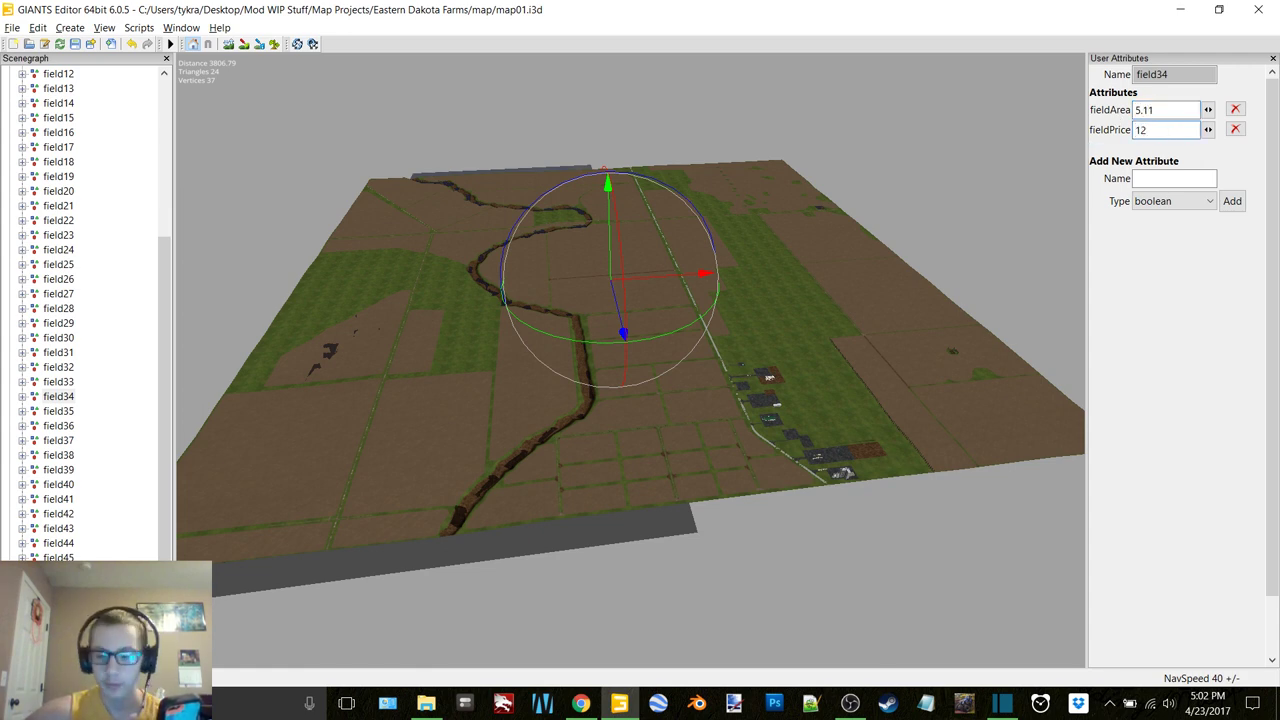
text(688)
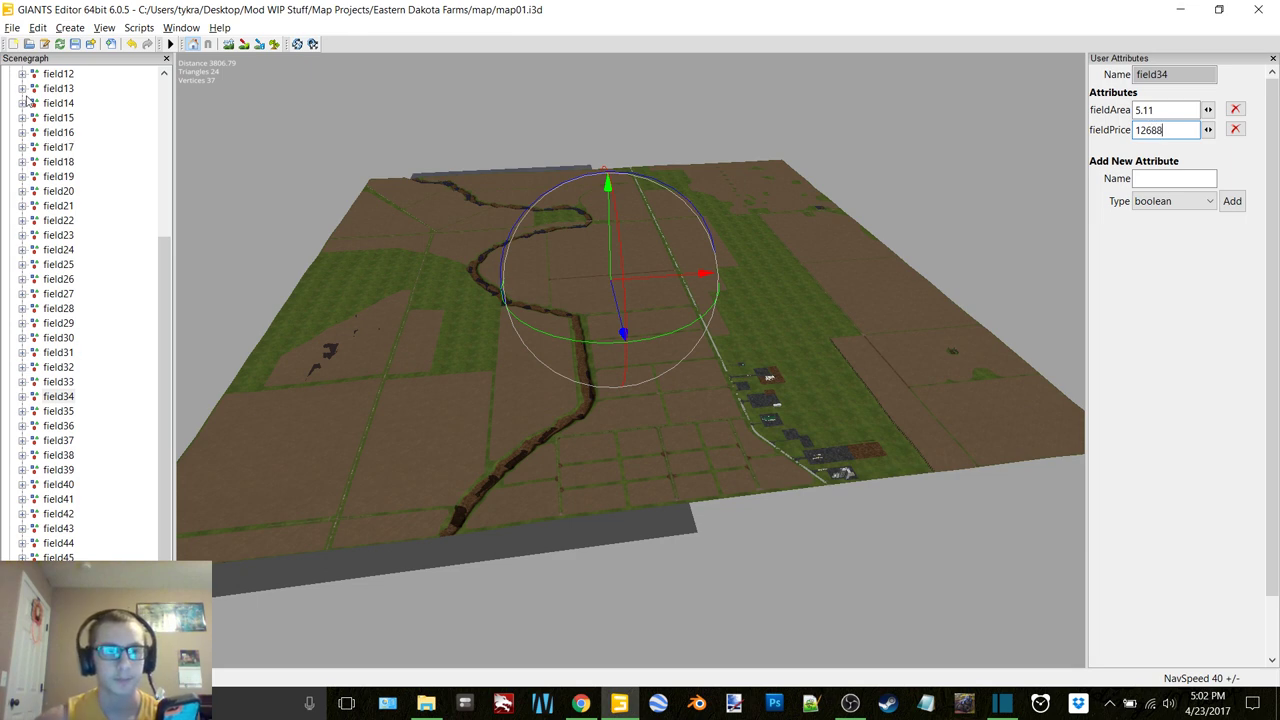
Review the fieldArea and fieldPrice attributes of field35 through field38, and recheck those of field33 and field34.
scroll(90, 356, down, 2)
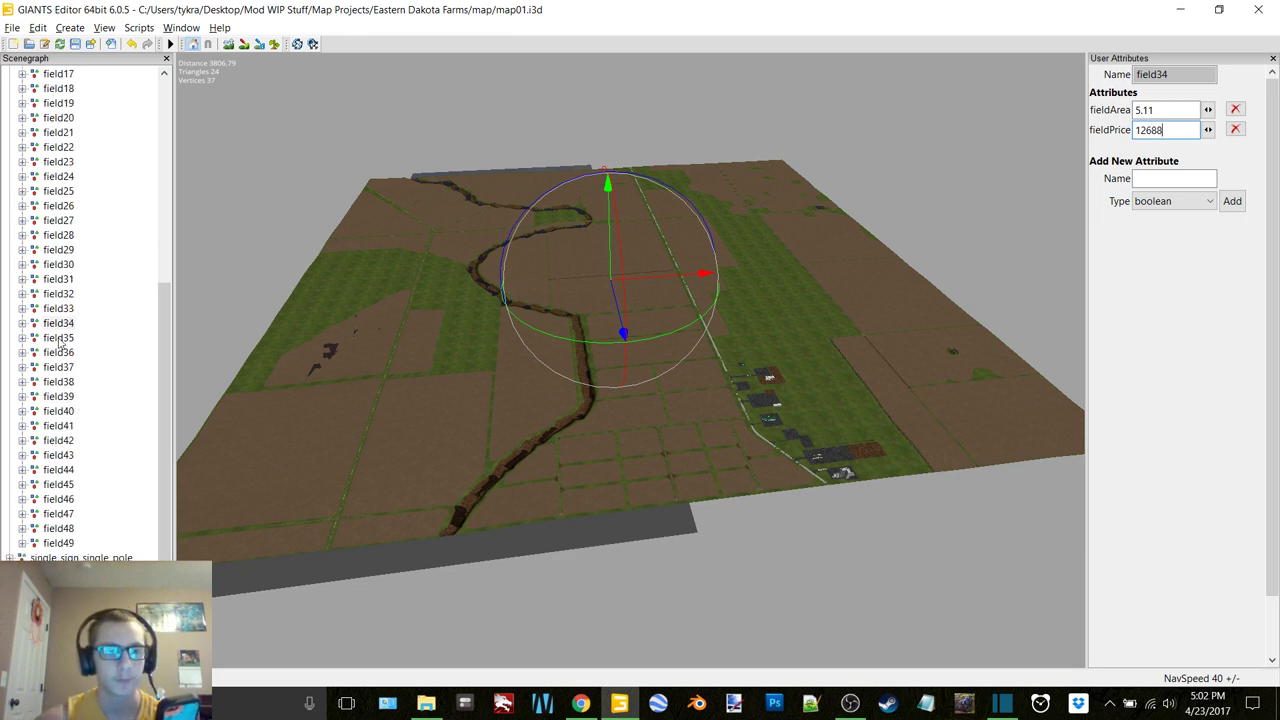
click(58, 338)
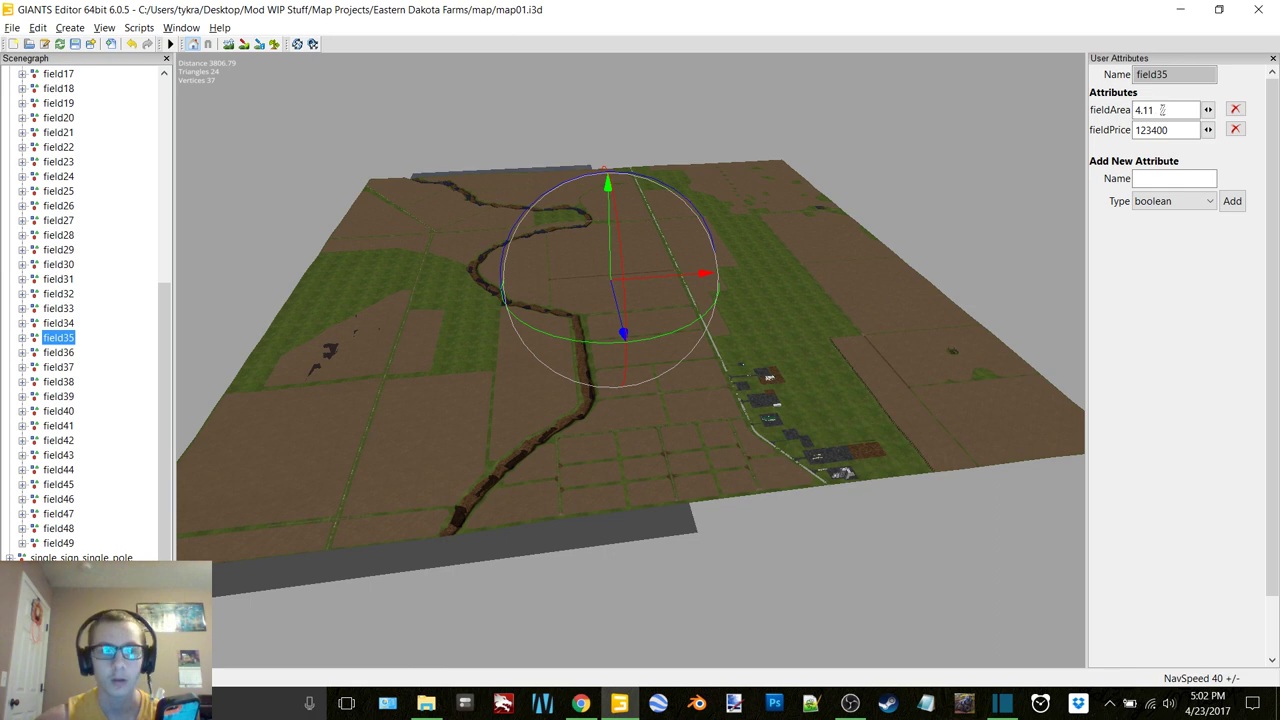
click(57, 358)
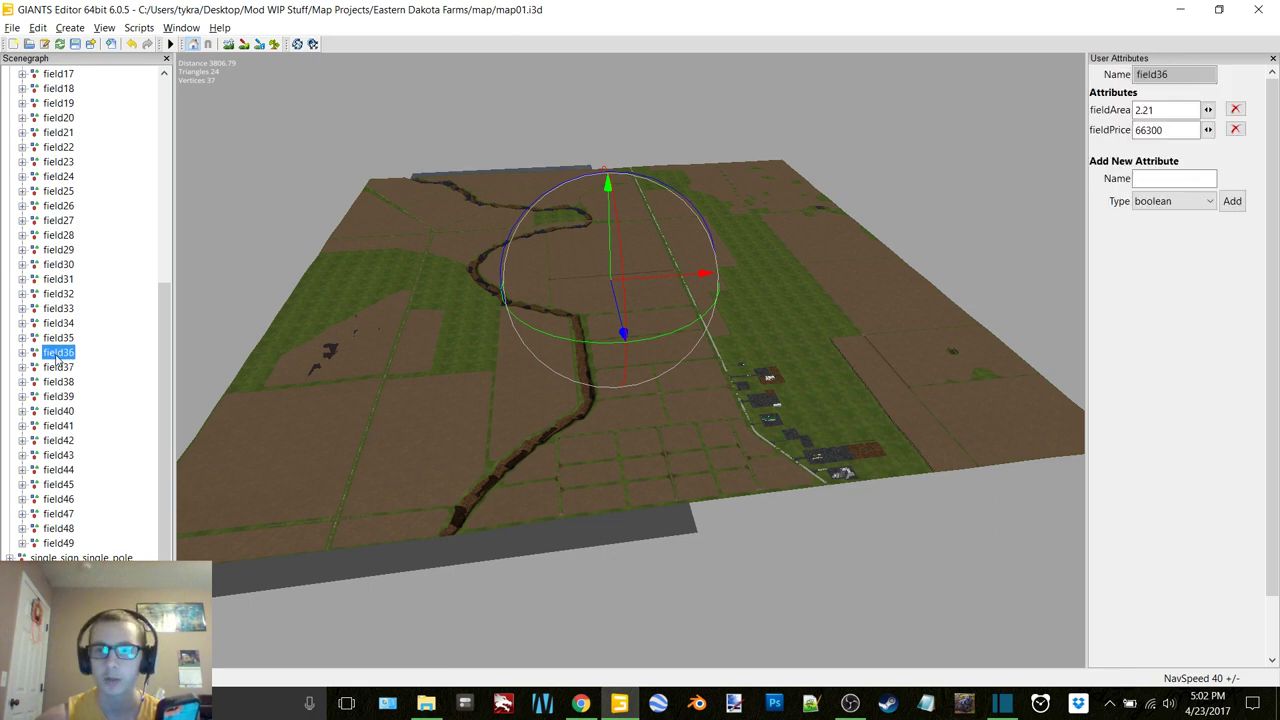
click(64, 368)
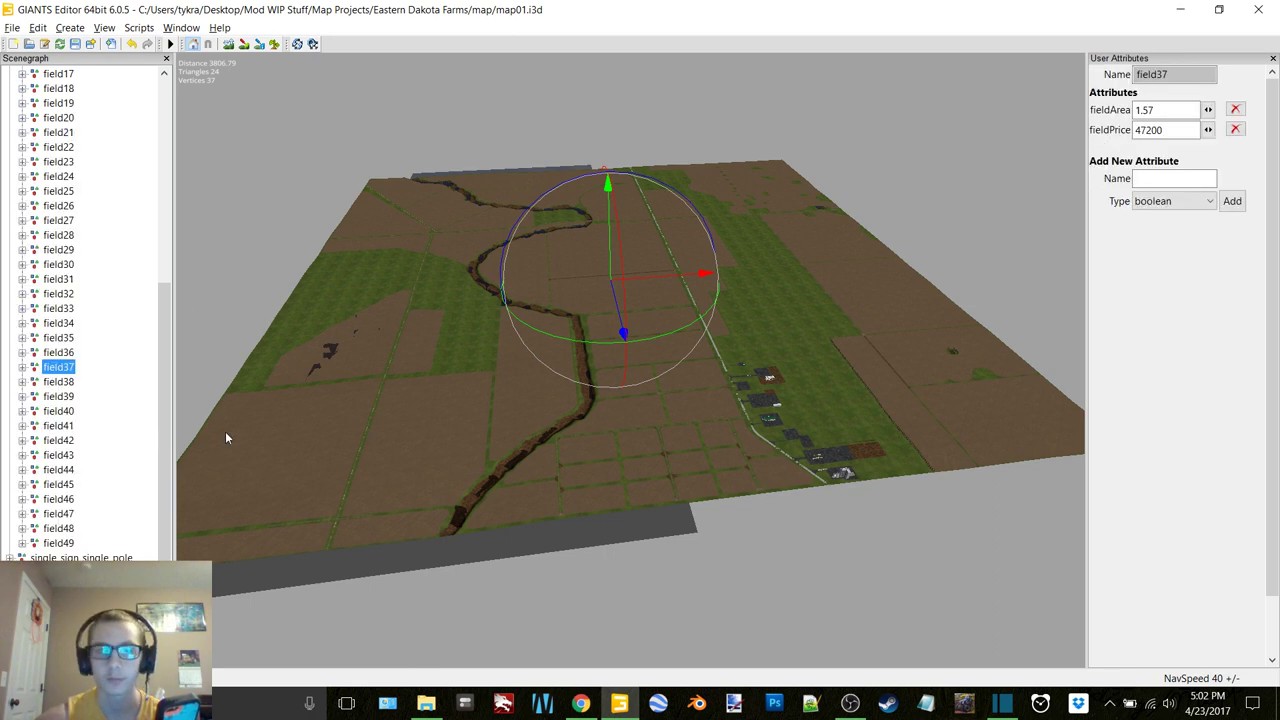
click(58, 383)
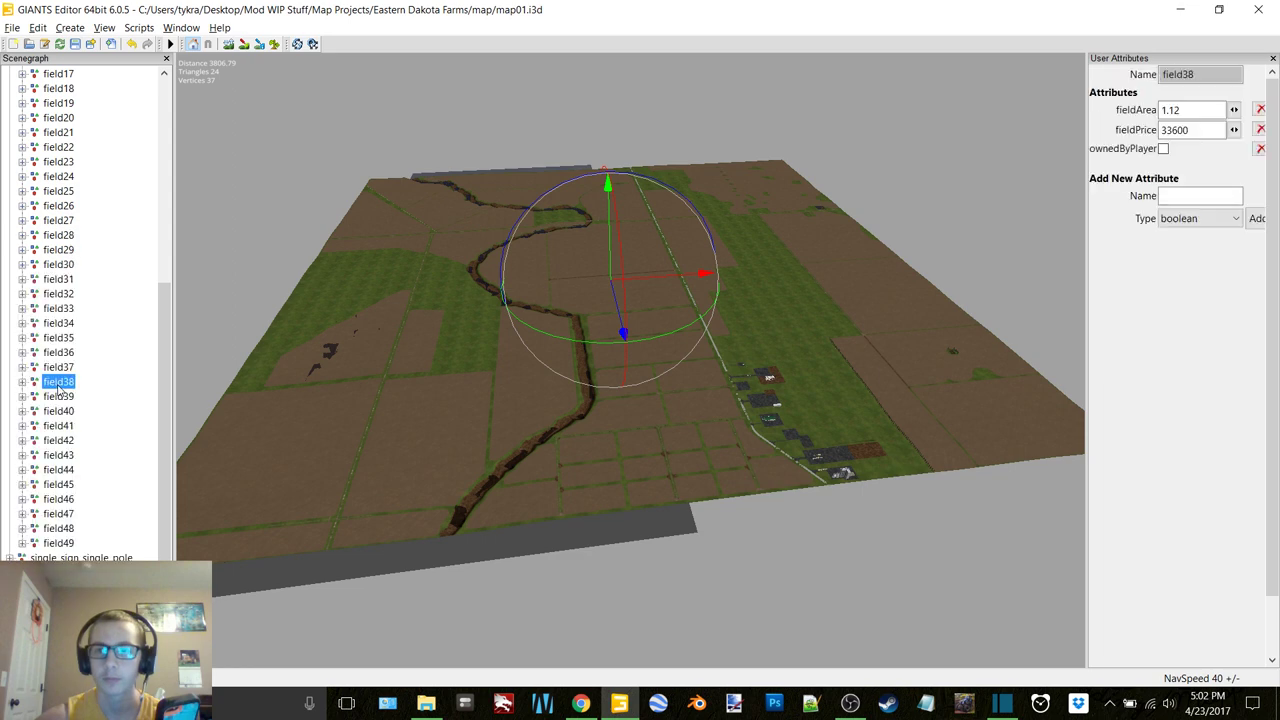
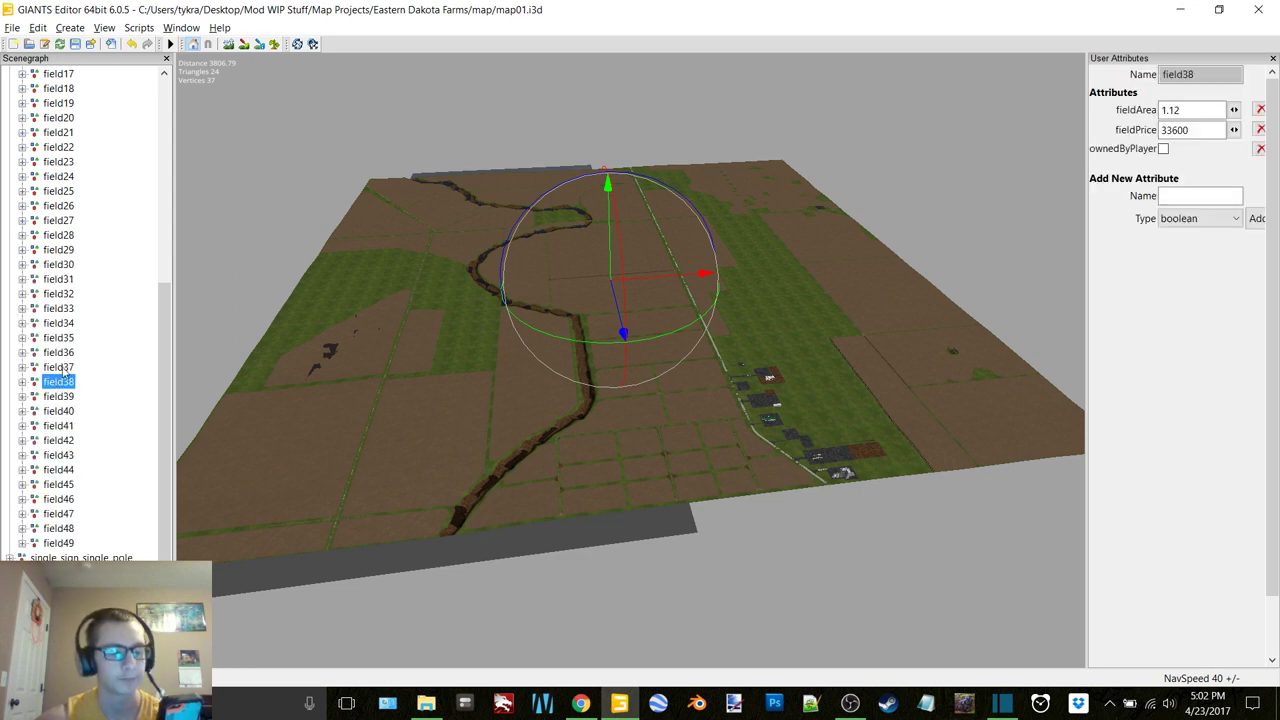
click(62, 310)
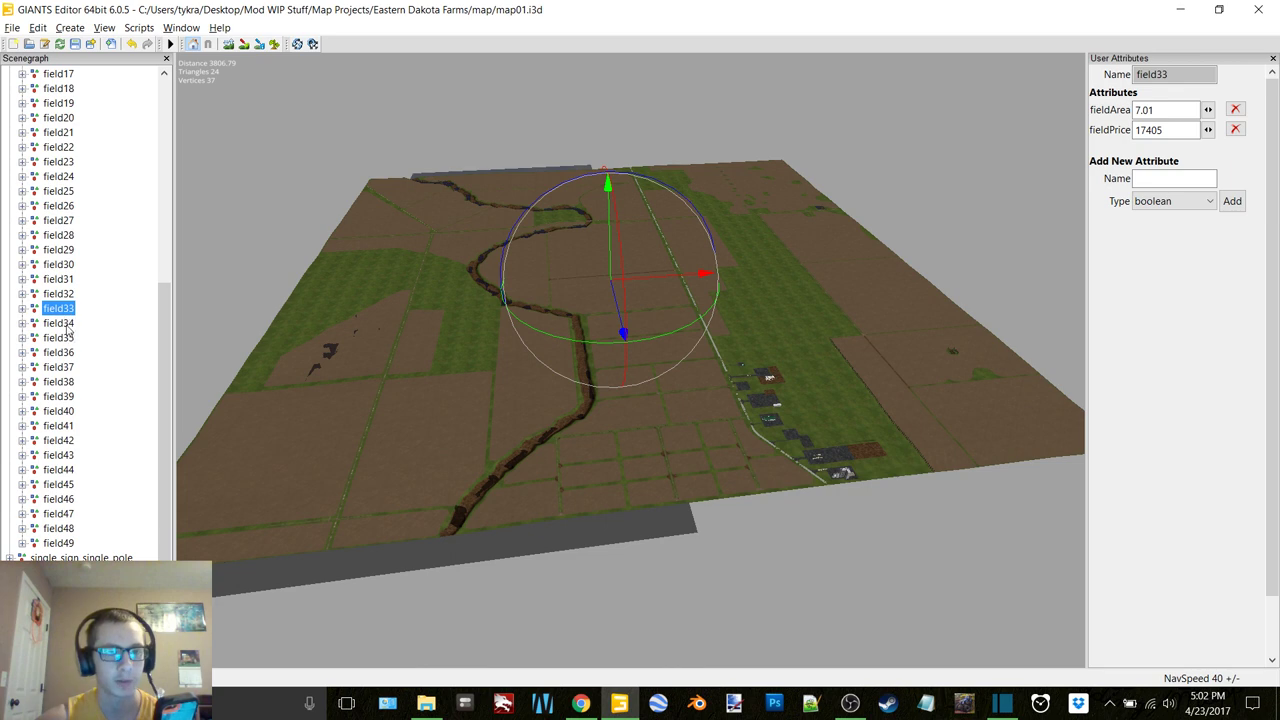
click(65, 323)
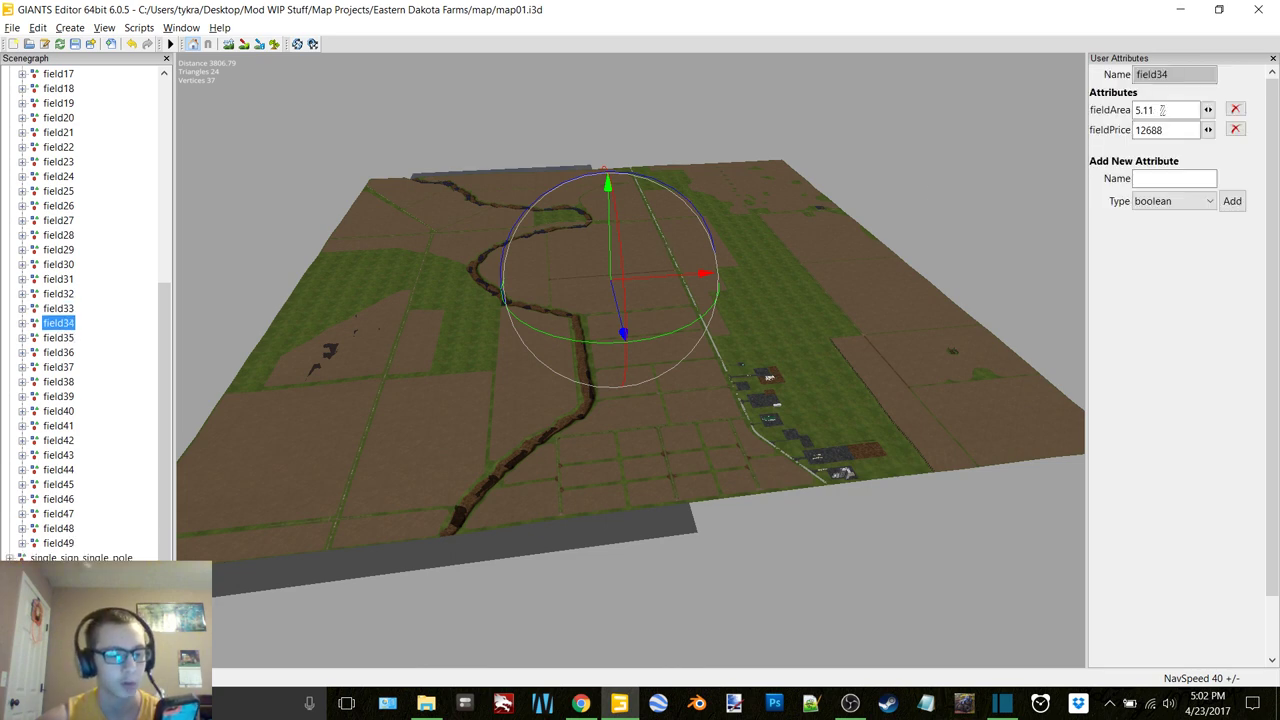
Set field35's fieldArea to 4.62 and its fieldPrice to 11471.
click(60, 338)
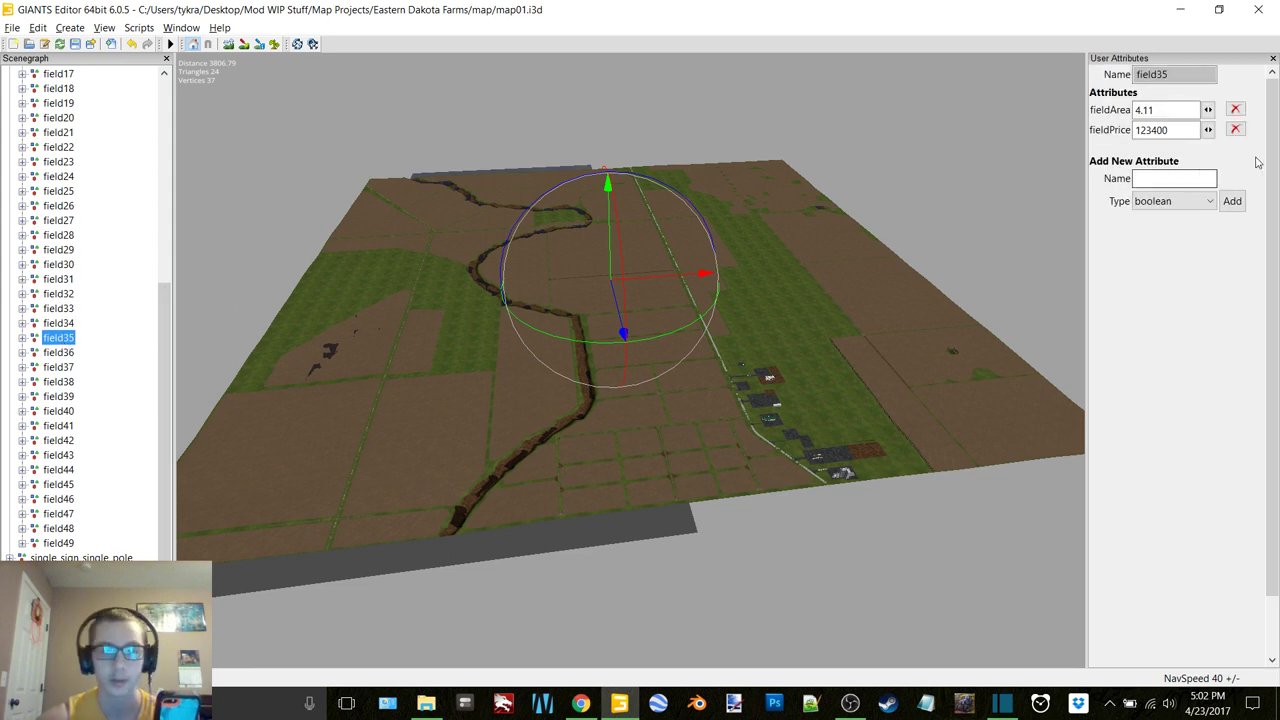
drag(1156, 110, 1133, 140)
text(62)
text(11)
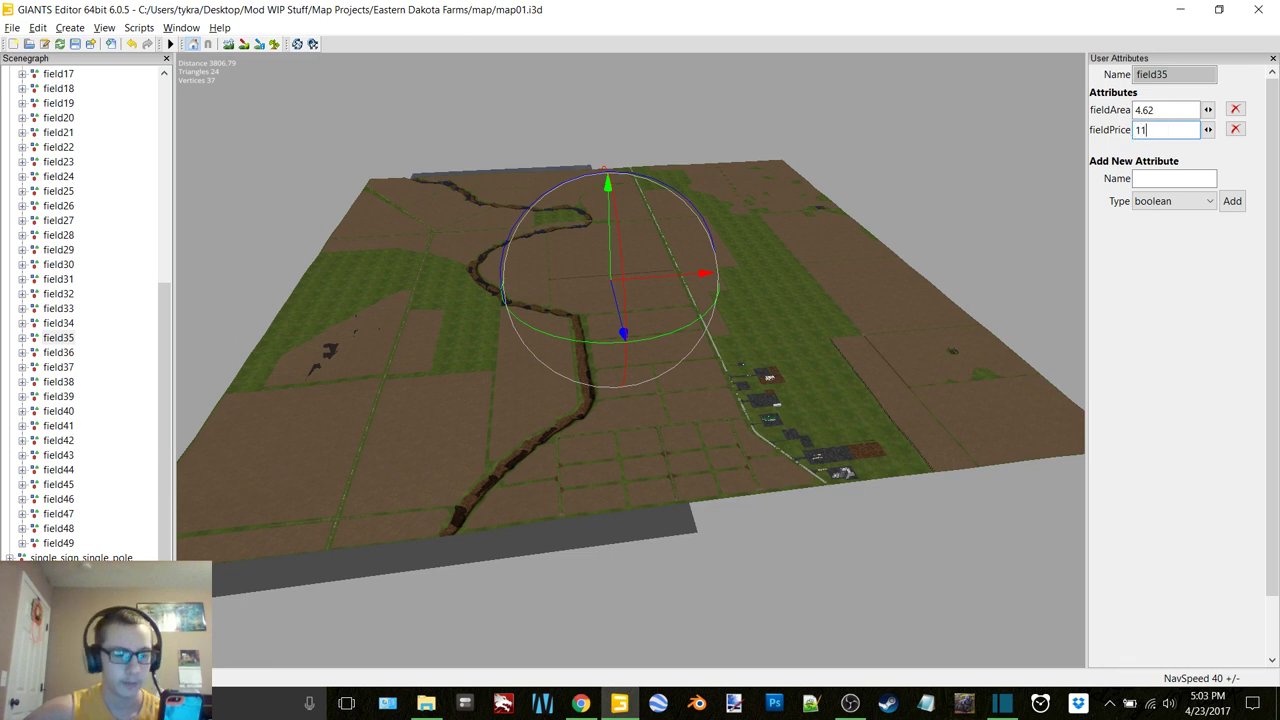
text(471)
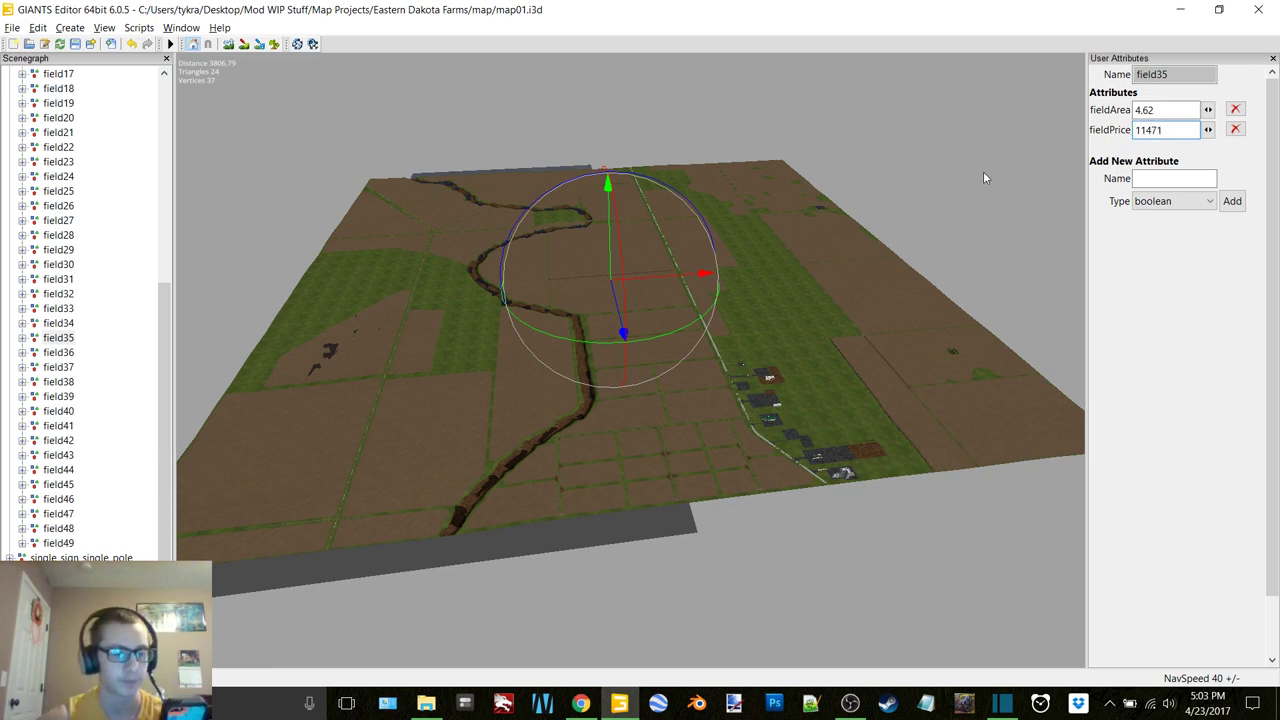
Set field36's fieldArea to 4.07 and its fieldPrice to 10105.
click(58, 352)
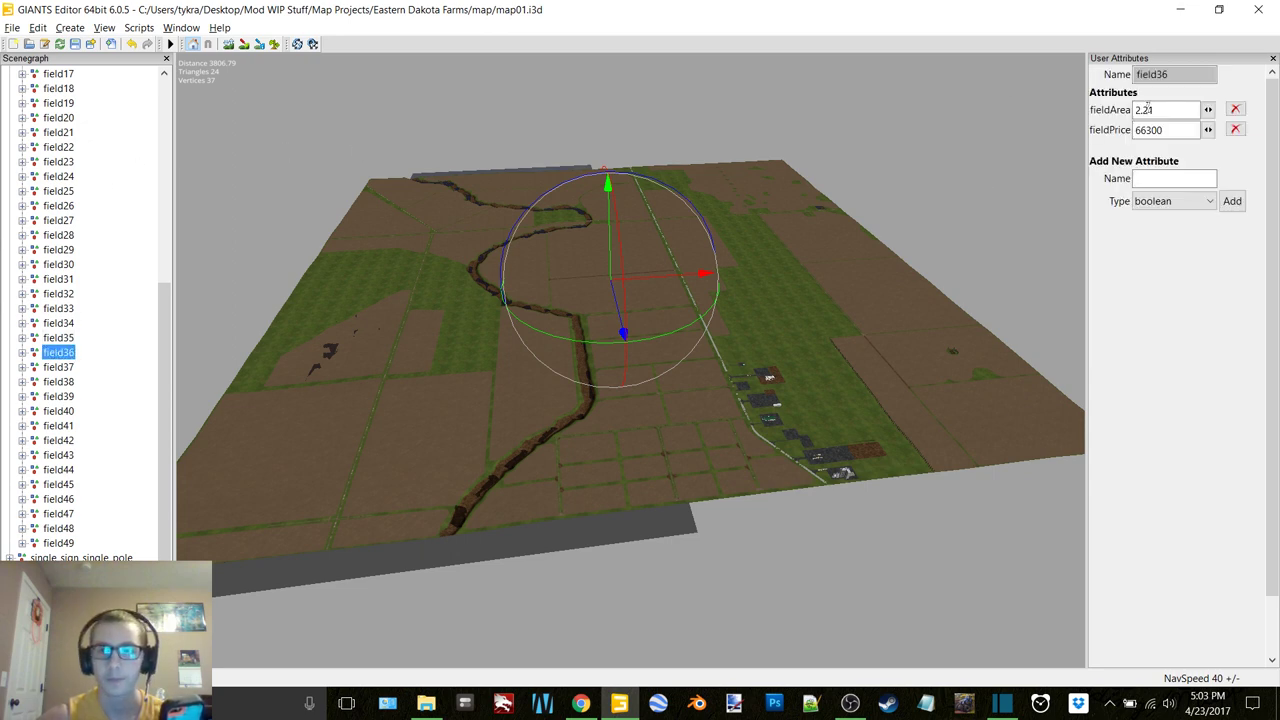
drag(1157, 109, 1122, 117)
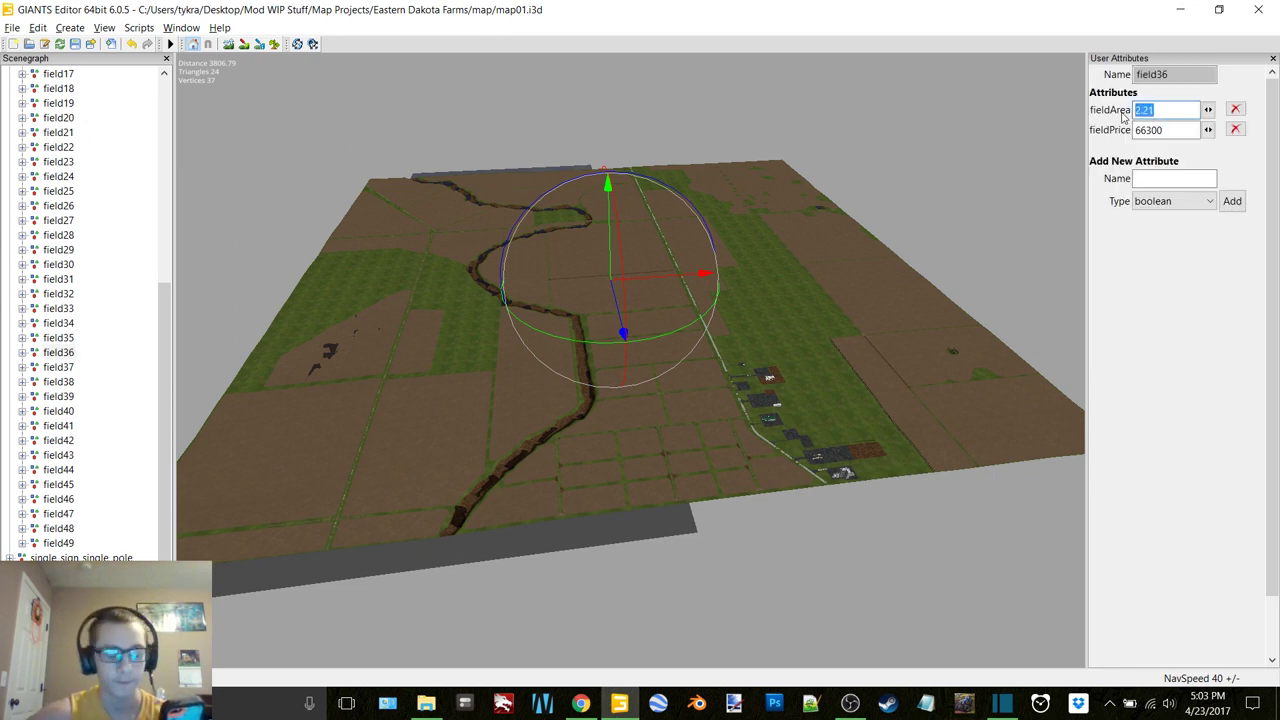
text(4.07)
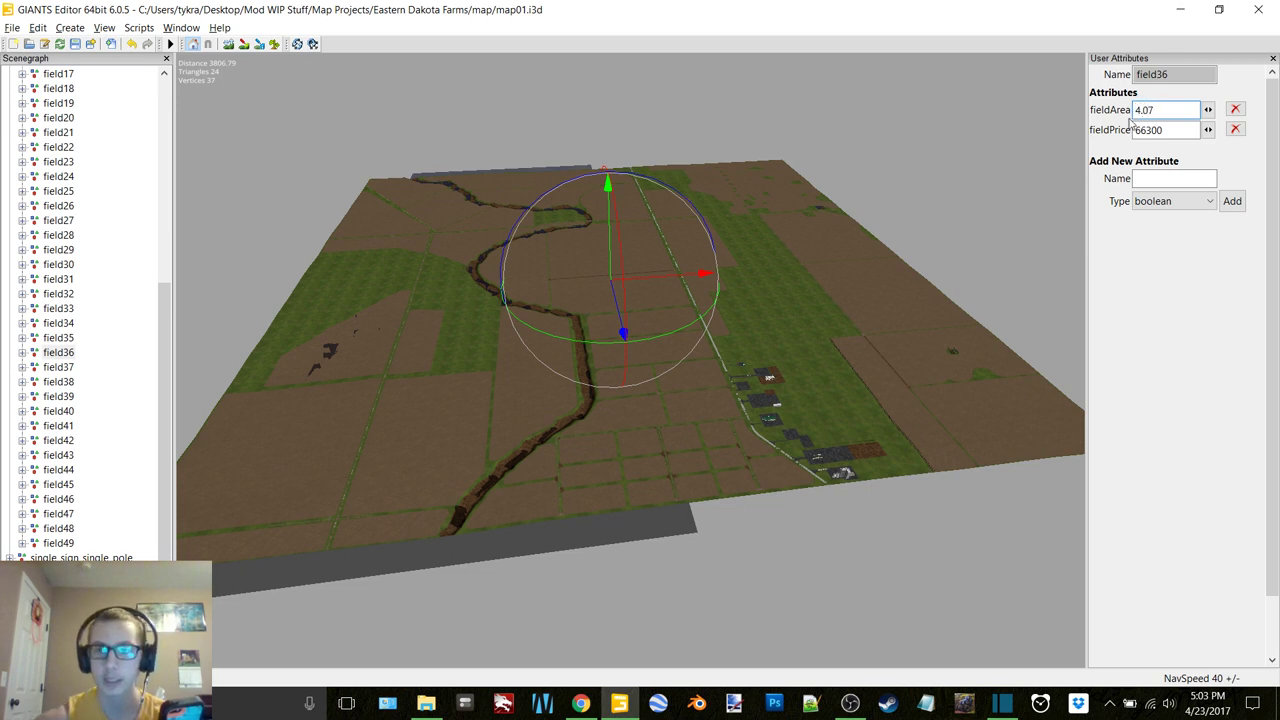
key(Tab)
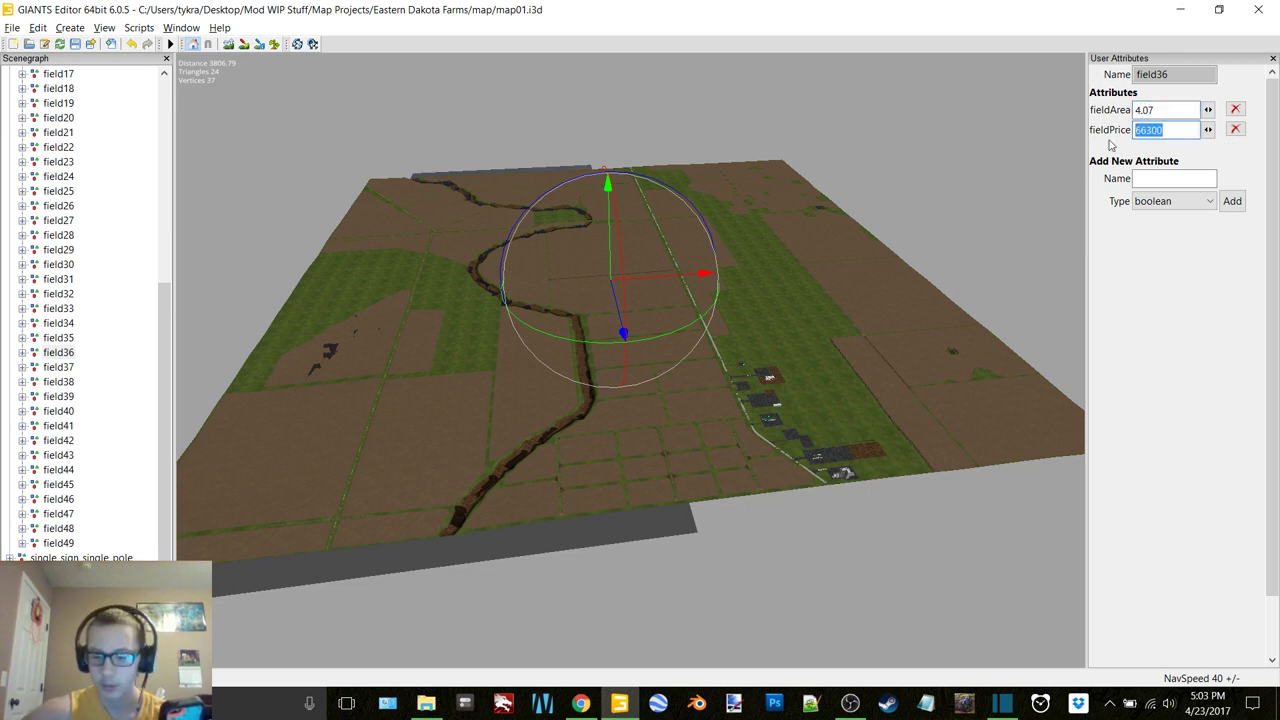
text(10105)
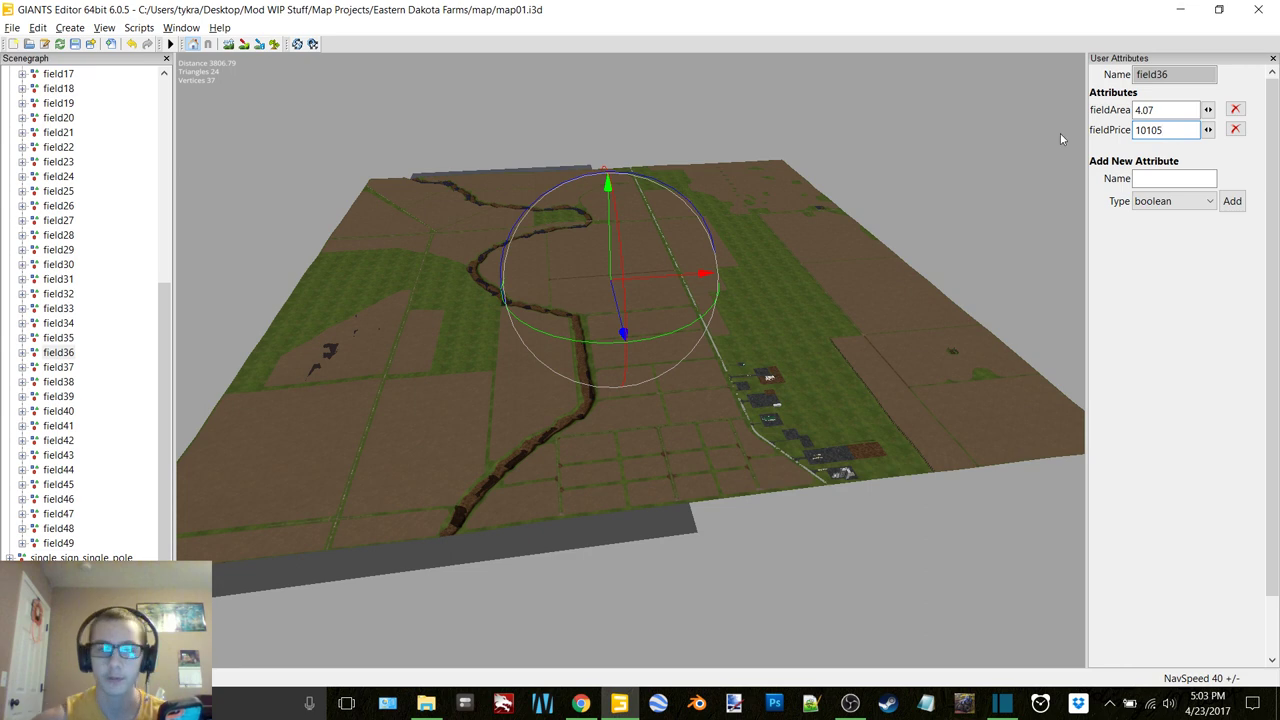
Set field37's fieldArea to 8.05 and its fieldPrice to 19988.
click(60, 367)
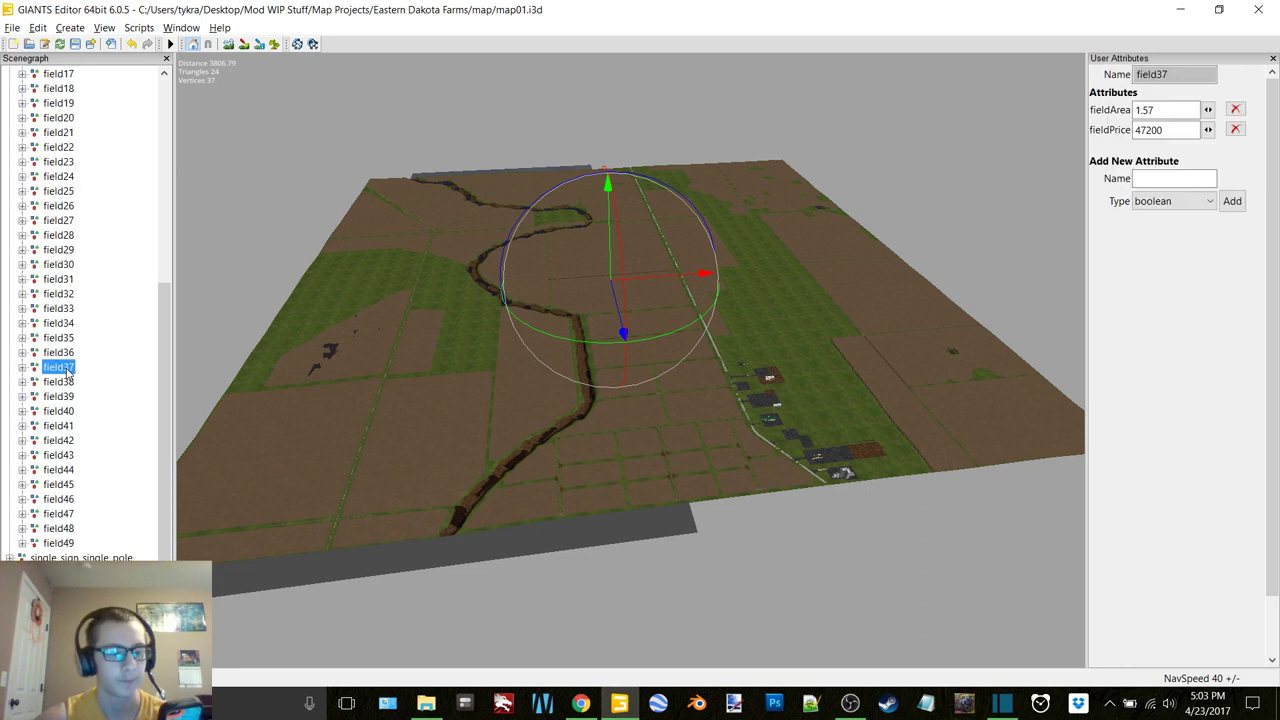
double_click(1160, 109)
text(8)
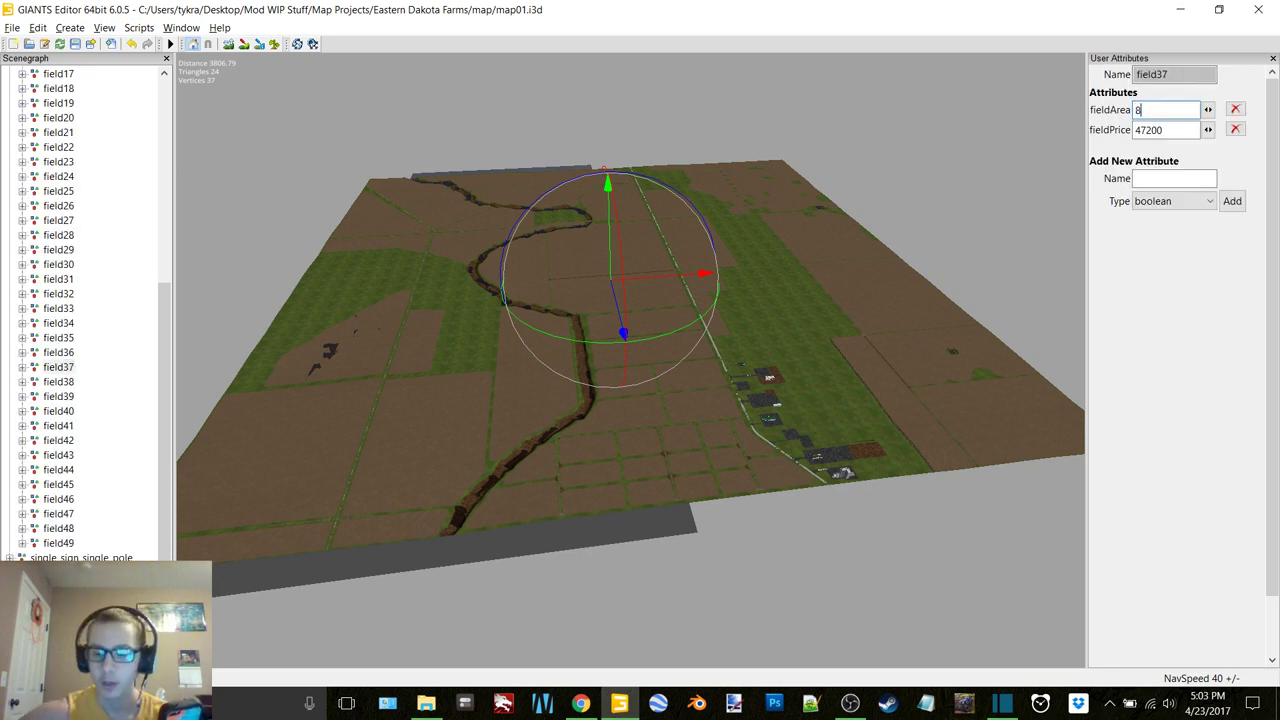
text(.05)
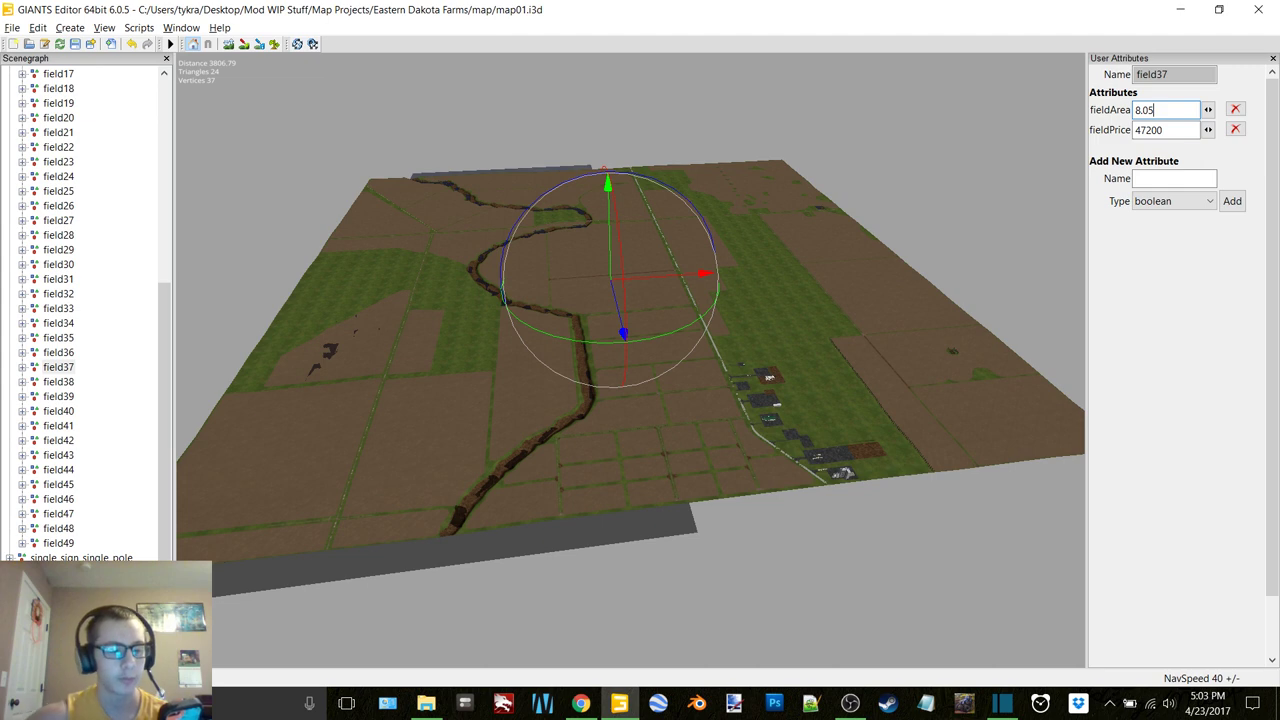
double_click(1150, 130)
text(19)
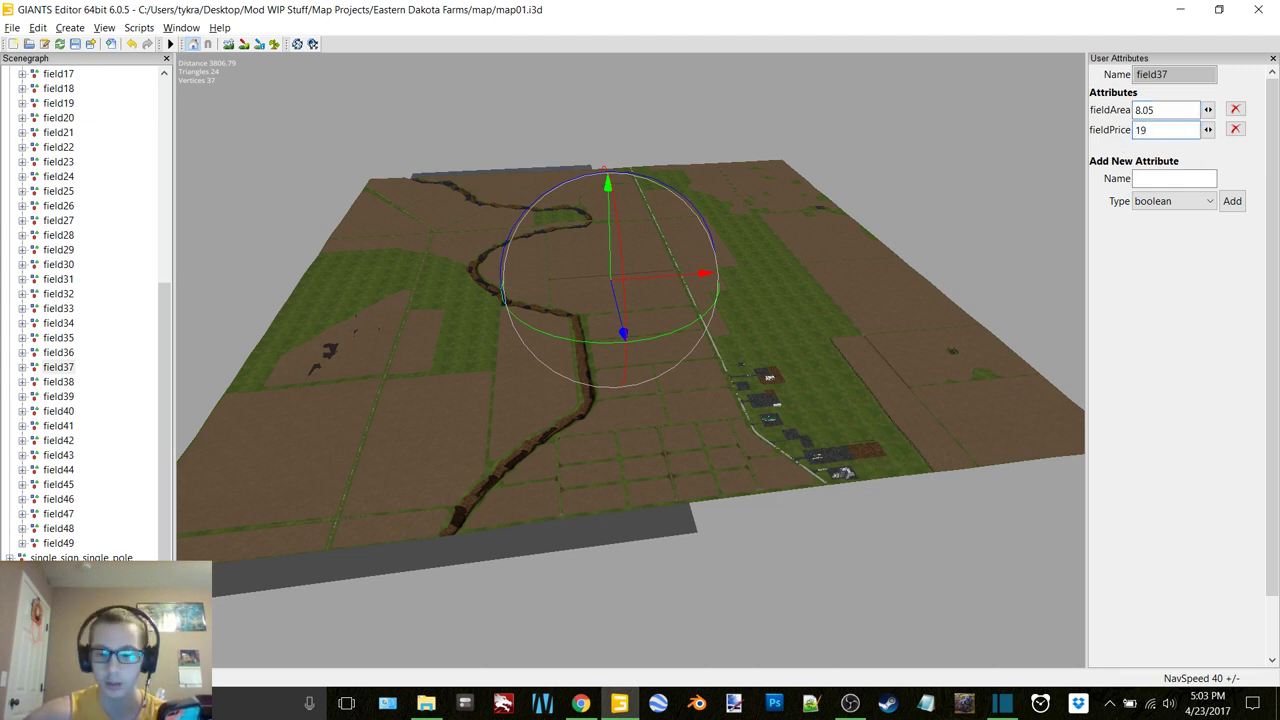
text(988)
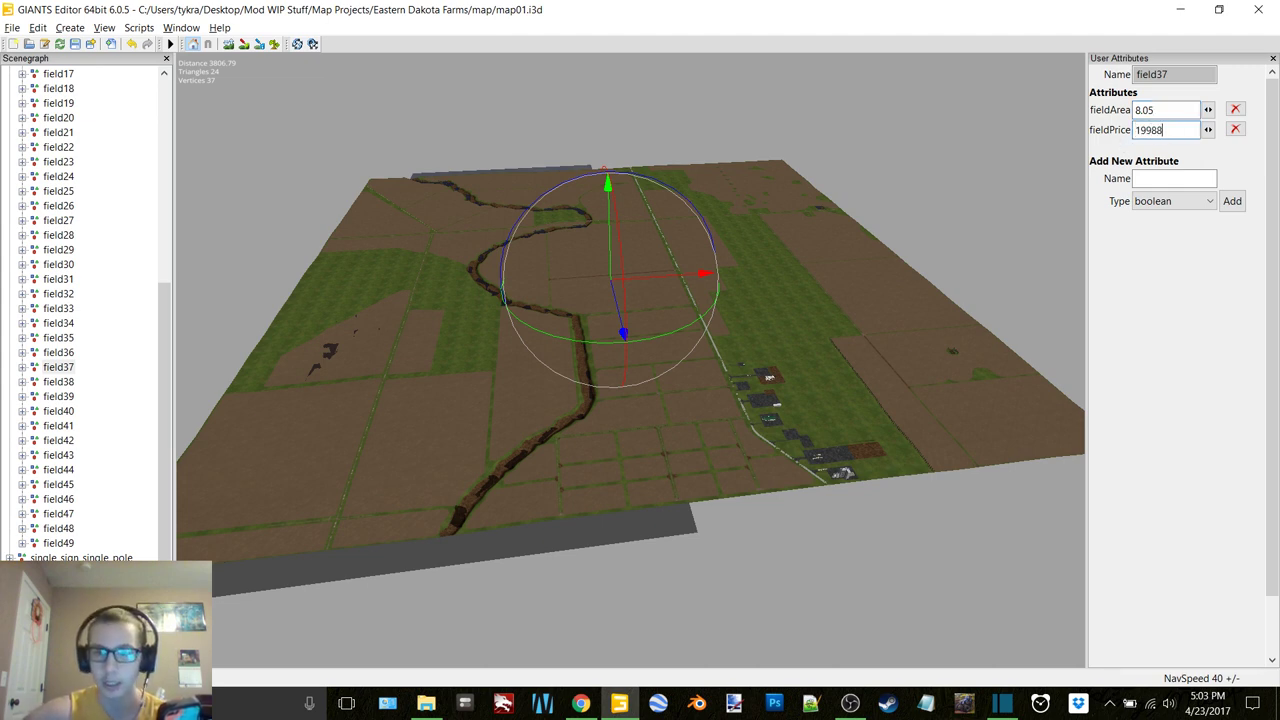
Set field38's fieldArea to 57.6 and its fieldPrice to 143020.
click(62, 382)
drag(1190, 110, 1152, 113)
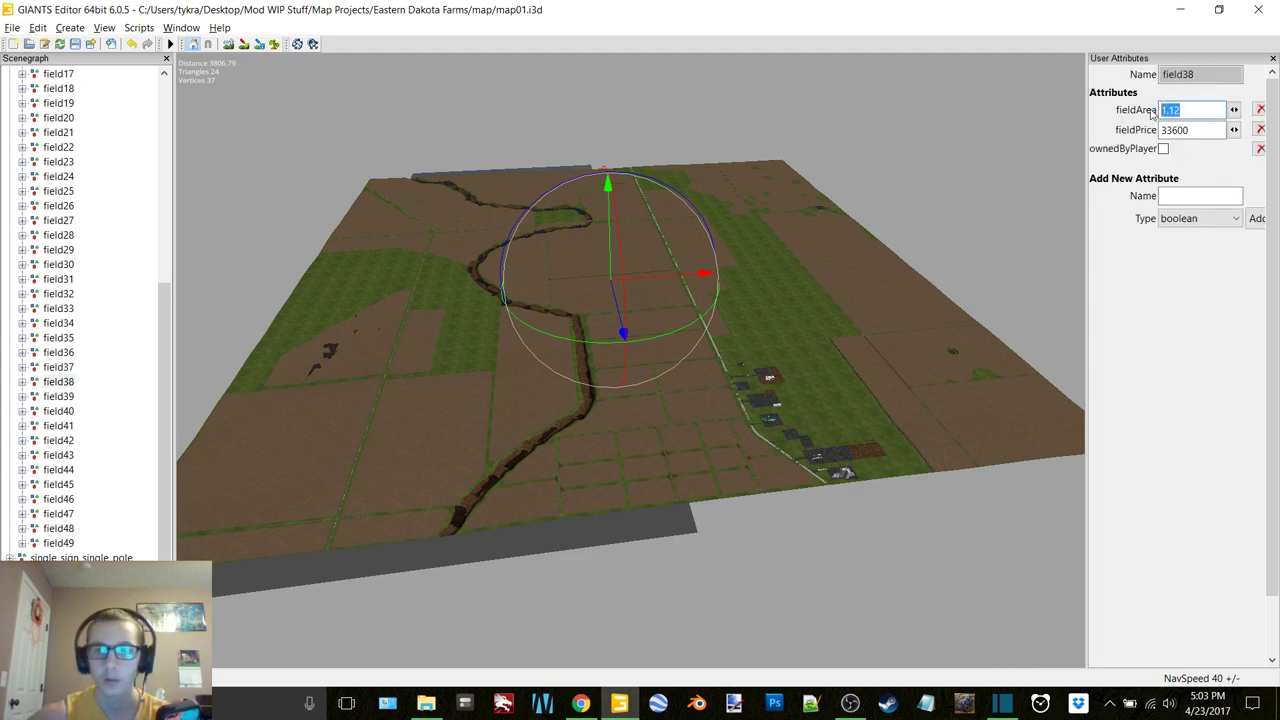
text(57)
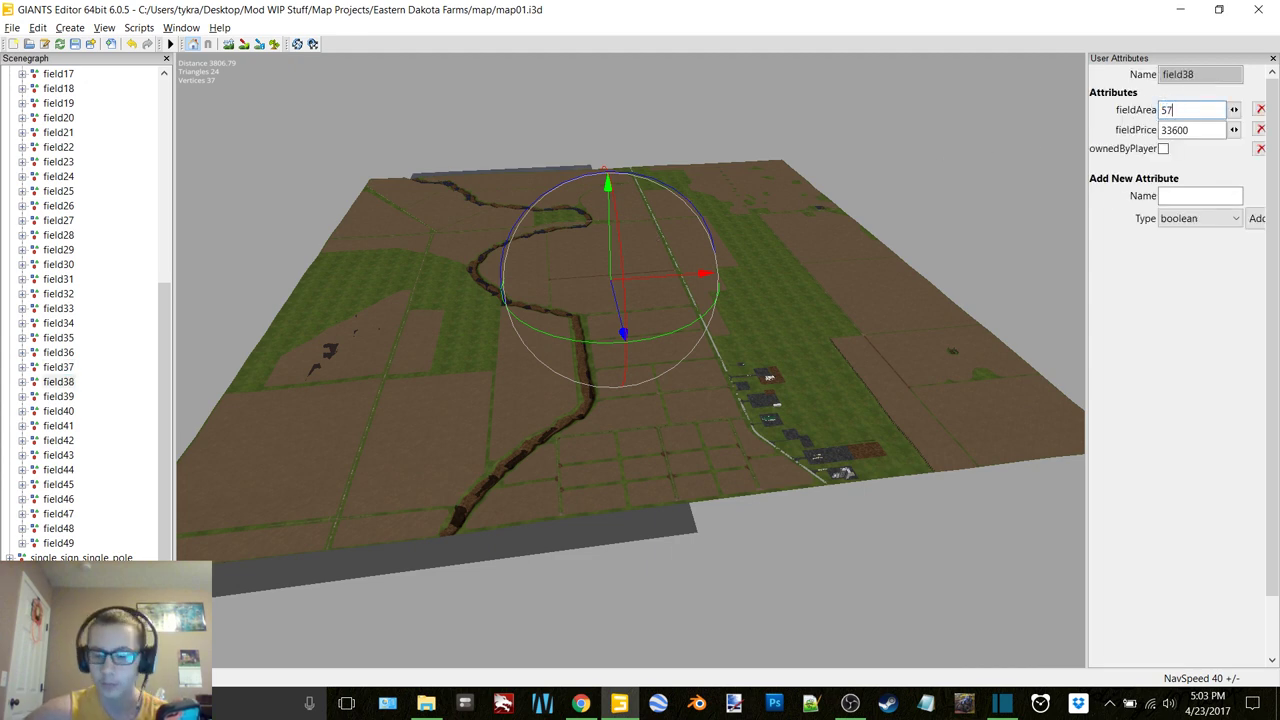
text(.6)
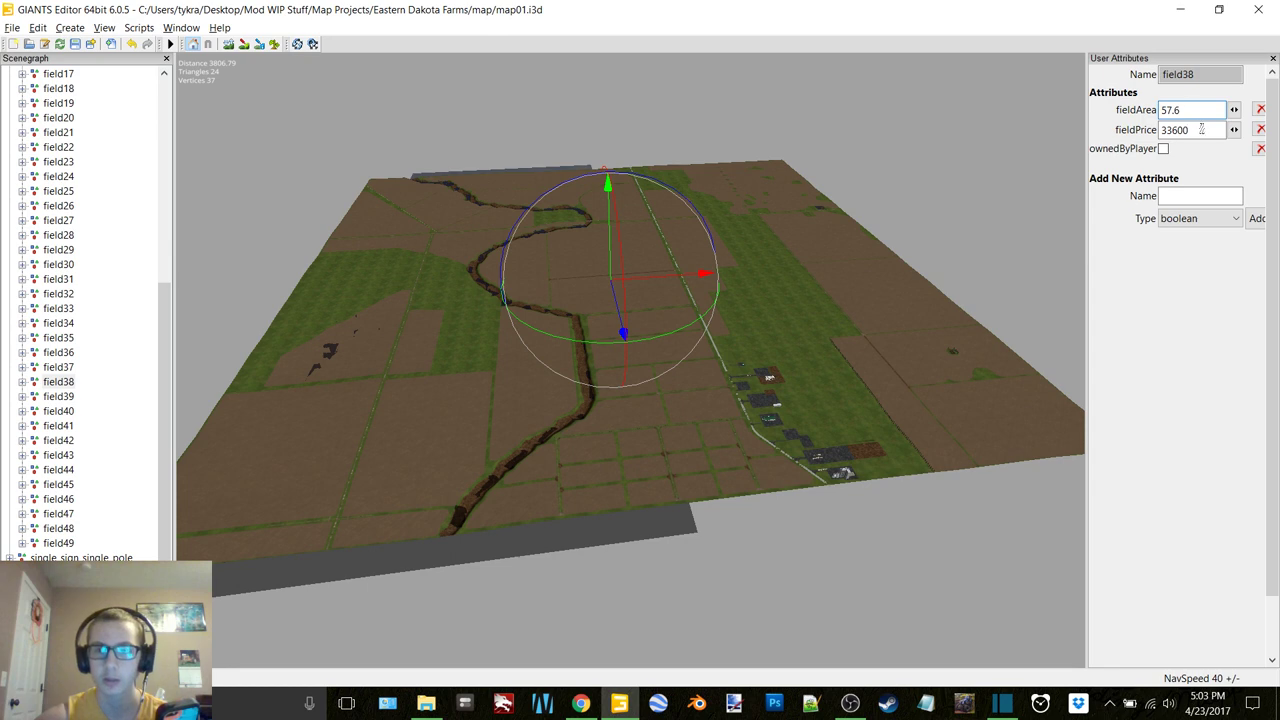
drag(1201, 129, 1150, 131)
text(143)
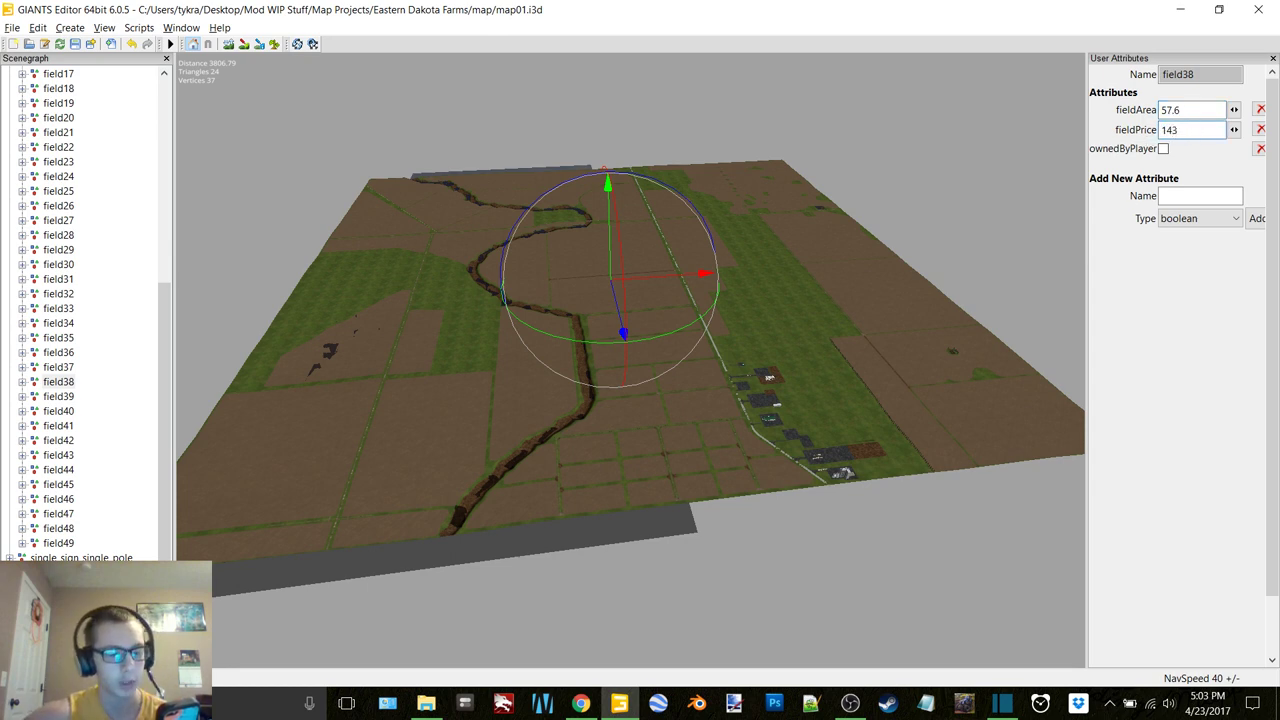
text(020)
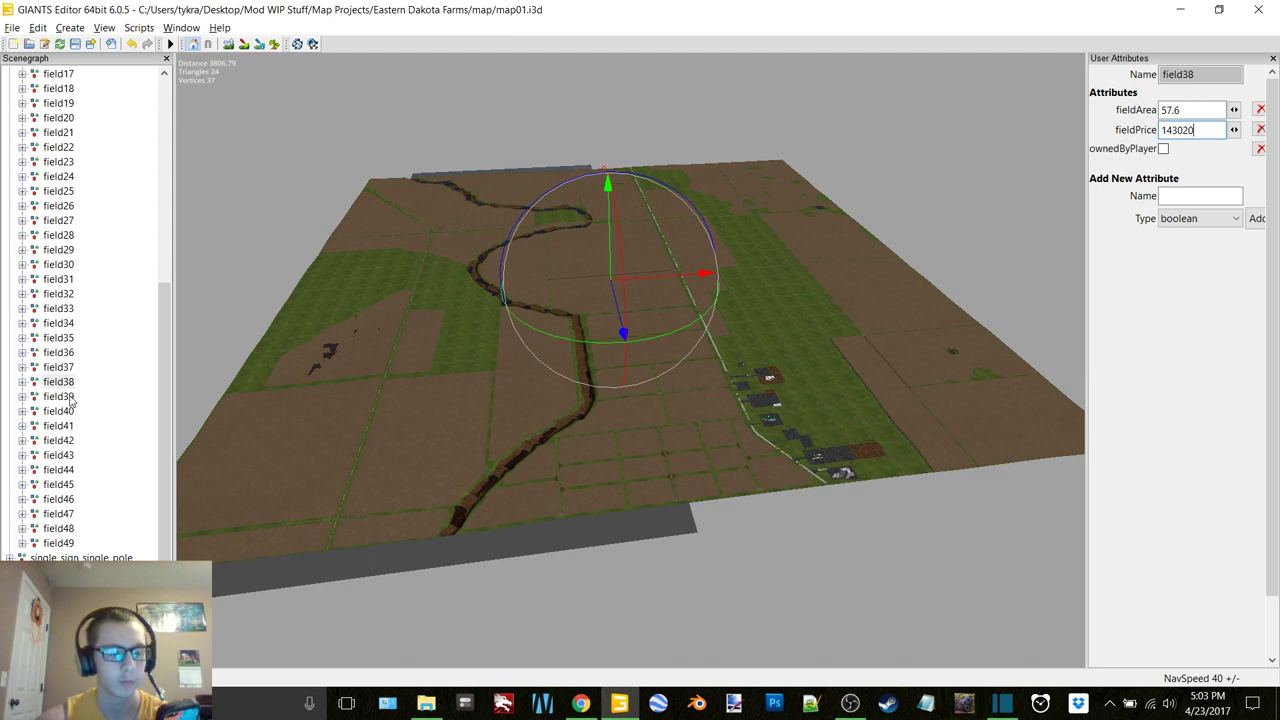
Set field39's fieldArea to 82.11 and its fieldPrice to 203879.
click(113, 398)
click(1168, 110)
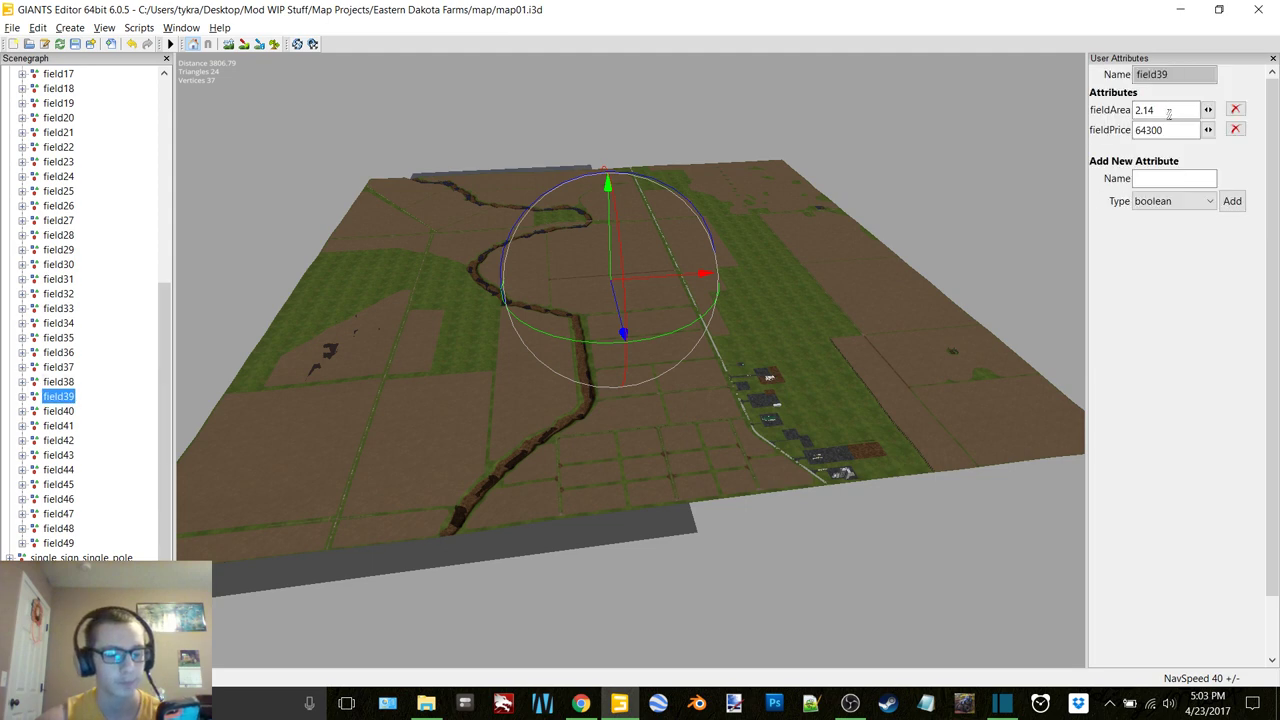
double_click(1168, 110)
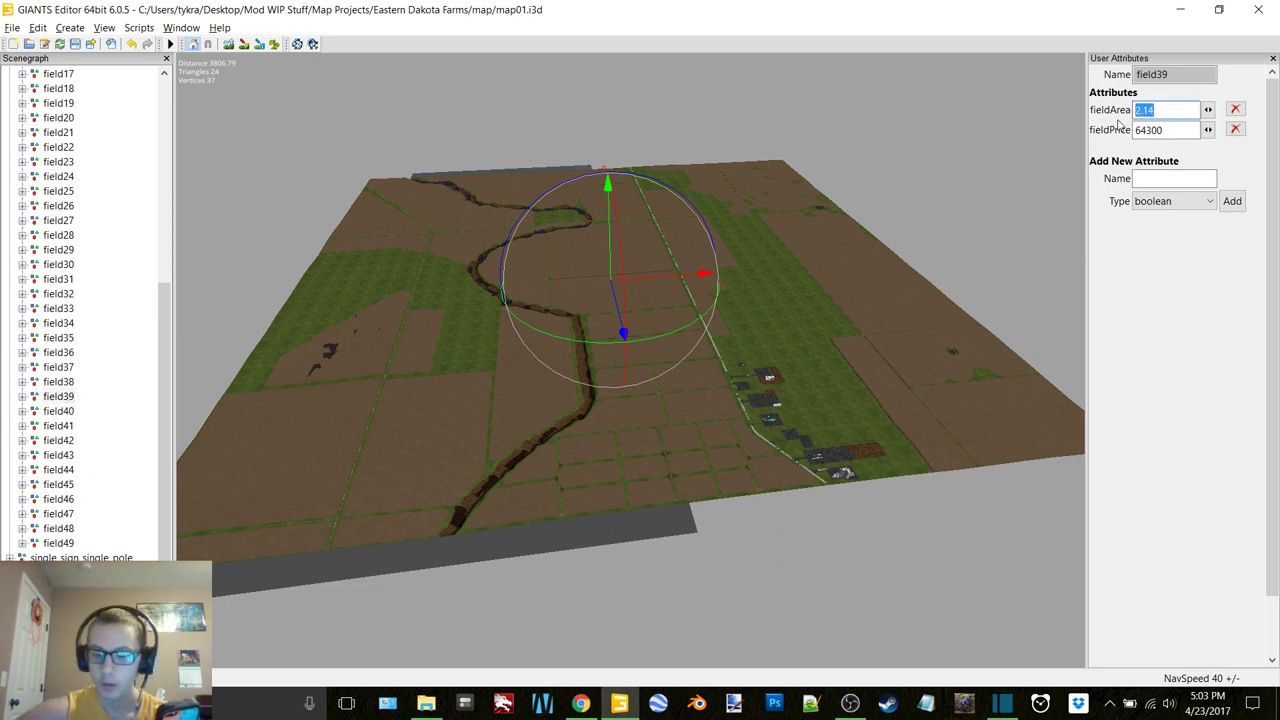
text(82.11)
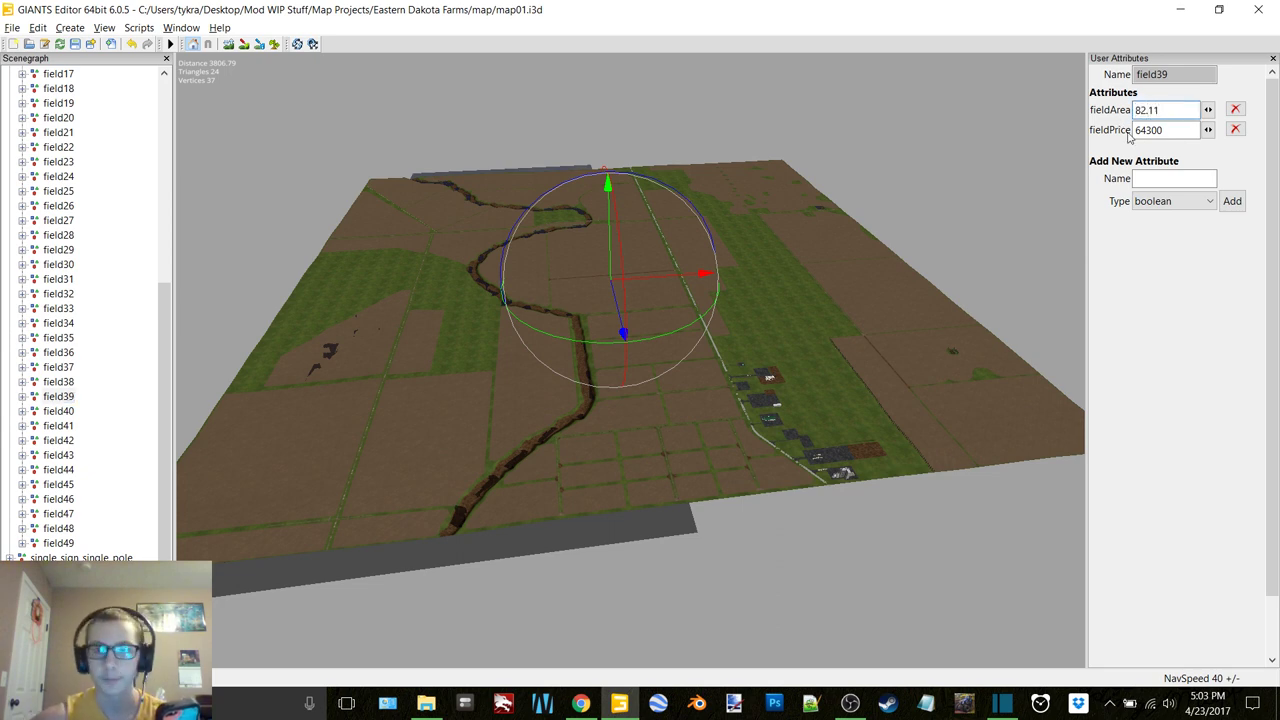
double_click(1170, 130)
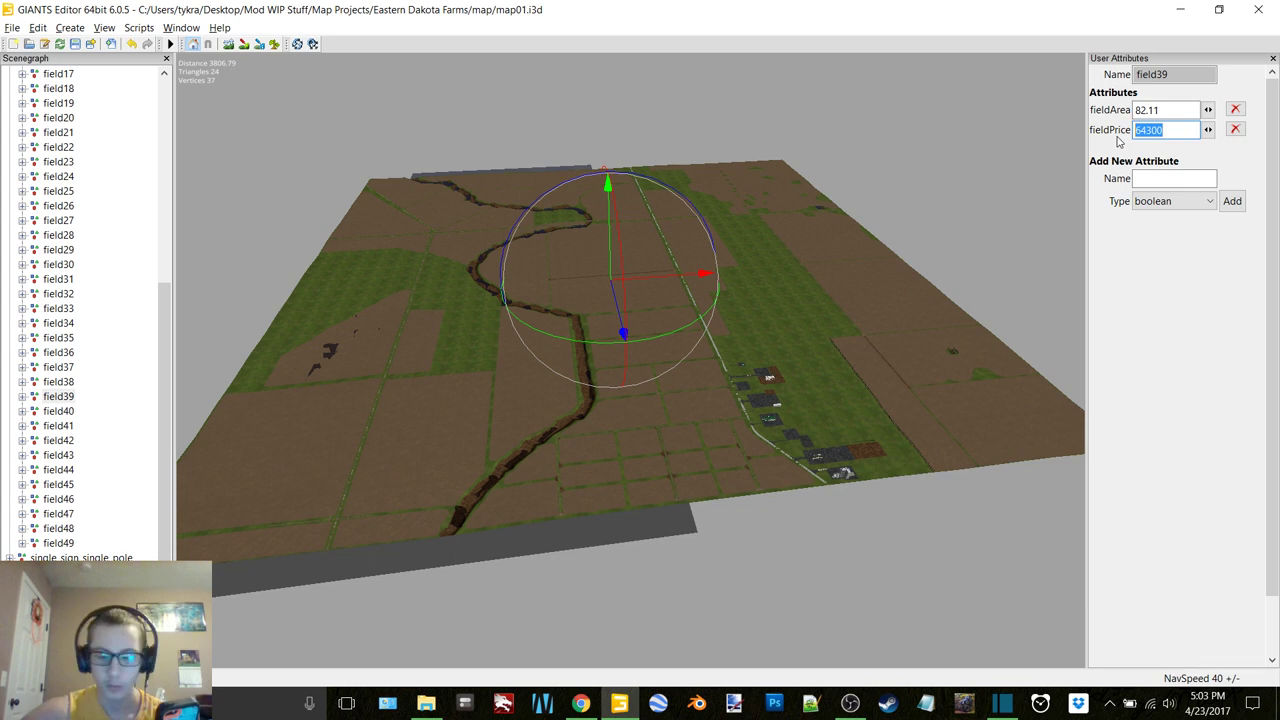
text(2038)
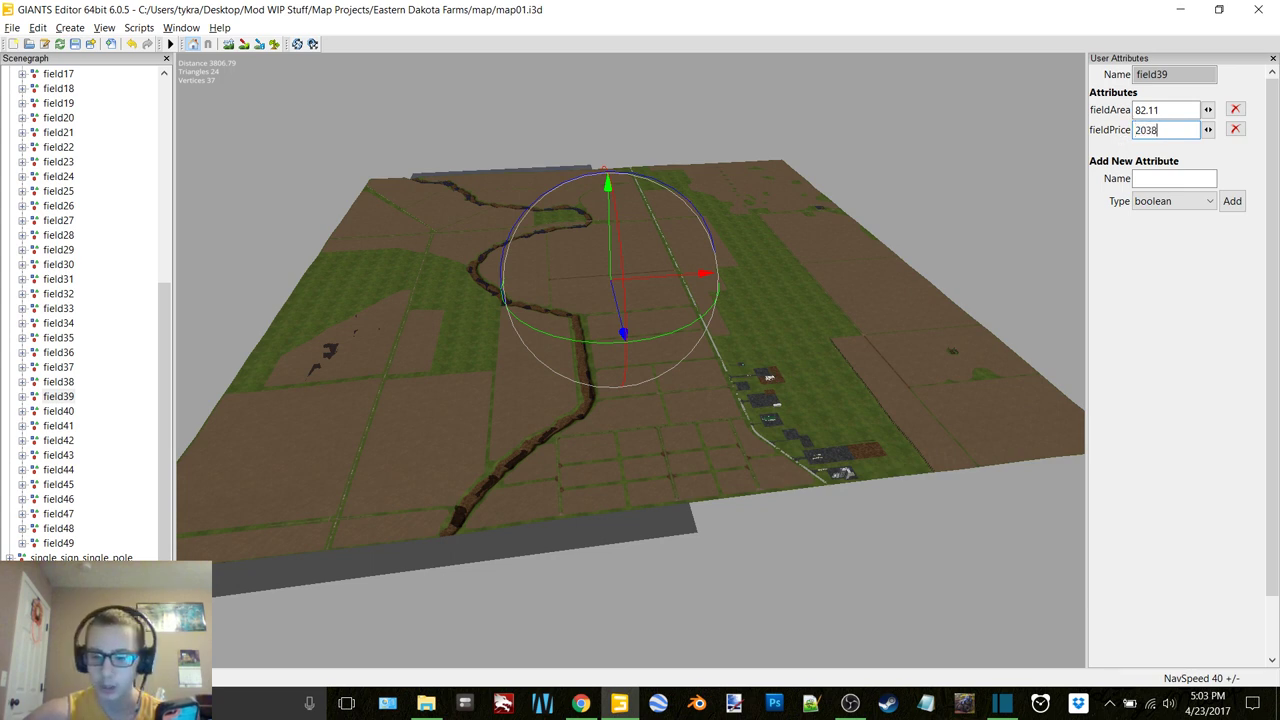
text(79)
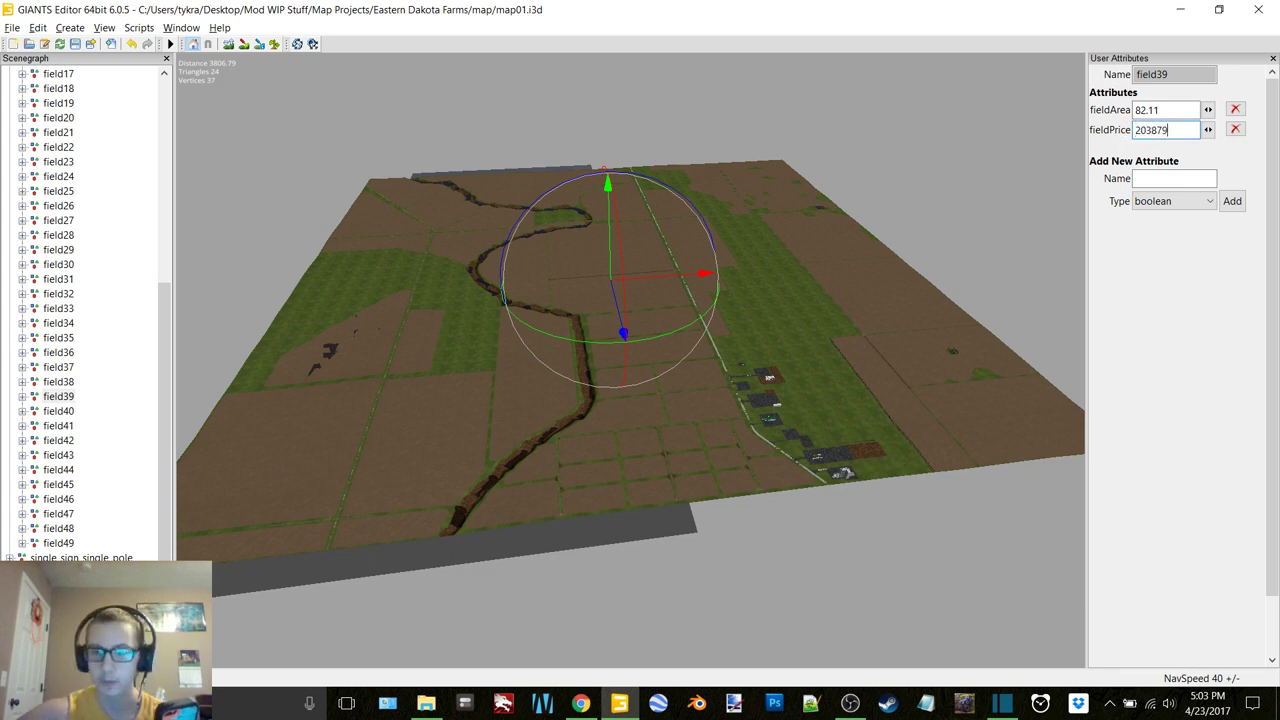
Set field40's fieldArea to 78.25 and its fieldPrice to 194294.
click(60, 411)
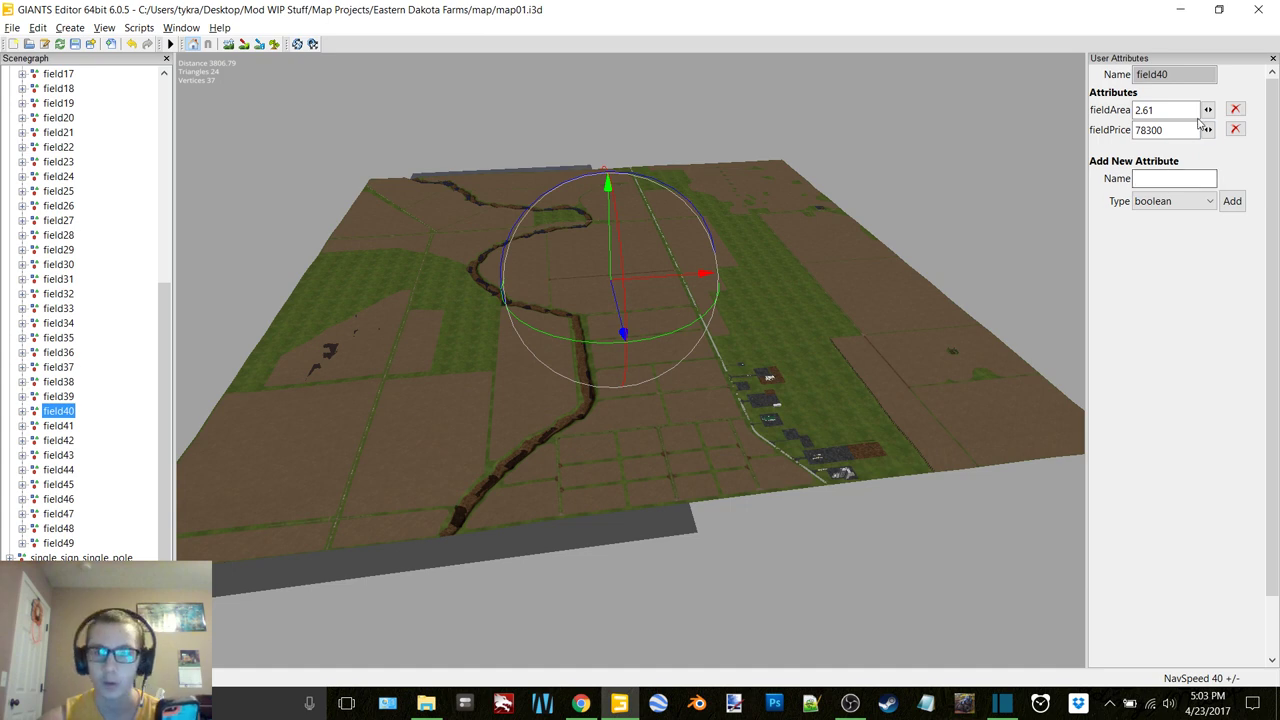
double_click(1145, 110)
text(78.)
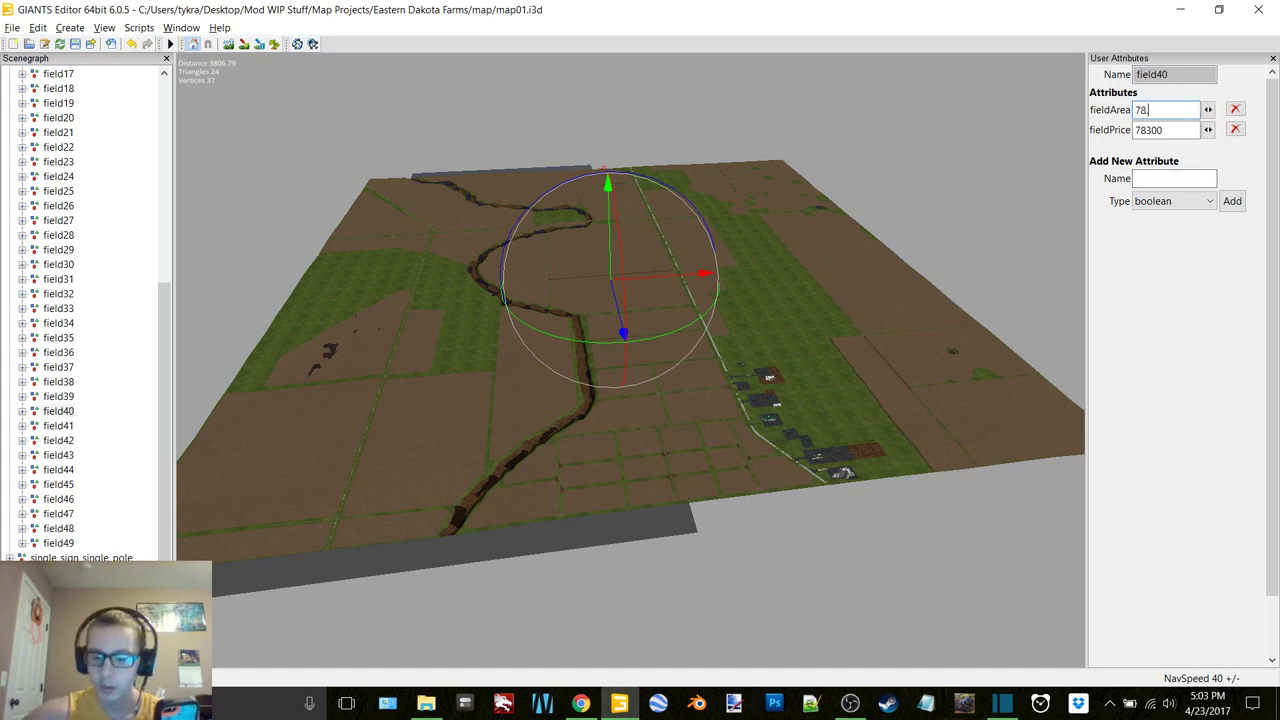
text(25)
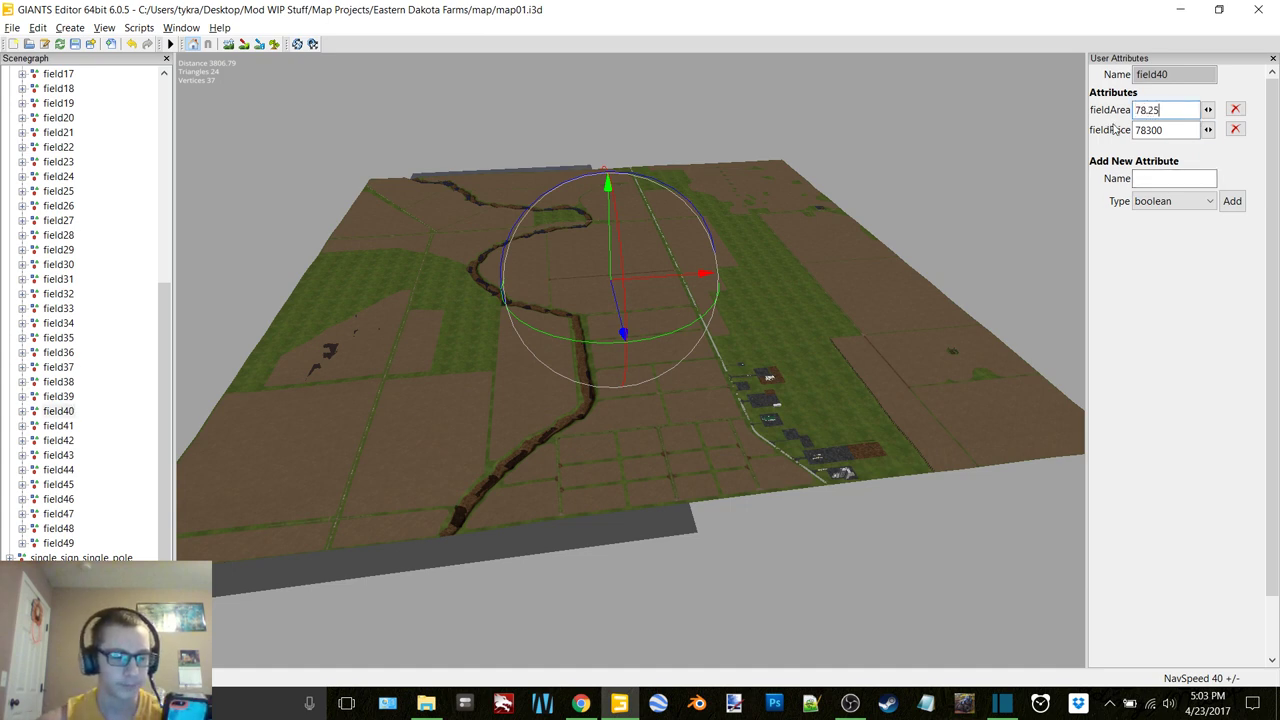
drag(1176, 135, 1124, 138)
text(194)
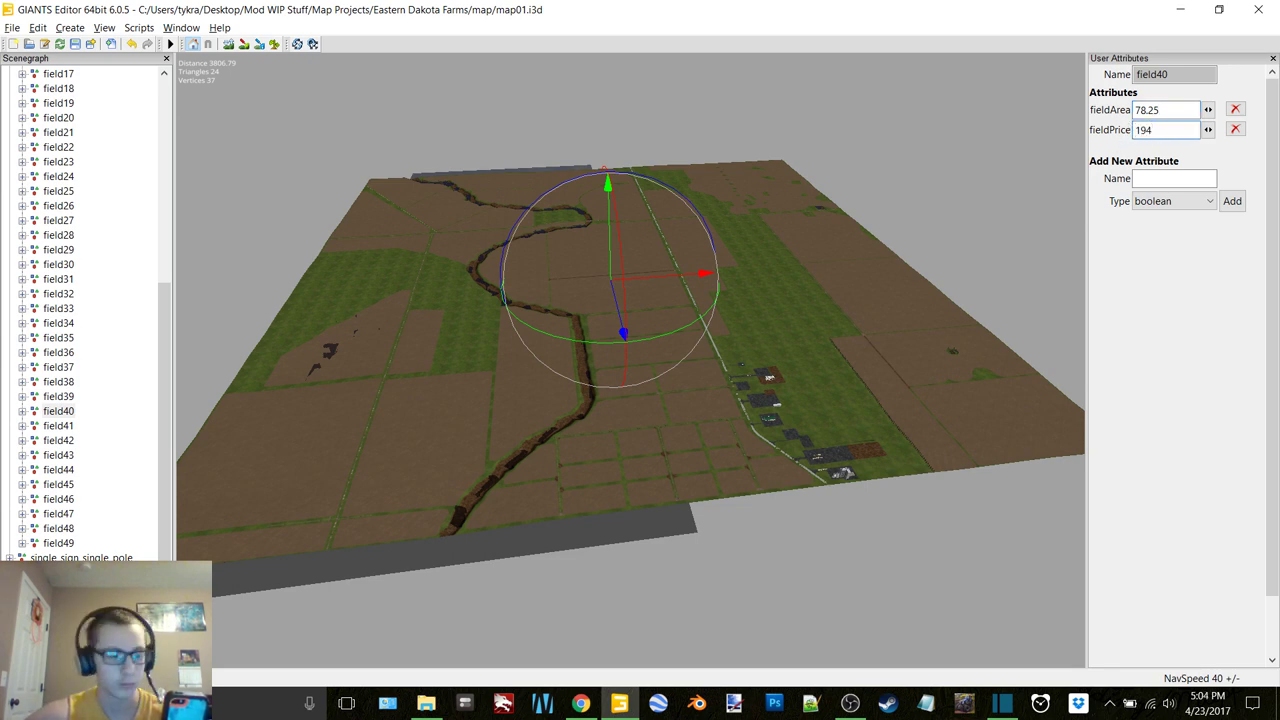
text(294)
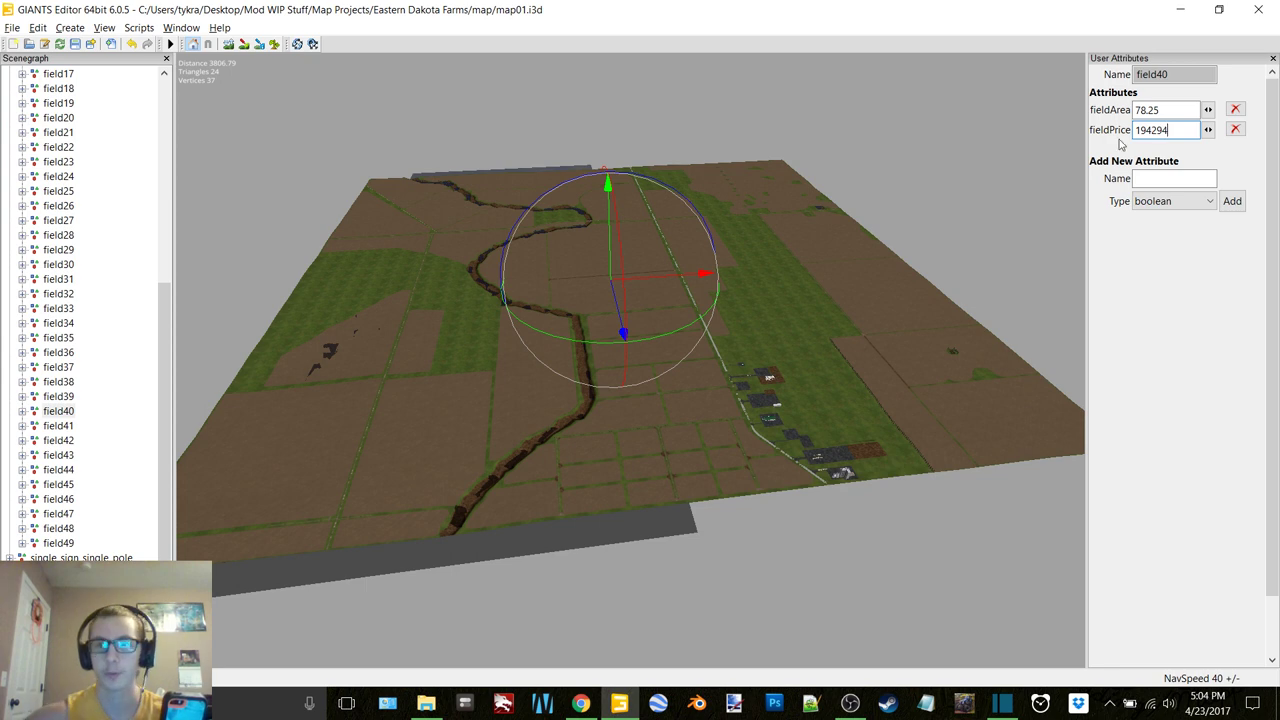
Set field41's fieldArea to 101.51 and its fieldPrice to 252049.
click(70, 426)
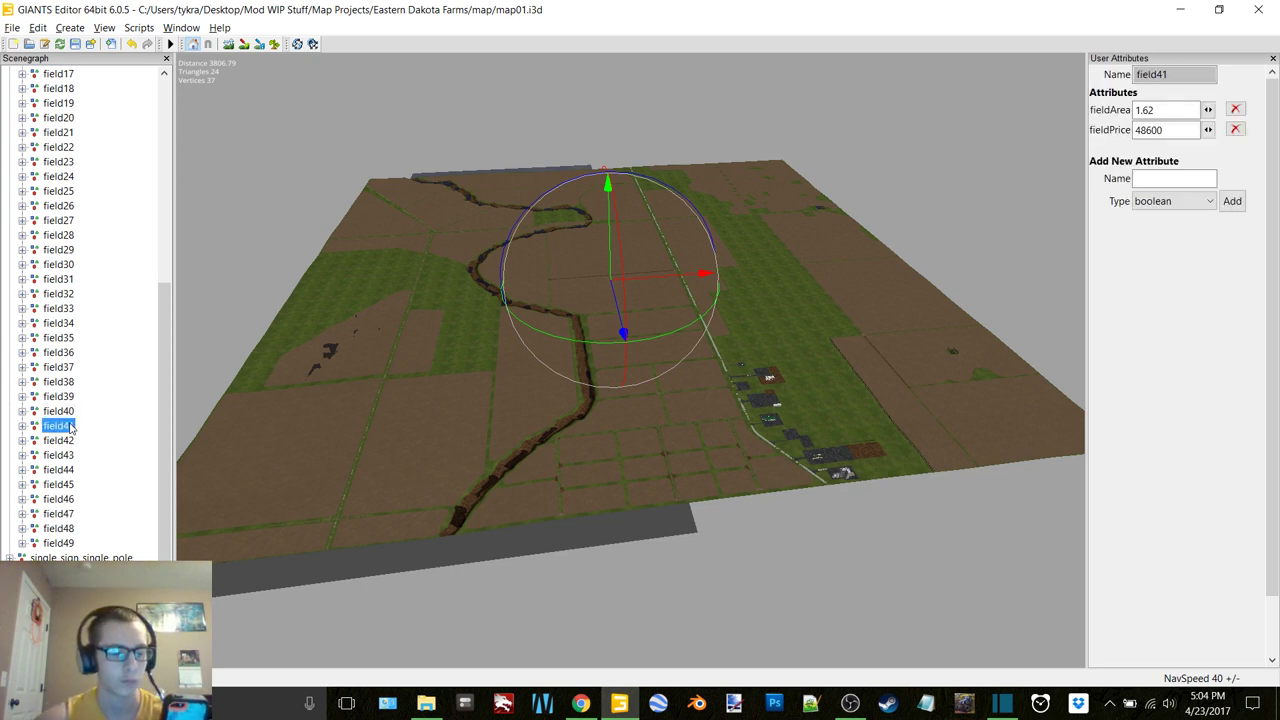
double_click(1190, 110)
text(101.51)
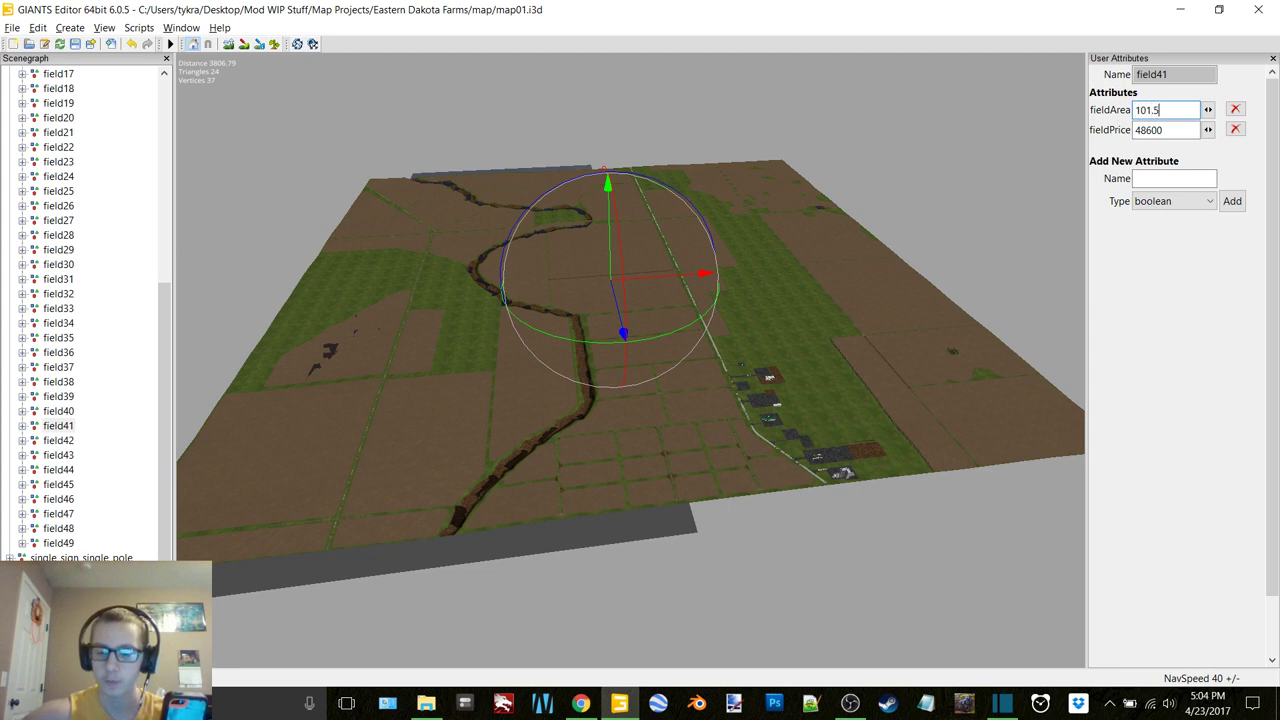
double_click(1183, 130)
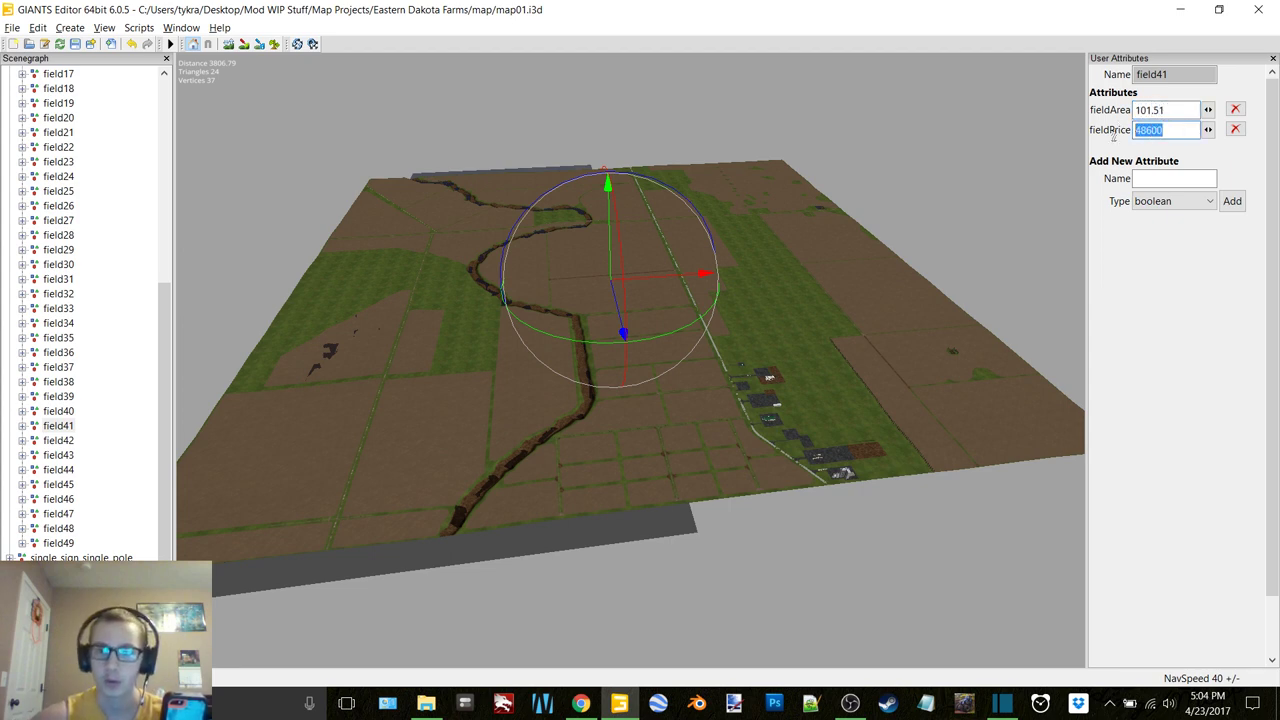
text(252)
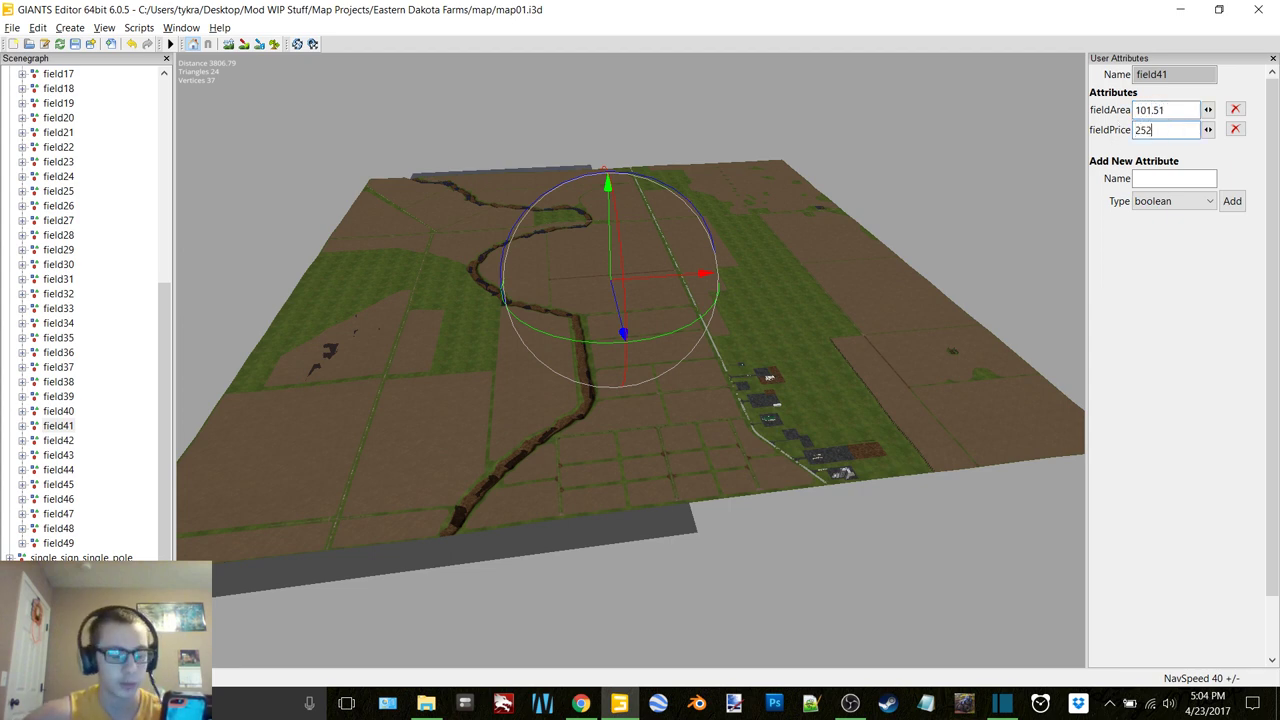
text(049)
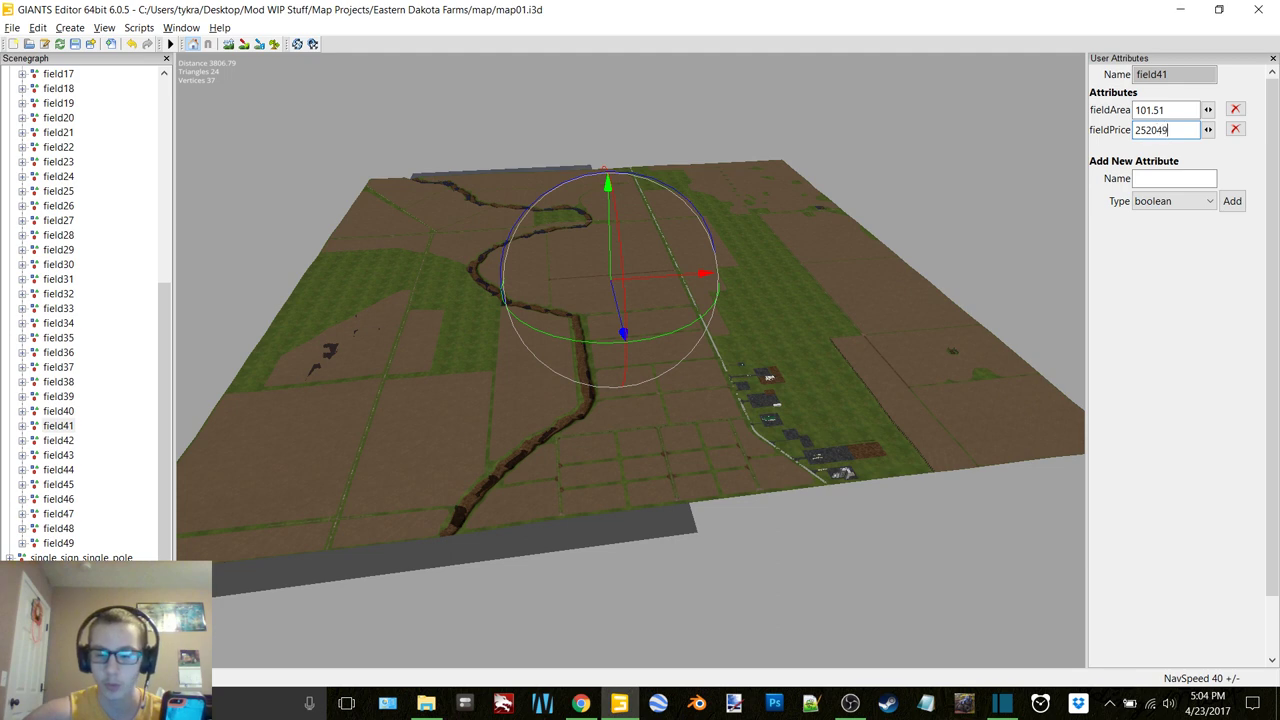
Set field42's fieldArea to 40.22 and its fieldPrice to 99866.
click(58, 440)
double_click(1150, 110)
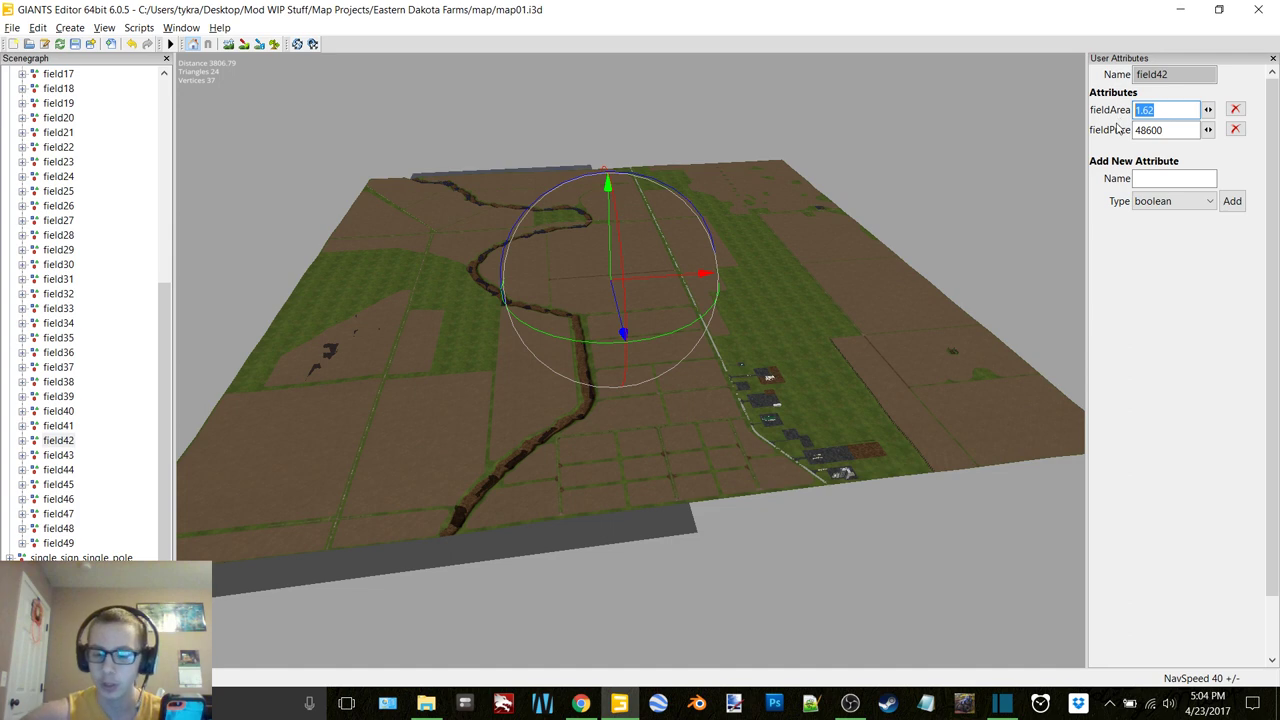
text(40.22)
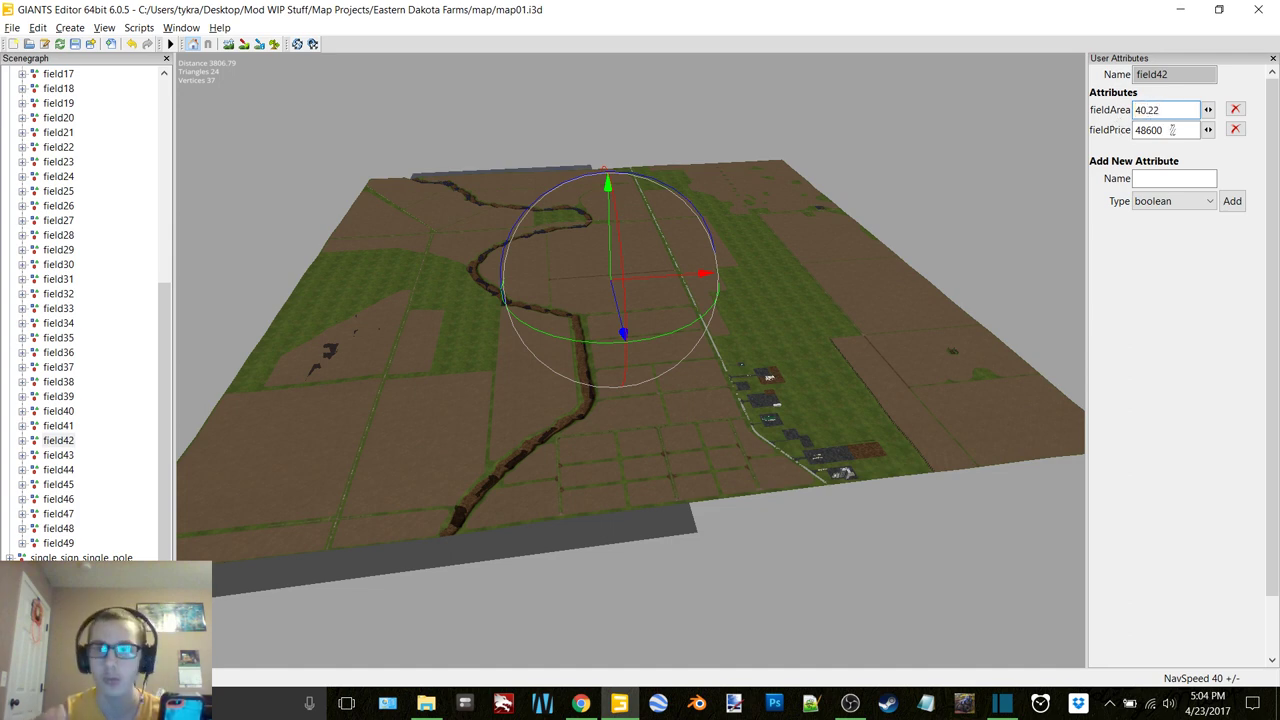
double_click(1172, 130)
text(99)
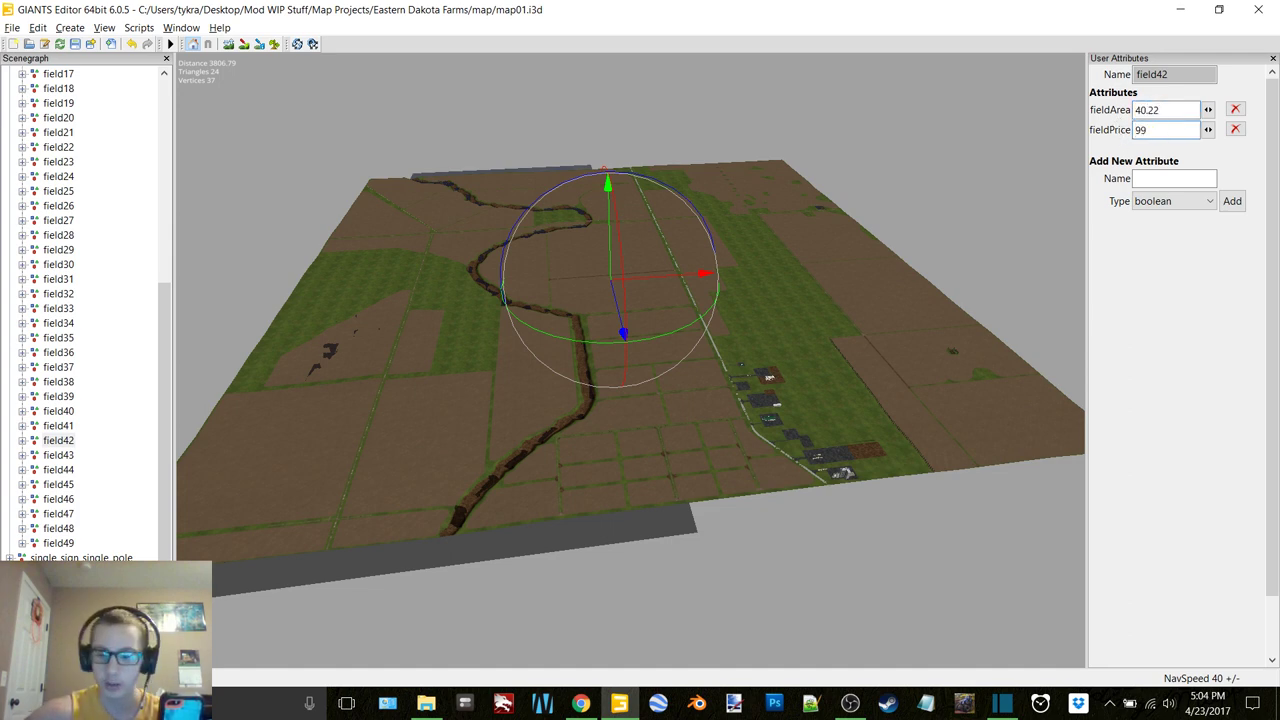
text(866)
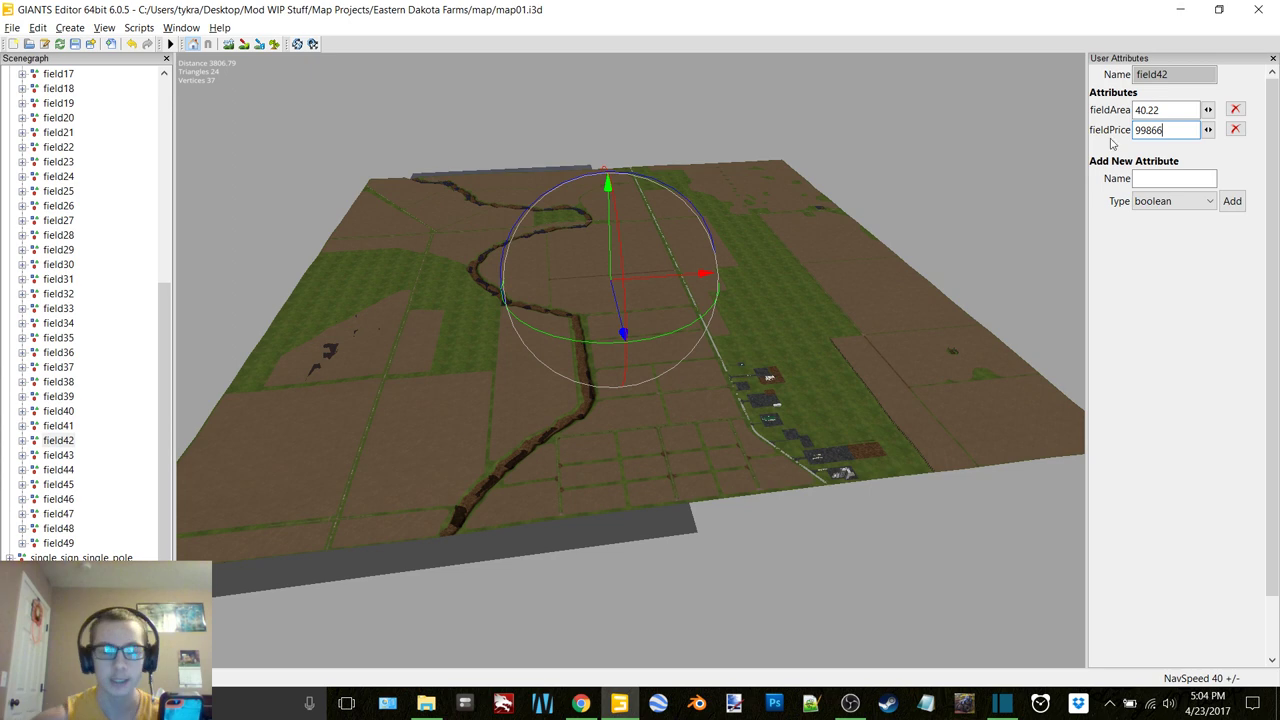
Set field43's fieldArea to 60.91 and its fieldPrice to 151239.
click(58, 455)
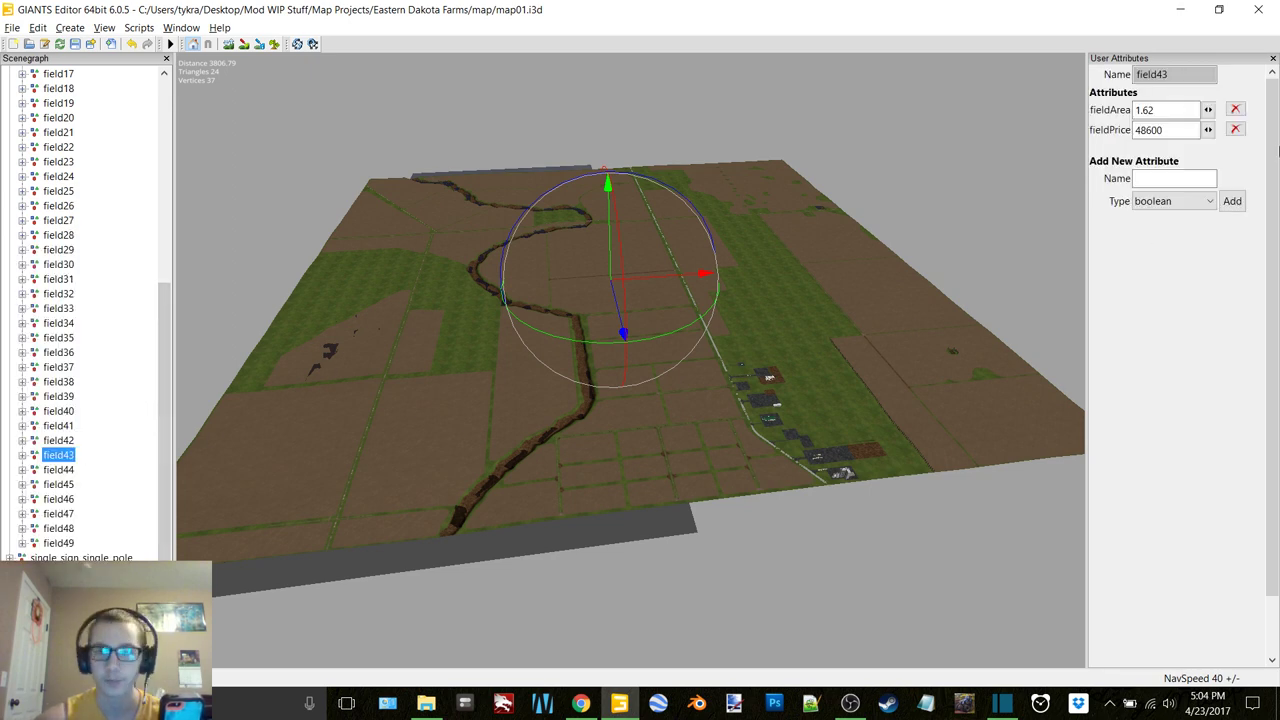
double_click(1160, 110)
text(60.91)
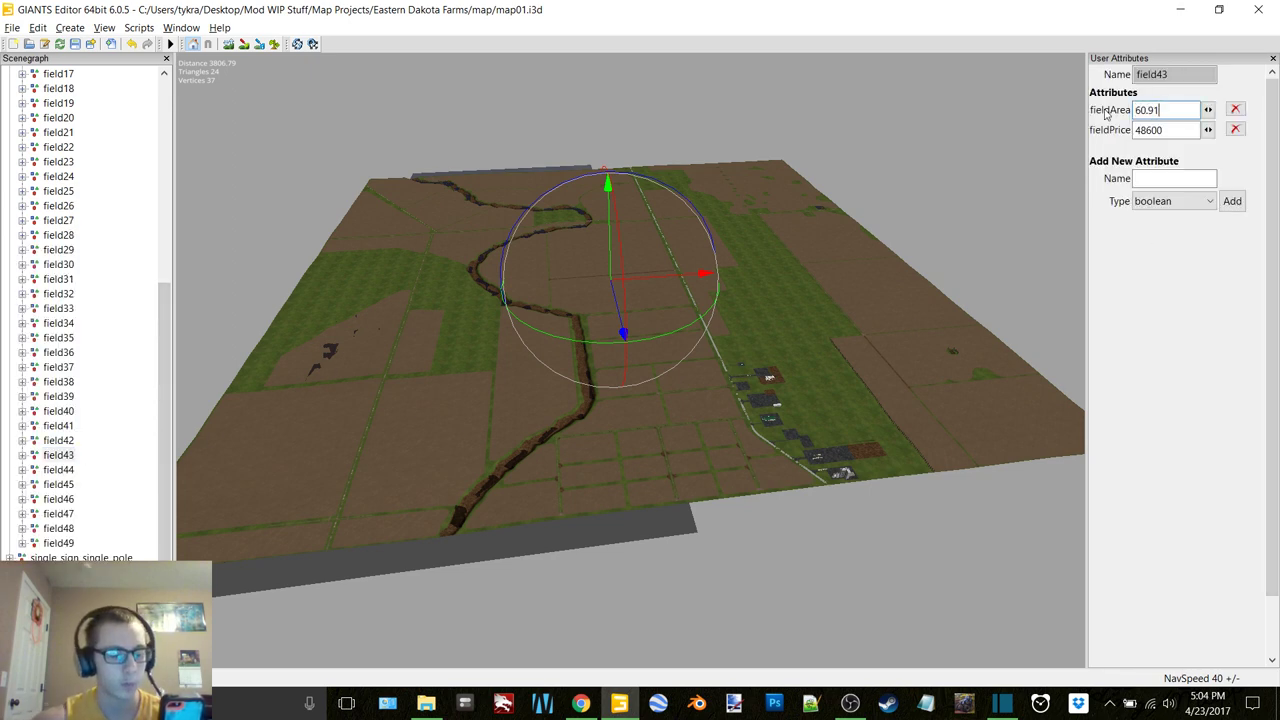
double_click(1165, 130)
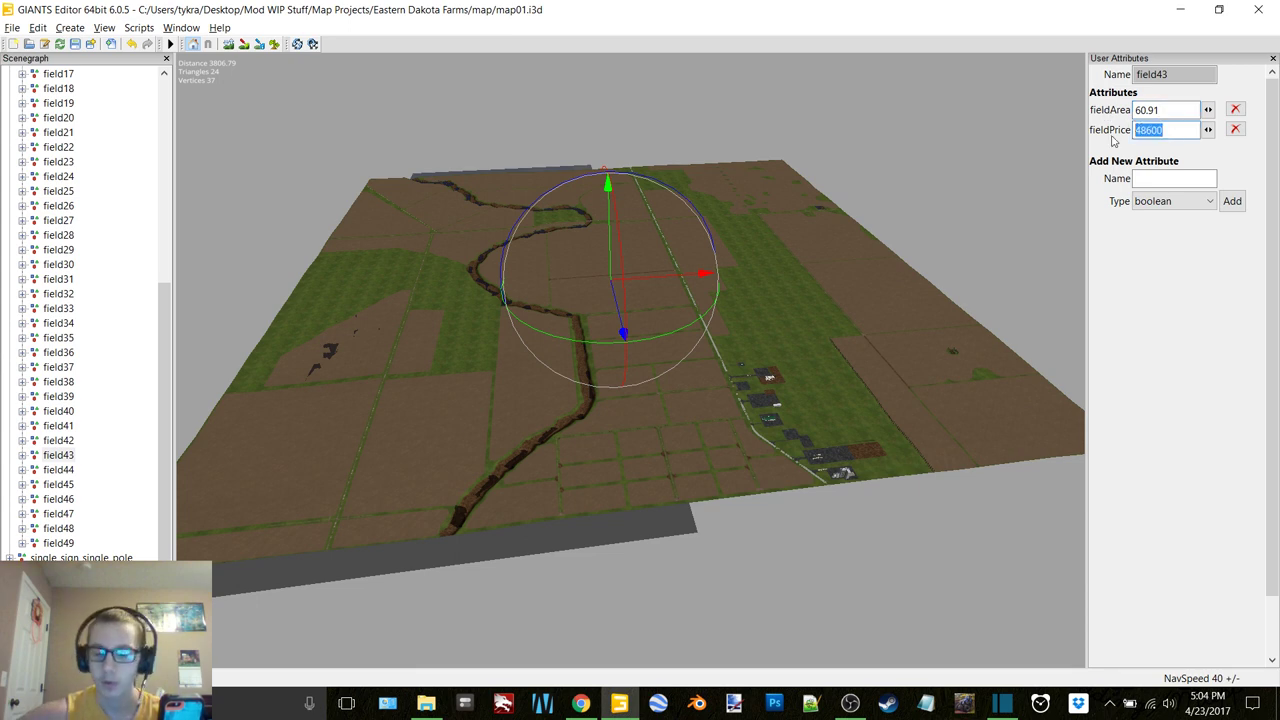
text(151239)
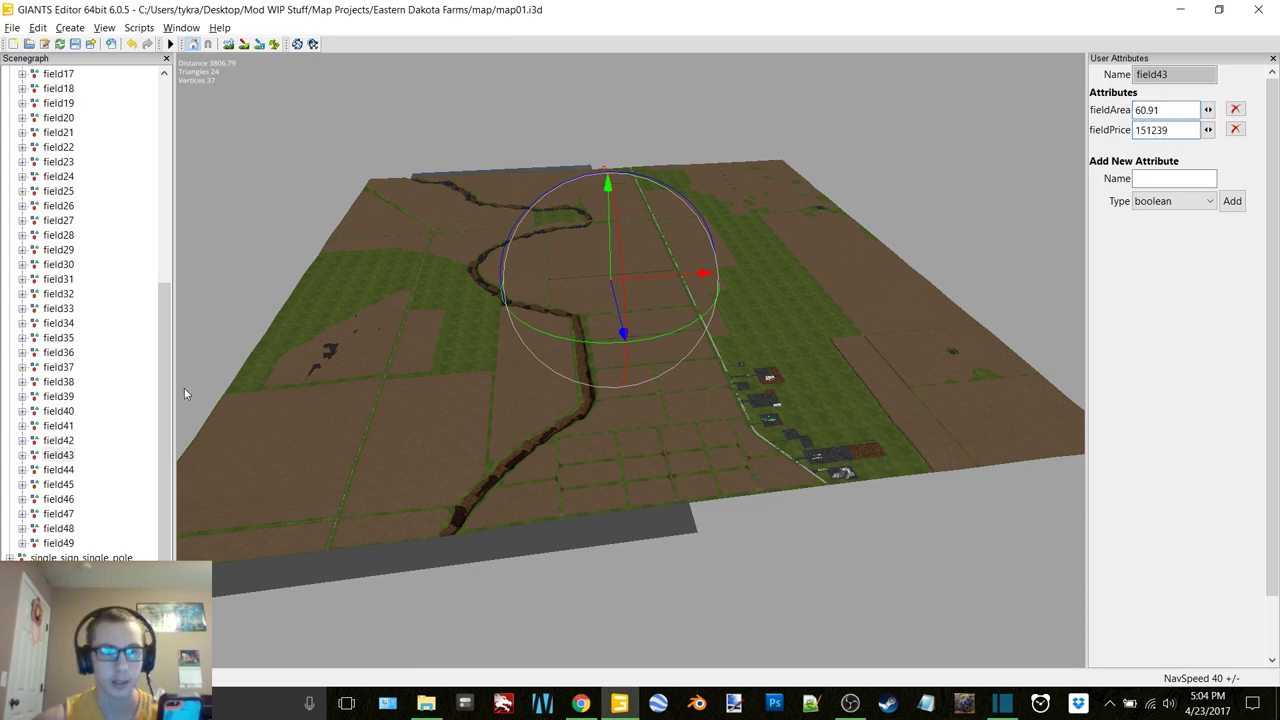
Set field44's fieldArea to 88.24 and its fieldPrice to 219099.
click(67, 470)
double_click(1155, 110)
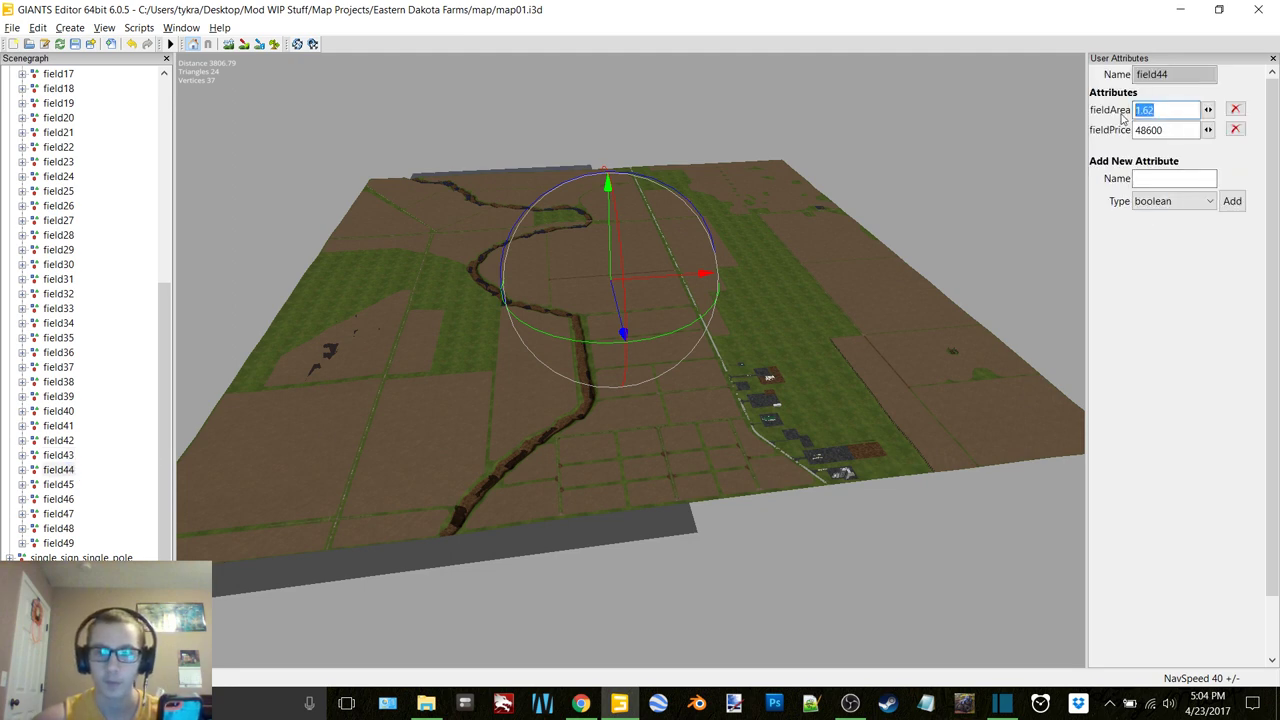
text(88.2)
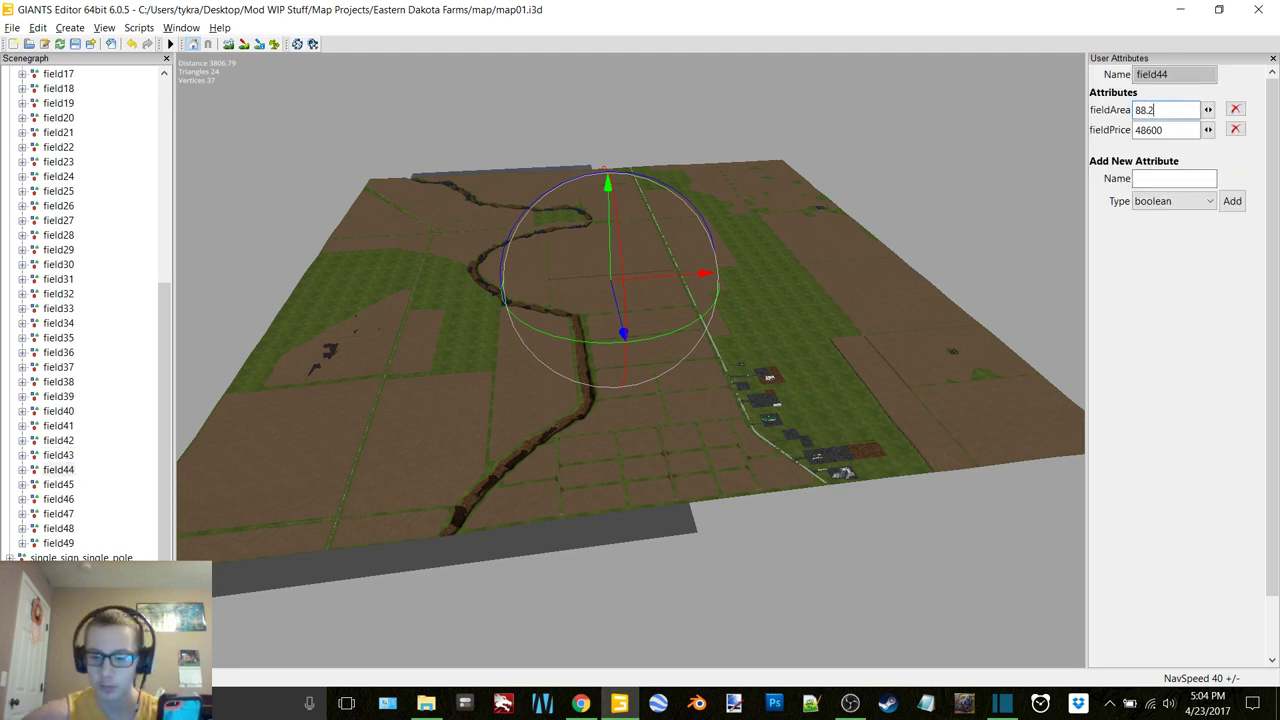
double_click(1155, 130)
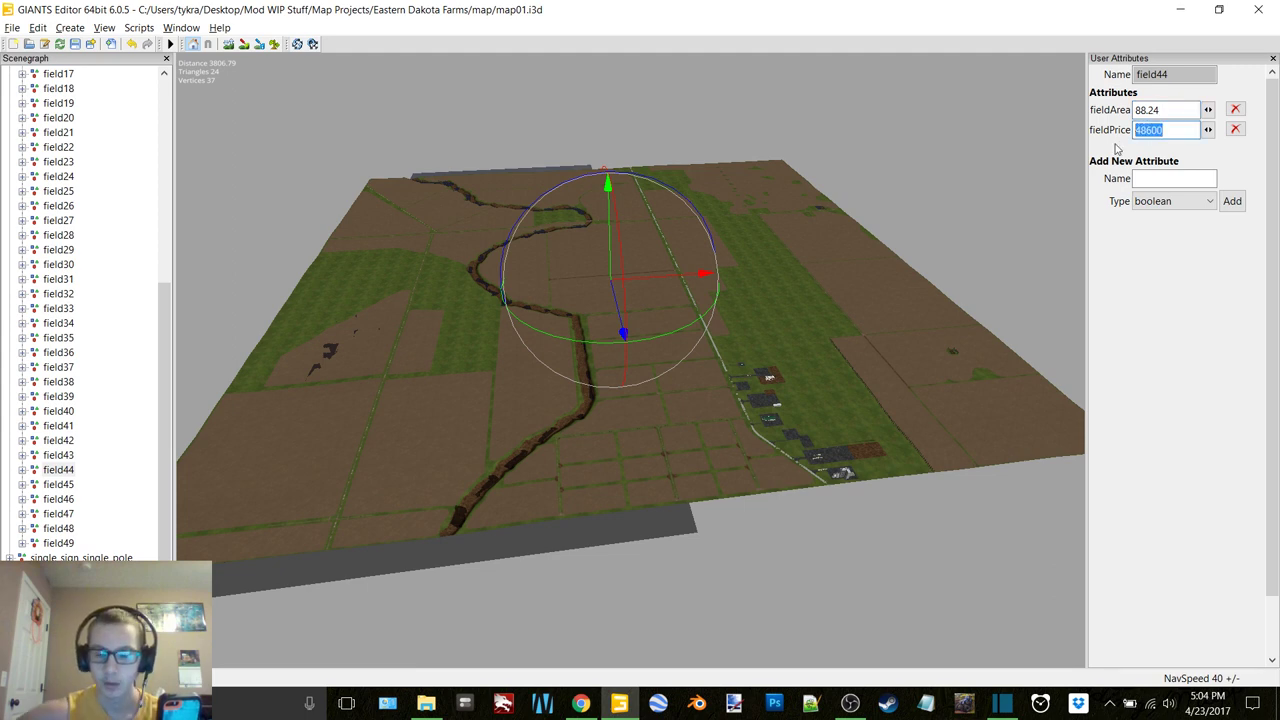
text(219099)
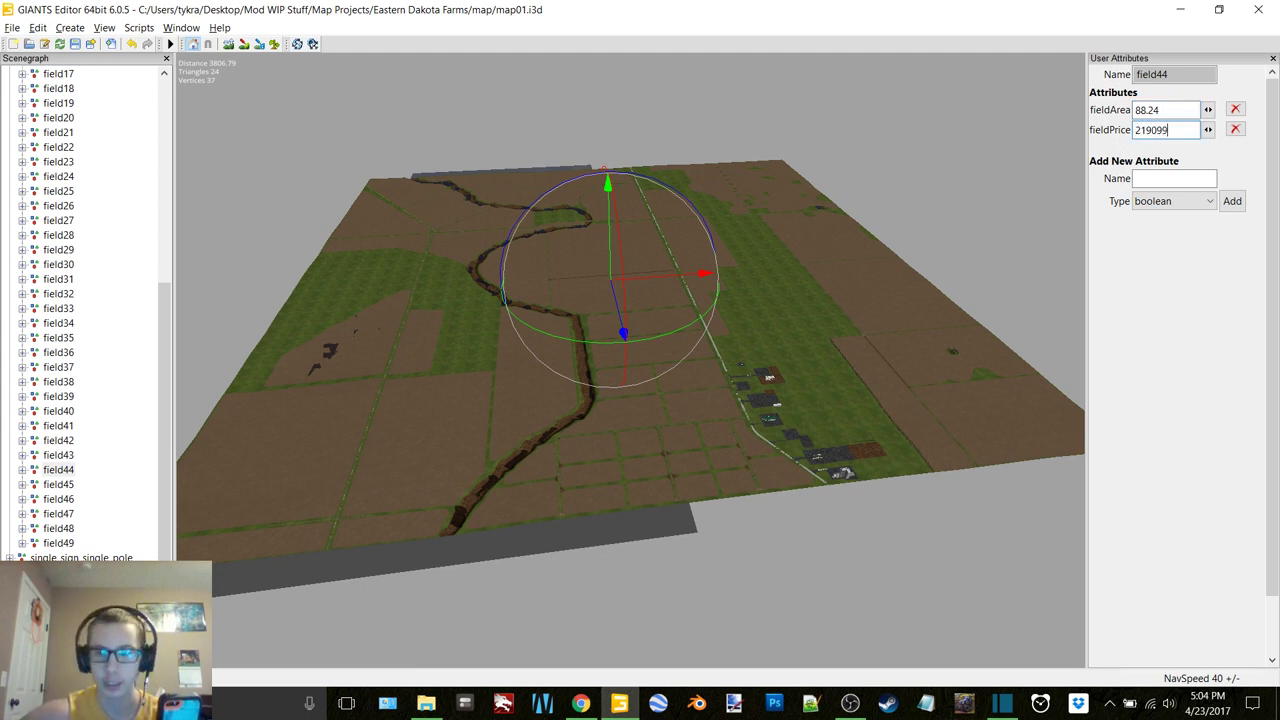
Set field45's fieldArea to 32.34 and its fieldPrice to 80300.
click(64, 484)
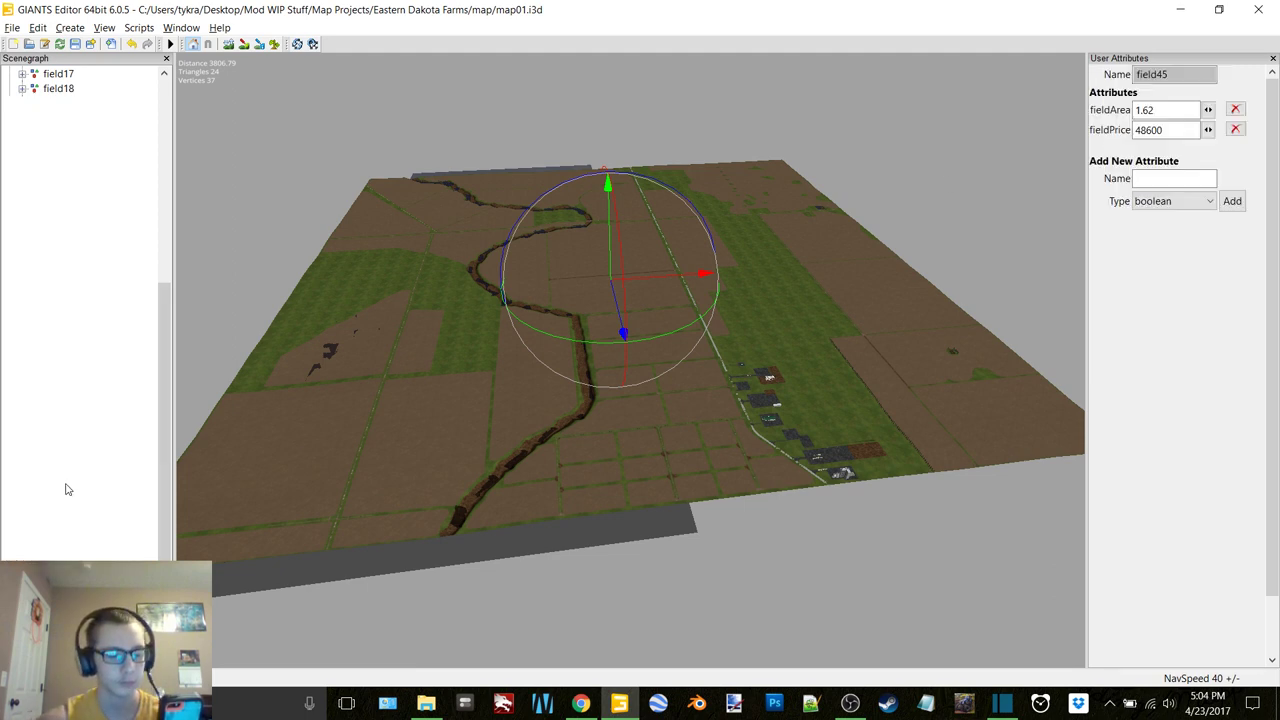
double_click(1187, 109)
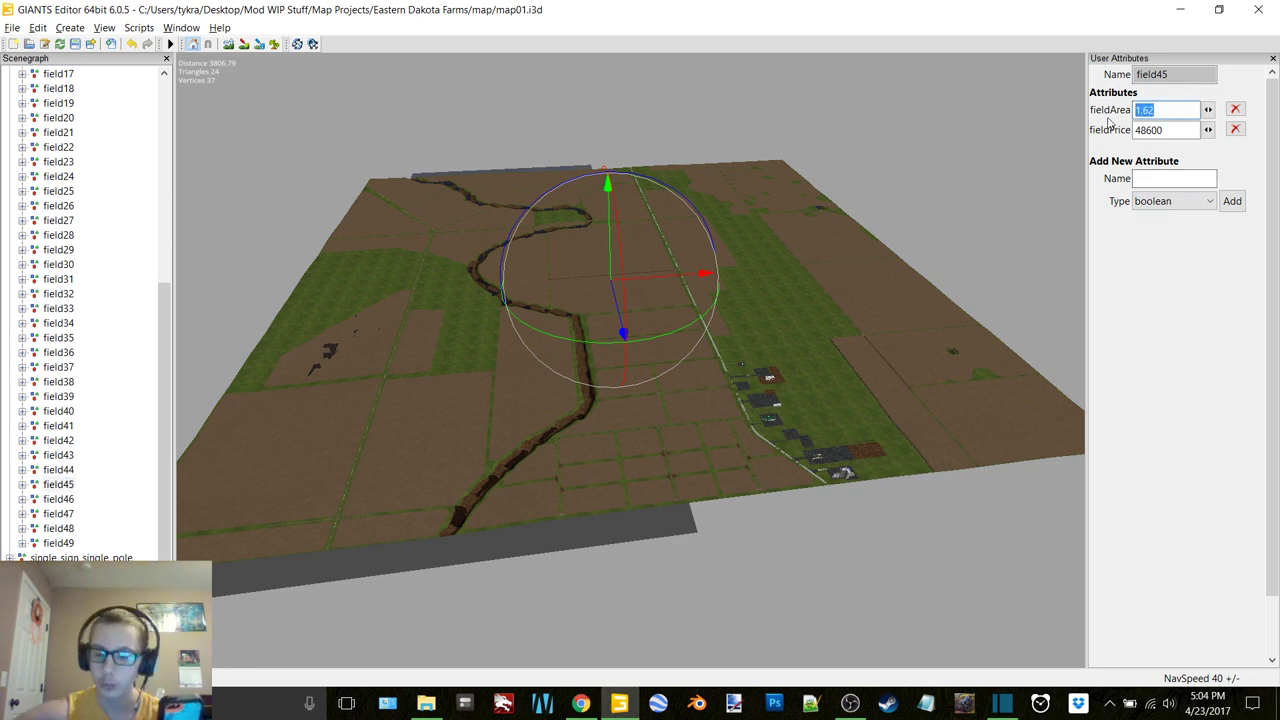
text(32.34)
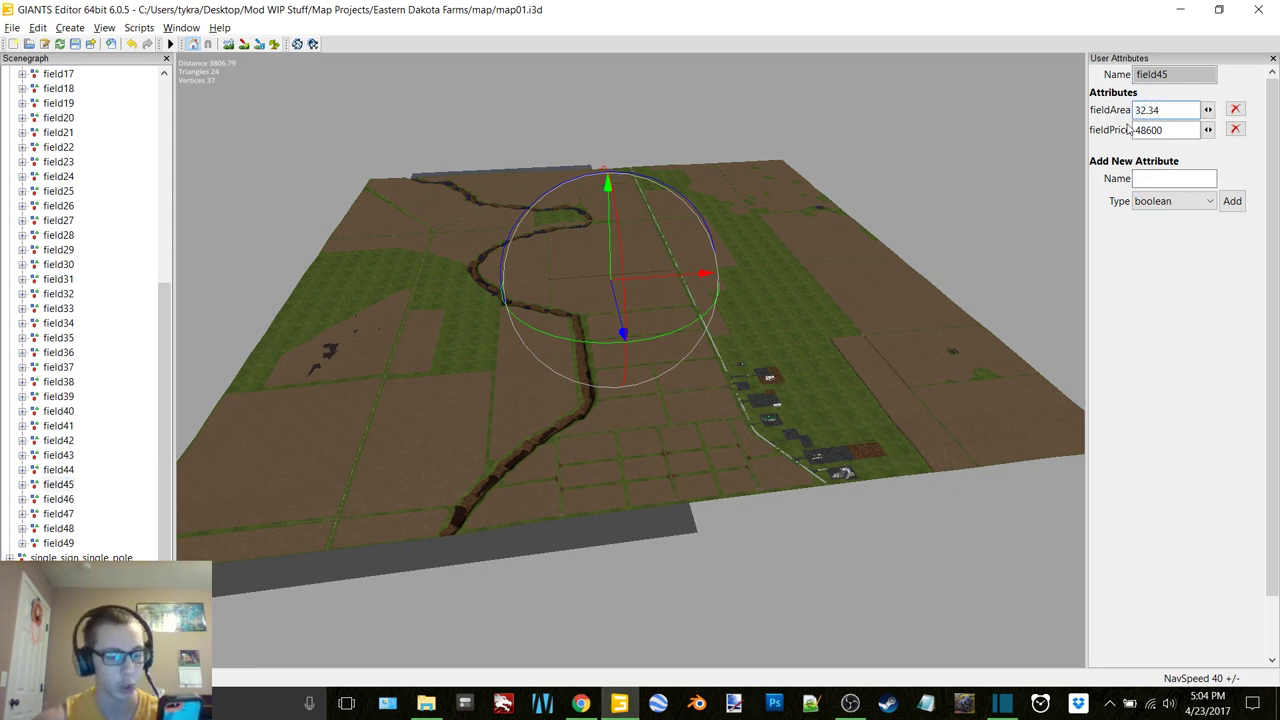
double_click(1170, 130)
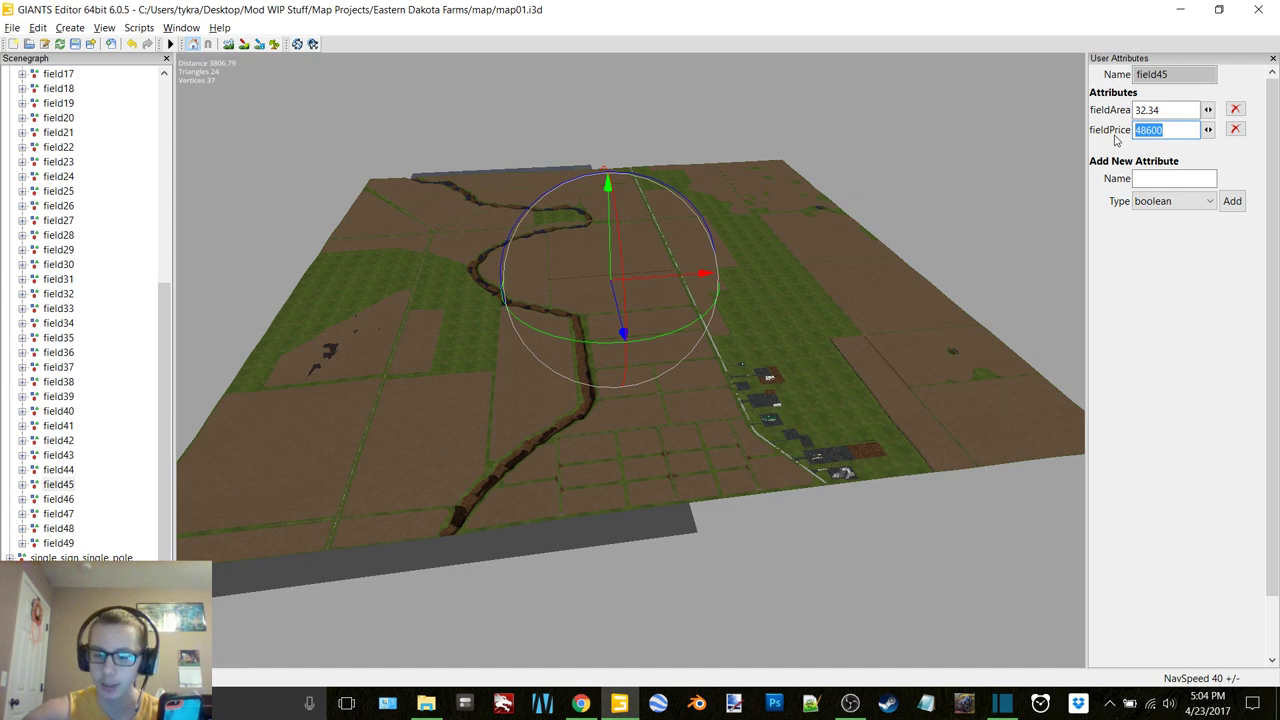
text(80300)
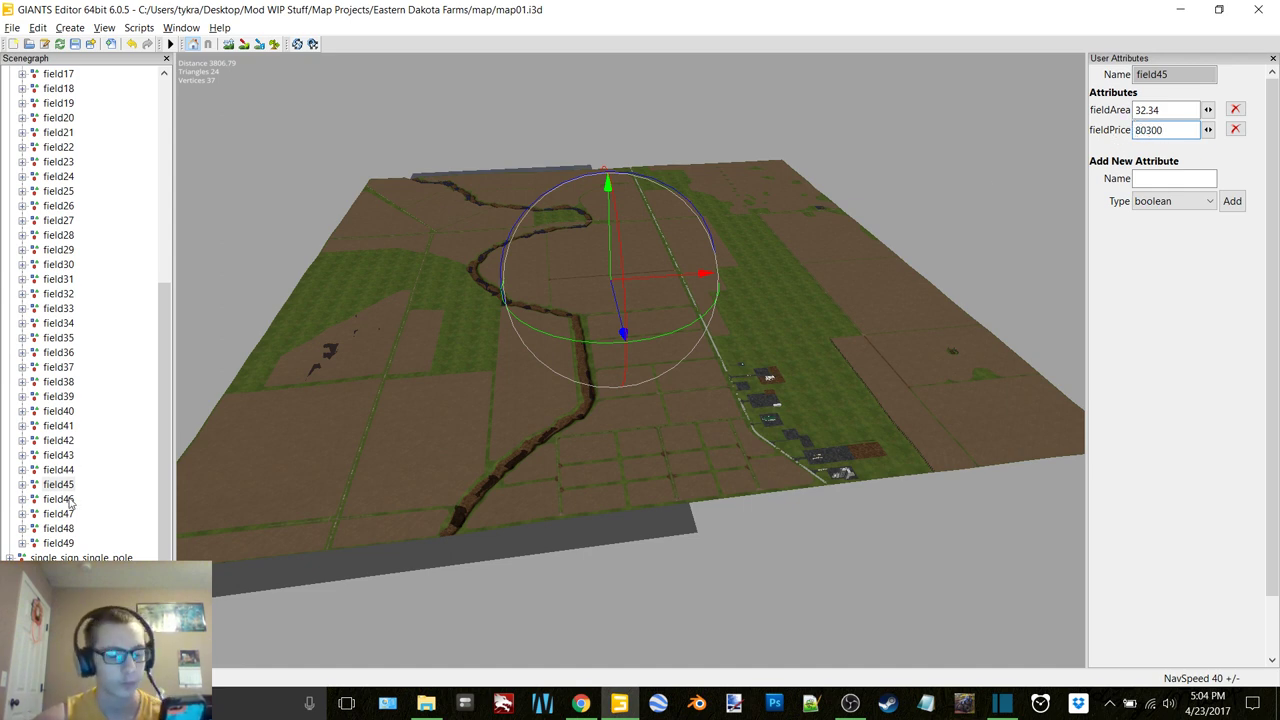
Set field46's fieldArea to 103.16 and its fieldPrice to 256146.
click(68, 500)
double_click(1145, 110)
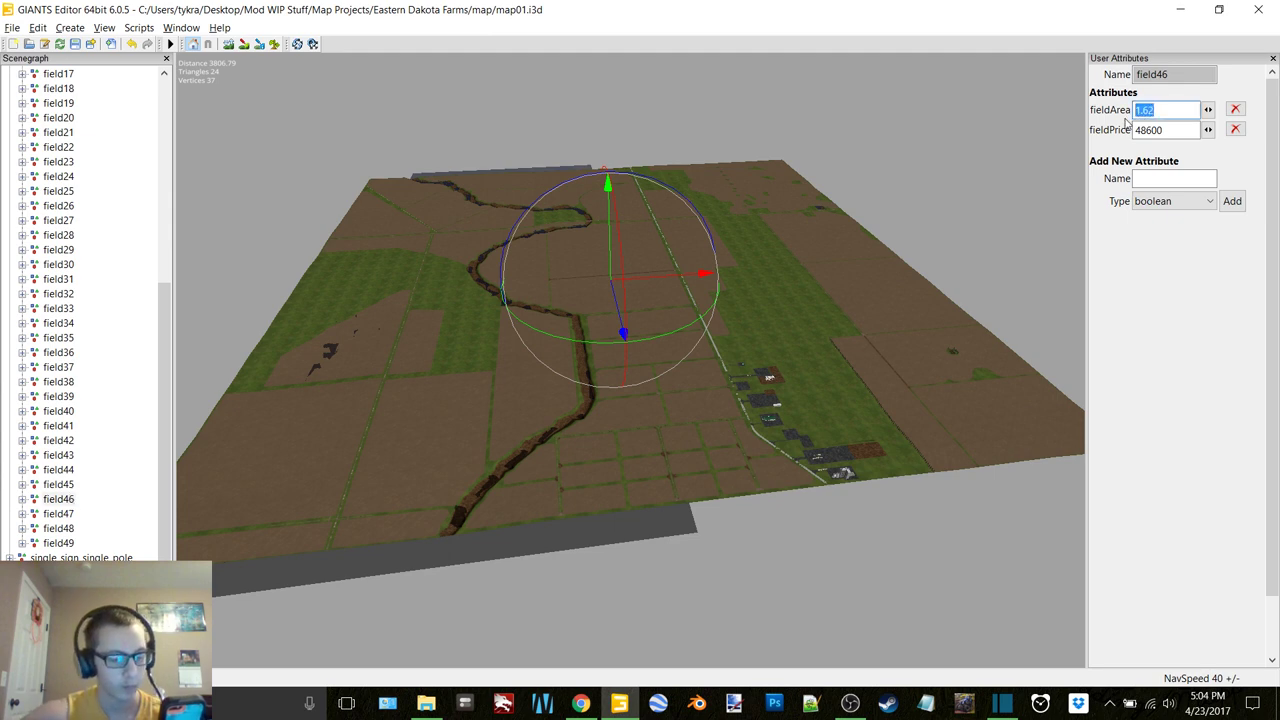
text(1)
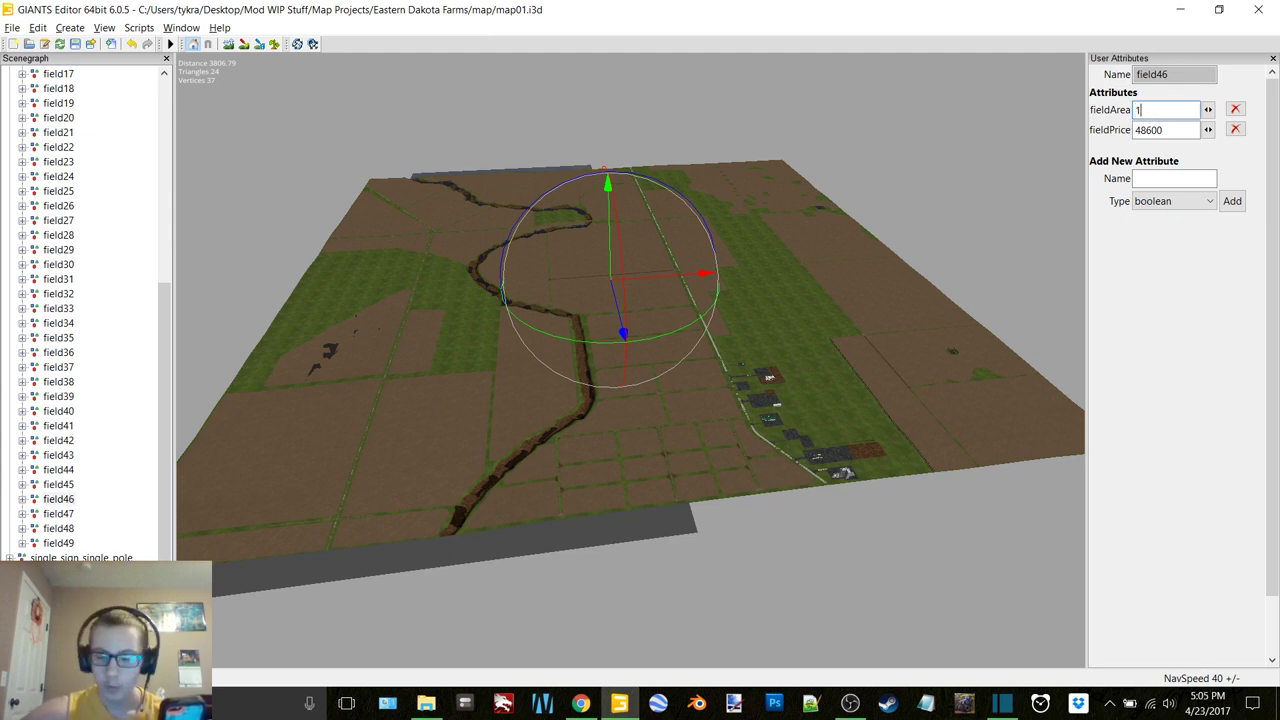
text(03.16)
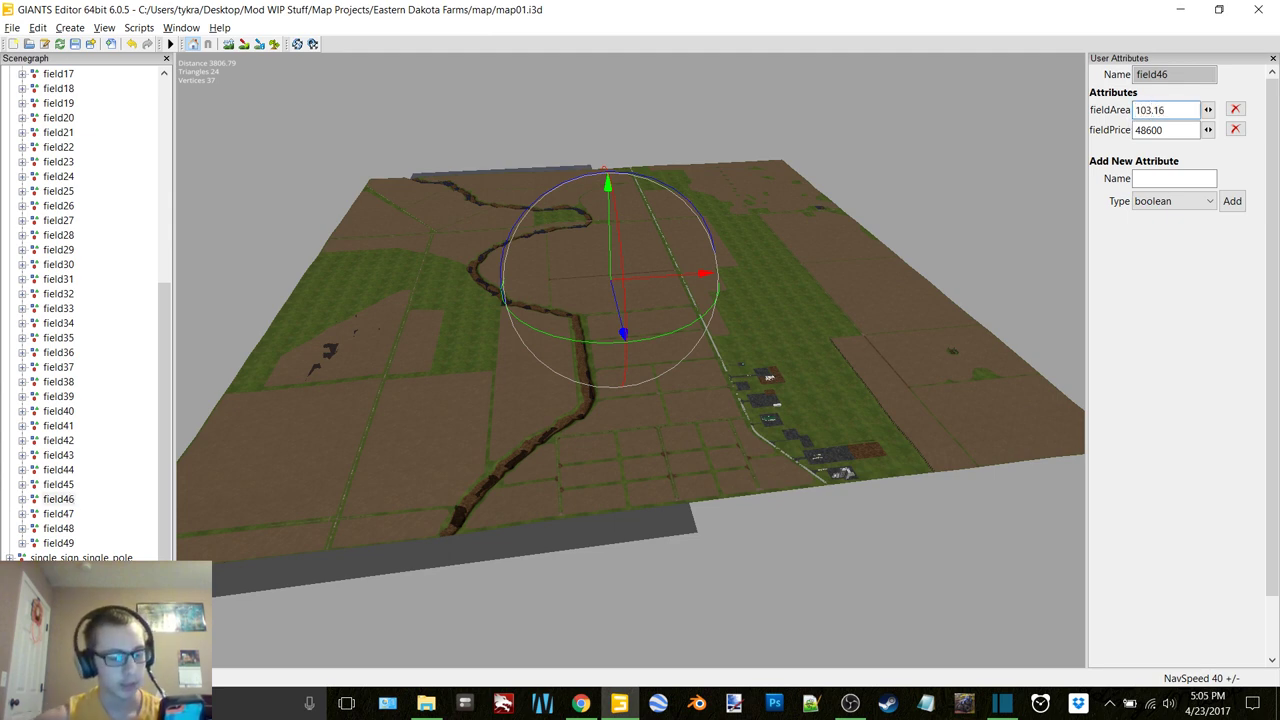
double_click(1178, 130)
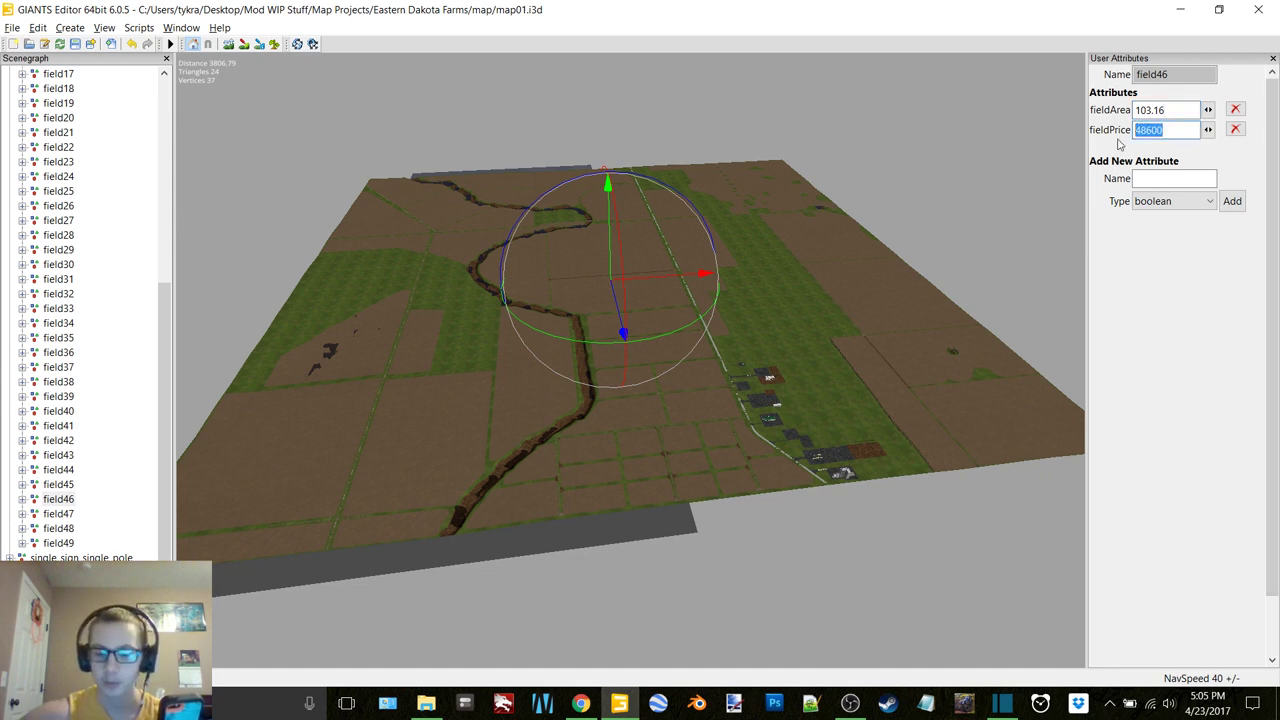
text(256146)
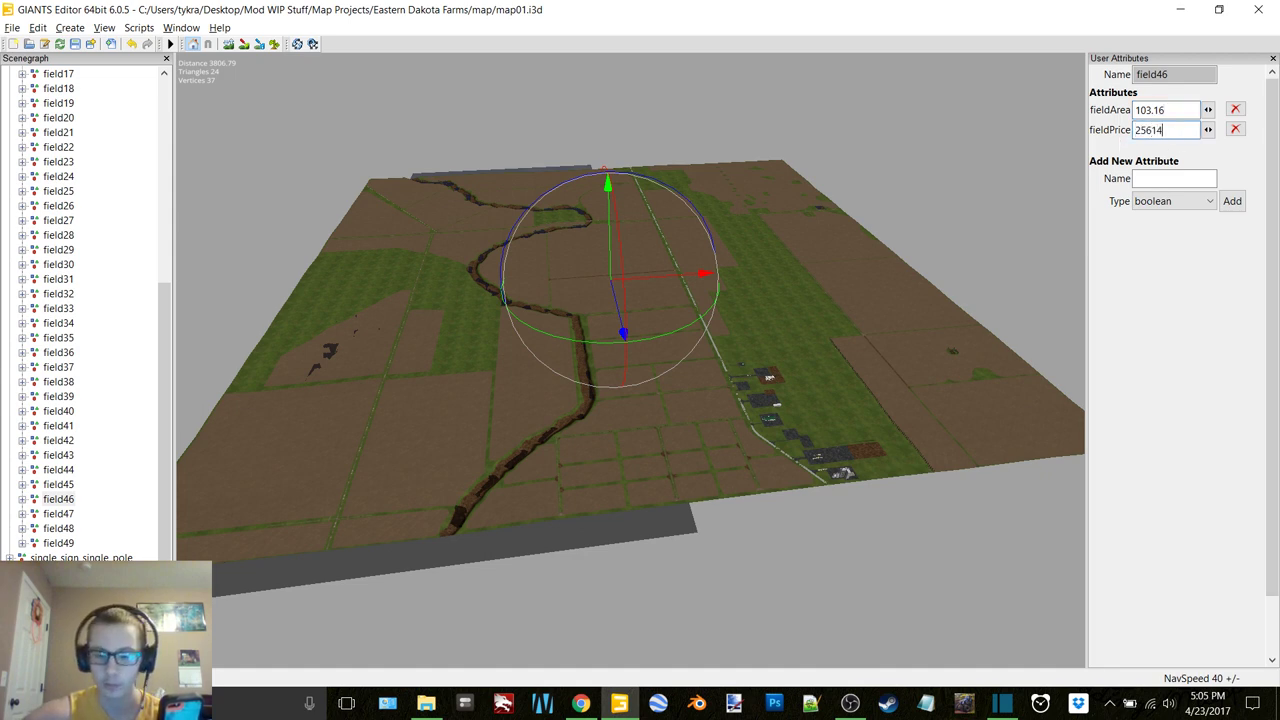
Check the fieldArea and fieldPrice entries of field47, field30, field32 to field34, and field25.
click(58, 515)
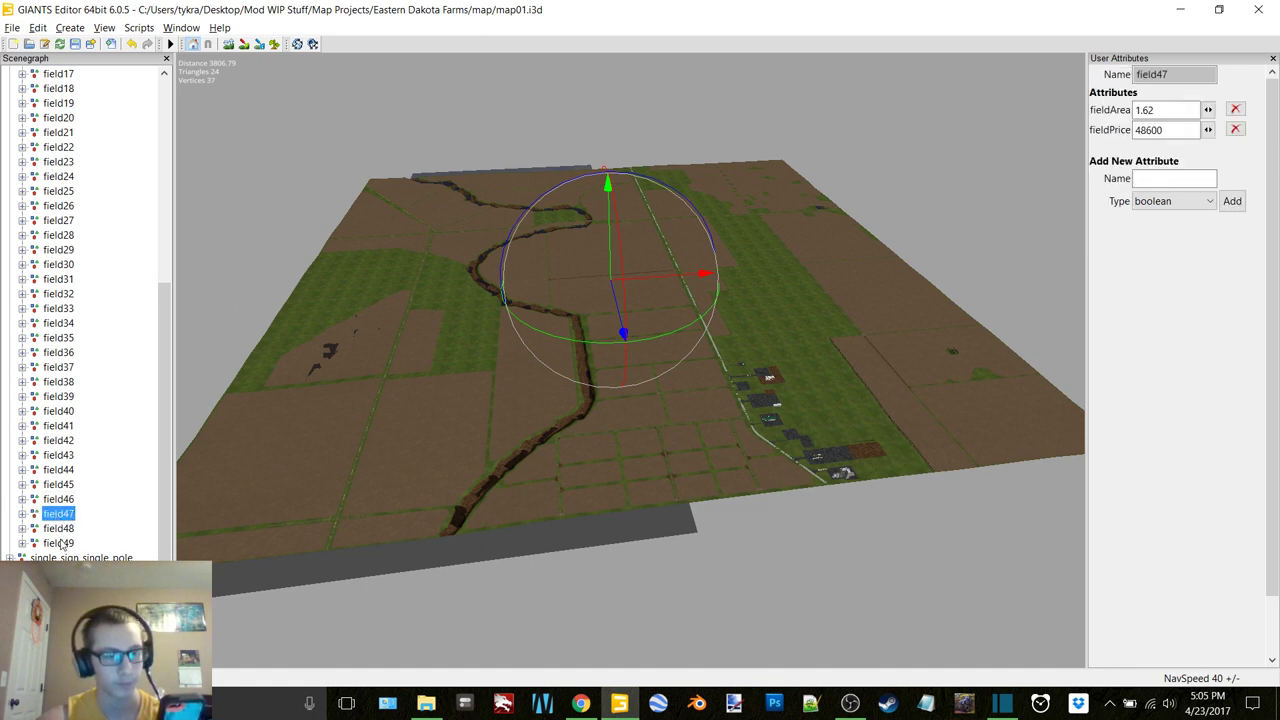
click(60, 266)
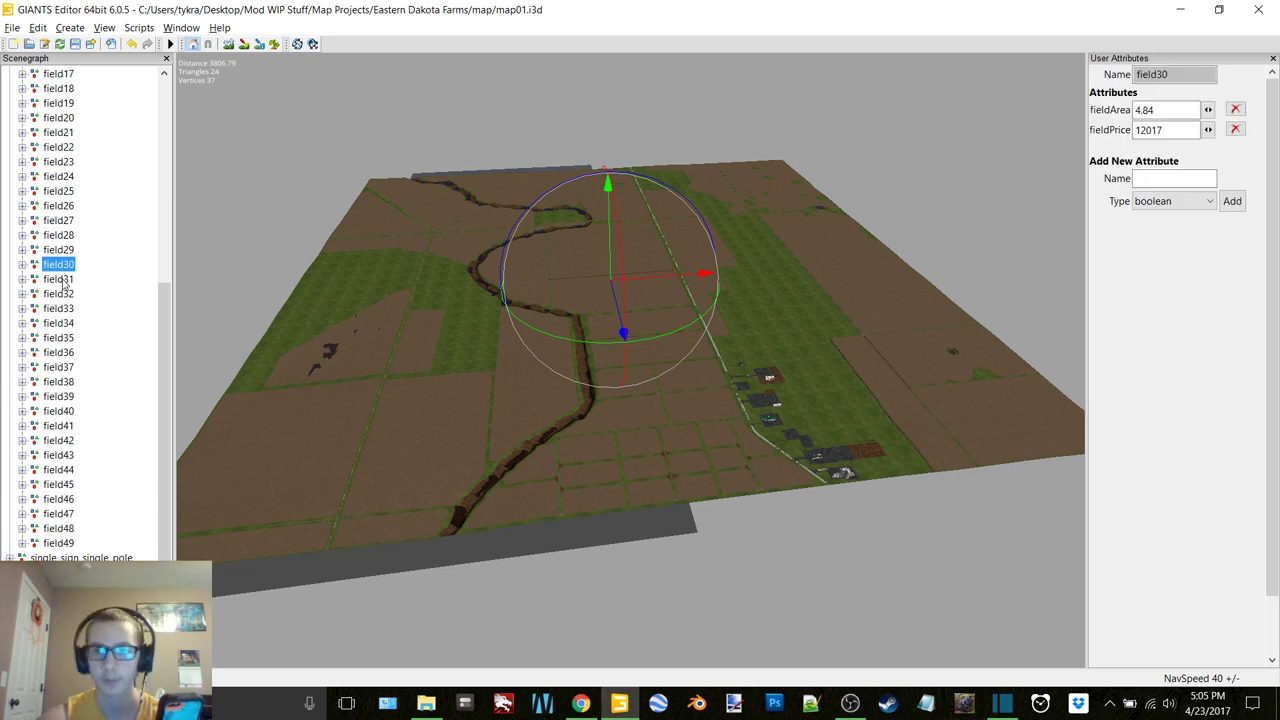
click(62, 294)
click(66, 309)
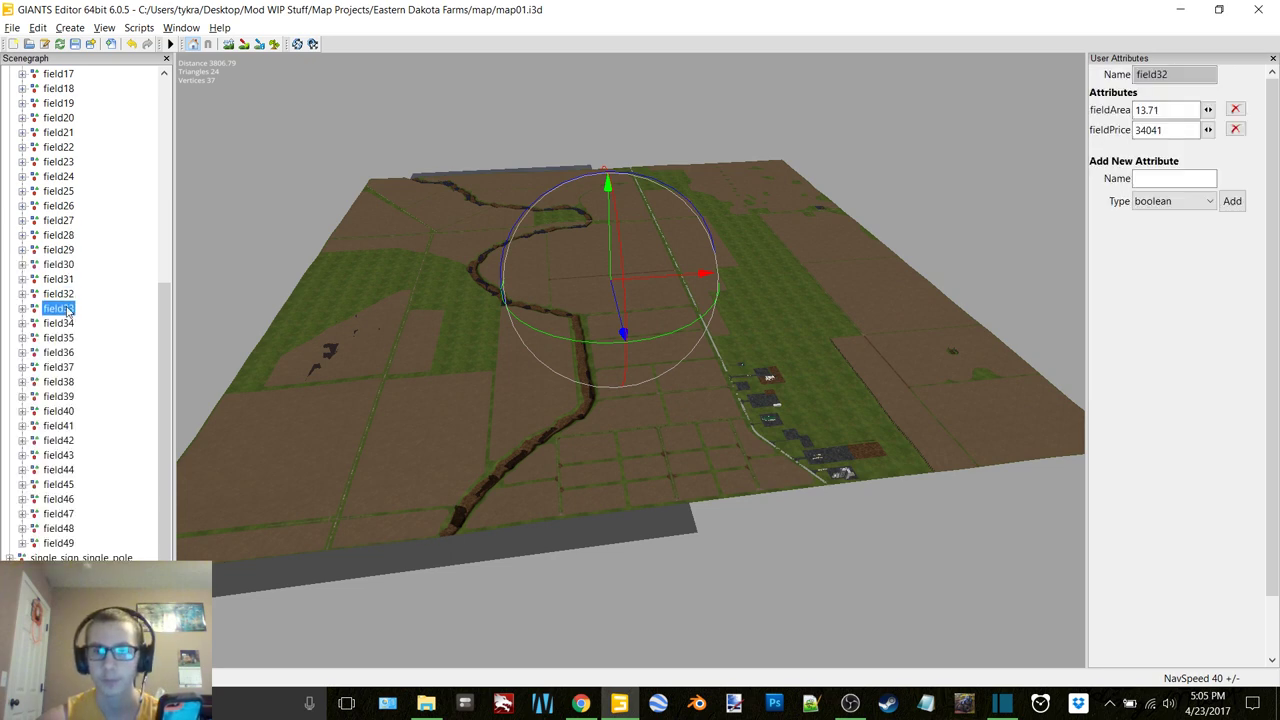
click(70, 324)
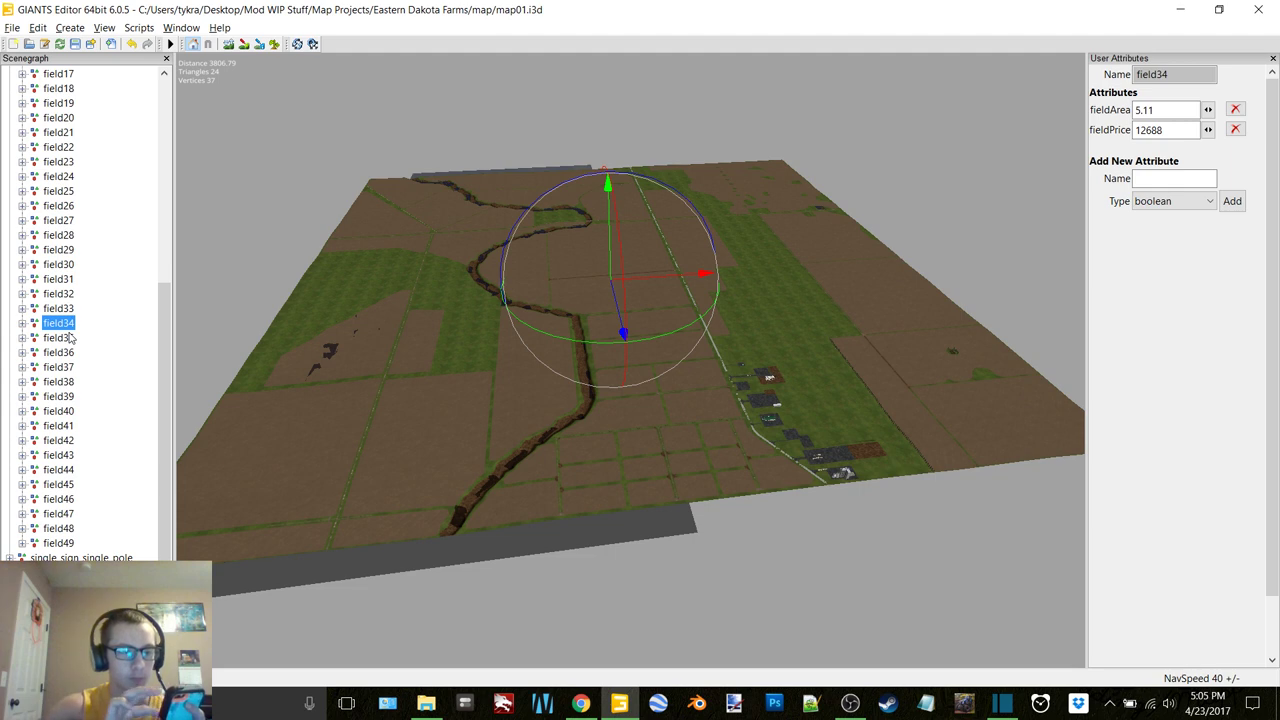
click(70, 193)
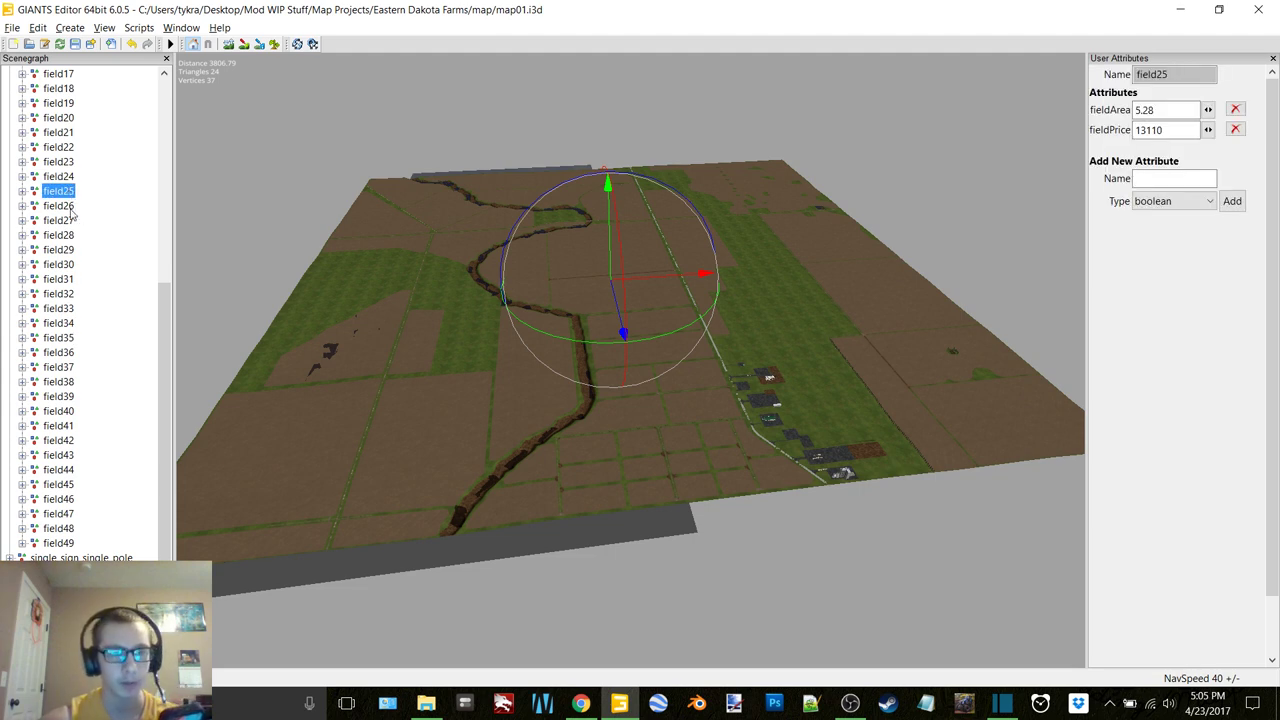
Set field26's fieldArea to 4.71 and its fieldPrice to 11694.
click(68, 206)
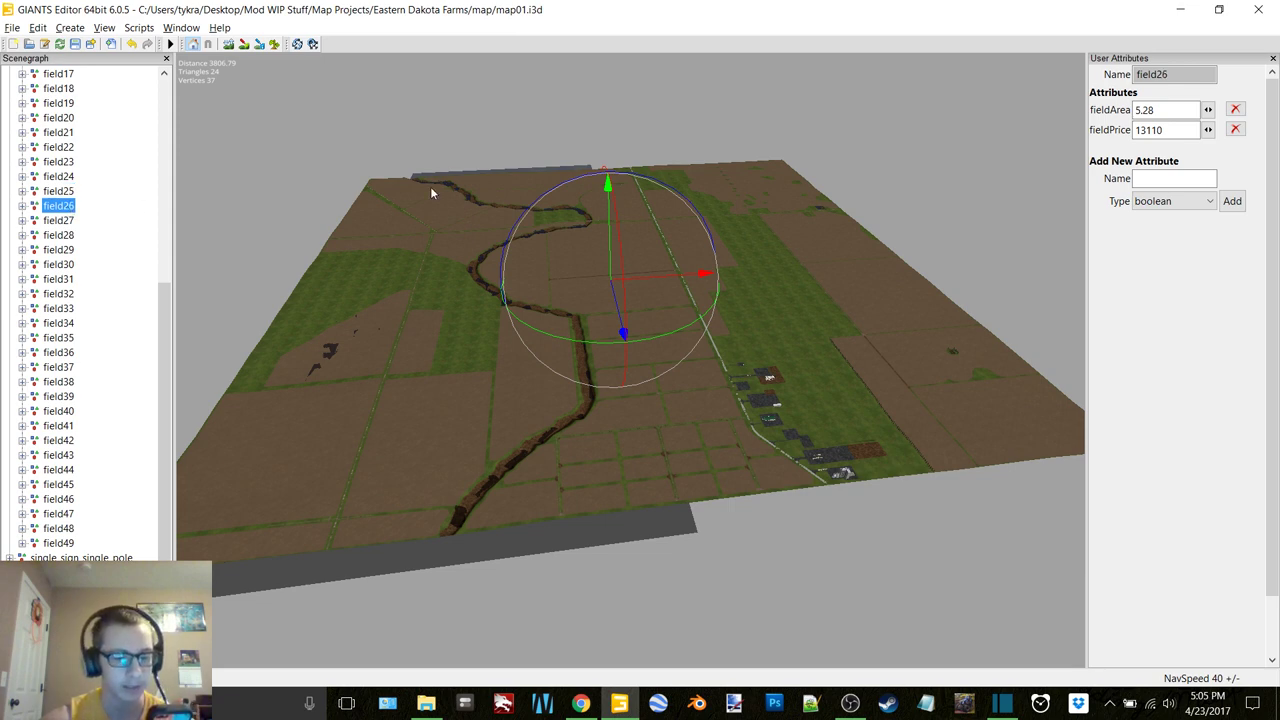
double_click(1180, 110)
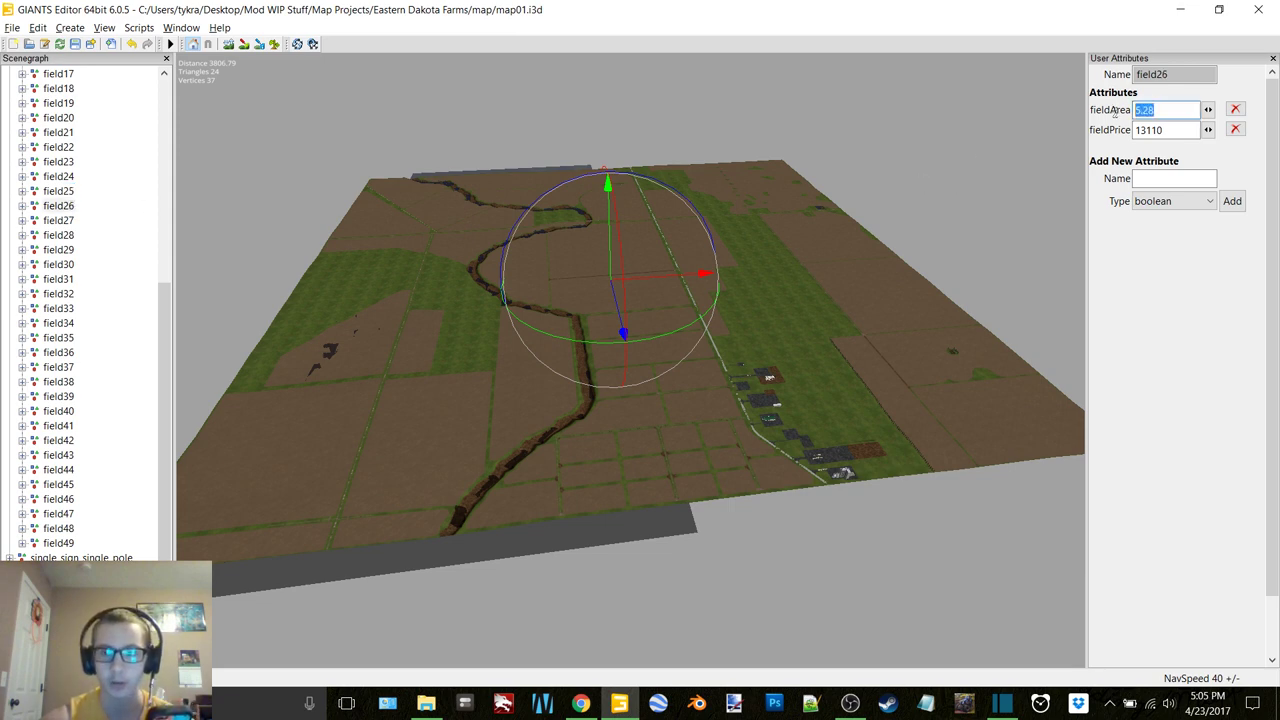
text(4.71)
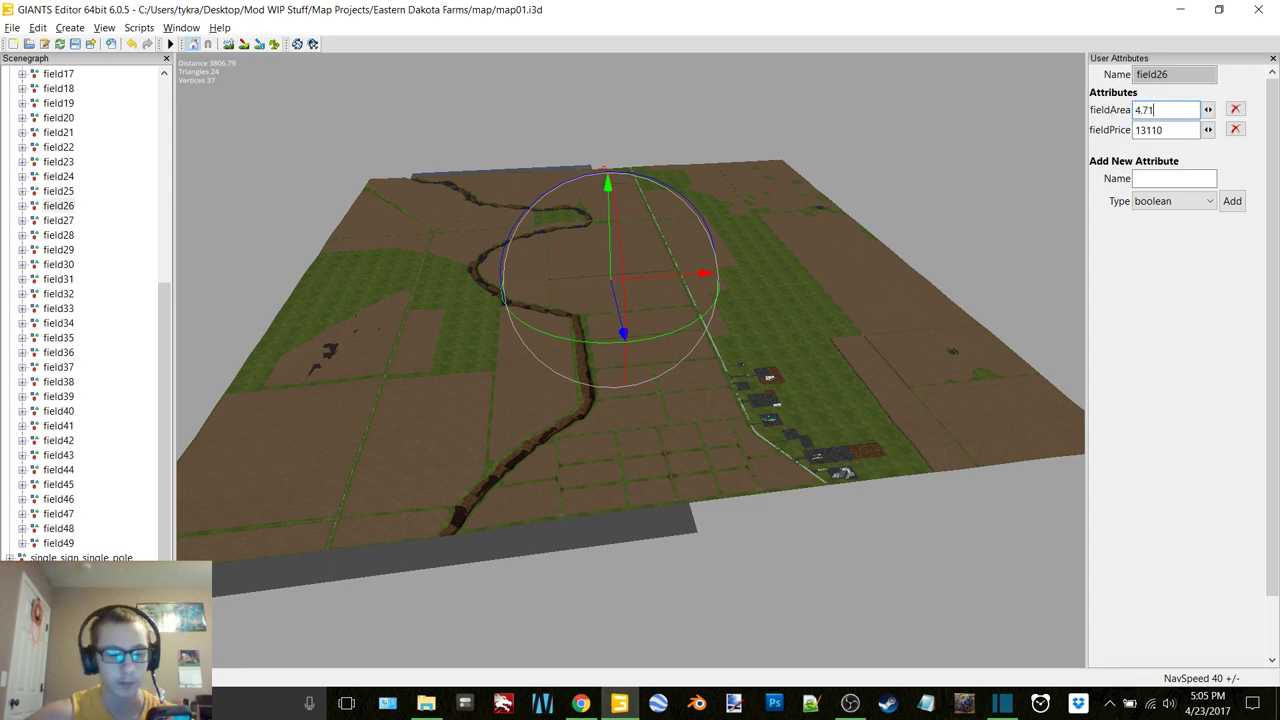
double_click(1176, 128)
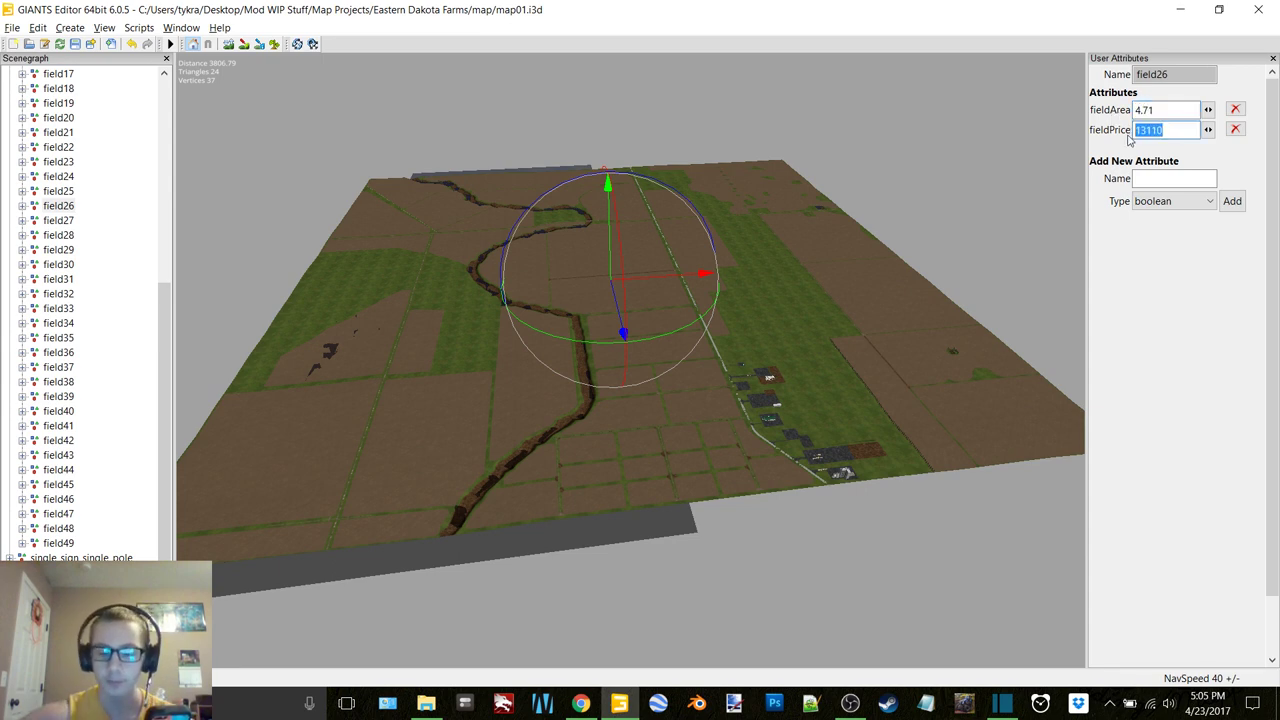
text(1169)
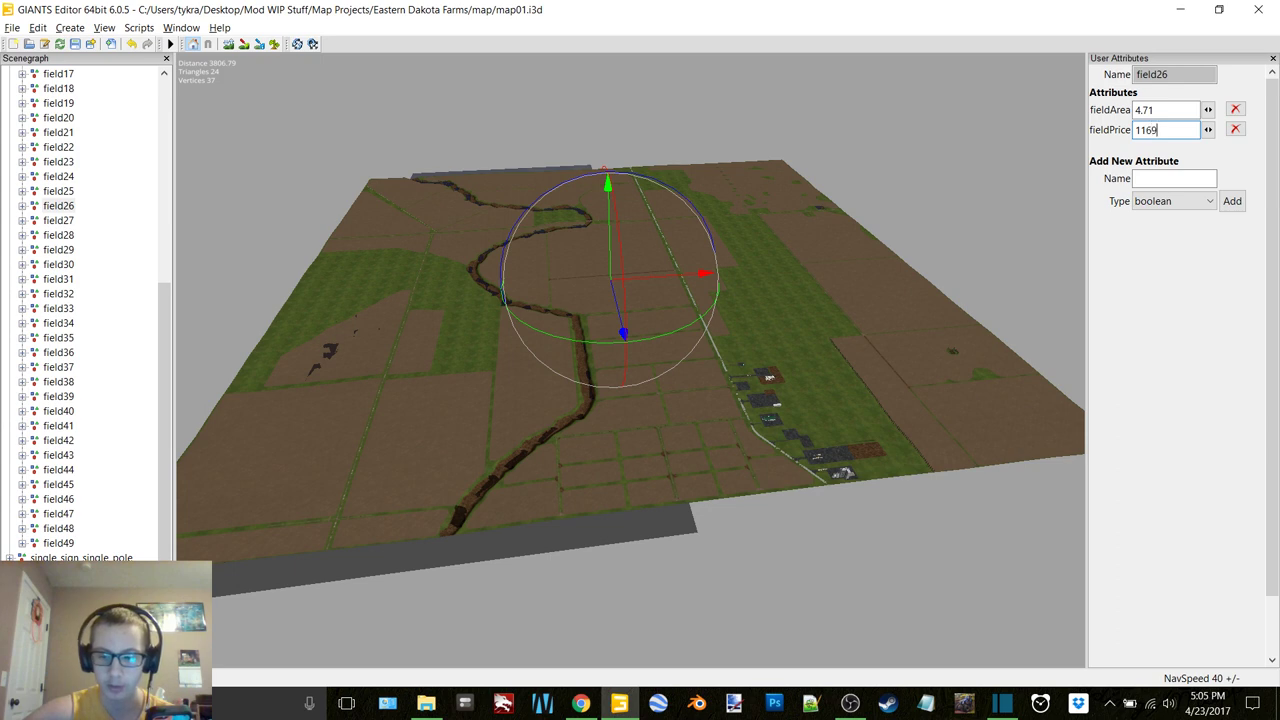
text(4)
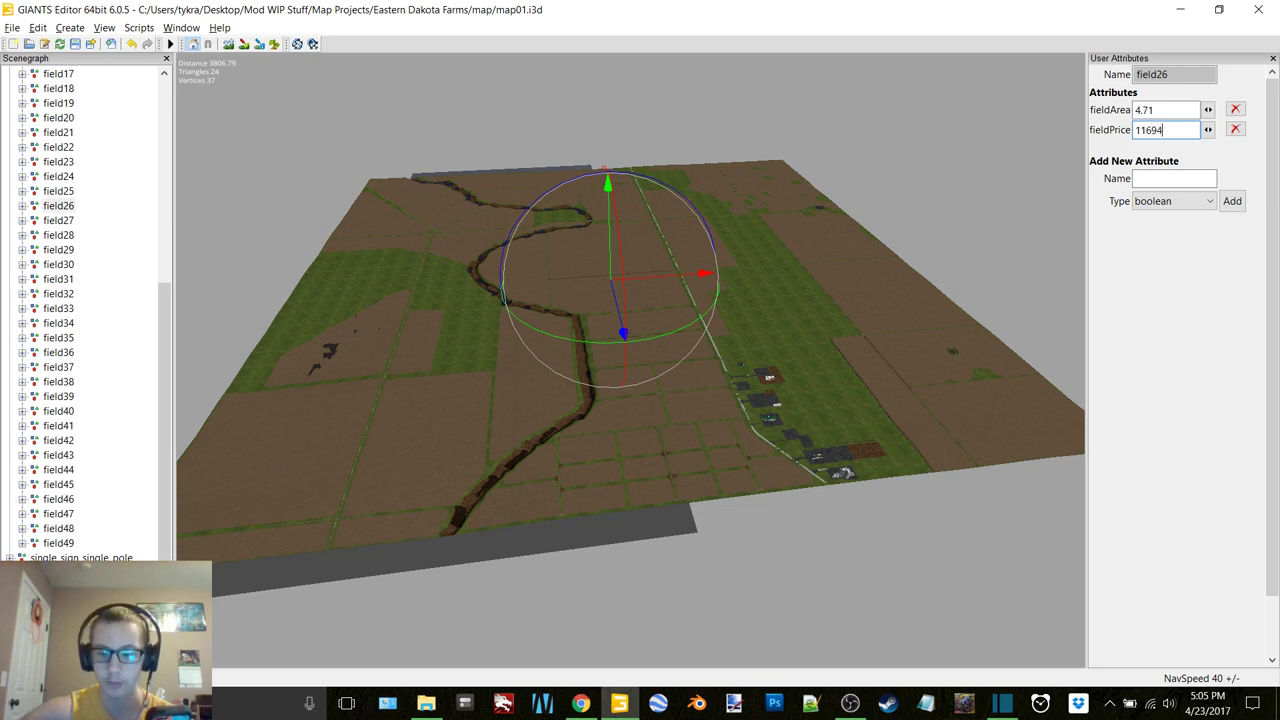
Set field27's fieldArea to 3.85 and its fieldPrice to 9559.
click(58, 221)
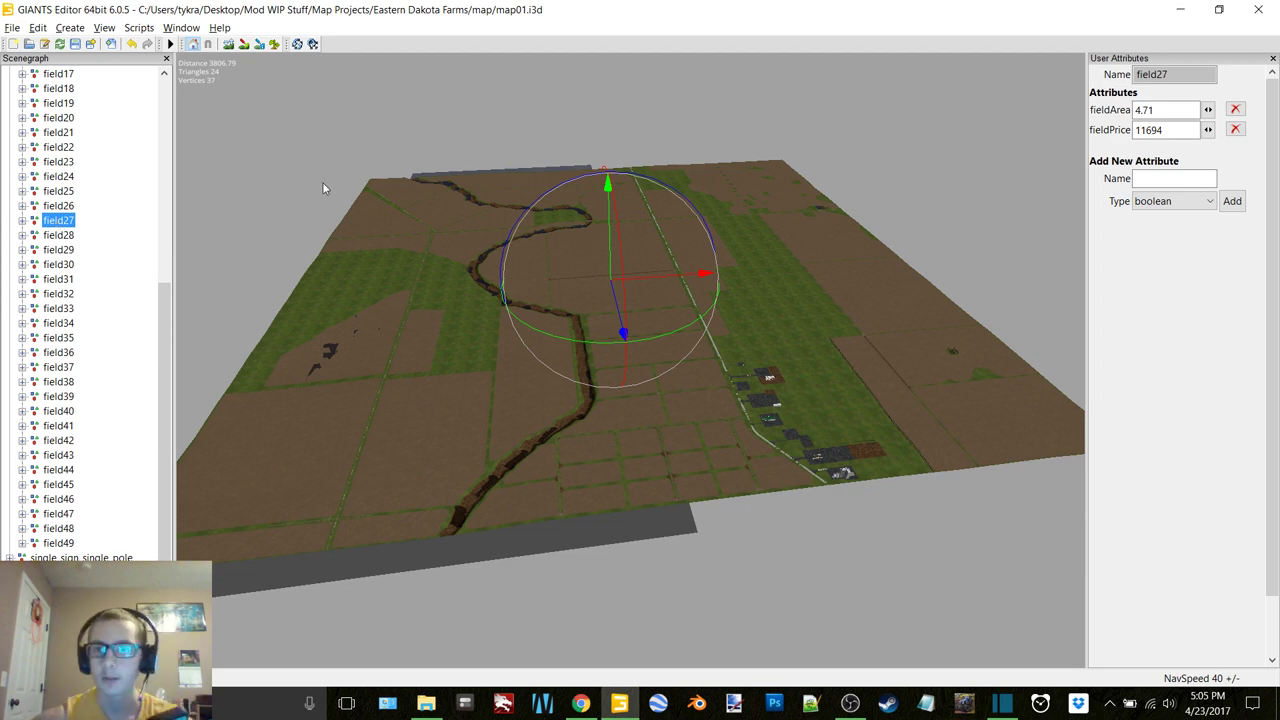
drag(1160, 112, 1122, 122)
text(3)
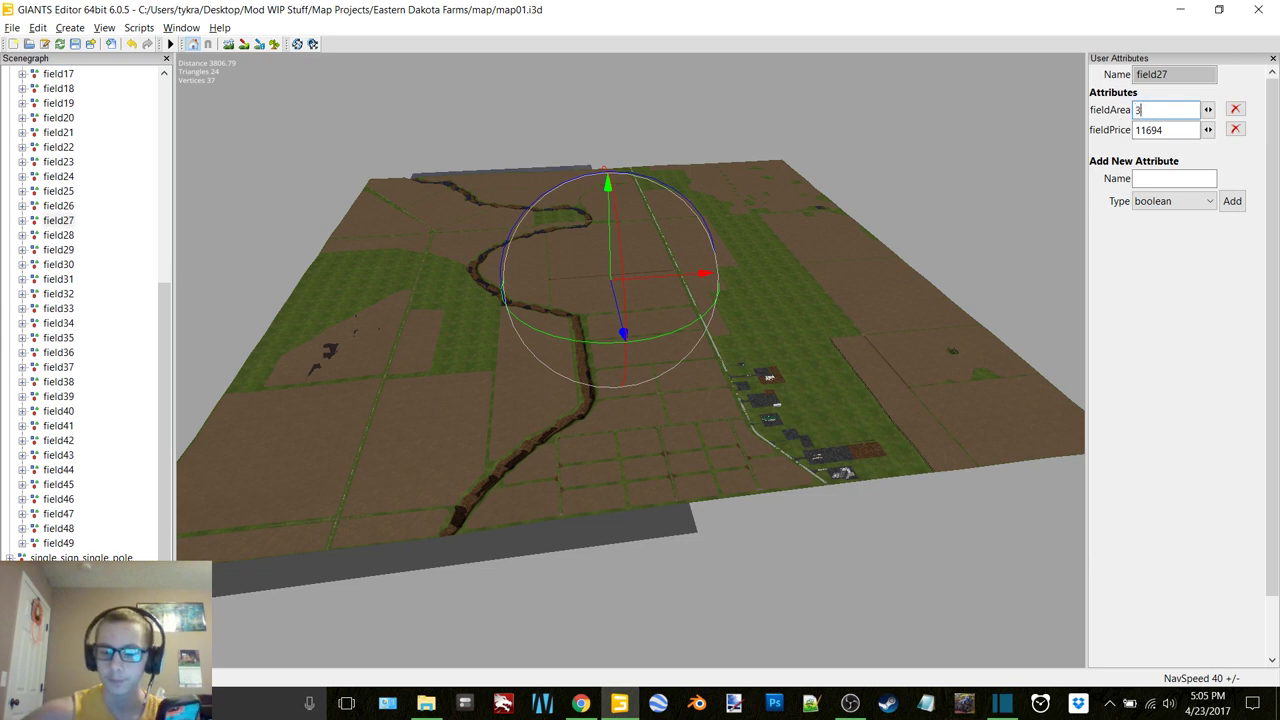
text(.85)
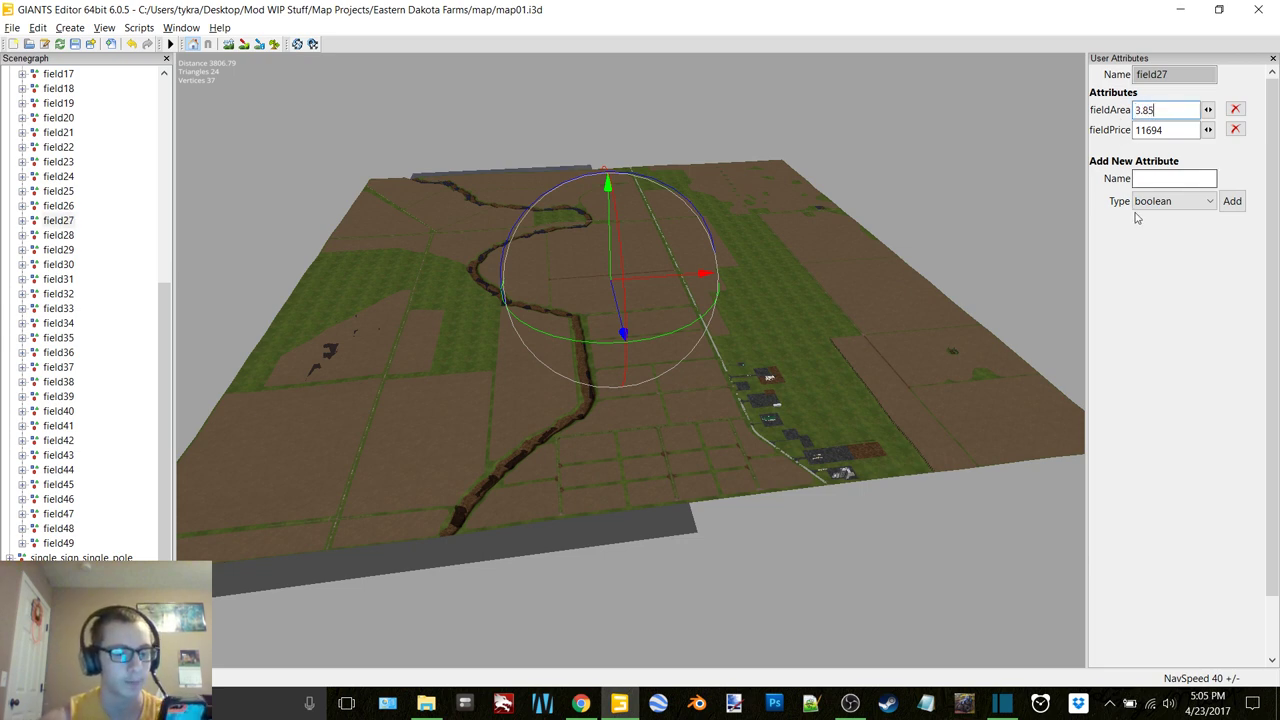
drag(1170, 130, 1116, 137)
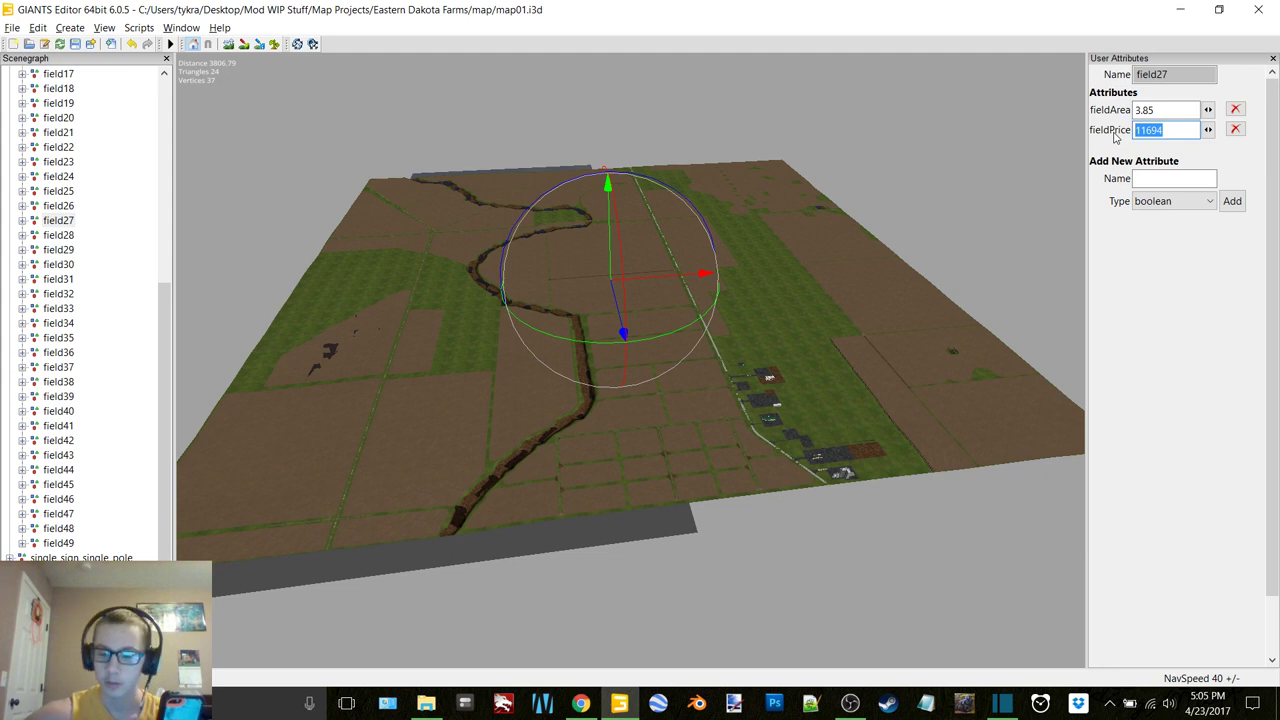
text(9559)
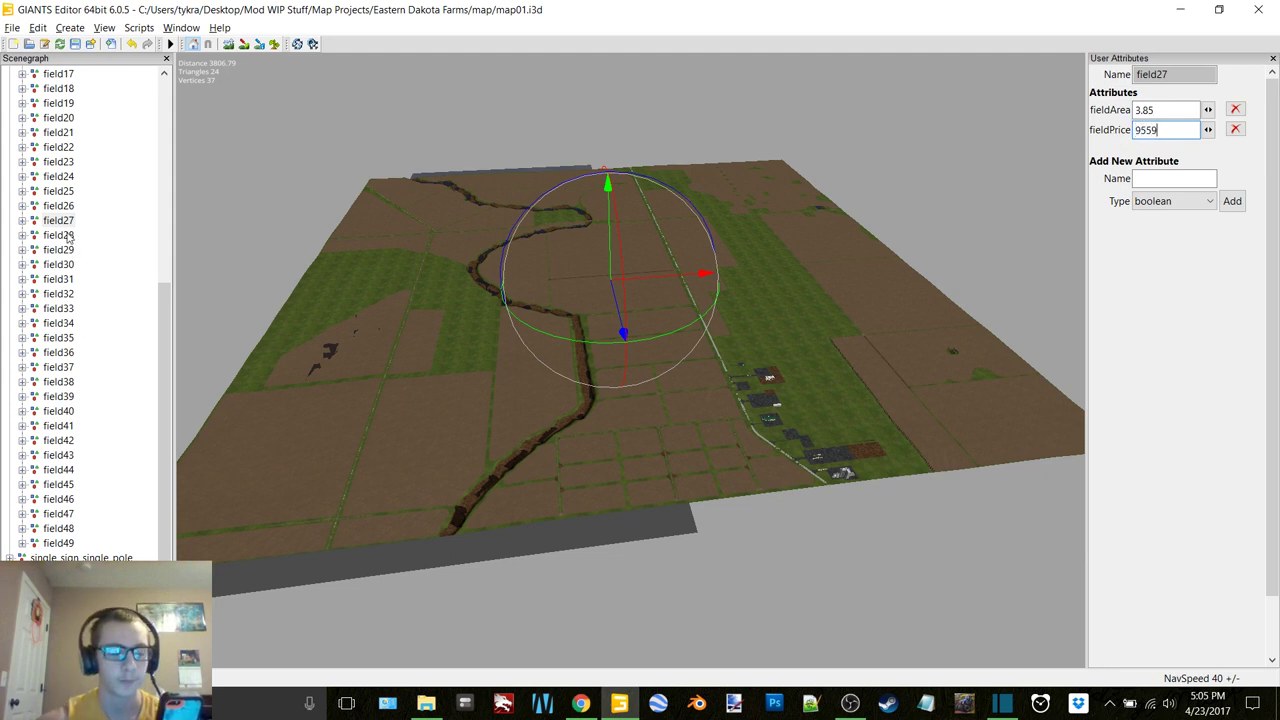
Set field28's fieldArea to 4.39 and its fieldPrice to 10900.
click(66, 235)
drag(1174, 111, 1104, 140)
text(4.39)
text(10)
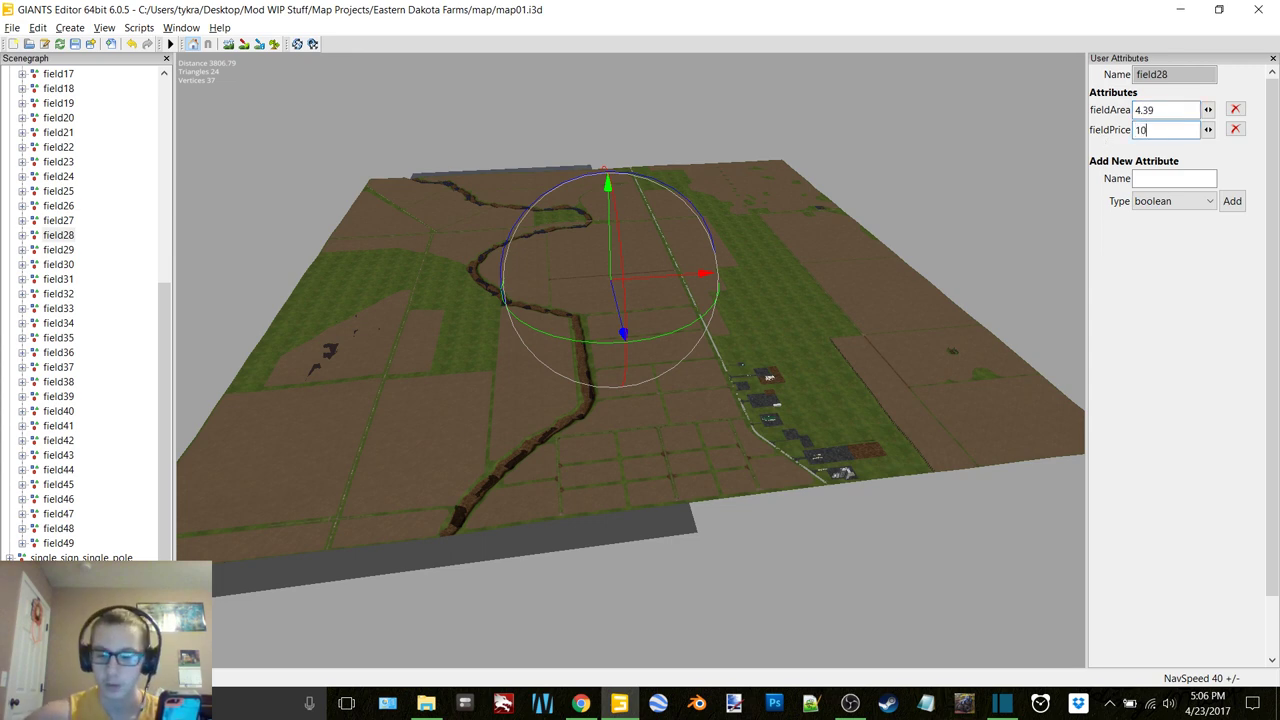
text(900)
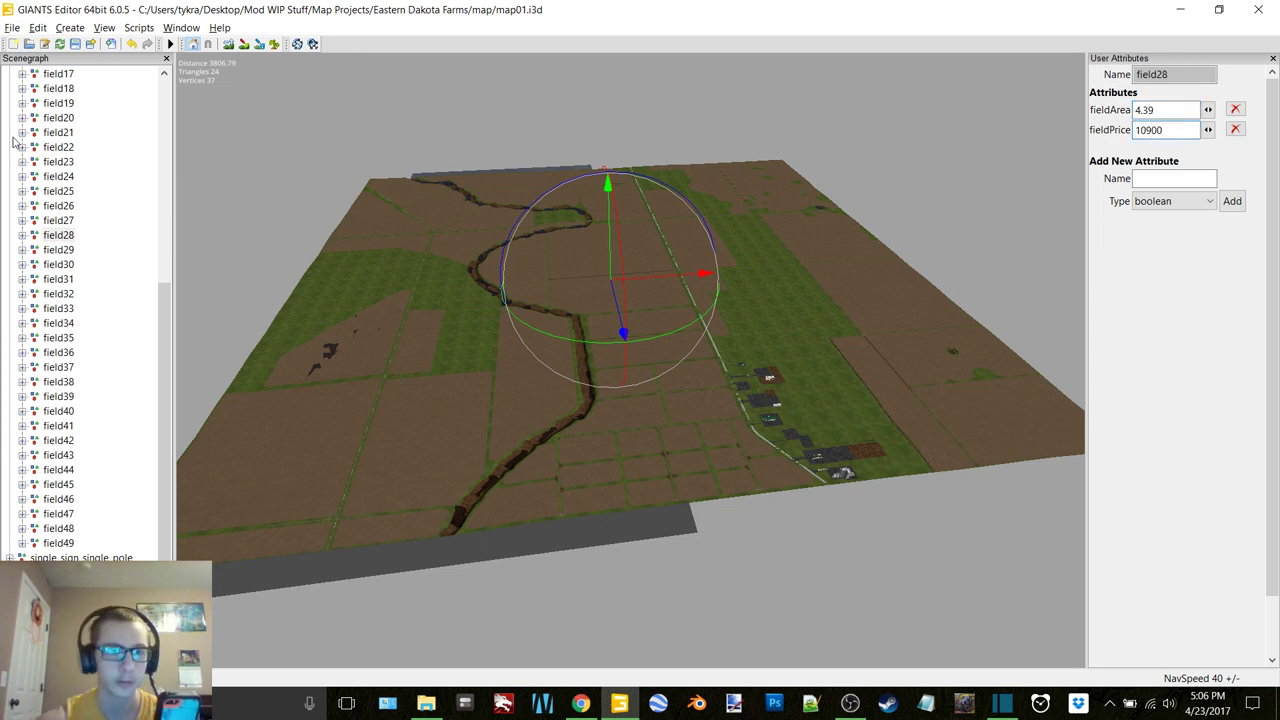
Set field29's fieldArea to 4.84 and its fieldPrice to 12017.
click(64, 251)
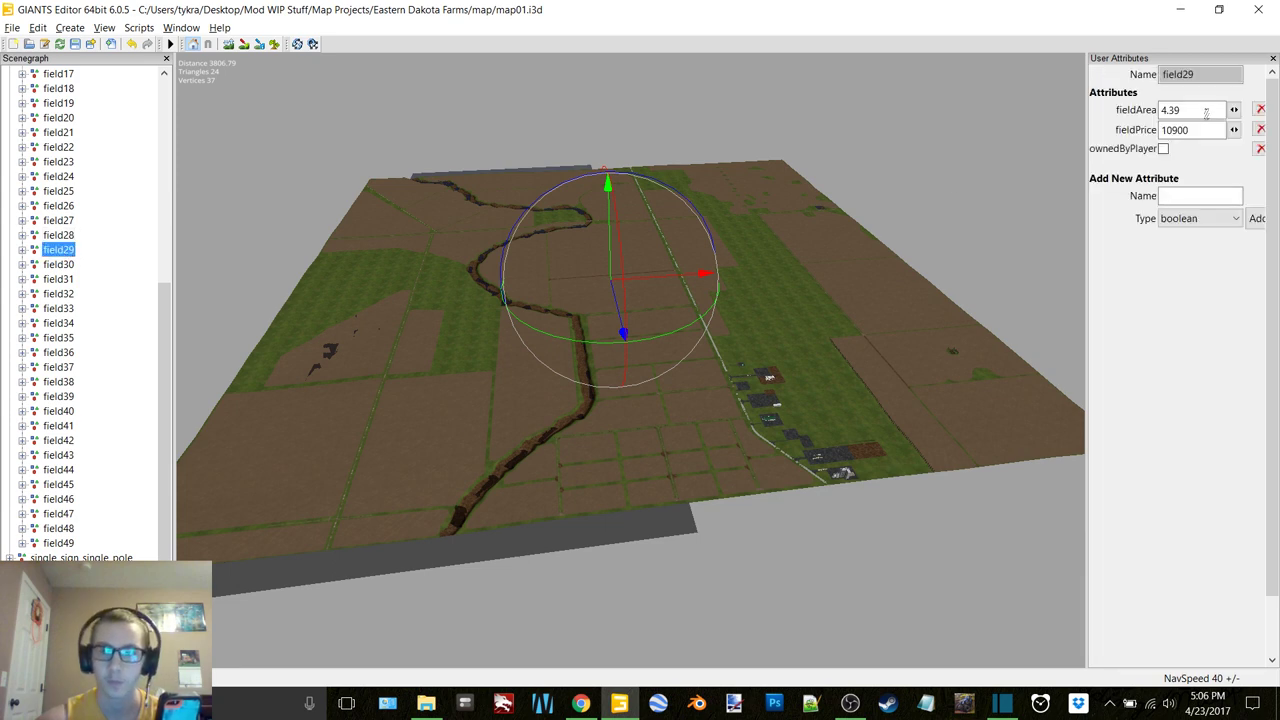
drag(1190, 112, 1150, 112)
text(4.84)
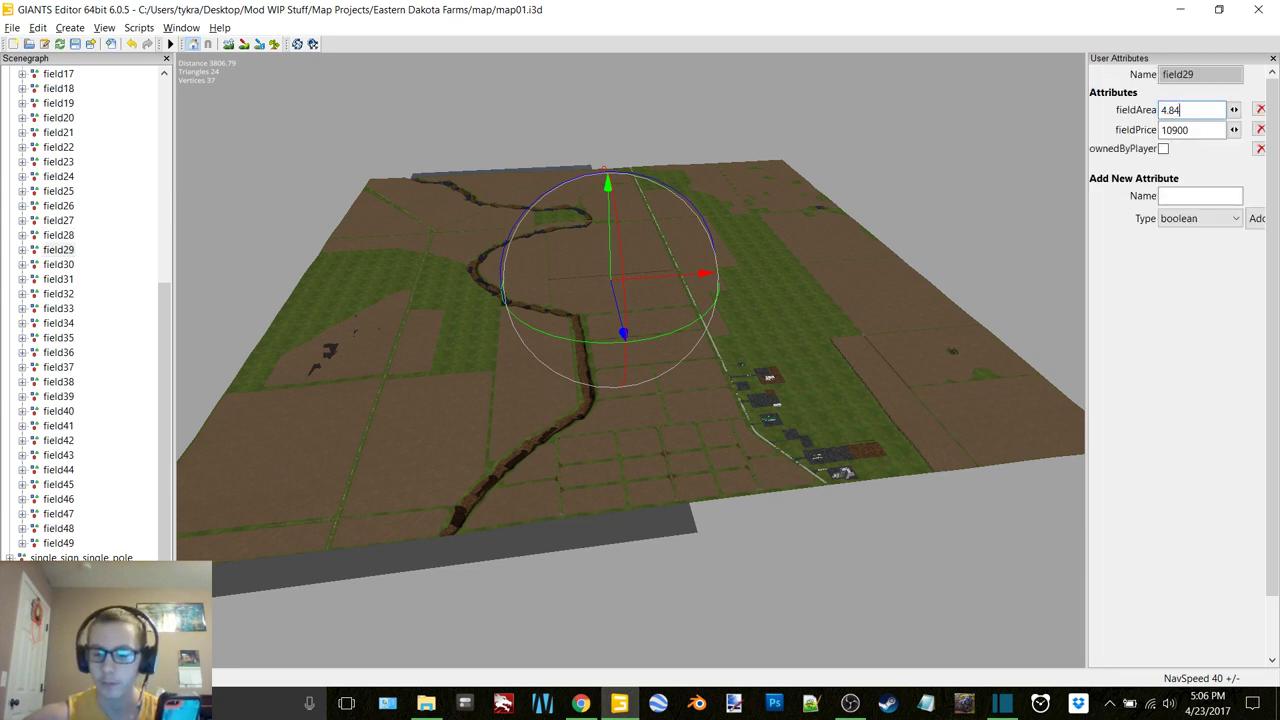
drag(1197, 129, 1145, 139)
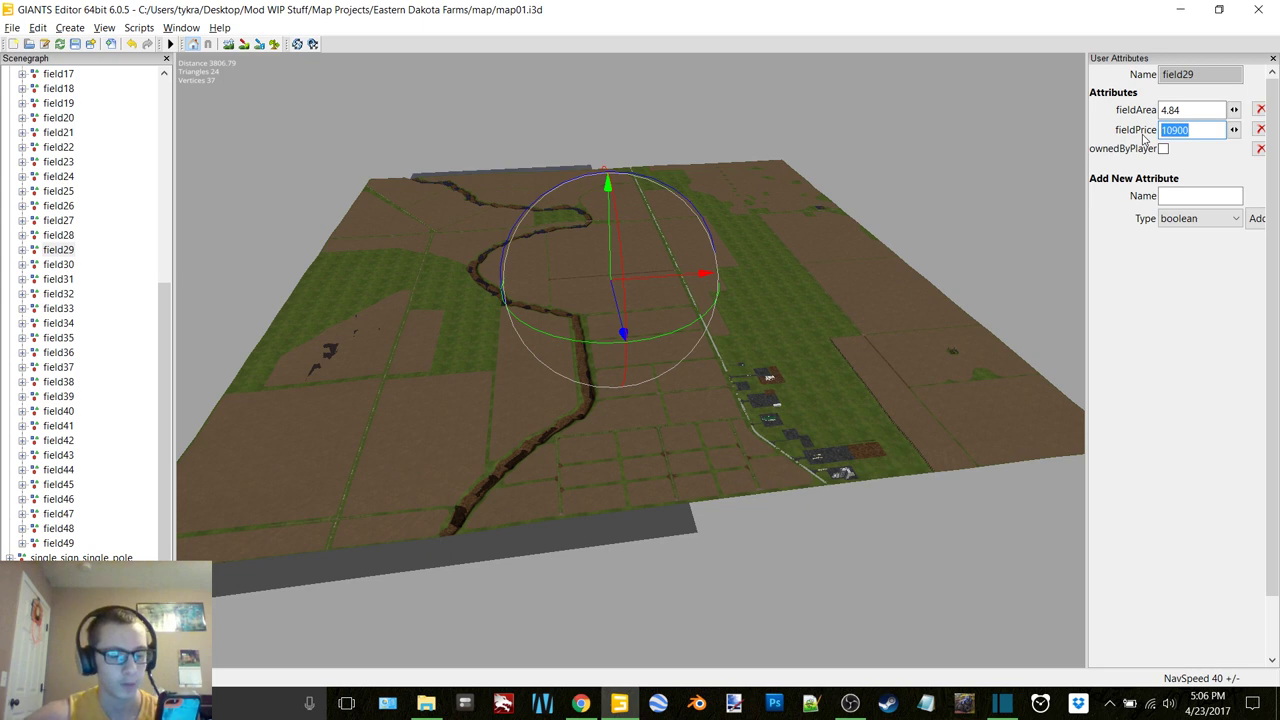
text(12017)
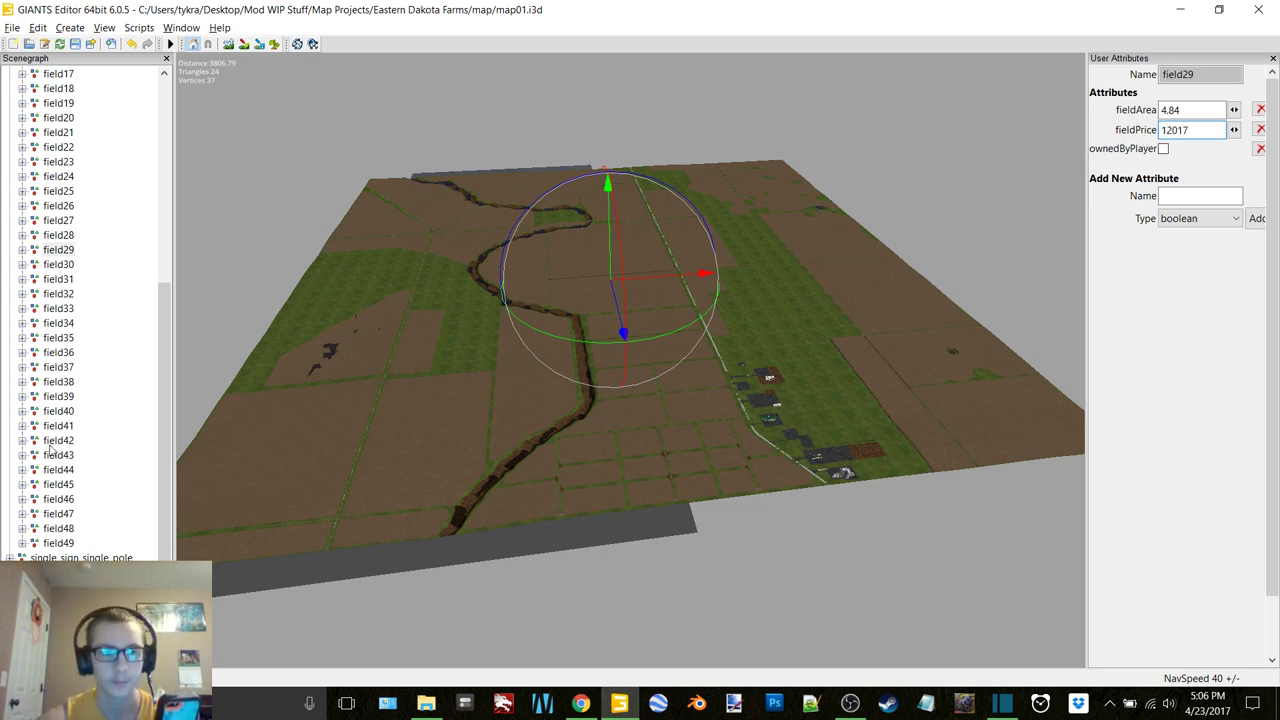
Set field30's fieldArea to 6.67 and its fieldPrice to 16561.
click(58, 264)
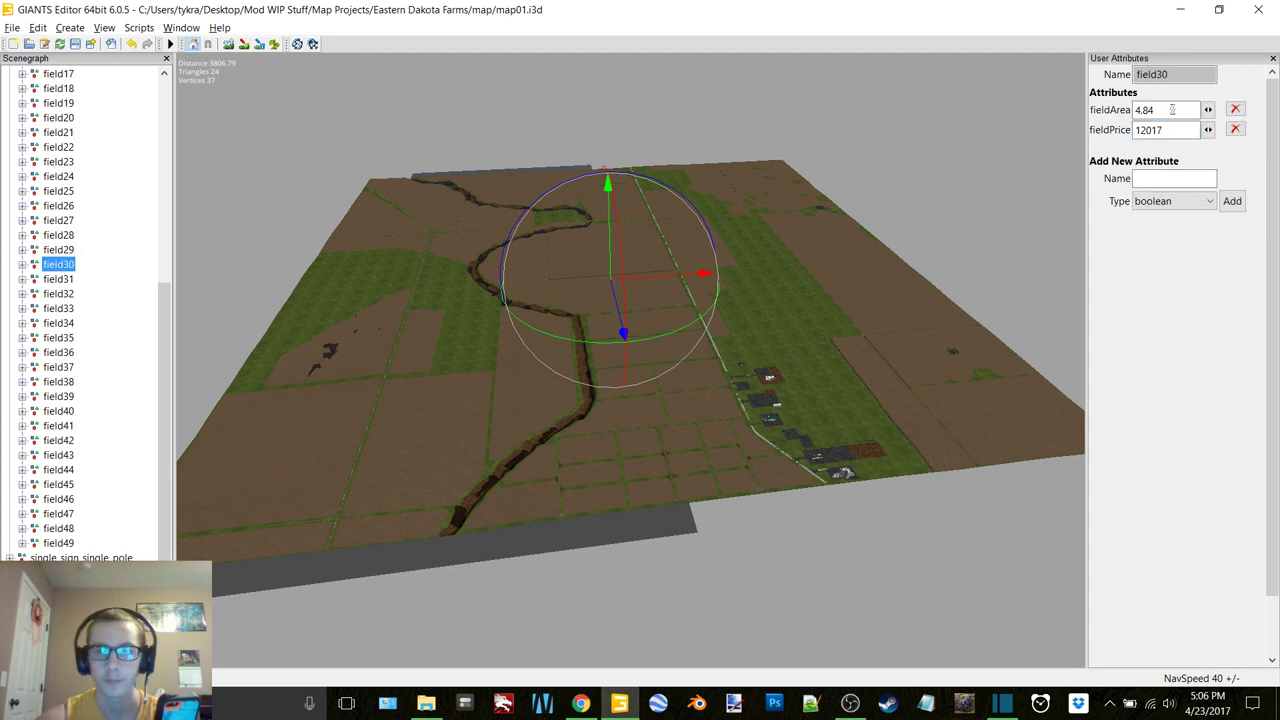
drag(1195, 110, 1114, 112)
text(6.67)
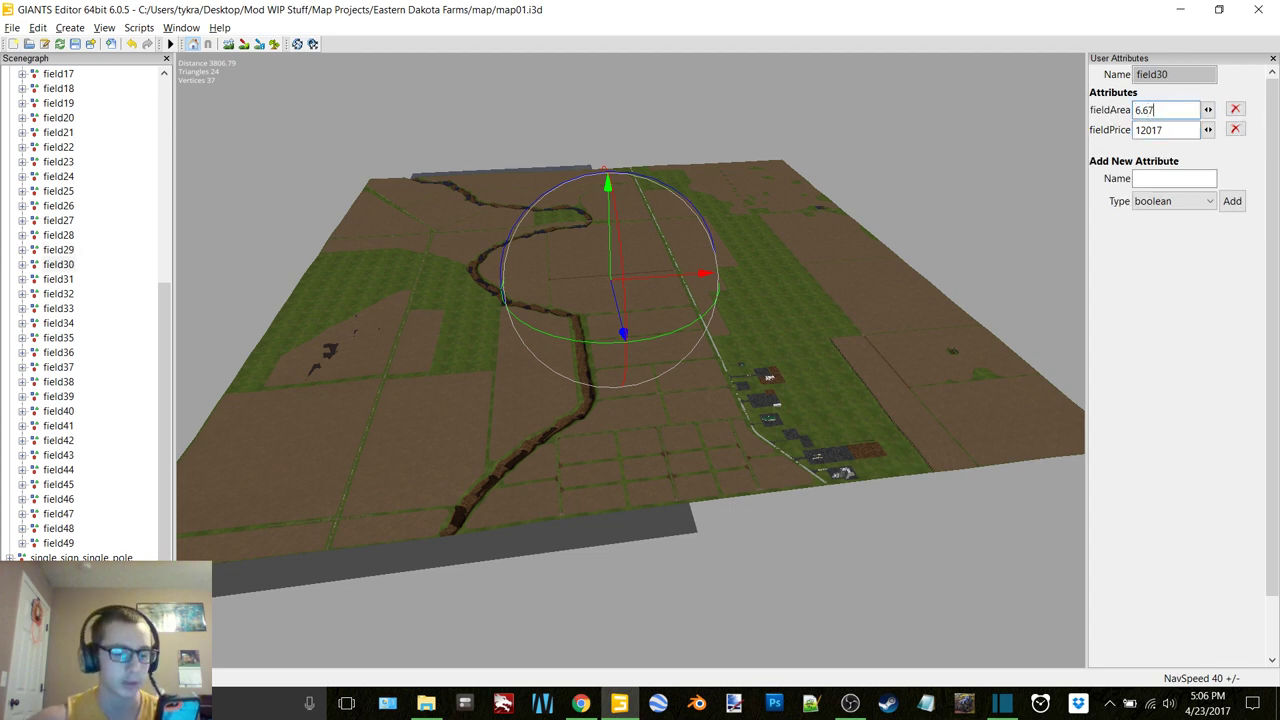
drag(1178, 133, 1115, 140)
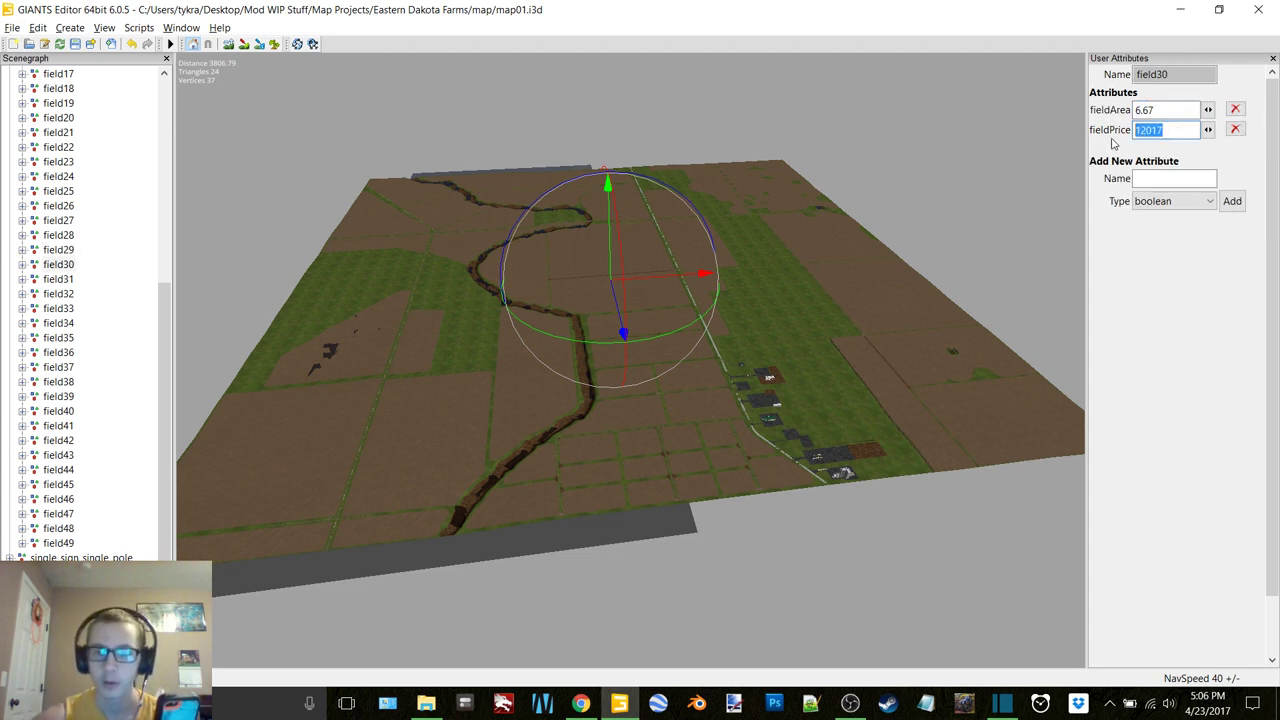
text(16561)
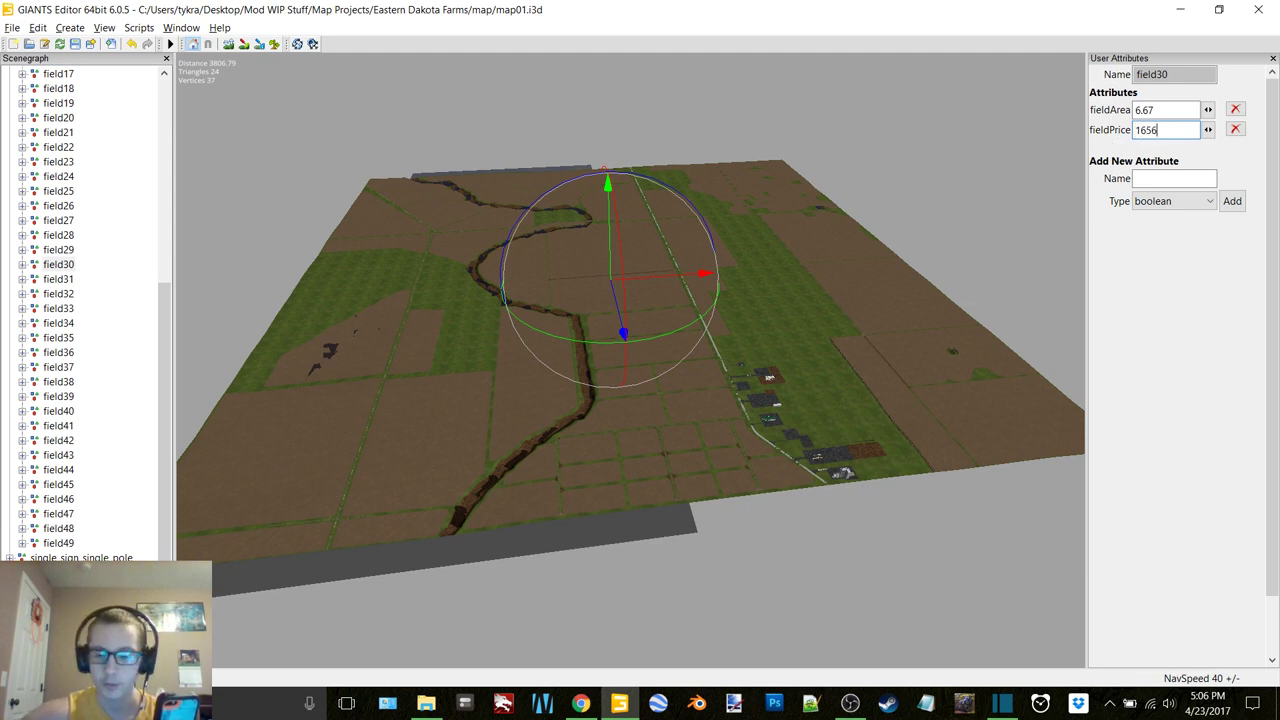
Set field31's fieldArea to 13.71 and its fieldPrice to 34041.
click(62, 280)
drag(1174, 109, 1118, 112)
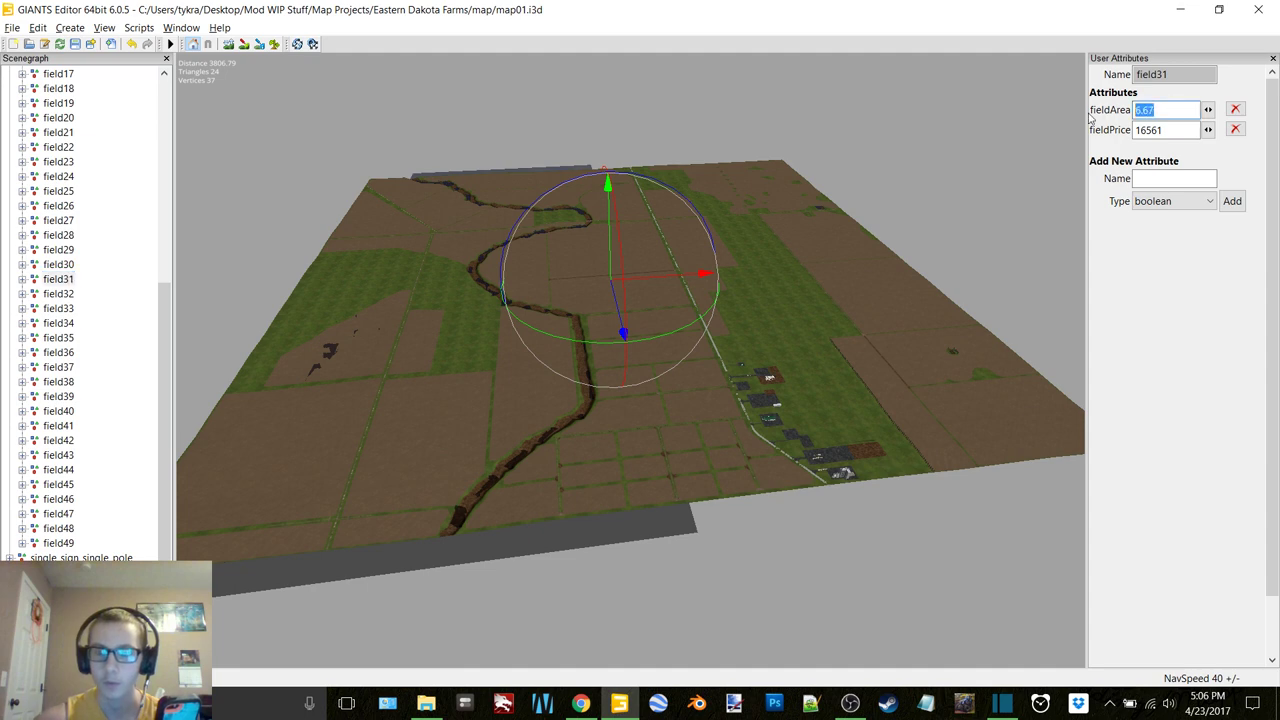
text(13.7)
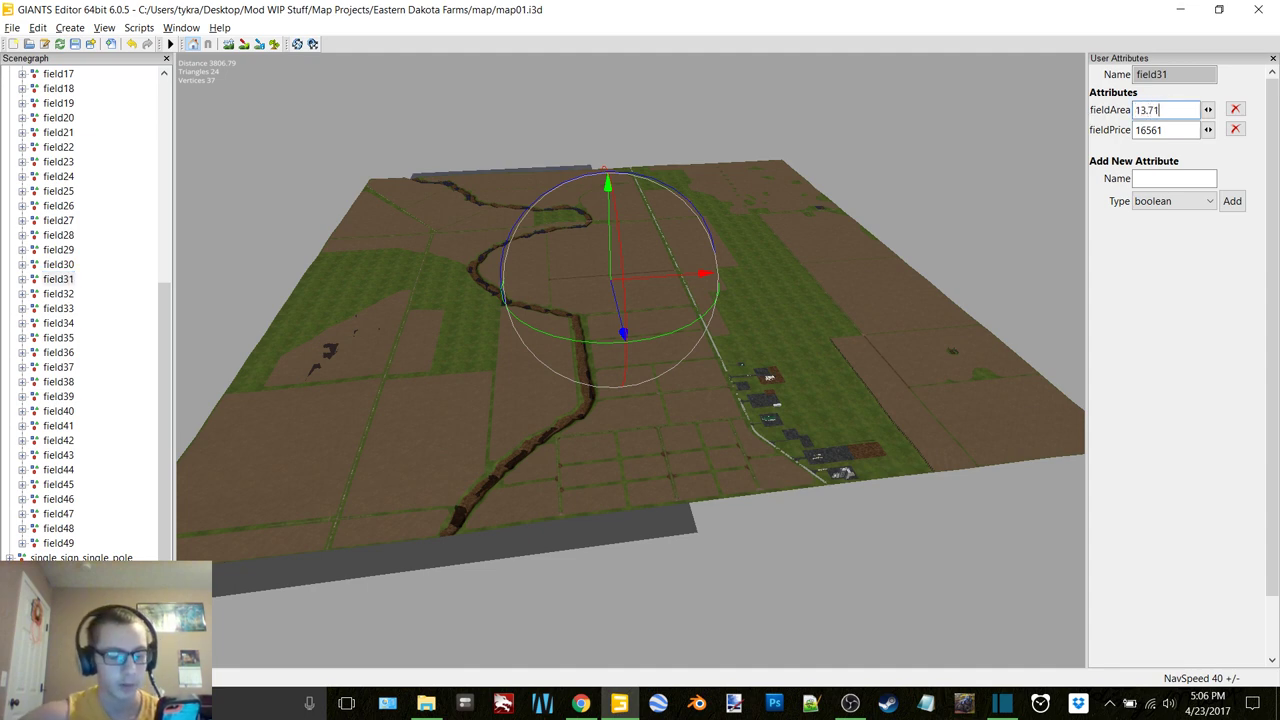
drag(1172, 128, 1102, 138)
text(3)
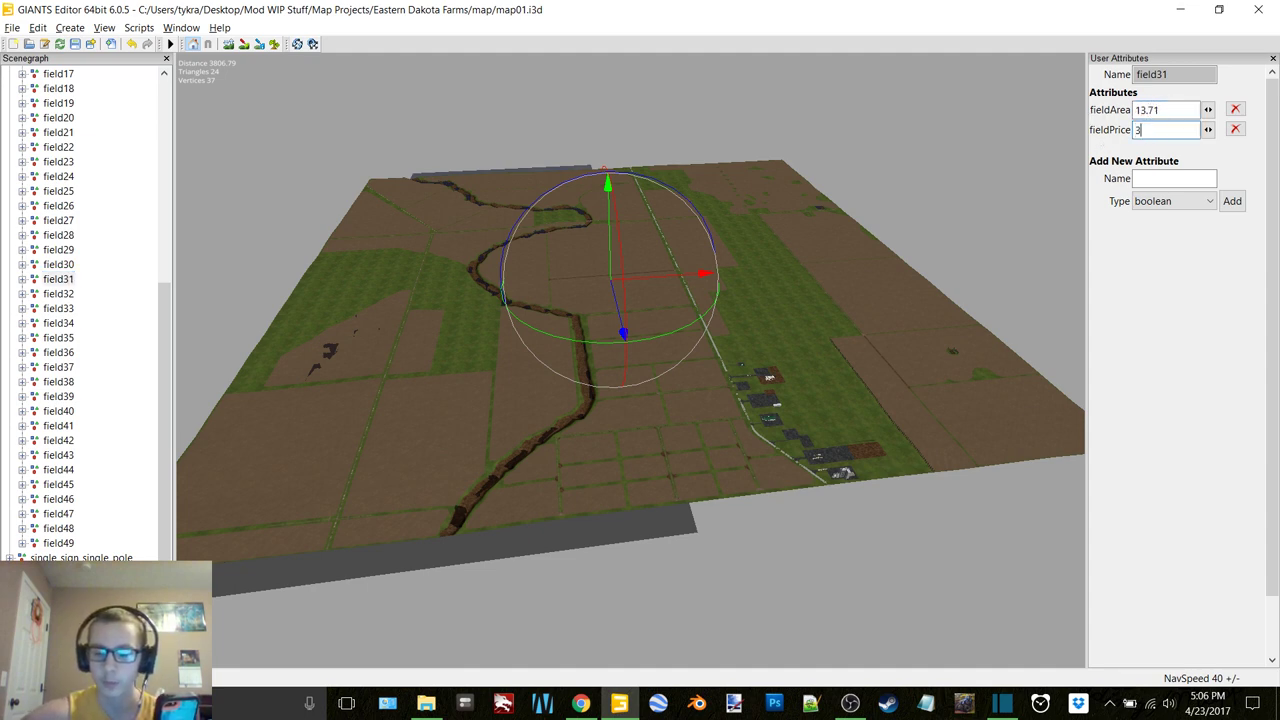
text(4041)
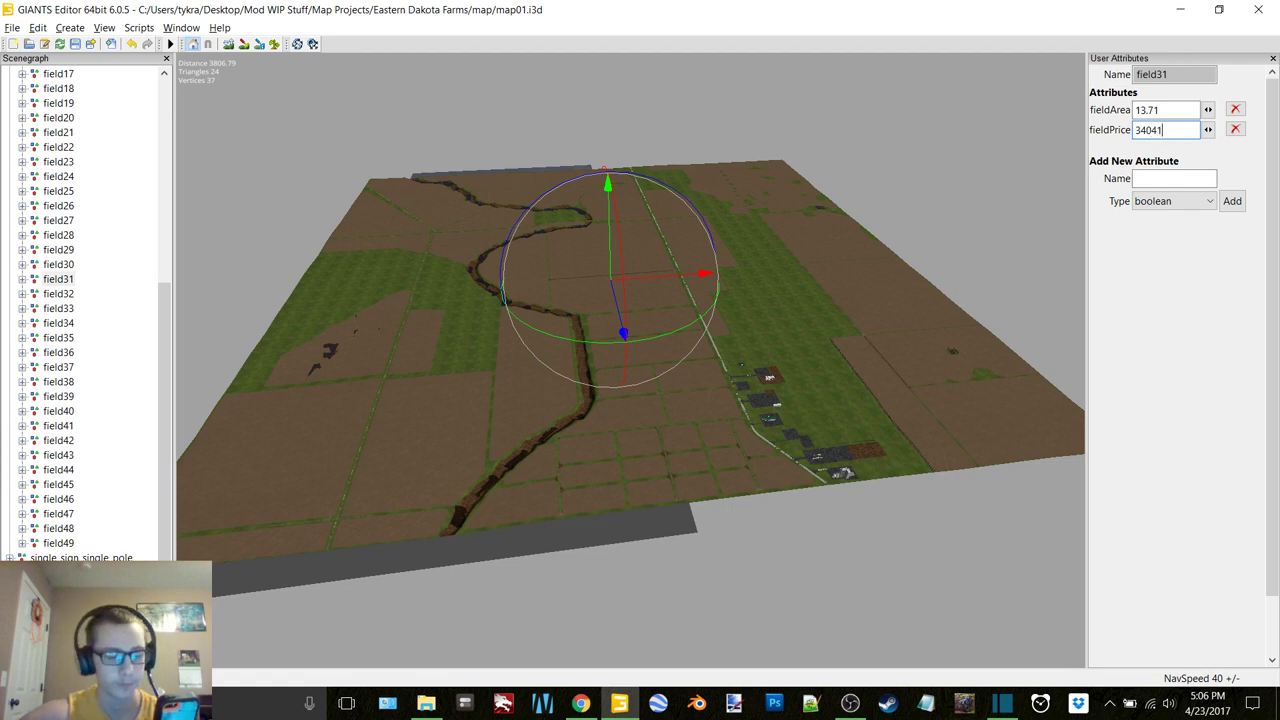
Set field32's fieldArea to 7.01 and its fieldPrice to 17405.
click(62, 294)
double_click(1147, 110)
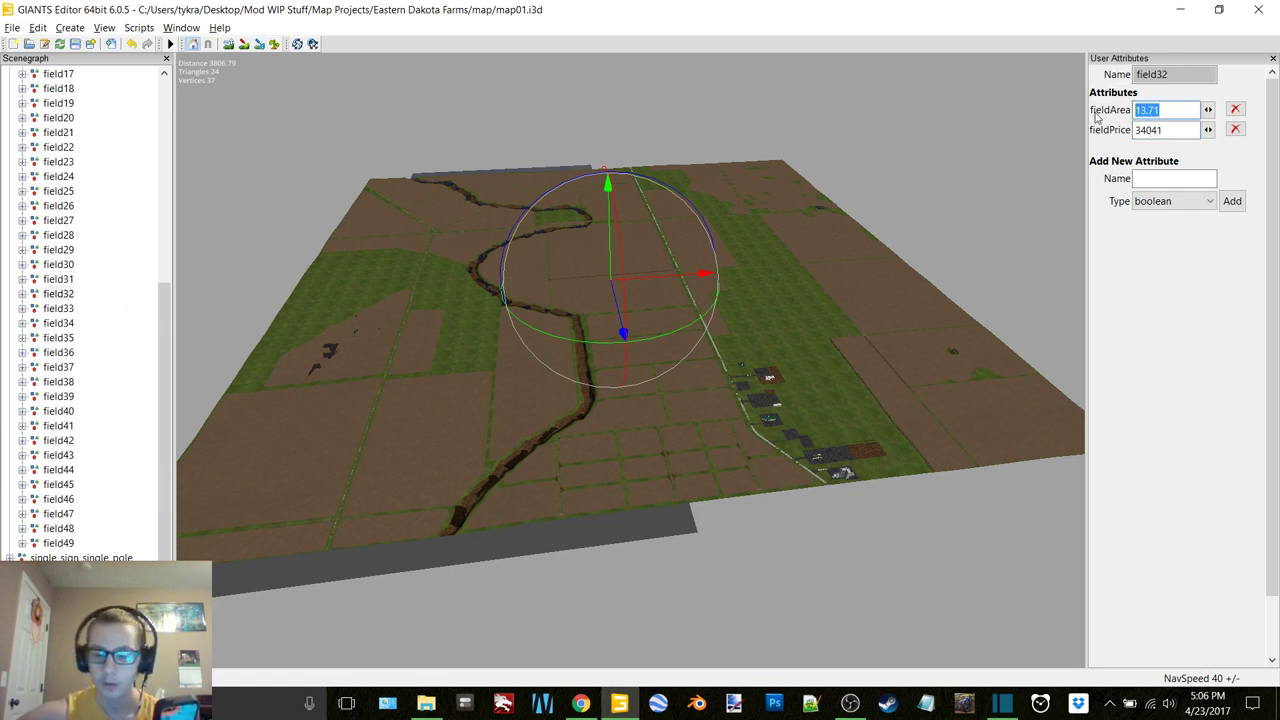
text(7)
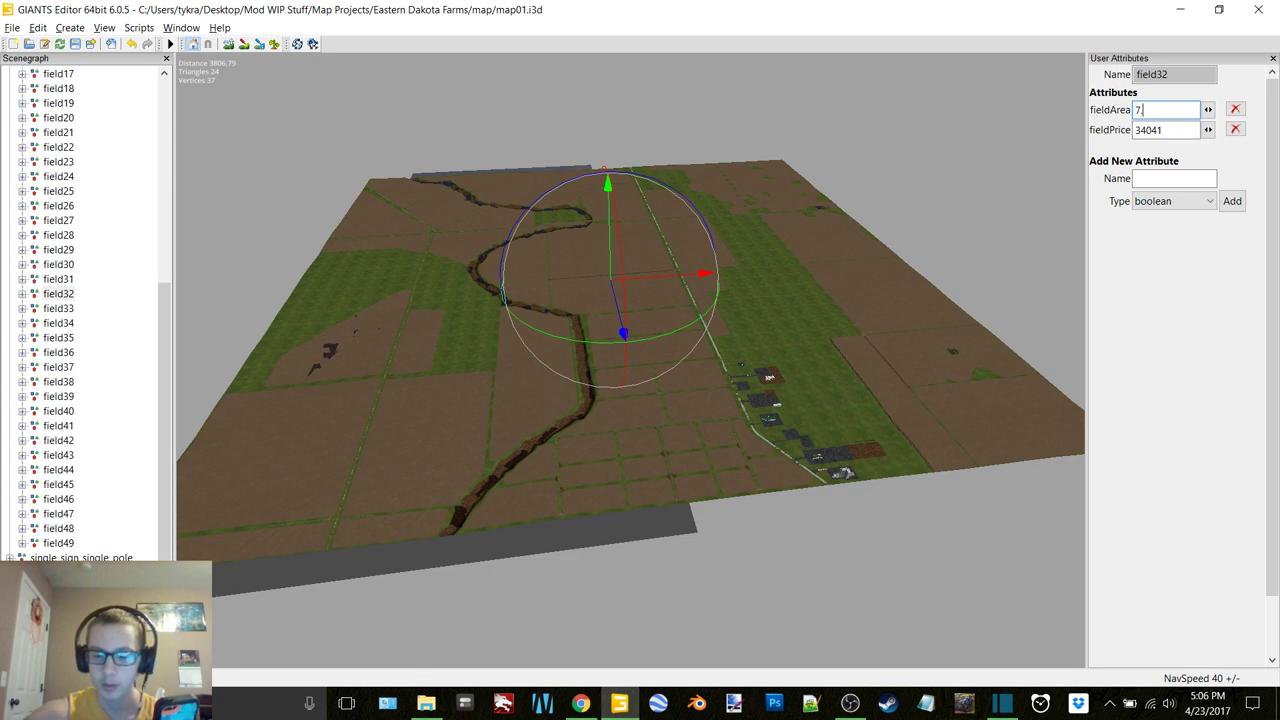
text(.01)
key(Tab)
text(17405)
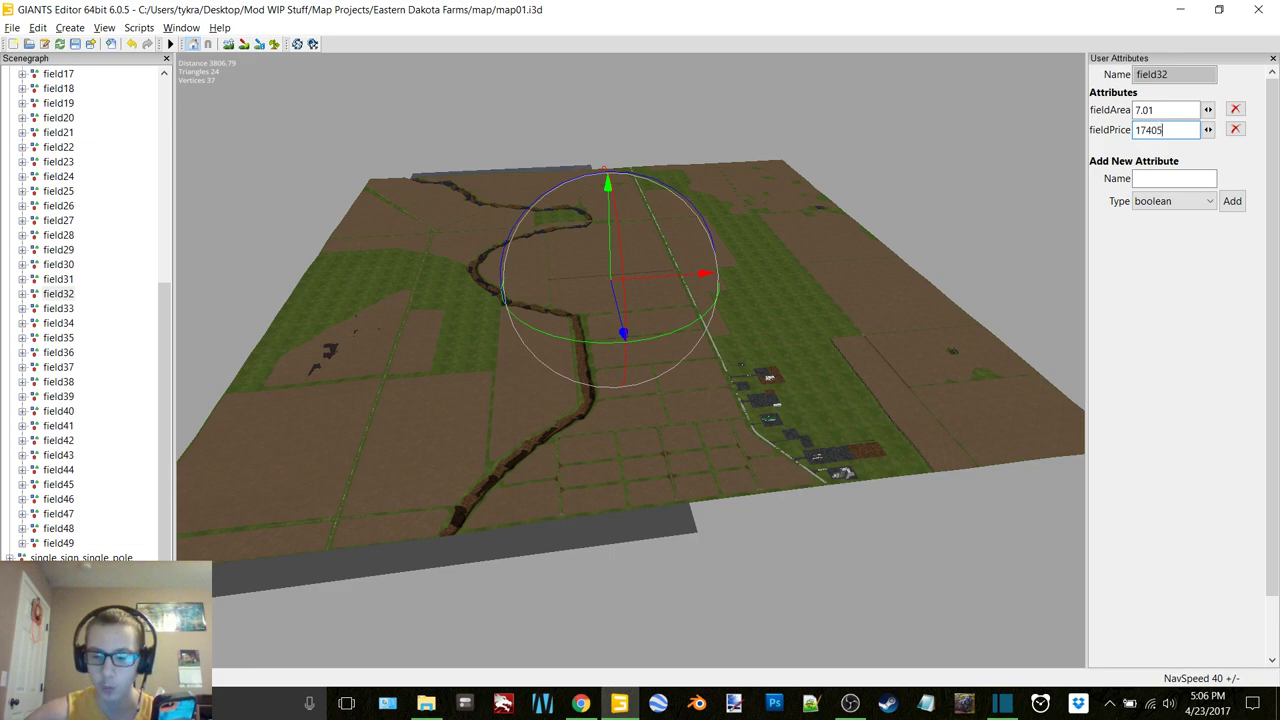
click(852, 702)
click(866, 68)
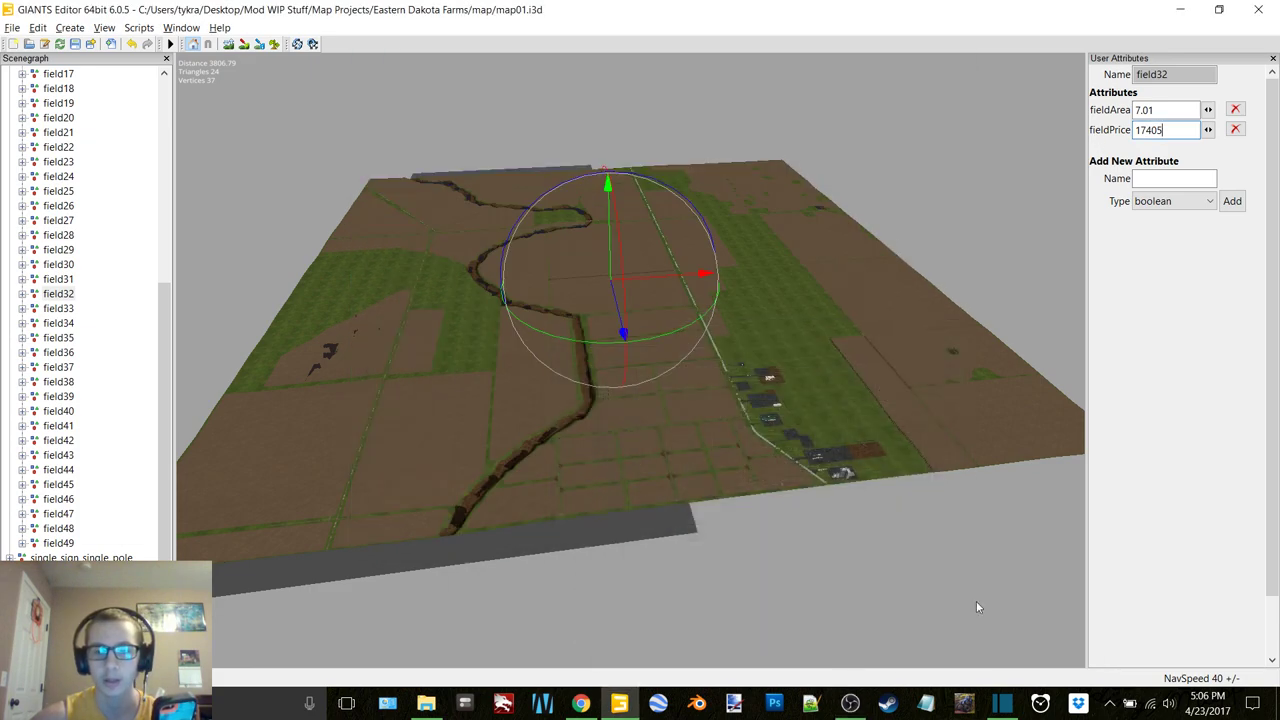
click(1002, 703)
click(1180, 9)
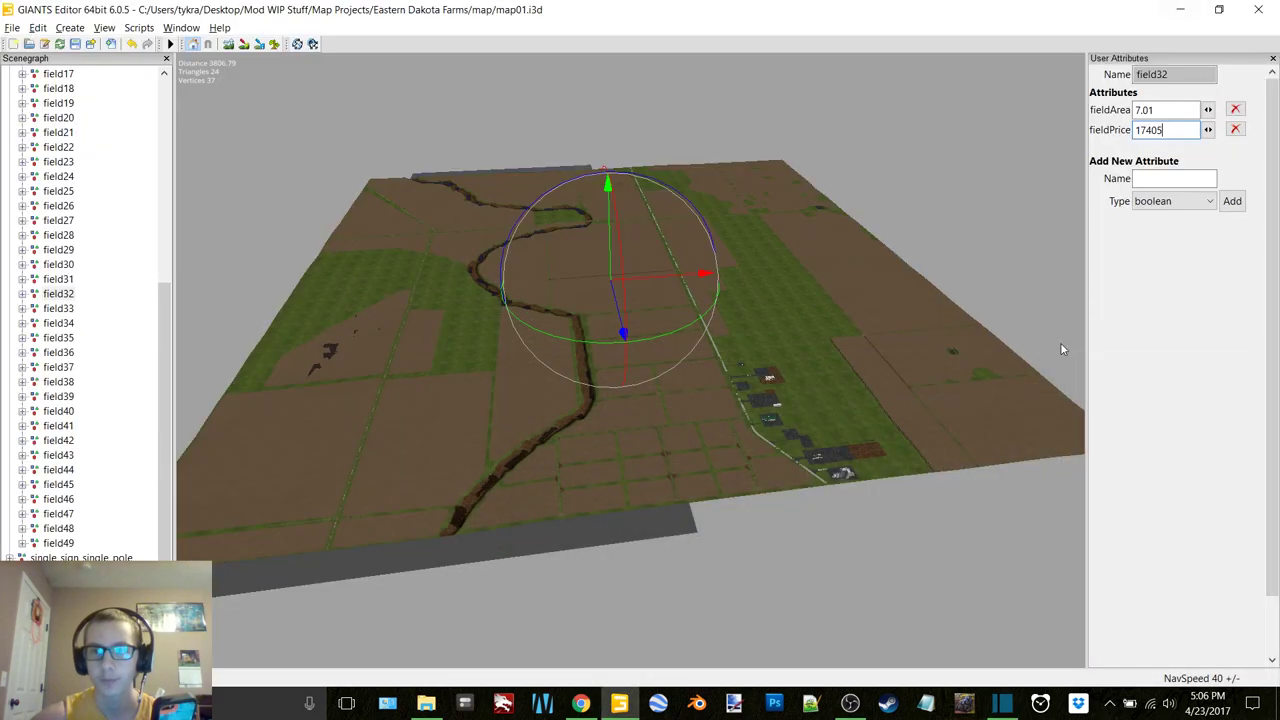
Set field33's fieldArea to 5.11 and its fieldPrice to 12688.
click(58, 308)
double_click(1169, 110)
text(5)
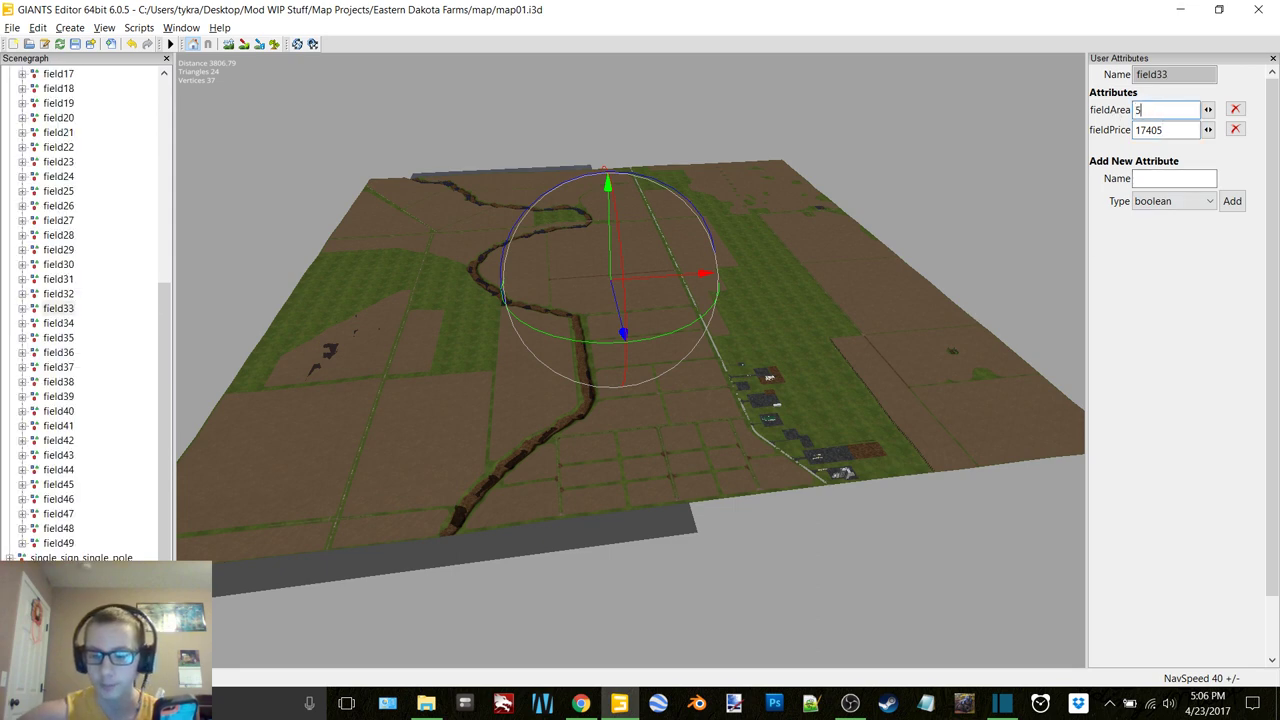
text(.11)
key(Tab)
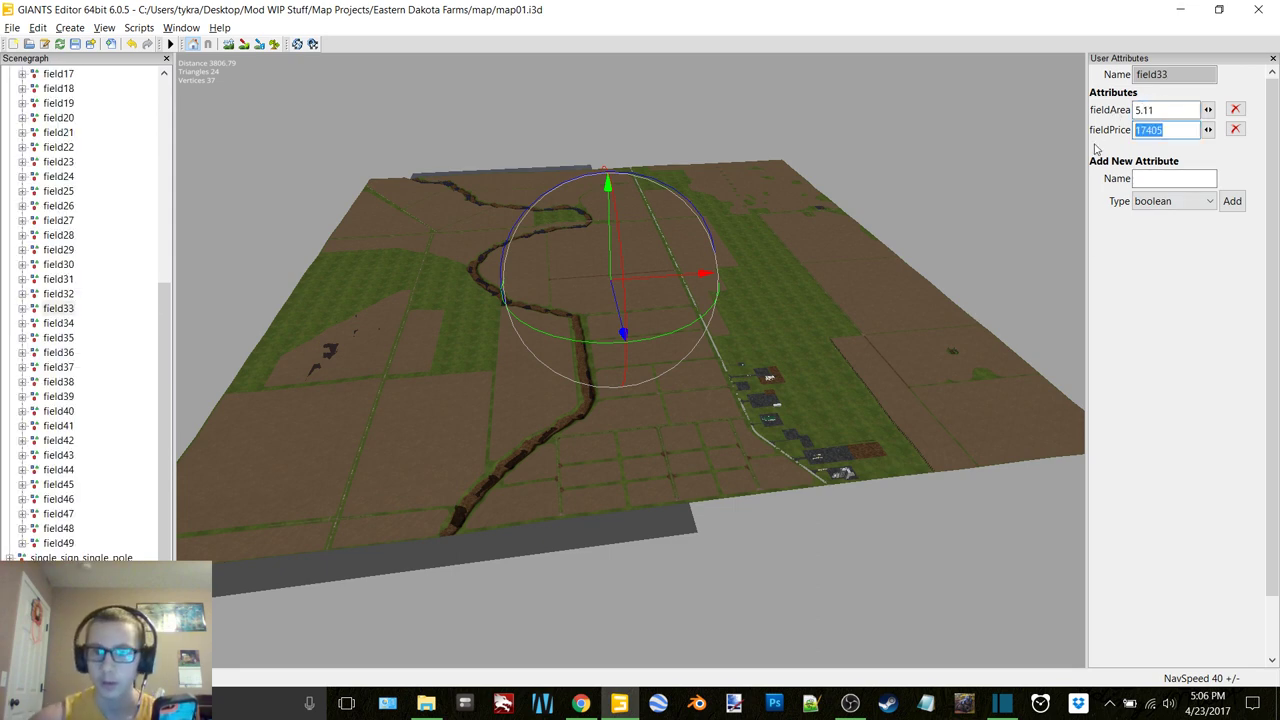
text(12)
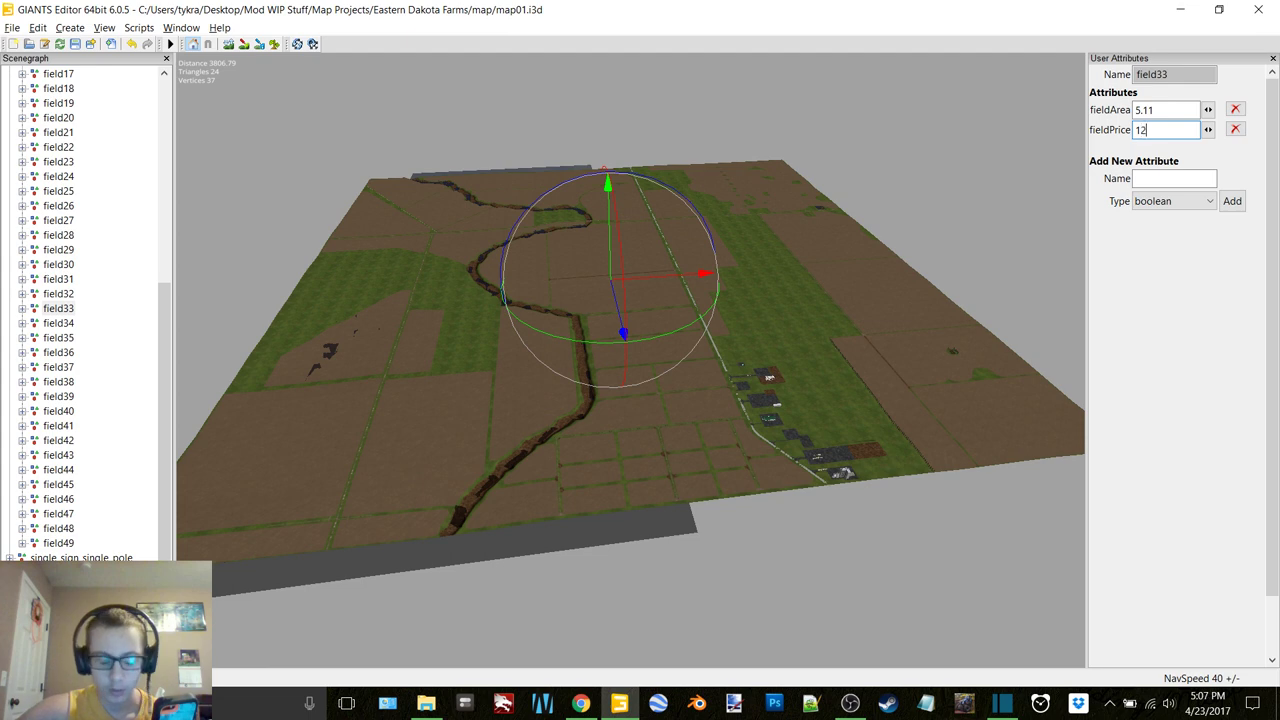
text(688)
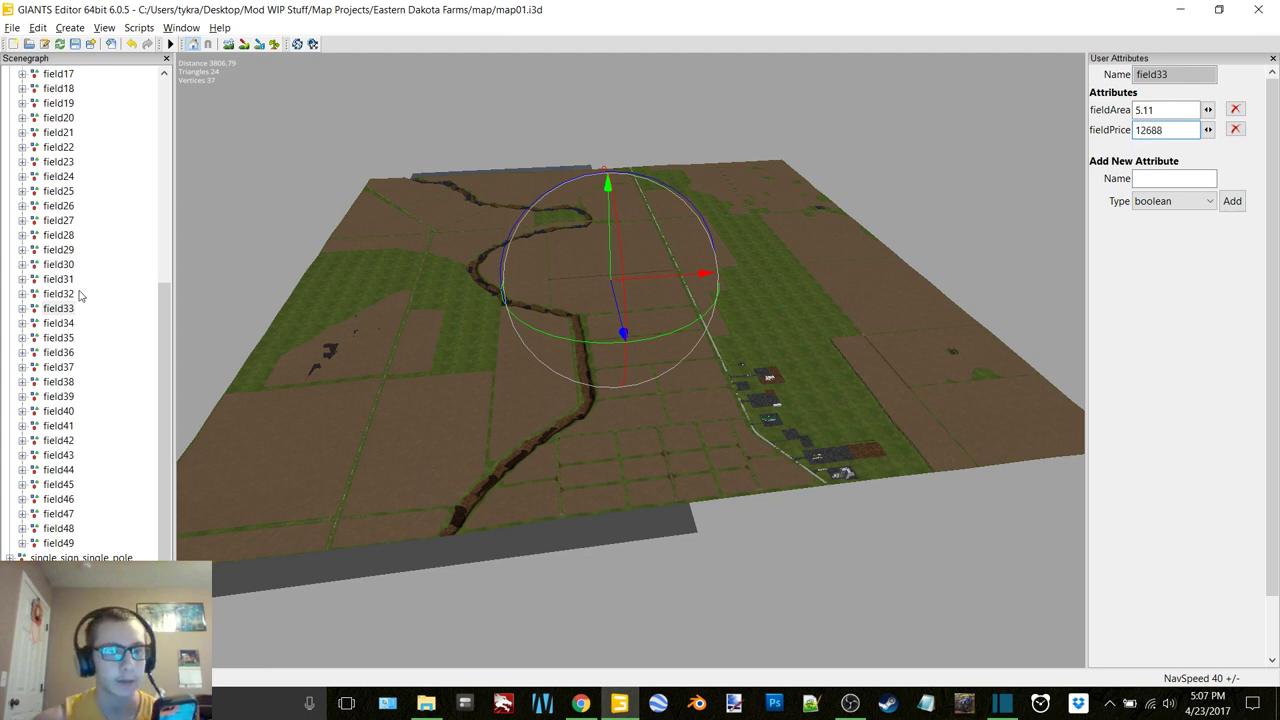
Set field34's fieldArea to 4.62 and its fieldPrice to 11471.
click(68, 322)
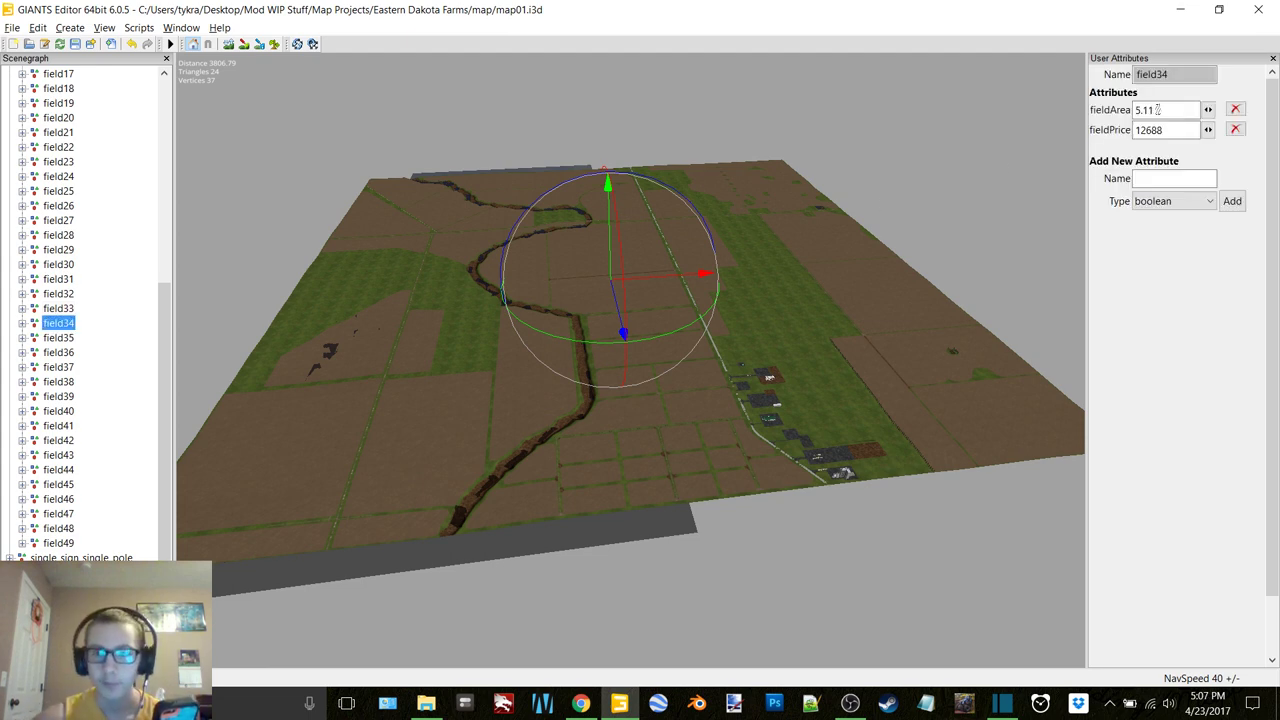
drag(1158, 110, 1128, 116)
text(4.62)
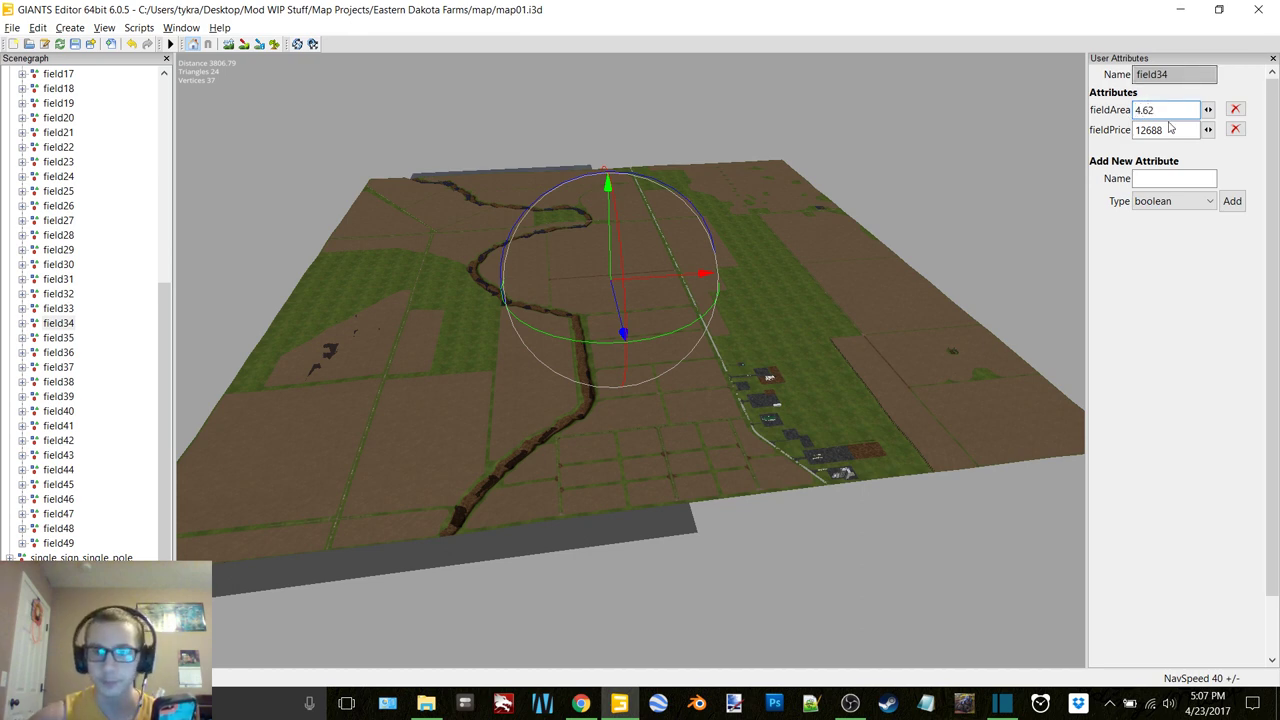
drag(1170, 131, 1092, 140)
text(11)
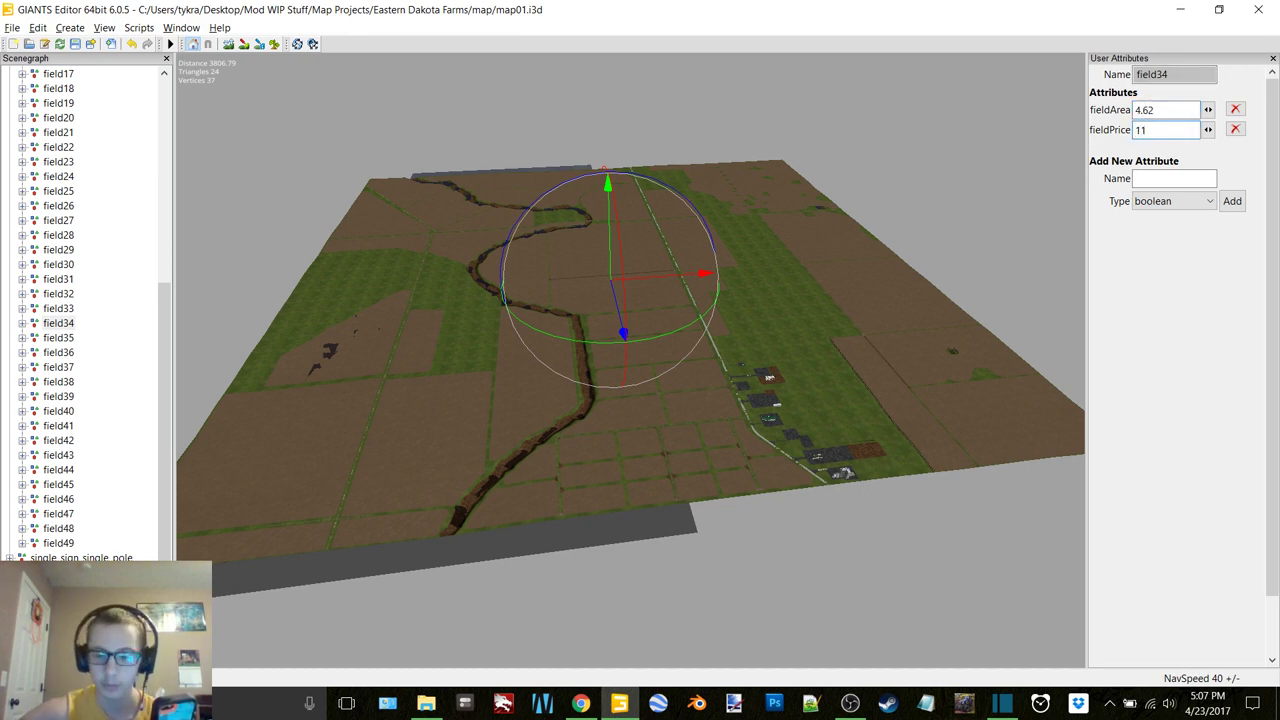
text(471)
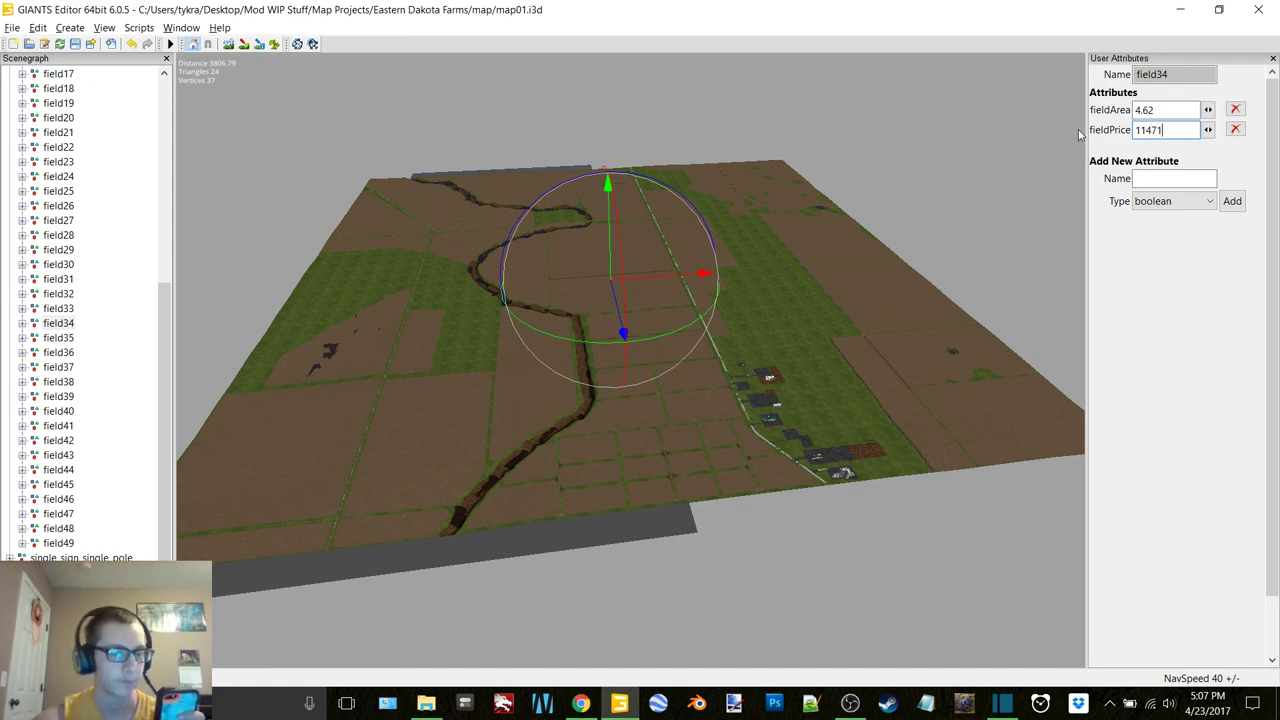
Set field35's fieldArea to 4.07 and its fieldPrice to 10105.
click(57, 341)
double_click(1148, 110)
text(4.07)
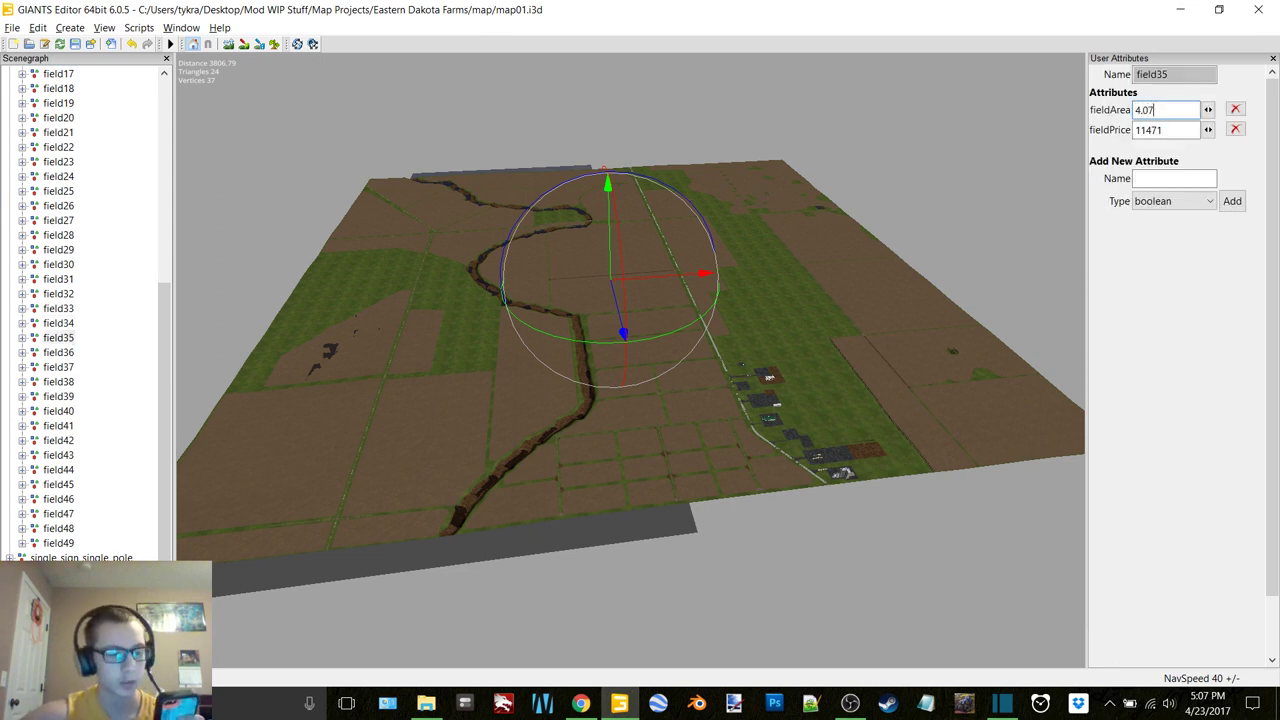
double_click(1165, 130)
text(10105)
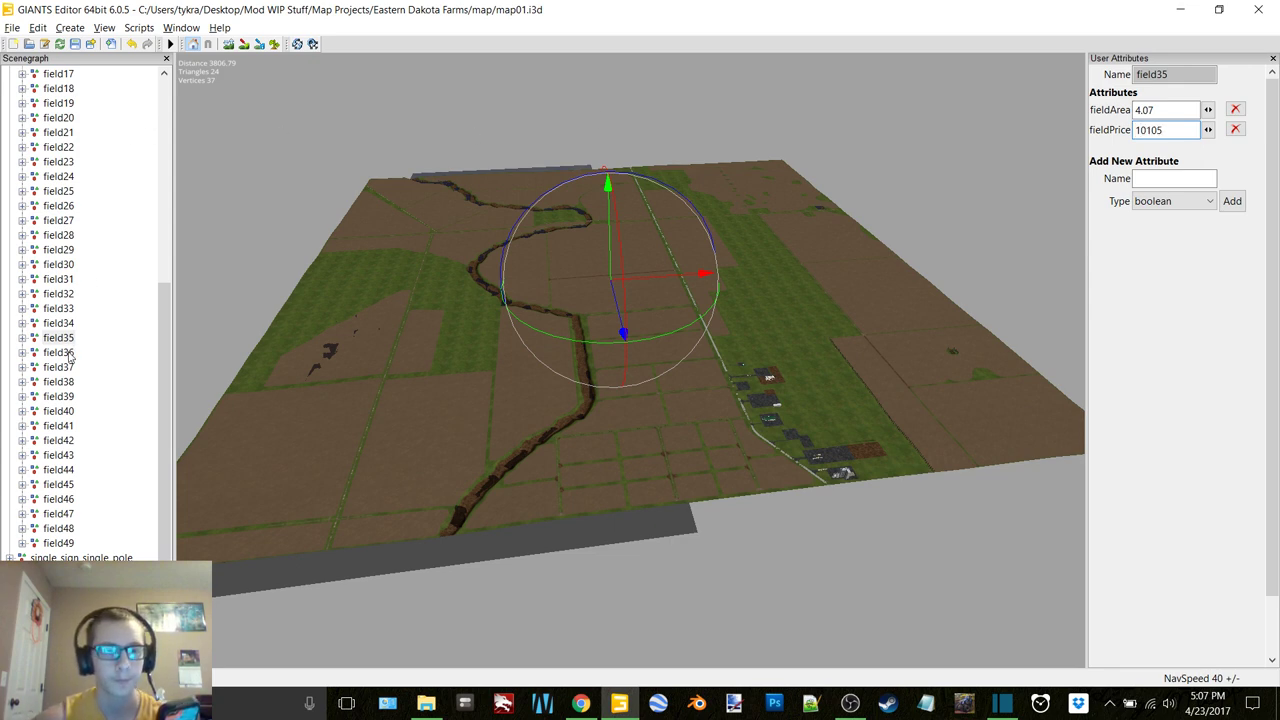
Set field36's fieldArea to 8.05 and its fieldPrice to 19988.
click(58, 352)
double_click(1165, 110)
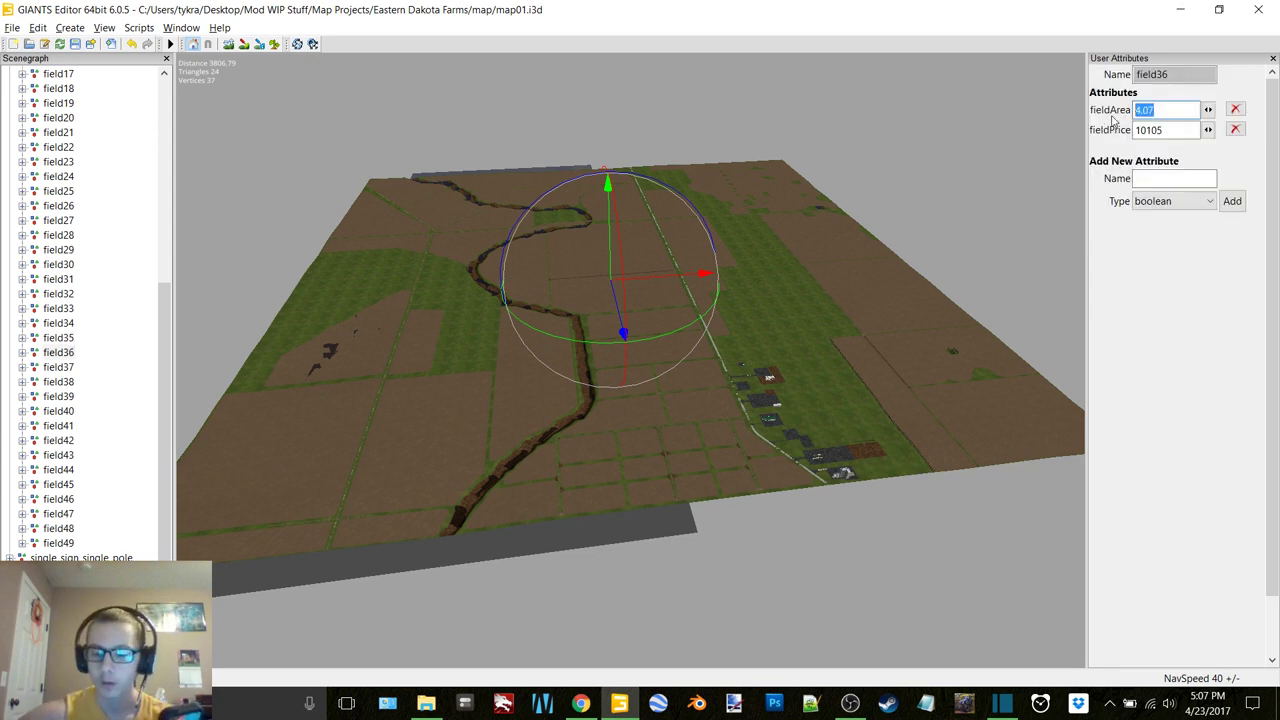
text(8.05)
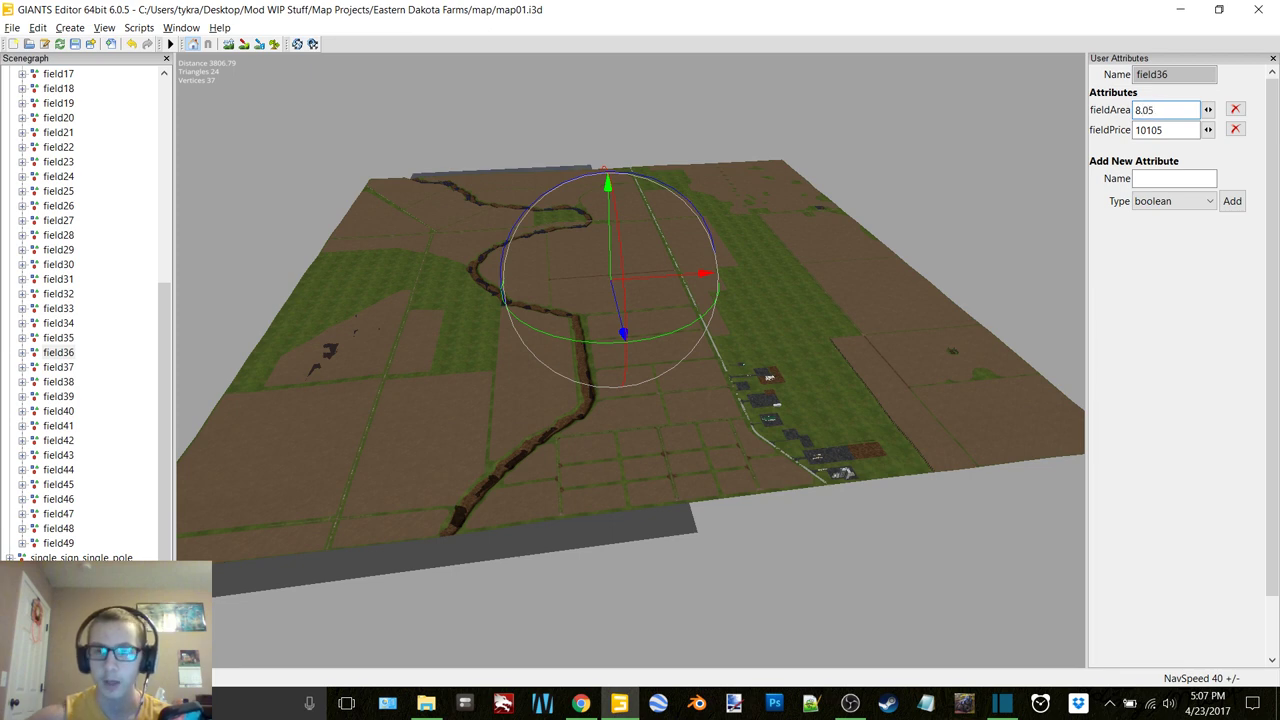
double_click(1172, 130)
text(19988)
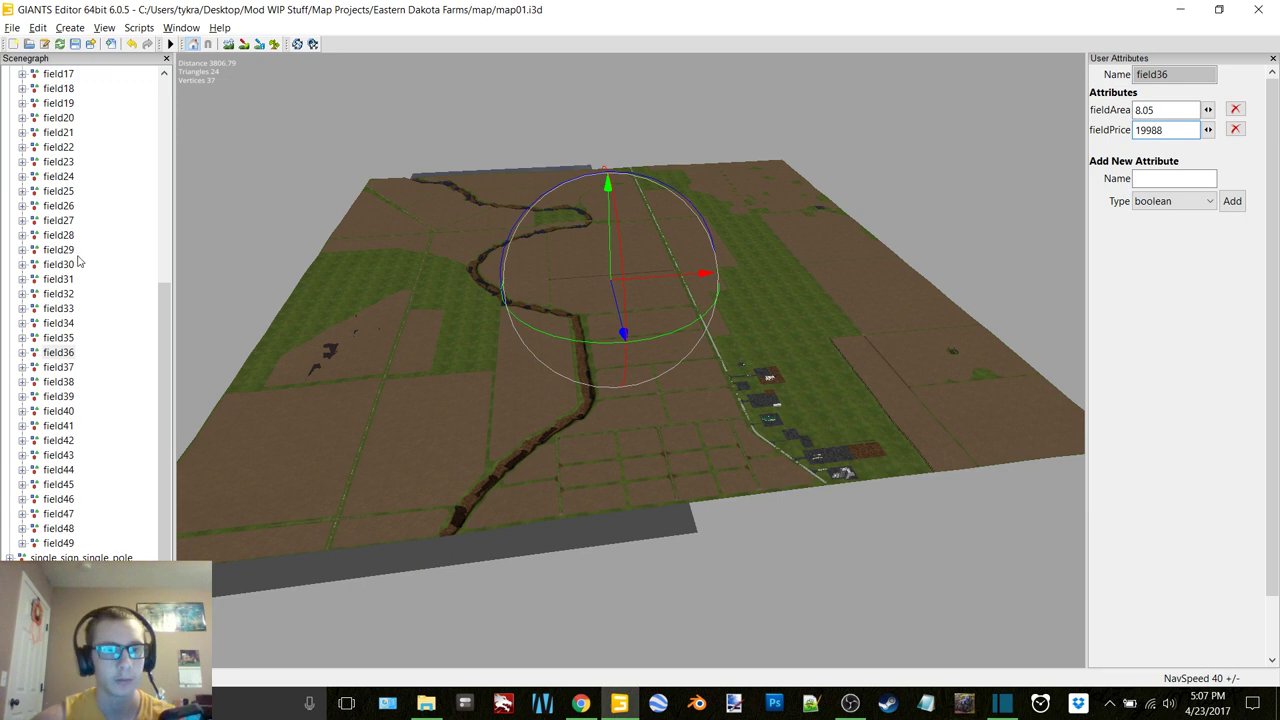
Set field37's fieldArea to 57.6 and its fieldPrice to 143020.
click(58, 367)
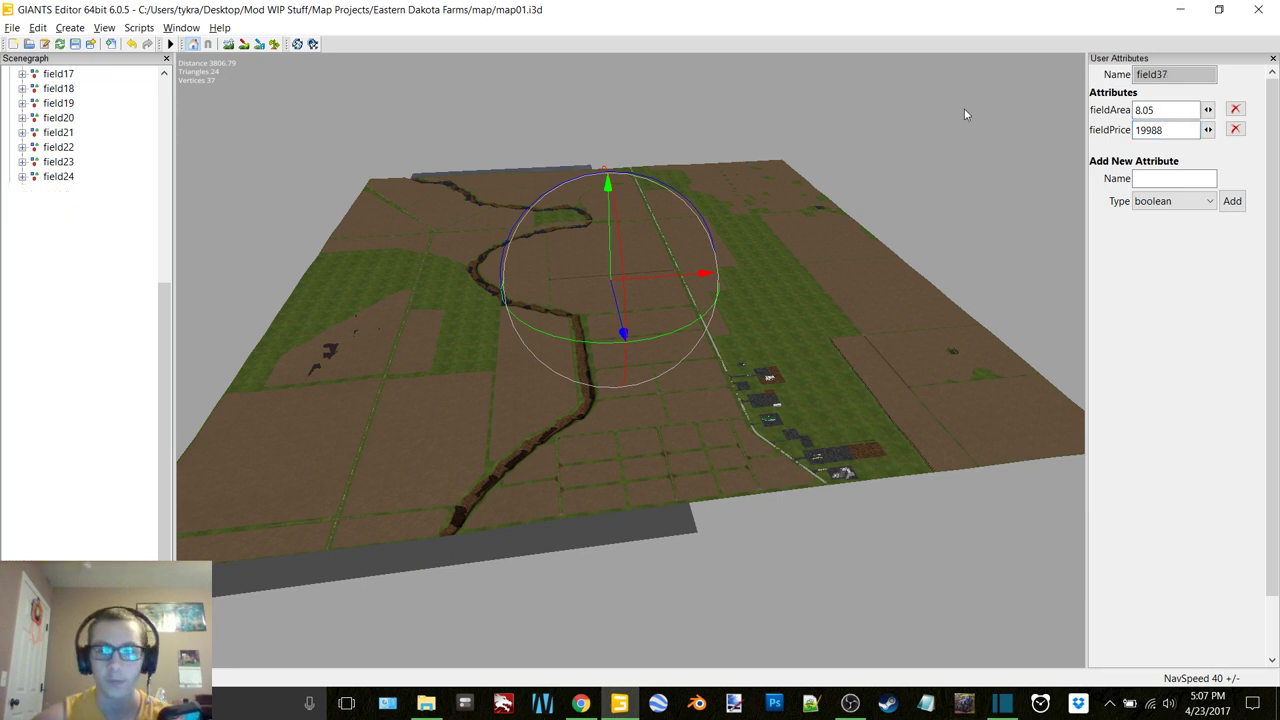
double_click(1165, 110)
text(5)
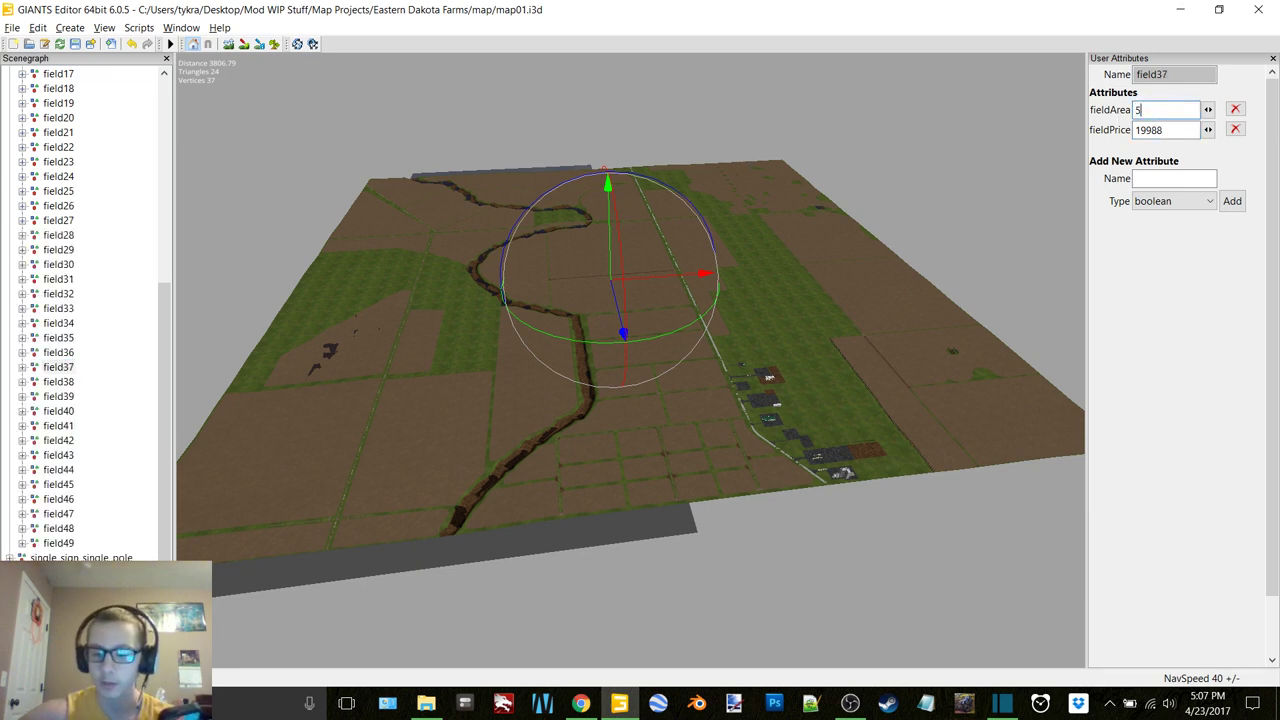
text(7.6)
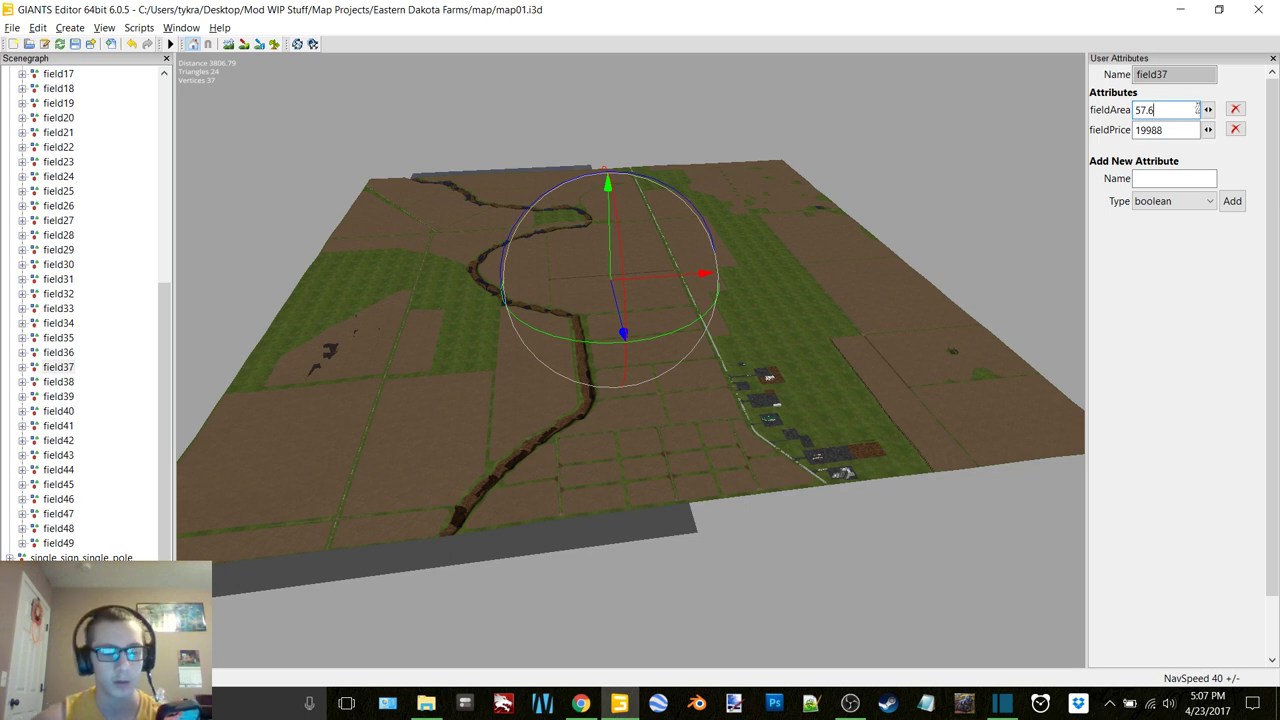
double_click(1140, 129)
text(143020)
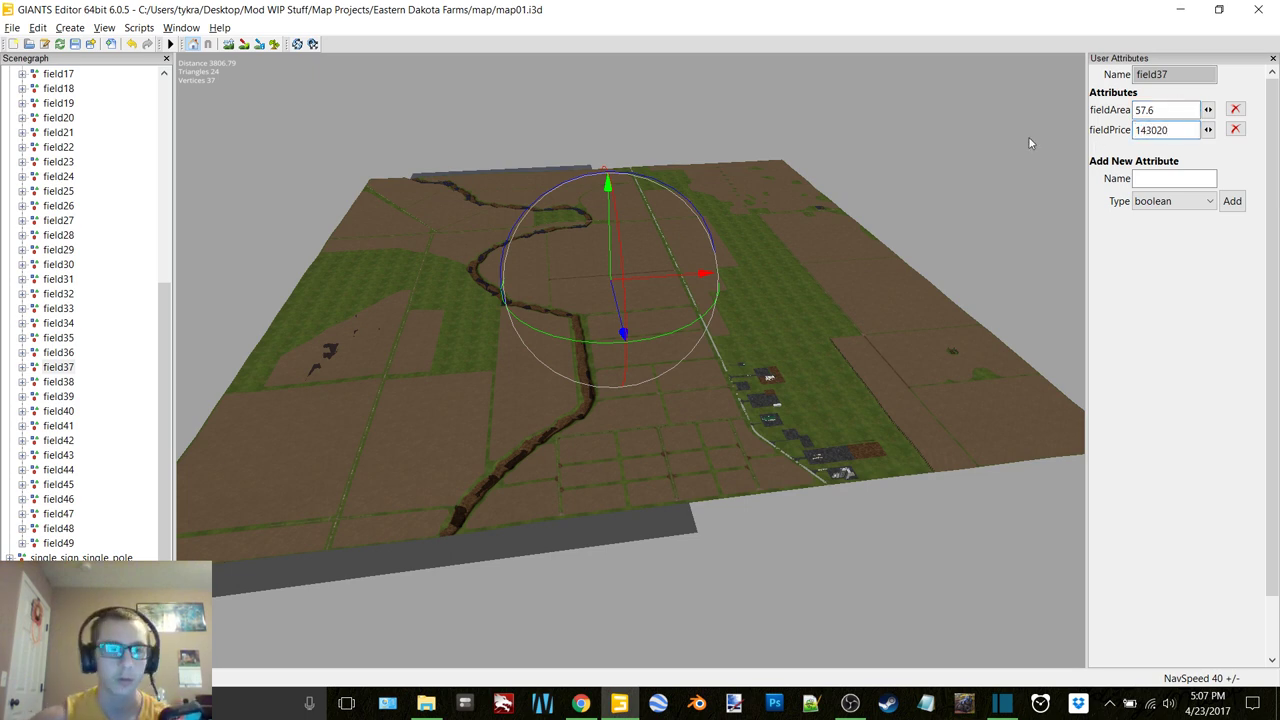
Set field38's fieldArea to 82.11 and its fieldPrice to 203879.
click(58, 382)
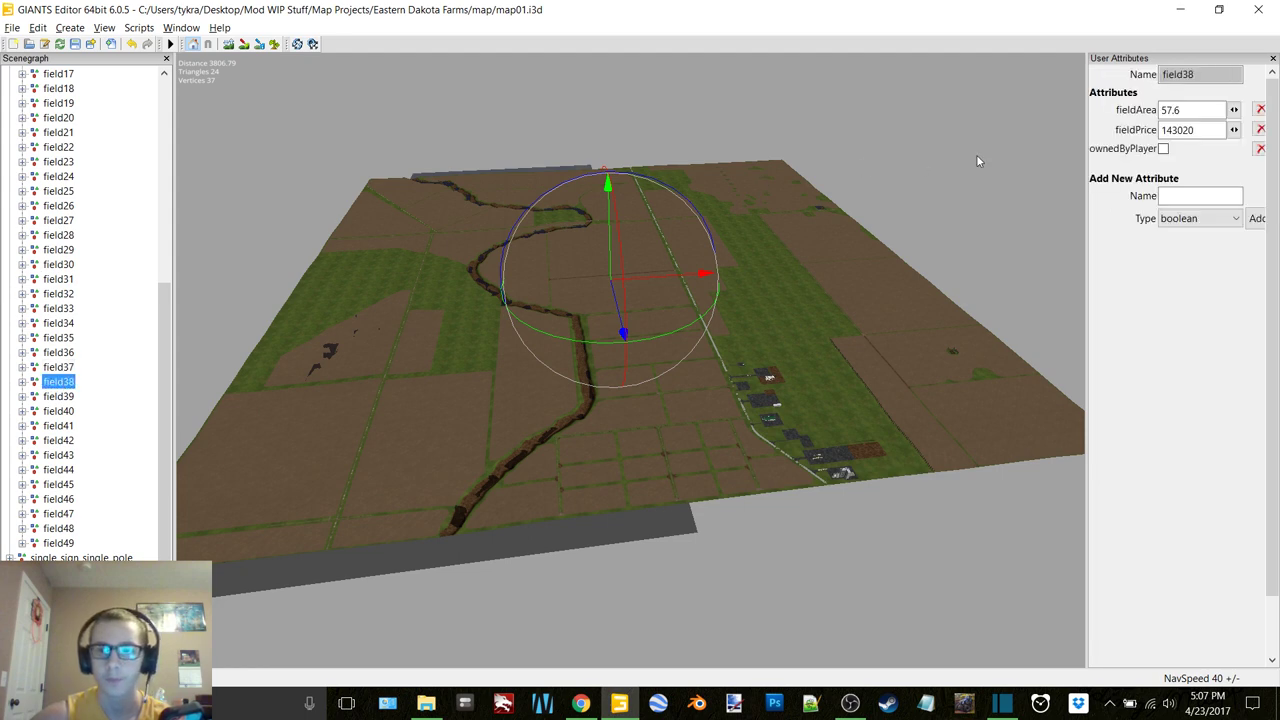
double_click(1200, 109)
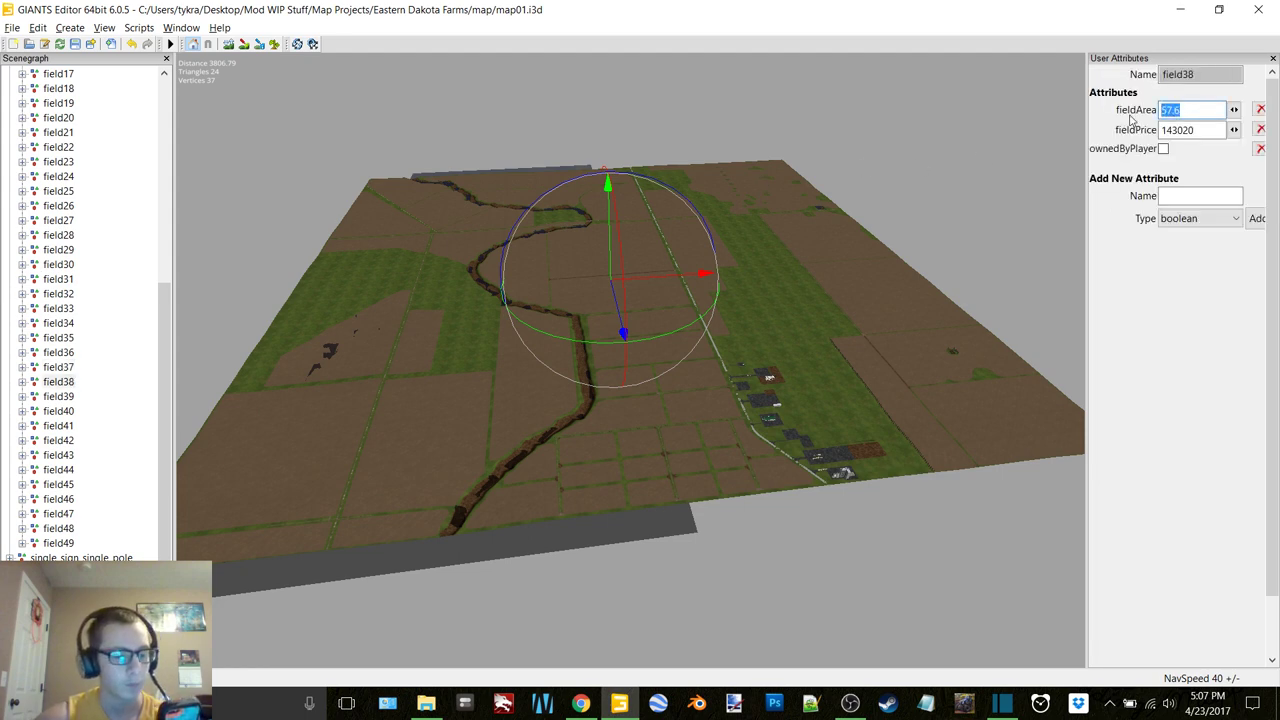
text(82.11)
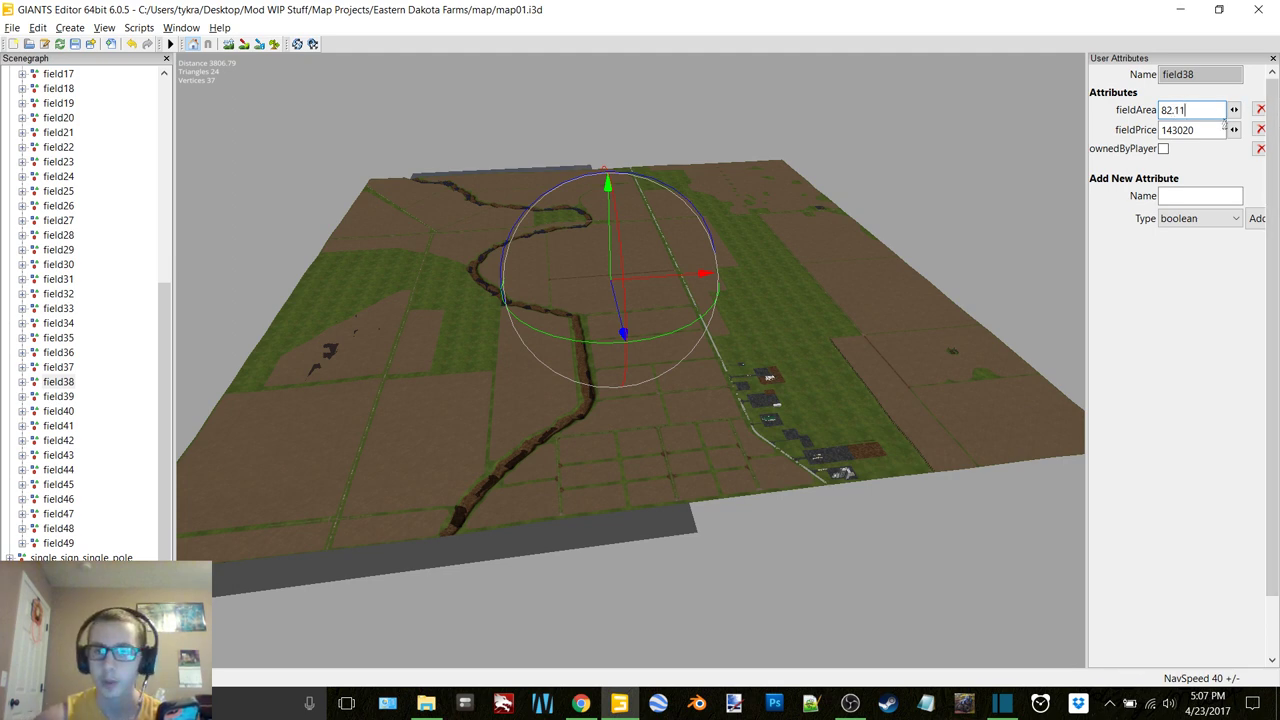
key(Tab)
text(2038)
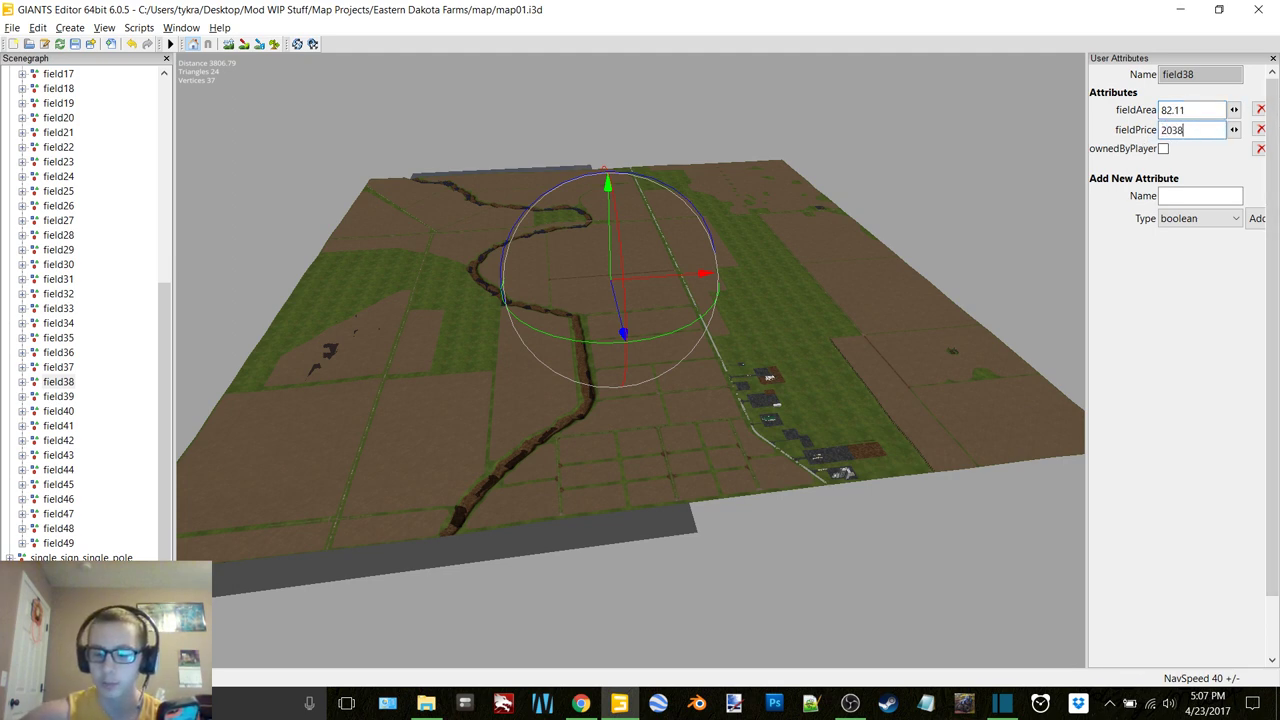
text(79)
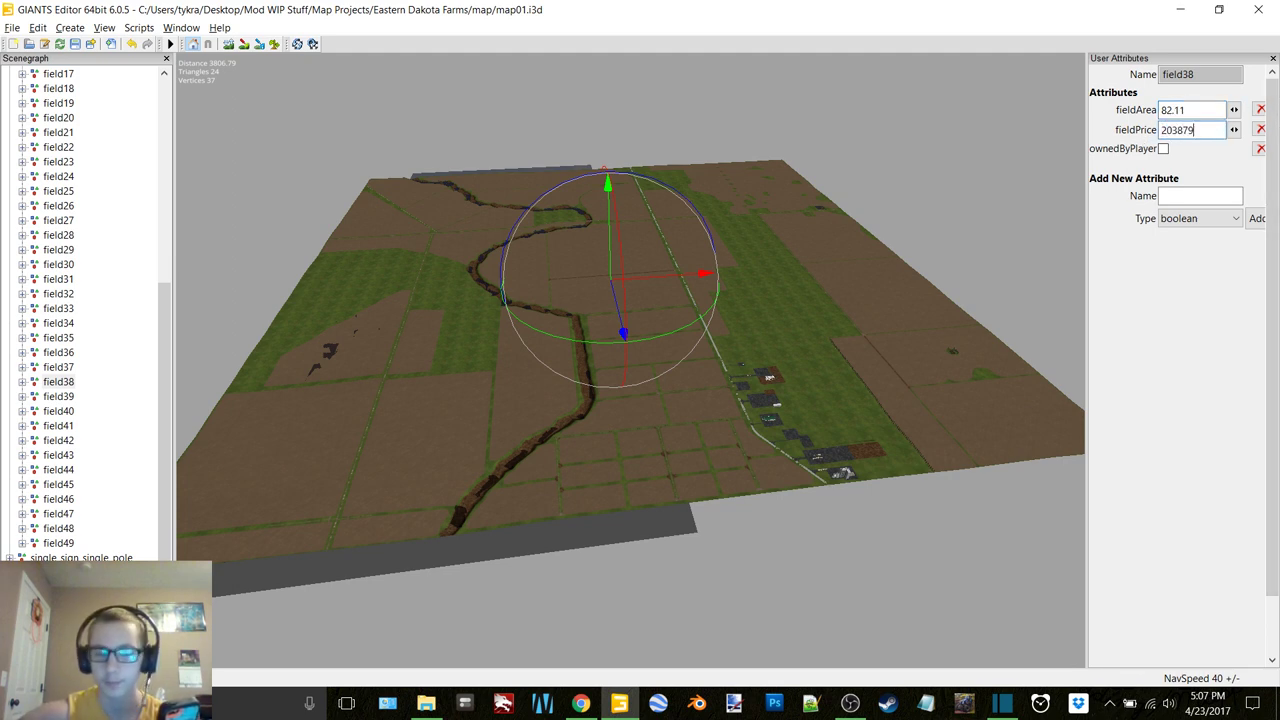
Set field39's fieldArea to 78.25 and its fieldPrice to 194294.
click(60, 397)
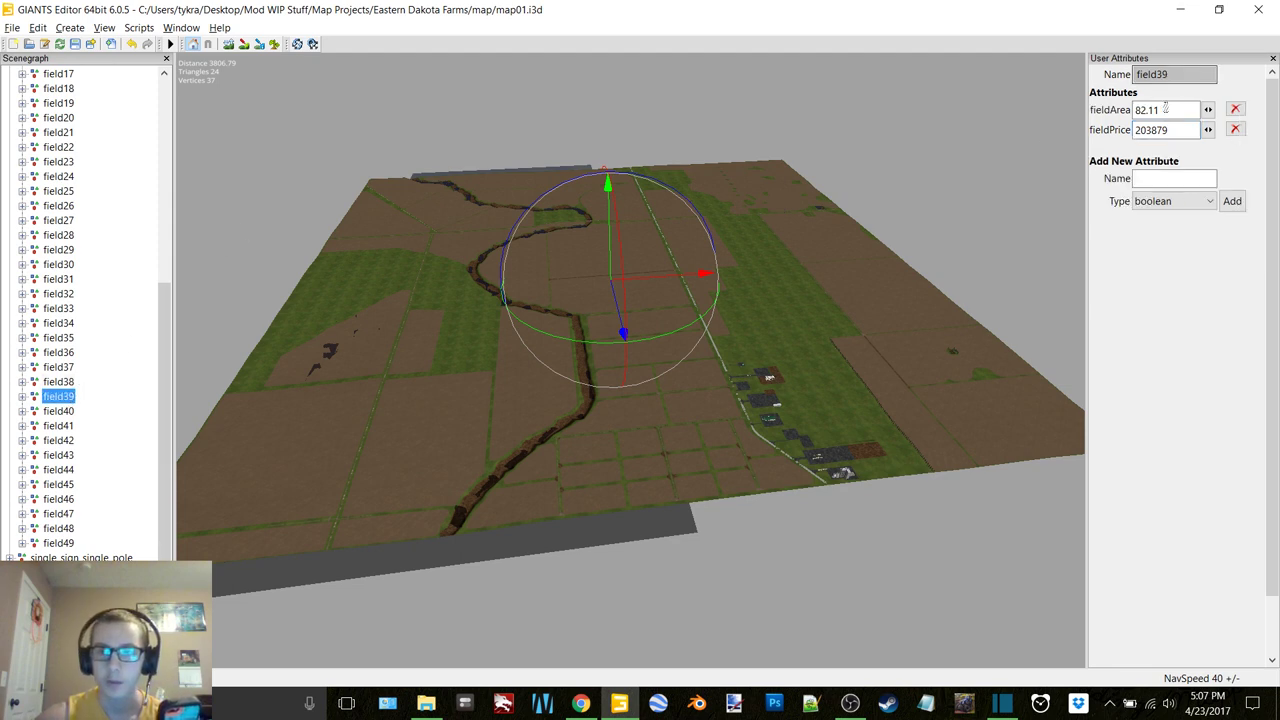
drag(1166, 109, 1114, 115)
text(78.25)
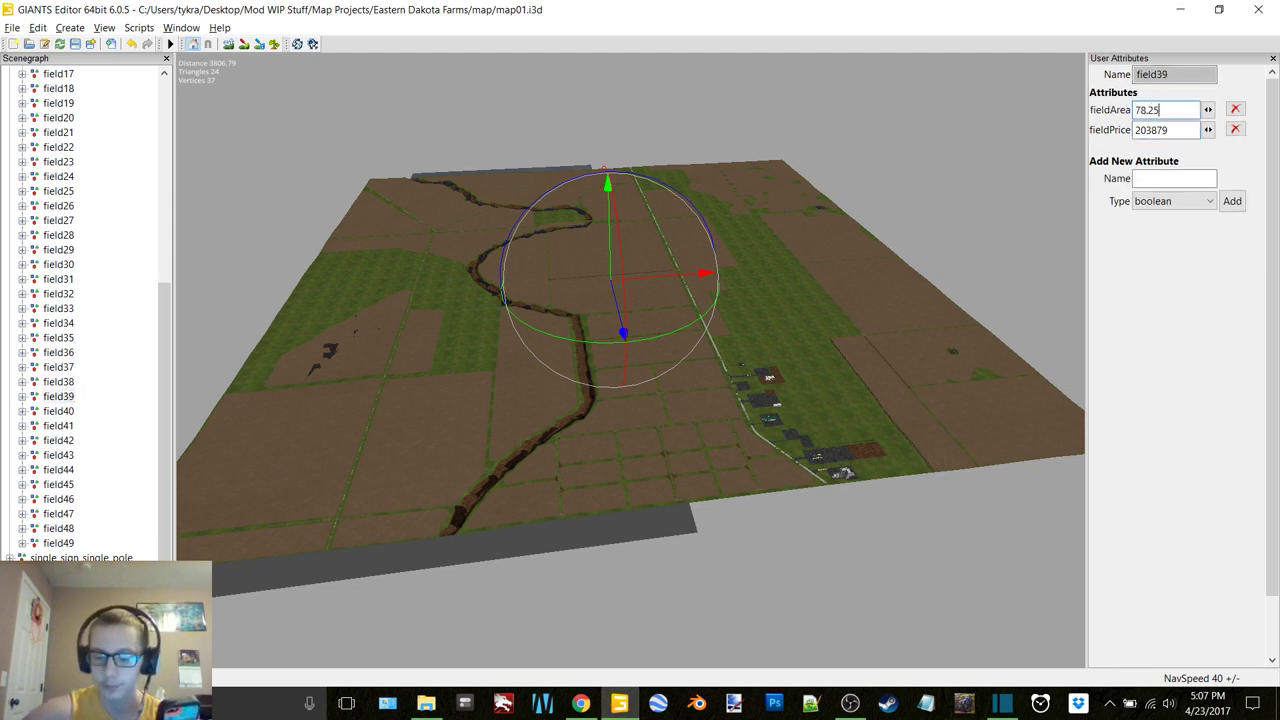
drag(1181, 131, 1077, 134)
text(194)
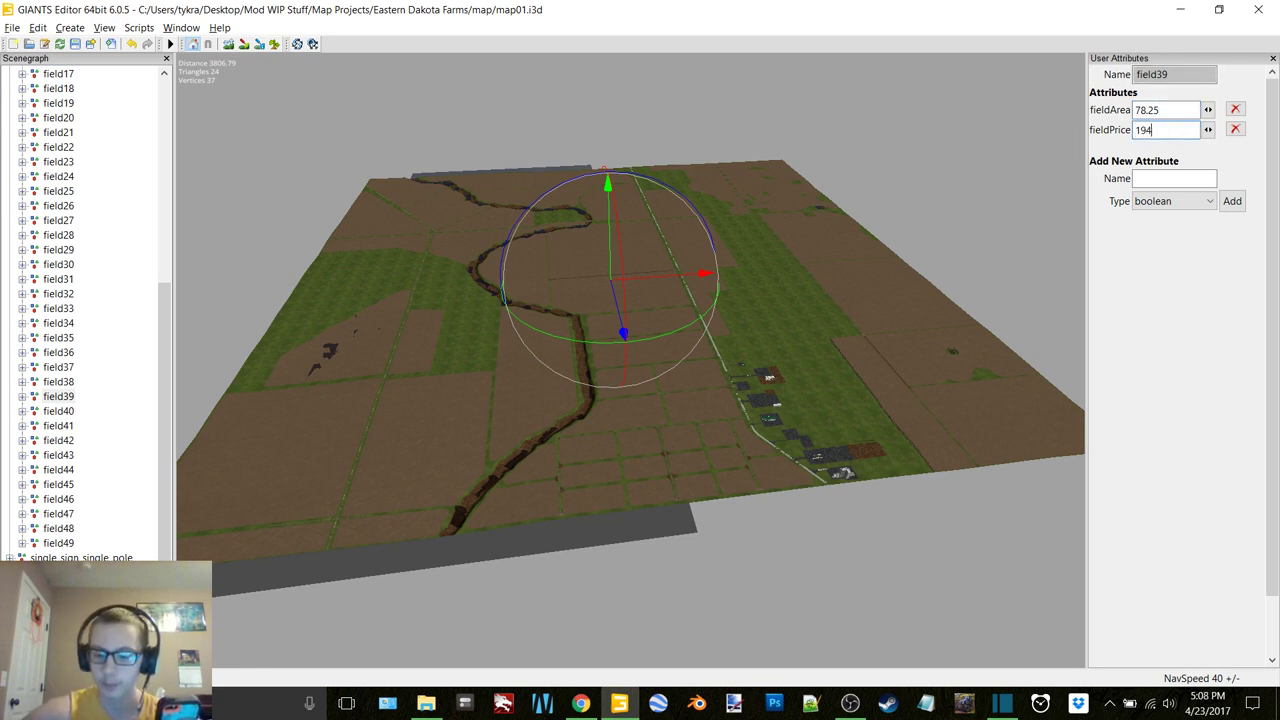
text(294)
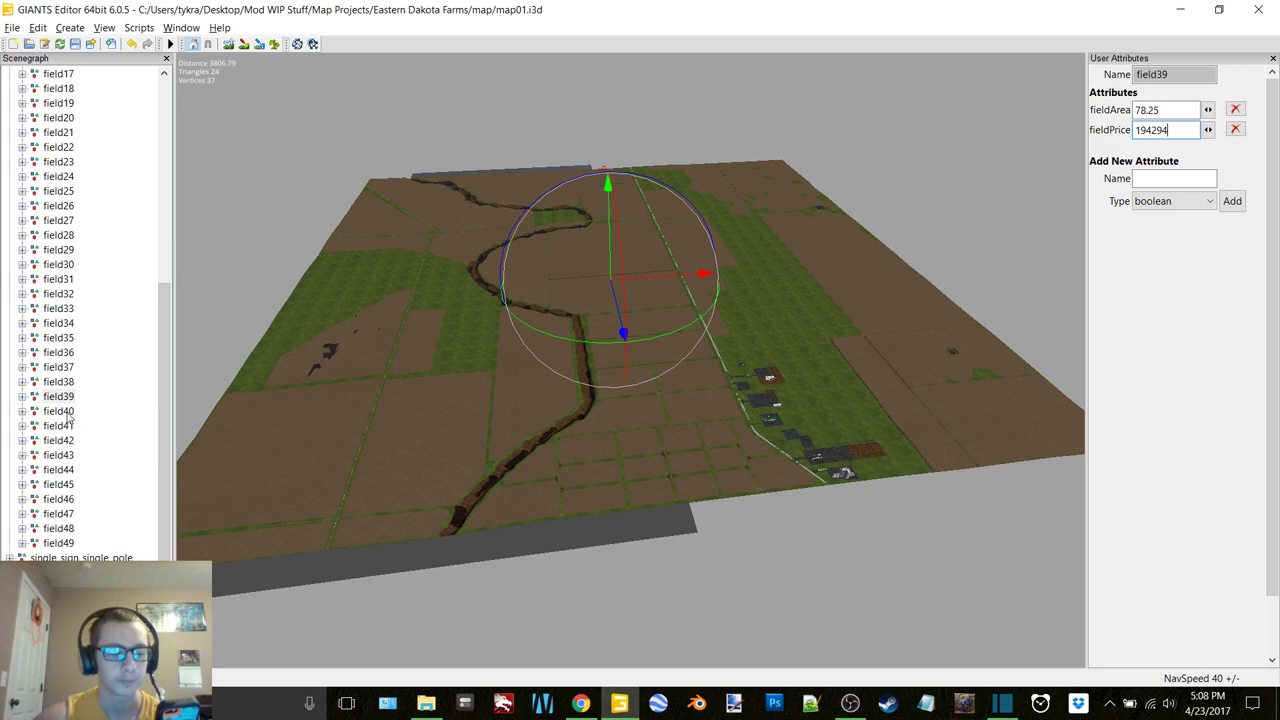
Set field40's fieldArea to 101.51 and its fieldPrice to 252049.
click(58, 411)
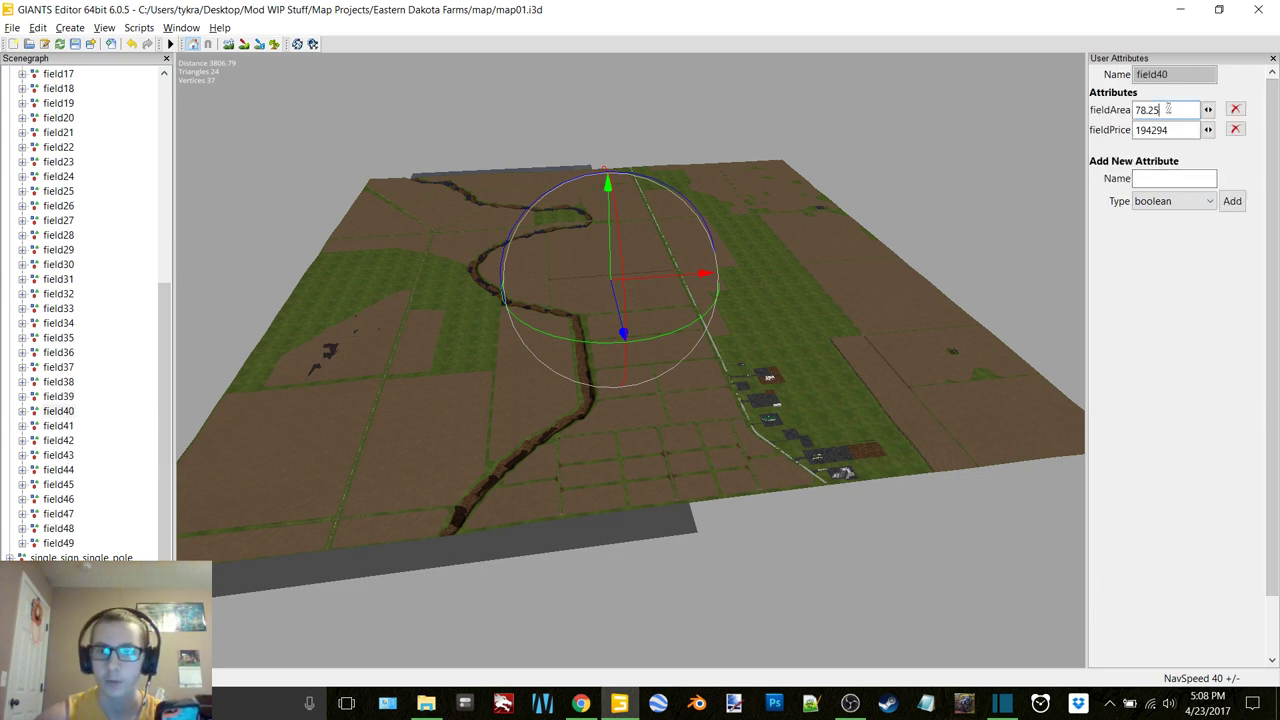
drag(1180, 110, 1101, 117)
text(101)
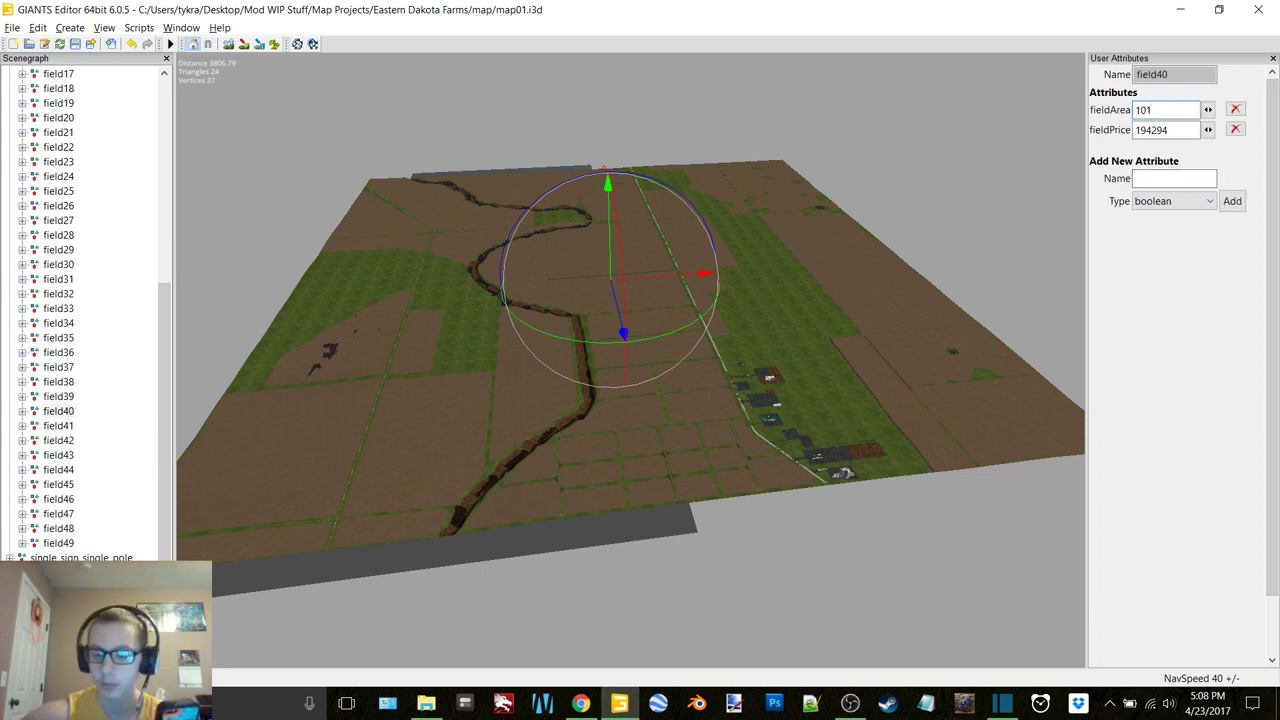
text(.51)
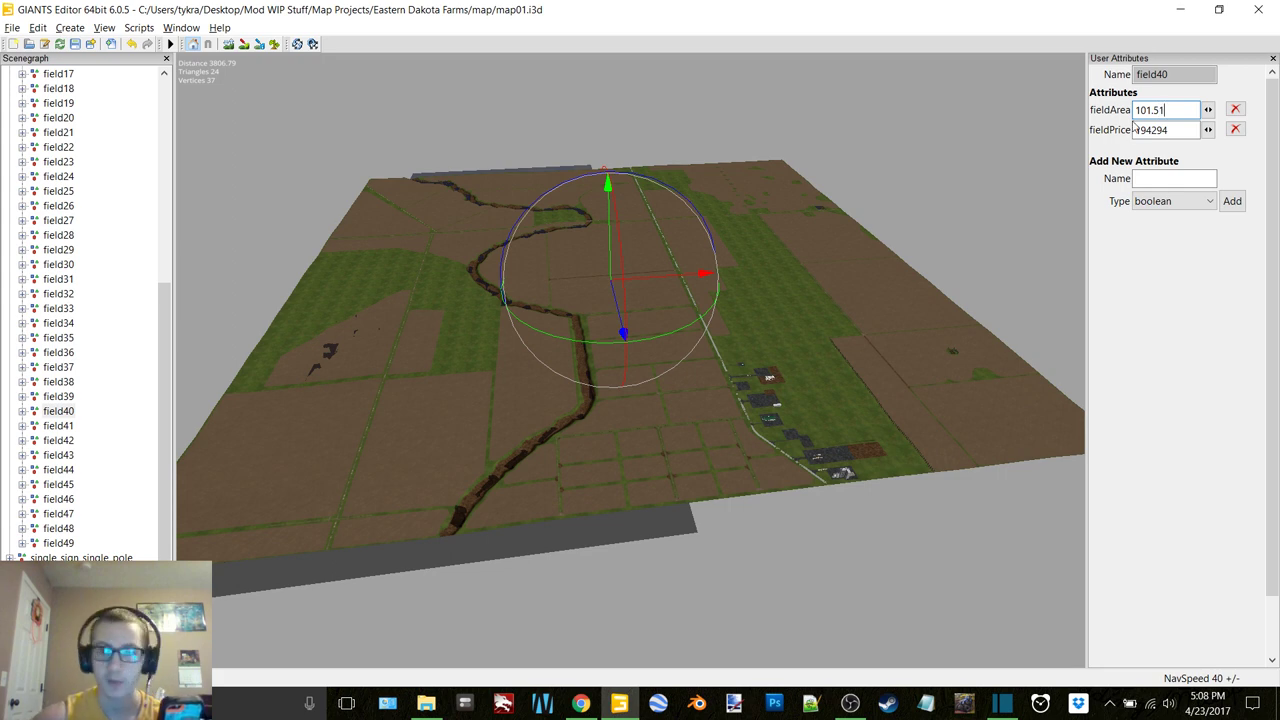
drag(1180, 133, 1106, 142)
text(252049)
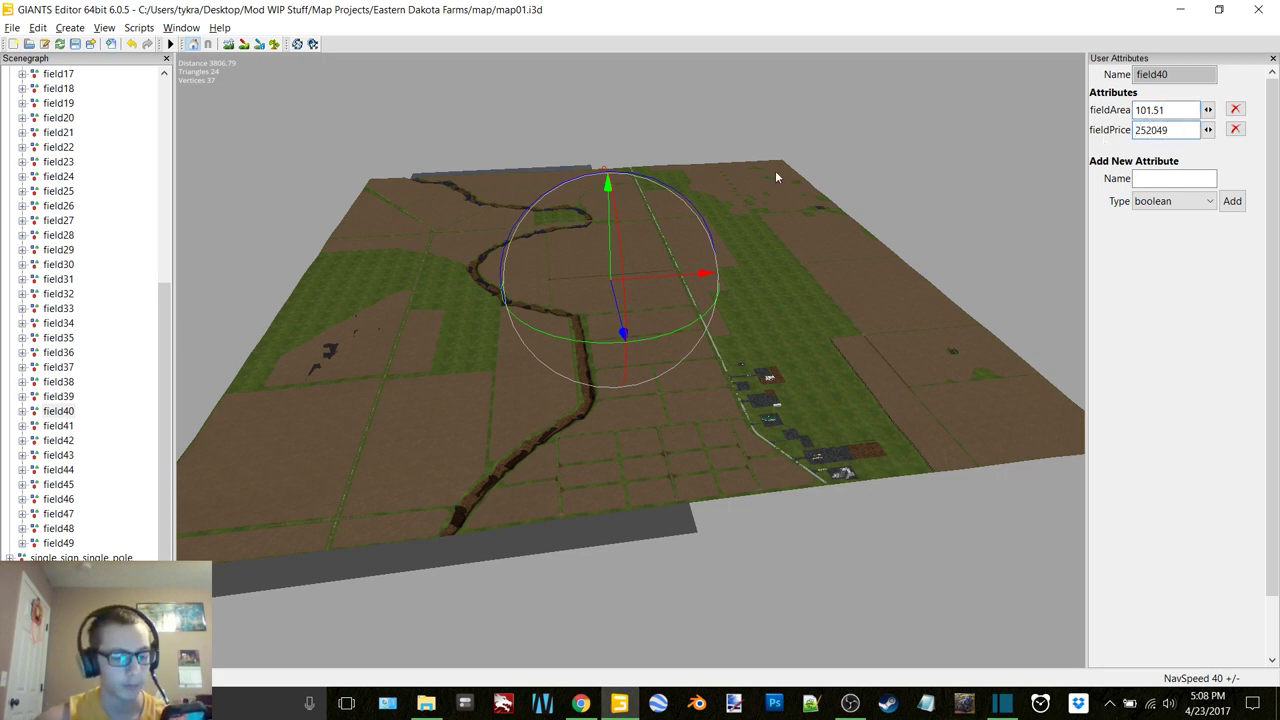
Set field41's fieldArea to 40.22 and its fieldPrice to 99866.
click(58, 425)
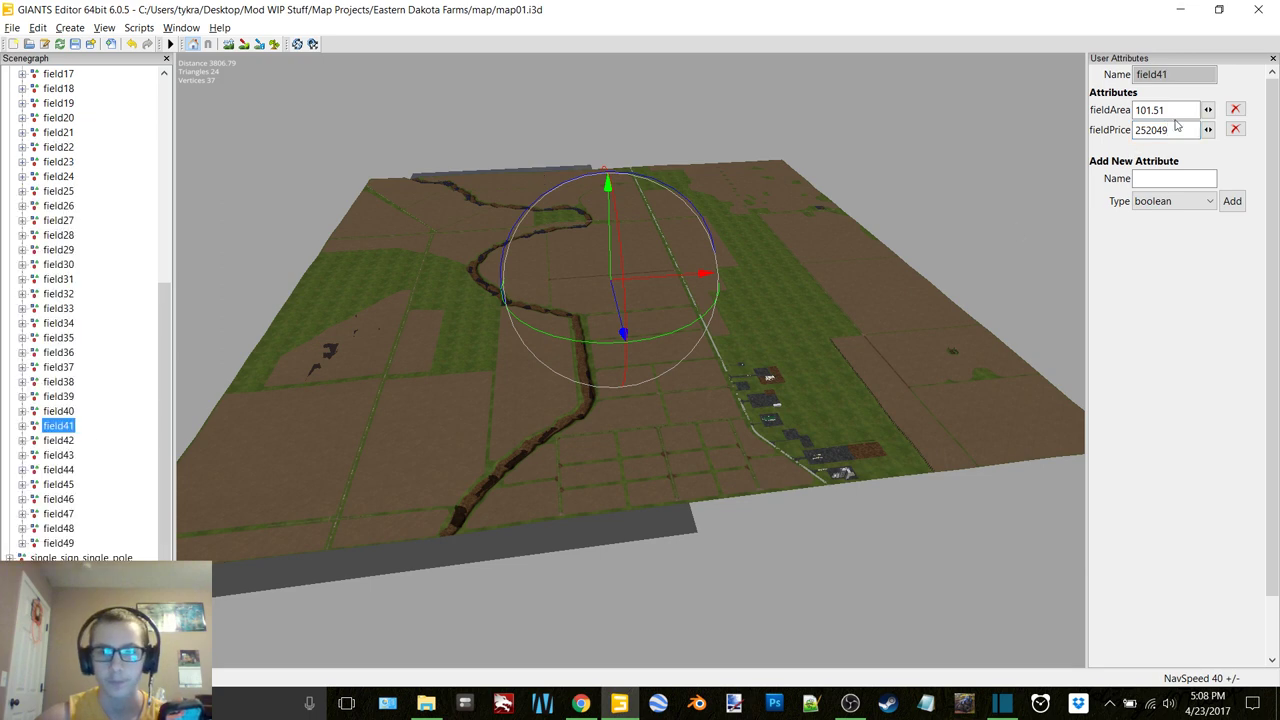
drag(1178, 110, 1118, 112)
text(40.22)
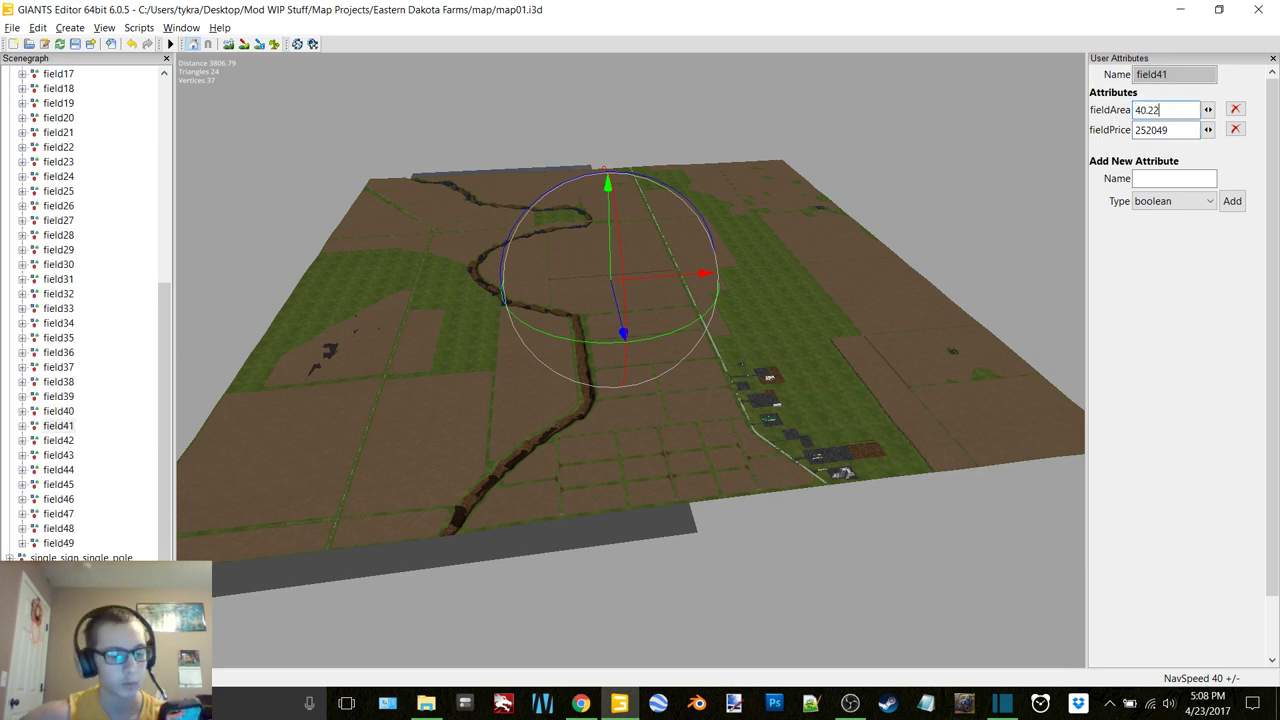
drag(1172, 130, 1108, 142)
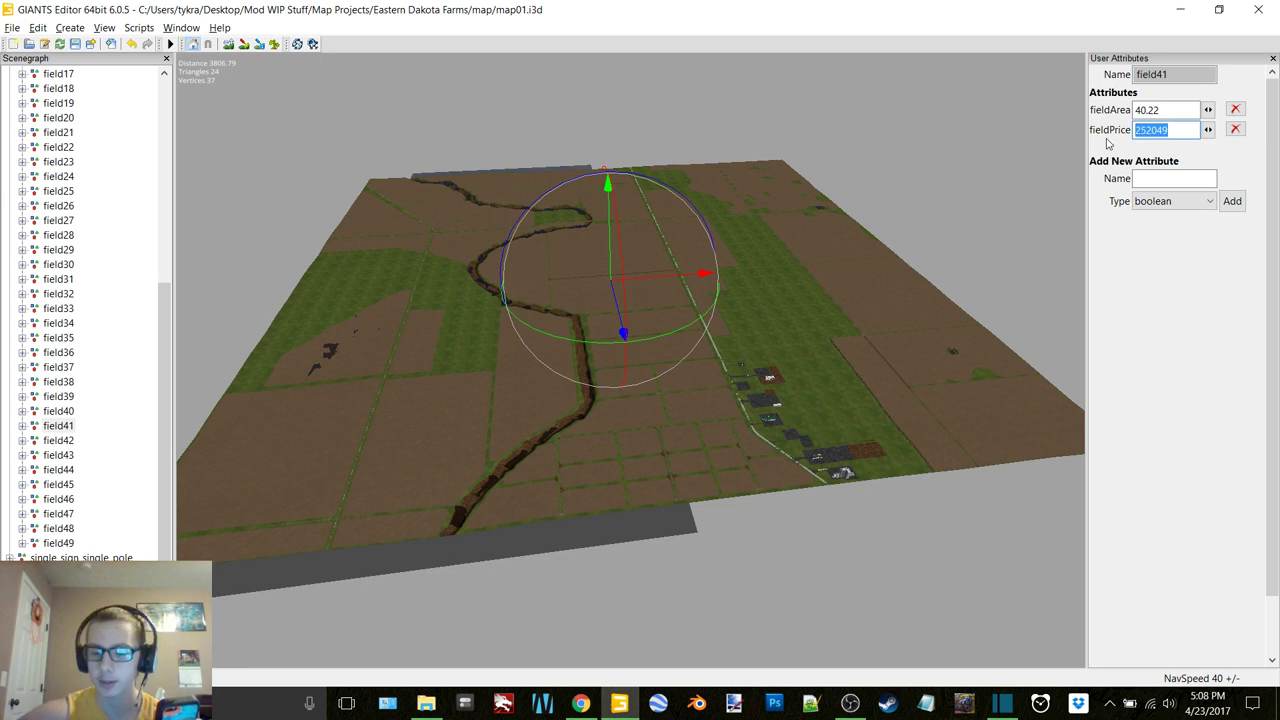
text(99866)
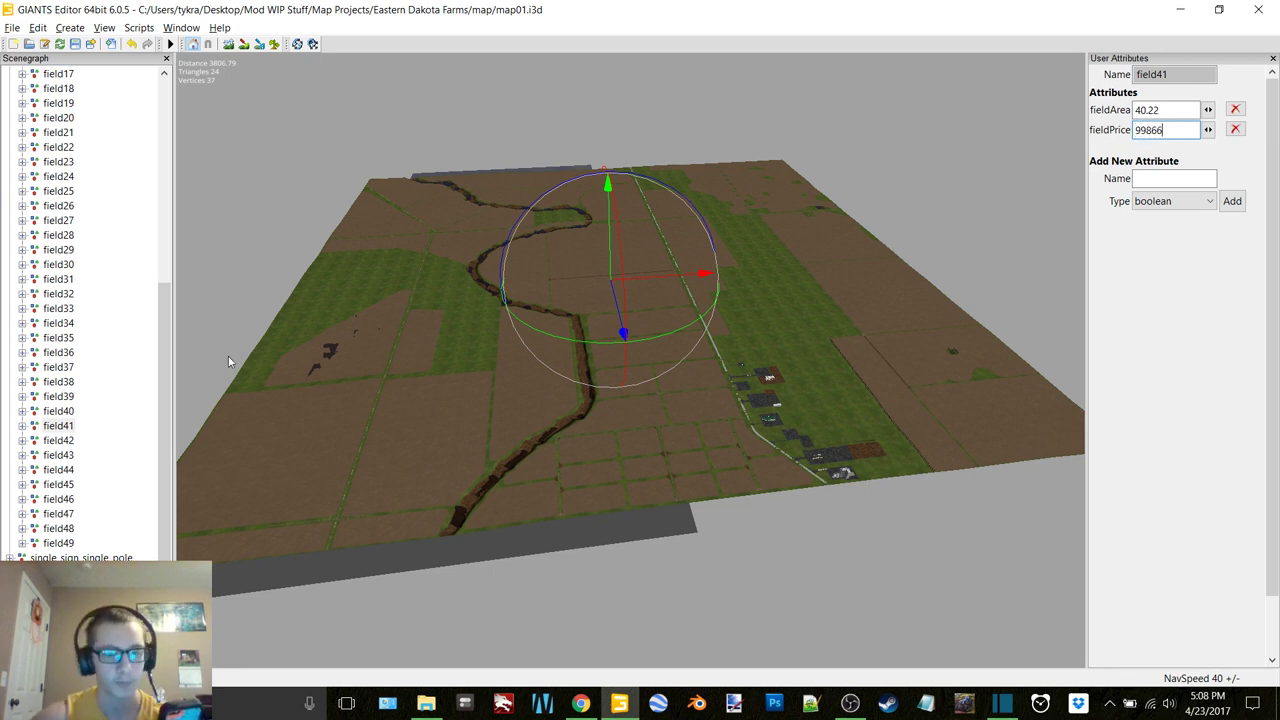
Set field42's fieldArea to 60.91 and its fieldPrice to 151239.
click(58, 441)
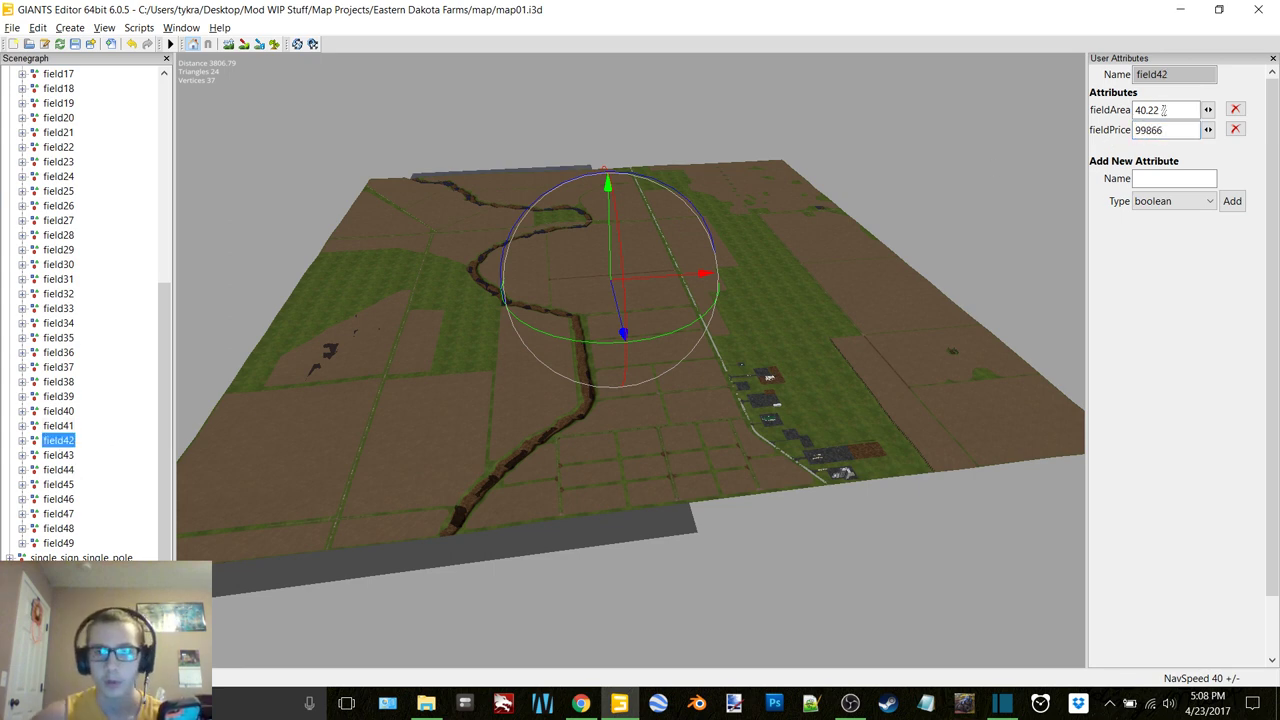
drag(1165, 110, 1104, 118)
text(60.9)
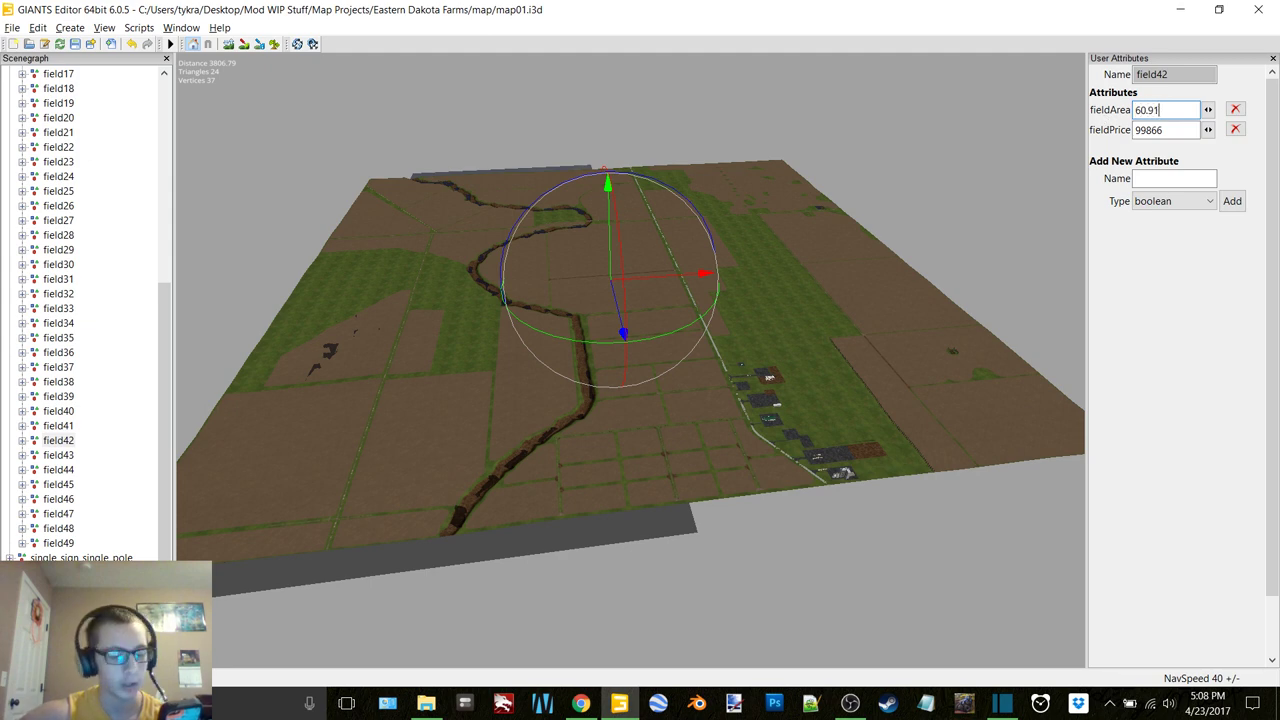
text(1)
drag(1170, 130, 1086, 140)
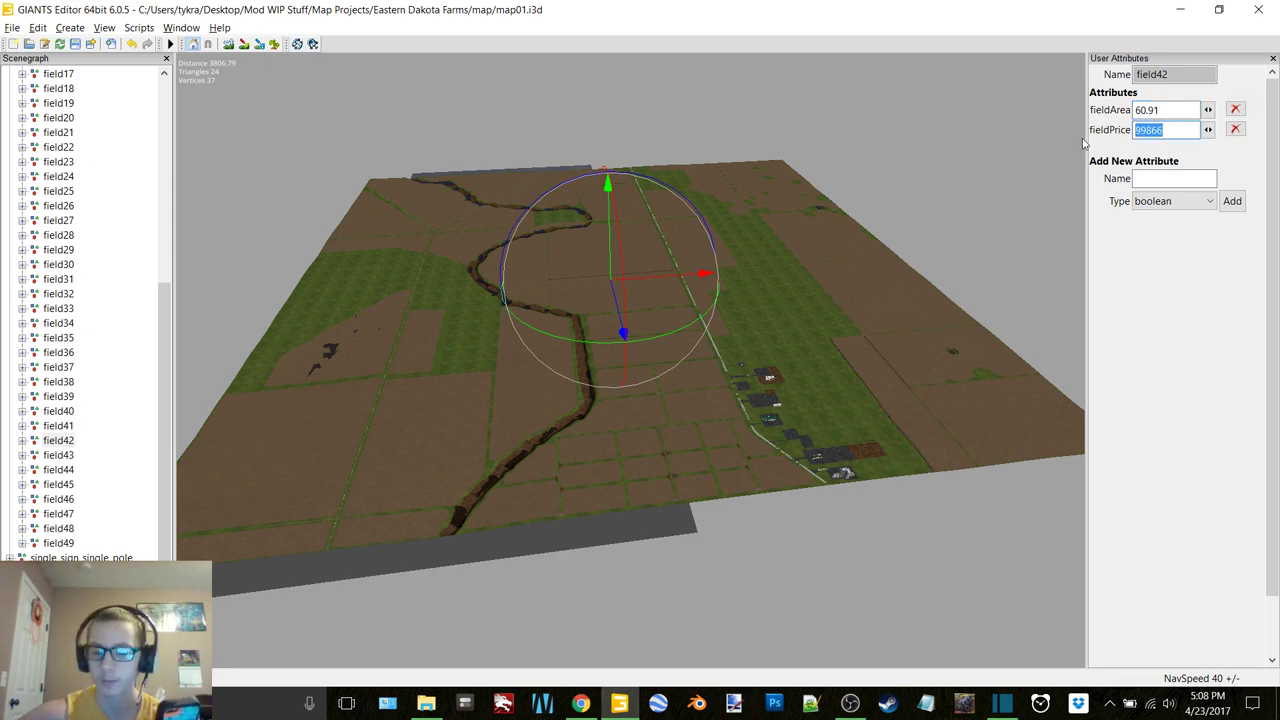
text(1512)
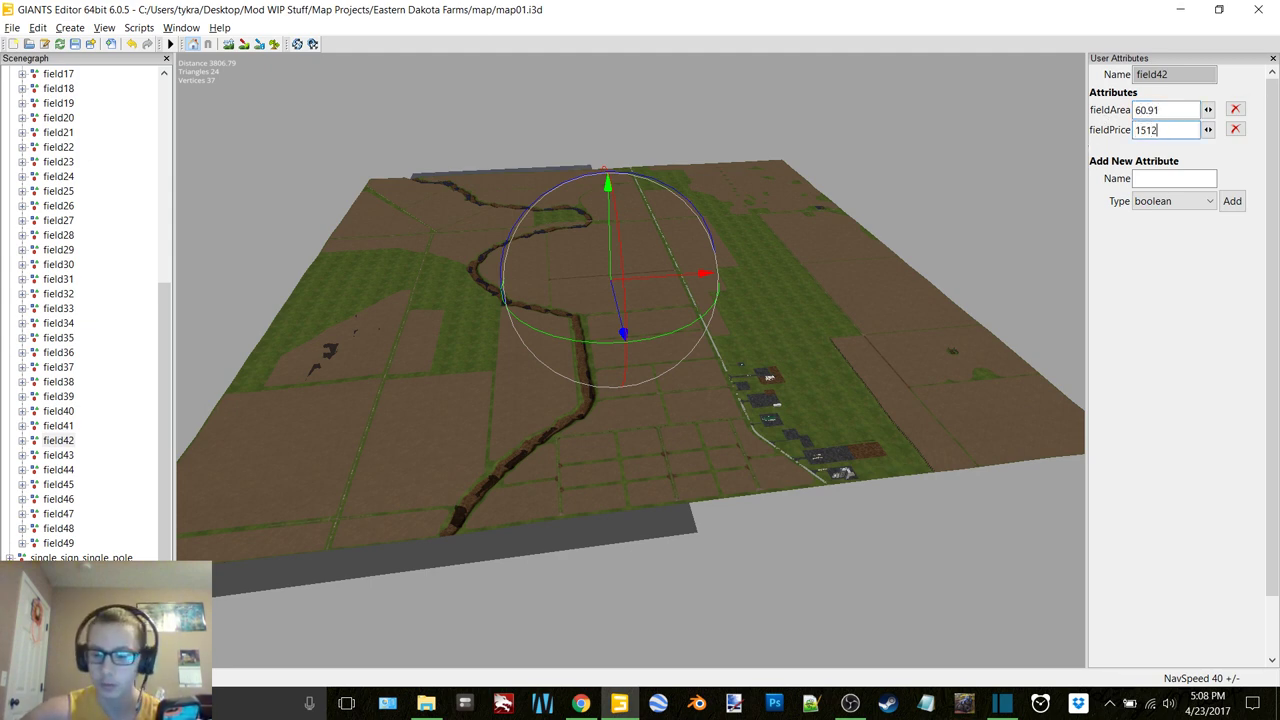
text(39)
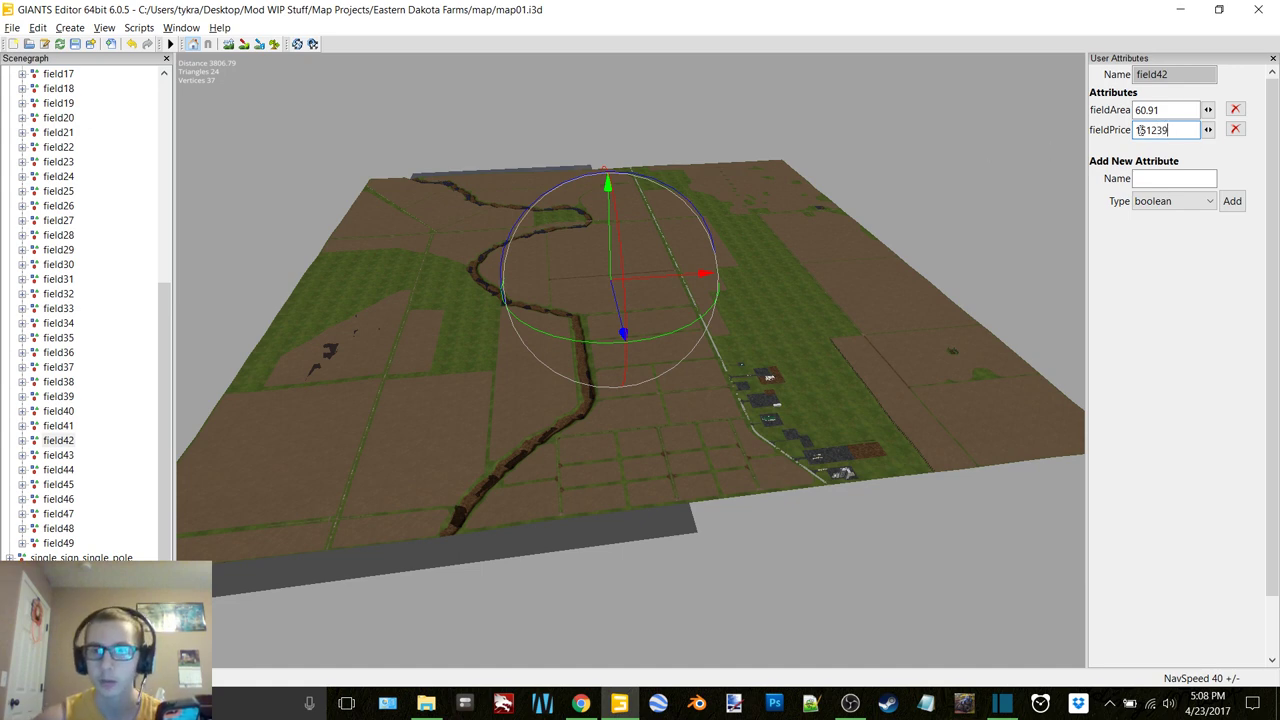
Set field43's fieldArea to 88.24 and its fieldPrice to 219099.
click(124, 455)
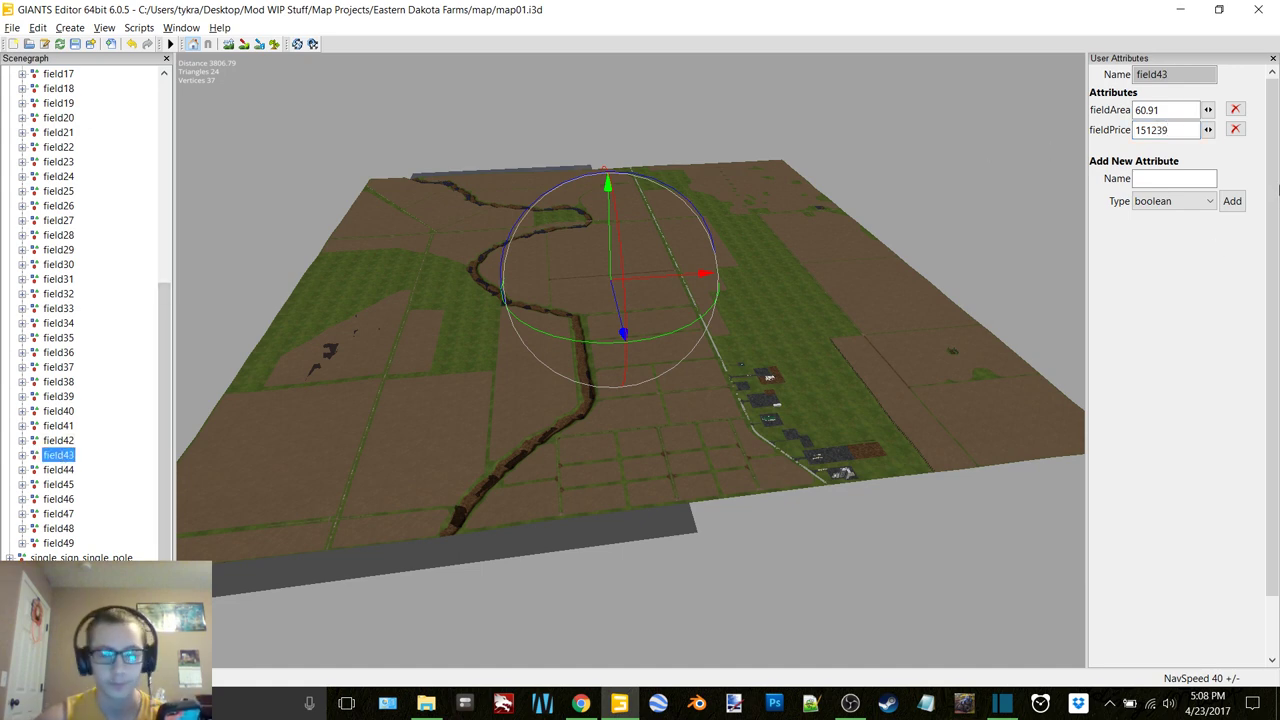
double_click(1160, 110)
text(88)
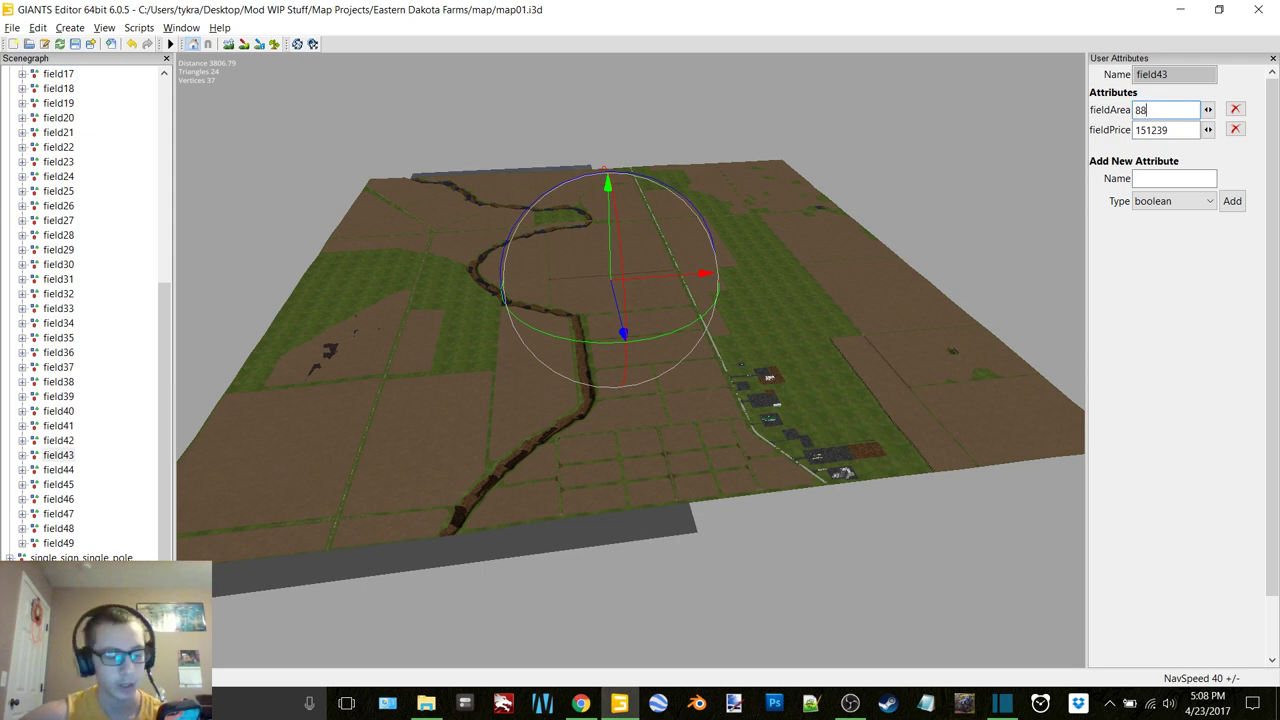
text(.24)
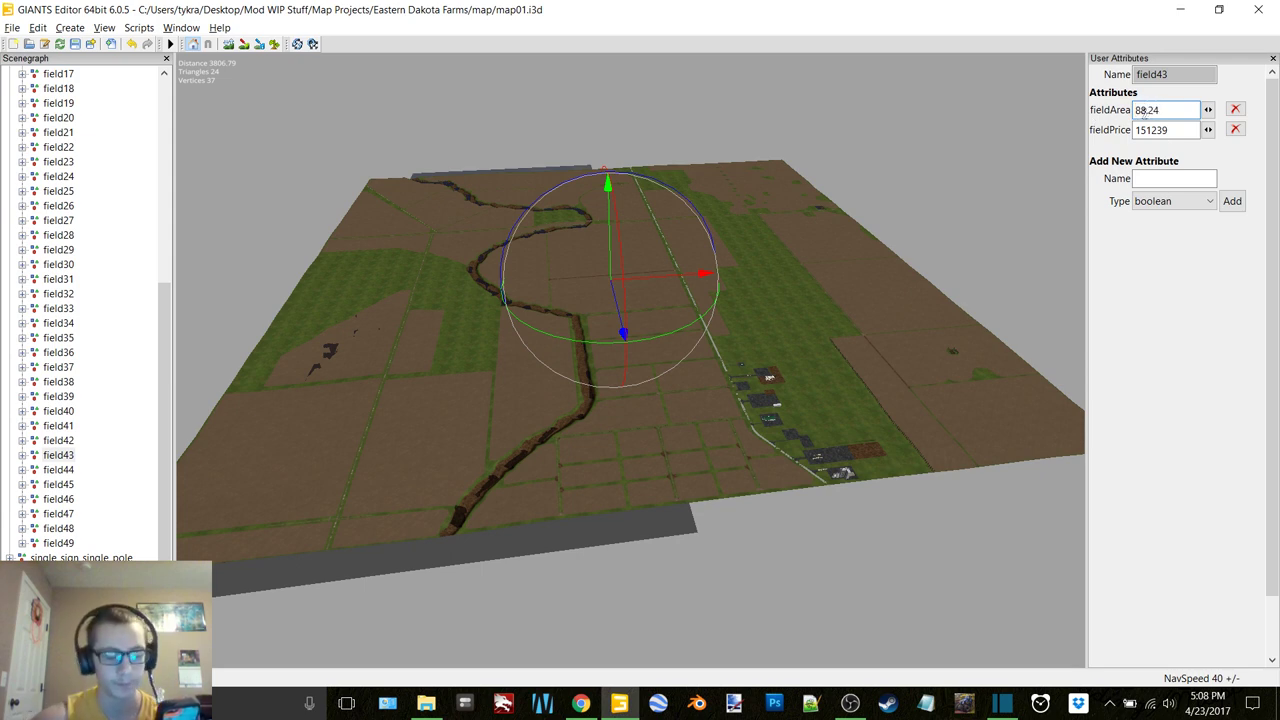
double_click(1188, 129)
text(2)
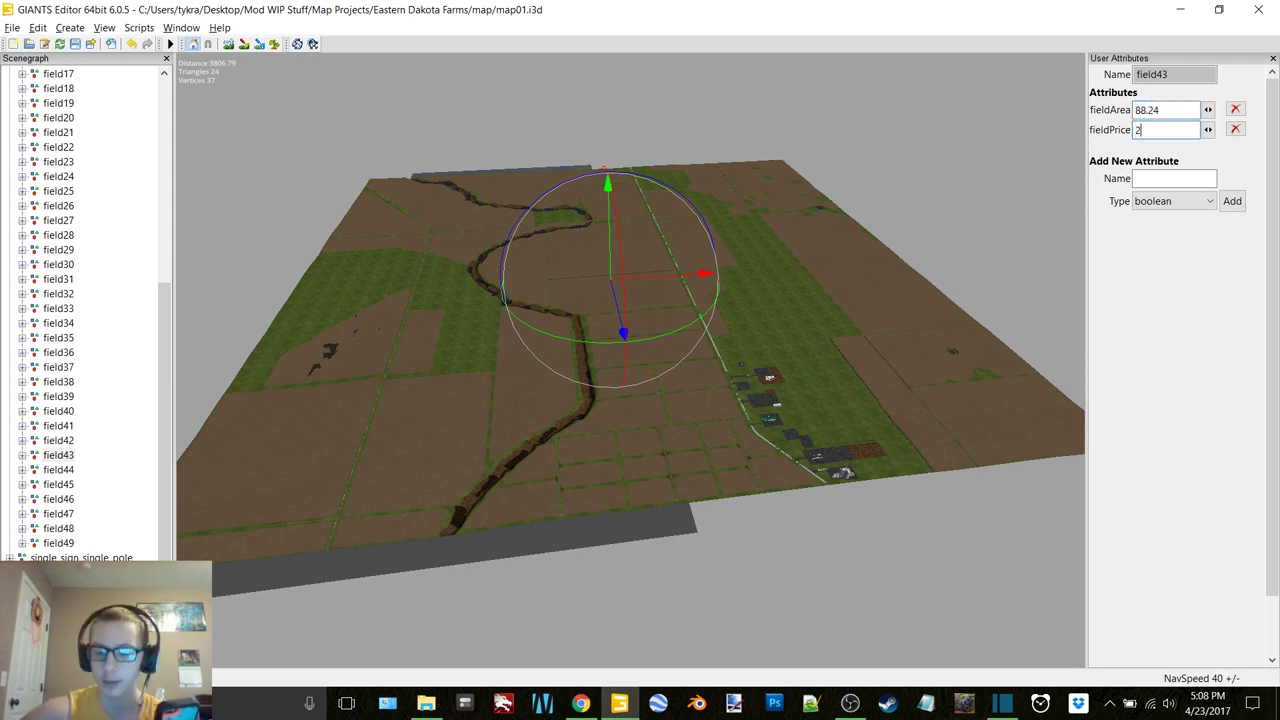
text(19099)
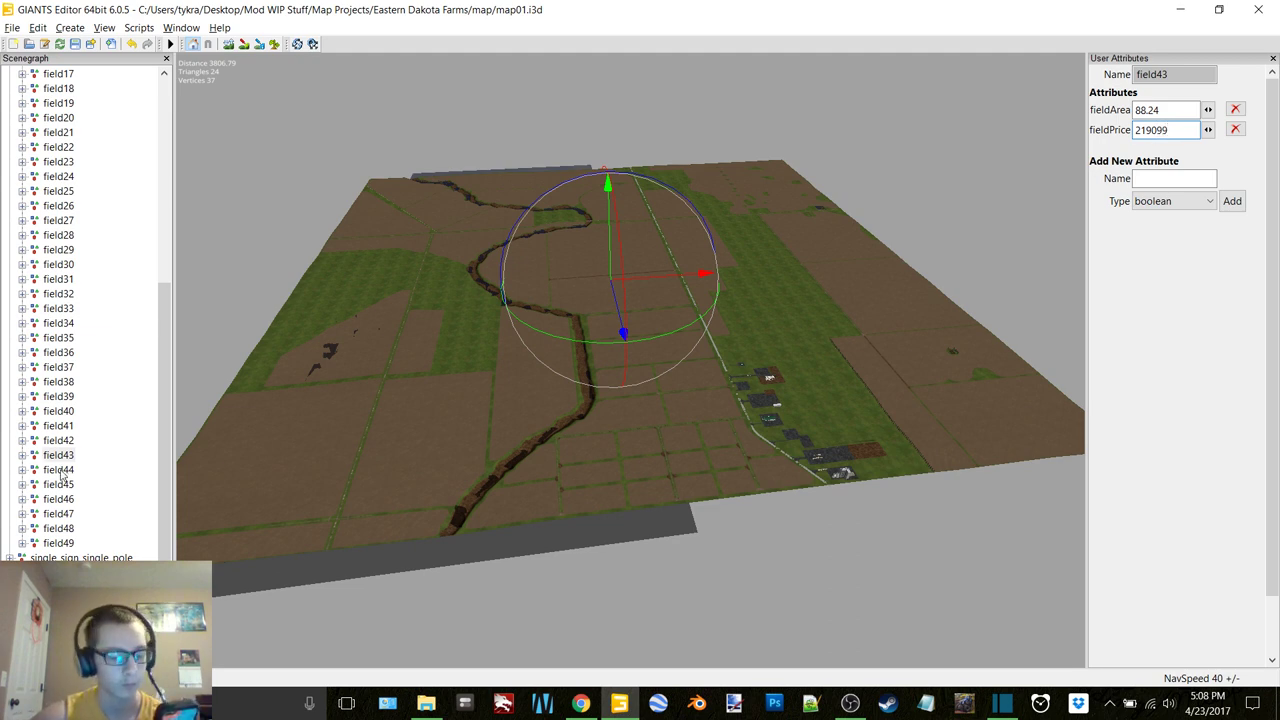
Set field44's fieldArea to 32.34 and its fieldPrice to 80300.
click(58, 469)
double_click(1165, 110)
text(3)
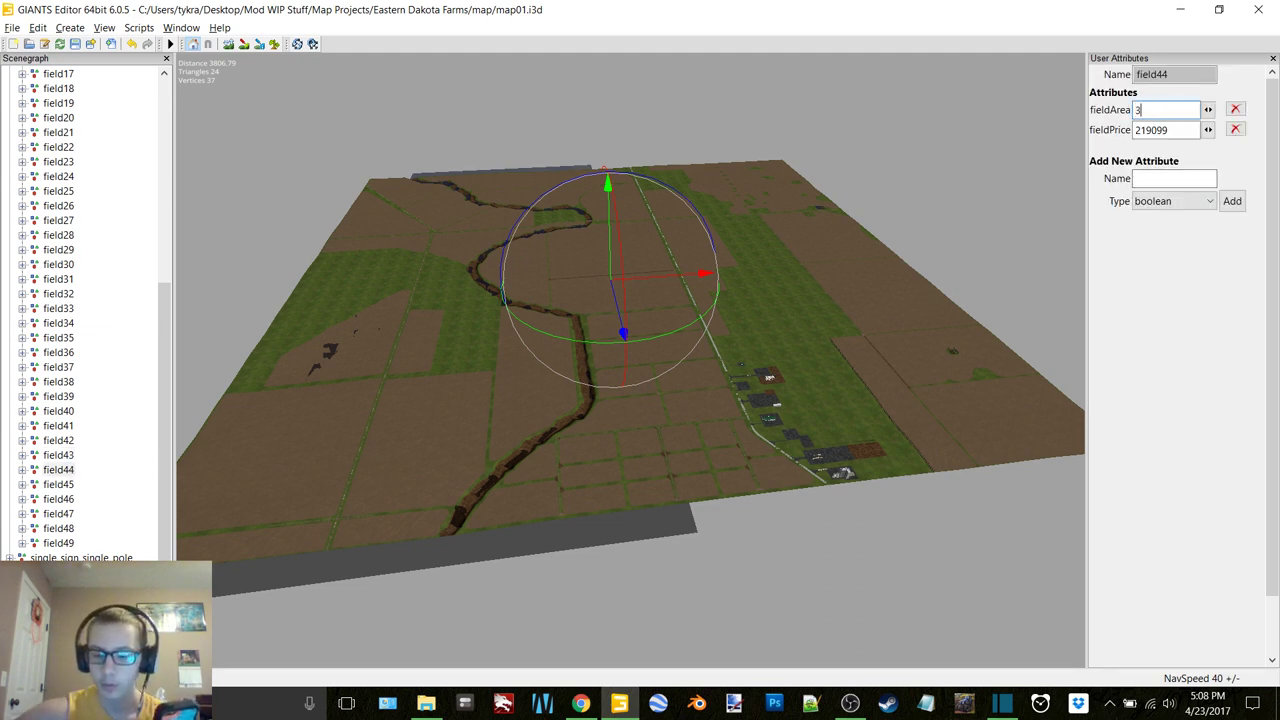
text(2.34)
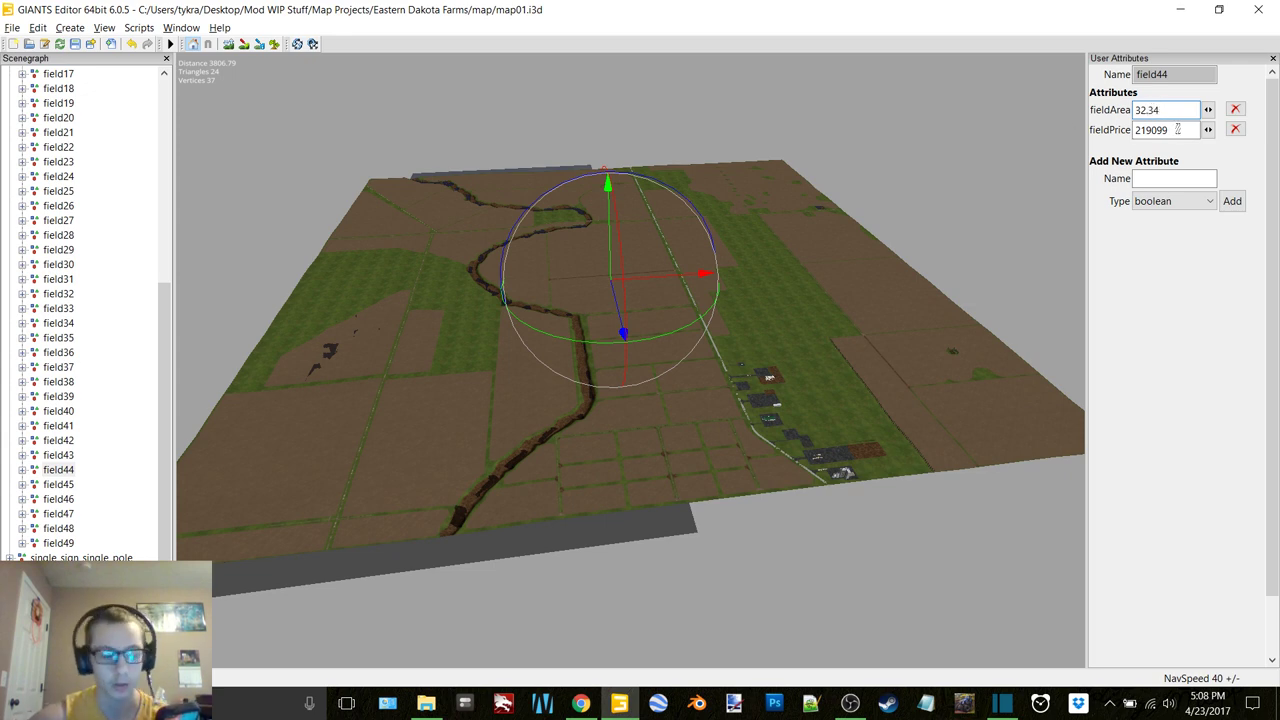
key(Tab)
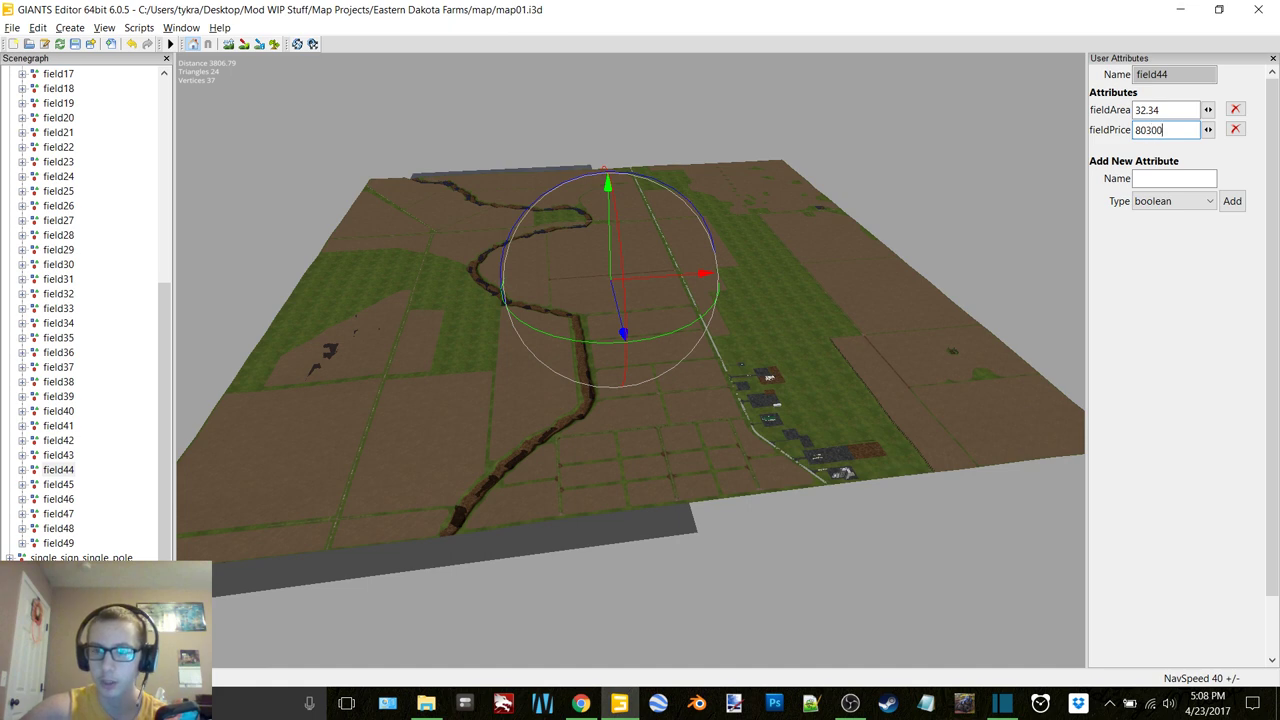
Set field45's fieldArea to 103.16 and its fieldPrice to 256146.
click(58, 484)
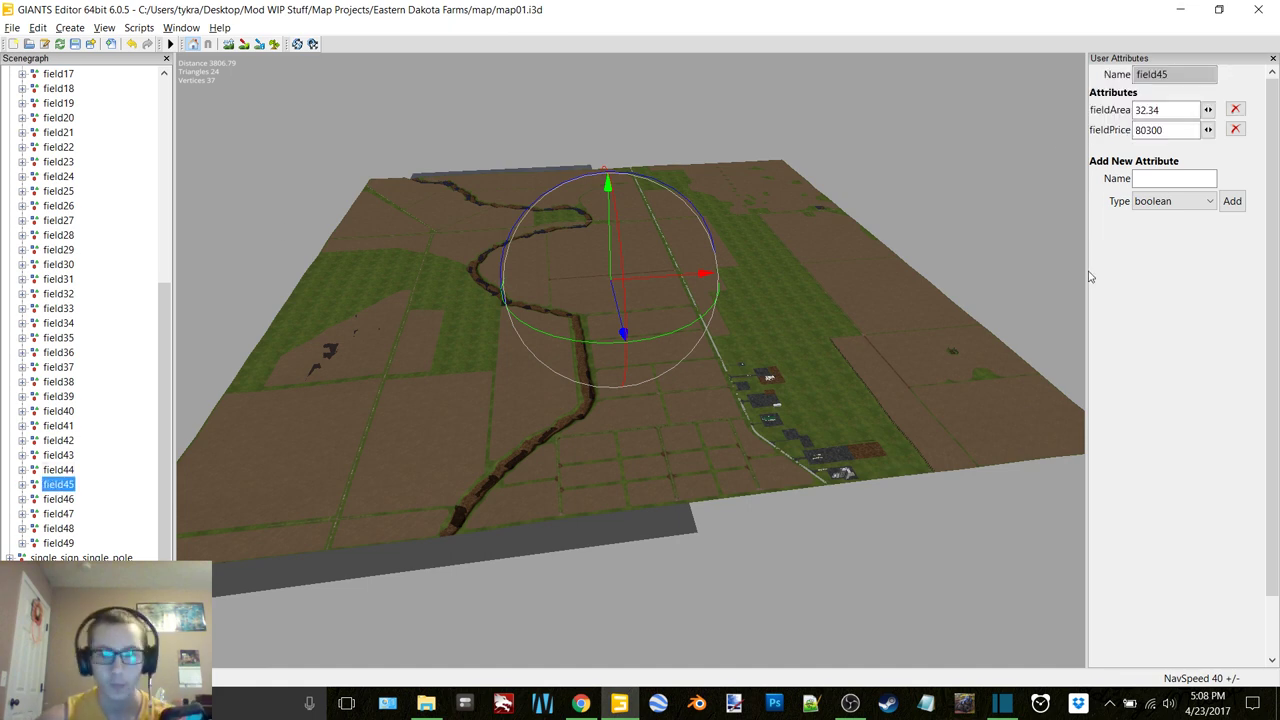
double_click(1160, 110)
text(103.16)
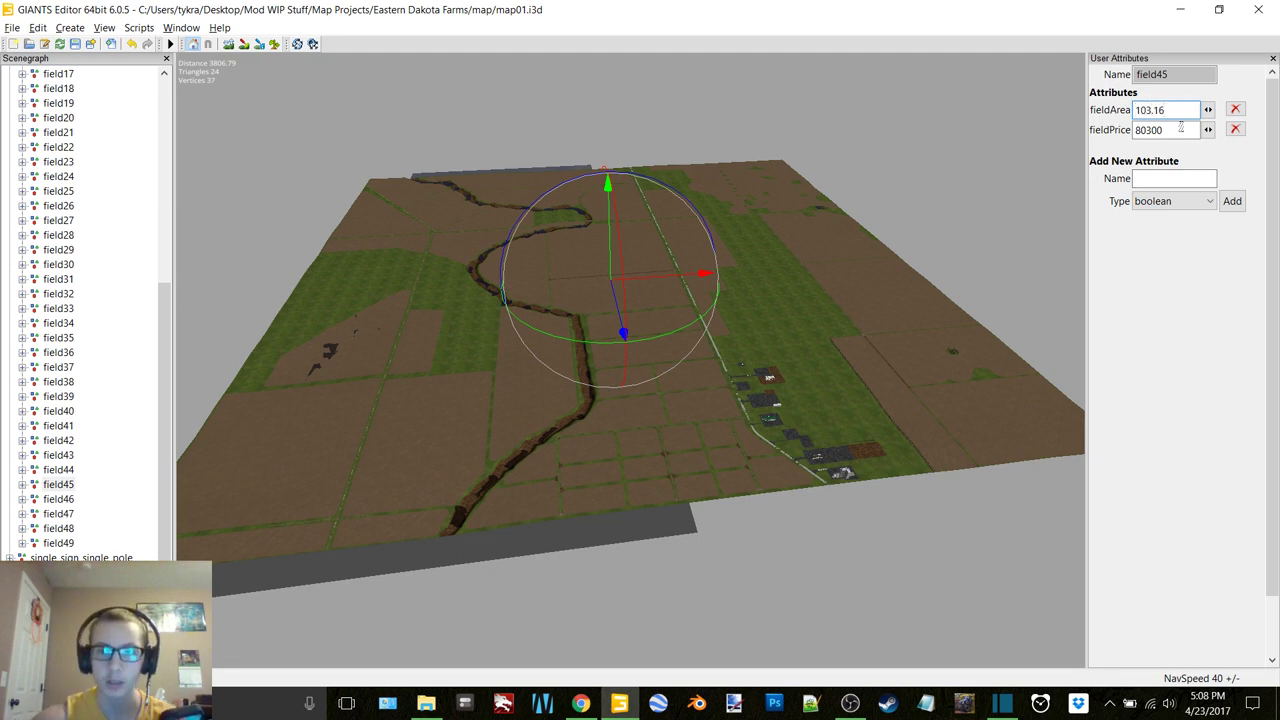
double_click(1181, 127)
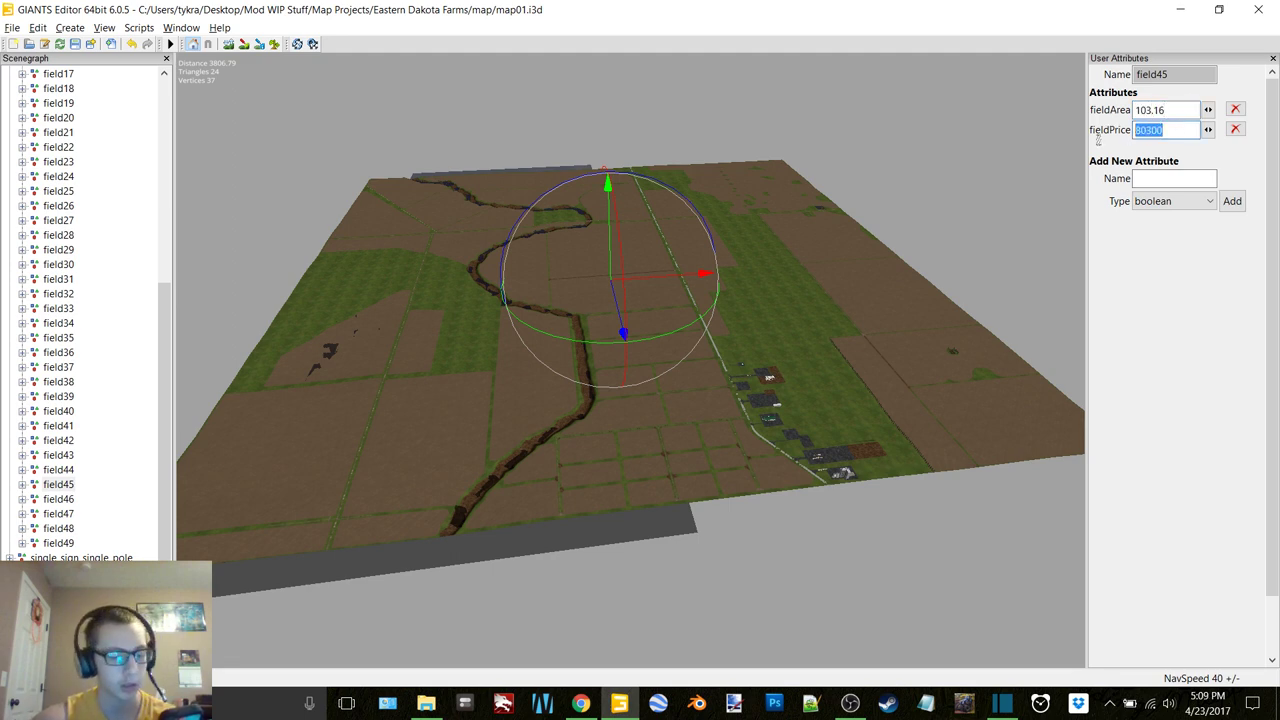
text(256146)
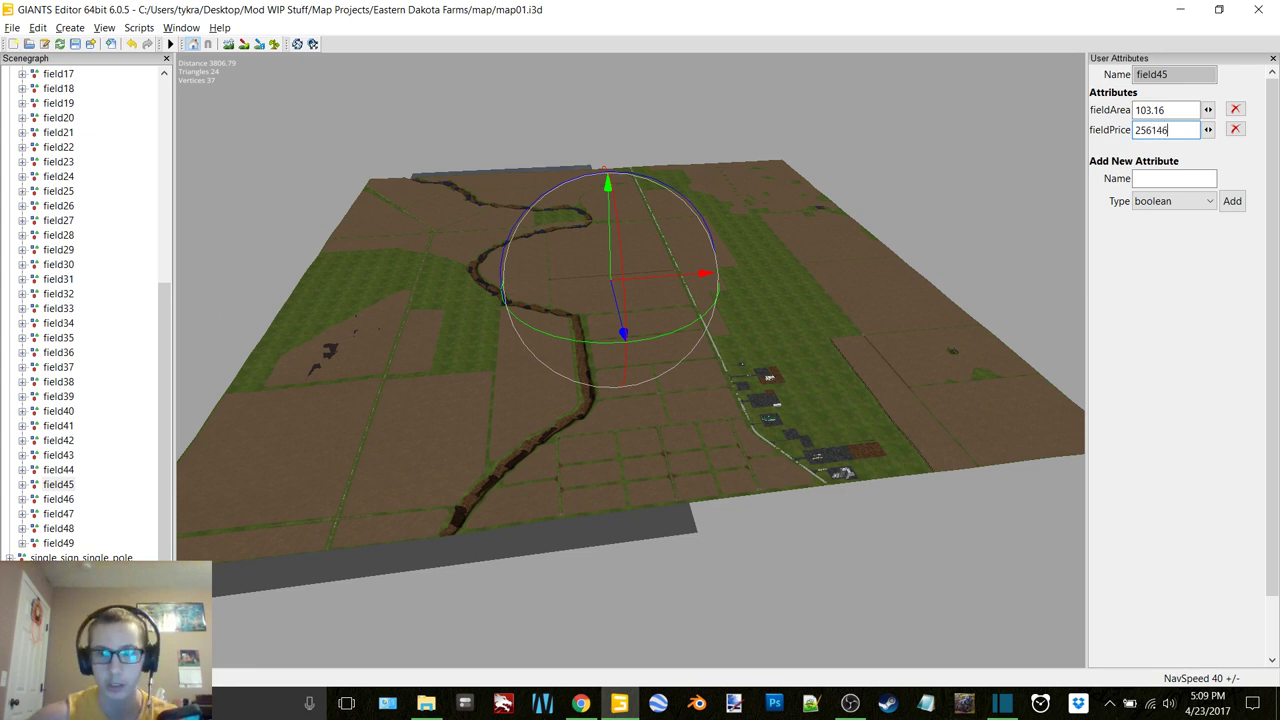
Set field46's fieldArea to 106.23 and its fieldPrice to 263769.
click(66, 498)
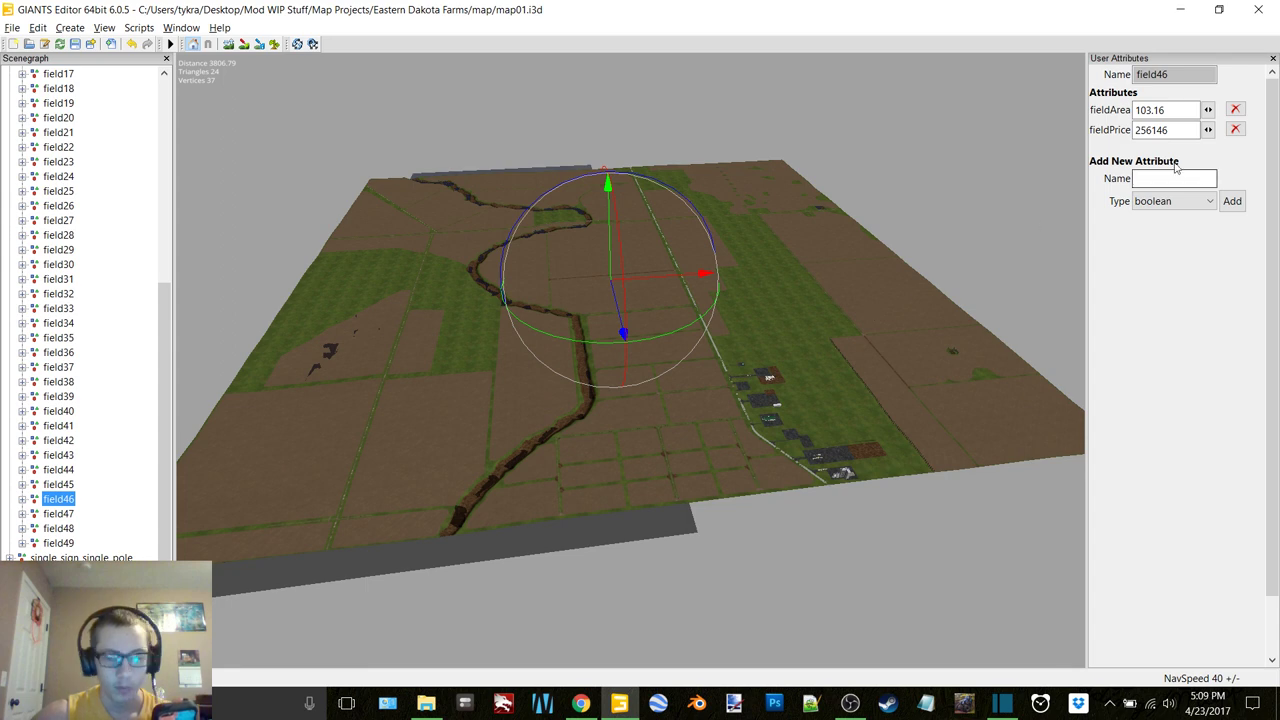
double_click(1172, 110)
text(1)
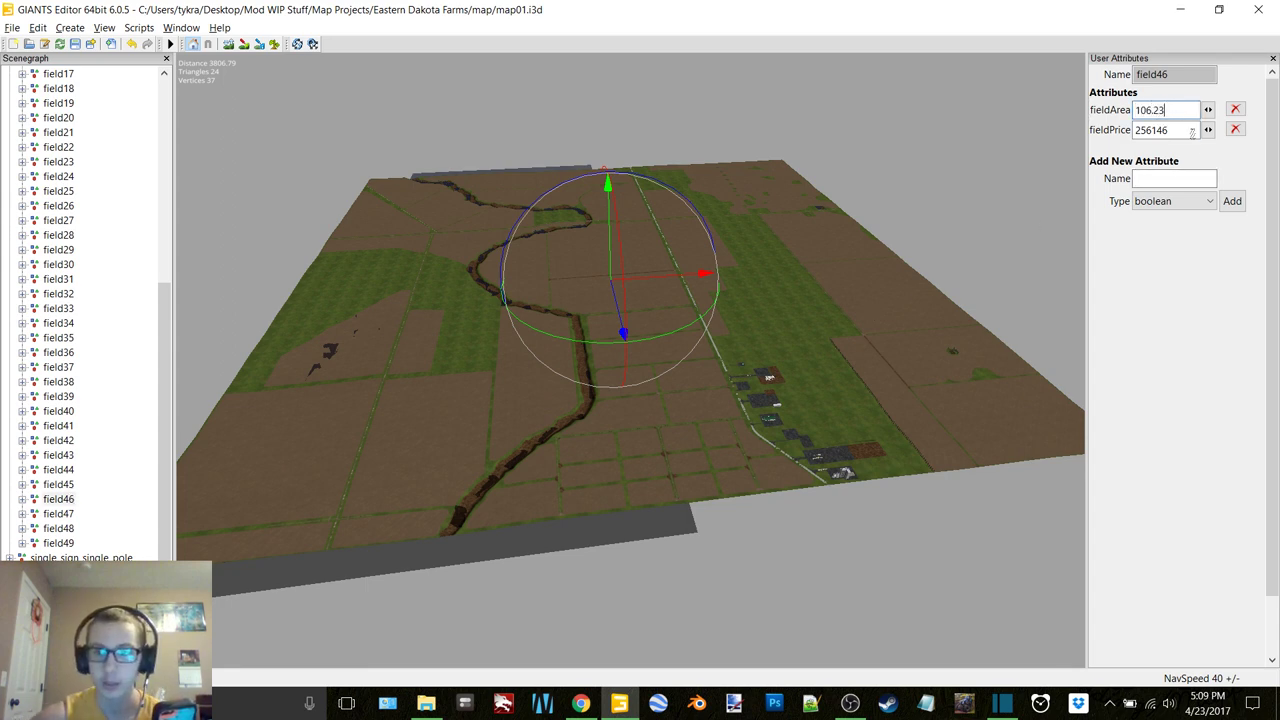
double_click(1192, 131)
text(263)
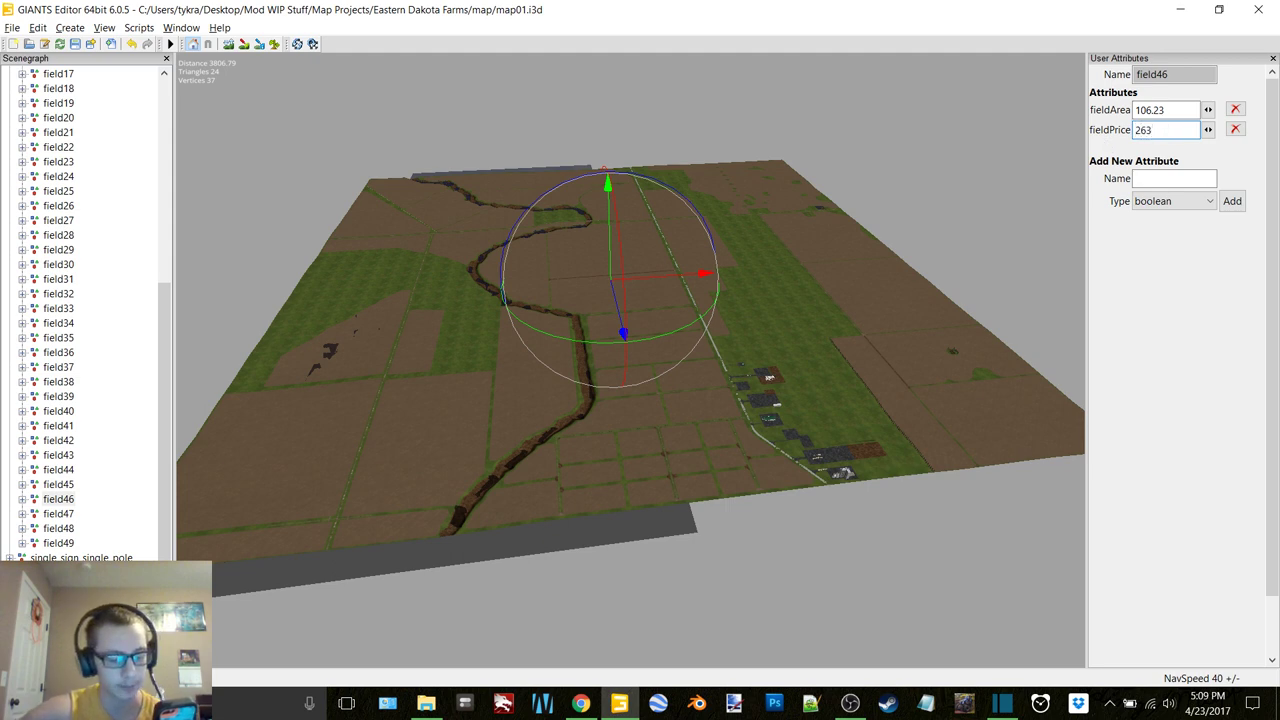
text(7)
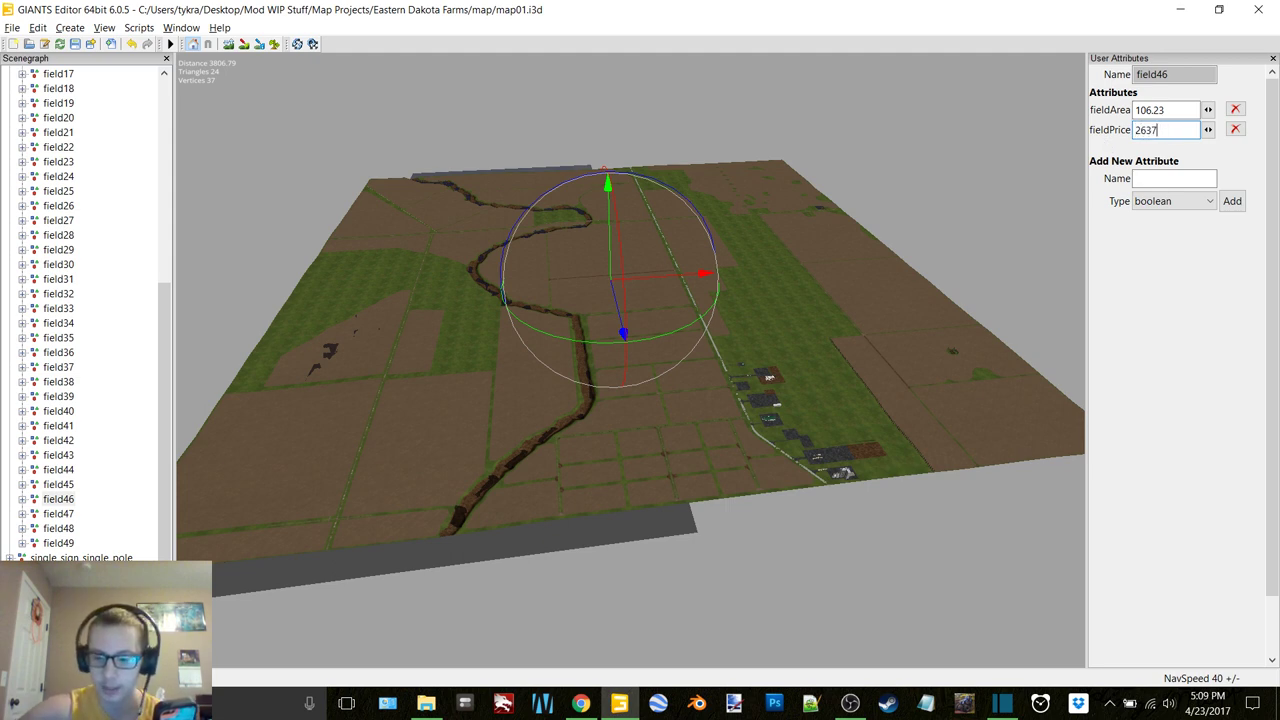
text(69)
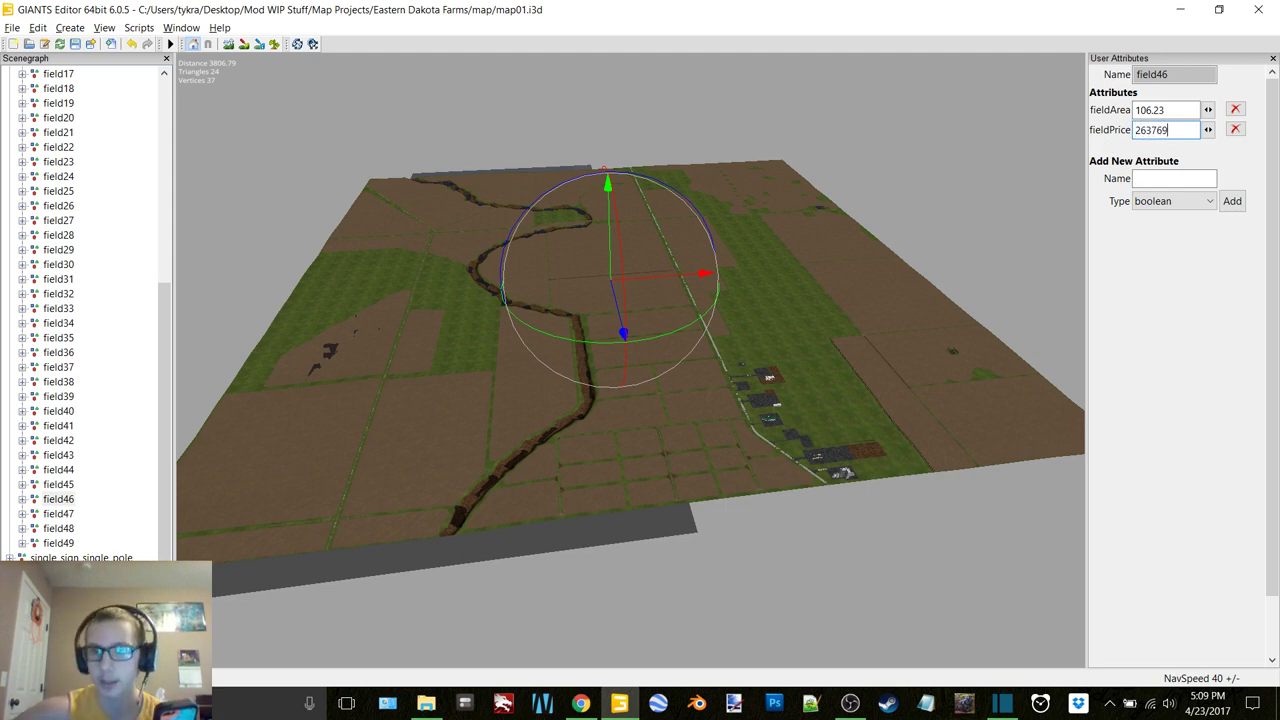
Set field47's fieldArea to 155 and its fieldPrice to 384865.
click(60, 514)
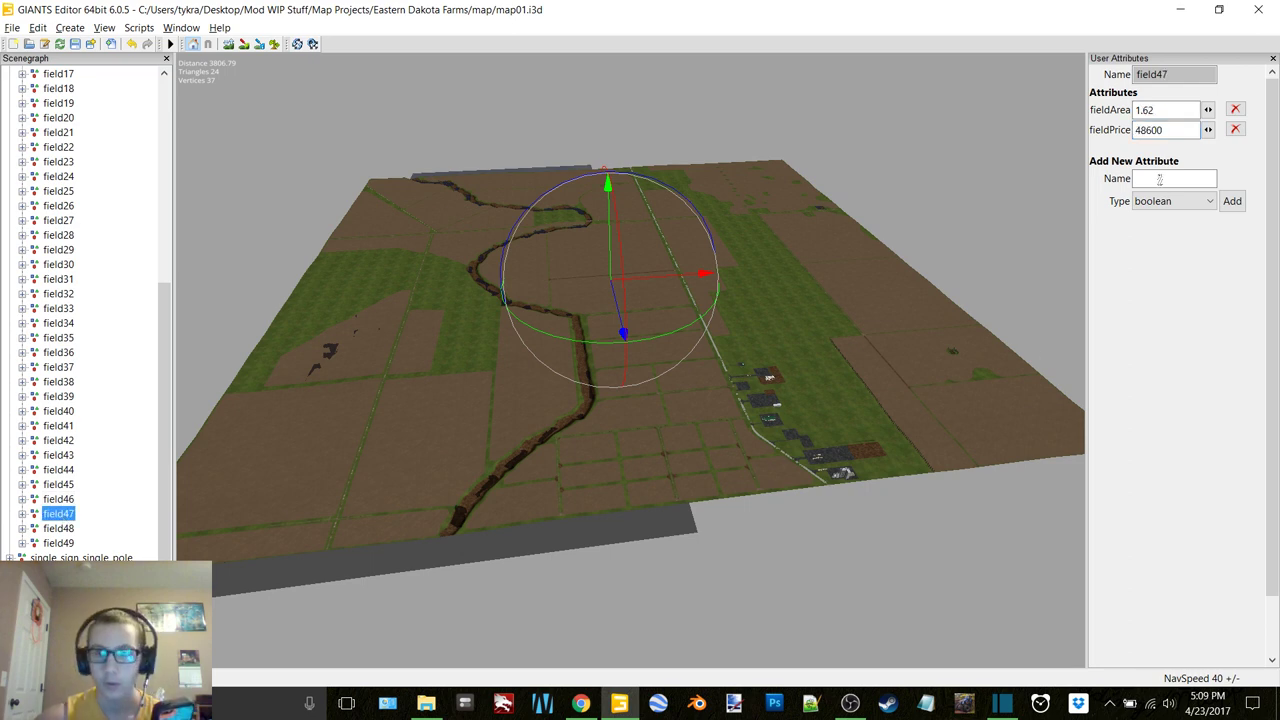
double_click(1148, 110)
text(155)
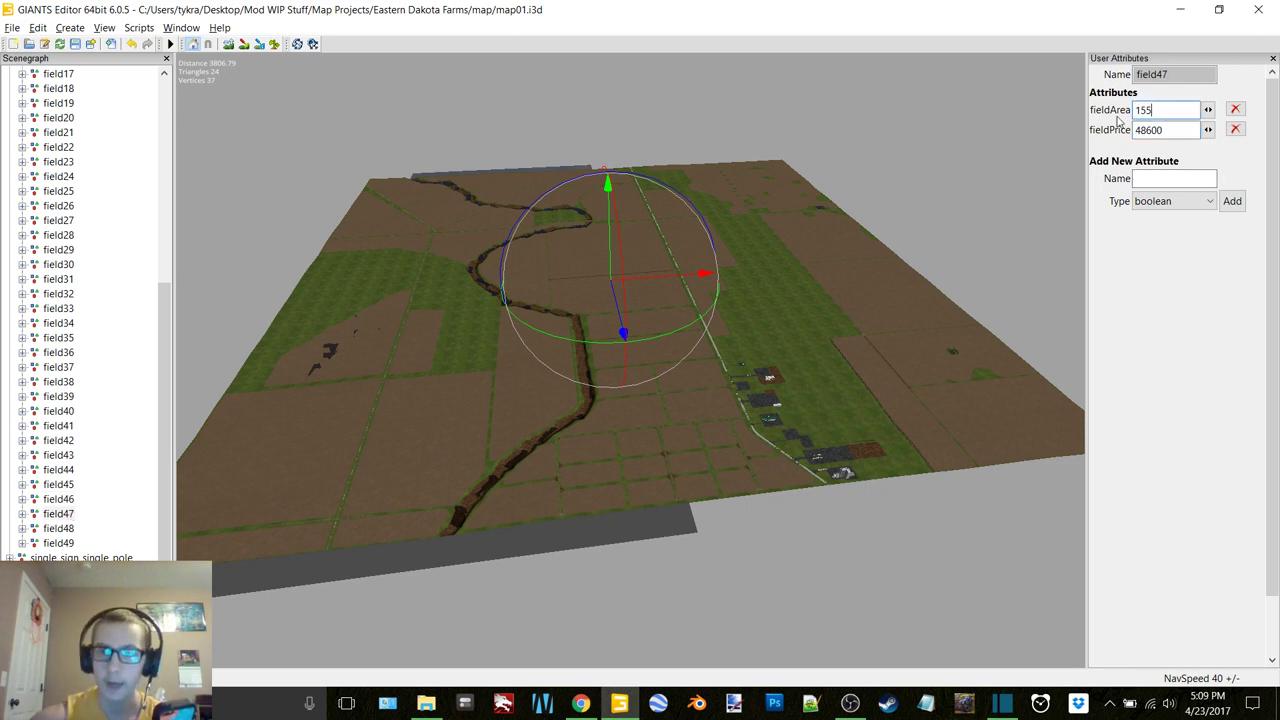
key(Tab)
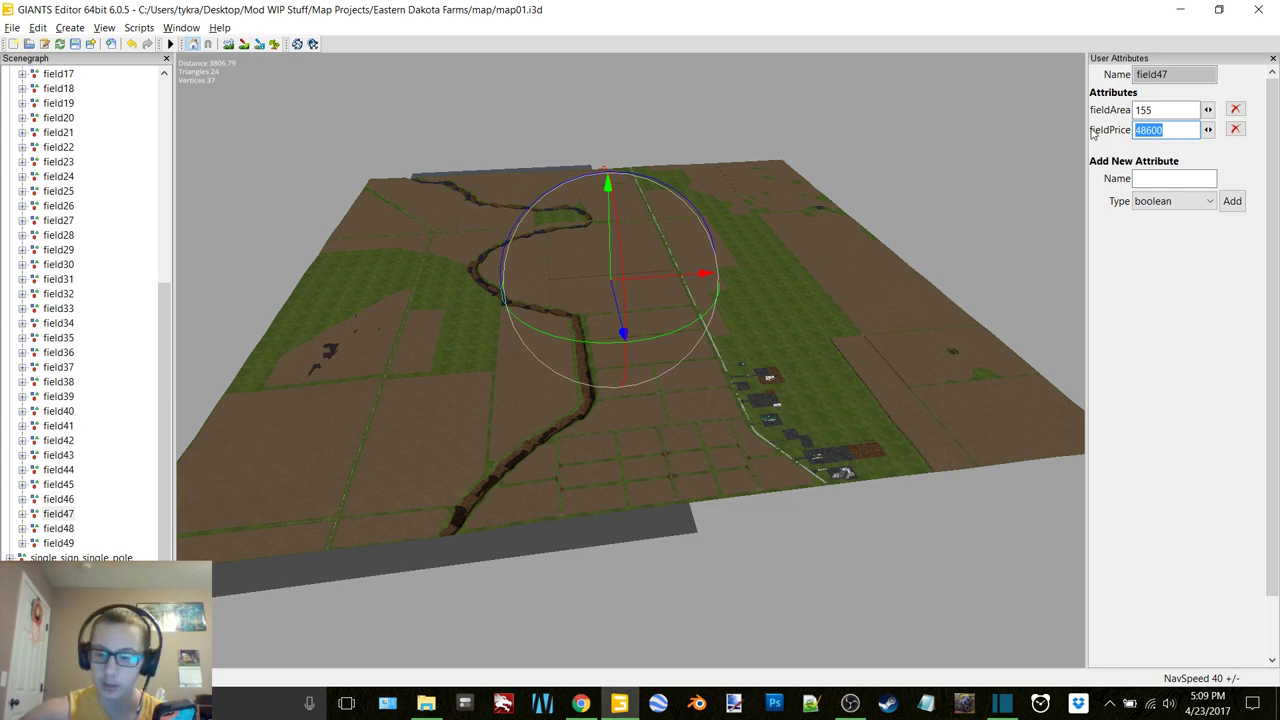
text(38)
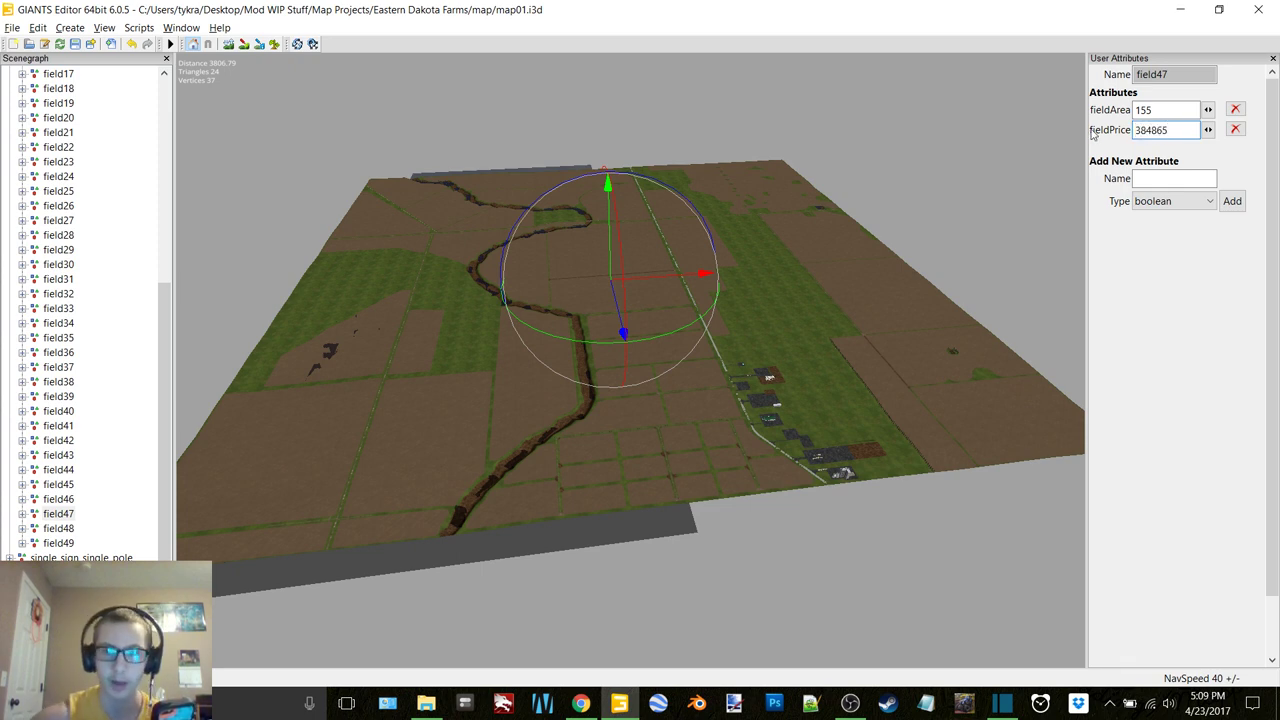
Set field48's fieldArea to 22.55 and its fieldPrice to 55991.
click(67, 530)
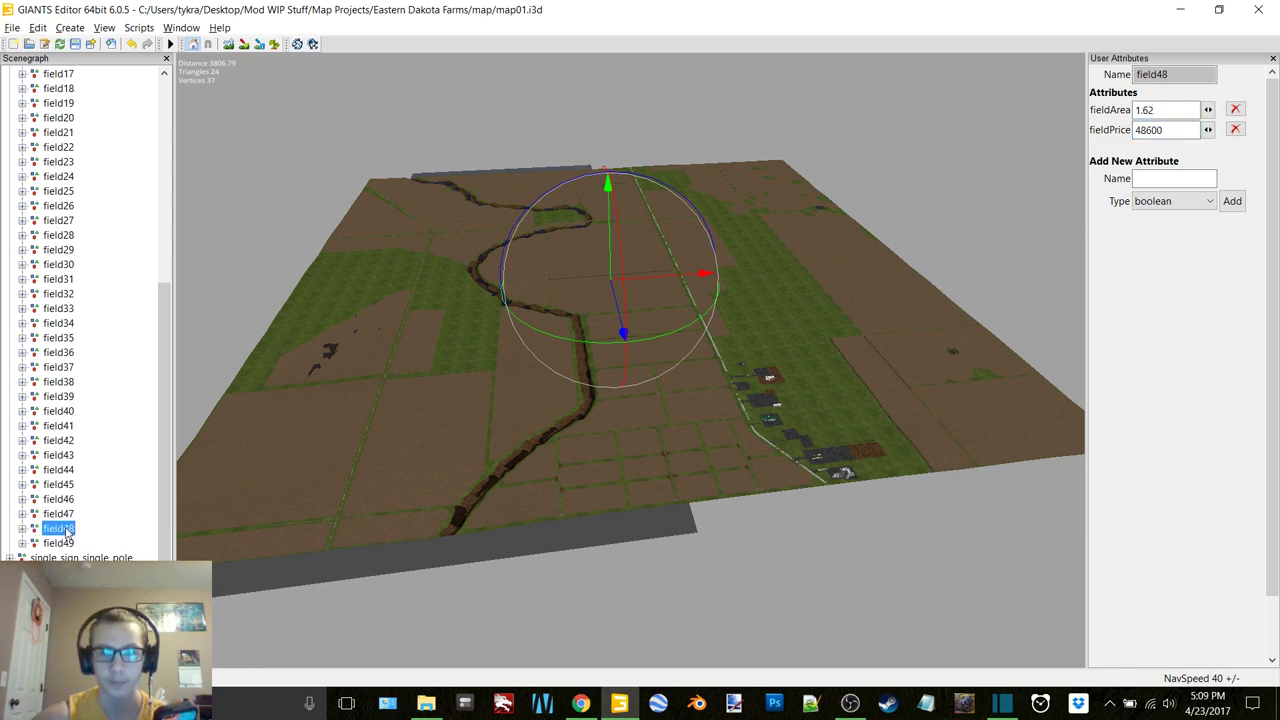
click(60, 543)
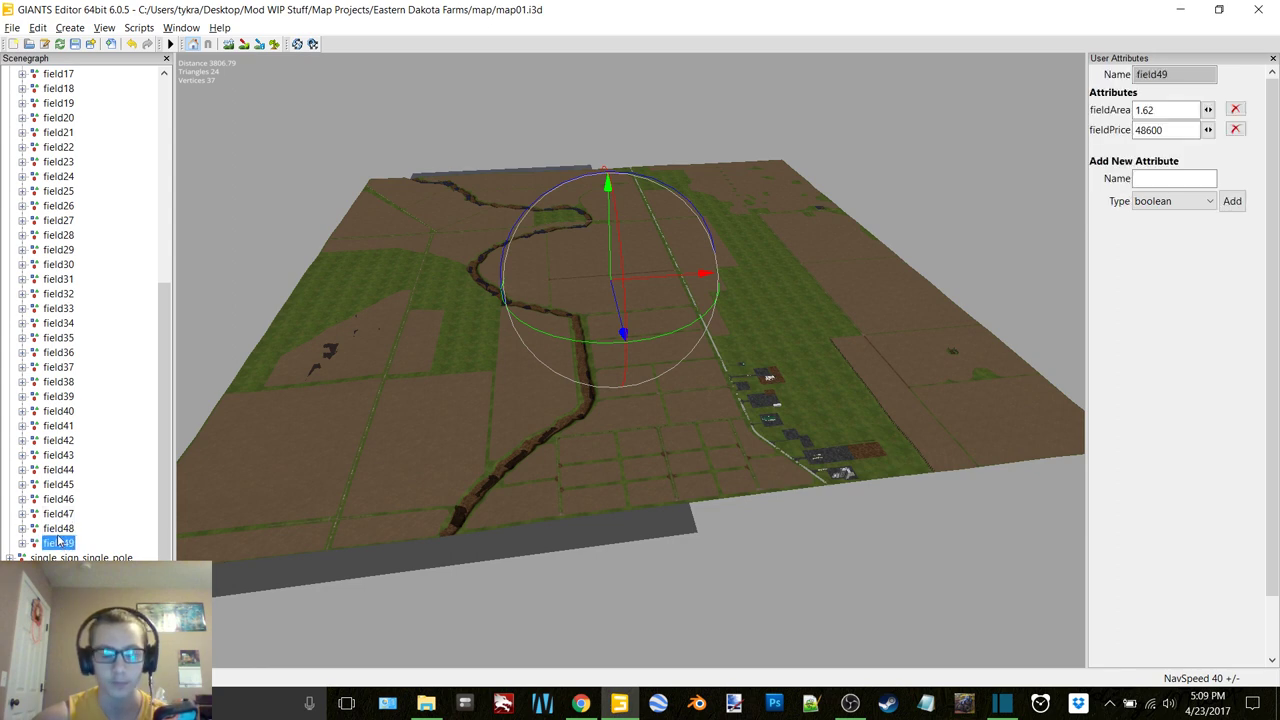
key(Up)
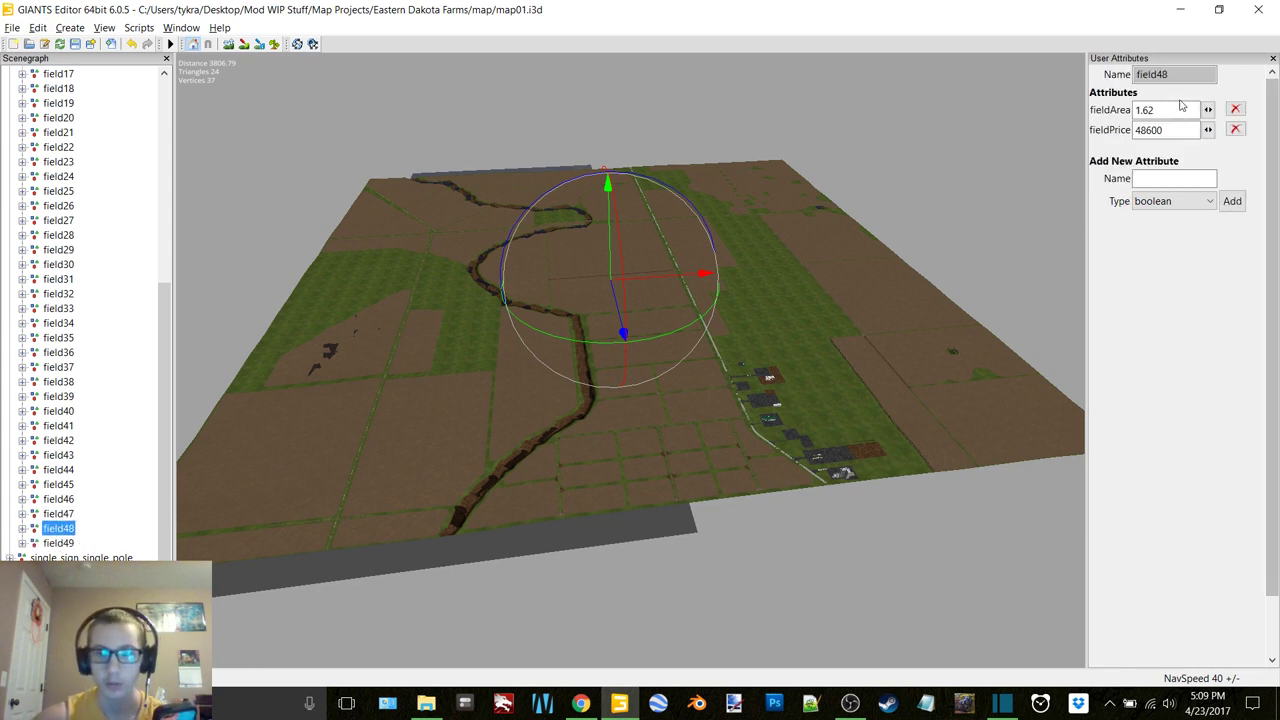
drag(1182, 108, 1113, 110)
text(22.55)
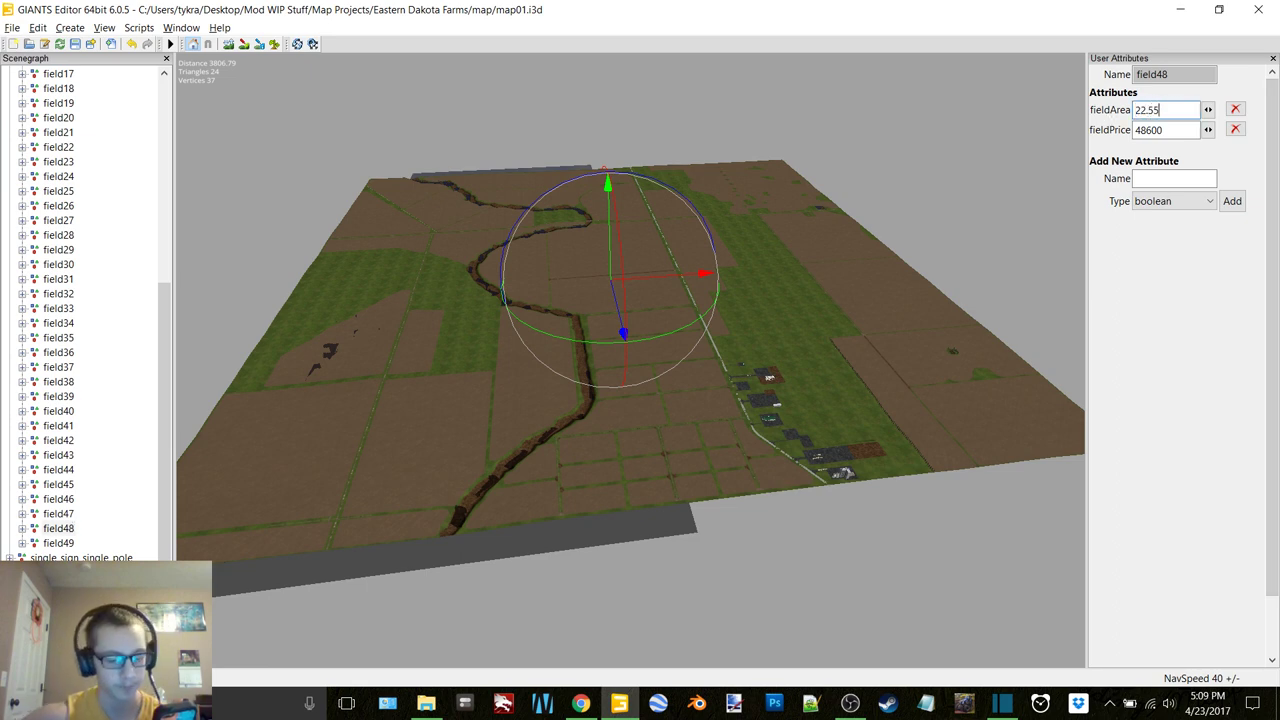
drag(1184, 129, 1115, 139)
text(55991)
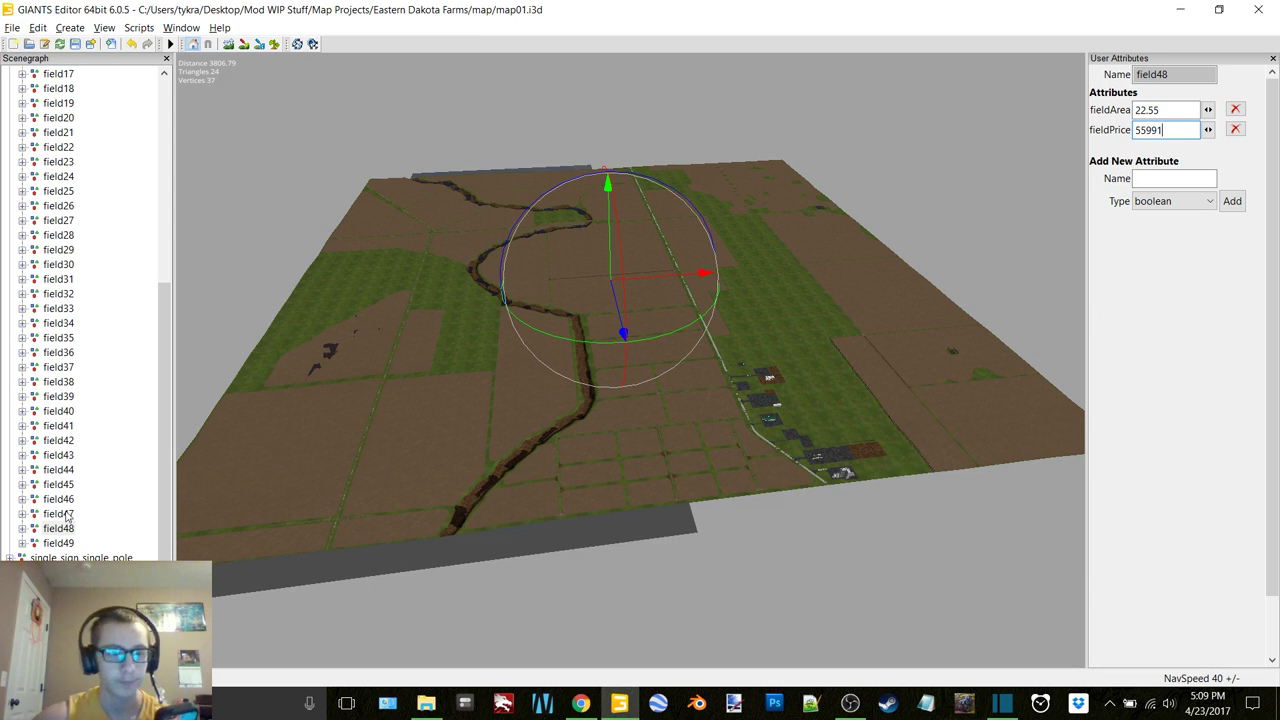
Set field49's fieldArea to 11.61 and its fieldPrice to 28827.
click(63, 543)
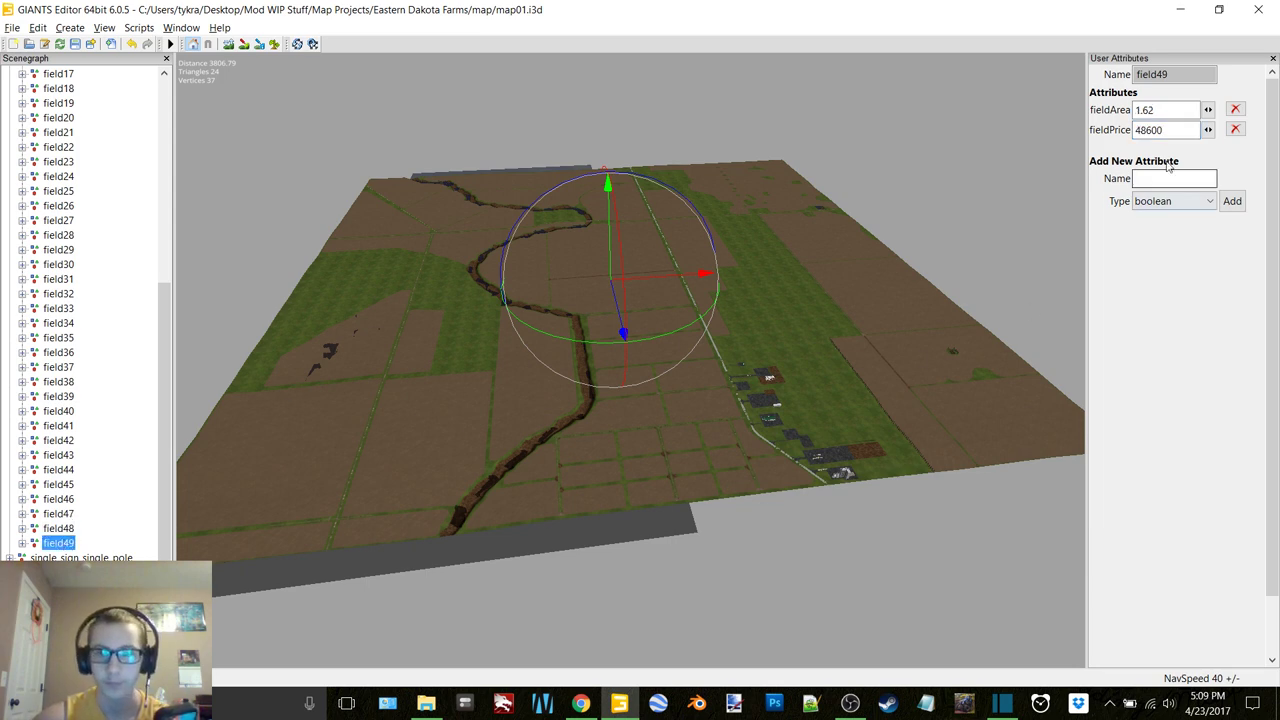
key(Tab)
text(1)
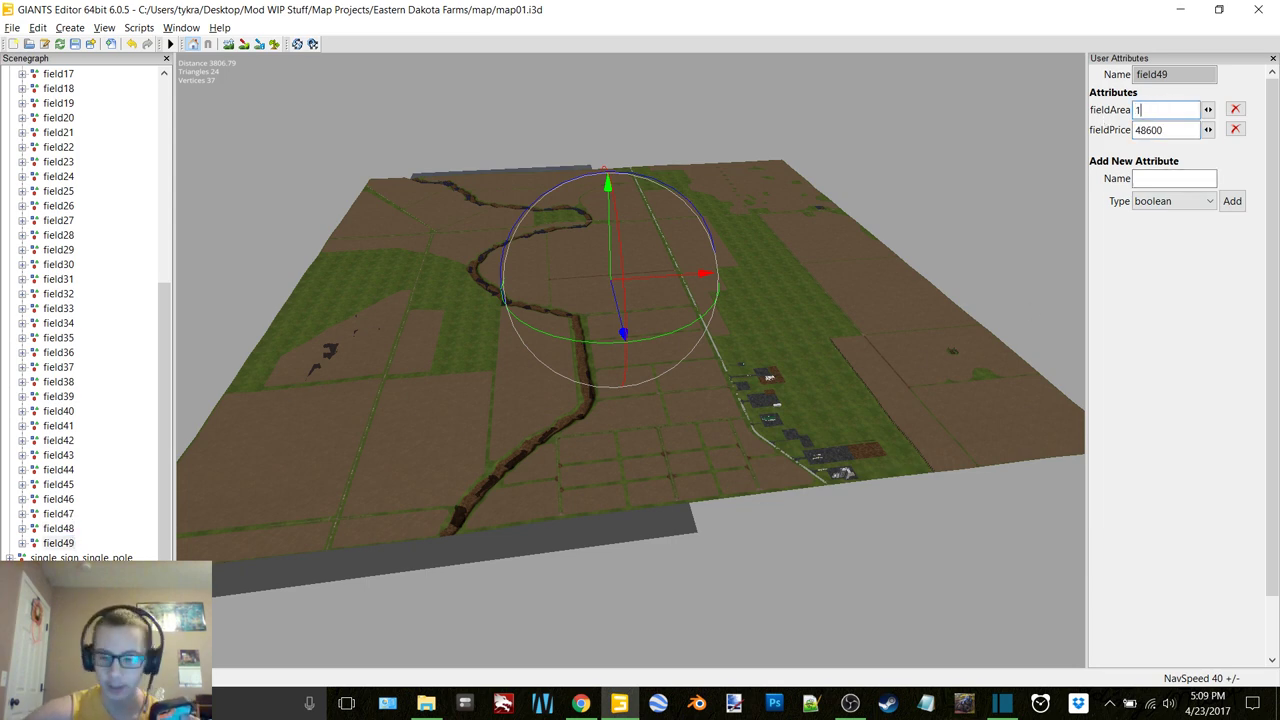
text(1.61)
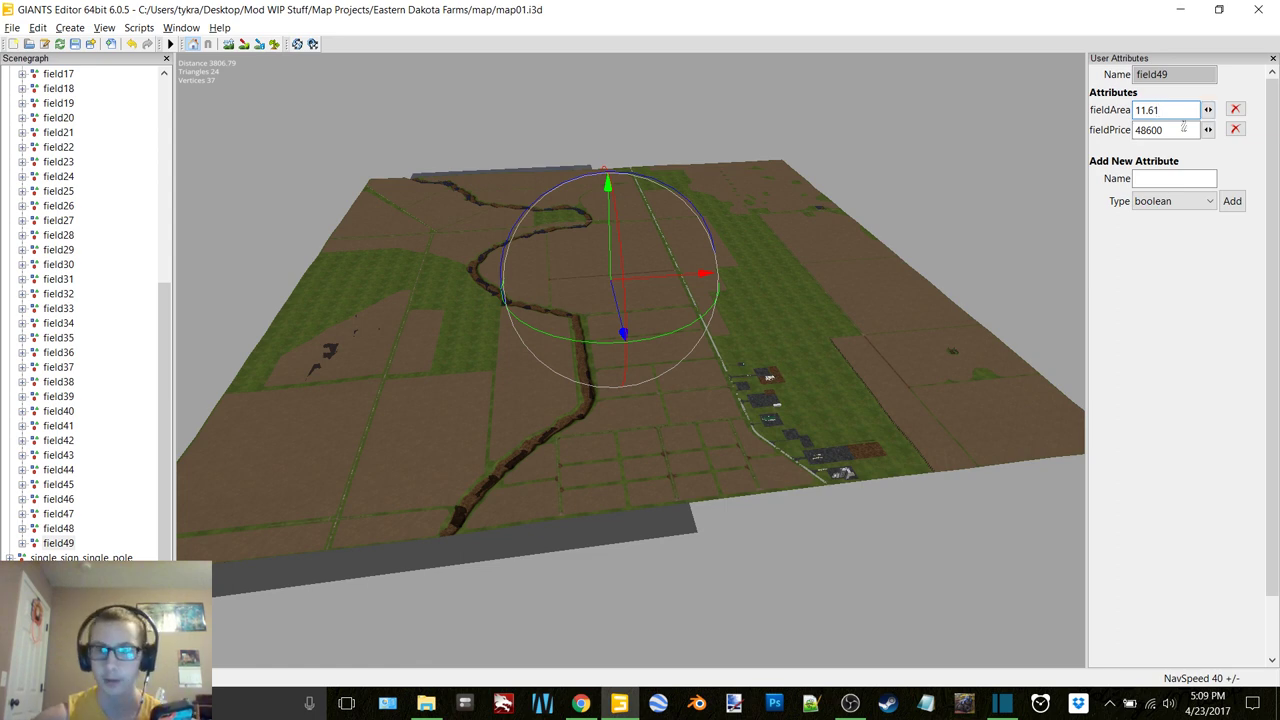
key(Tab)
text(2)
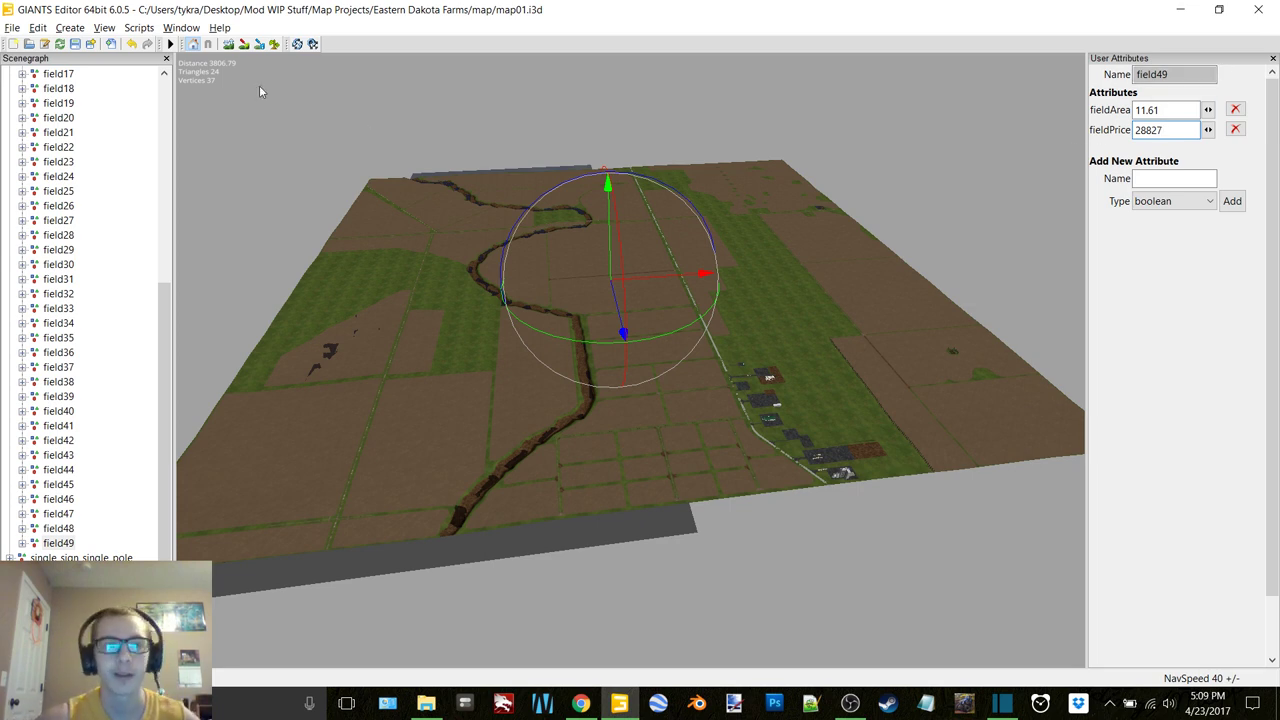
Save the Eastern Dakota Farms map, switch to OBS and stop the recording.
click(74, 46)
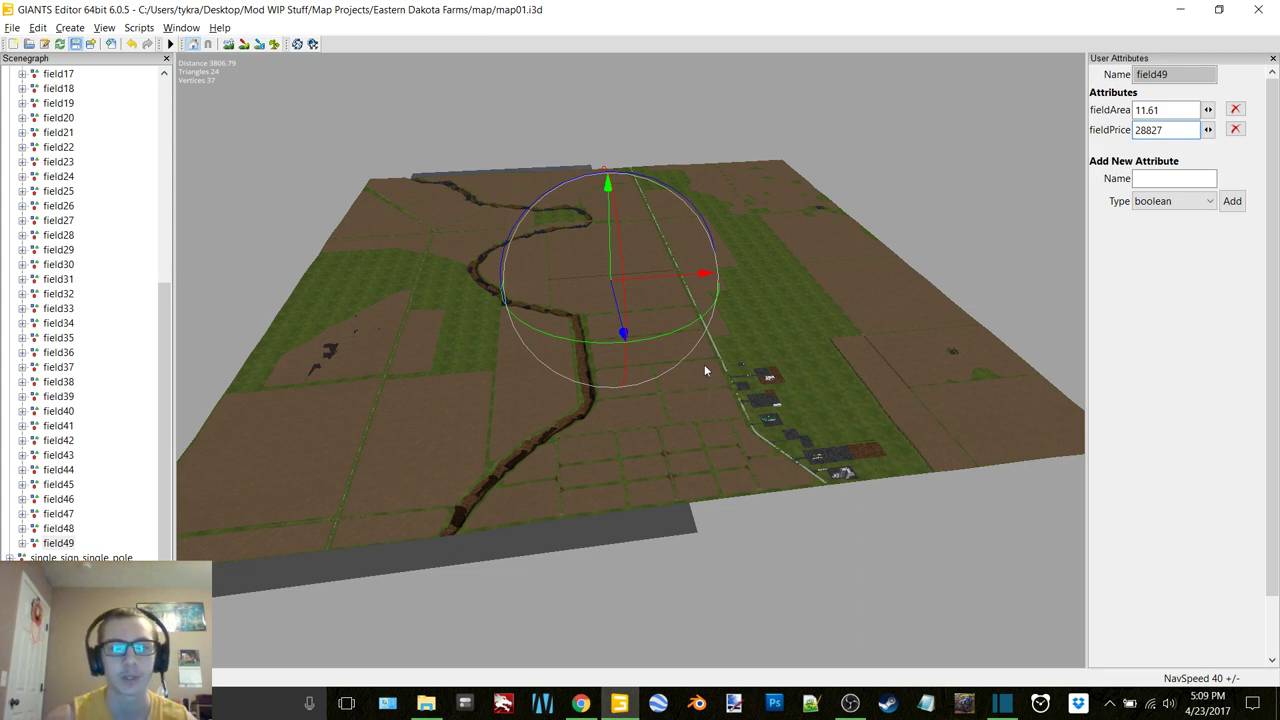
click(850, 703)
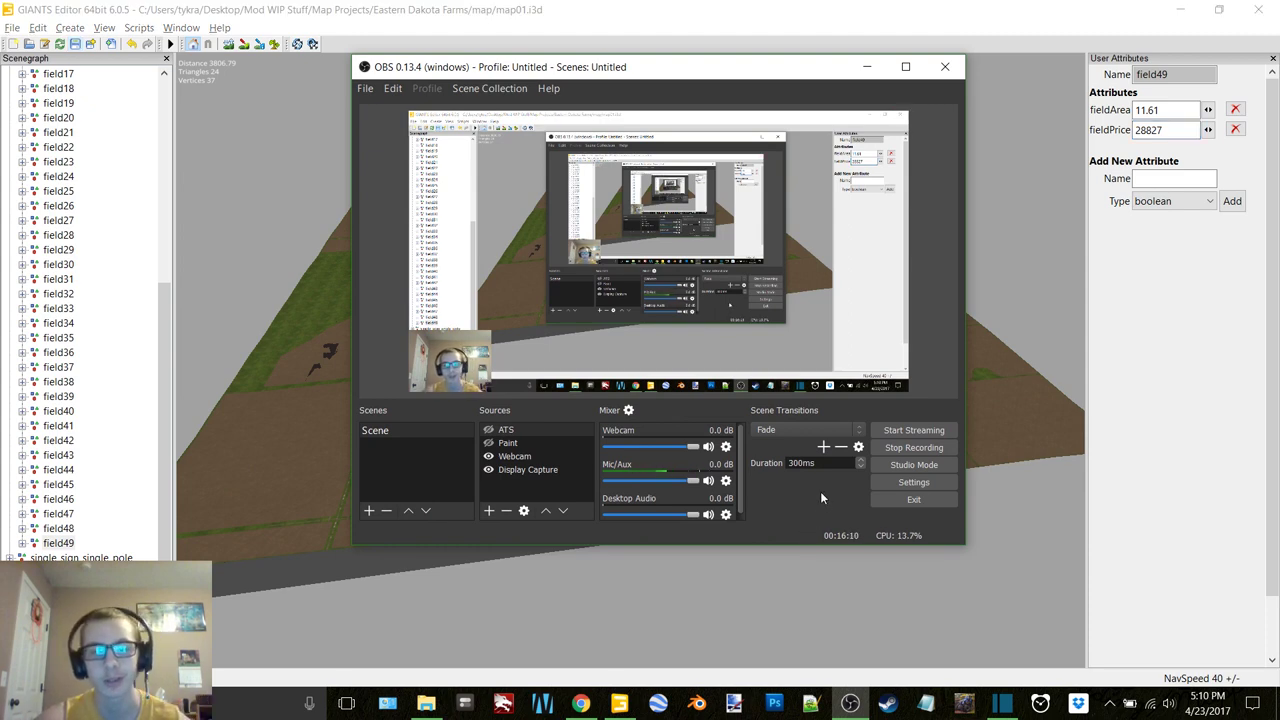
click(903, 449)
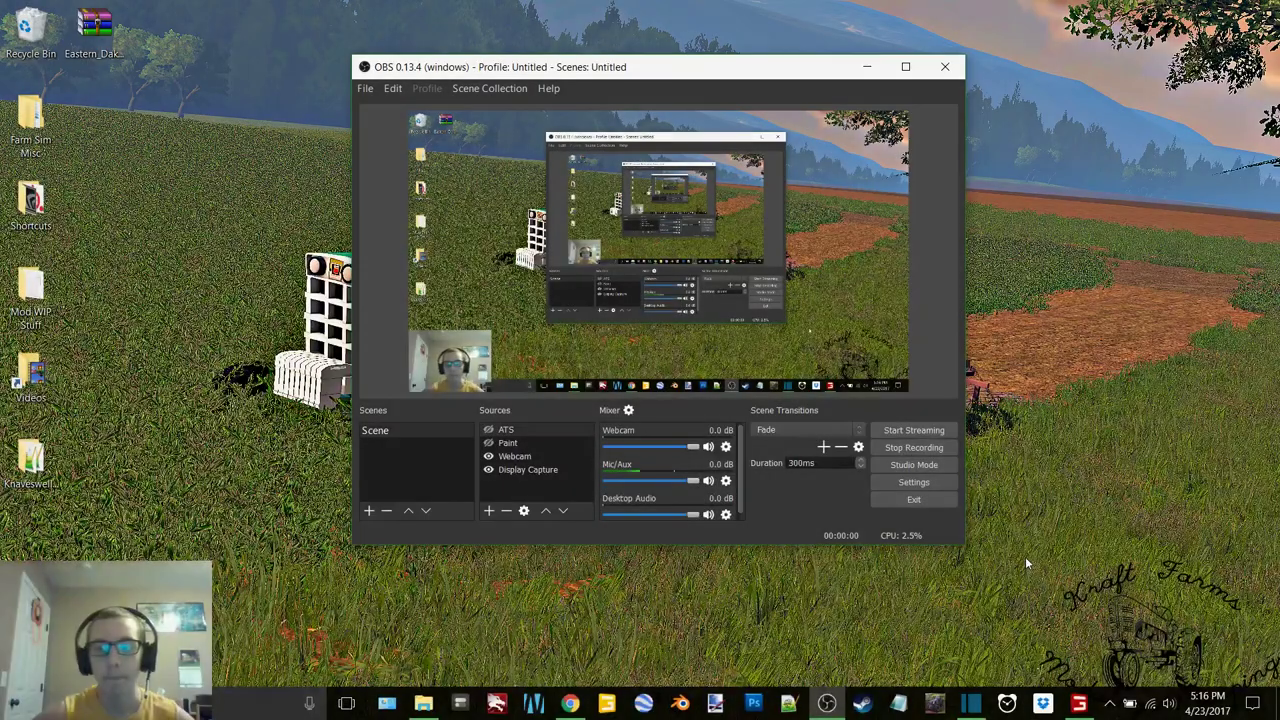
Switch to Farming Simulator, open the credit union Hagenstedt and examine the buying and lease prices in its field management, closing the bank after.
click(1078, 705)
key(b)
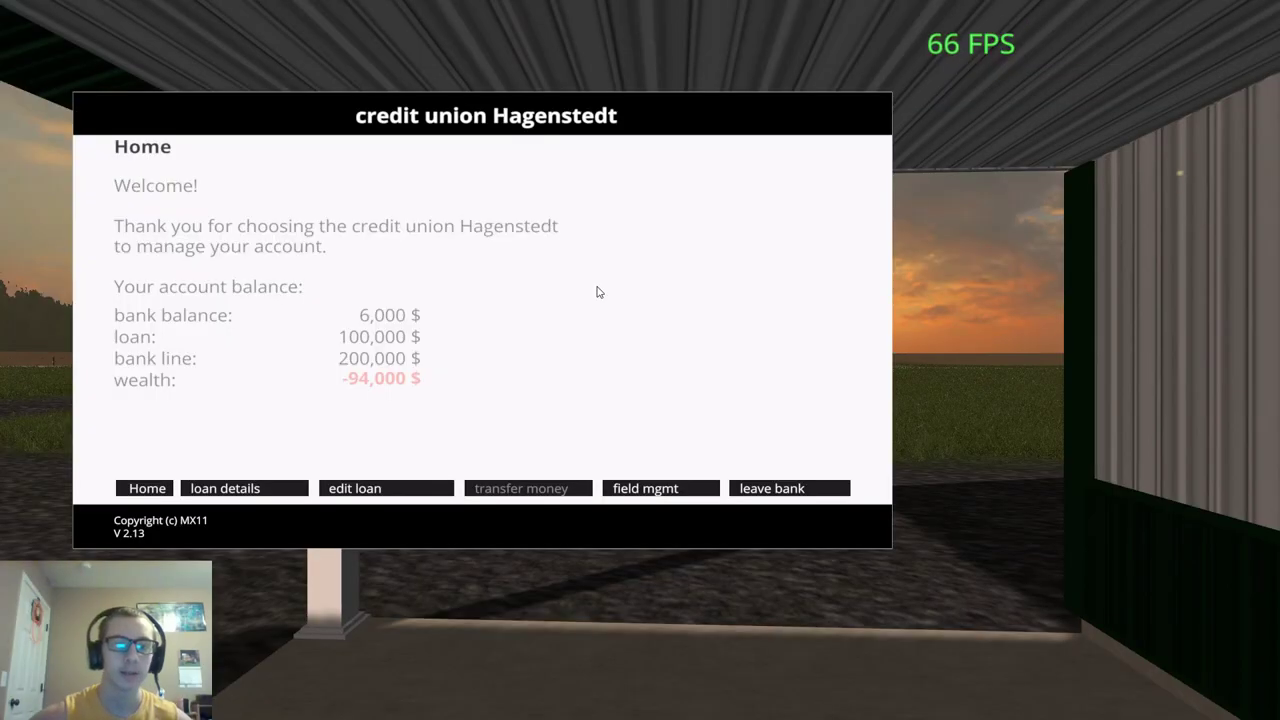
click(658, 488)
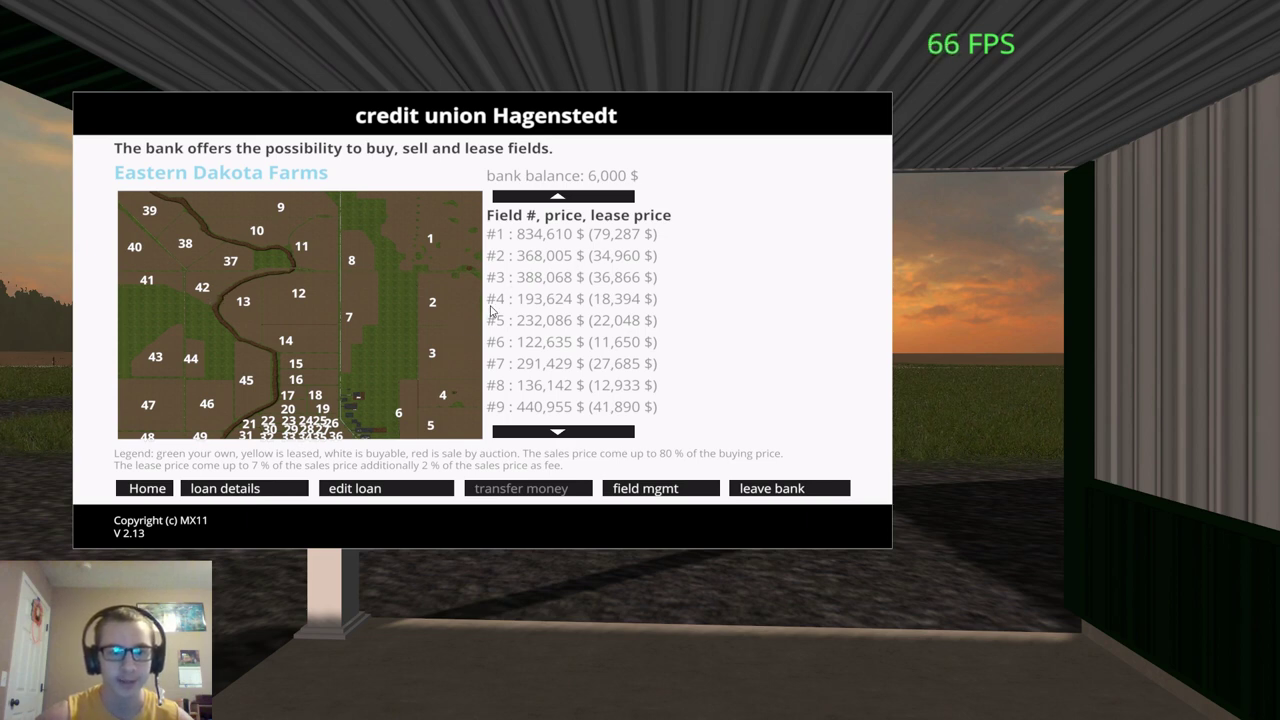
click(786, 492)
Examine the field numbers on the Growth map view in the in-game menu, and return to the game.
key(Escape)
click(1117, 94)
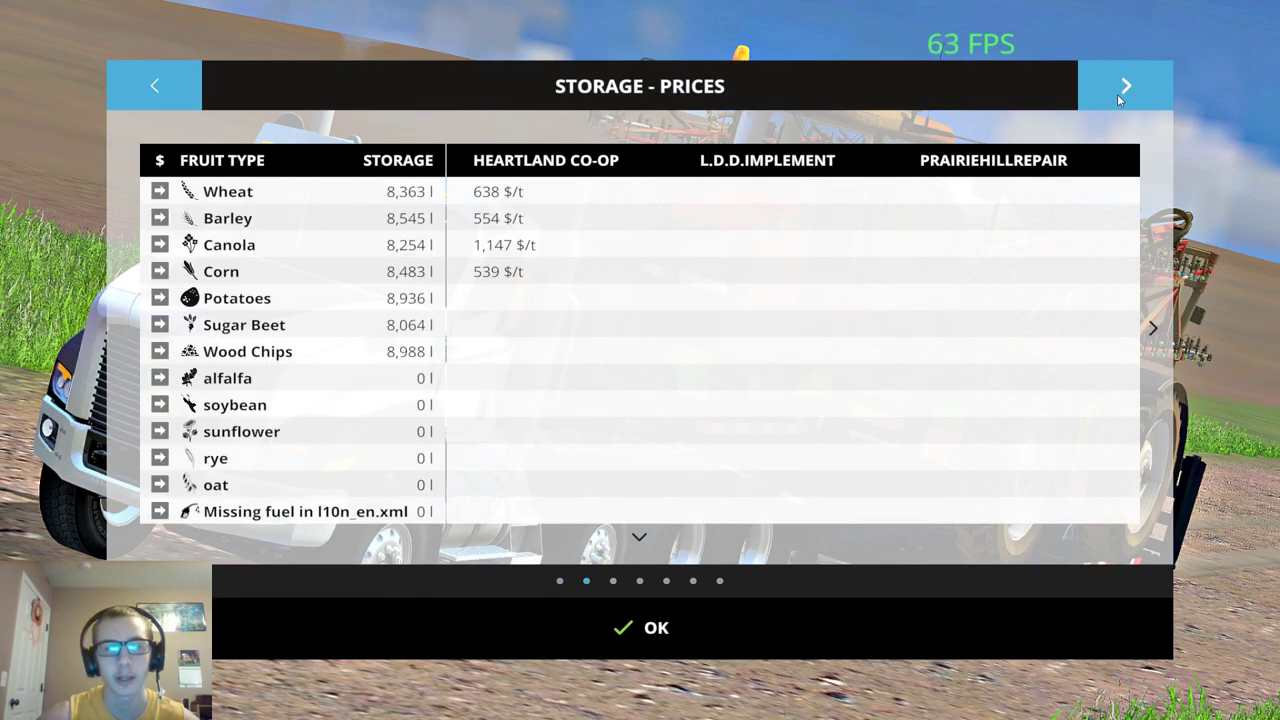
click(1117, 94)
click(1117, 94)
click(1117, 94)
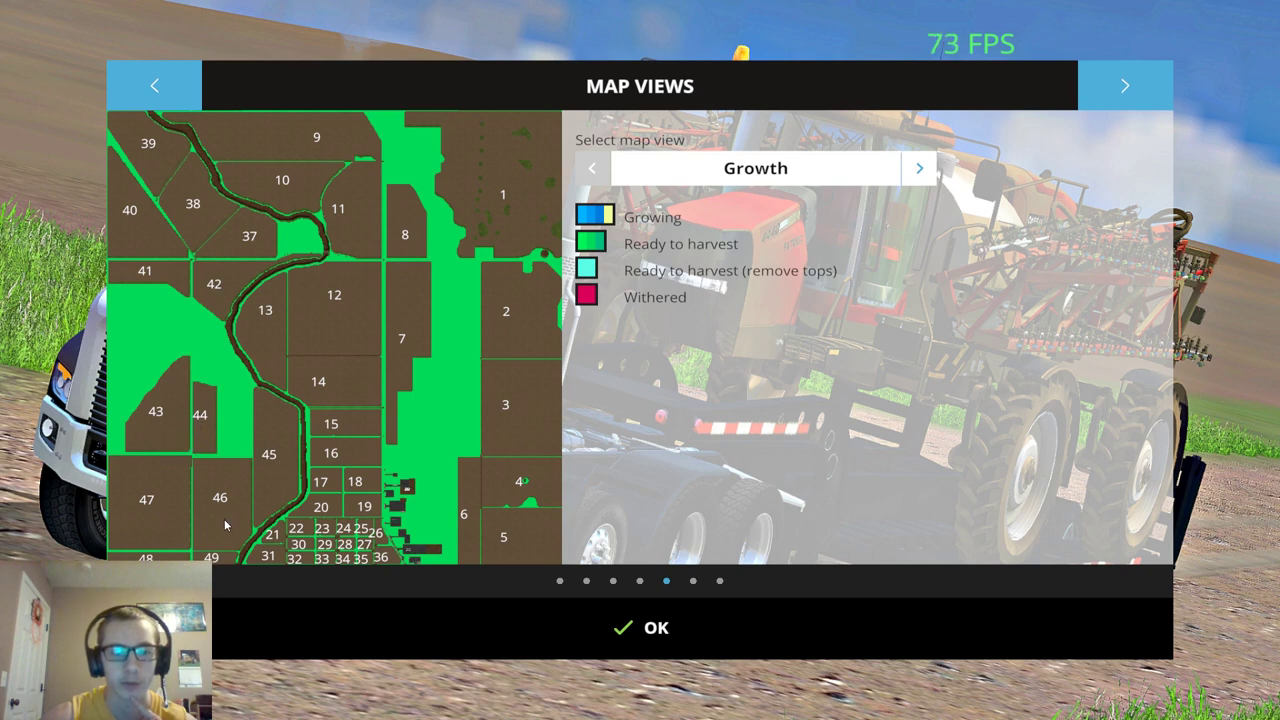
click(630, 628)
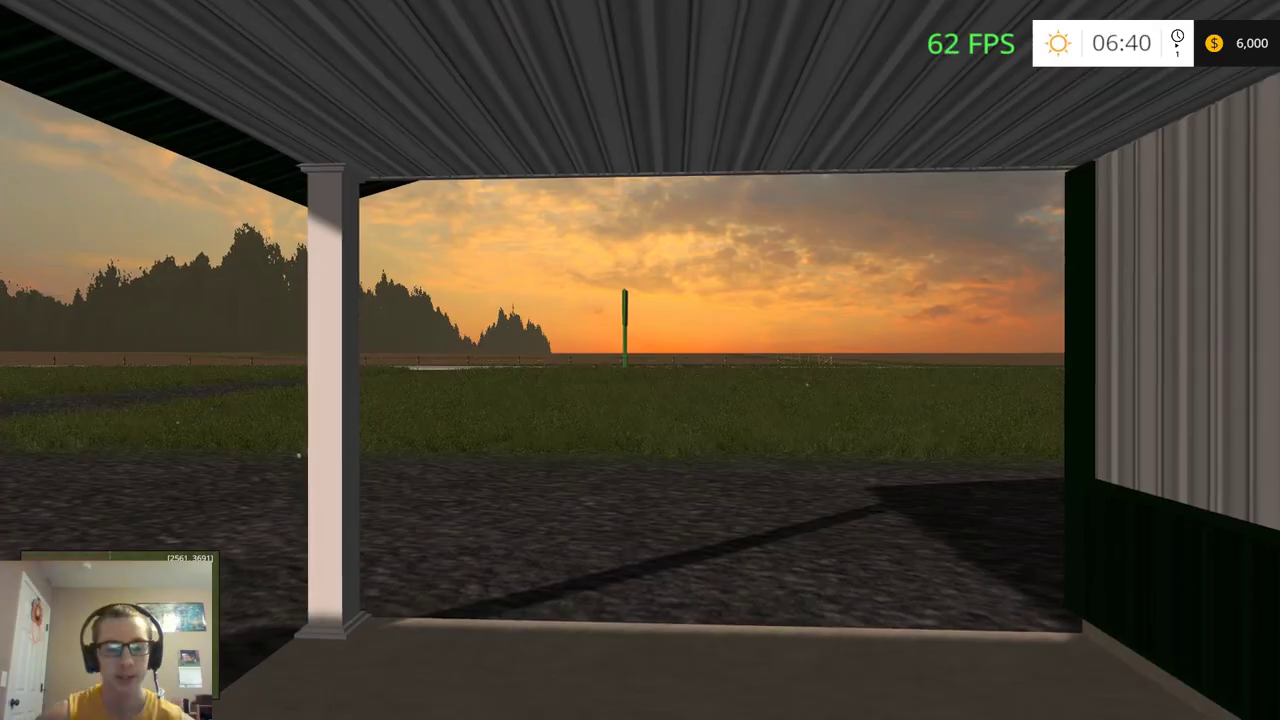
Travel from the porch along the road to the red wooden building with stone trim, and walk inside to a field purchase marker by the wall.
key(w)
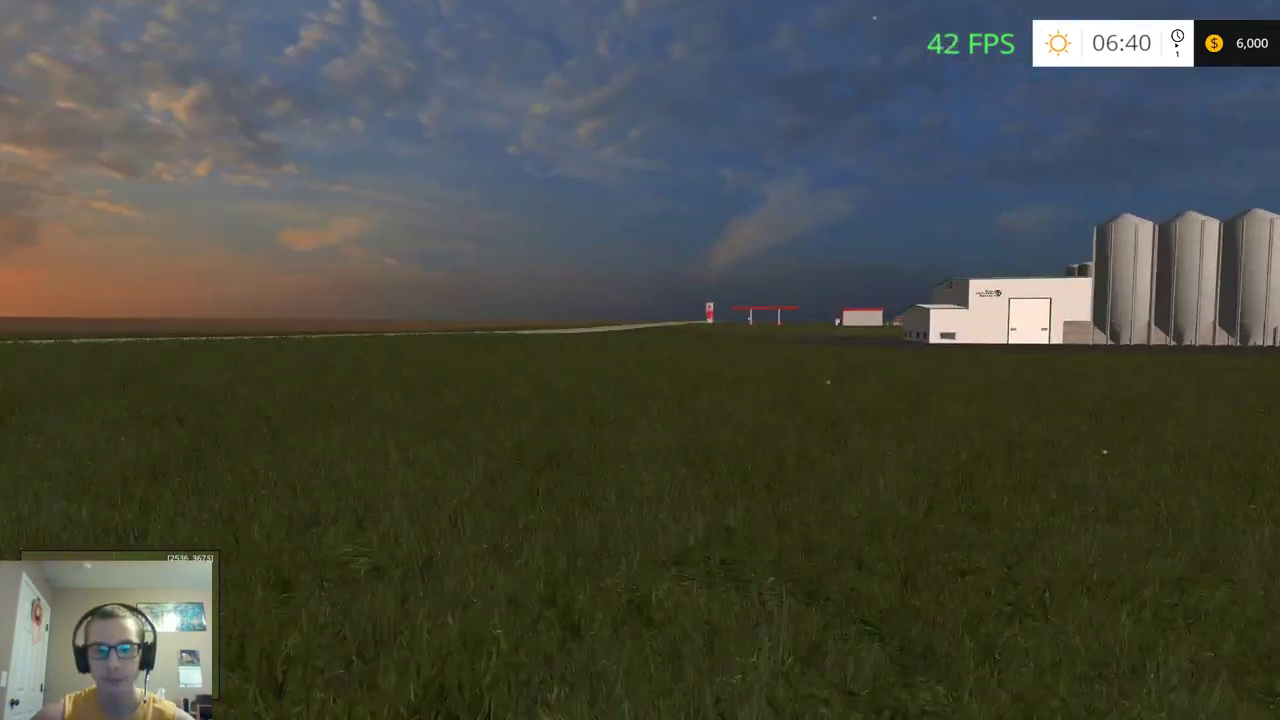
key(w)
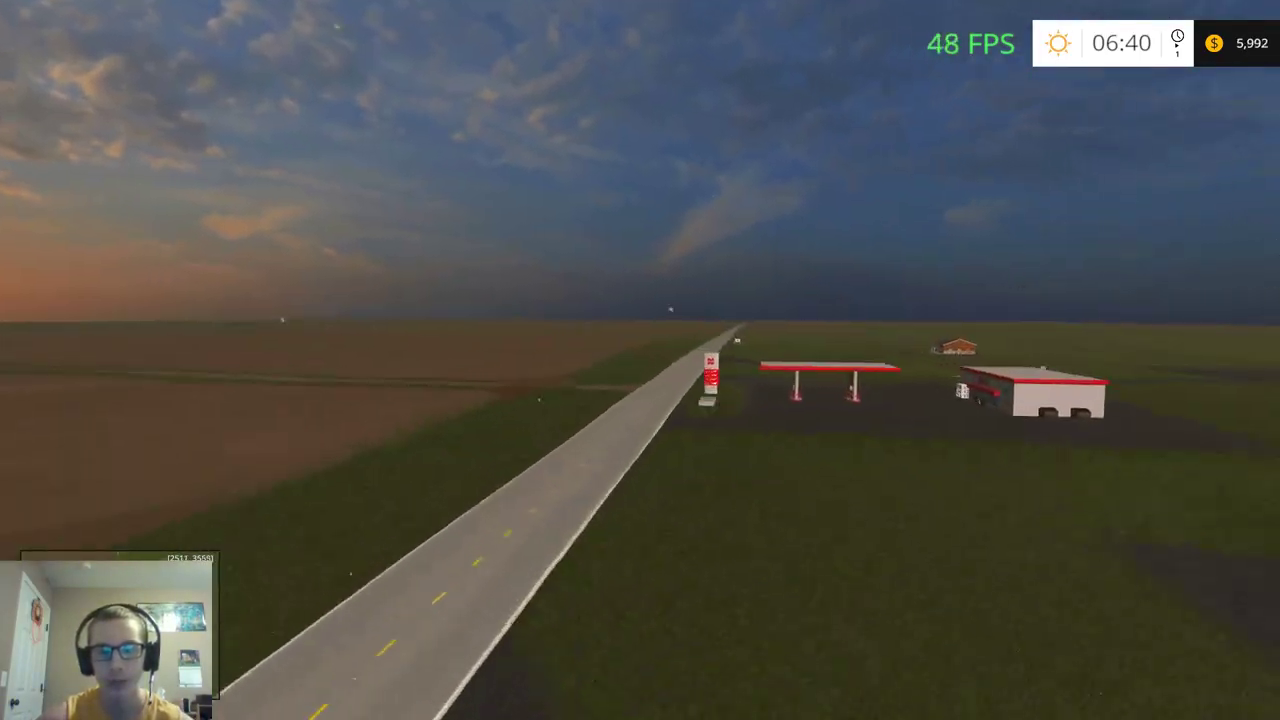
key(w)
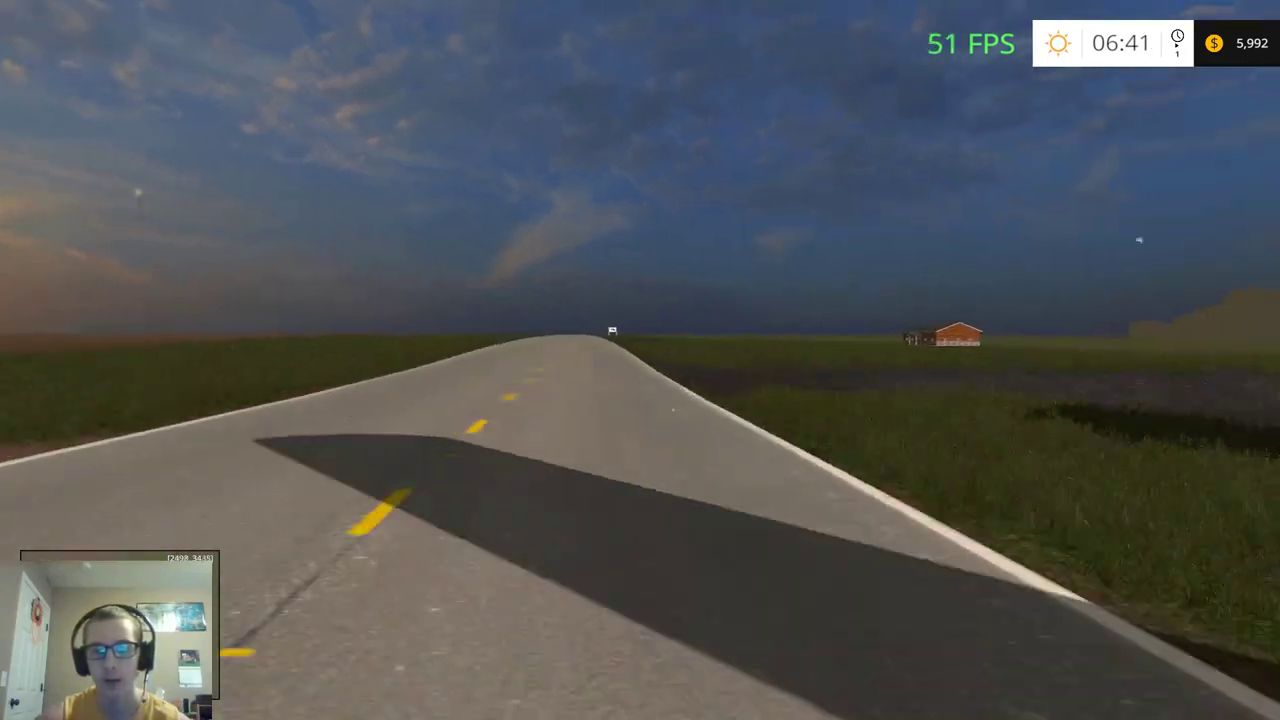
key(w)
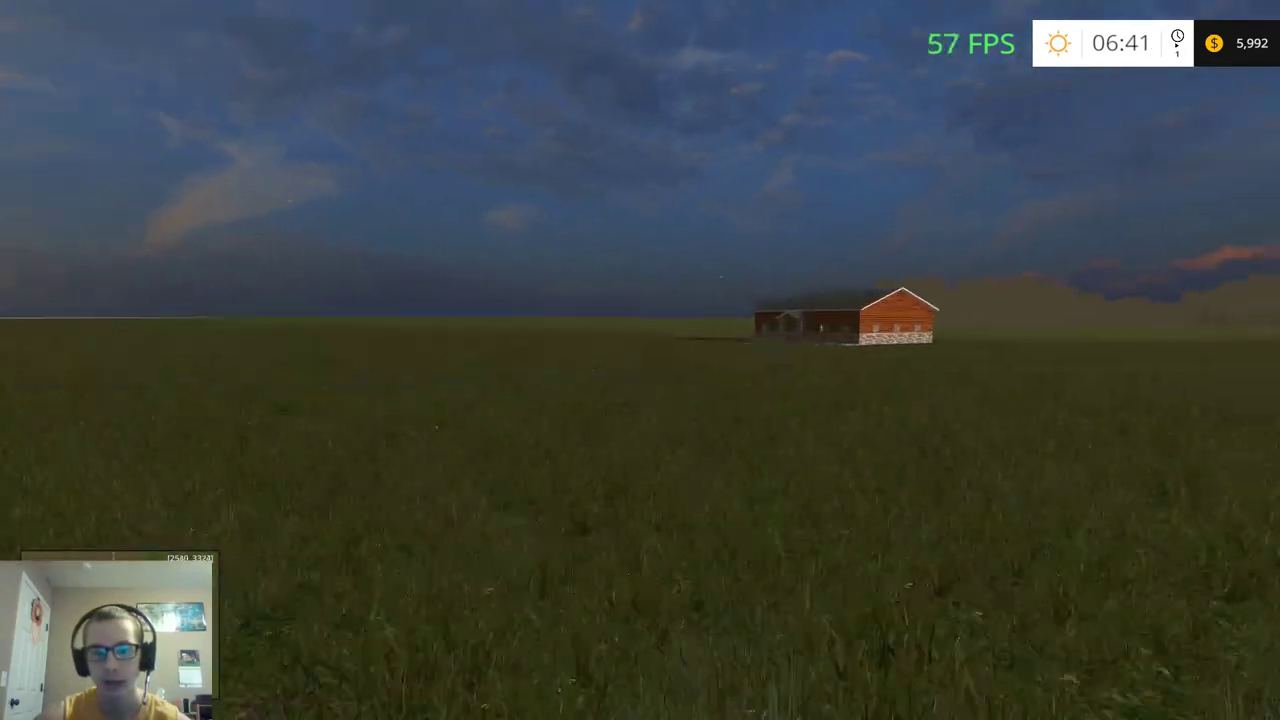
key(w)
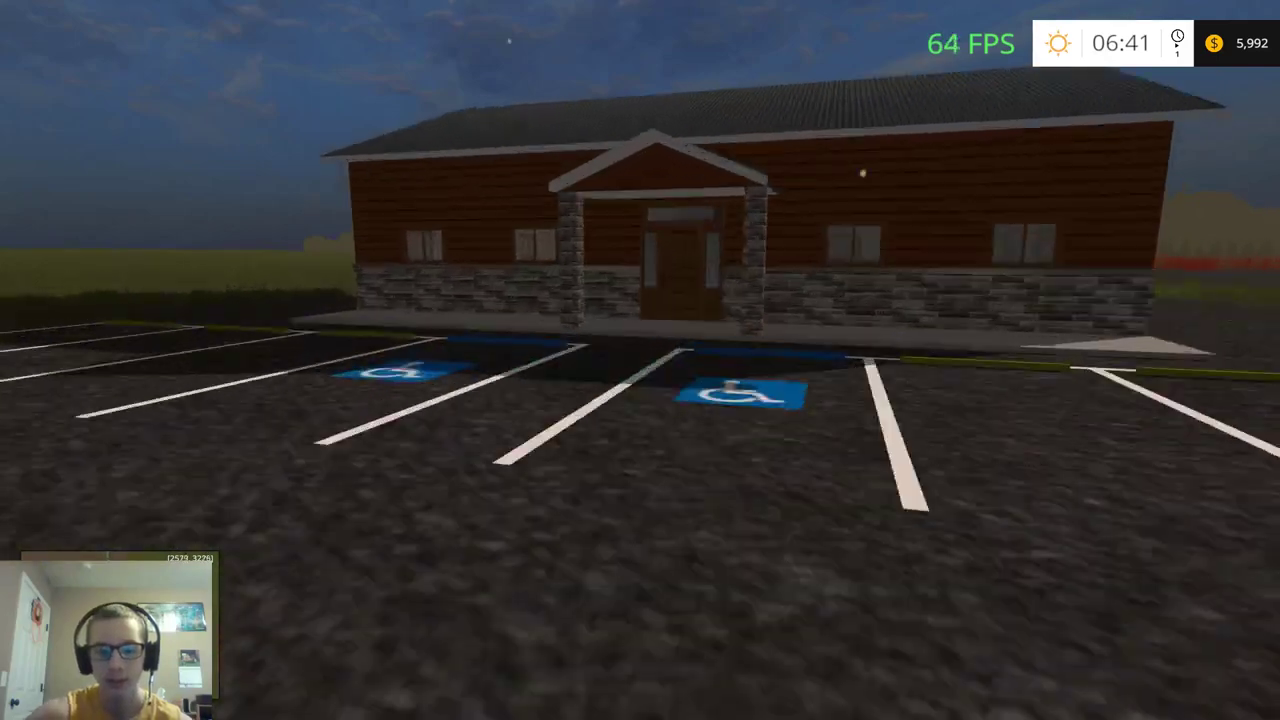
key(w)
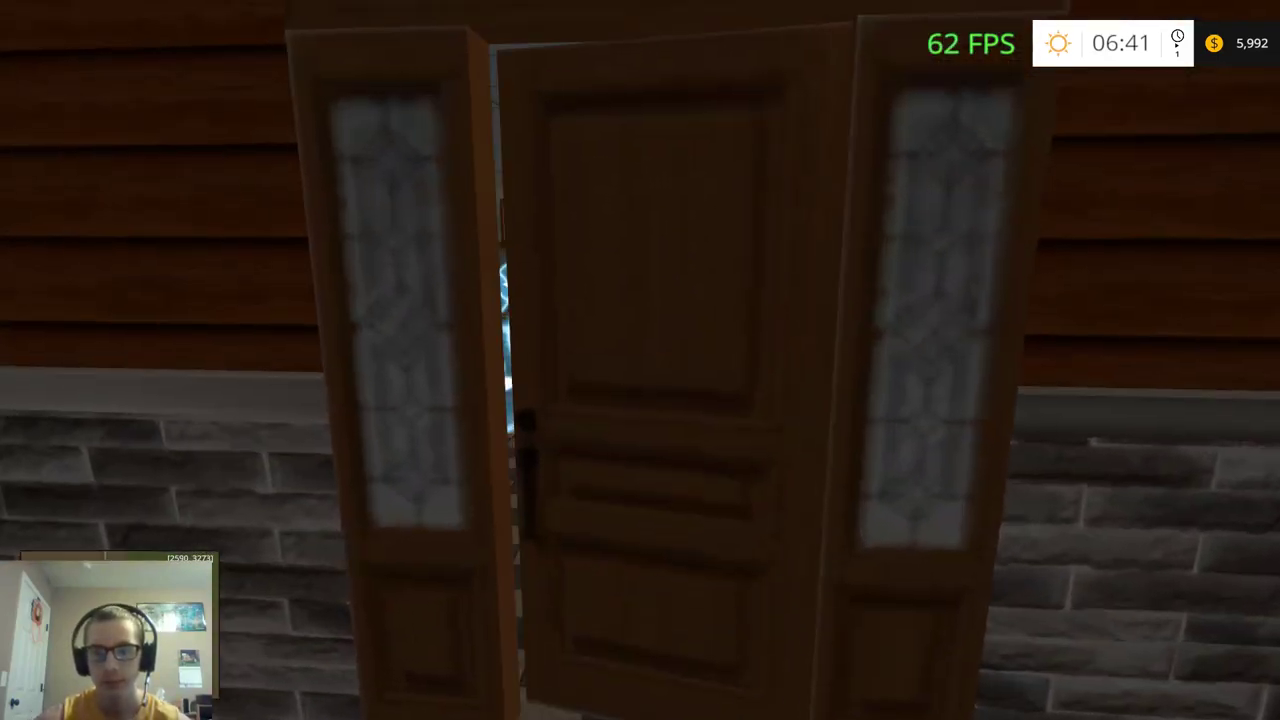
key(w)
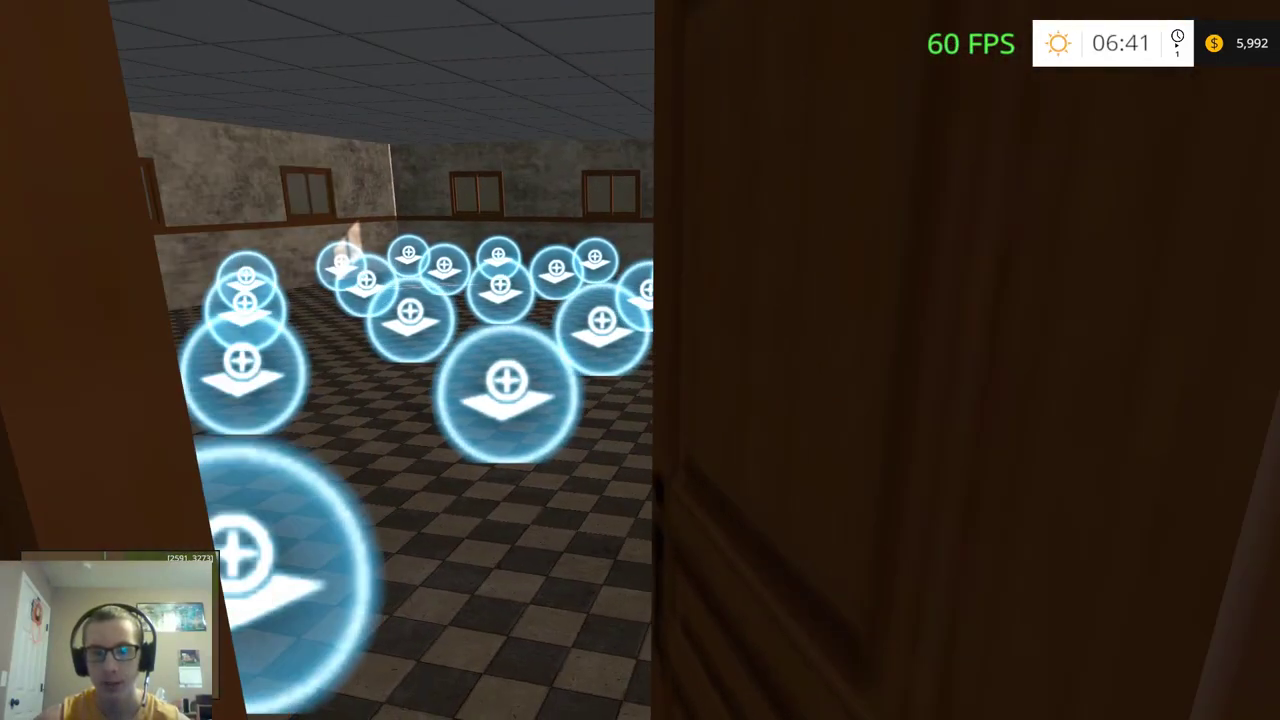
key(w)
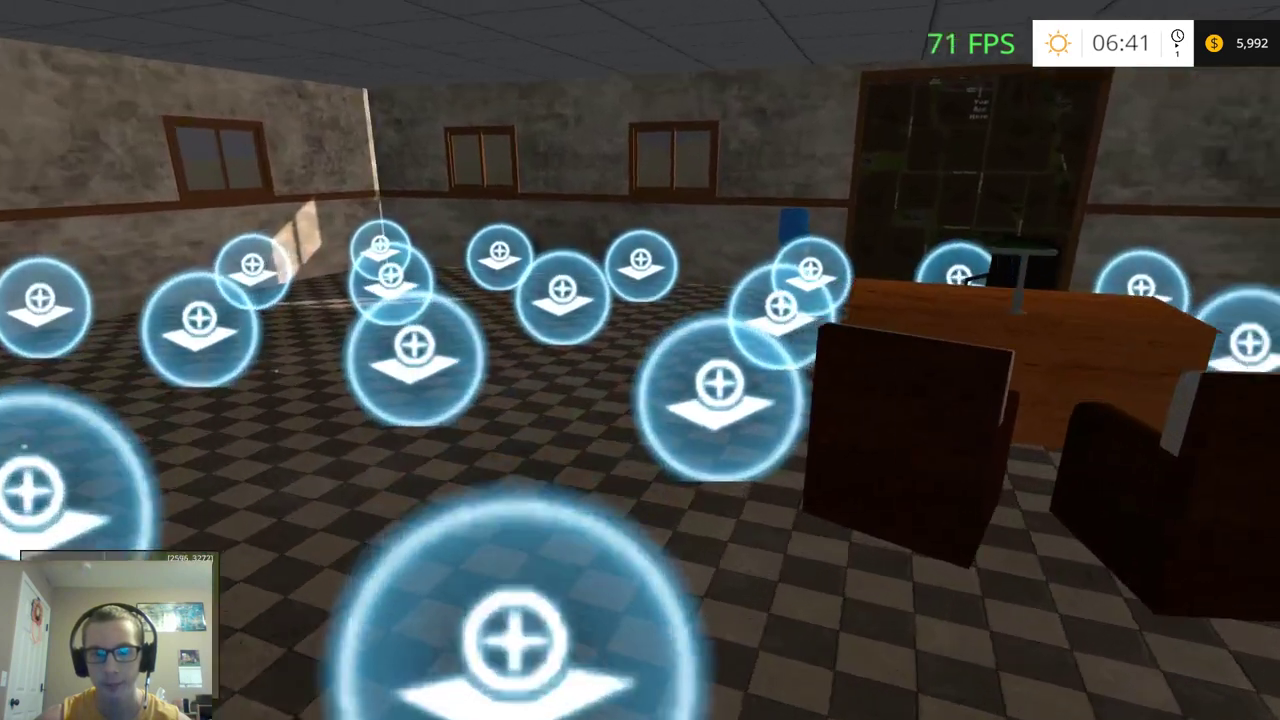
key(w)
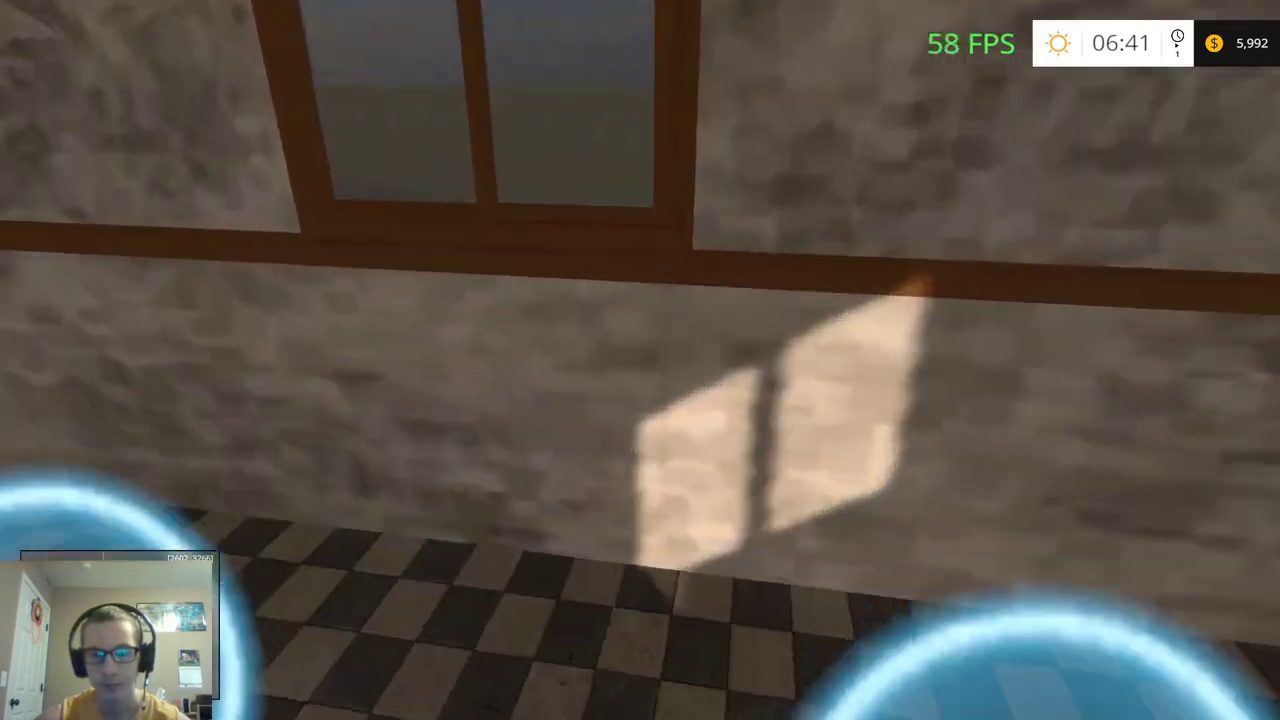
key(w)
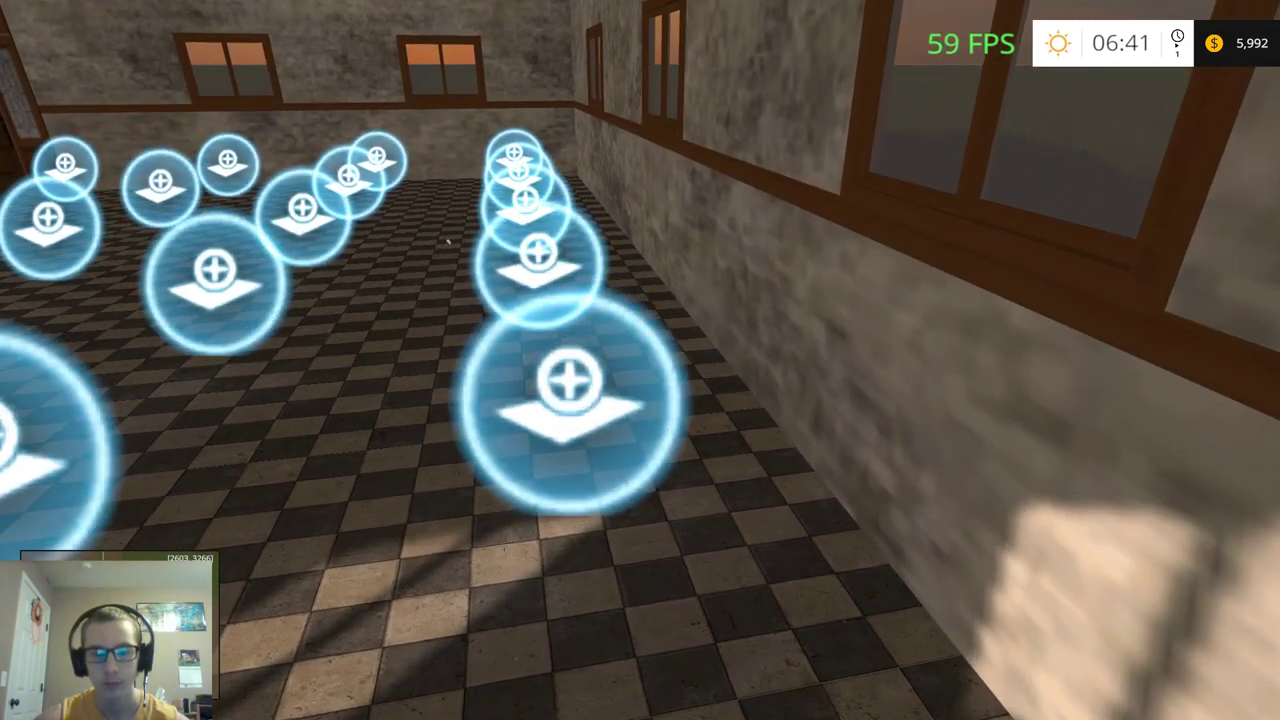
Show the controls help, check the area and nominal value in Field No. 12's purchase offer, and go back without buying.
key(F1)
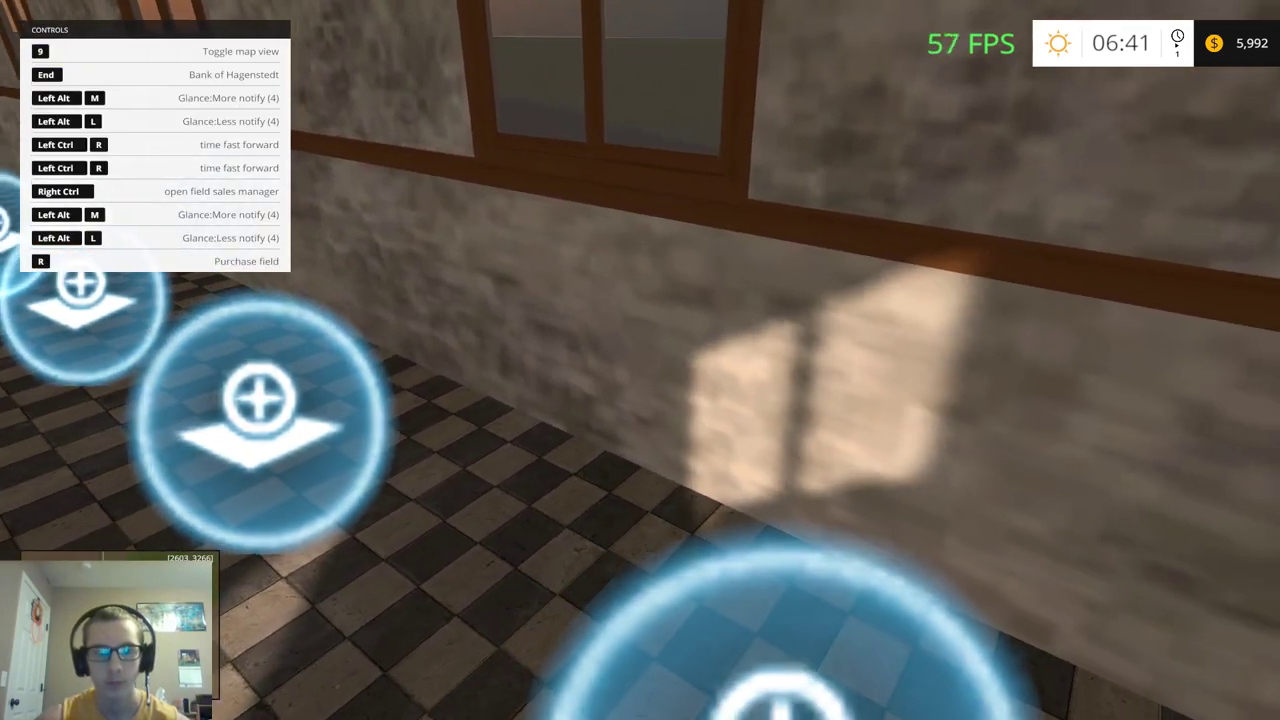
key(r)
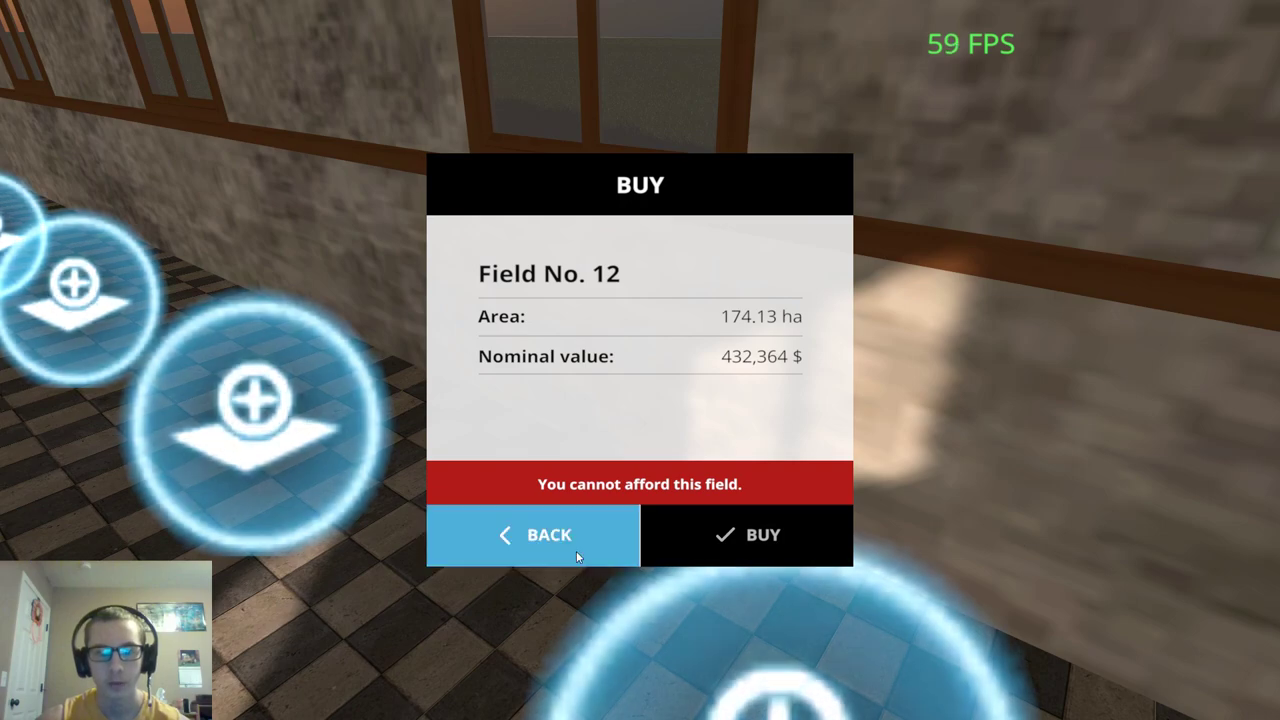
click(574, 547)
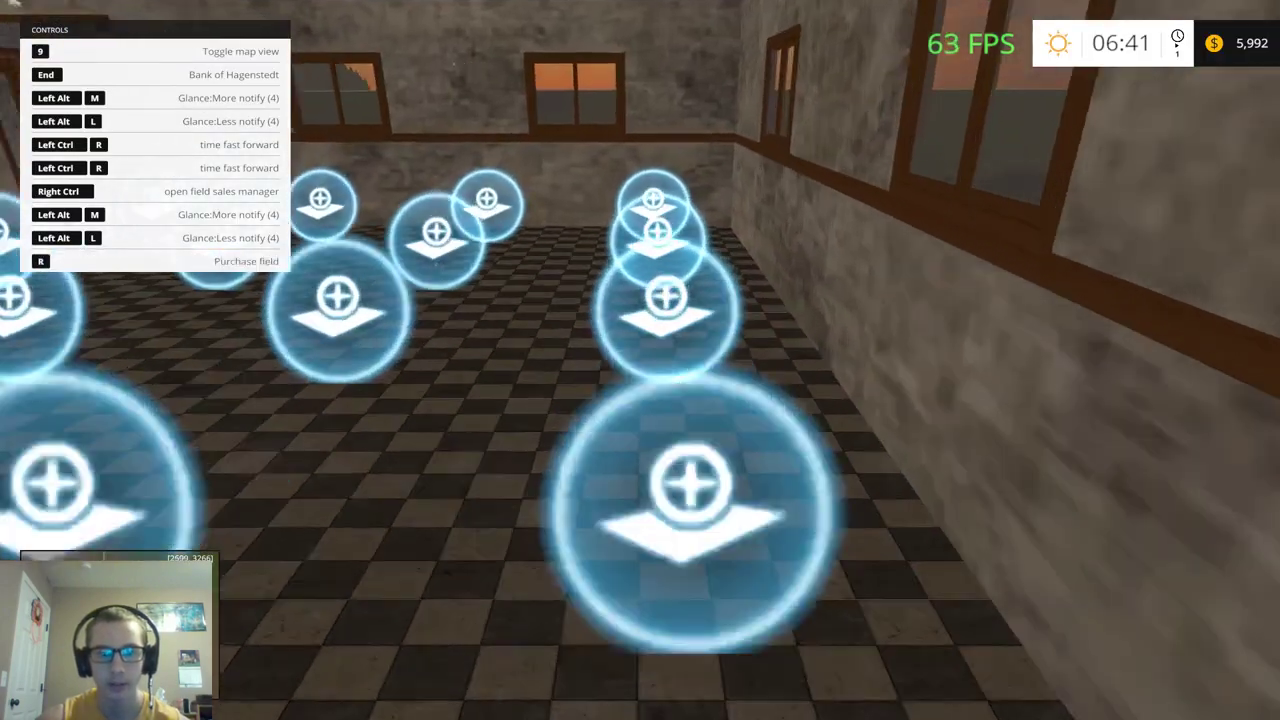
key(w)
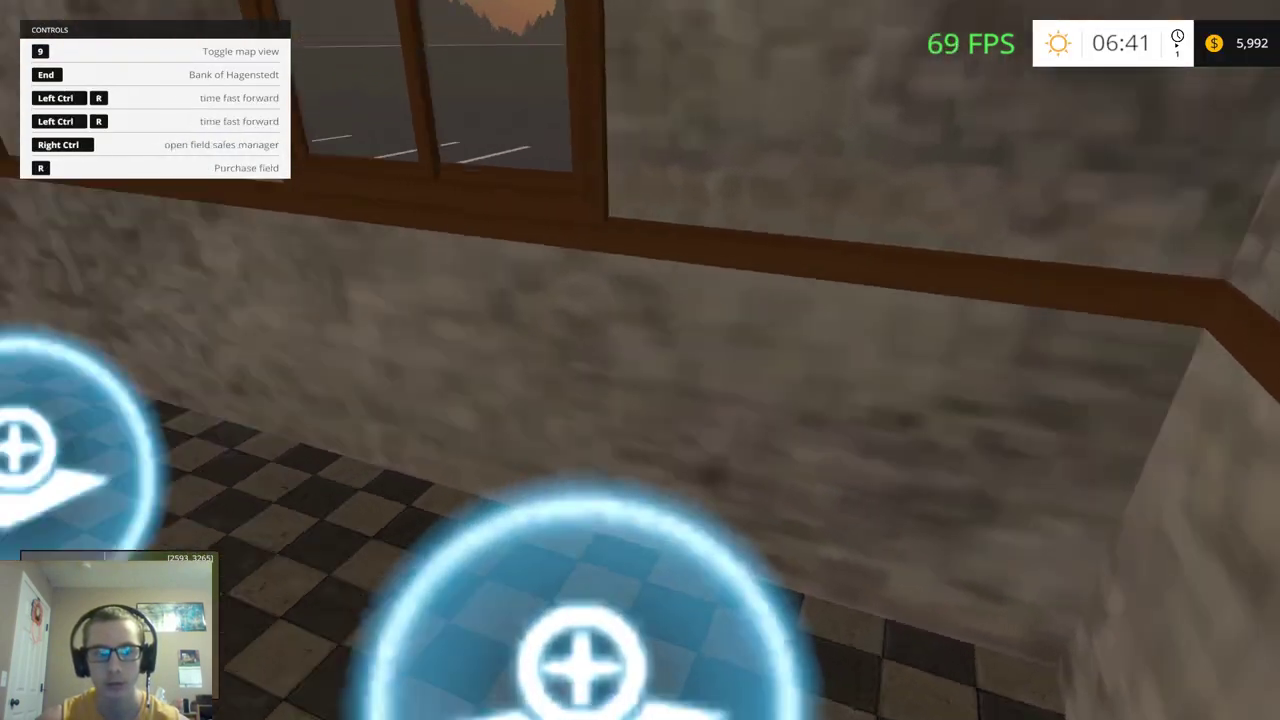